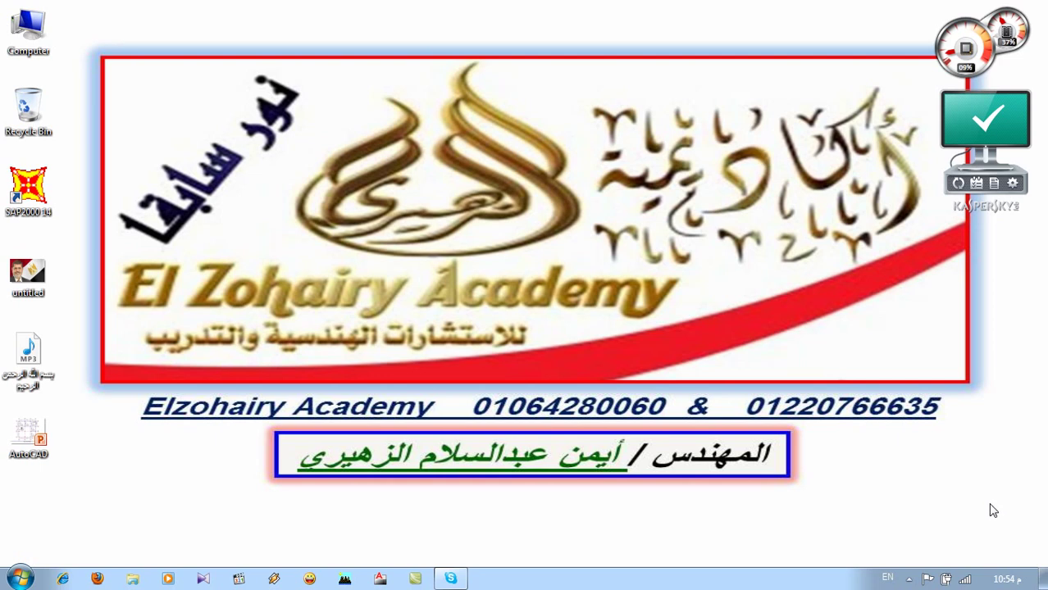
Start the slab-plan reference slideshow, then switch back to the desktop
{"action": "double_click", "coordinate": [31, 436]}
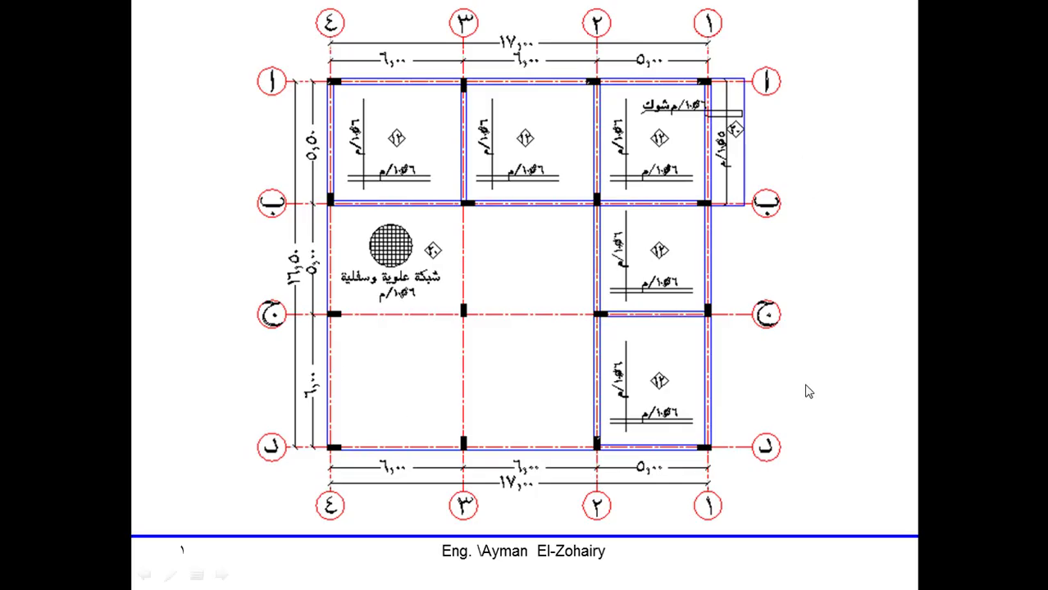
{"action": "key", "text": "alt+Tab"}
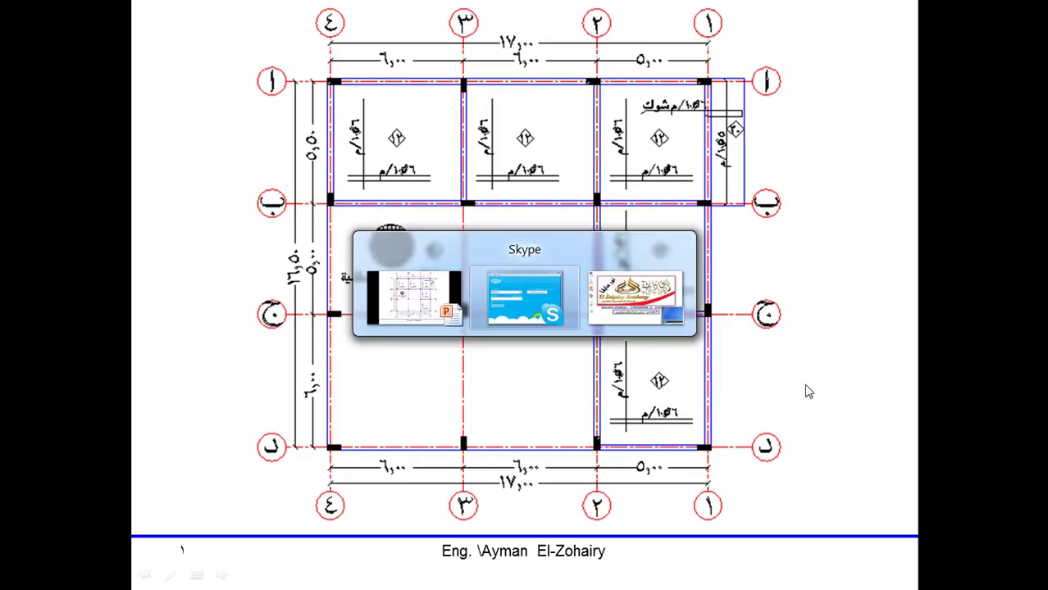
{"action": "key", "text": "alt+Tab"}
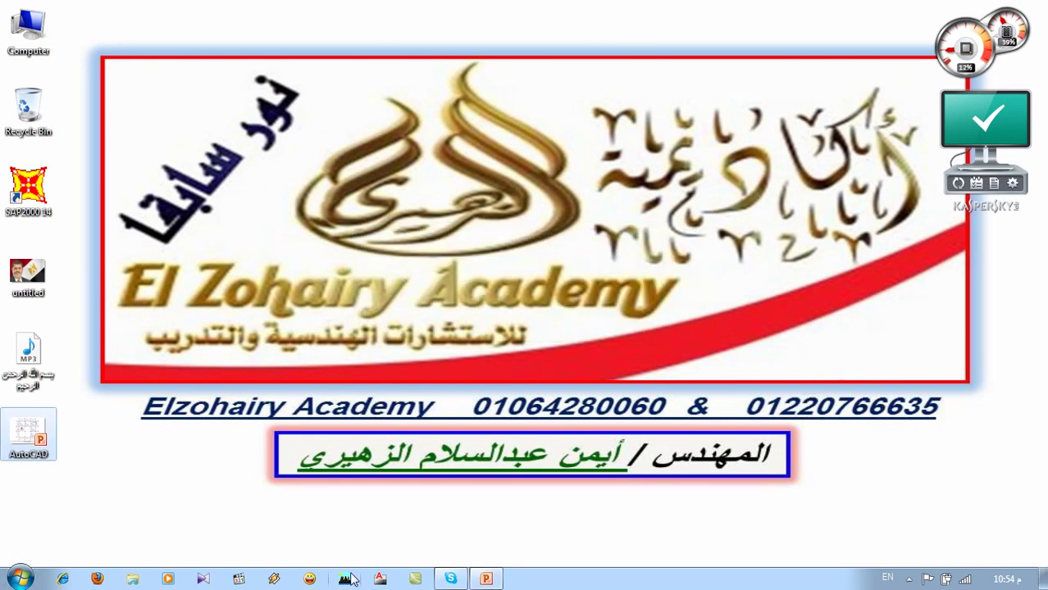
Launch AutoCAD 2011 and start Drawing1 from scratch with imperial defaults
{"action": "left_click", "coordinate": [381, 577]}
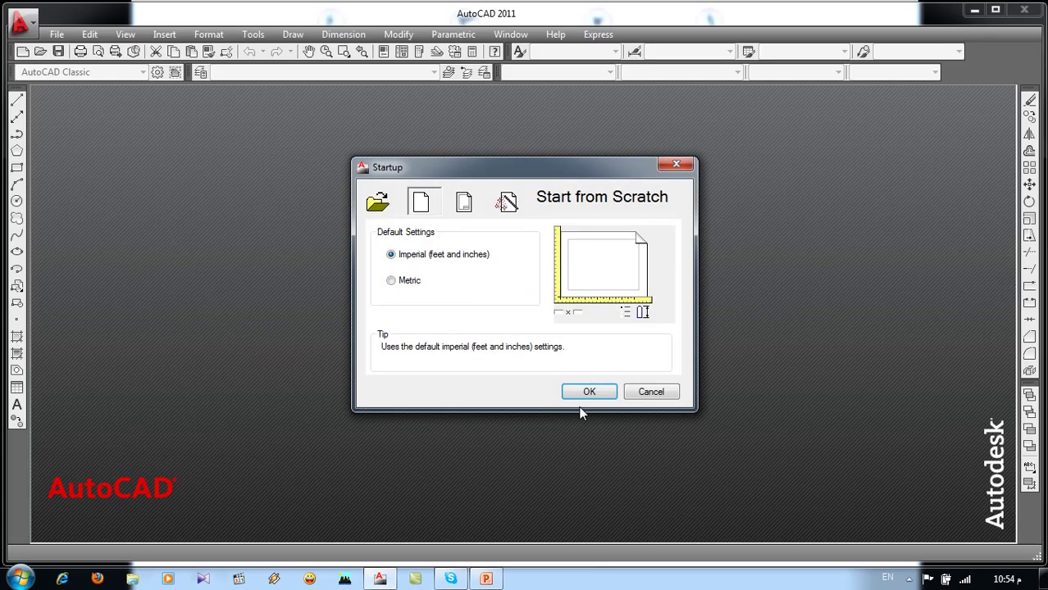
{"action": "left_click", "coordinate": [589, 392]}
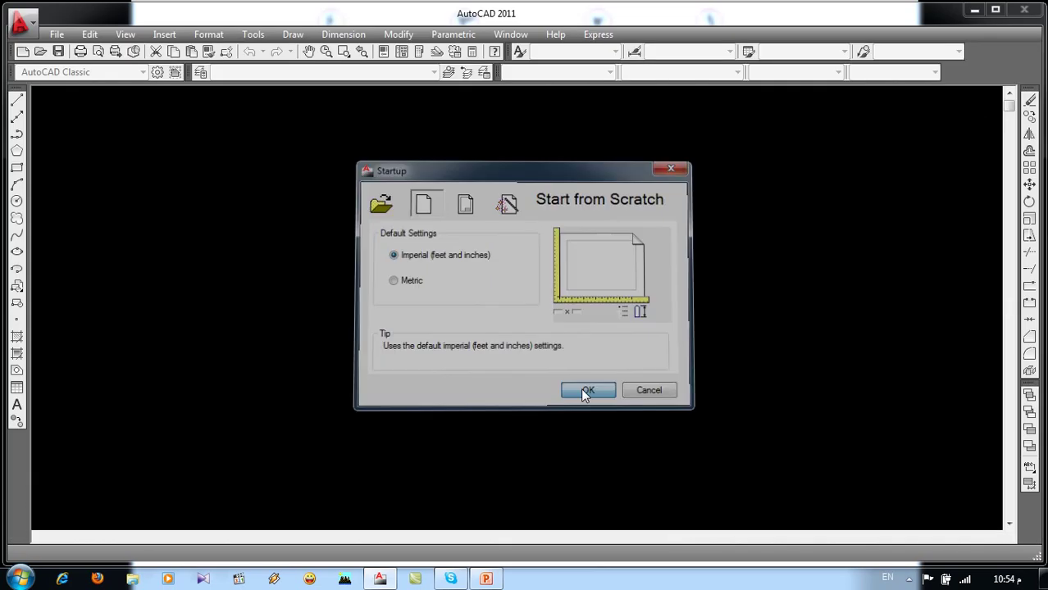
{"action": "left_click", "coordinate": [603, 194]}
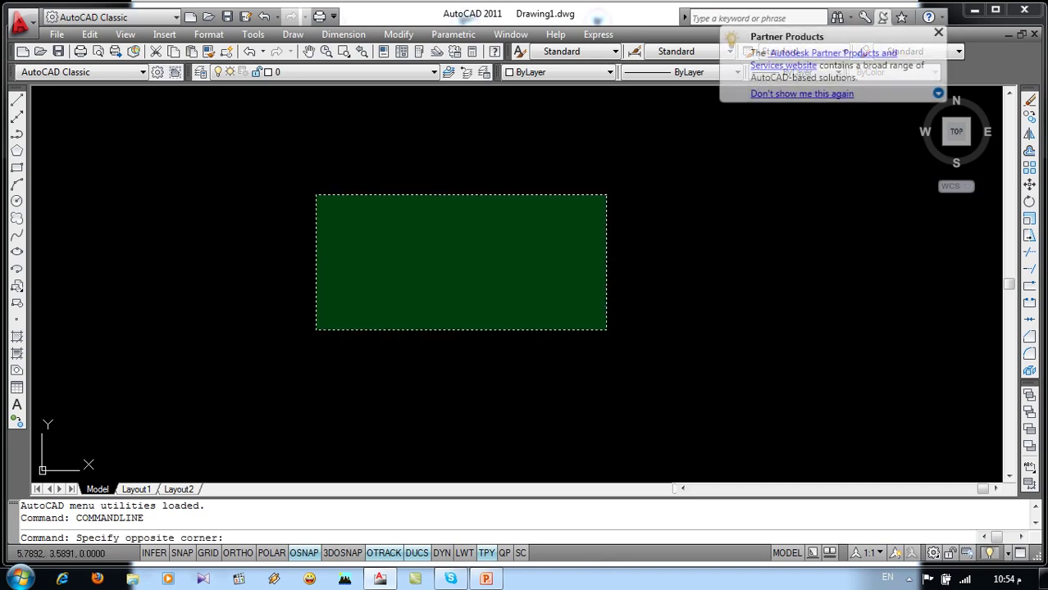
{"action": "left_click", "coordinate": [320, 328]}
In the Layer Properties Manager, create a new layer named Axis coloured red
{"action": "left_click", "coordinate": [202, 73]}
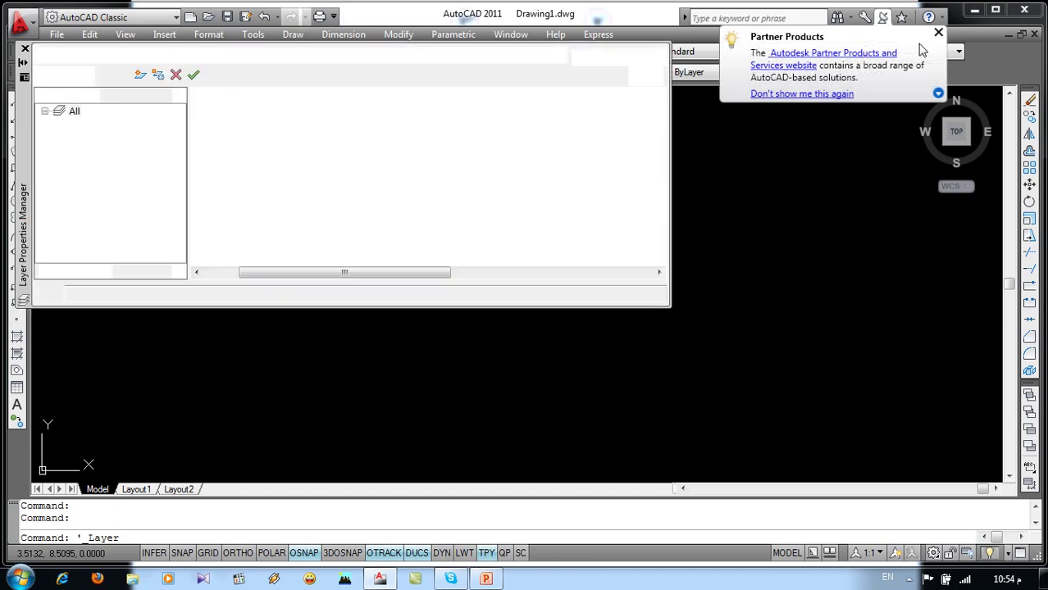
{"action": "left_click", "coordinate": [194, 74]}
{"action": "type", "text": "Axis"}
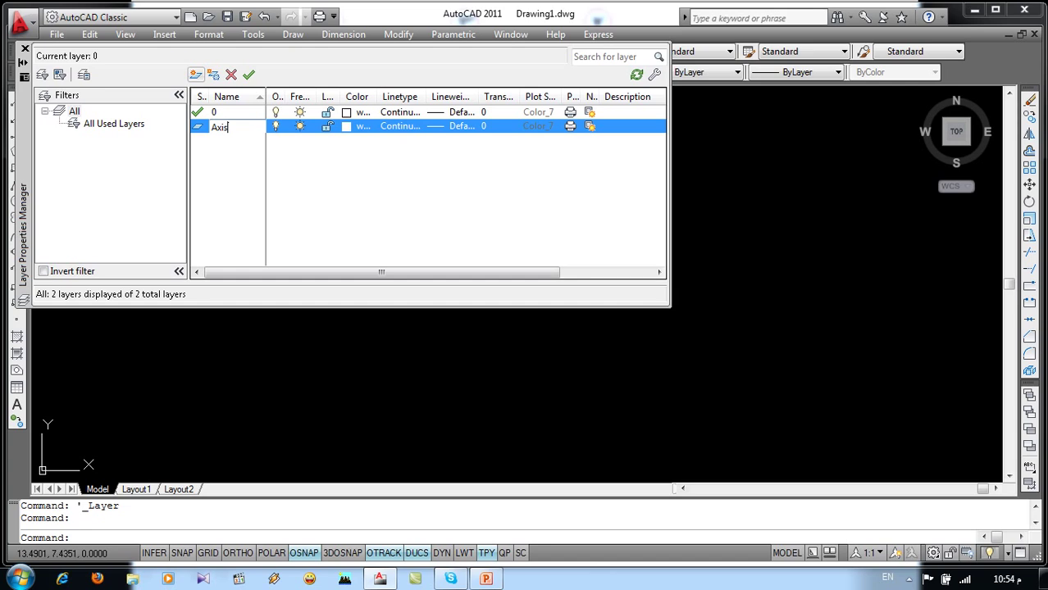
{"action": "left_click", "coordinate": [348, 126]}
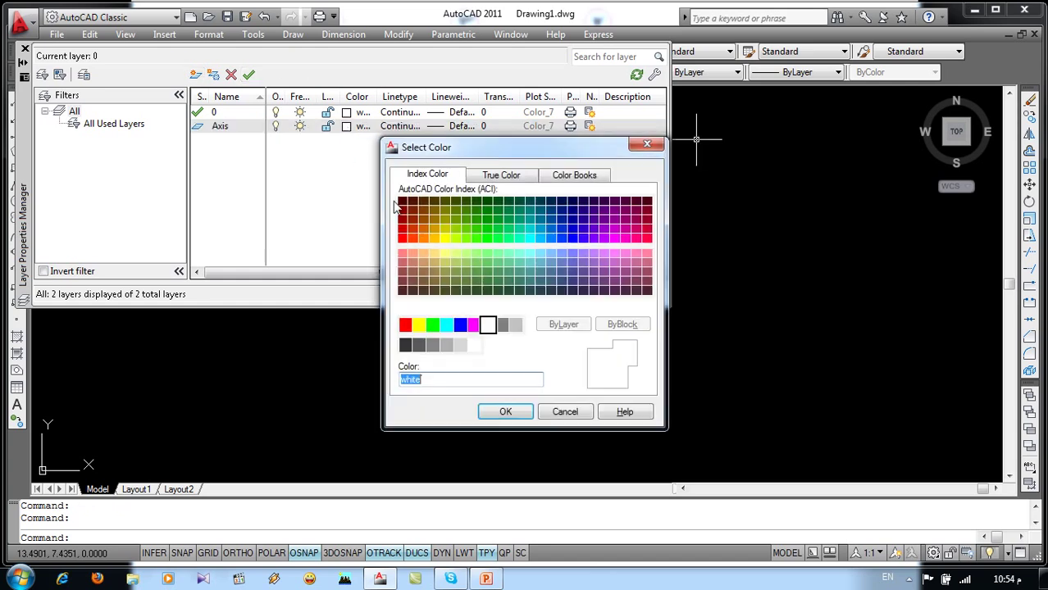
{"action": "left_click", "coordinate": [405, 325]}
{"action": "left_click", "coordinate": [505, 412]}
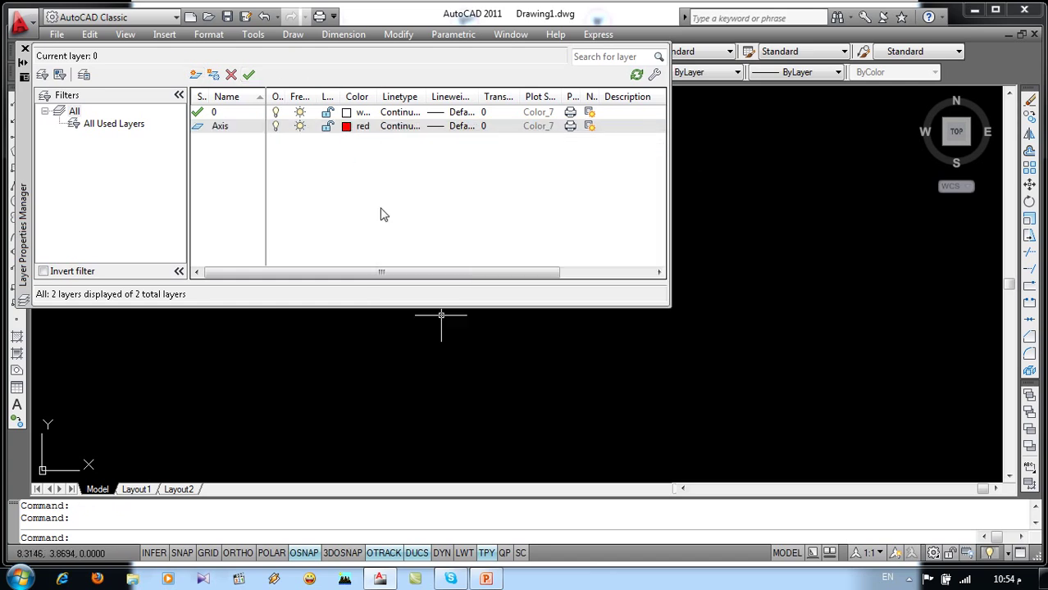
Load the CENTER2 linetype from acad.lin and assign it to the Axis layer
{"action": "left_click", "coordinate": [396, 128]}
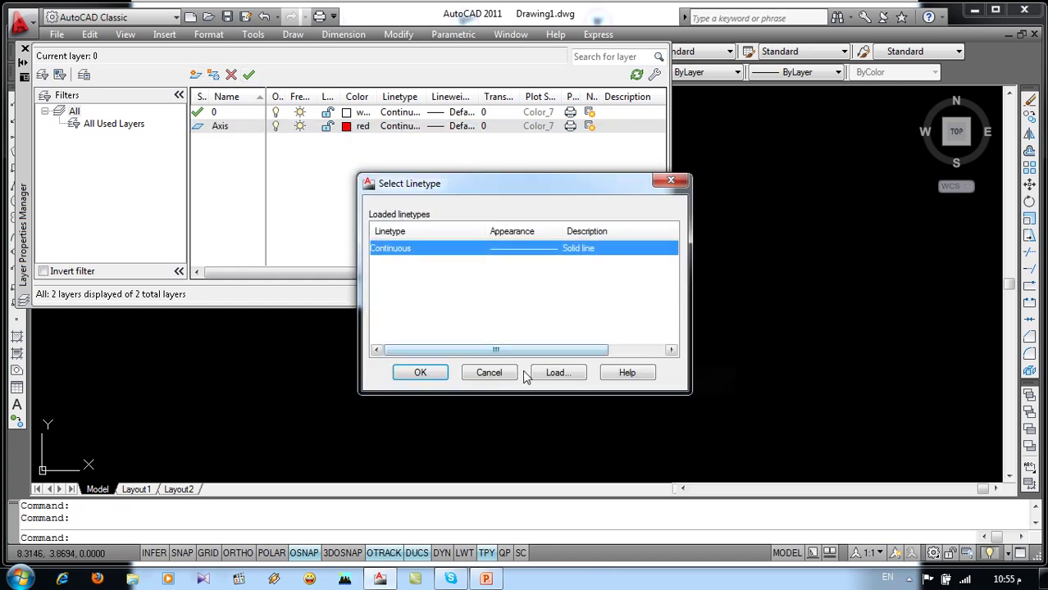
{"action": "left_click", "coordinate": [548, 374]}
{"action": "scroll", "coordinate": [517, 335], "scroll_direction": "down", "scroll_amount": 2}
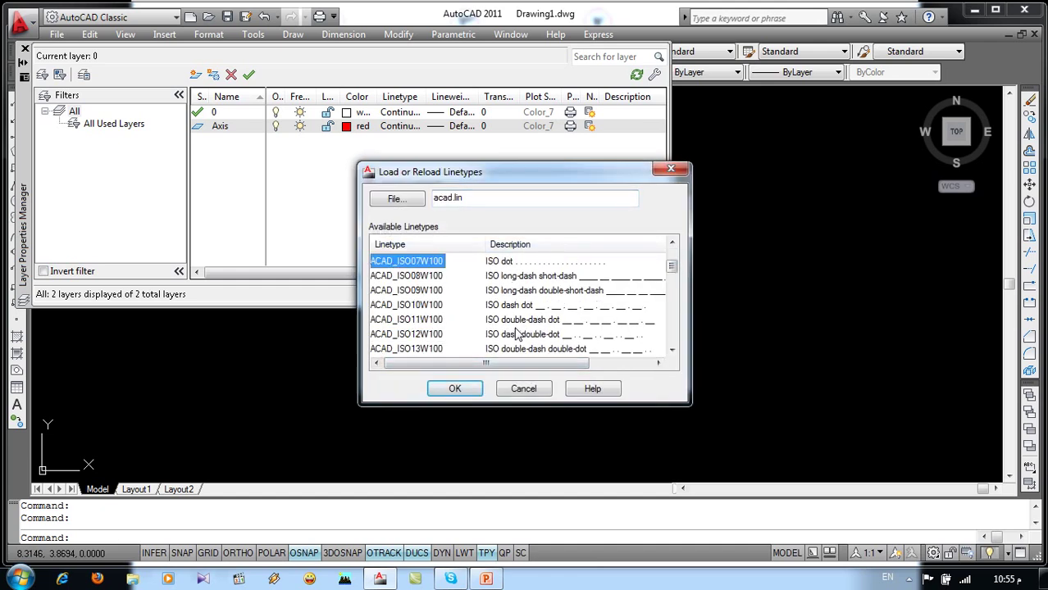
{"action": "scroll", "coordinate": [517, 335], "scroll_direction": "down", "scroll_amount": 3}
{"action": "scroll", "coordinate": [517, 335], "scroll_direction": "down", "scroll_amount": 1}
{"action": "left_click", "coordinate": [392, 291]}
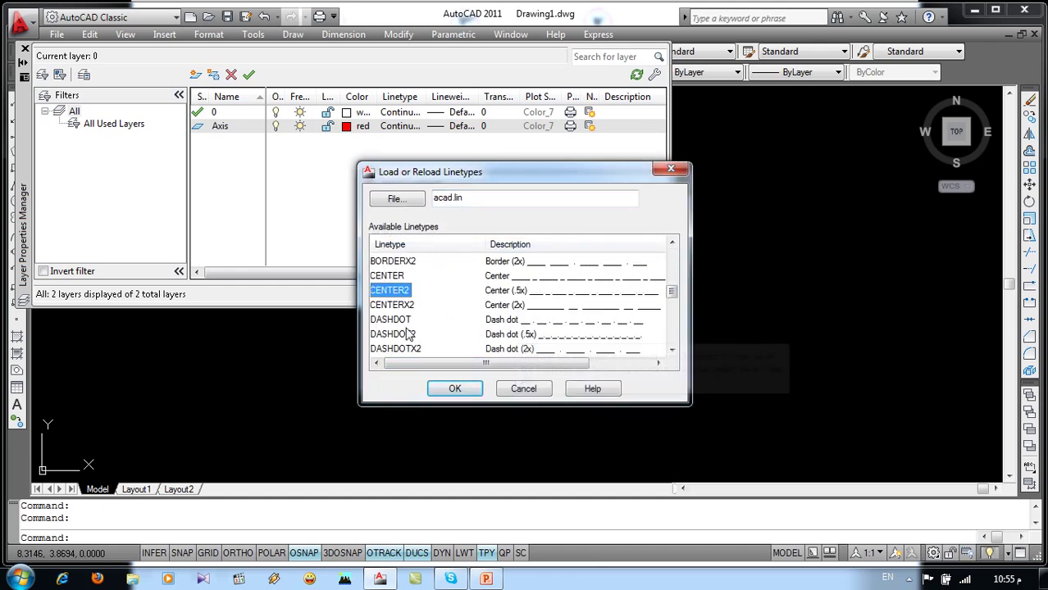
{"action": "left_click", "coordinate": [455, 389]}
{"action": "left_click", "coordinate": [491, 248]}
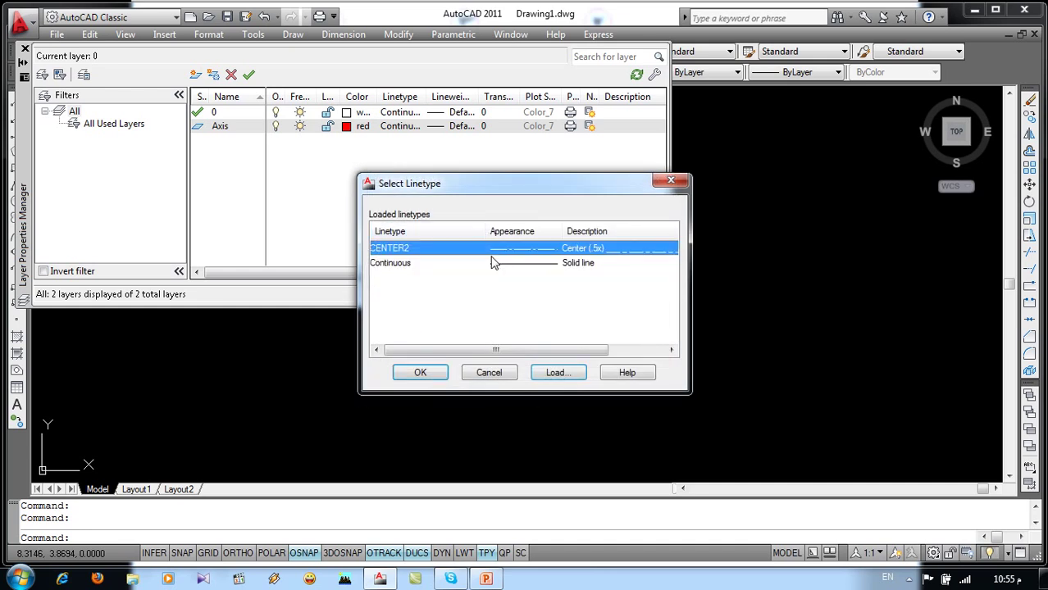
{"action": "left_click", "coordinate": [427, 376]}
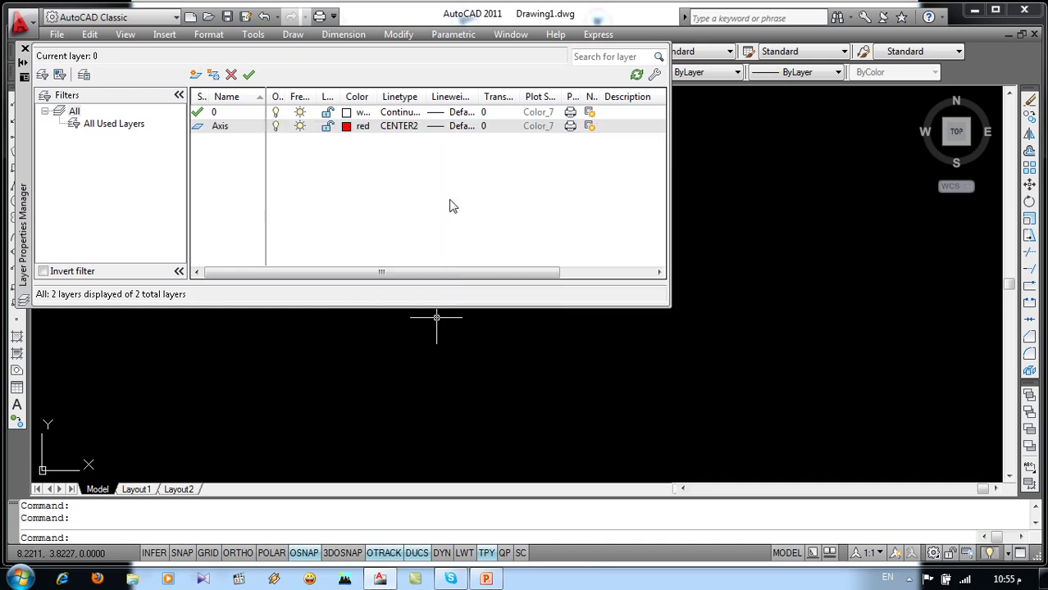
Set the Axis layer's lineweight to 0.30 mm
{"action": "left_click", "coordinate": [462, 127]}
{"action": "left_click", "coordinate": [463, 310]}
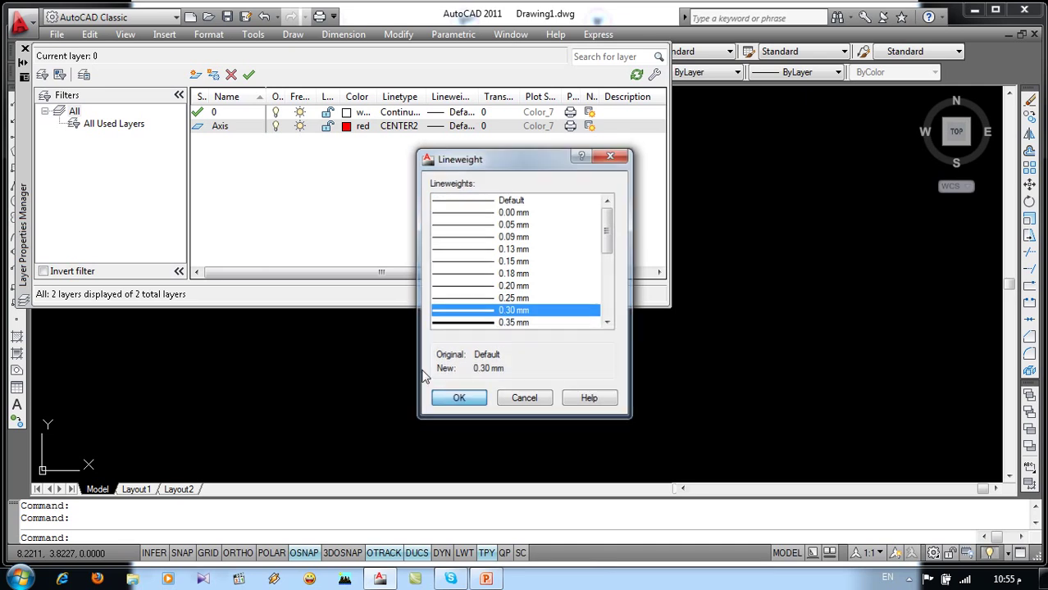
{"action": "left_click", "coordinate": [458, 397]}
{"action": "left_click", "coordinate": [195, 75]}
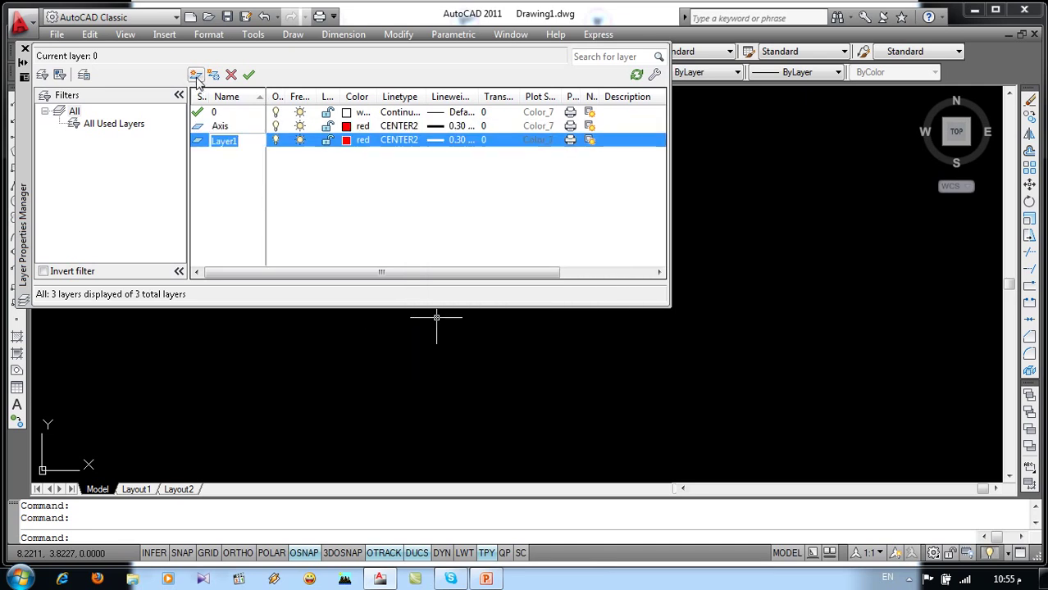
Rename the new layer Circle, colour it yellow and give it the Continuous linetype
{"action": "type", "text": "Circle"}
{"action": "left_click", "coordinate": [346, 140]}
{"action": "left_click", "coordinate": [420, 325]}
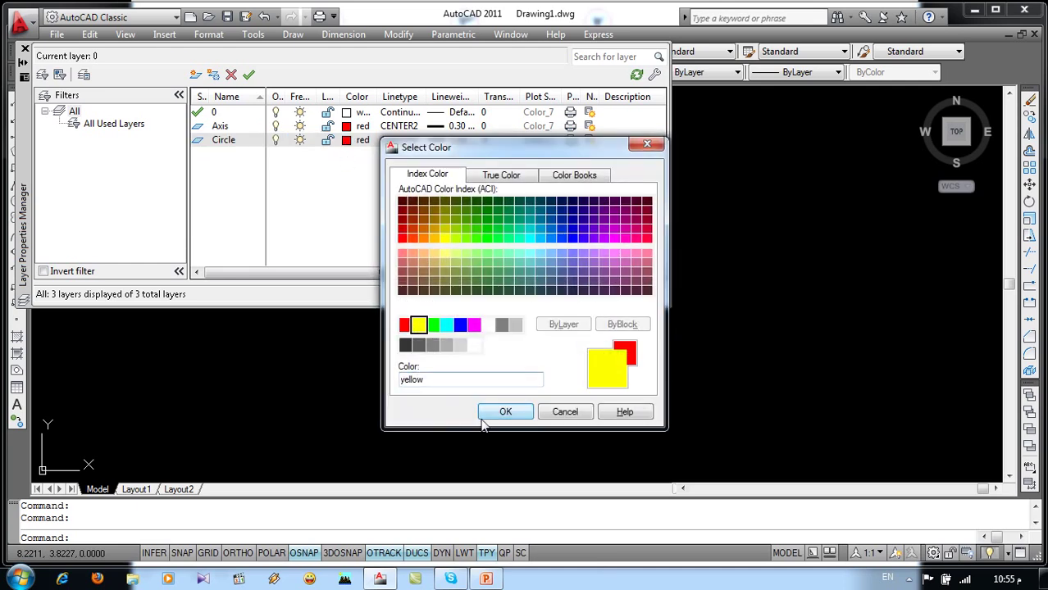
{"action": "left_click", "coordinate": [492, 412]}
{"action": "left_click", "coordinate": [399, 140]}
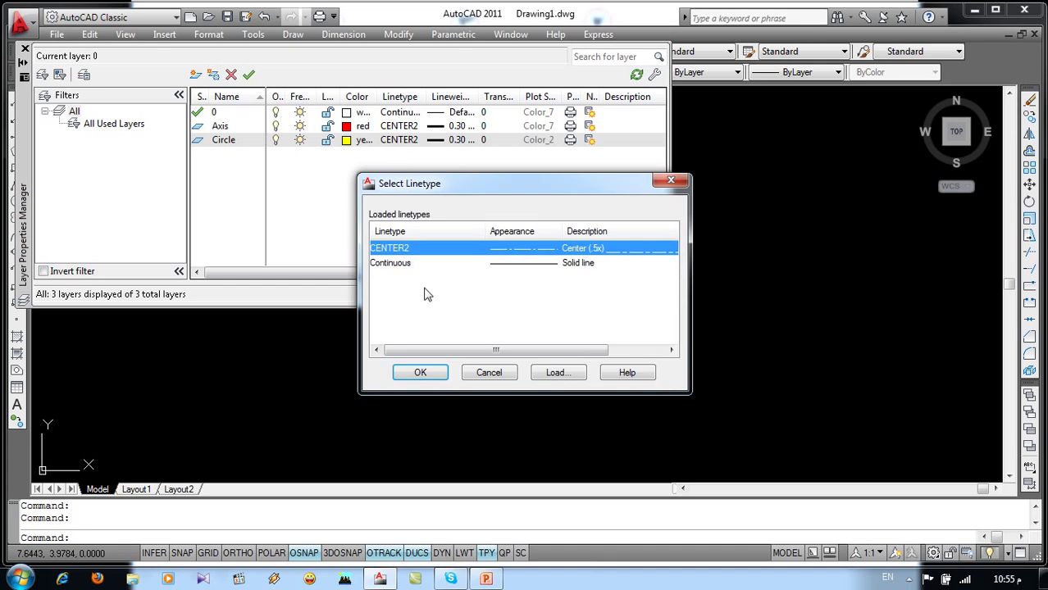
{"action": "left_click", "coordinate": [445, 263]}
{"action": "left_click", "coordinate": [420, 373]}
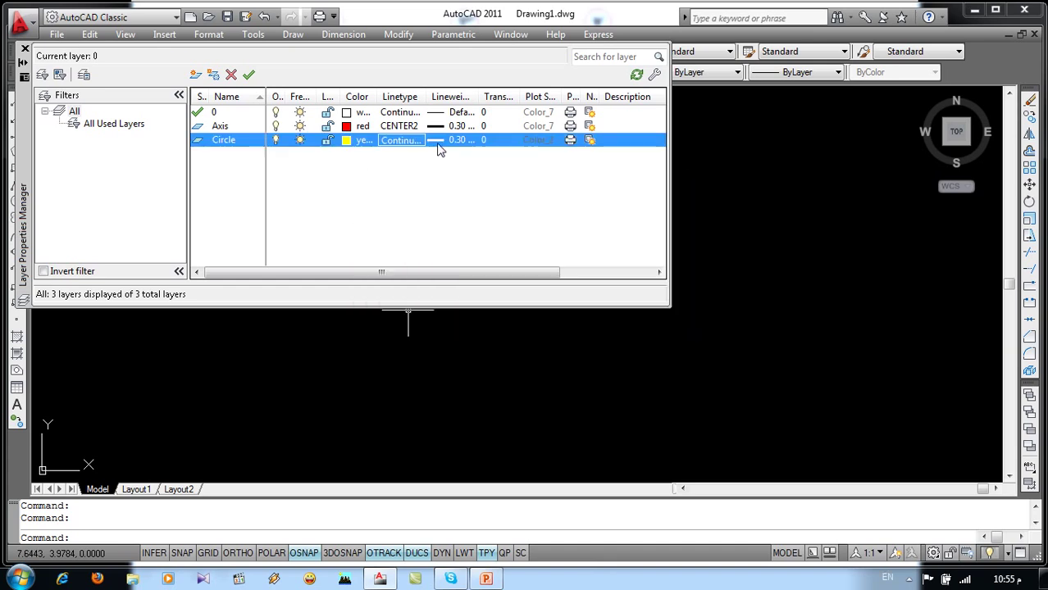
Add a Beam layer coloured white with a 0.40 mm lineweight
{"action": "left_click", "coordinate": [196, 74]}
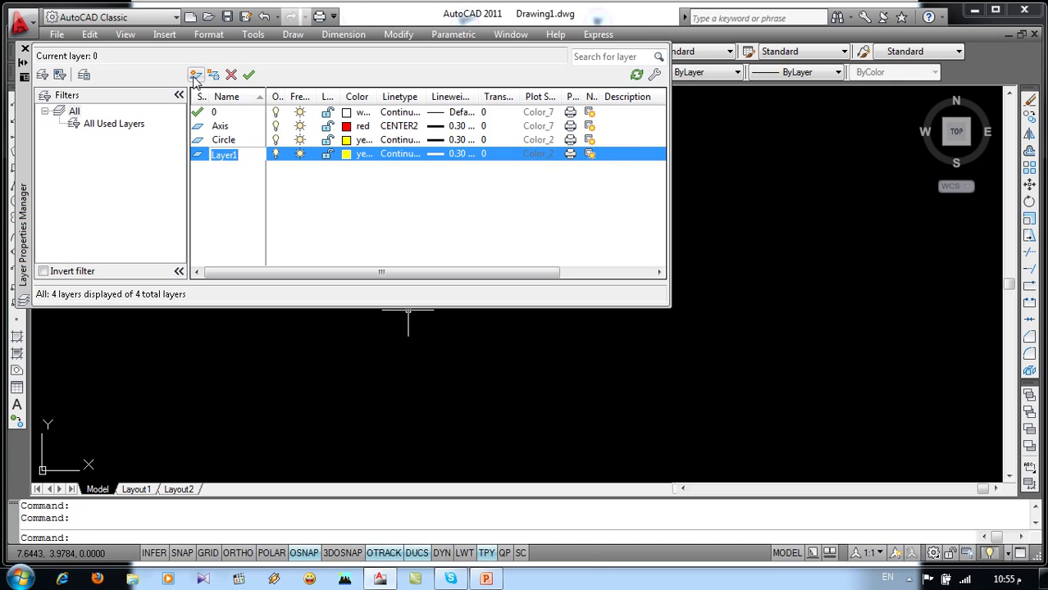
{"action": "type", "text": "Beam"}
{"action": "left_click", "coordinate": [355, 155]}
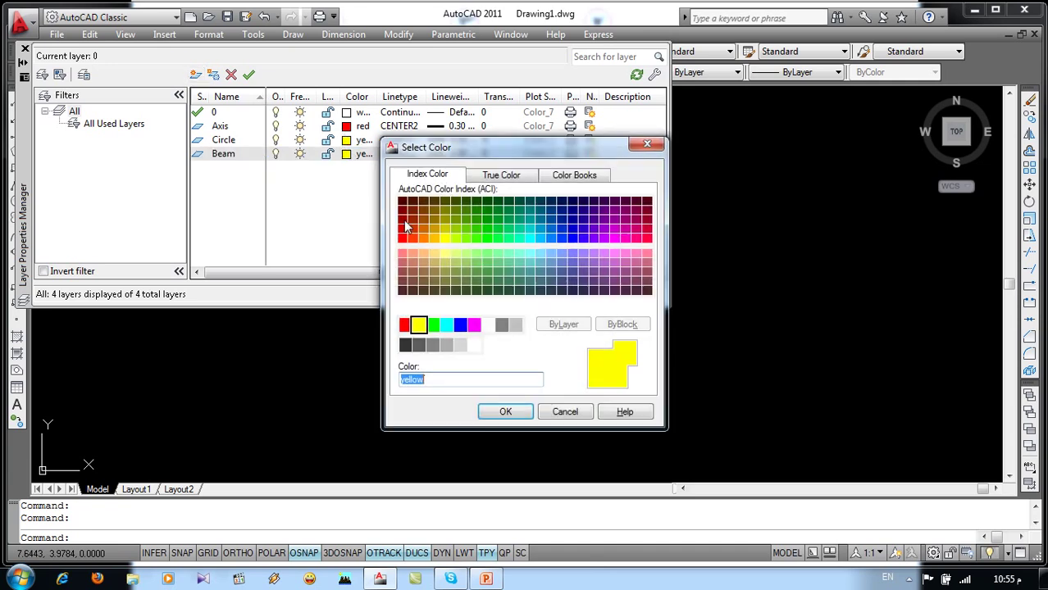
{"action": "left_click", "coordinate": [488, 325]}
{"action": "left_click", "coordinate": [506, 412]}
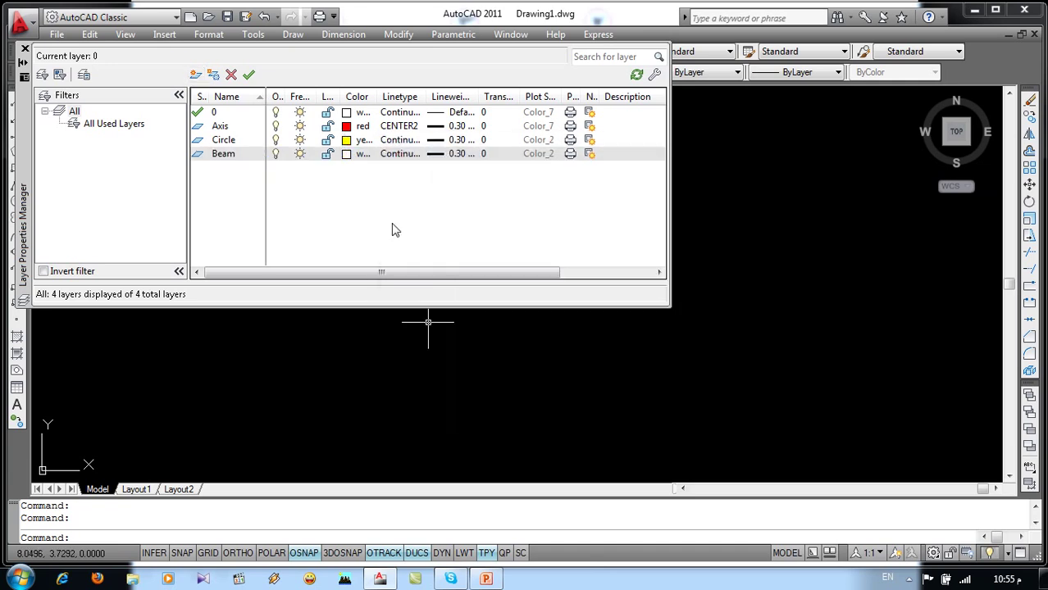
{"action": "left_click", "coordinate": [440, 155]}
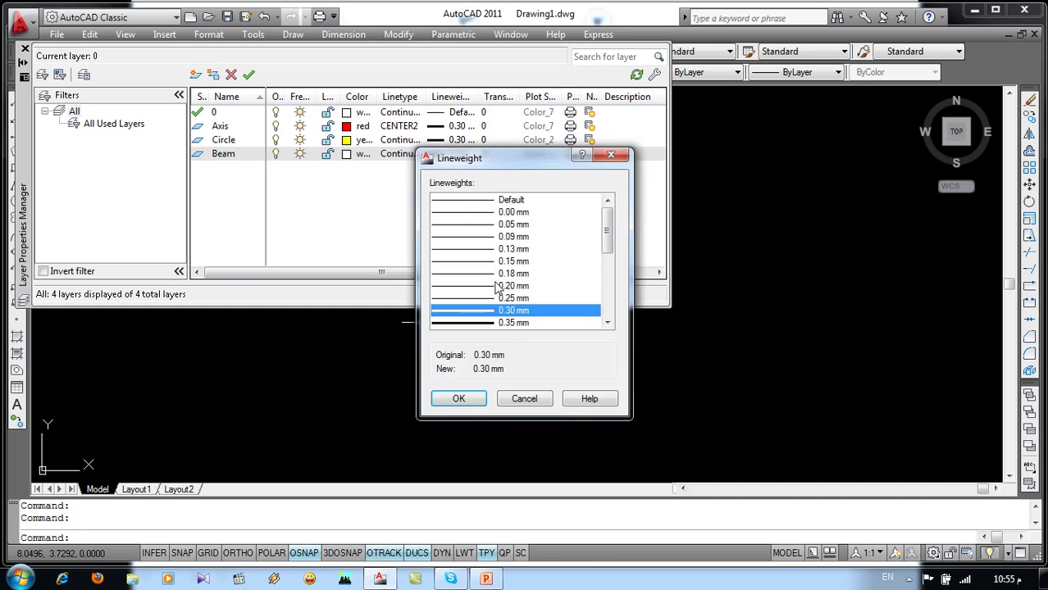
{"action": "left_click", "coordinate": [607, 324]}
{"action": "left_click", "coordinate": [513, 324]}
{"action": "left_click", "coordinate": [459, 399]}
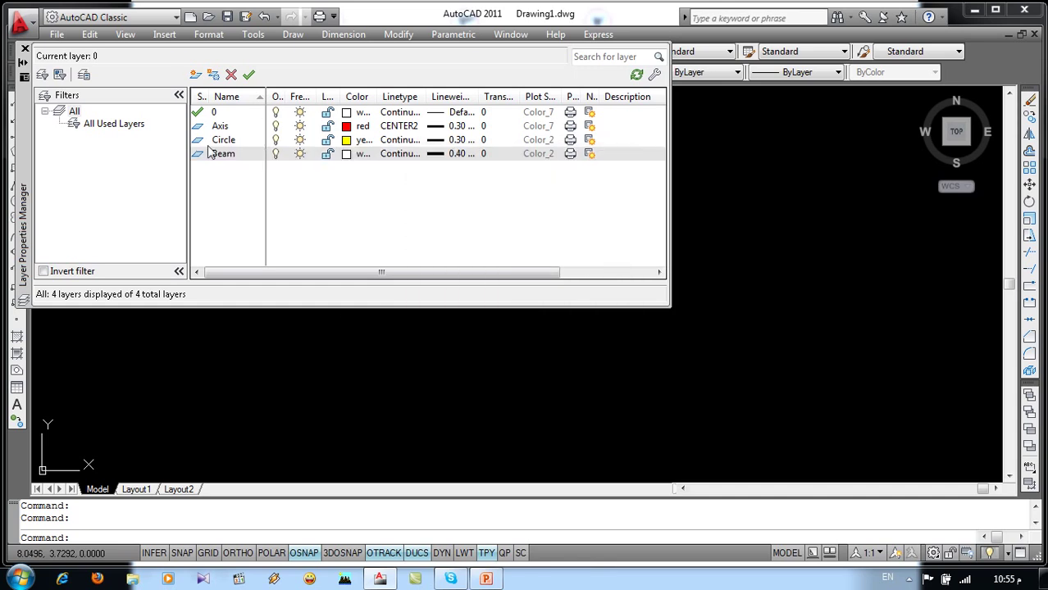
{"action": "left_click", "coordinate": [196, 76]}
Name the new layer Column and colour it green
{"action": "type", "text": "Column"}
{"action": "key", "text": "Return"}
{"action": "left_click", "coordinate": [347, 167]}
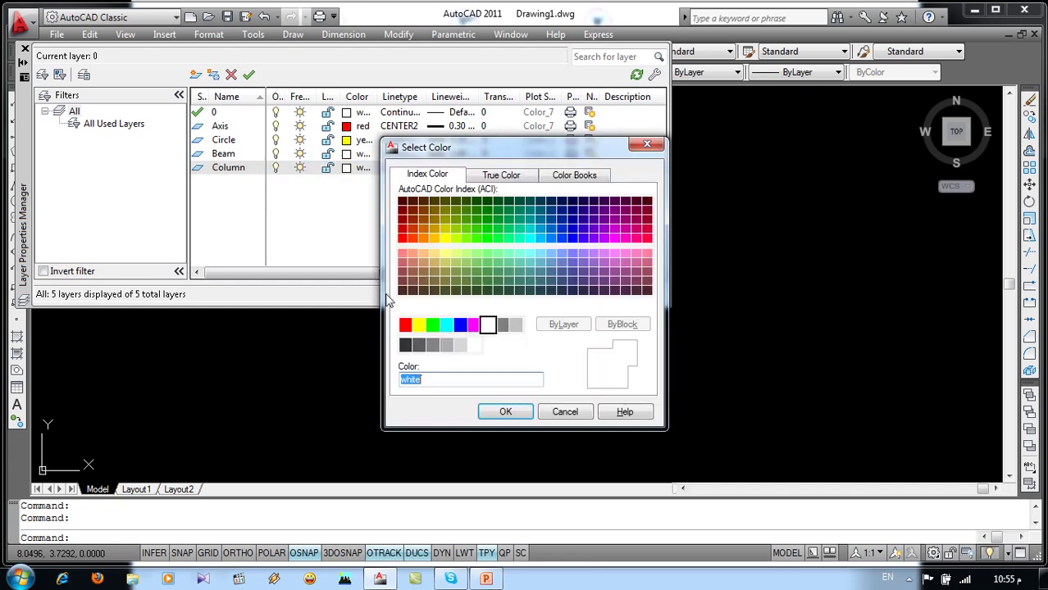
{"action": "left_click", "coordinate": [433, 326]}
{"action": "left_click", "coordinate": [505, 411]}
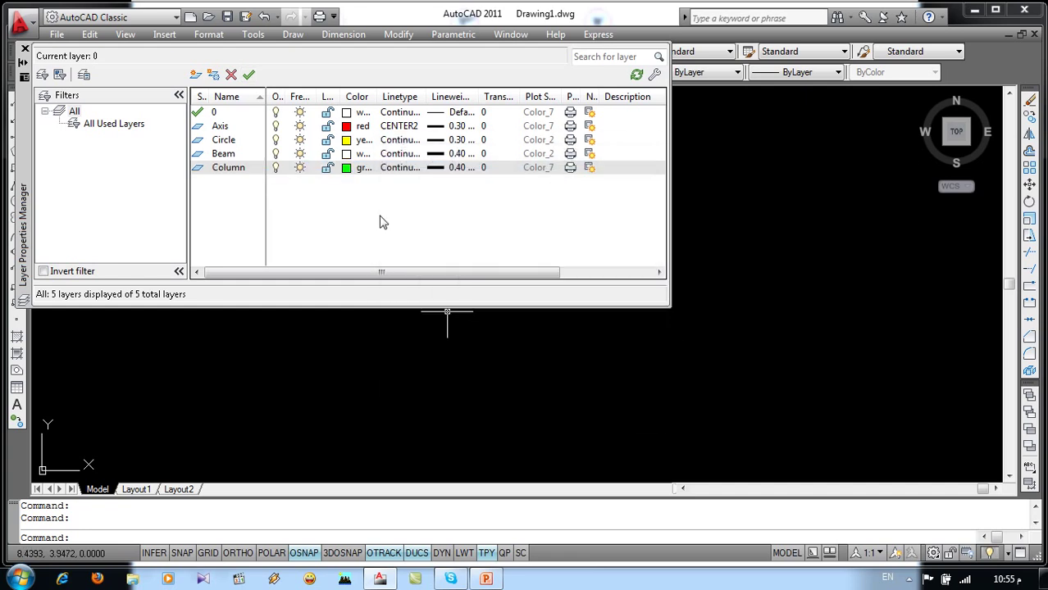
Add a Reinf. layer for reinforcement with colour 31
{"action": "left_click", "coordinate": [198, 77]}
{"action": "type", "text": "Reinf."}
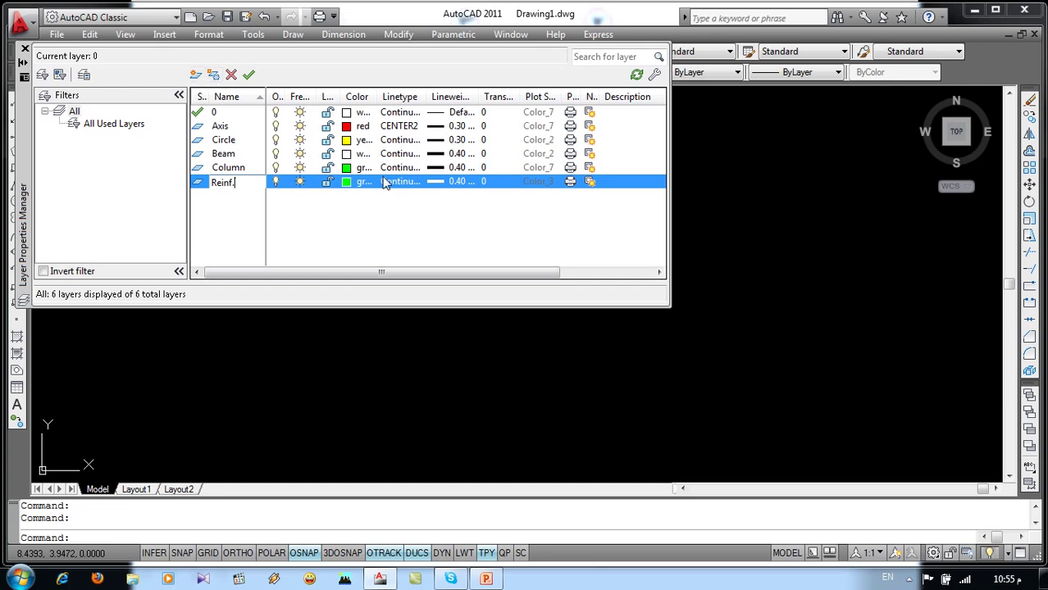
{"action": "left_click", "coordinate": [361, 182]}
{"action": "type", "text": "31"}
{"action": "key", "text": "Return"}
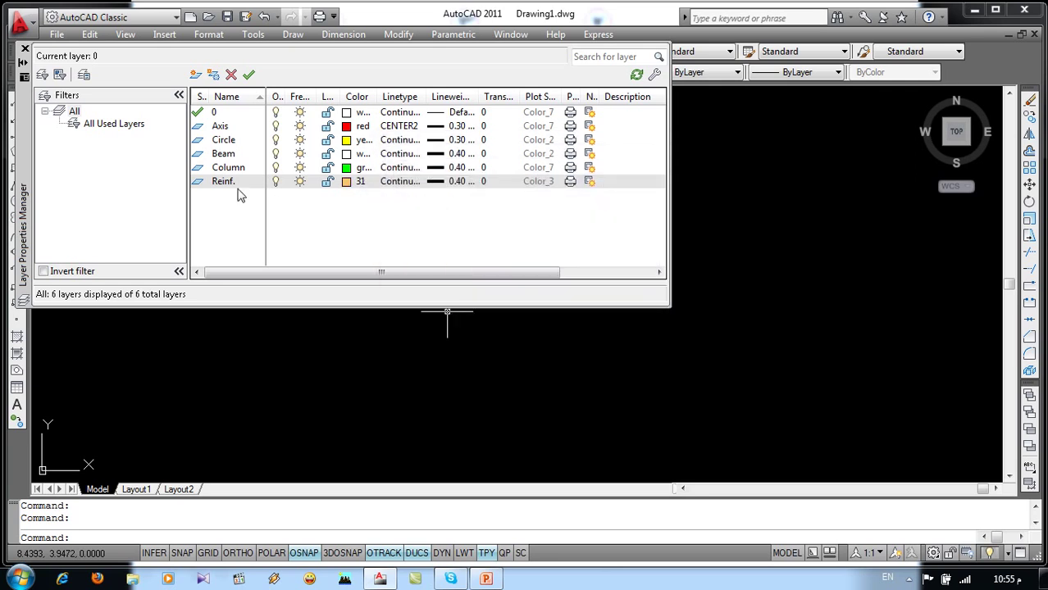
Add a yellow Dimension layer and close the Layer Properties Manager
{"action": "left_click", "coordinate": [196, 75]}
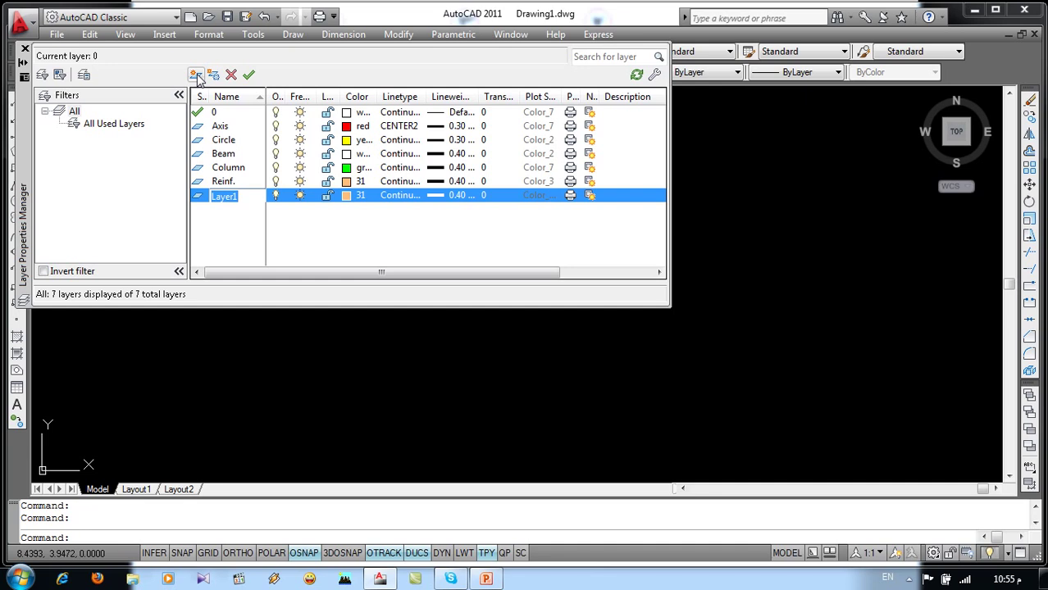
{"action": "type", "text": "Dimension"}
{"action": "left_click", "coordinate": [354, 195]}
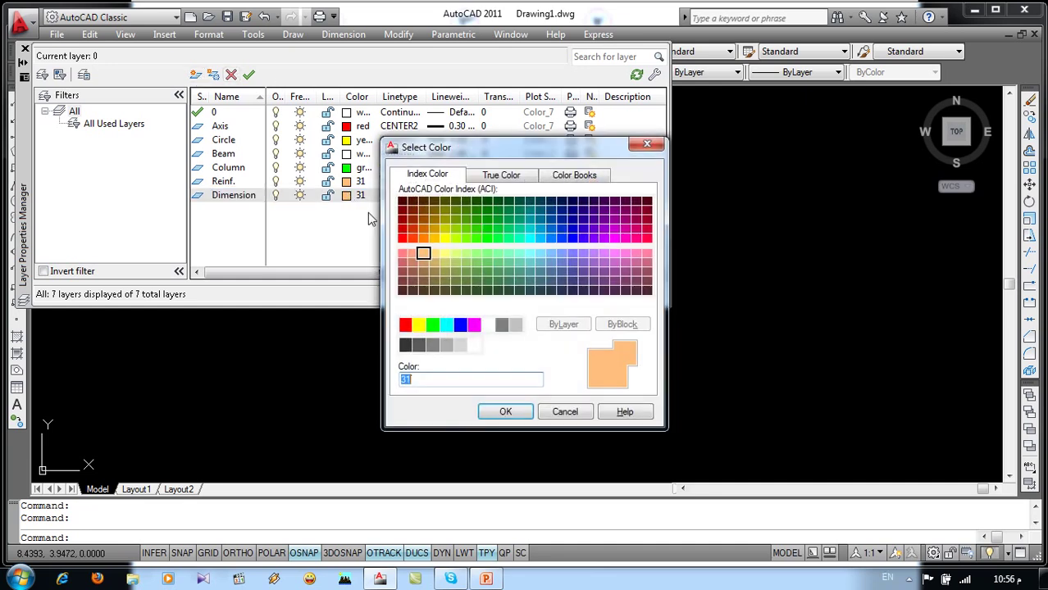
{"action": "left_click", "coordinate": [418, 324]}
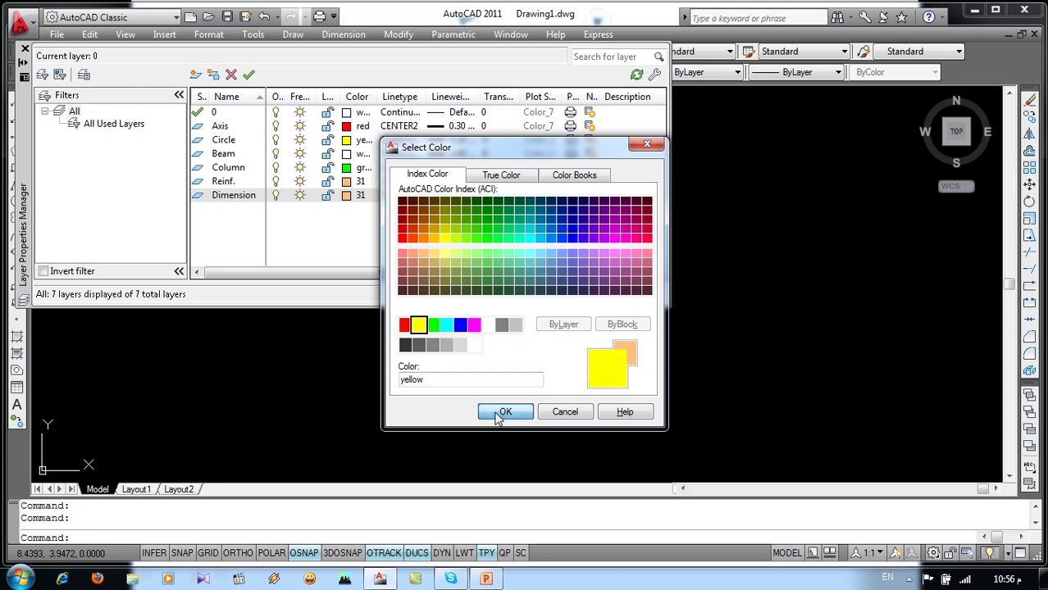
{"action": "left_click", "coordinate": [504, 412]}
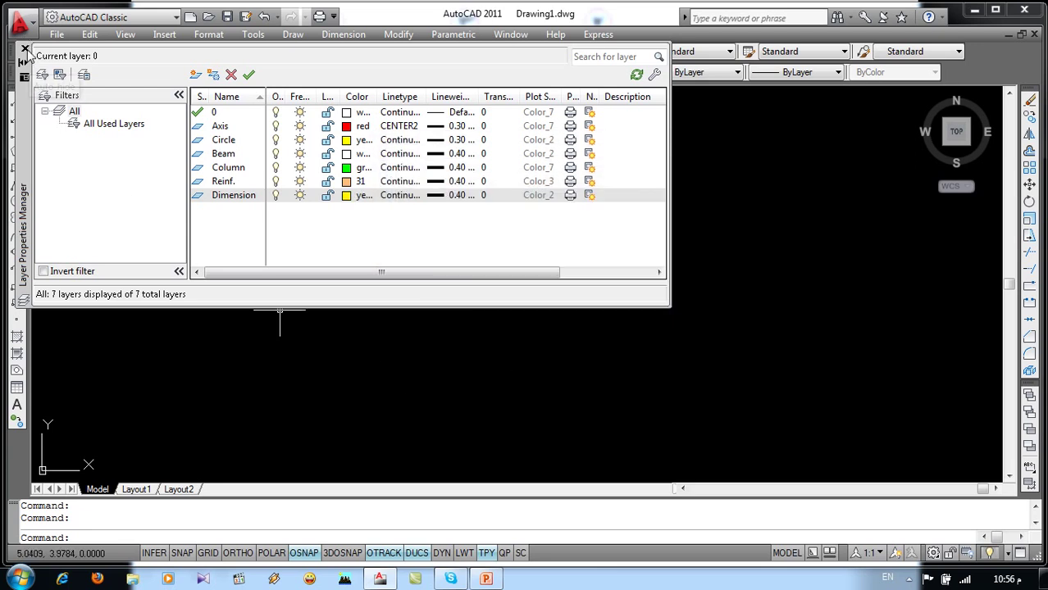
{"action": "left_click", "coordinate": [25, 47]}
{"action": "left_click", "coordinate": [328, 72]}
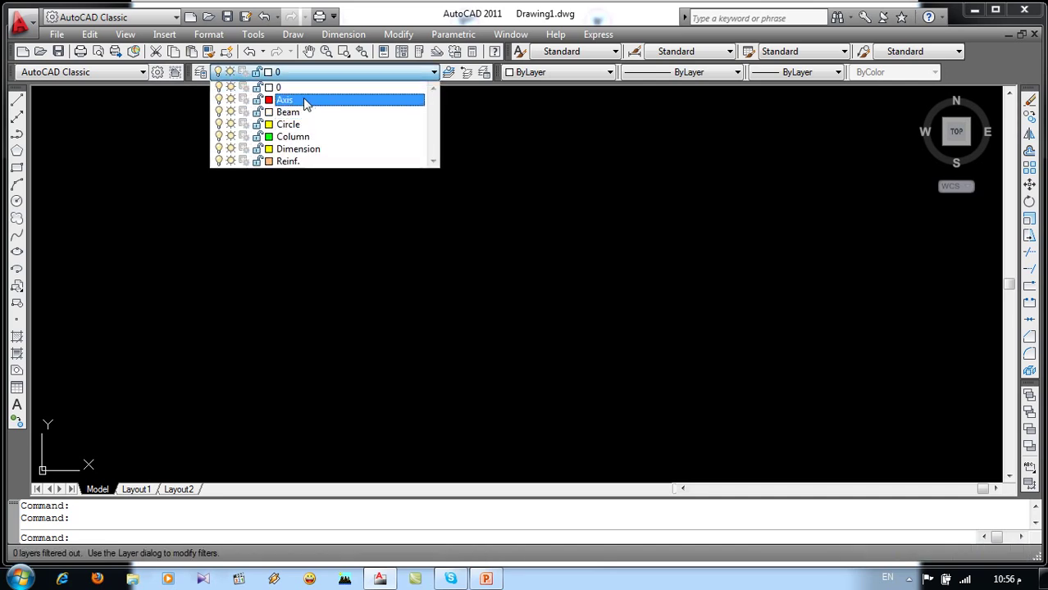
Make Axis current and draw a horizontal axis line with Ortho on
{"action": "left_click", "coordinate": [304, 99]}
{"action": "type", "text": "l"}
{"action": "key", "text": "Return"}
{"action": "left_click", "coordinate": [201, 443]}
{"action": "key", "text": "F8"}
{"action": "left_click", "coordinate": [814, 443]}
{"action": "key", "text": "Return"}
Offset the axis line 2 units upward, then check the reference slab plan
{"action": "scroll", "coordinate": [546, 305], "scroll_direction": "down", "scroll_amount": 4}
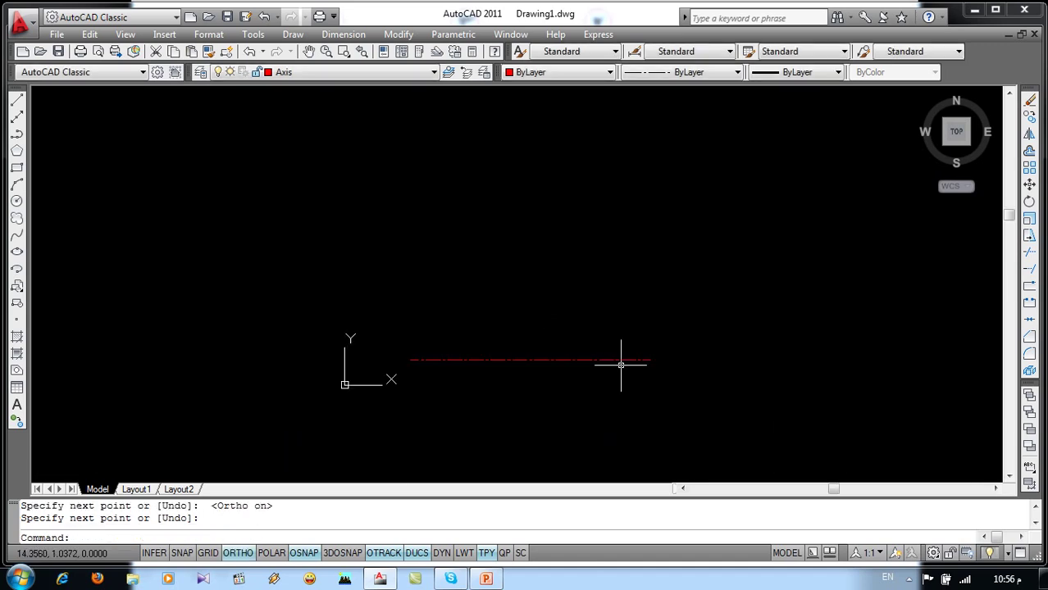
{"action": "middle_click_drag", "start_coordinate": [621, 365], "coordinate": [538, 389]}
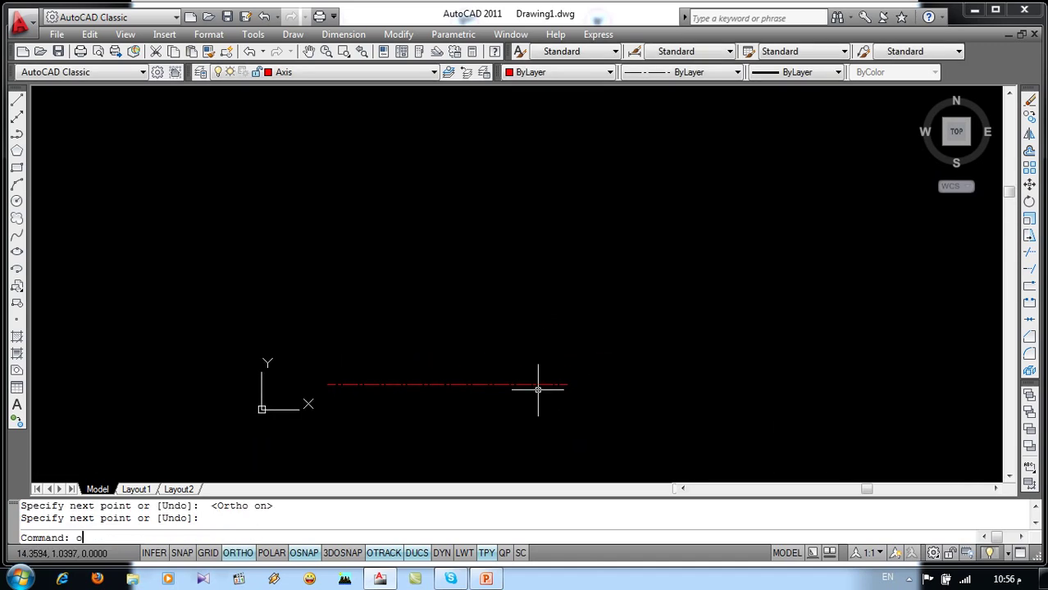
{"action": "key", "text": "Return"}
{"action": "type", "text": "2"}
{"action": "key", "text": "Return"}
{"action": "left_click", "coordinate": [529, 386]}
{"action": "left_click", "coordinate": [529, 328]}
{"action": "key", "text": "Return"}
{"action": "key", "text": "Return"}
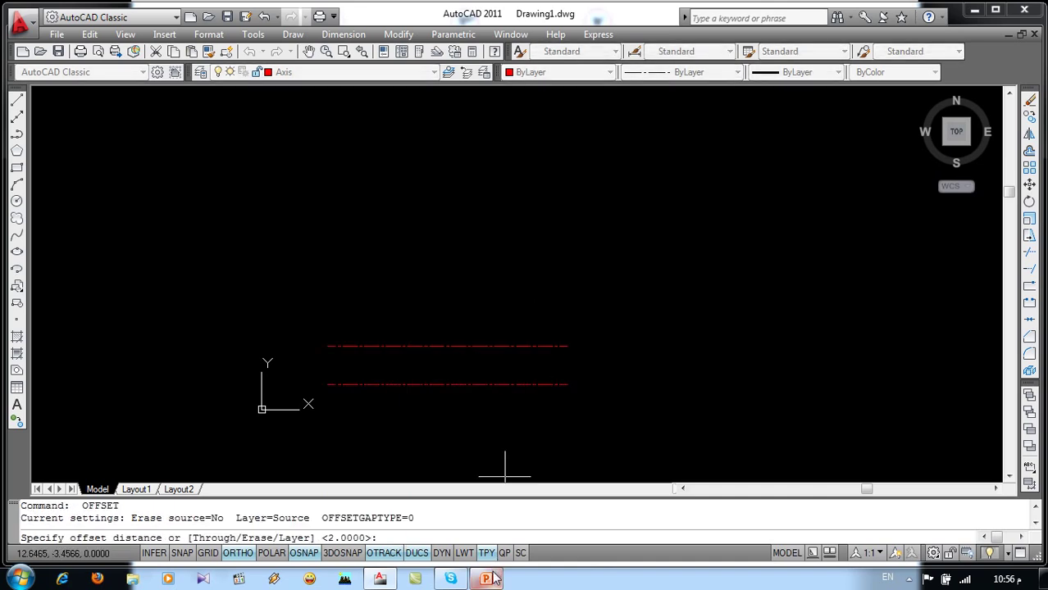
{"action": "left_click", "coordinate": [493, 578]}
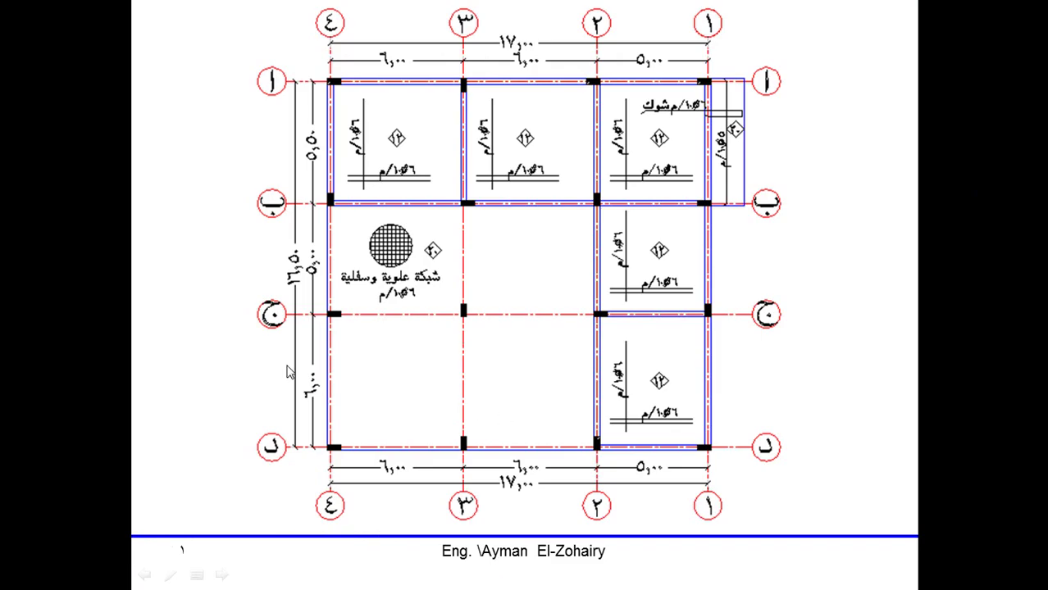
{"action": "key", "text": "alt+Tab"}
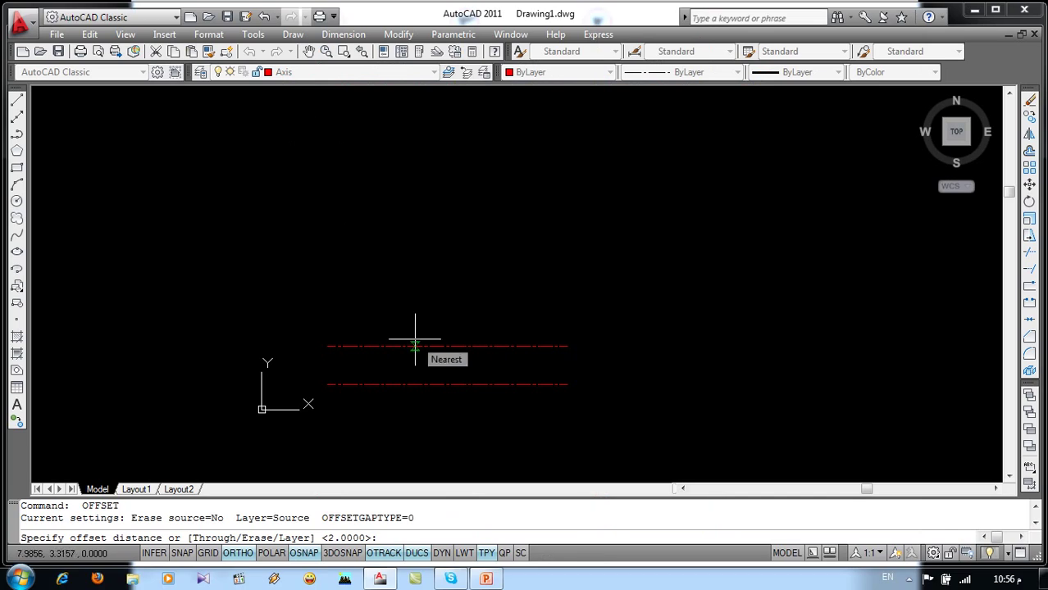
Offset the top axis line upward by 6, then the new top line by 5
{"action": "type", "text": "6"}
{"action": "key", "text": "Return"}
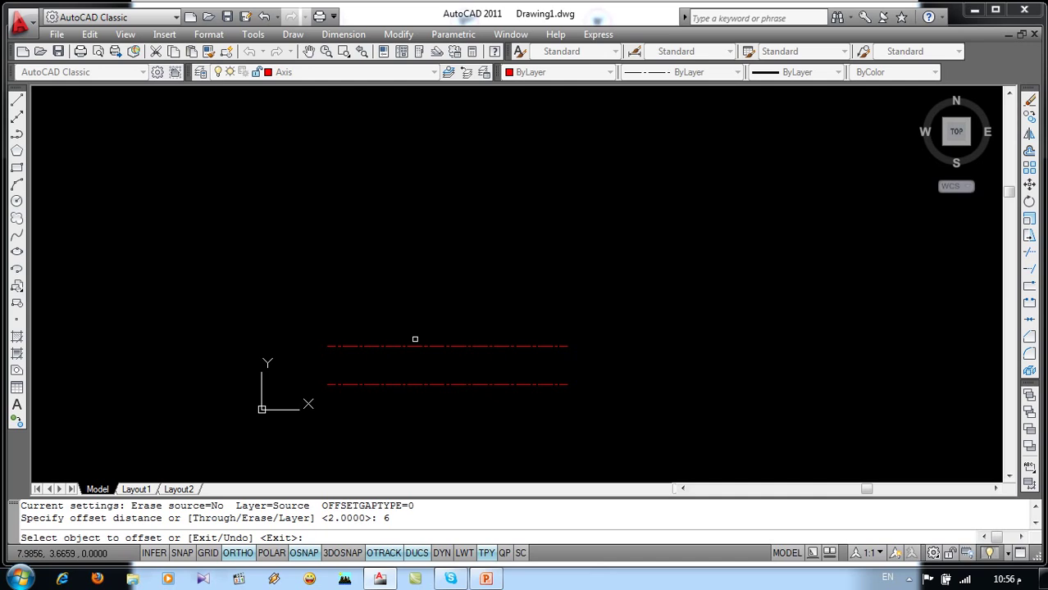
{"action": "left_click", "coordinate": [415, 339]}
{"action": "left_click", "coordinate": [417, 345]}
{"action": "left_click", "coordinate": [412, 267]}
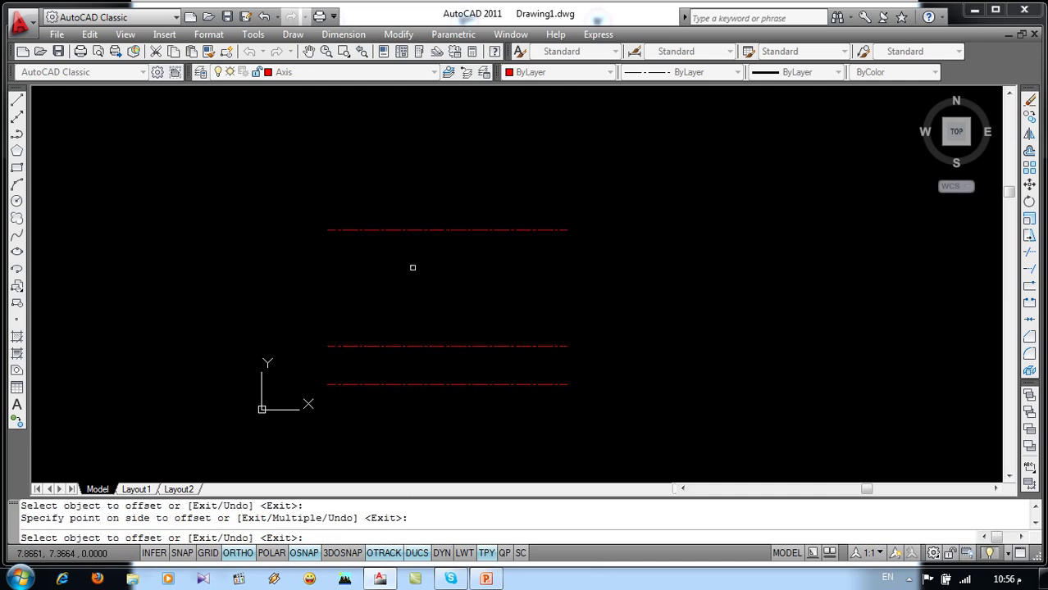
{"action": "key", "text": "Escape"}
{"action": "key", "text": "Escape"}
{"action": "key", "text": "Return"}
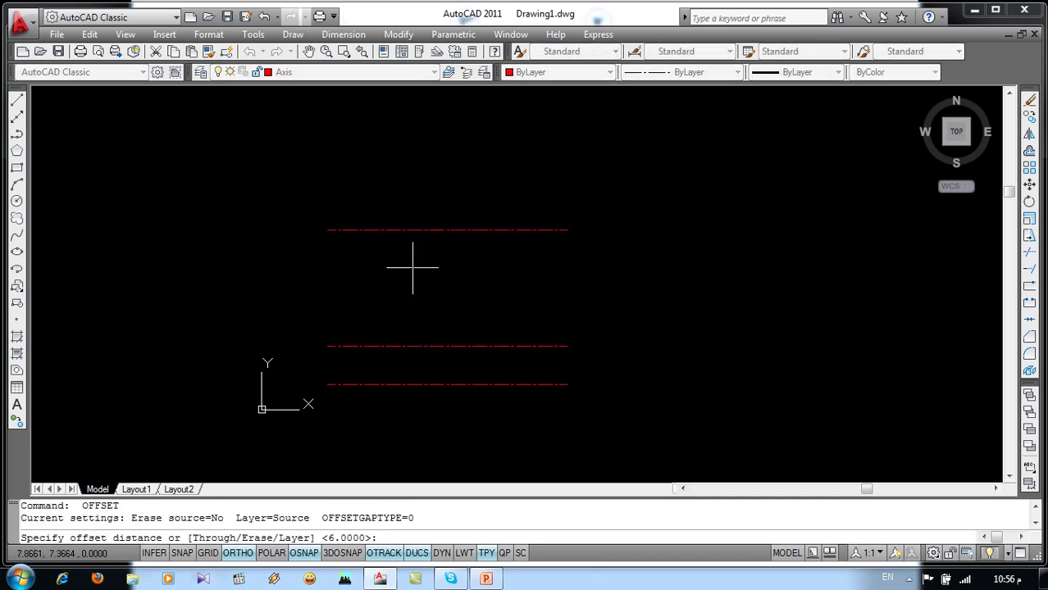
{"action": "type", "text": "5"}
{"action": "key", "text": "Return"}
{"action": "left_click", "coordinate": [430, 230]}
{"action": "left_click", "coordinate": [439, 176]}
{"action": "middle_click_drag", "start_coordinate": [440, 175], "coordinate": [451, 289]}
{"action": "key", "text": "Escape"}
{"action": "key", "text": "Escape"}
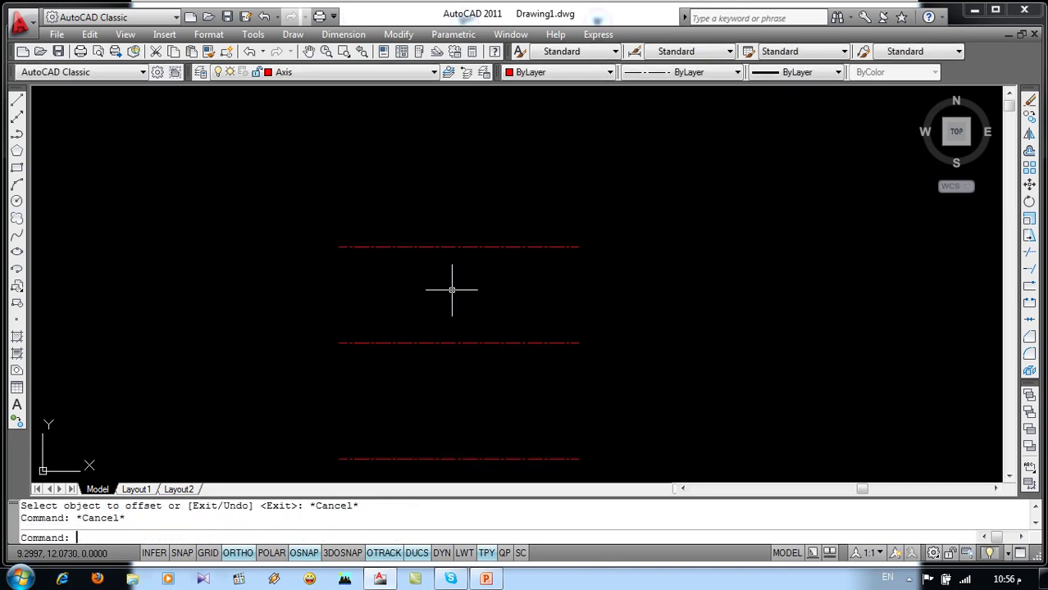
{"action": "type", "text": "o"}
Add two more horizontal axis lines above, offset 5.5 and then 2 units
{"action": "key", "text": "Return"}
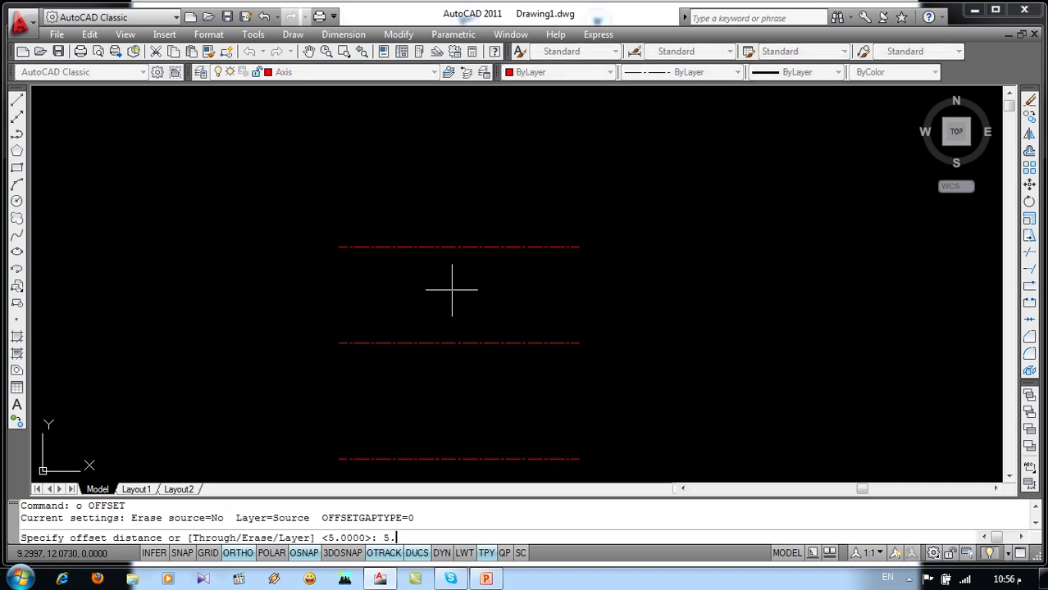
{"action": "type", "text": "5"}
{"action": "key", "text": "Return"}
{"action": "left_click", "coordinate": [475, 246]}
{"action": "left_click", "coordinate": [473, 190]}
{"action": "key", "text": "Return"}
{"action": "key", "text": "Return"}
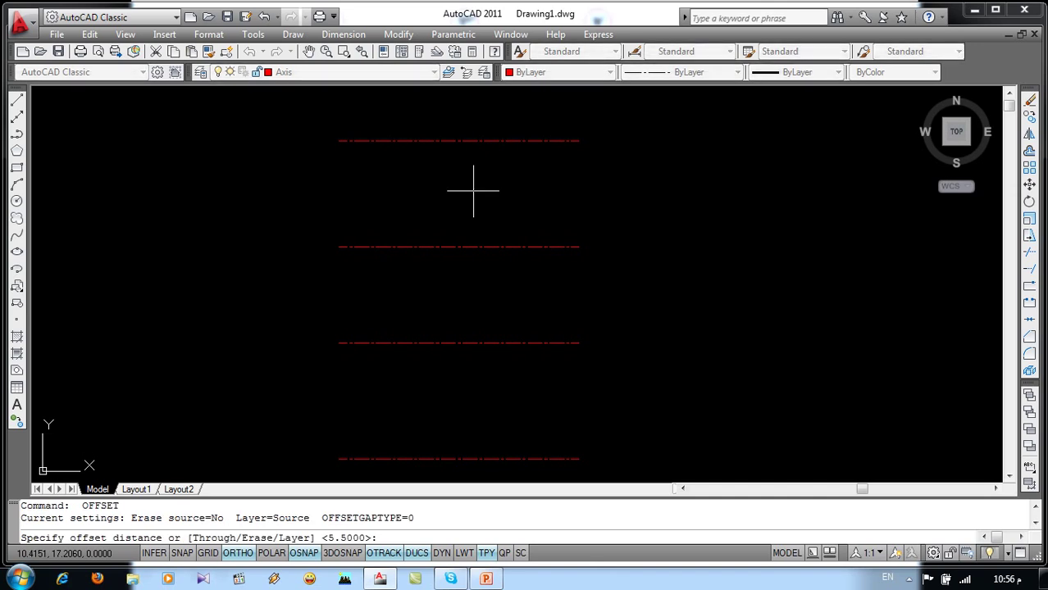
{"action": "type", "text": "2"}
{"action": "key", "text": "Return"}
{"action": "left_click", "coordinate": [473, 140]}
{"action": "left_click", "coordinate": [473, 108]}
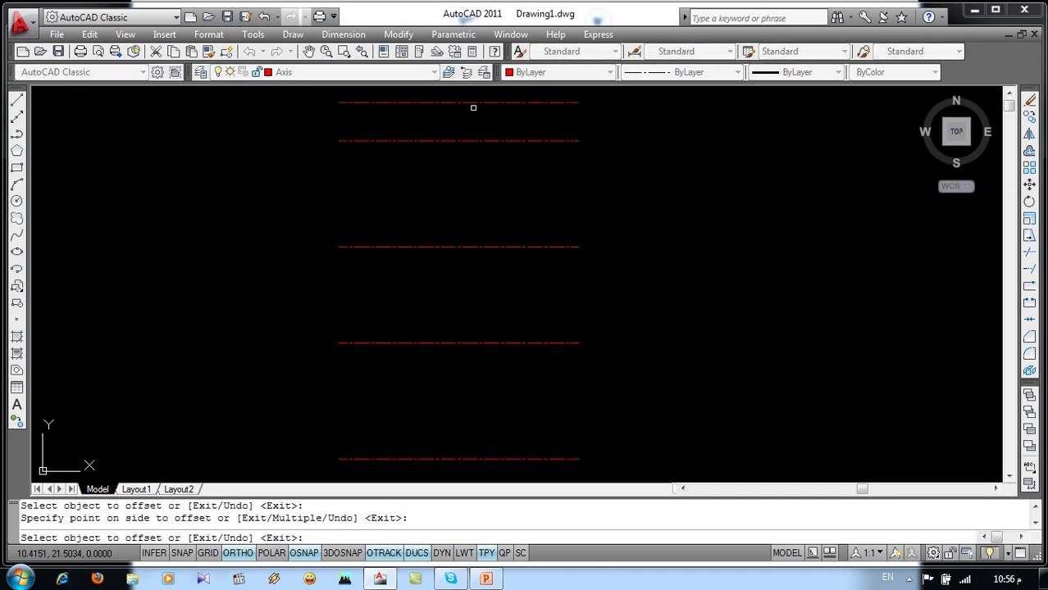
{"action": "key", "text": "Return"}
{"action": "middle_click_drag", "start_coordinate": [476, 157], "coordinate": [445, 158]}
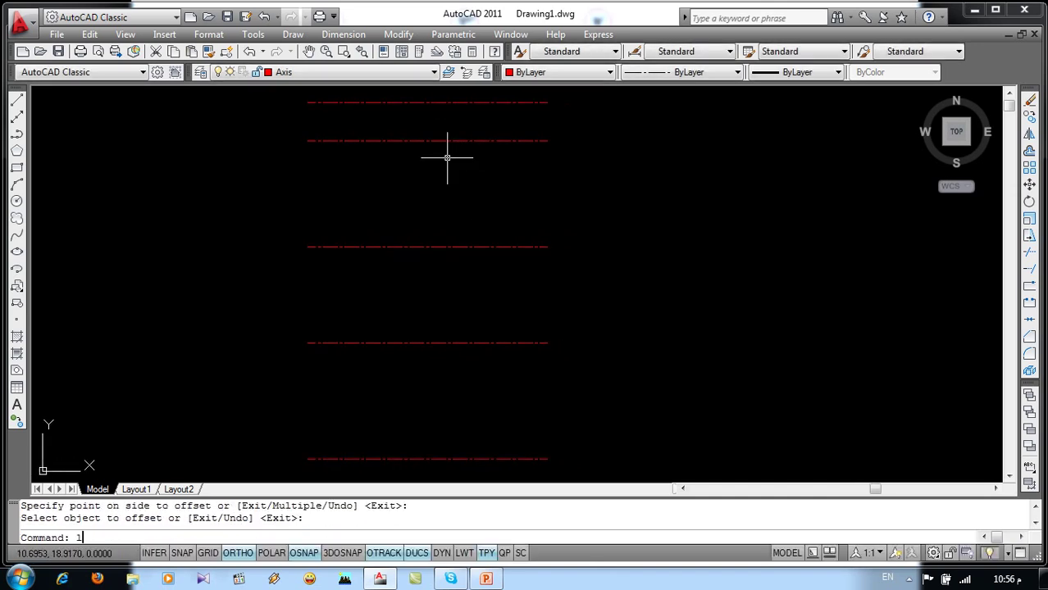
{"action": "key", "text": "Return"}
Draw a vertical axis line crossing all the horizontal axis lines
{"action": "left_click", "coordinate": [341, 90]}
{"action": "middle_click_drag", "start_coordinate": [340, 248], "coordinate": [369, 473]}
{"action": "left_click", "coordinate": [371, 392]}
{"action": "key", "text": "Return"}
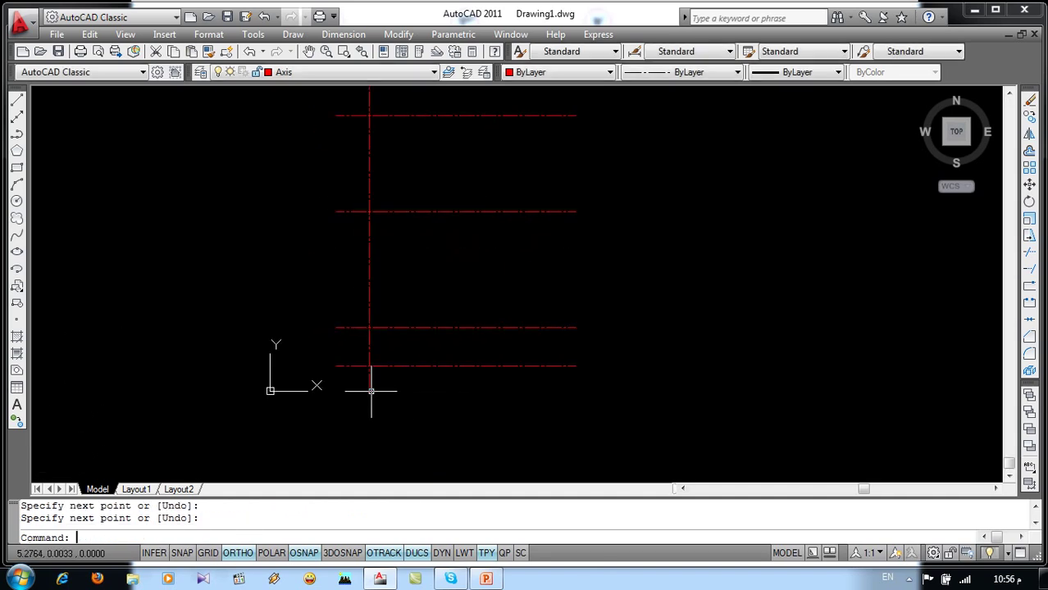
{"action": "type", "text": "o"}
Offset the vertical axis to the right by 2, then 6 and 6
{"action": "key", "text": "Return"}
{"action": "key", "text": "Return"}
{"action": "left_click", "coordinate": [369, 336]}
{"action": "left_click", "coordinate": [428, 285]}
{"action": "key", "text": "Return"}
{"action": "key", "text": "Return"}
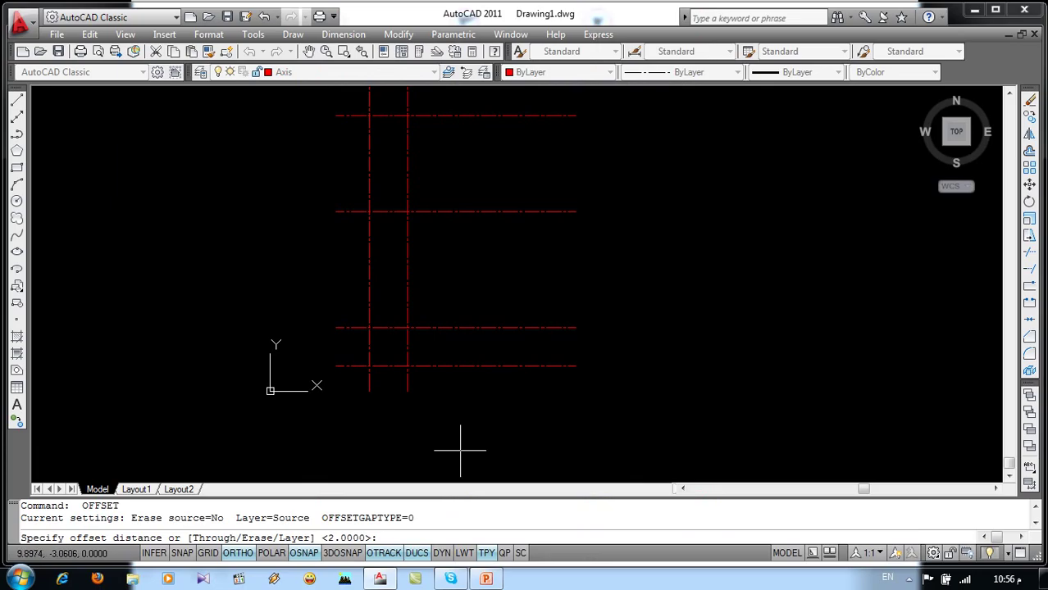
{"action": "key", "text": "Return"}
{"action": "left_click", "coordinate": [408, 304]}
{"action": "left_click", "coordinate": [483, 293]}
{"action": "left_click", "coordinate": [520, 288]}
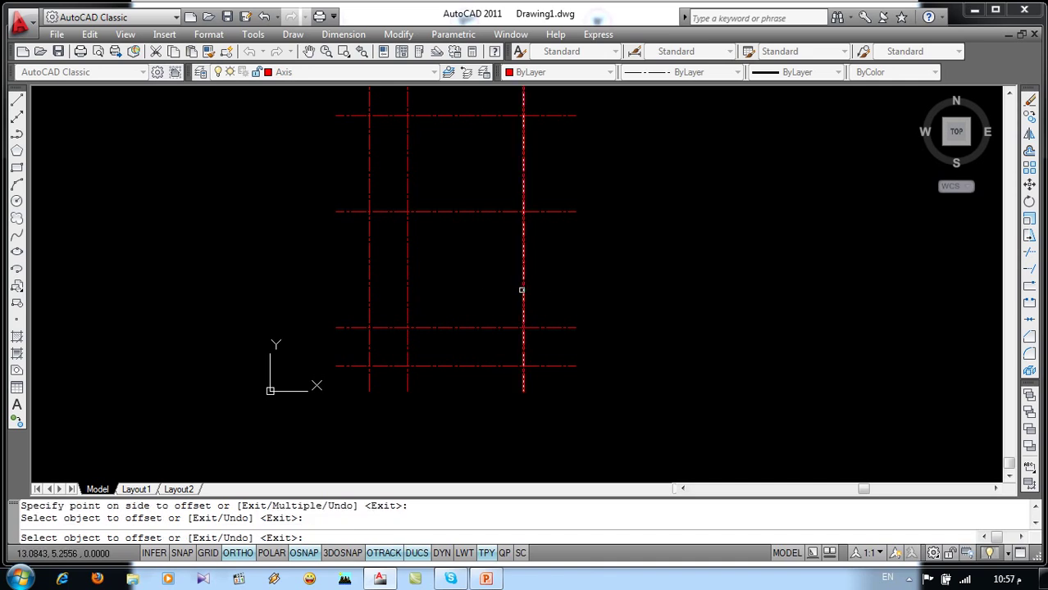
{"action": "left_click", "coordinate": [522, 289]}
{"action": "left_click", "coordinate": [641, 304]}
{"action": "key", "text": "Return"}
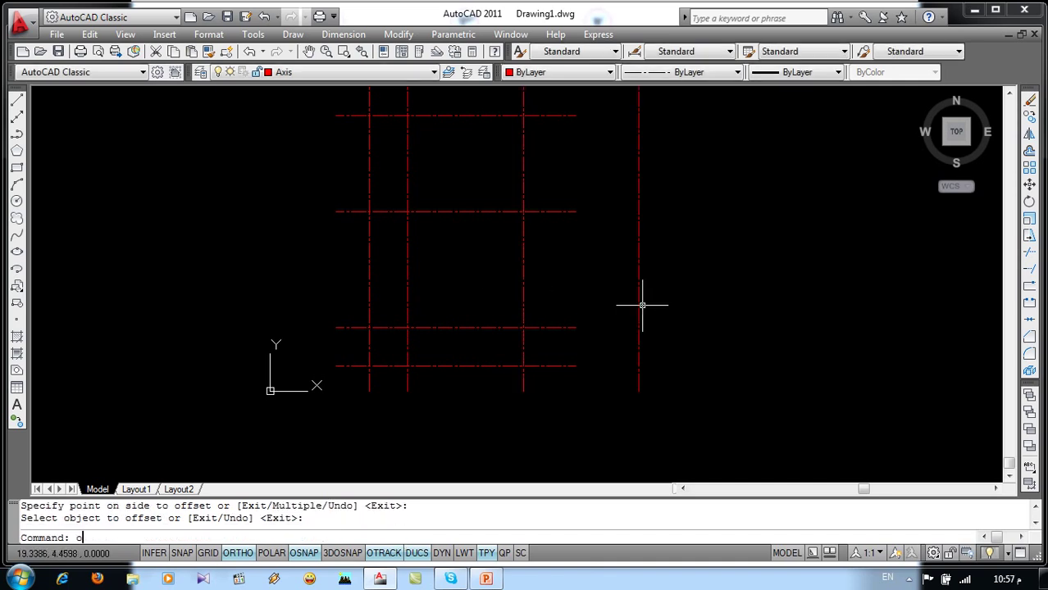
Add two more vertical axis lines to the right, offset 5 and then 2 units
{"action": "key", "text": "Return"}
{"action": "type", "text": "5"}
{"action": "key", "text": "Return"}
{"action": "left_click", "coordinate": [635, 306]}
{"action": "left_click", "coordinate": [702, 296]}
{"action": "key", "text": "Return"}
{"action": "key", "text": "Return"}
{"action": "type", "text": "2"}
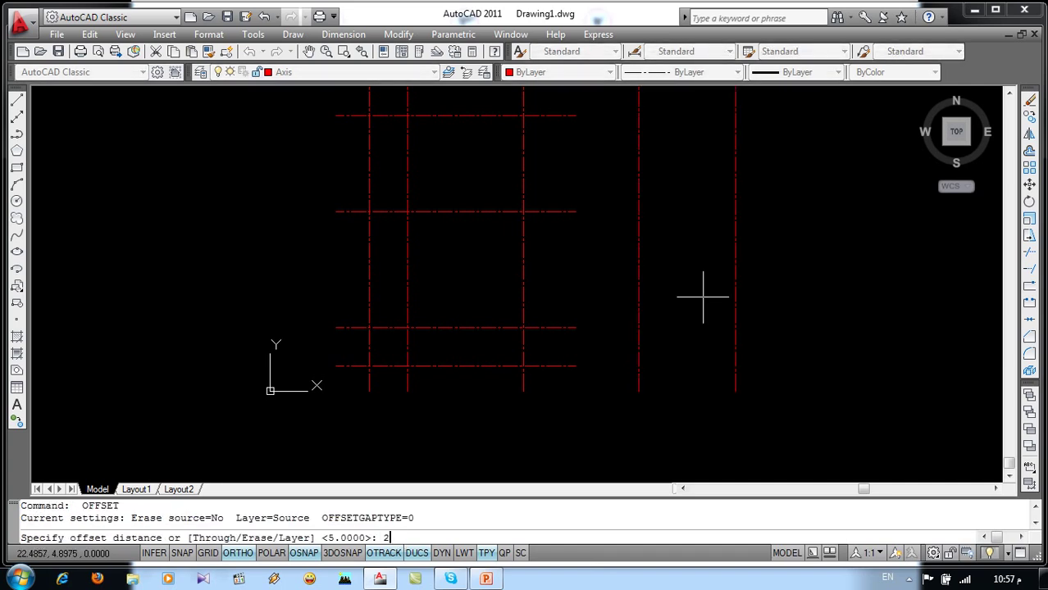
{"action": "key", "text": "Return"}
{"action": "left_click", "coordinate": [736, 284]}
{"action": "left_click", "coordinate": [741, 293]}
{"action": "key", "text": "Return"}
{"action": "middle_click_drag", "start_coordinate": [737, 297], "coordinate": [654, 351]}
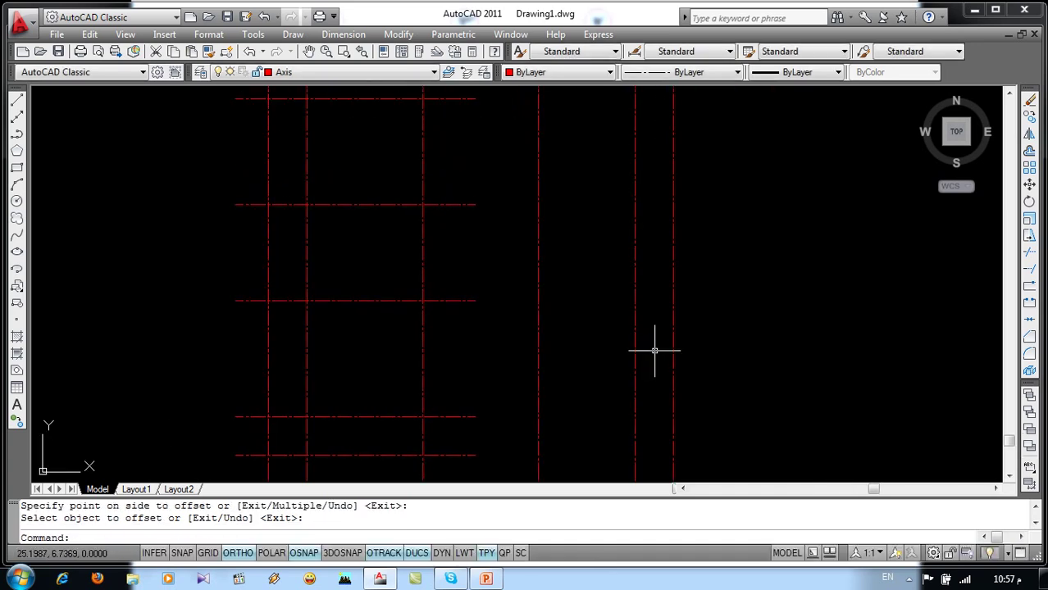
Zoom to extents so the whole axis grid fits on screen
{"action": "type", "text": "z"}
{"action": "key", "text": "Return"}
{"action": "type", "text": "e"}
{"action": "key", "text": "Return"}
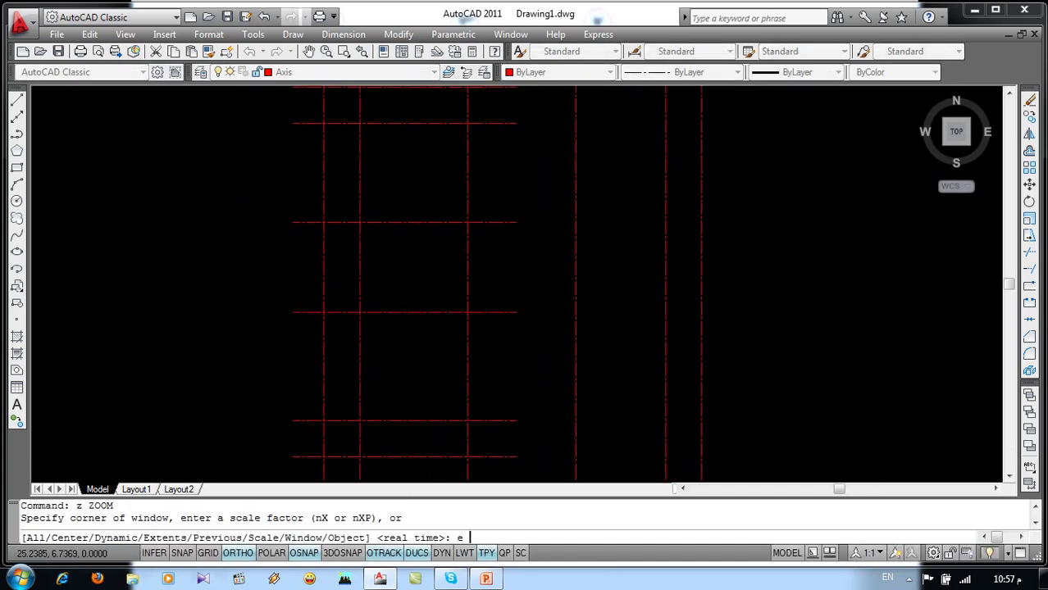
{"action": "middle_click_drag", "start_coordinate": [630, 295], "coordinate": [568, 318]}
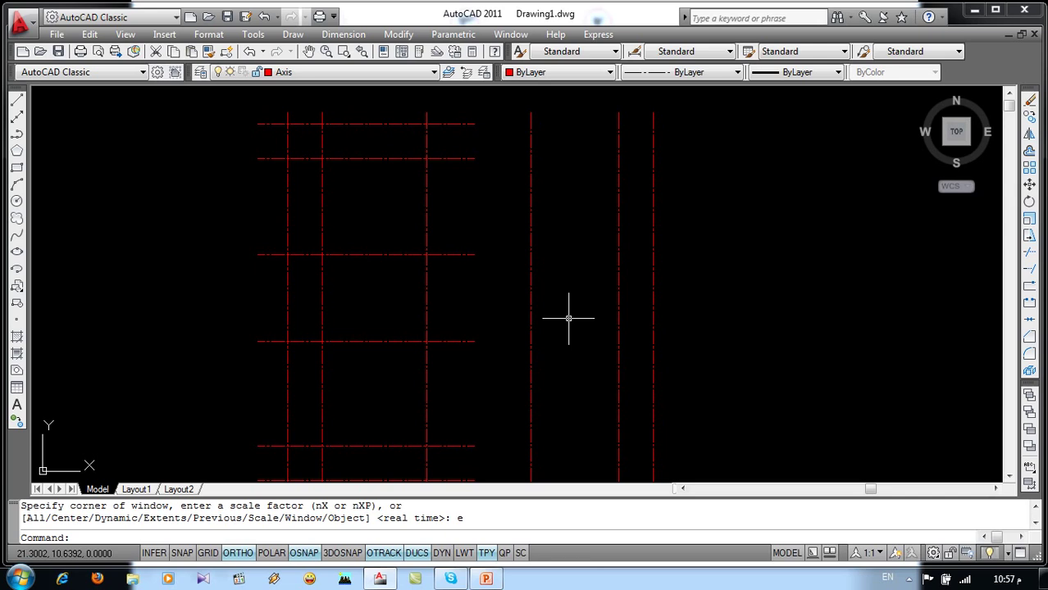
{"action": "type", "text": "ex"}
{"action": "key", "text": "Return"}
Extend the top and lower horizontal axis lines to the rightmost vertical line
{"action": "left_click", "coordinate": [653, 227]}
{"action": "key", "text": "Return"}
{"action": "left_click", "coordinate": [493, 115]}
{"action": "left_click", "coordinate": [455, 364]}
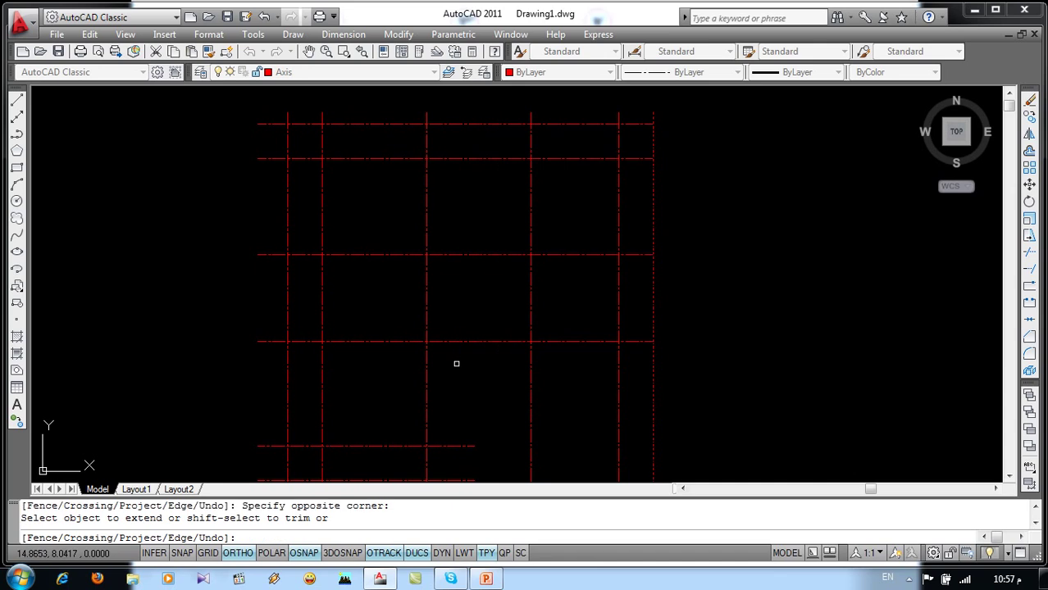
{"action": "middle_click_drag", "start_coordinate": [469, 379], "coordinate": [503, 232]}
{"action": "left_click", "coordinate": [520, 264]}
{"action": "left_click", "coordinate": [483, 362]}
{"action": "key", "text": "Return"}
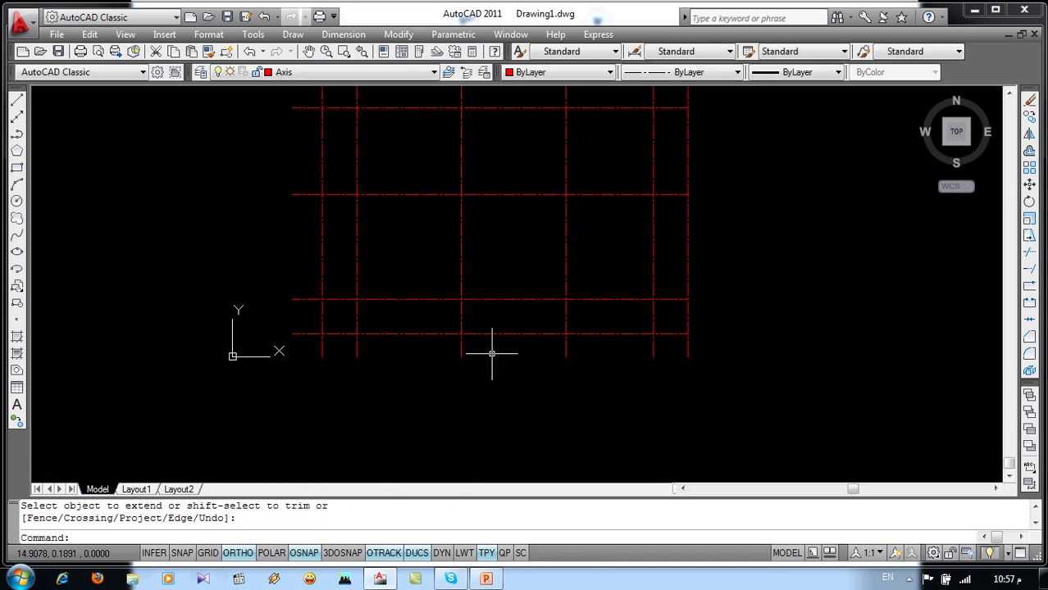
{"action": "middle_click_drag", "start_coordinate": [492, 339], "coordinate": [520, 365]}
Trim the overhanging axis line ends around the grid edges
{"action": "key", "text": "Return"}
{"action": "key", "text": "Return"}
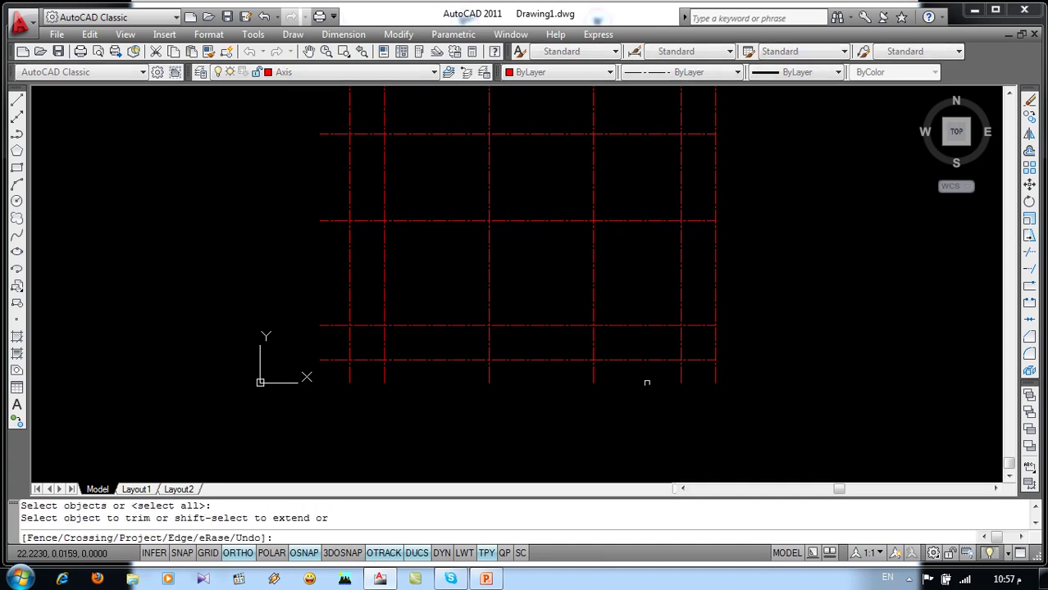
{"action": "left_click", "coordinate": [732, 371]}
{"action": "left_click", "coordinate": [327, 403]}
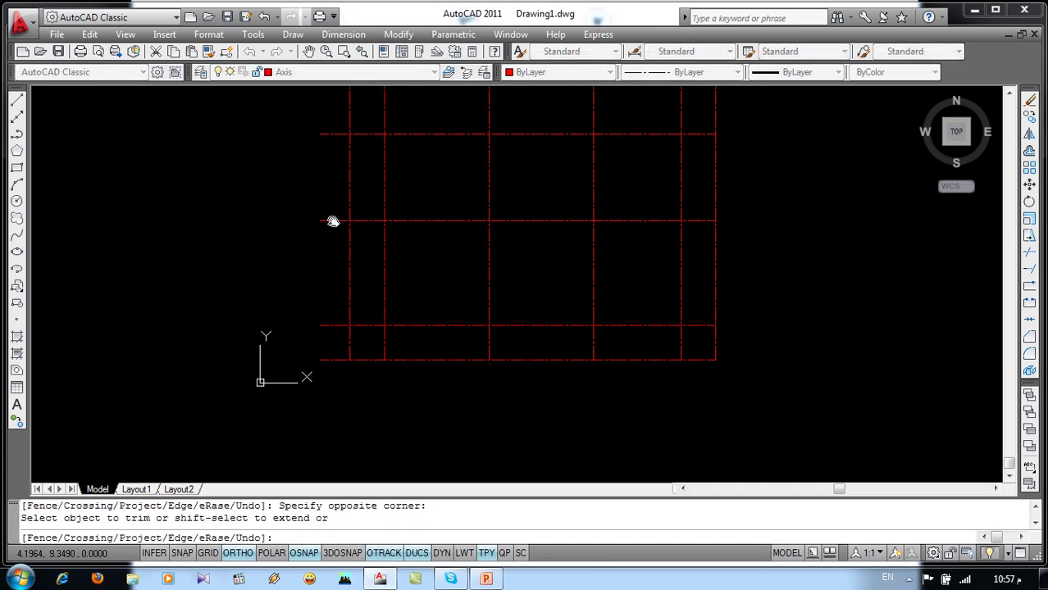
{"action": "middle_click_drag", "start_coordinate": [332, 222], "coordinate": [383, 322]}
{"action": "left_click", "coordinate": [387, 212]}
{"action": "left_click", "coordinate": [323, 428]}
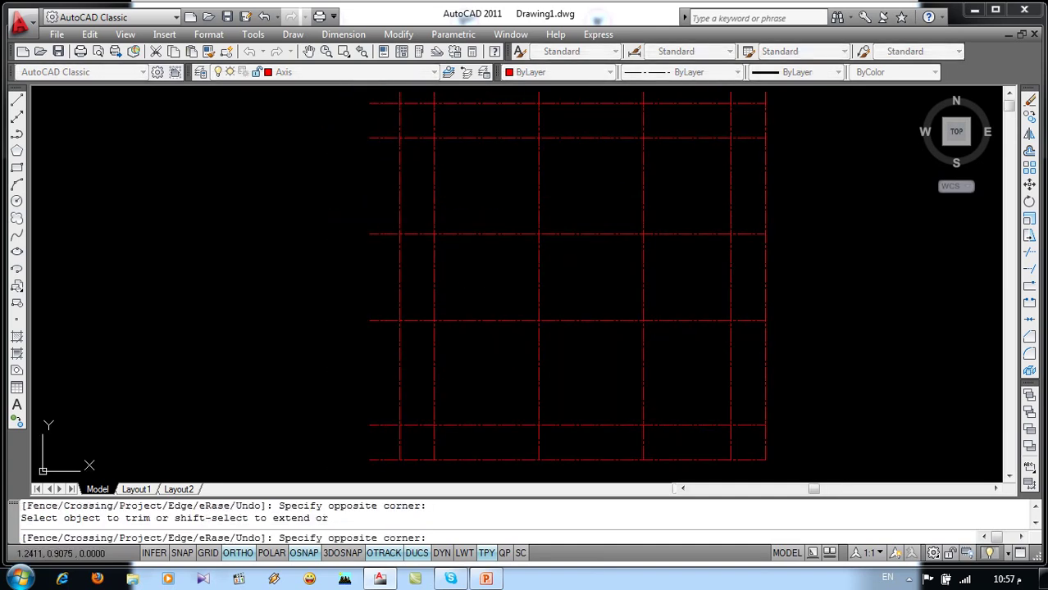
{"action": "middle_click_drag", "start_coordinate": [380, 167], "coordinate": [384, 240]}
{"action": "left_click", "coordinate": [395, 155]}
{"action": "left_click", "coordinate": [351, 237]}
{"action": "left_click", "coordinate": [792, 151]}
{"action": "left_click", "coordinate": [366, 169]}
{"action": "key", "text": "Return"}
Erase the four outer boundary axis lines of the grid
{"action": "left_click", "coordinate": [468, 177]}
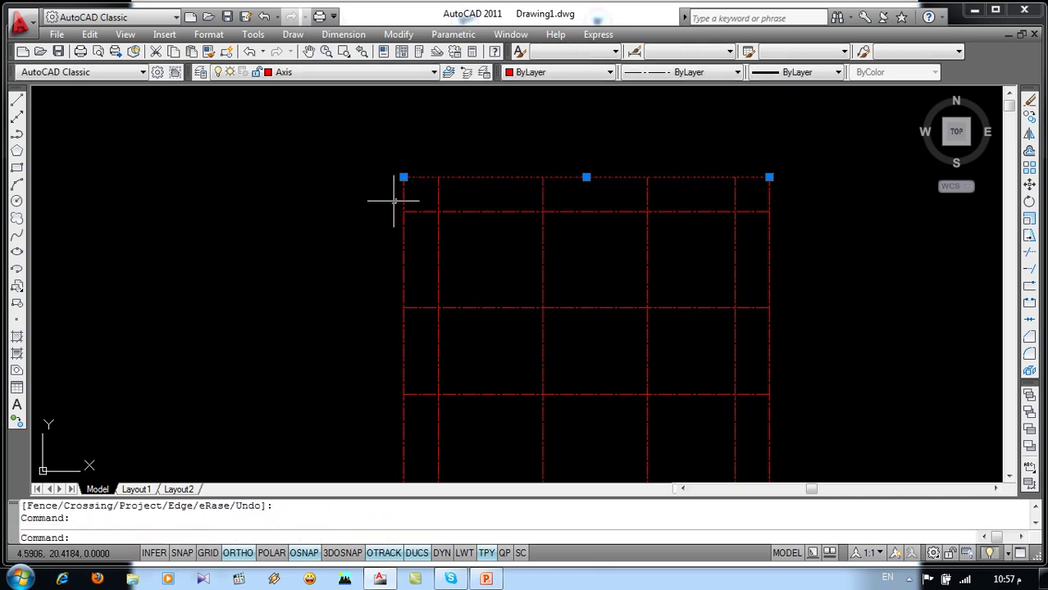
{"action": "left_click", "coordinate": [403, 194]}
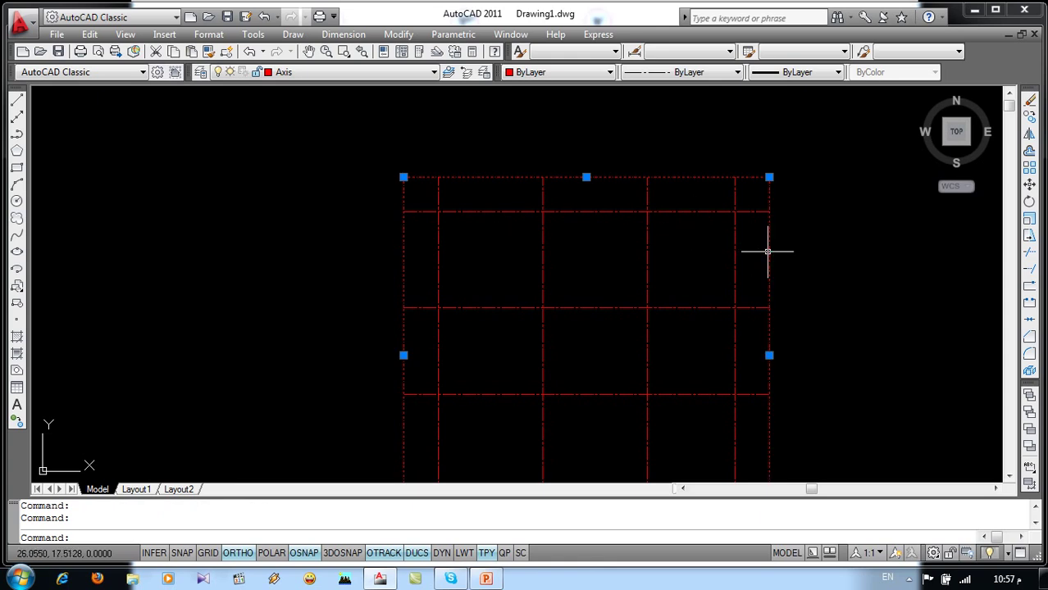
{"action": "middle_click_drag", "start_coordinate": [713, 379], "coordinate": [651, 379]}
{"action": "left_click", "coordinate": [666, 359]}
{"action": "left_click", "coordinate": [652, 353]}
{"action": "key", "text": "Delete"}
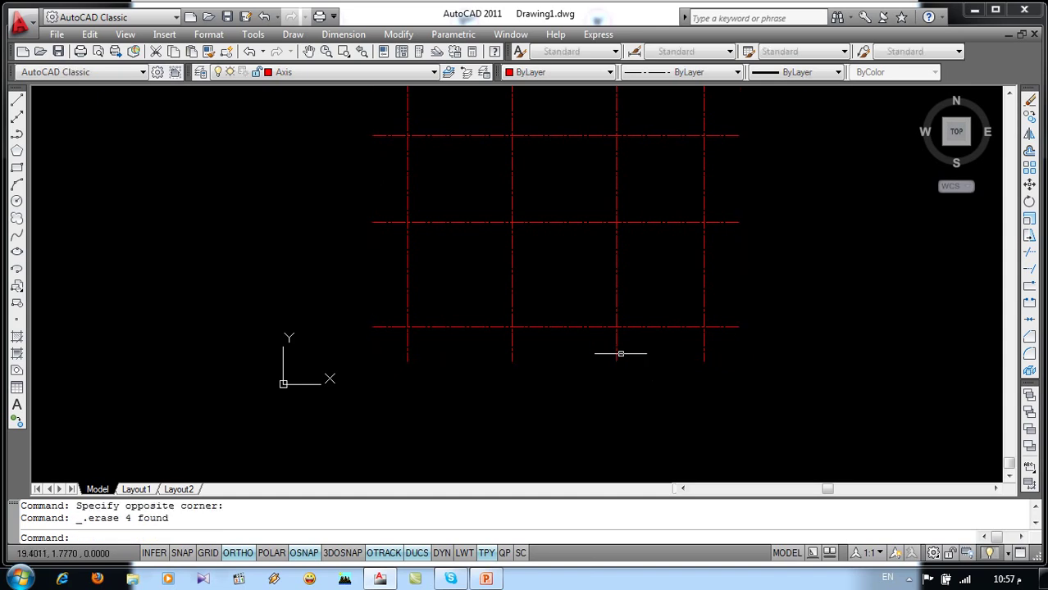
{"action": "middle_click_drag", "start_coordinate": [589, 282], "coordinate": [568, 368]}
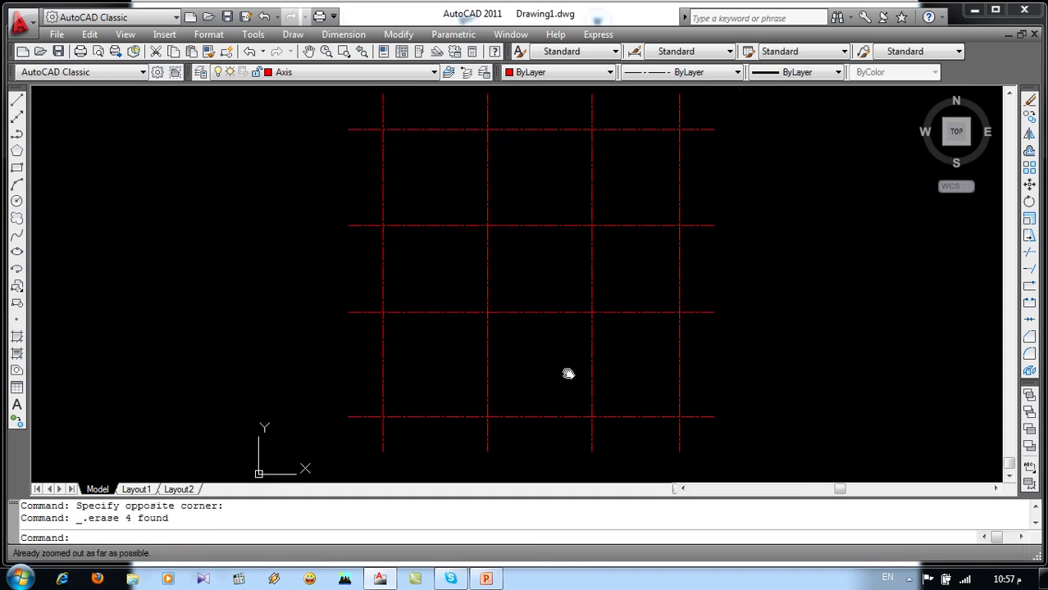
{"action": "left_click", "coordinate": [371, 74]}
On the Circle layer, draw a 0.75-radius circle left of the grid
{"action": "left_click", "coordinate": [307, 123]}
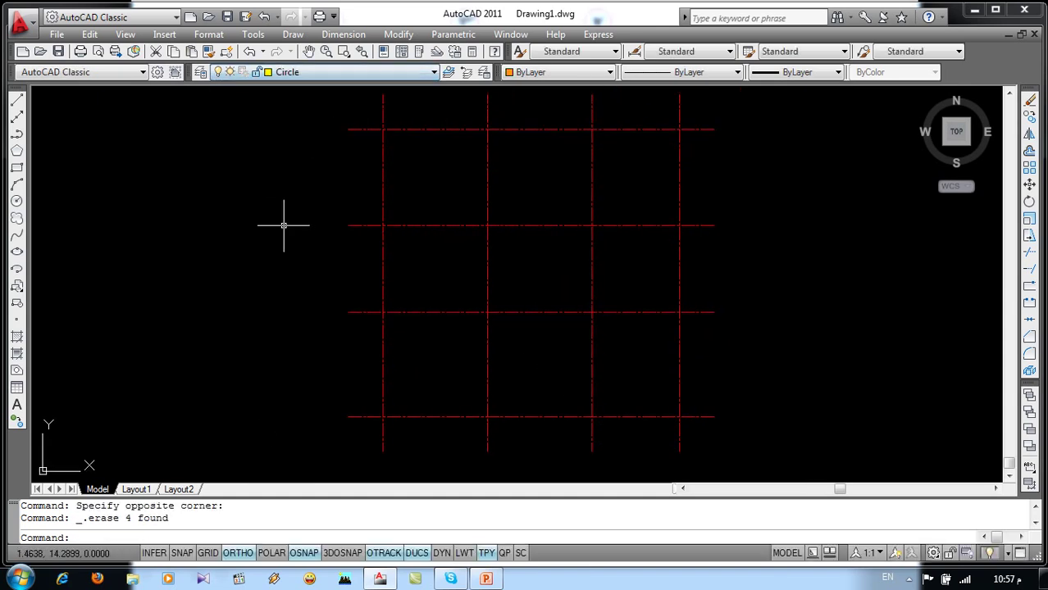
{"action": "type", "text": "c"}
{"action": "key", "text": "Return"}
{"action": "left_click", "coordinate": [300, 207]}
{"action": "type", "text": ".75"}
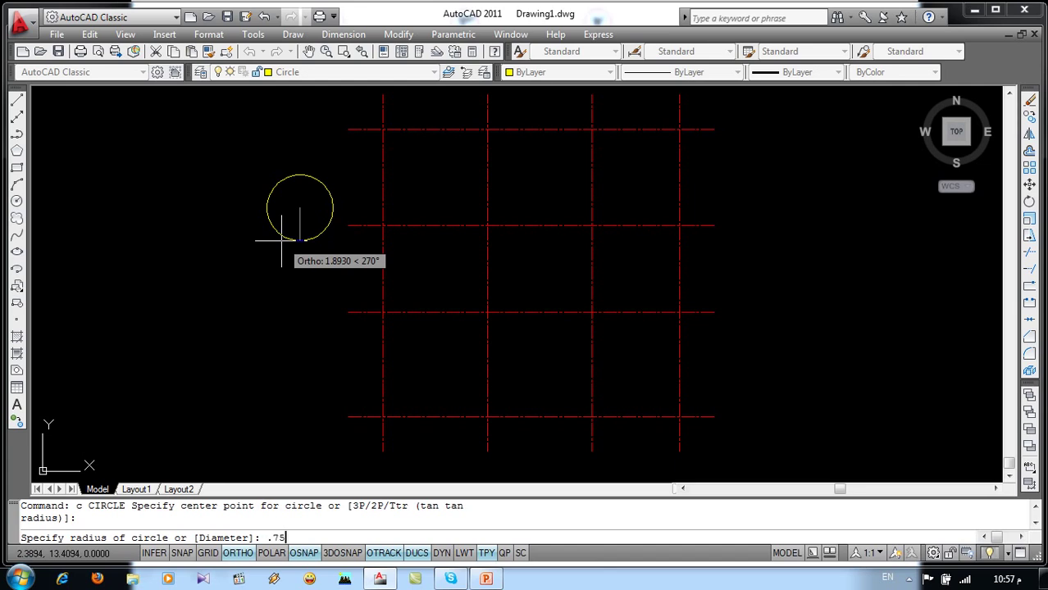
{"action": "key", "text": "Return"}
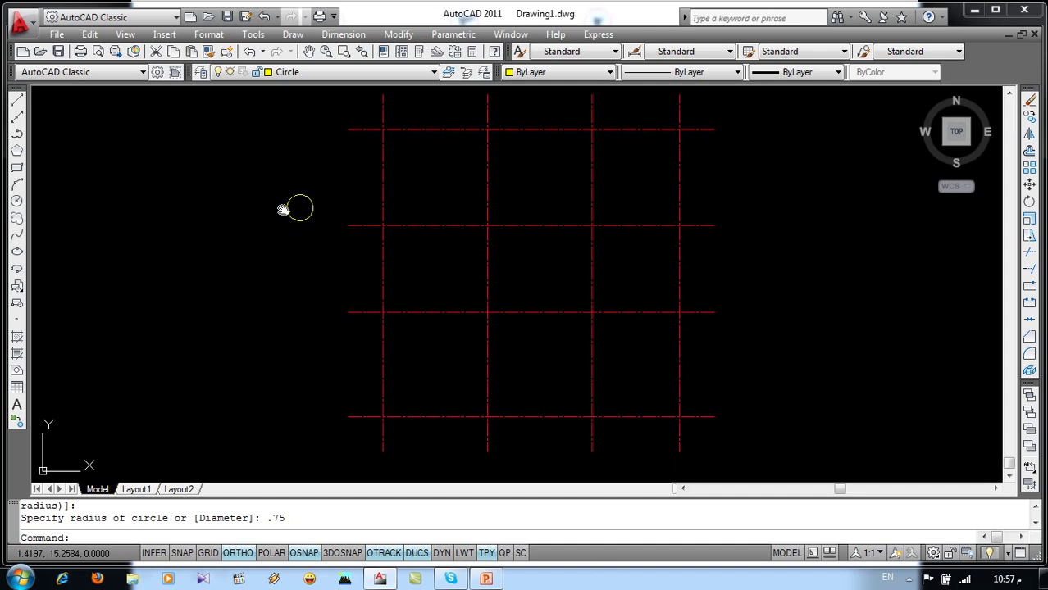
{"action": "middle_click_drag", "start_coordinate": [283, 210], "coordinate": [270, 270]}
Create text style A using the Arabic xarab.shx font and apply it
{"action": "left_click", "coordinate": [209, 33]}
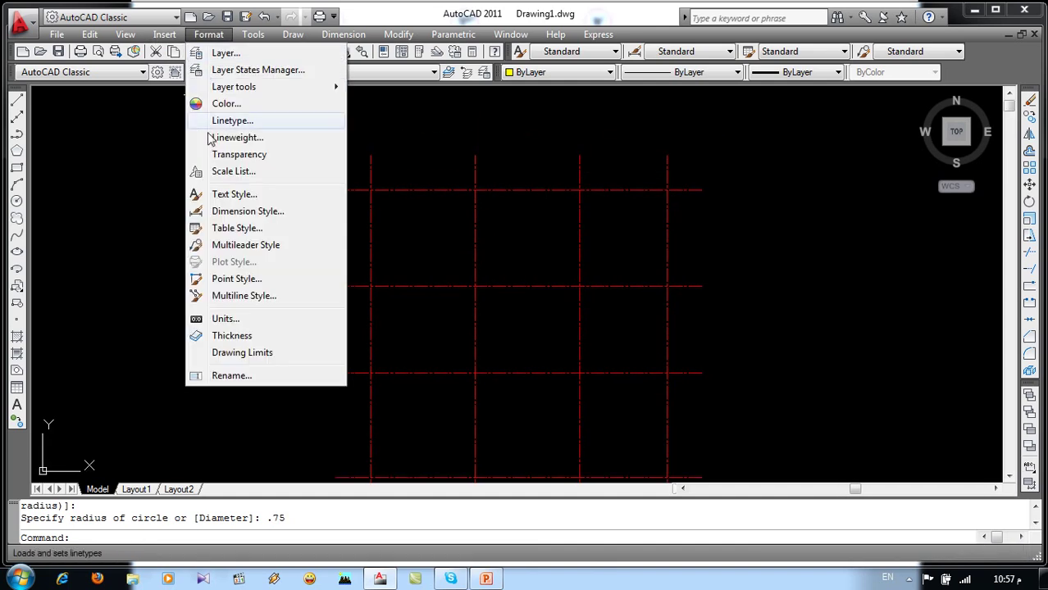
{"action": "left_click", "coordinate": [234, 195]}
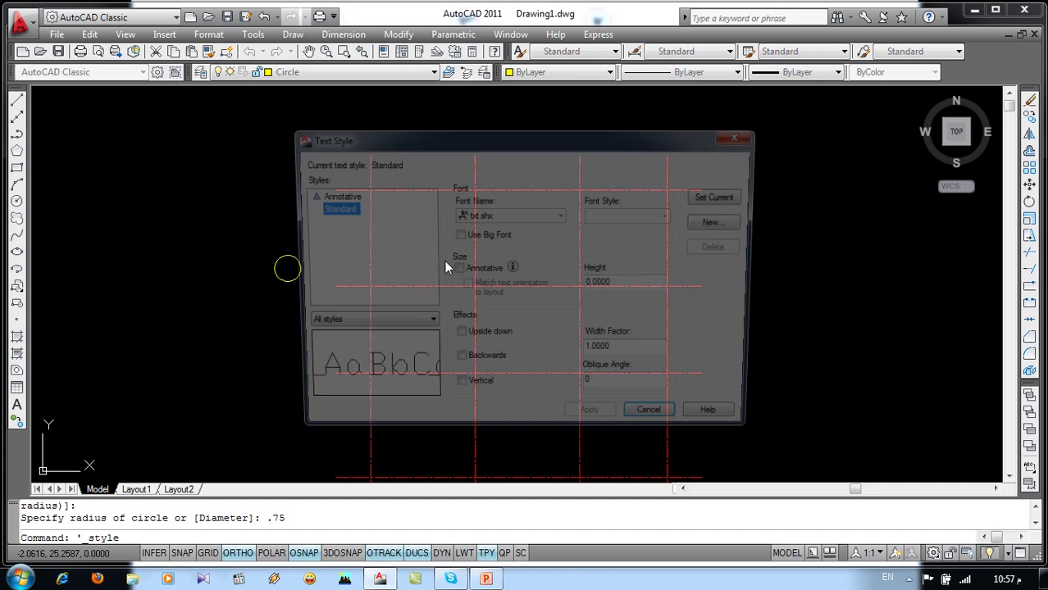
{"action": "left_click", "coordinate": [722, 223]}
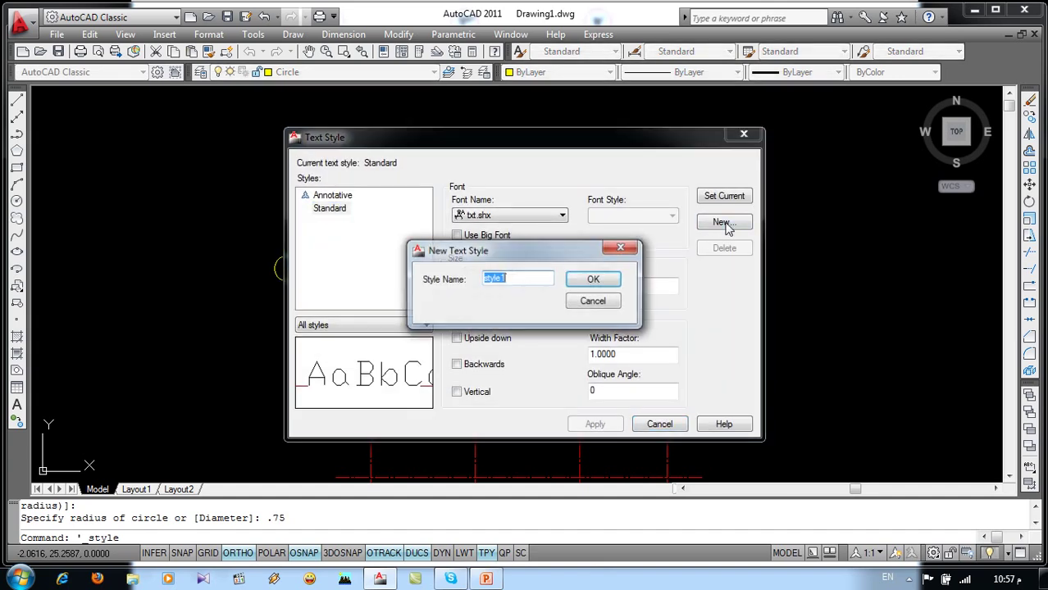
{"action": "left_click", "coordinate": [594, 279]}
{"action": "left_click", "coordinate": [563, 216]}
{"action": "key", "text": "Down"}
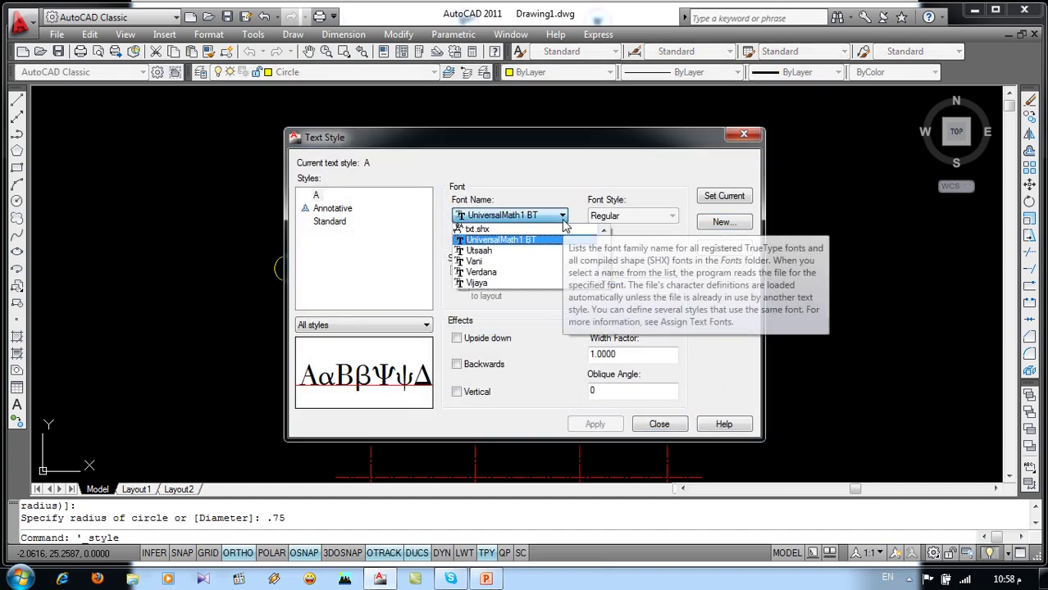
{"action": "key", "text": "Down"}
{"action": "key", "text": "Down"}
{"action": "key", "text": "Down"}
{"action": "key", "text": "Down"}
{"action": "key", "text": "Down"}
{"action": "key", "text": "Down"}
{"action": "key", "text": "Down"}
{"action": "key", "text": "Down"}
{"action": "key", "text": "Down"}
{"action": "key", "text": "Down"}
{"action": "key", "text": "Down"}
{"action": "key", "text": "Down"}
{"action": "key", "text": "Down"}
{"action": "key", "text": "Down"}
{"action": "key", "text": "Down"}
{"action": "key", "text": "Down"}
{"action": "key", "text": "Down"}
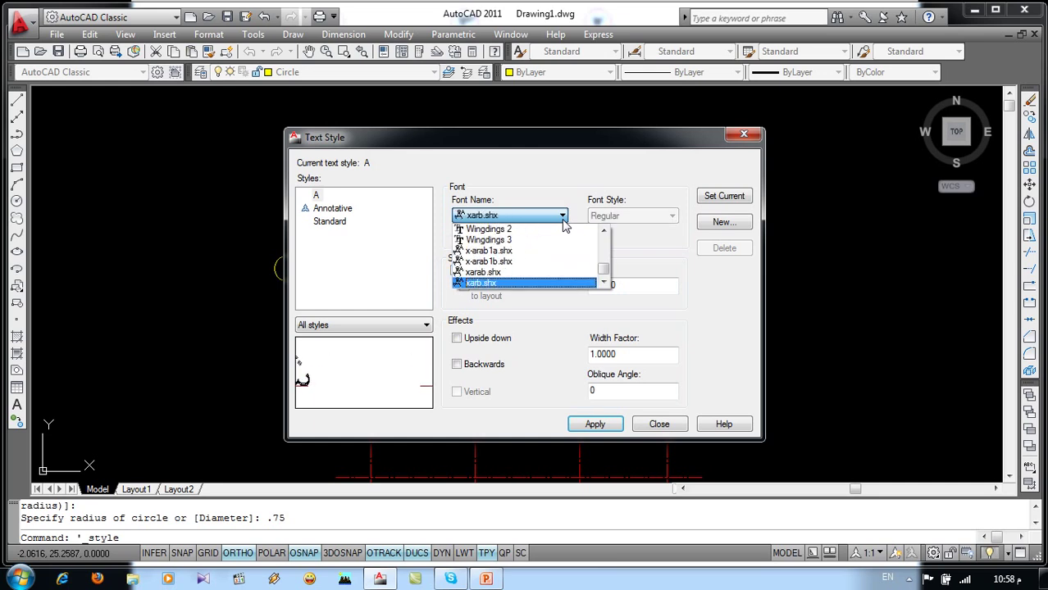
{"action": "left_click", "coordinate": [534, 272]}
{"action": "left_click", "coordinate": [594, 425]}
{"action": "left_click", "coordinate": [659, 424]}
Write the numeral 1 as single-line text, 0.75 high at rotation 0, below the circle
{"action": "middle_click_drag", "start_coordinate": [288, 268], "coordinate": [317, 282]}
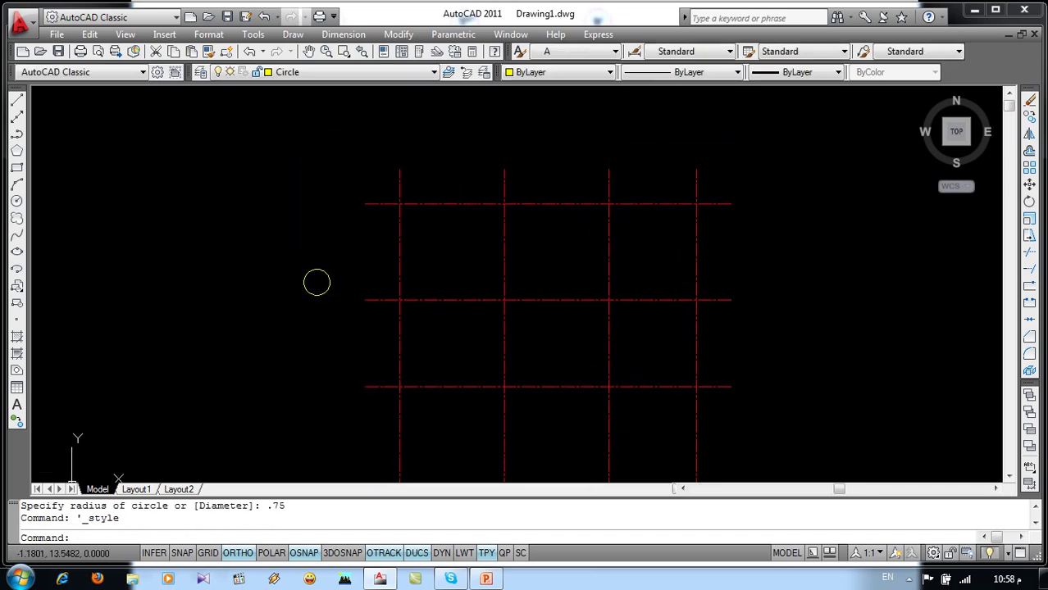
{"action": "type", "text": "t"}
{"action": "key", "text": "Return"}
{"action": "left_click", "coordinate": [324, 337]}
{"action": "type", "text": ".7"}
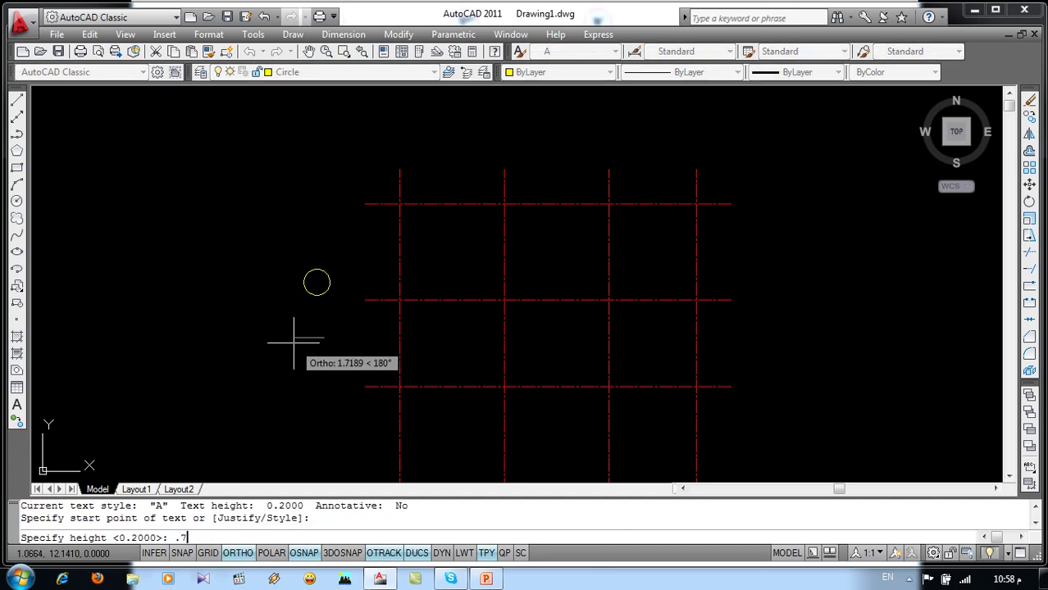
{"action": "type", "text": "5"}
{"action": "key", "text": "Return"}
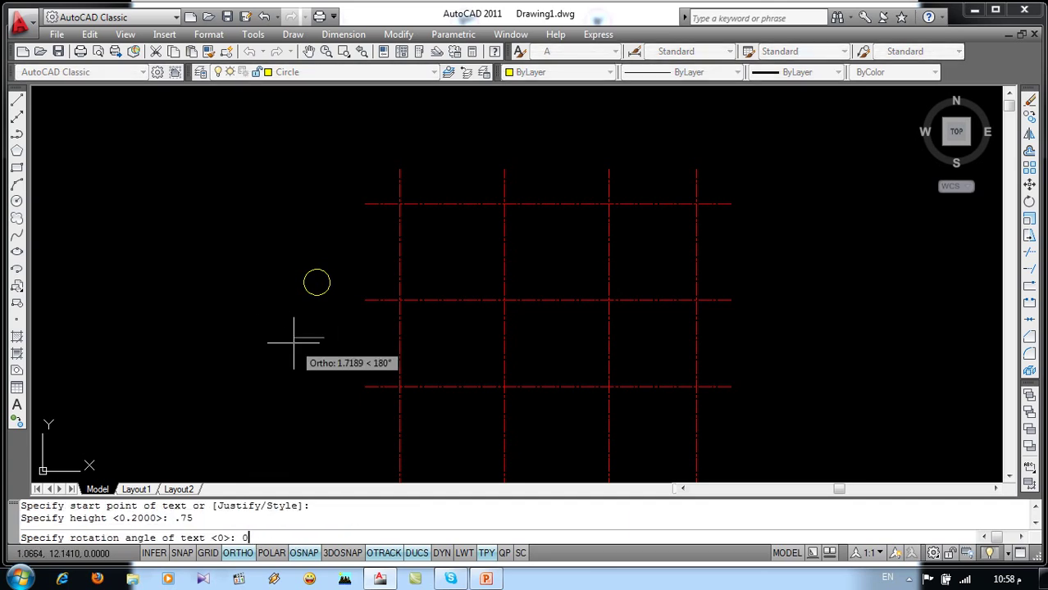
{"action": "key", "text": "Return"}
{"action": "type", "text": "1"}
{"action": "key", "text": "Return"}
{"action": "key", "text": "Return"}
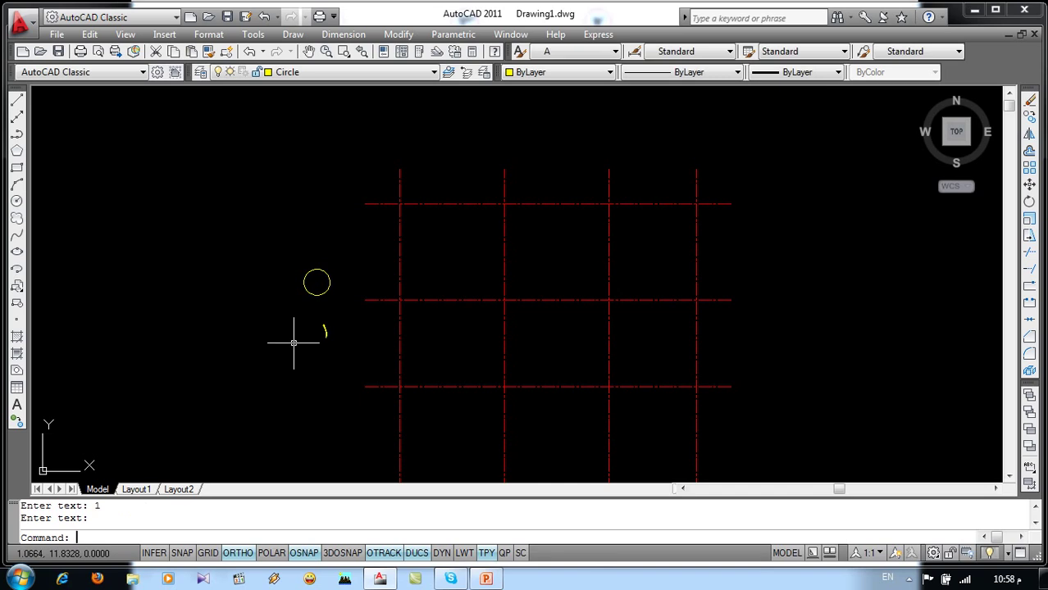
Move the label 1 into the centre of the circle with Ortho off
{"action": "key", "text": "Return"}
{"action": "scroll", "coordinate": [342, 314], "scroll_direction": "up", "scroll_amount": 2}
{"action": "left_click", "coordinate": [342, 315]}
{"action": "left_click", "coordinate": [306, 351]}
{"action": "key", "text": "Return"}
{"action": "left_click", "coordinate": [316, 338]}
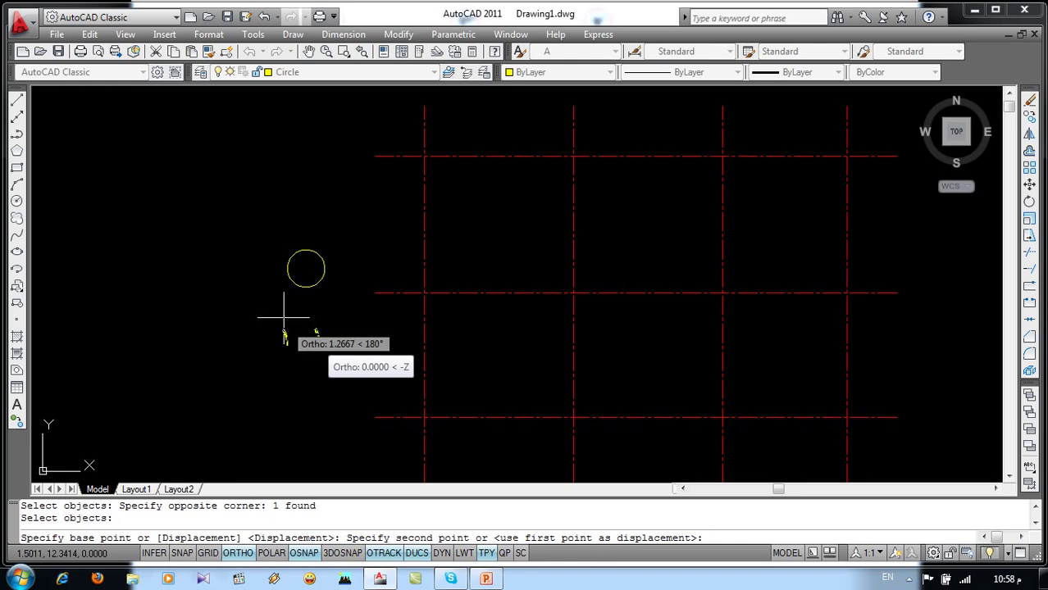
{"action": "key", "text": "F8"}
{"action": "scroll", "coordinate": [304, 270], "scroll_direction": "up", "scroll_amount": 2}
{"action": "scroll", "coordinate": [301, 274], "scroll_direction": "up", "scroll_amount": 3}
{"action": "left_click", "coordinate": [300, 283]}
{"action": "scroll", "coordinate": [300, 277], "scroll_direction": "down", "scroll_amount": 4}
{"action": "scroll", "coordinate": [296, 303], "scroll_direction": "down", "scroll_amount": 1}
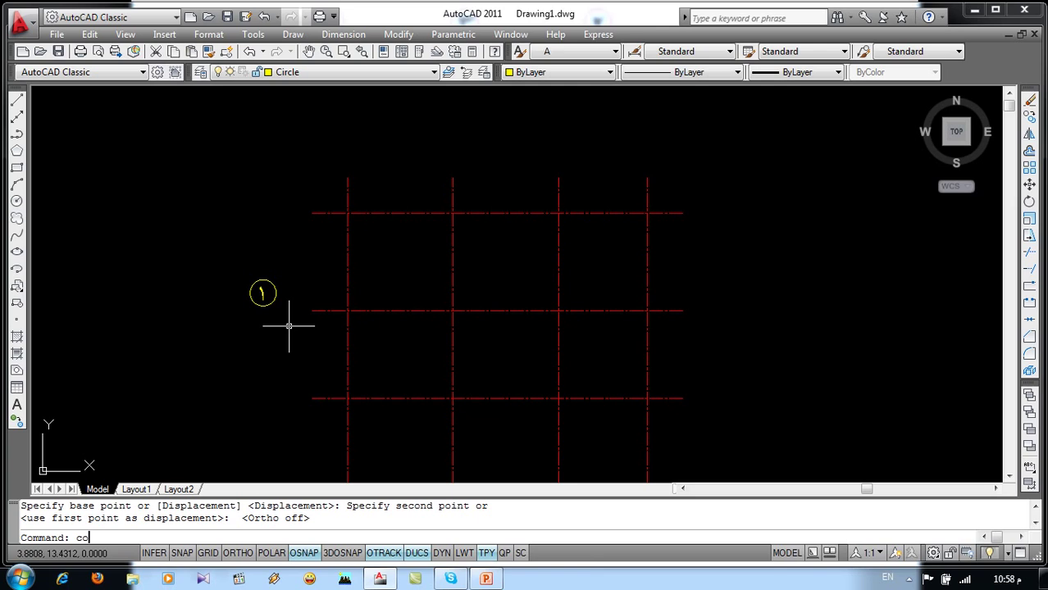
{"action": "key", "text": "Return"}
Copy the labelled circle to the top of each of the four column lines
{"action": "left_click", "coordinate": [277, 260]}
{"action": "left_click", "coordinate": [224, 329]}
{"action": "key", "text": "Return"}
{"action": "left_click", "coordinate": [266, 311]}
{"action": "left_click", "coordinate": [348, 178]}
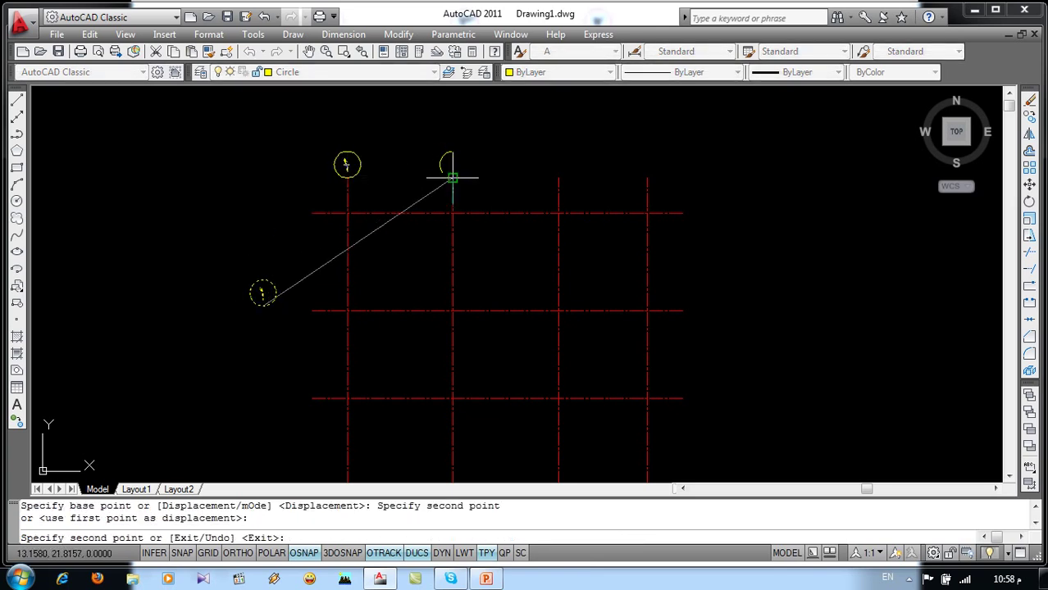
{"action": "left_click", "coordinate": [453, 177]}
{"action": "left_click", "coordinate": [559, 178]}
{"action": "left_click", "coordinate": [648, 179]}
{"action": "key", "text": "Escape"}
Renumber the column bubbles 2, 3 and 4 from right to left
{"action": "double_click", "coordinate": [557, 164]}
{"action": "type", "text": "2"}
{"action": "key", "text": "Return"}
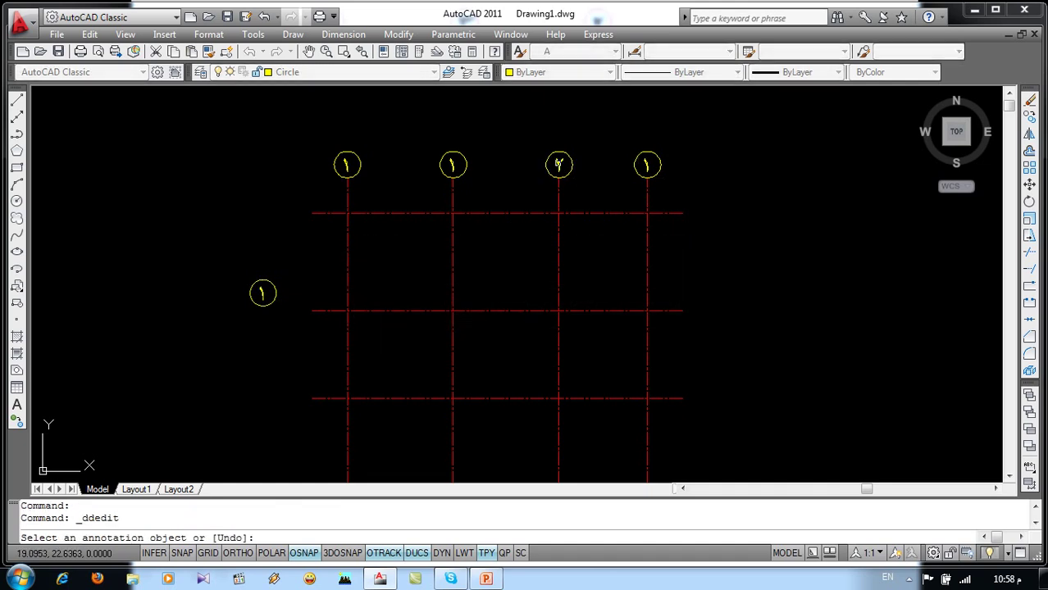
{"action": "left_click", "coordinate": [453, 165]}
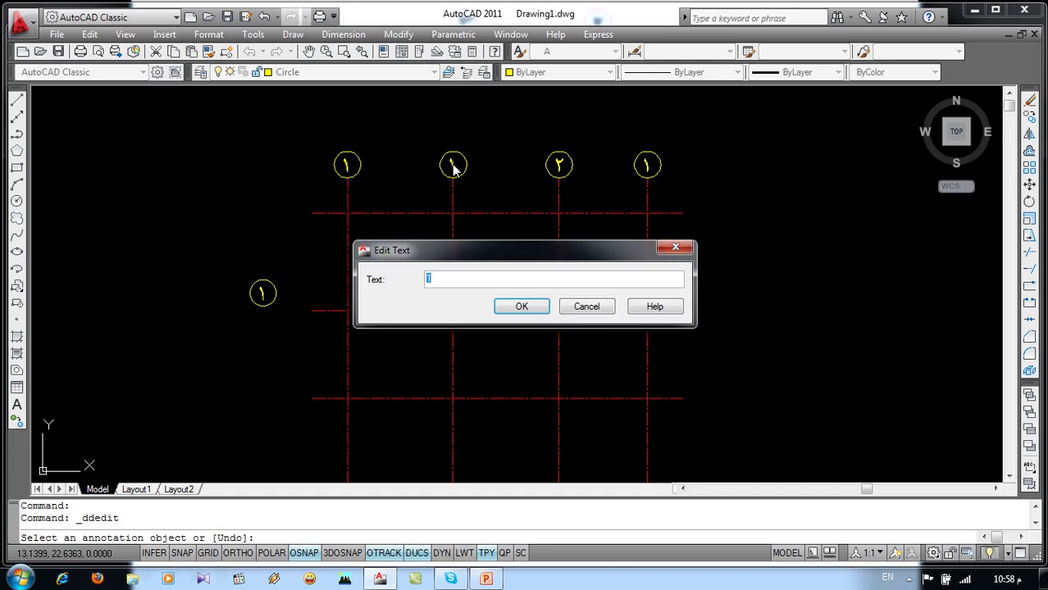
{"action": "type", "text": "3"}
{"action": "key", "text": "Return"}
{"action": "left_click", "coordinate": [347, 165]}
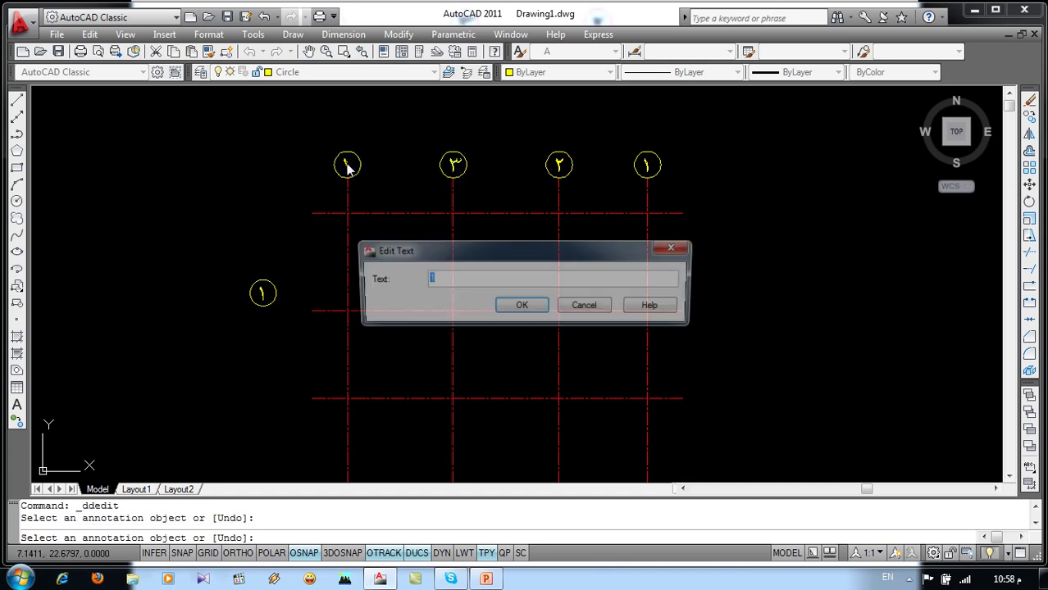
{"action": "type", "text": "4"}
{"action": "key", "text": "Return"}
{"action": "key", "text": "Escape"}
{"action": "key", "text": "Escape"}
{"action": "key", "text": "Escape"}
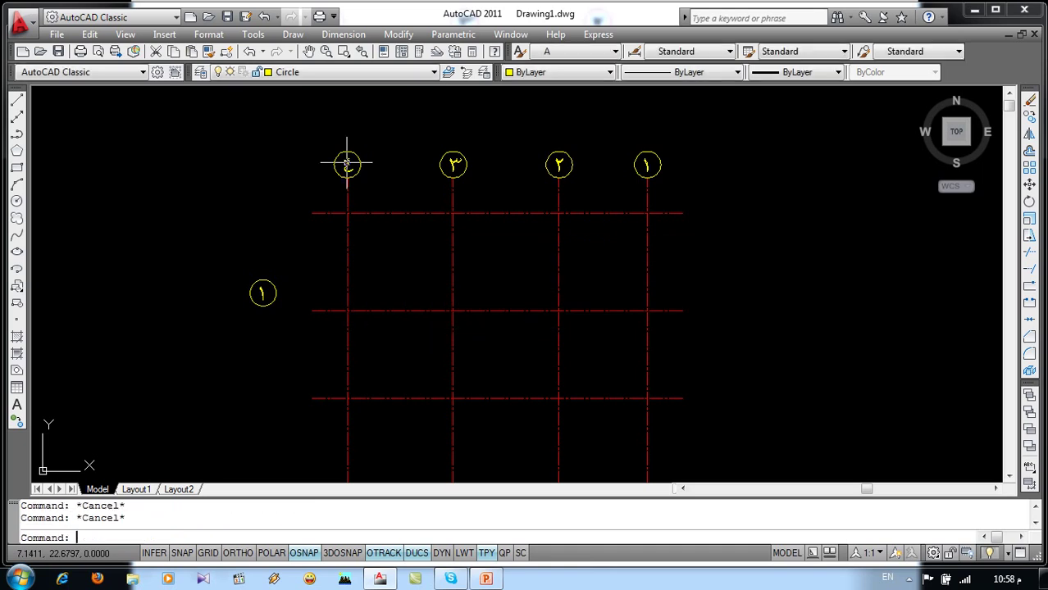
{"action": "type", "text": "co"}
Copy the four numbered column bubbles to below the grid
{"action": "key", "text": "Return"}
{"action": "left_click", "coordinate": [693, 120]}
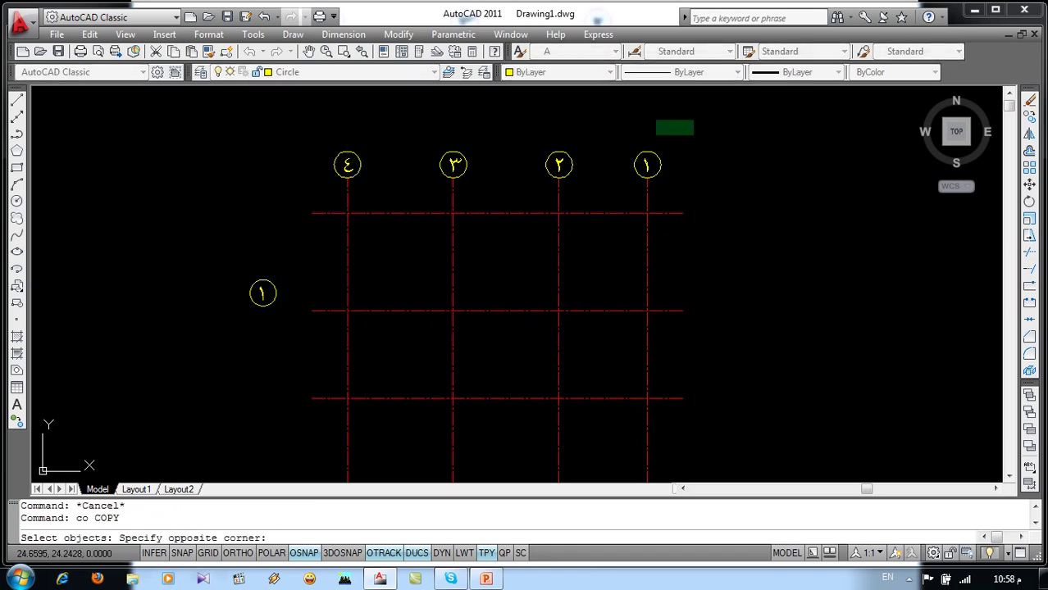
{"action": "left_click", "coordinate": [298, 168]}
{"action": "key", "text": "Return"}
{"action": "left_click", "coordinate": [347, 151]}
{"action": "middle_click_drag", "start_coordinate": [352, 389], "coordinate": [363, 335]}
{"action": "left_click", "coordinate": [358, 389]}
{"action": "key", "text": "Return"}
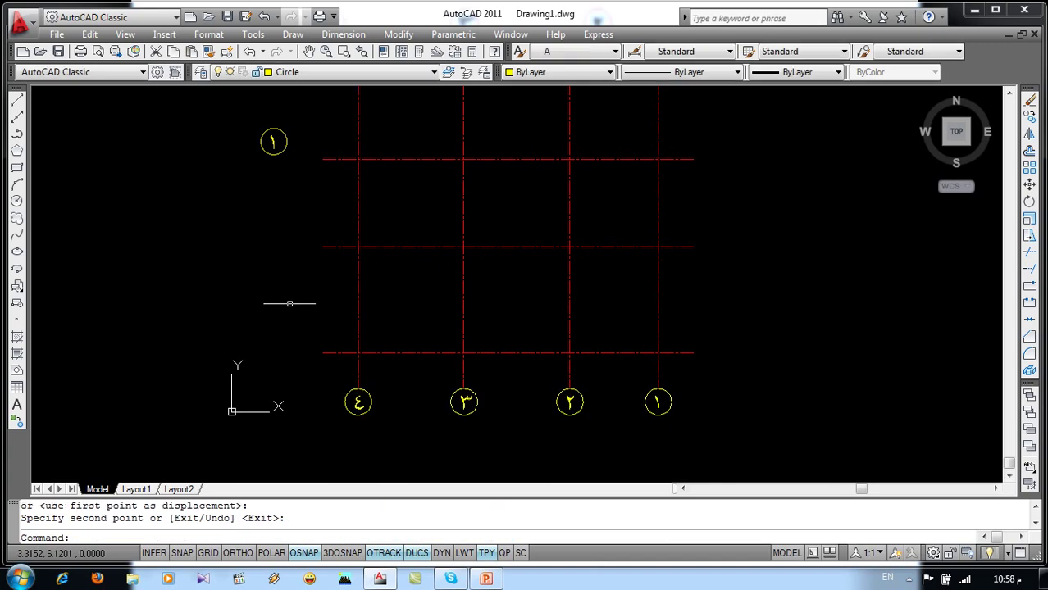
{"action": "middle_click_drag", "start_coordinate": [272, 266], "coordinate": [318, 410]}
Copy the loose labelled circle to the left ends of the four row lines
{"action": "key", "text": "Return"}
{"action": "left_click", "coordinate": [322, 299]}
{"action": "key", "text": "Return"}
{"action": "left_click", "coordinate": [335, 287]}
{"action": "left_click", "coordinate": [371, 207]}
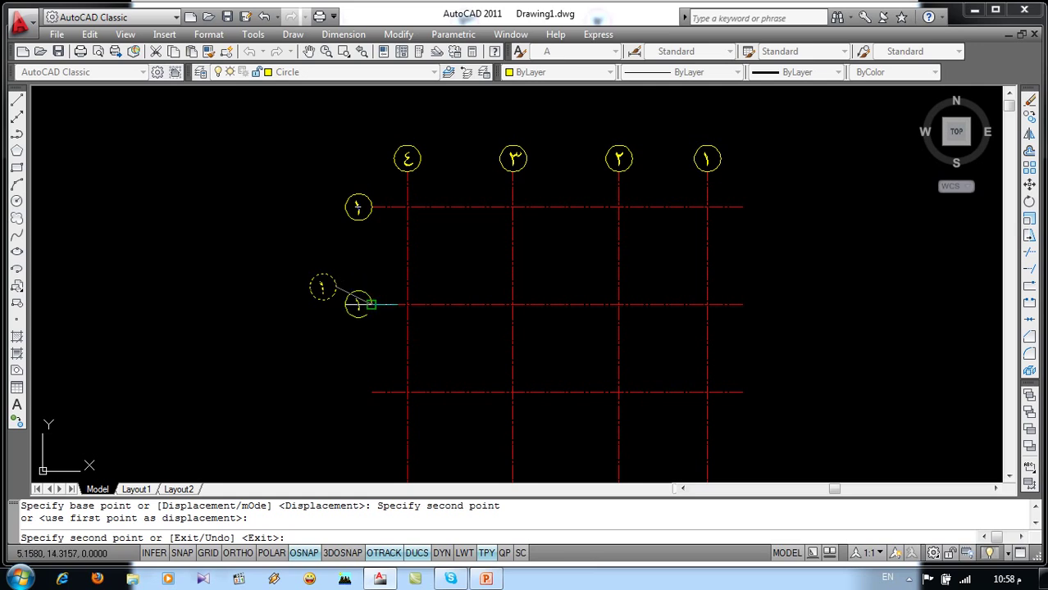
{"action": "left_click", "coordinate": [372, 304]}
{"action": "middle_click_drag", "start_coordinate": [374, 369], "coordinate": [394, 233]}
{"action": "left_click", "coordinate": [390, 257]}
{"action": "left_click", "coordinate": [382, 365]}
{"action": "key", "text": "Return"}
Relabel the row bubbles with the Arabic letters أ, ب and ج
{"action": "middle_click_drag", "start_coordinate": [368, 94], "coordinate": [367, 229]}
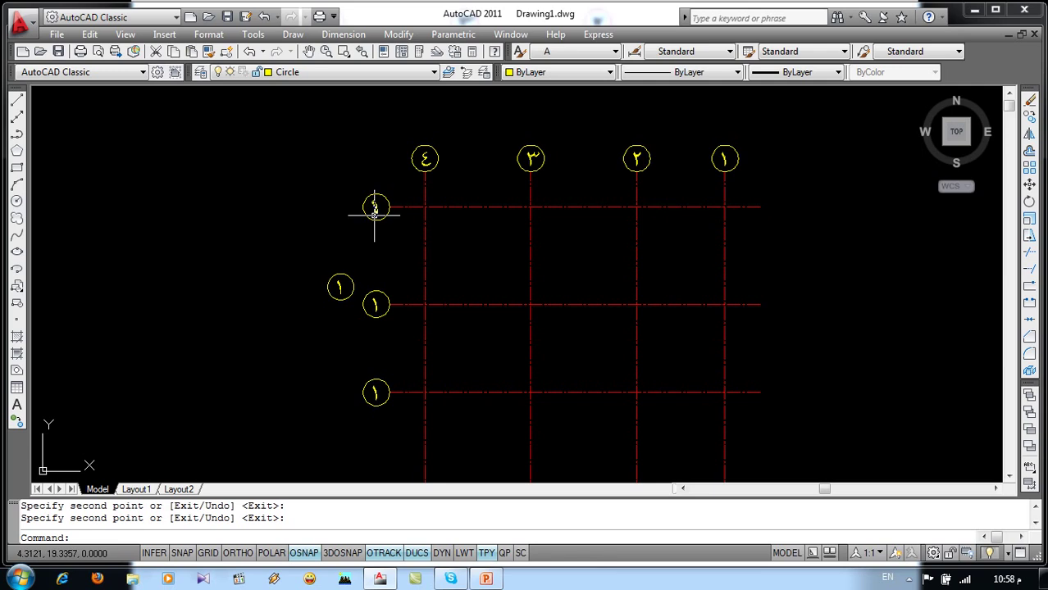
{"action": "double_click", "coordinate": [375, 211]}
{"action": "type", "text": "أ"}
{"action": "key", "text": "Return"}
{"action": "left_click", "coordinate": [375, 306]}
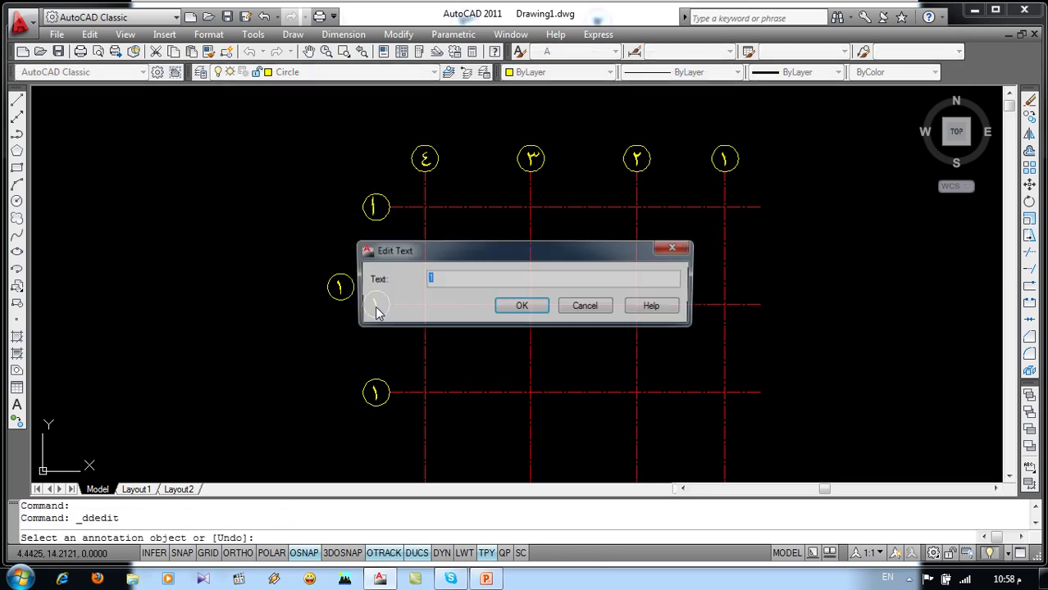
{"action": "key", "text": "Return"}
{"action": "left_click", "coordinate": [375, 394]}
{"action": "type", "text": "ج"}
{"action": "key", "text": "Return"}
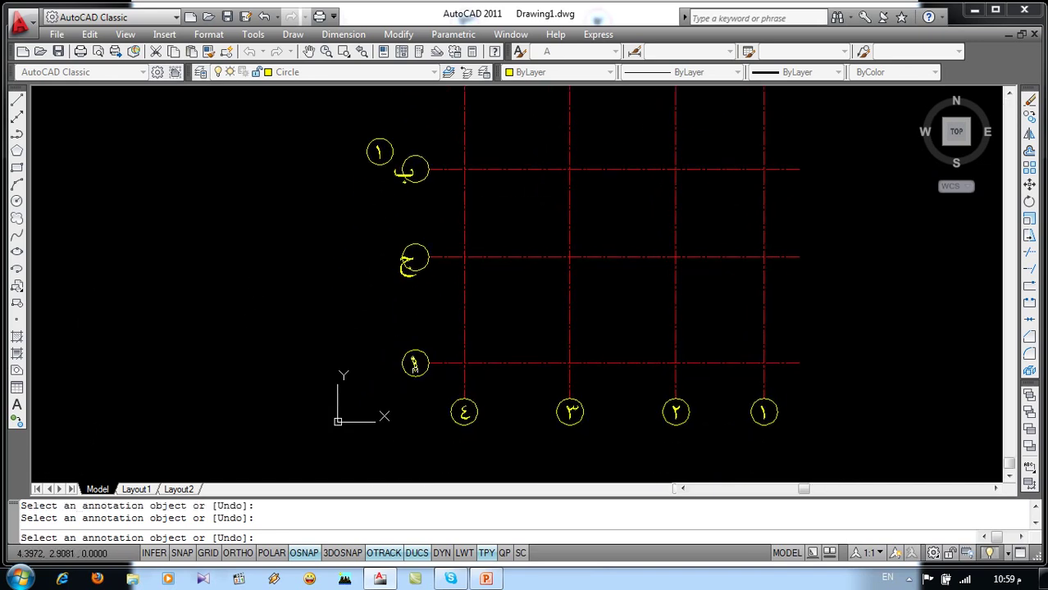
Cancel the text edit and begin moving the ب letter from its base point
{"action": "left_click", "coordinate": [414, 368]}
{"action": "key", "text": "Escape"}
{"action": "key", "text": "Escape"}
{"action": "key", "text": "Escape"}
{"action": "key", "text": "Return"}
{"action": "left_click", "coordinate": [414, 368]}
{"action": "key", "text": "Return"}
{"action": "left_click", "coordinate": [356, 360]}
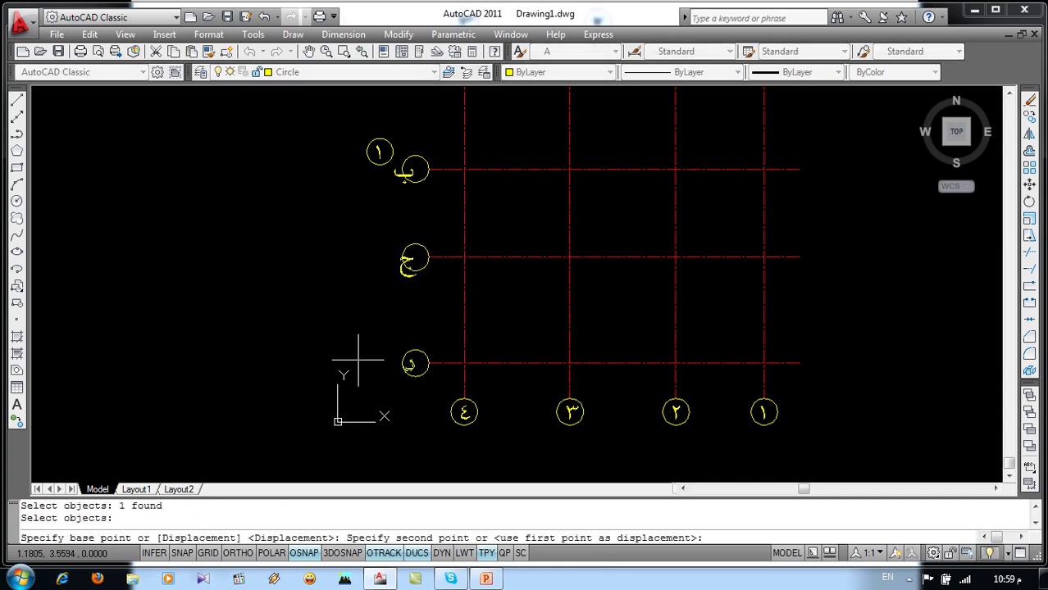
Drop the ب letter into its circle and delete the stray numbered circle
{"action": "scroll", "coordinate": [410, 258], "scroll_direction": "up", "scroll_amount": 4}
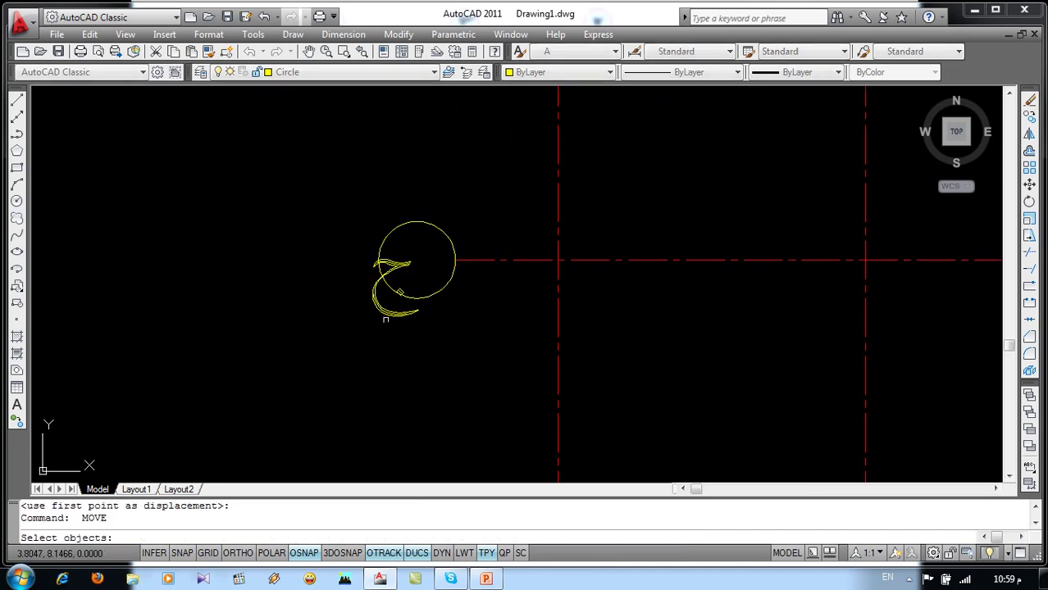
{"action": "scroll", "coordinate": [356, 345], "scroll_direction": "down", "scroll_amount": 2}
{"action": "scroll", "coordinate": [354, 345], "scroll_direction": "down", "scroll_amount": 2}
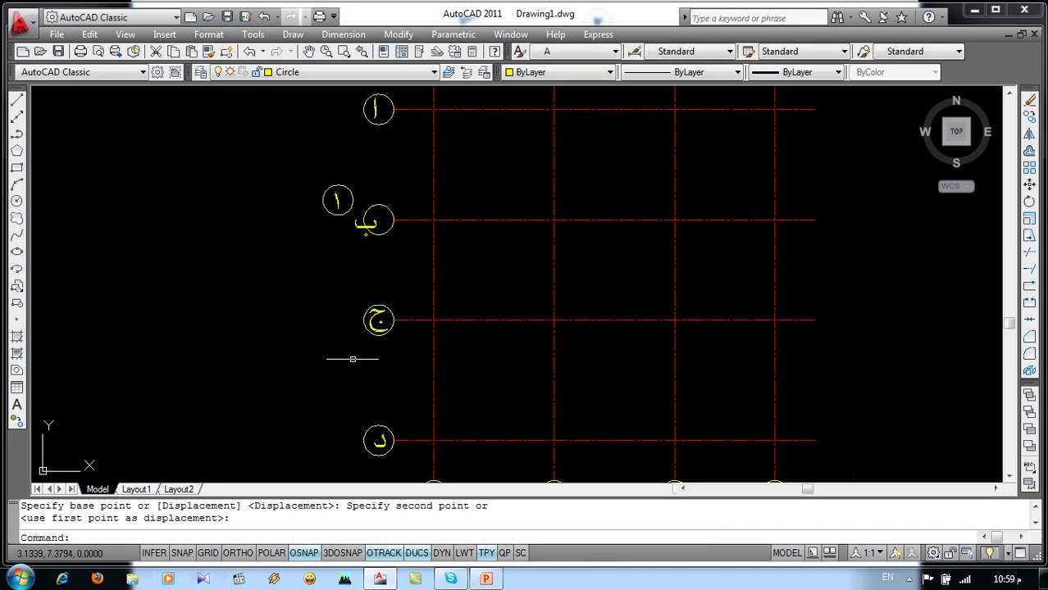
{"action": "left_click", "coordinate": [343, 259]}
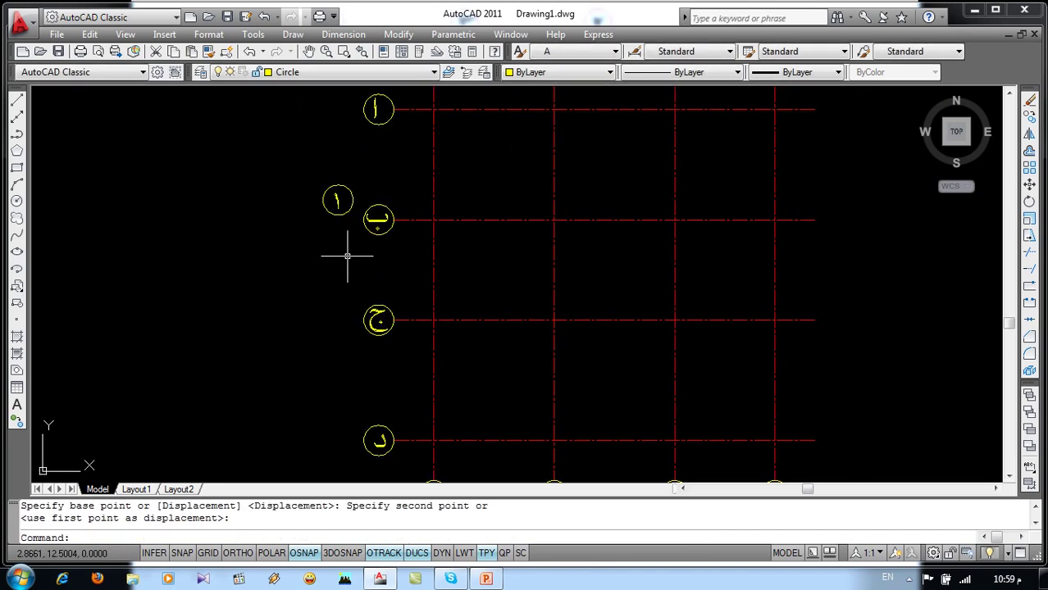
{"action": "left_click_drag", "start_coordinate": [342, 175], "coordinate": [298, 243]}
{"action": "key", "text": "Delete"}
Copy the four lettered row bubbles to the right end of the grid
{"action": "type", "text": "co"}
{"action": "key", "text": "Return"}
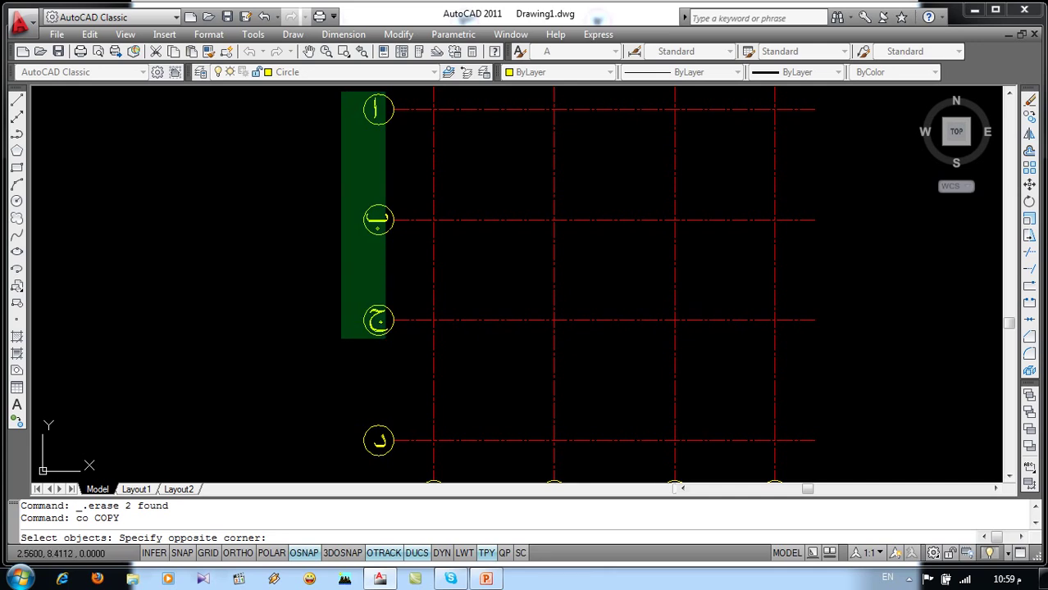
{"action": "left_click_drag", "start_coordinate": [385, 92], "coordinate": [337, 450]}
{"action": "left_click", "coordinate": [364, 441]}
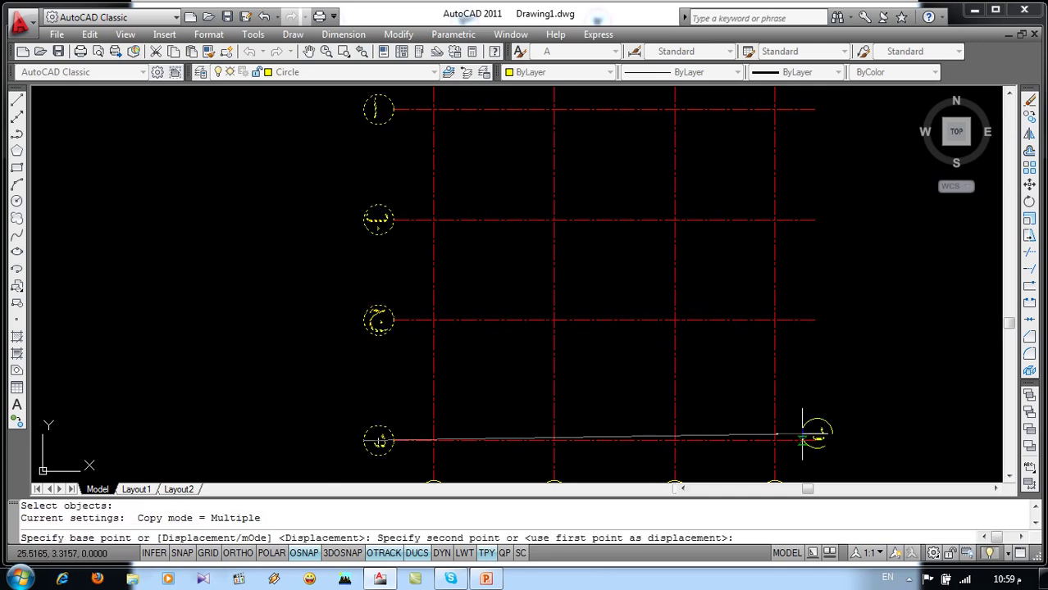
{"action": "left_click", "coordinate": [816, 442]}
{"action": "key", "text": "Return"}
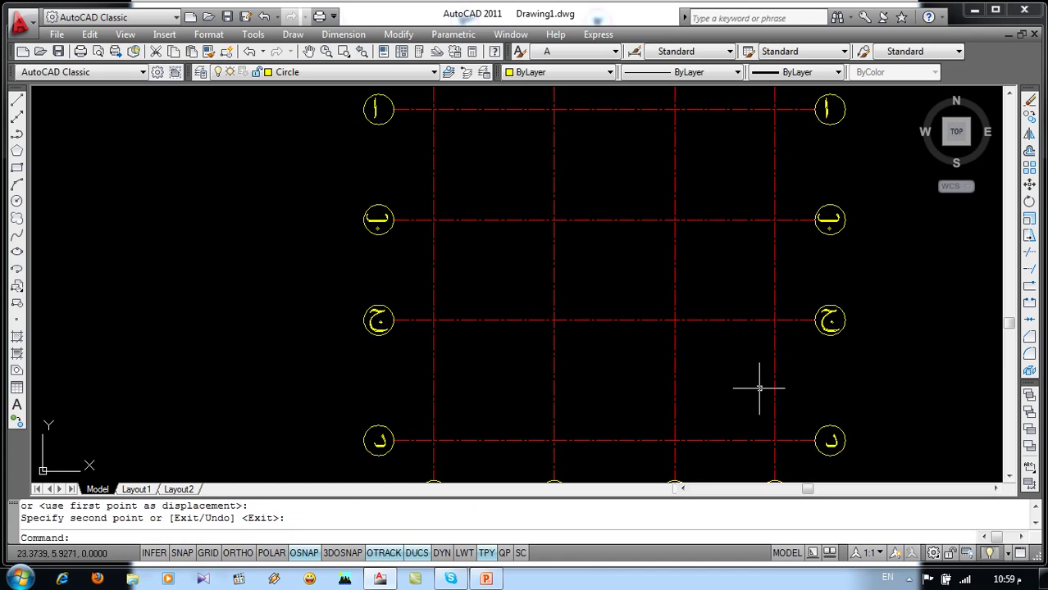
Zoom to extents and make Beam the current layer
{"action": "type", "text": "z"}
{"action": "key", "text": "Return"}
{"action": "type", "text": "e"}
{"action": "key", "text": "Return"}
{"action": "left_click", "coordinate": [335, 74]}
{"action": "left_click", "coordinate": [305, 109]}
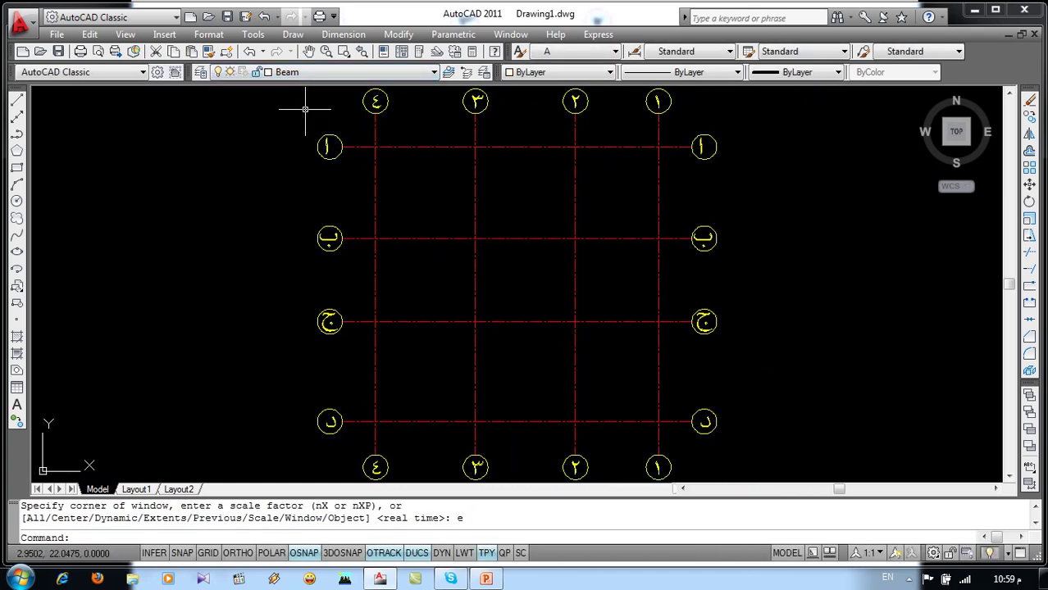
Start MLINE with Justification Zero and a scale of 0.25
{"action": "key", "text": "Return"}
{"action": "type", "text": "j"}
{"action": "key", "text": "Return"}
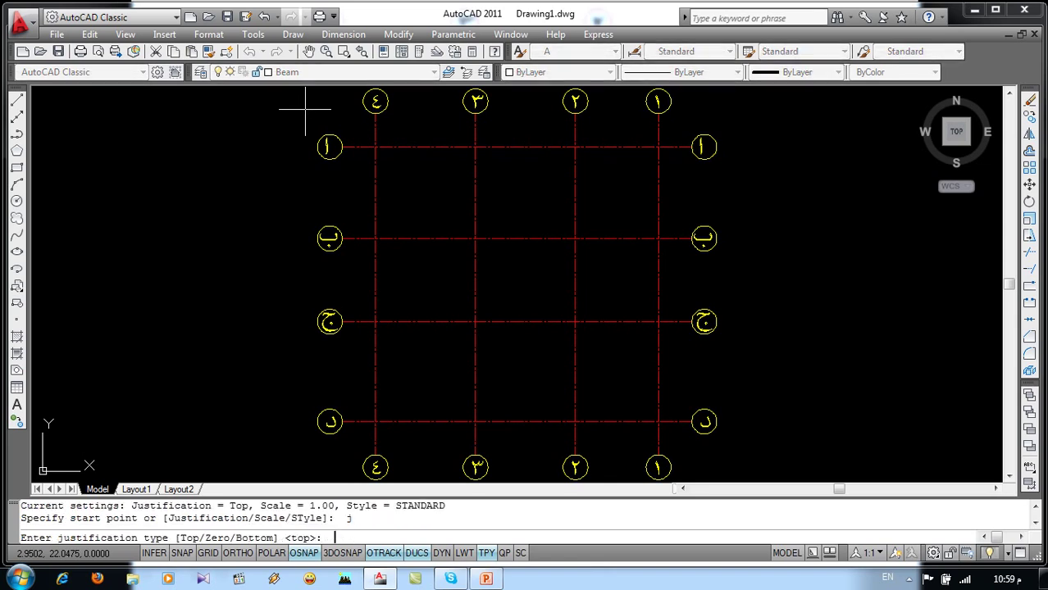
{"action": "type", "text": "z"}
{"action": "key", "text": "Return"}
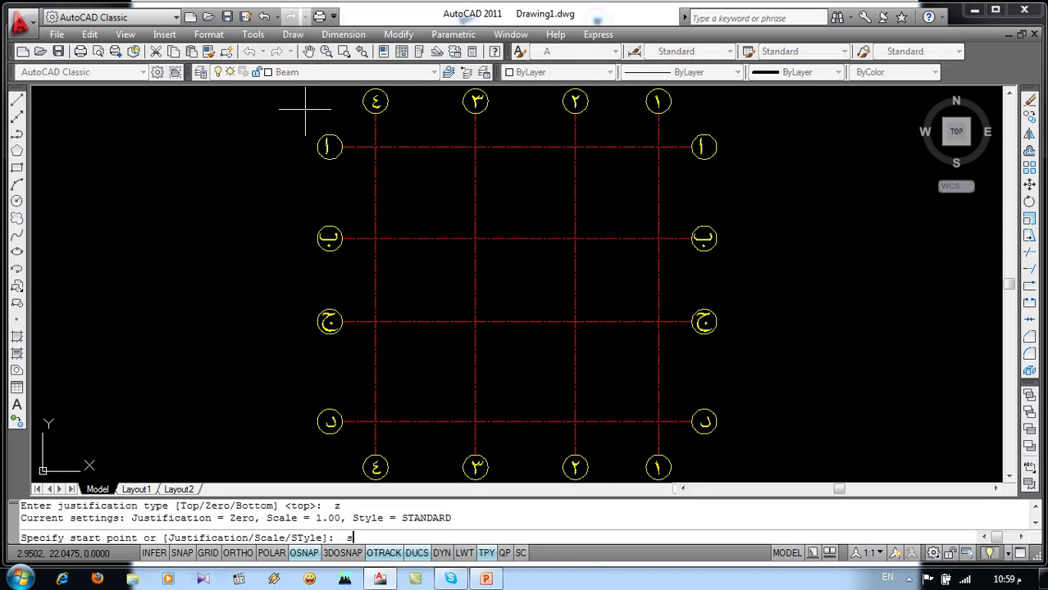
{"action": "key", "text": "Return"}
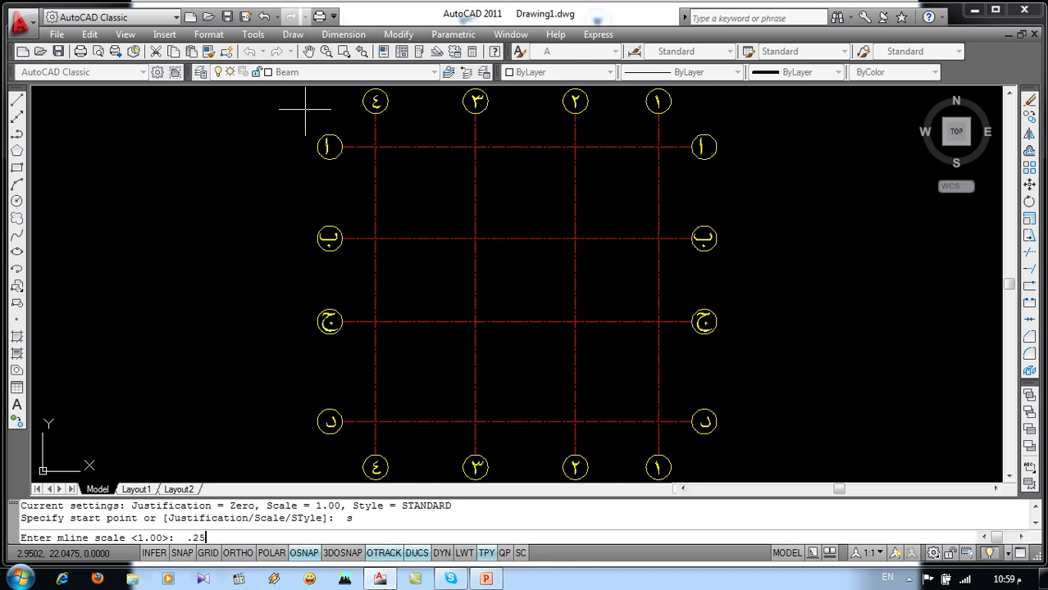
{"action": "key", "text": "Return"}
Draw a closed double-line beam loop around the top-right grid bay
{"action": "left_click", "coordinate": [658, 147]}
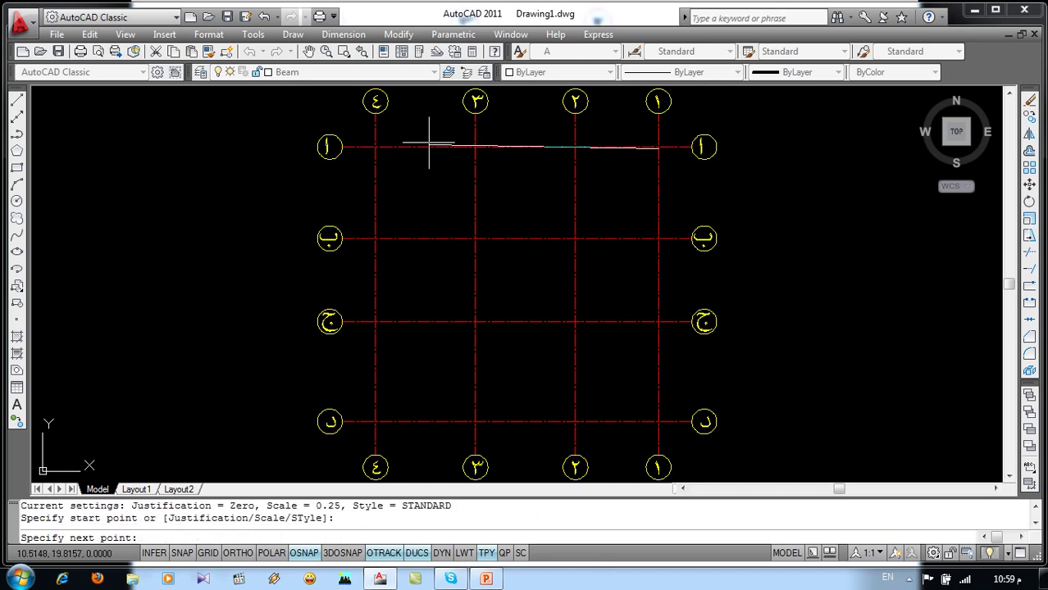
{"action": "left_click", "coordinate": [376, 146]}
{"action": "left_click", "coordinate": [376, 238]}
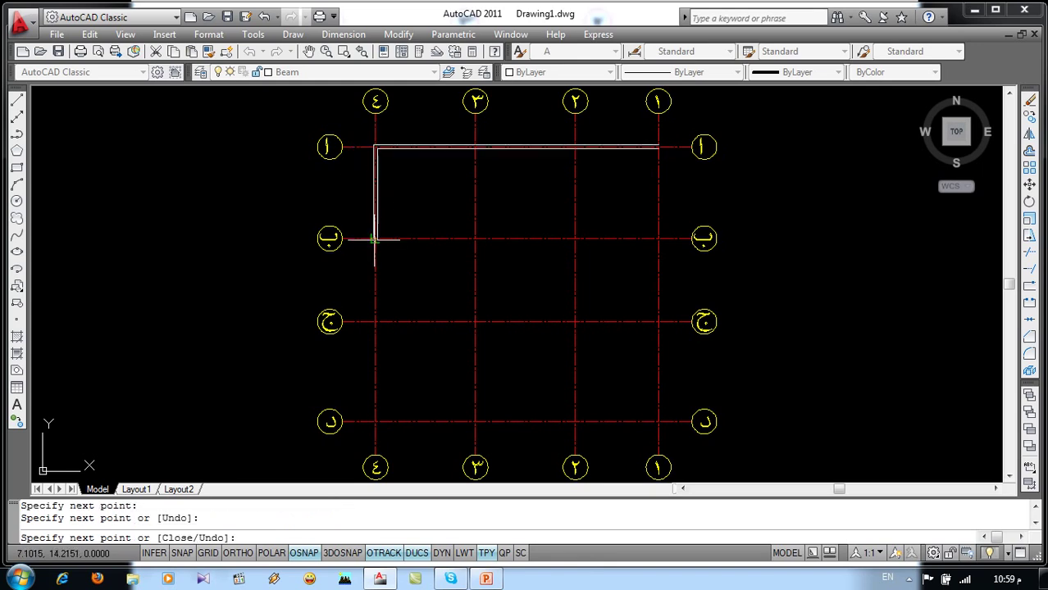
{"action": "left_click", "coordinate": [658, 238]}
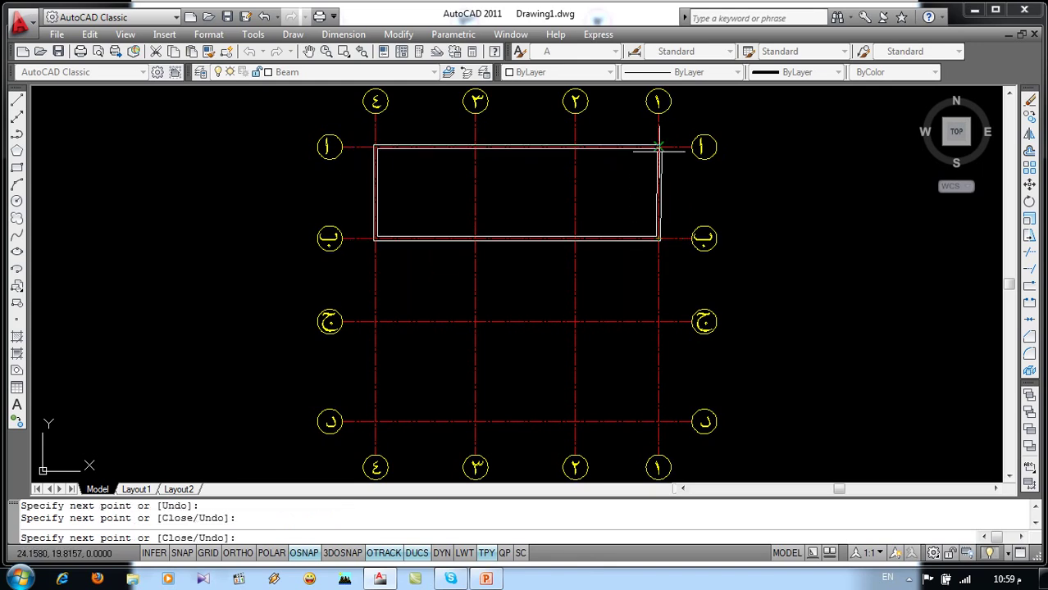
{"action": "left_click", "coordinate": [658, 148]}
{"action": "key", "text": "Return"}
{"action": "key", "text": "Return"}
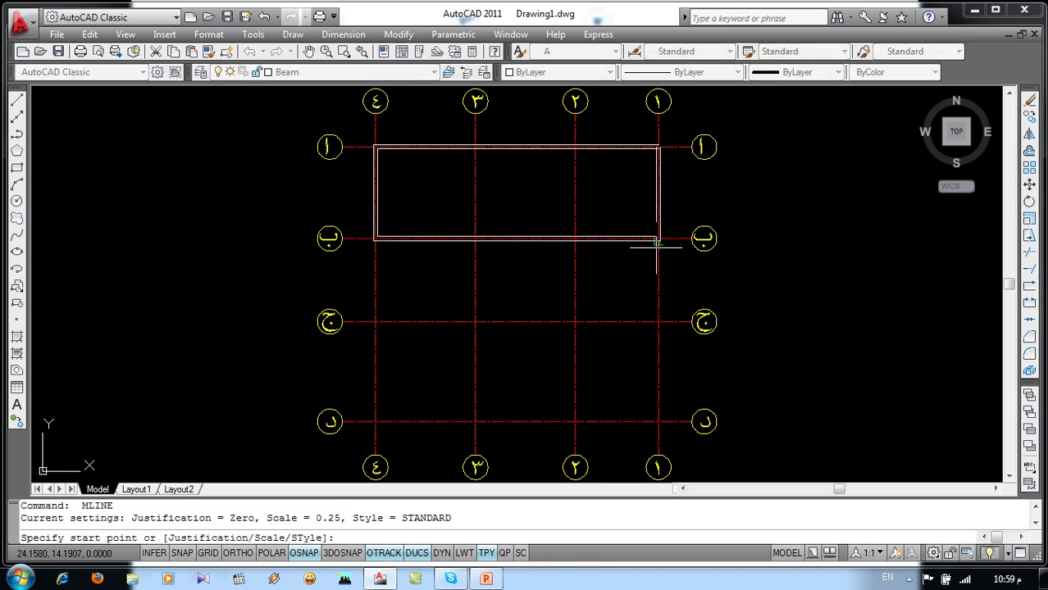
Run beams down column 1, along the bottom row, up column 2, and across row ج
{"action": "left_click", "coordinate": [657, 240]}
{"action": "left_click", "coordinate": [657, 422]}
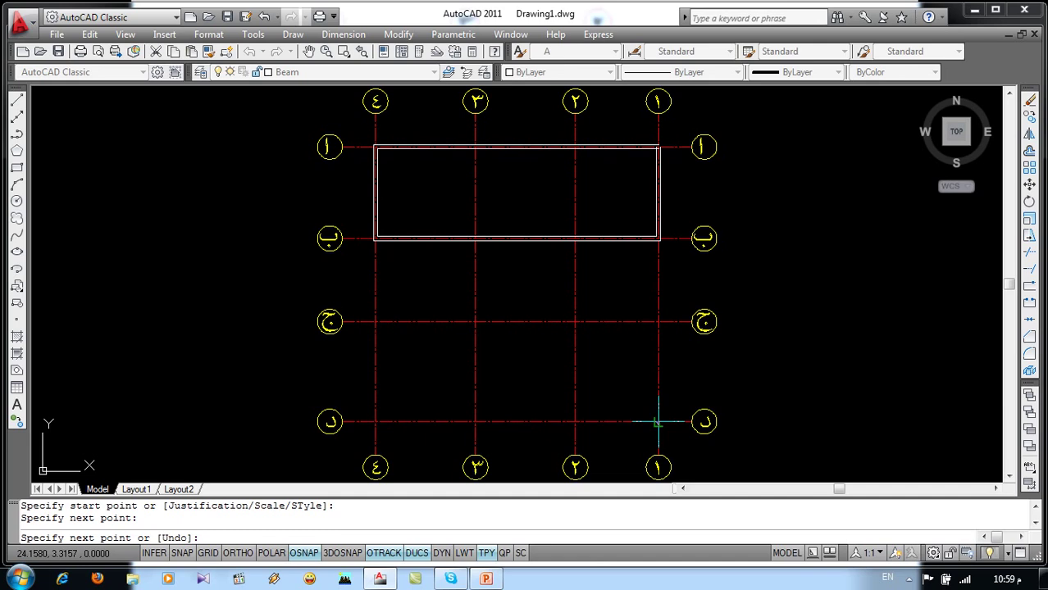
{"action": "left_click", "coordinate": [574, 422]}
{"action": "left_click", "coordinate": [574, 148]}
{"action": "key", "text": "Return"}
Add a beam on column 3 from the top row to the second row
{"action": "key", "text": "Return"}
{"action": "left_click", "coordinate": [652, 322]}
{"action": "left_click", "coordinate": [576, 322]}
{"action": "key", "text": "Return"}
{"action": "key", "text": "Return"}
{"action": "left_click", "coordinate": [476, 148]}
{"action": "left_click", "coordinate": [474, 238]}
{"action": "key", "text": "Return"}
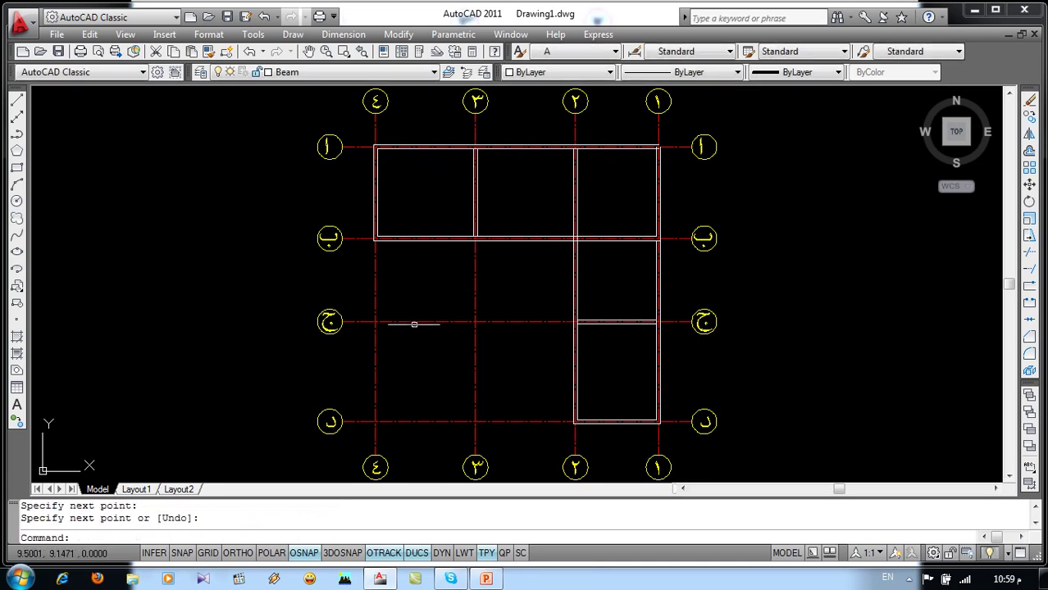
{"action": "type", "text": "l"}
{"action": "key", "text": "Return"}
With Ortho on, draw lines down column 4 and along the bottom row, then show the PowerPoint slab plan
{"action": "key", "text": "F8"}
{"action": "left_click", "coordinate": [375, 238]}
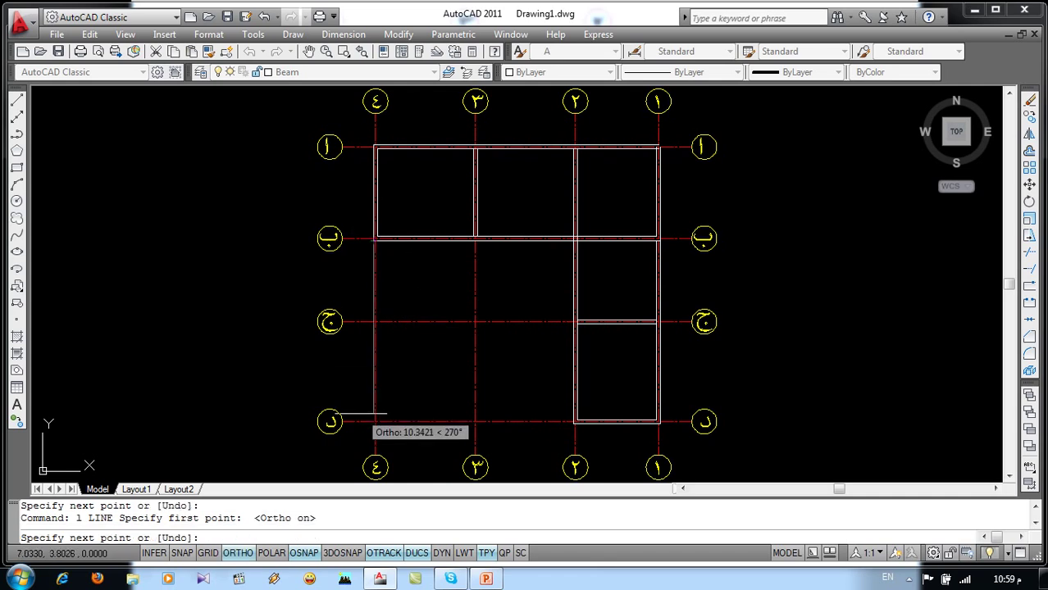
{"action": "left_click", "coordinate": [375, 441]}
{"action": "key", "text": "Return"}
{"action": "key", "text": "Return"}
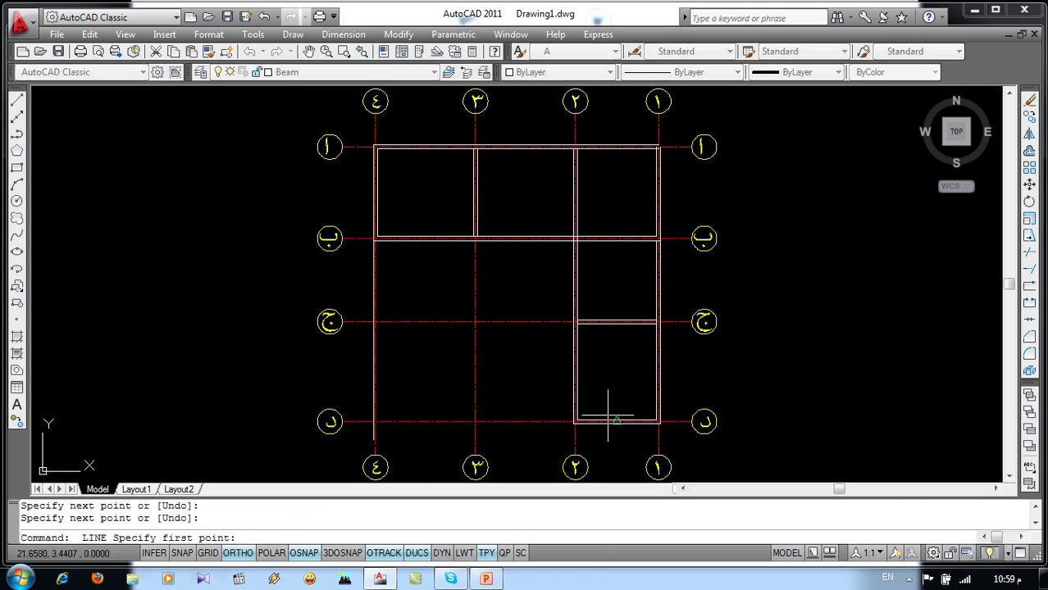
{"action": "left_click", "coordinate": [575, 422]}
{"action": "left_click", "coordinate": [357, 428]}
{"action": "key", "text": "Return"}
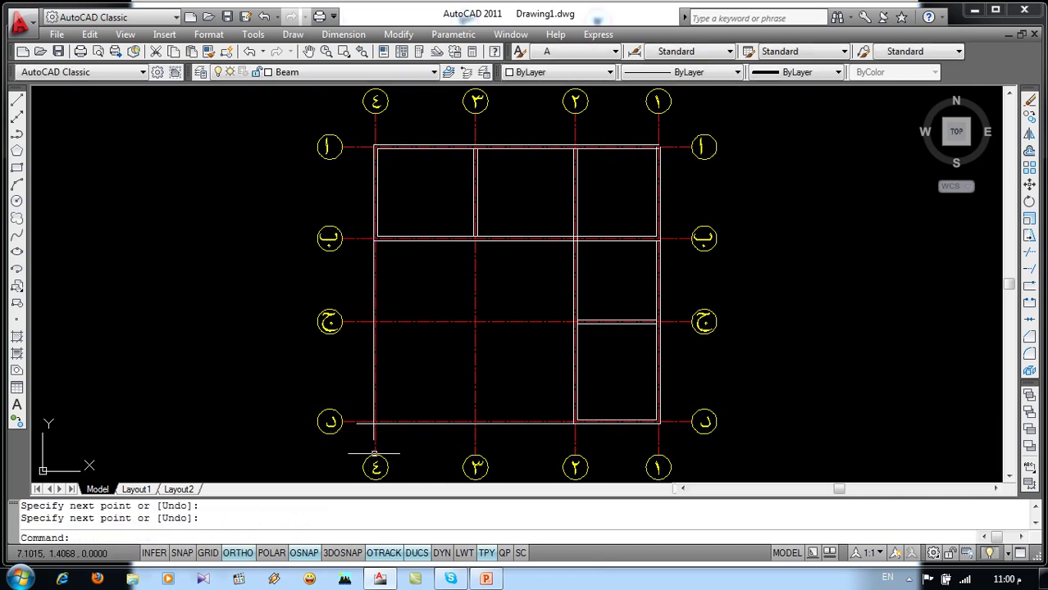
{"action": "left_click", "coordinate": [486, 579]}
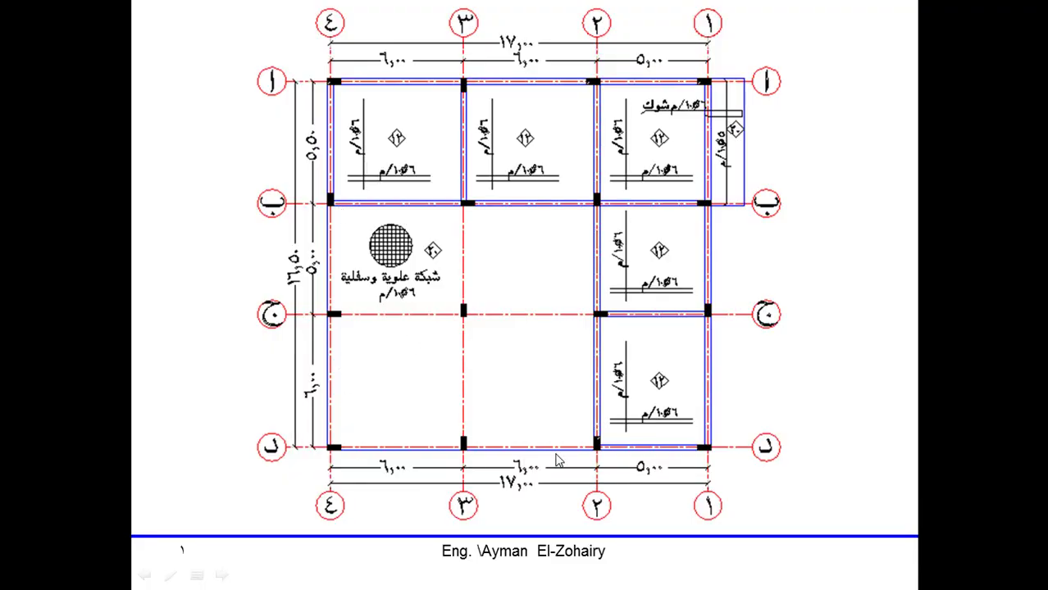
Chamfer the bottom-row line and the column-4 line at zero distance to close the lower-left corner
{"action": "key", "text": "alt+Tab"}
{"action": "scroll", "coordinate": [491, 332], "scroll_direction": "up", "scroll_amount": 1}
{"action": "type", "text": "c"}
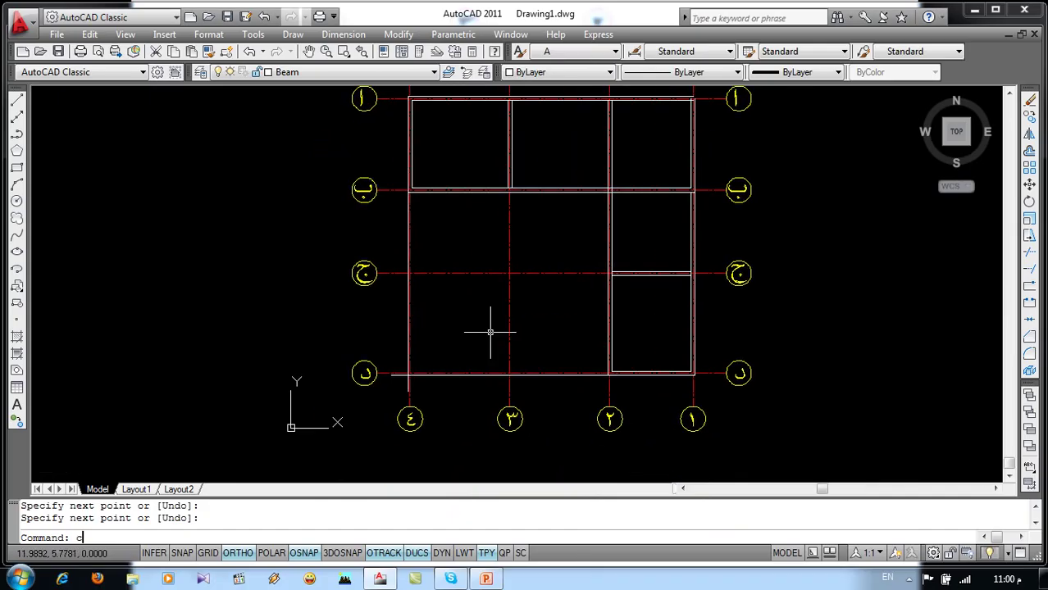
{"action": "key", "text": "Return"}
{"action": "scroll", "coordinate": [438, 373], "scroll_direction": "up", "scroll_amount": 3}
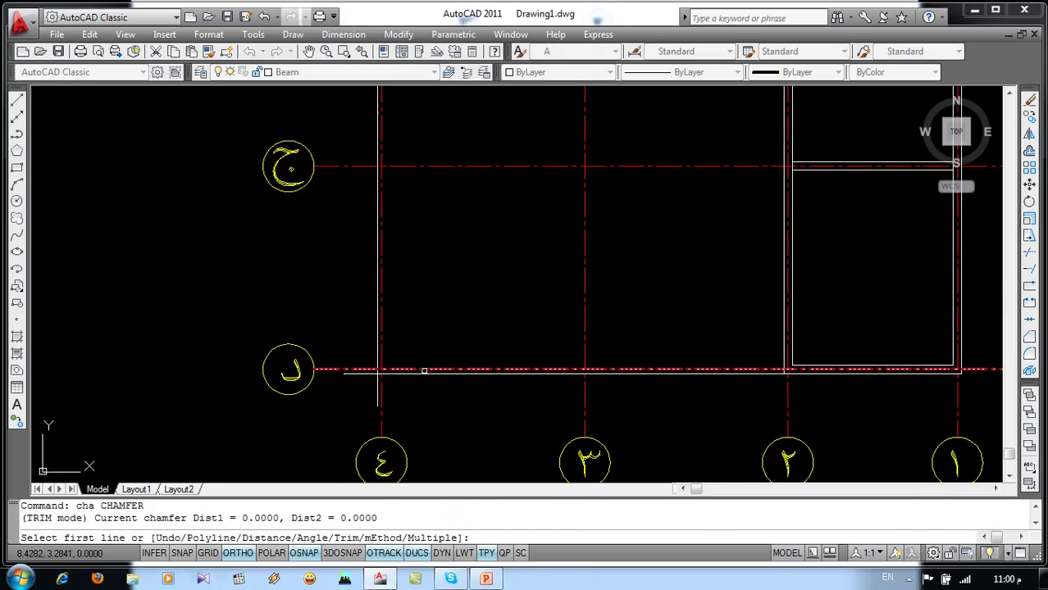
{"action": "left_click", "coordinate": [423, 373]}
{"action": "key", "text": "Escape"}
{"action": "key", "text": "Escape"}
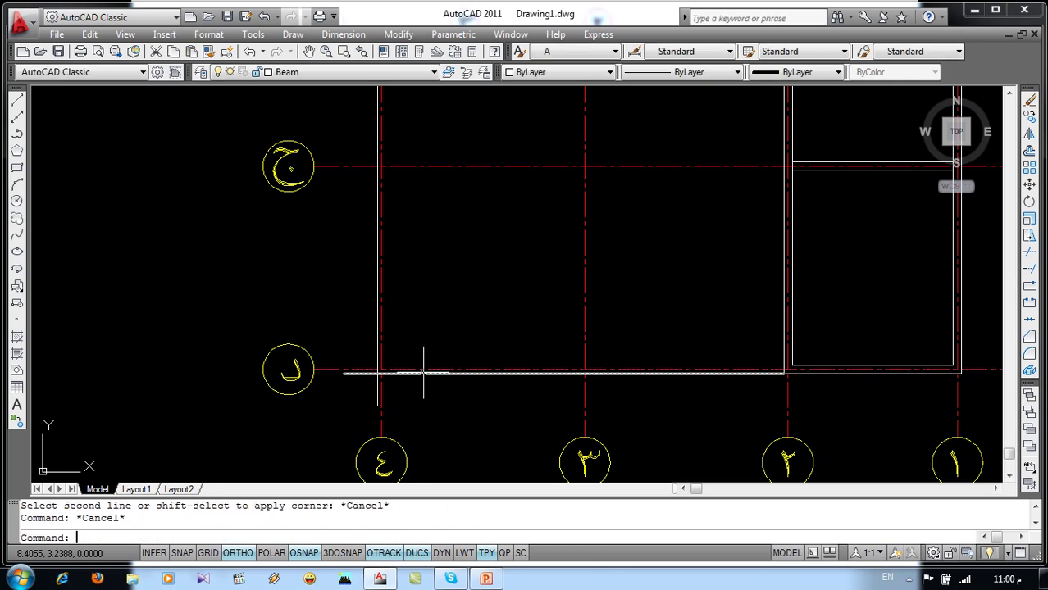
{"action": "type", "text": "cha"}
{"action": "key", "text": "Return"}
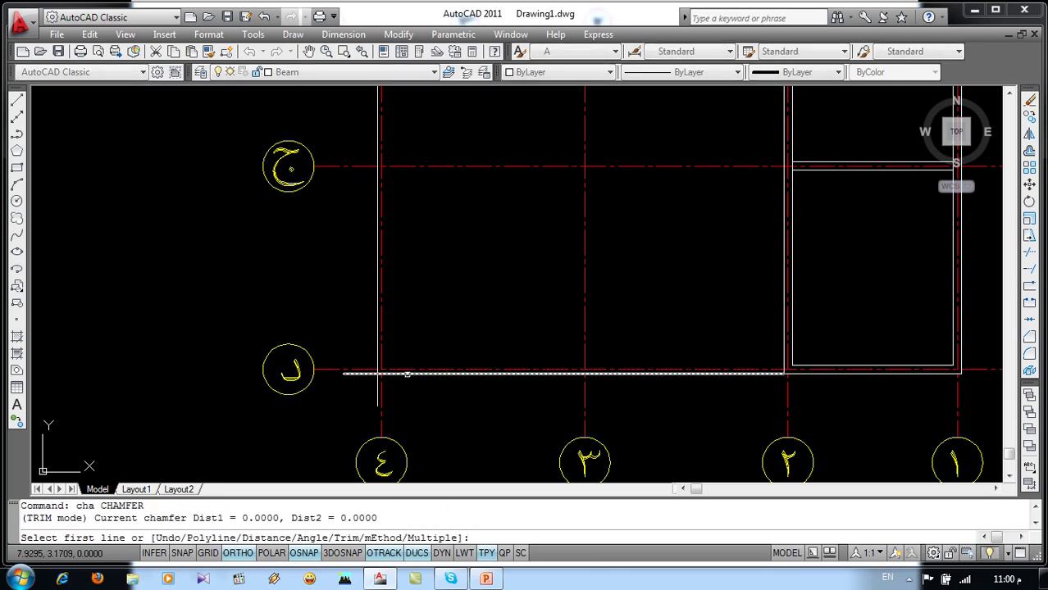
{"action": "left_click", "coordinate": [423, 373]}
{"action": "left_click", "coordinate": [377, 344]}
{"action": "scroll", "coordinate": [372, 353], "scroll_direction": "down", "scroll_amount": 2}
{"action": "mouse_move", "coordinate": [465, 289]}
{"action": "middle_mouse_down"}
{"action": "mouse_move", "coordinate": [519, 274]}
{"action": "mouse_move", "coordinate": [481, 228]}
{"action": "middle_mouse_up"}
{"action": "scroll", "coordinate": [650, 133], "scroll_direction": "up", "scroll_amount": 3}
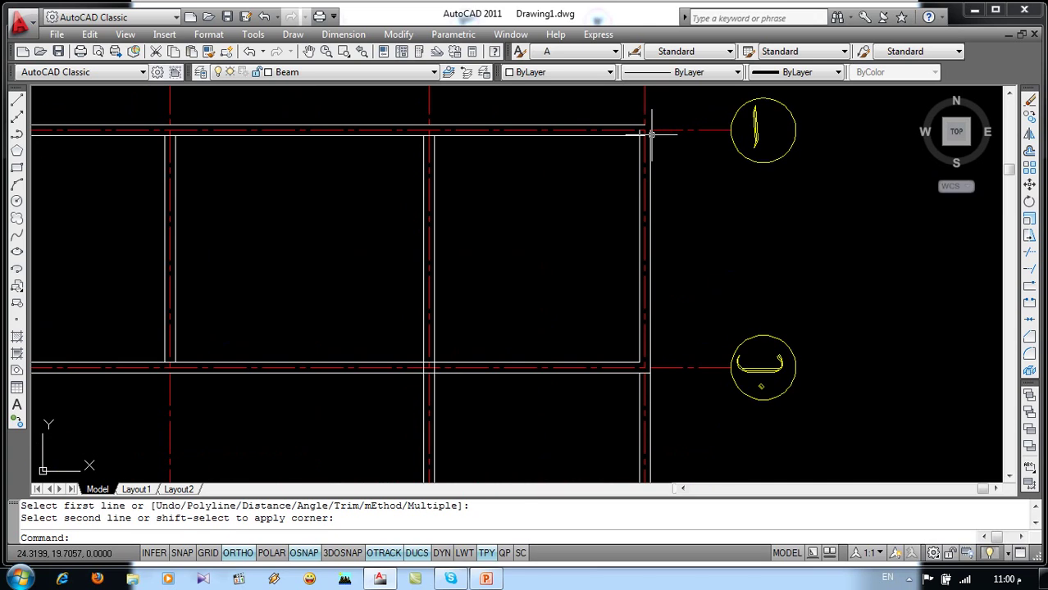
Apply a Multiline Edit tee to the beam junction at the top-right corner
{"action": "key", "text": "Escape"}
{"action": "double_click", "coordinate": [646, 133]}
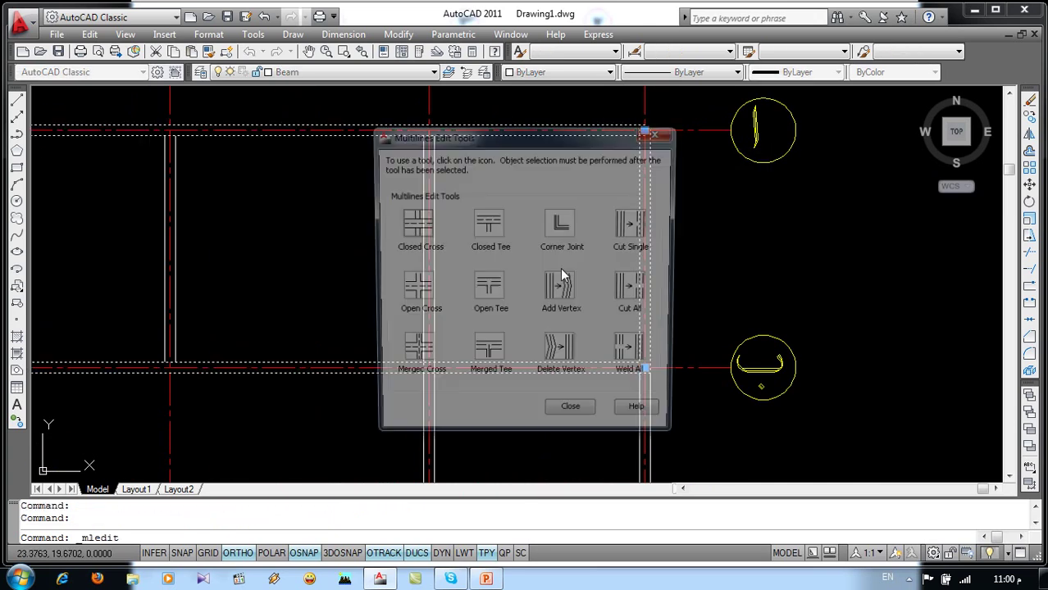
{"action": "left_click", "coordinate": [563, 222]}
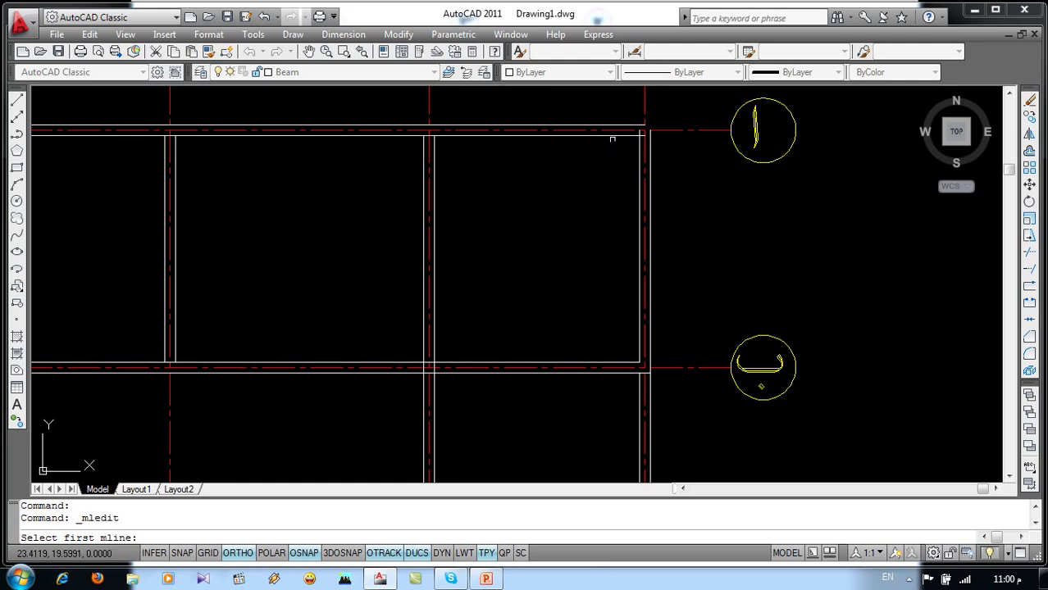
{"action": "left_click", "coordinate": [612, 134]}
{"action": "left_click", "coordinate": [640, 144]}
{"action": "middle_click_drag", "start_coordinate": [585, 283], "coordinate": [632, 215]}
{"action": "key", "text": "Escape"}
Clean the next central beam junction with another Multiline Edit pass, choosing the open junction tool
{"action": "double_click", "coordinate": [483, 288]}
{"action": "left_click", "coordinate": [411, 288]}
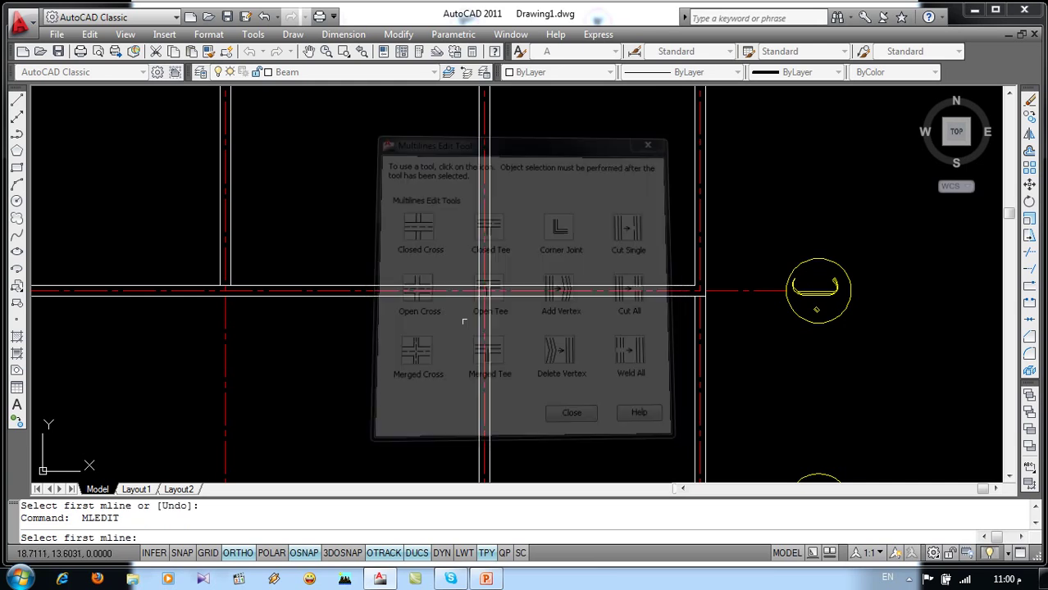
{"action": "left_click", "coordinate": [509, 296]}
{"action": "left_click", "coordinate": [489, 306]}
{"action": "key", "text": "Return"}
{"action": "double_click", "coordinate": [542, 295]}
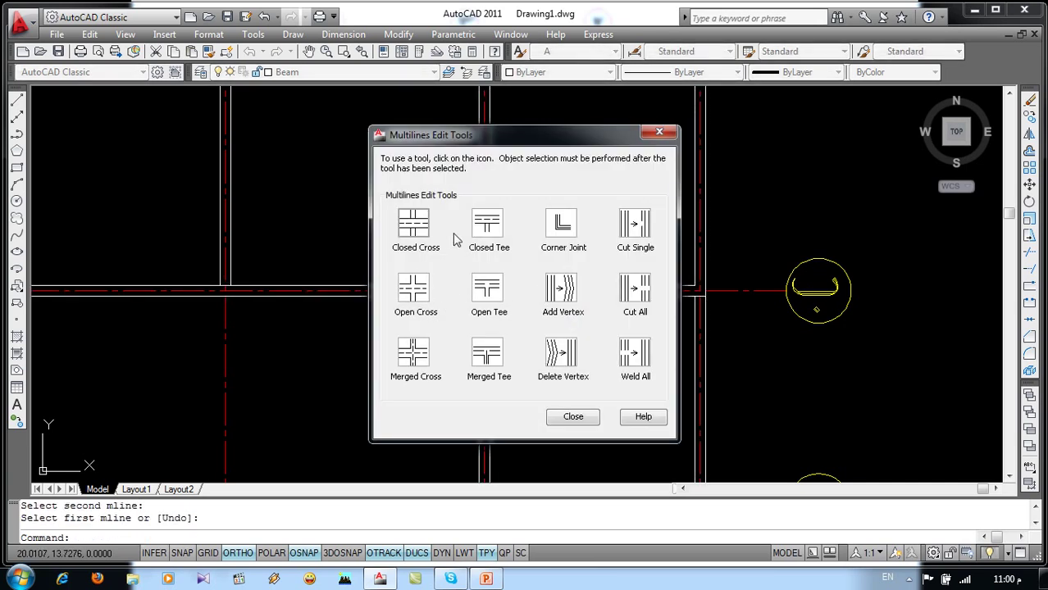
{"action": "left_click", "coordinate": [482, 304]}
Open the right-hand beam junction and the neighbouring one
{"action": "mouse_move", "coordinate": [636, 367]}
{"action": "middle_mouse_down"}
{"action": "mouse_move", "coordinate": [610, 264]}
{"action": "mouse_move", "coordinate": [608, 180]}
{"action": "middle_mouse_up"}
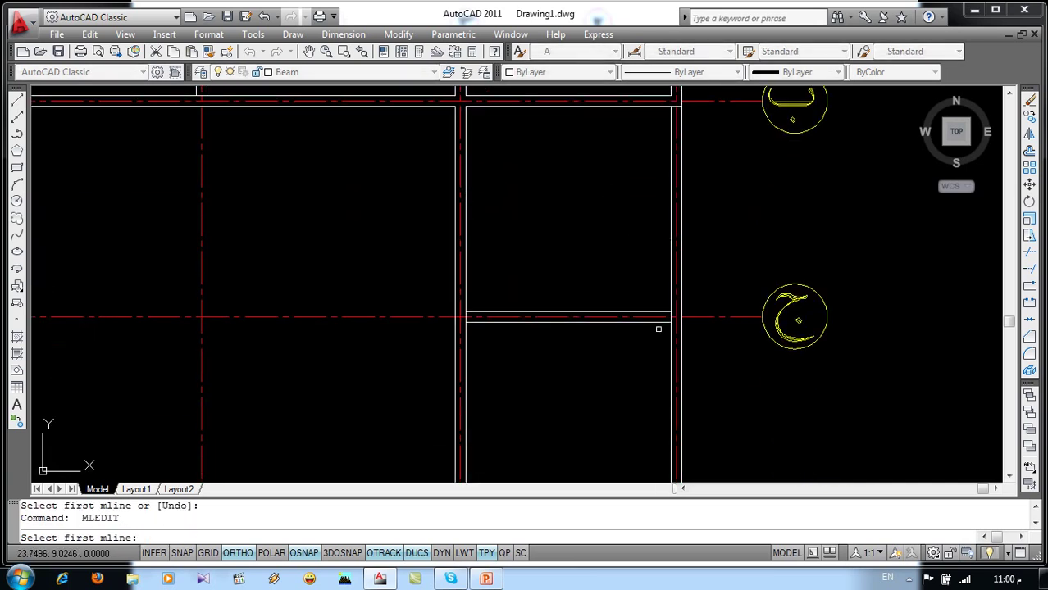
{"action": "left_click", "coordinate": [664, 312]}
{"action": "left_click", "coordinate": [671, 300]}
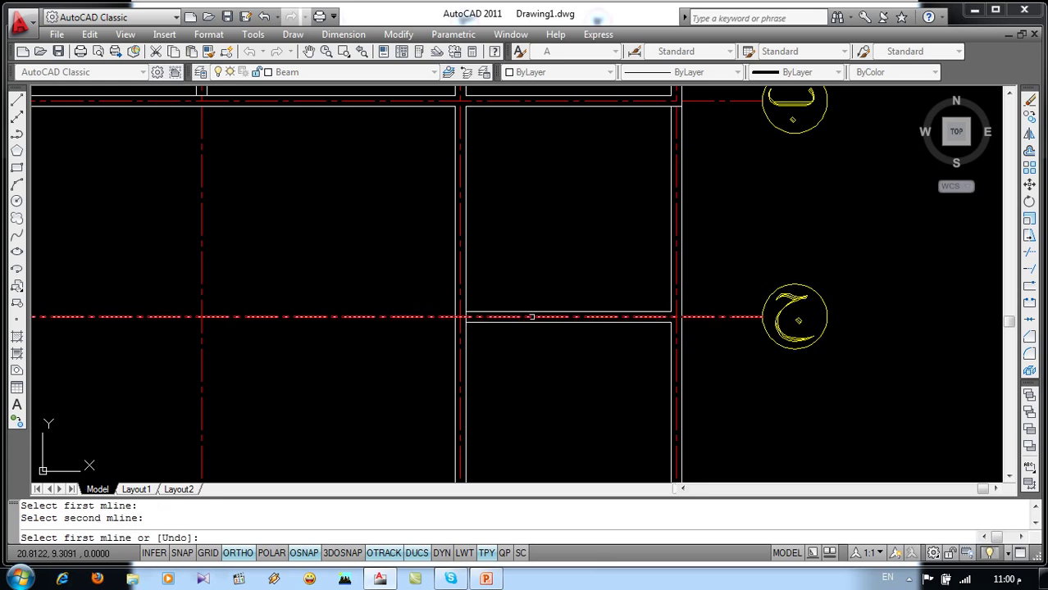
{"action": "left_click", "coordinate": [483, 311]}
{"action": "left_click", "coordinate": [469, 302]}
{"action": "scroll", "coordinate": [499, 309], "scroll_direction": "down", "scroll_amount": 3}
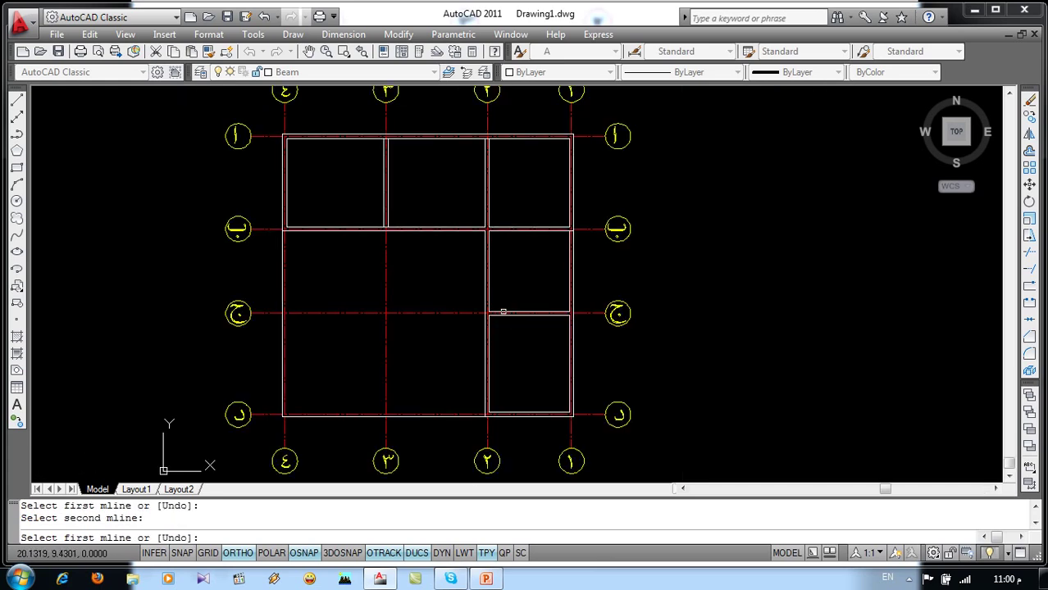
{"action": "scroll", "coordinate": [453, 294], "scroll_direction": "up", "scroll_amount": 2}
{"action": "scroll", "coordinate": [453, 294], "scroll_direction": "up", "scroll_amount": 2}
Open the remaining middle and top beam junctions and end the multiline editing
{"action": "left_click", "coordinate": [450, 284]}
{"action": "left_click", "coordinate": [441, 305]}
{"action": "left_click", "coordinate": [454, 150]}
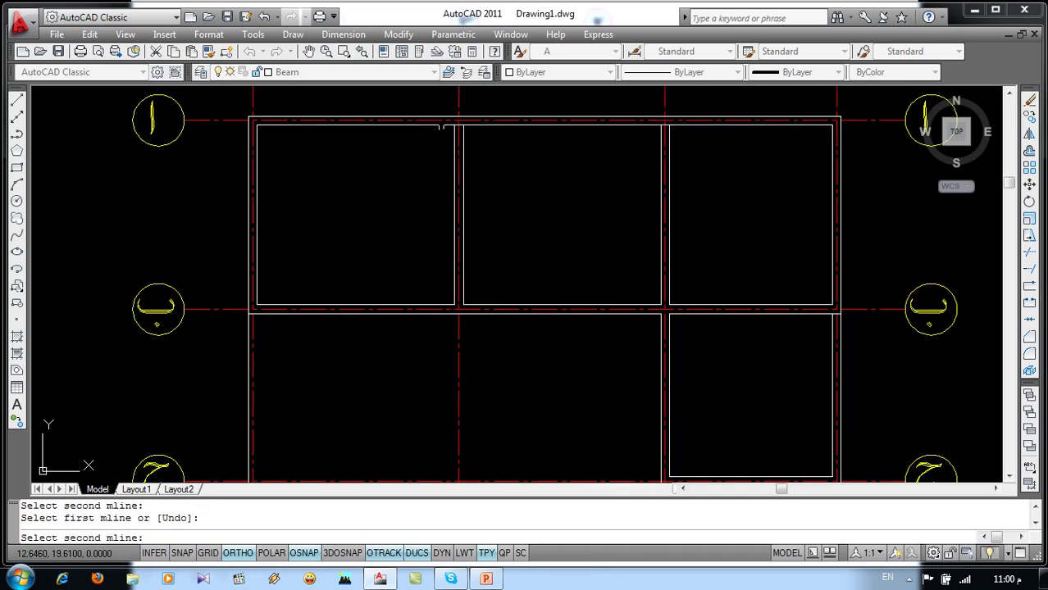
{"action": "left_click", "coordinate": [445, 128]}
{"action": "middle_click_drag", "start_coordinate": [672, 312], "coordinate": [634, 311]}
{"action": "scroll", "coordinate": [635, 311], "scroll_direction": "up", "scroll_amount": 1}
{"action": "scroll", "coordinate": [614, 277], "scroll_direction": "down", "scroll_amount": 3}
{"action": "scroll", "coordinate": [552, 227], "scroll_direction": "down", "scroll_amount": 1}
{"action": "key", "text": "Return"}
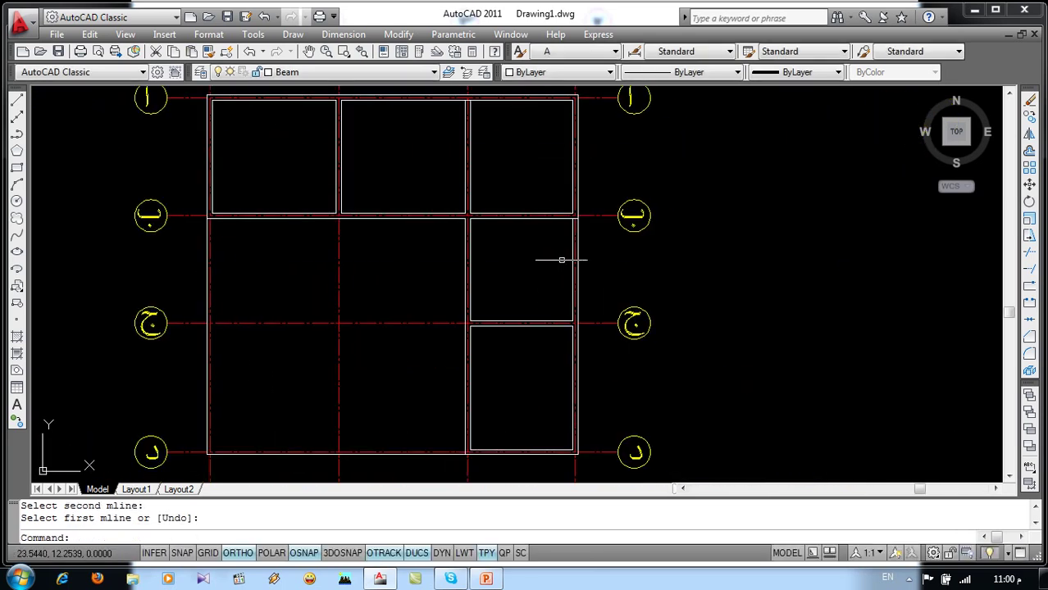
Explode the right-column, top and middle beam multilines into lines, then show the PowerPoint slab plan
{"action": "left_click", "coordinate": [575, 254]}
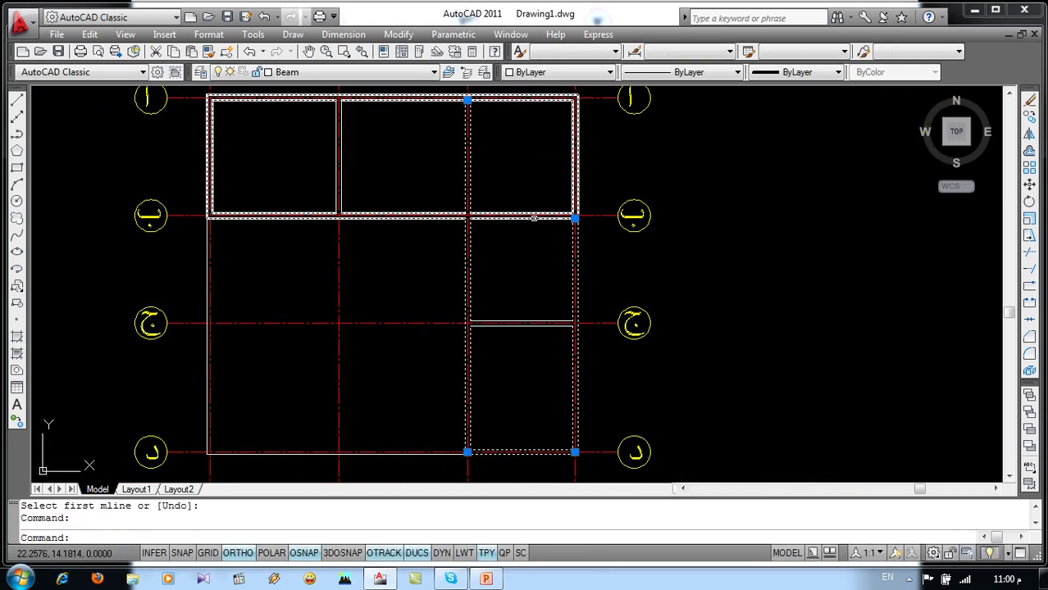
{"action": "left_click", "coordinate": [543, 215]}
{"action": "left_click", "coordinate": [339, 172]}
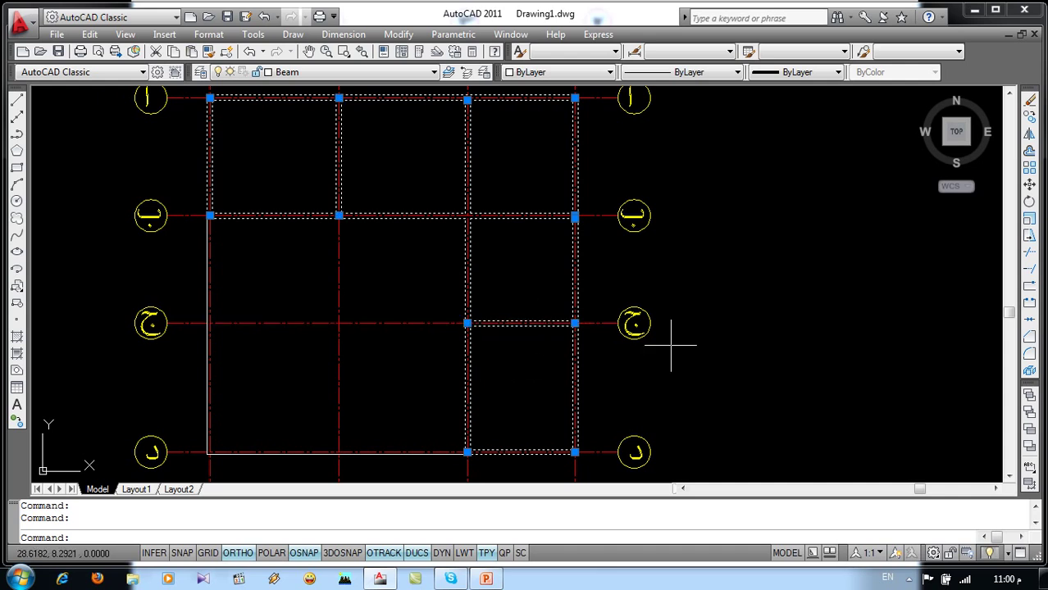
{"action": "left_click", "coordinate": [1030, 371]}
{"action": "middle_click_drag", "start_coordinate": [515, 234], "coordinate": [522, 297]}
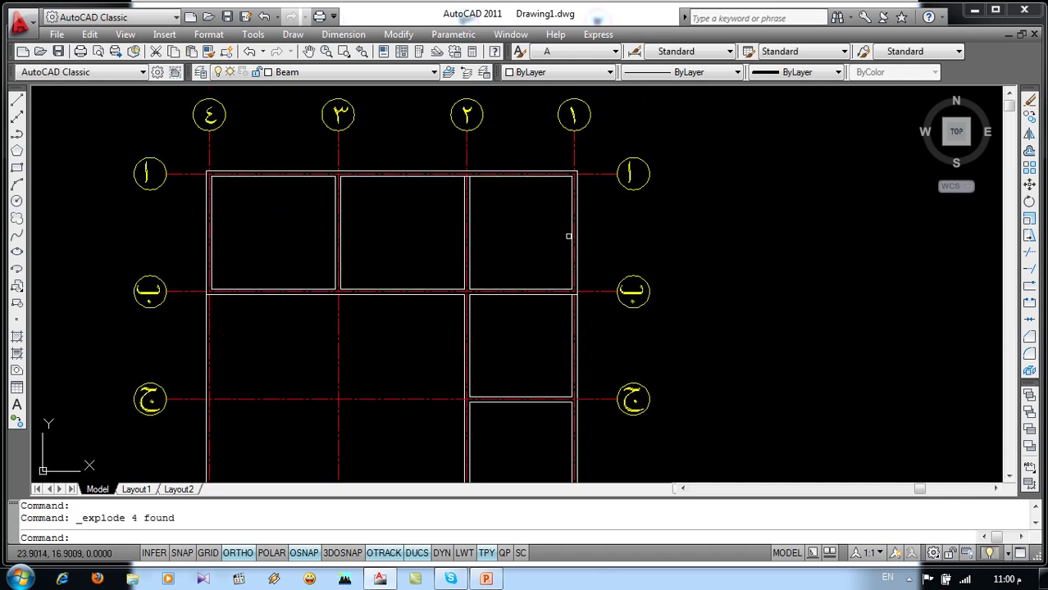
{"action": "left_click", "coordinate": [499, 578]}
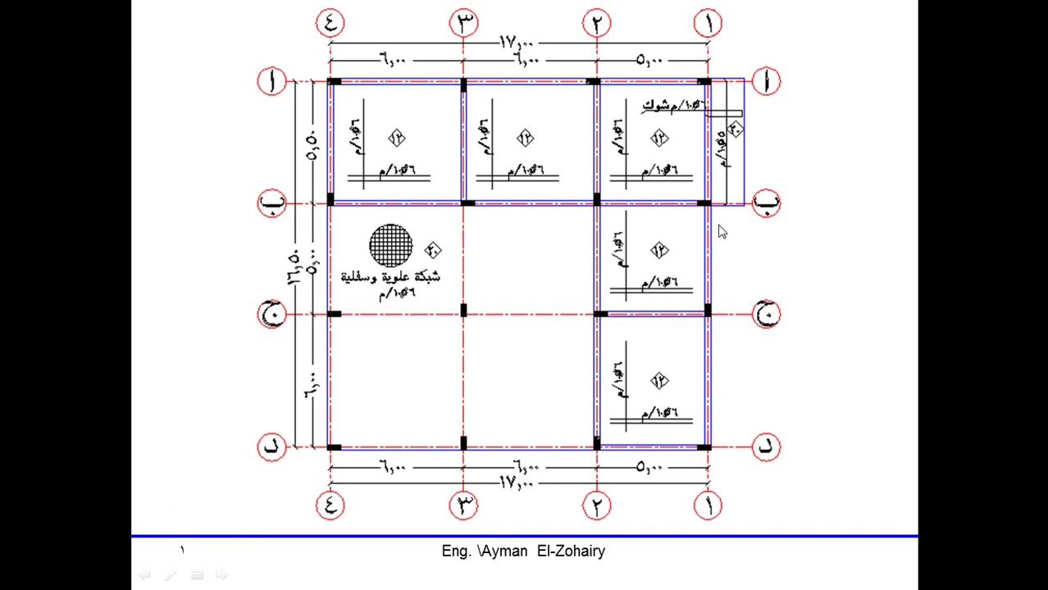
Back in AutoCAD, offset the top-right bay's right edge 1.5 units outward
{"action": "key", "text": "alt+Tab"}
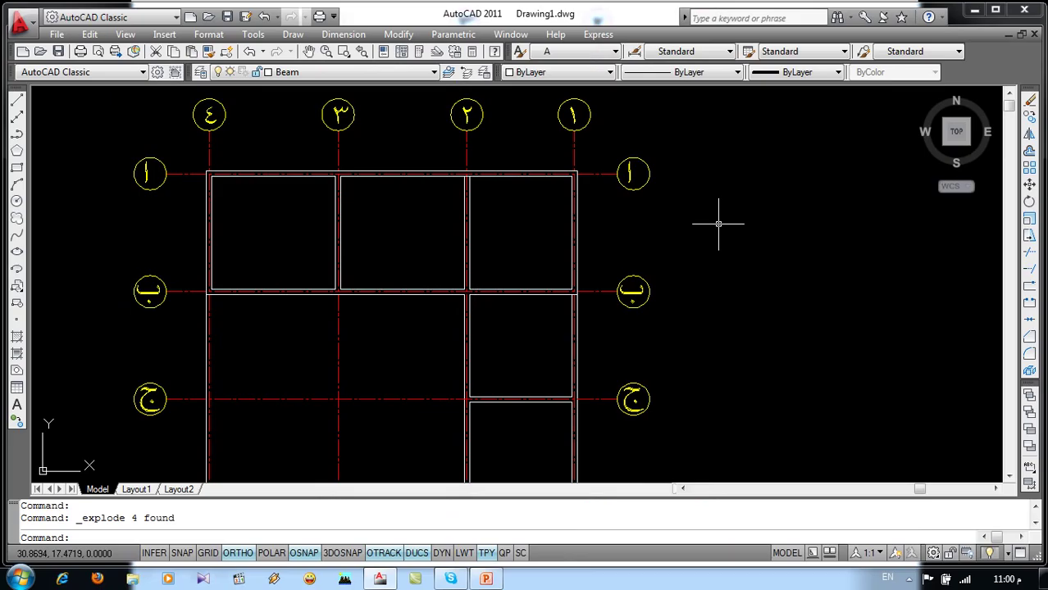
{"action": "key", "text": "Return"}
{"action": "type", "text": "1."}
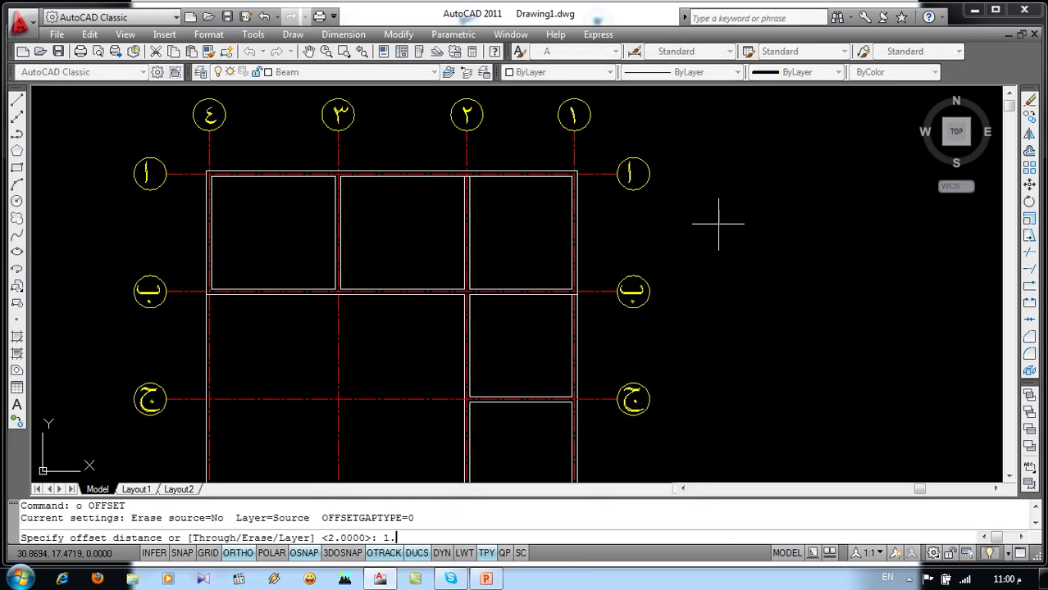
{"action": "type", "text": "5"}
{"action": "key", "text": "Return"}
{"action": "left_click", "coordinate": [577, 229]}
{"action": "left_click", "coordinate": [657, 230]}
{"action": "key", "text": "Return"}
{"action": "type", "text": "cha"}
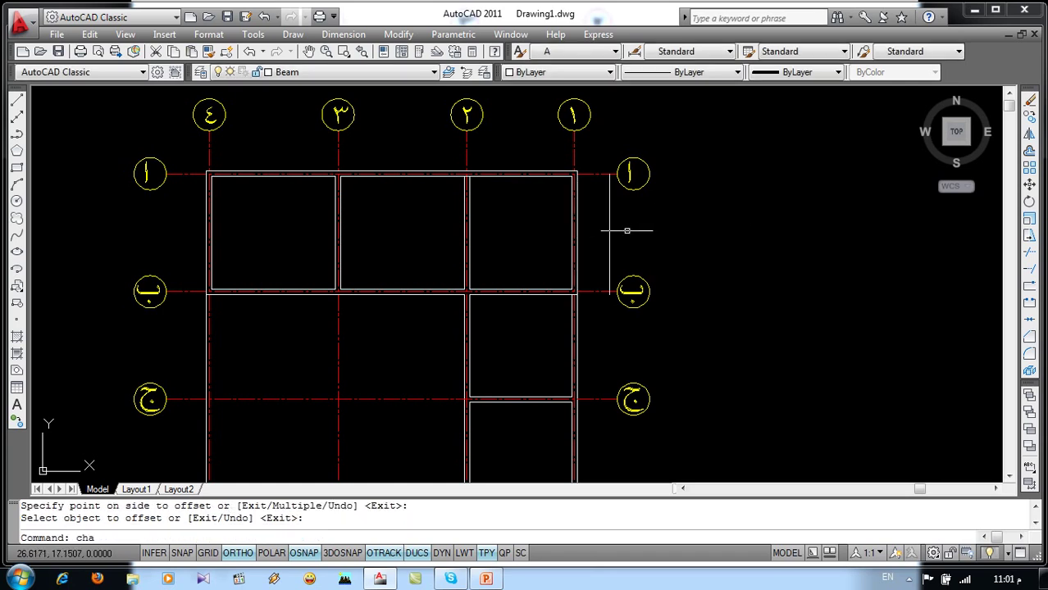
Chamfer the new line to the top and bottom beam lines, closing the cantilever strip
{"action": "key", "text": "Return"}
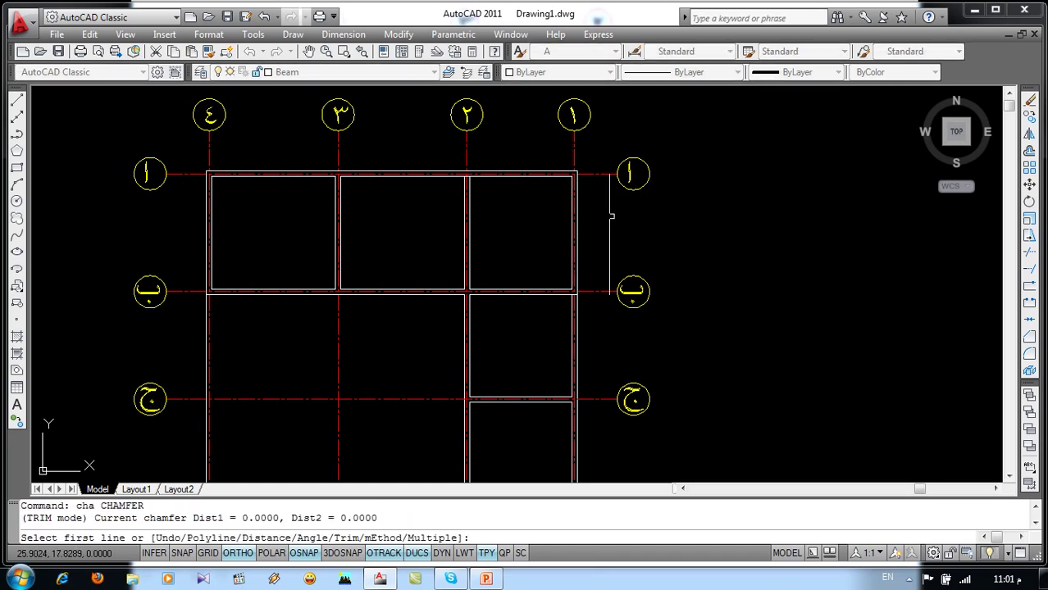
{"action": "left_click", "coordinate": [609, 214]}
{"action": "left_click", "coordinate": [595, 174]}
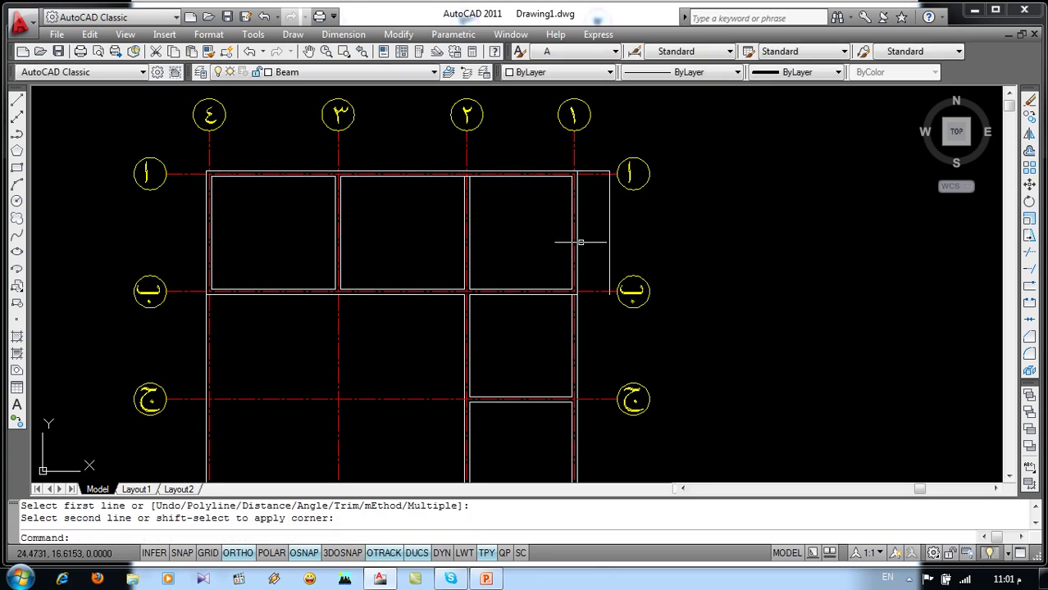
{"action": "key", "text": "Return"}
{"action": "left_click", "coordinate": [566, 291]}
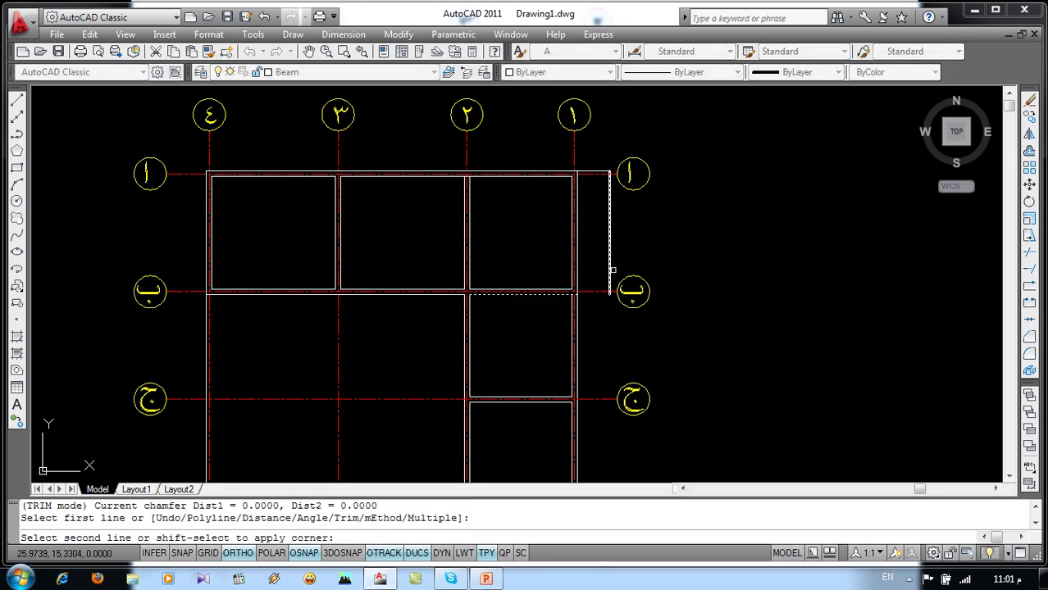
{"action": "left_click", "coordinate": [610, 270]}
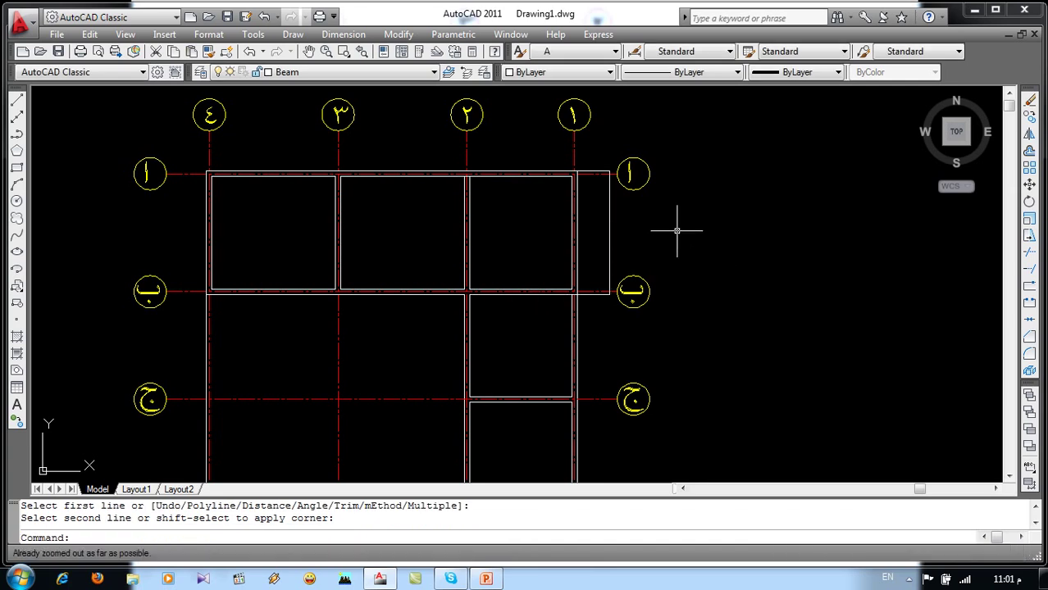
{"action": "middle_click_drag", "start_coordinate": [683, 336], "coordinate": [681, 262]}
{"action": "middle_click_drag", "start_coordinate": [508, 306], "coordinate": [542, 319]}
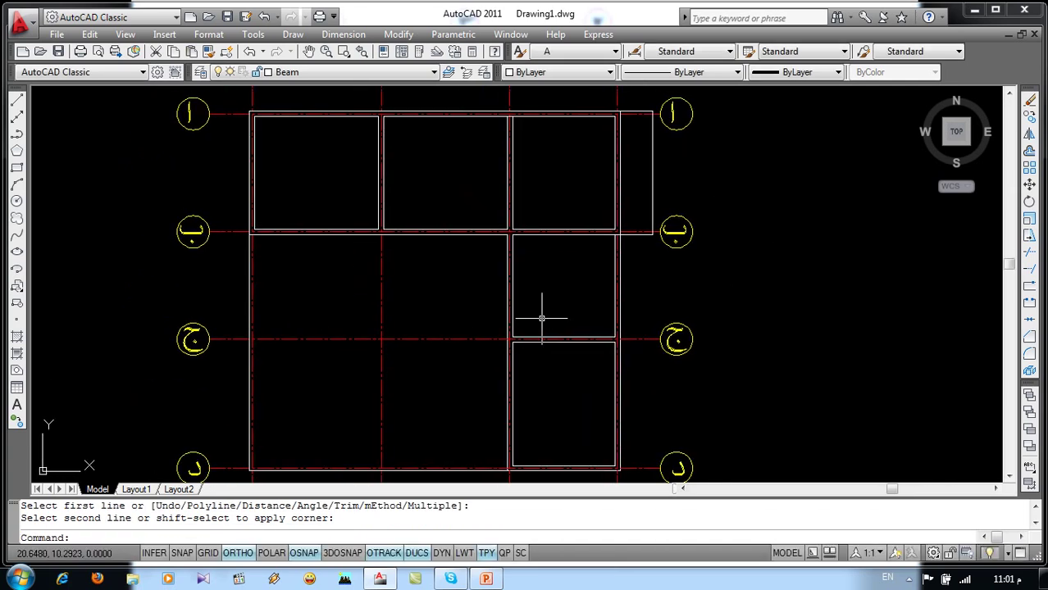
Trim the stray beam segment between the top bays
{"action": "scroll", "coordinate": [524, 148], "scroll_direction": "up", "scroll_amount": 4}
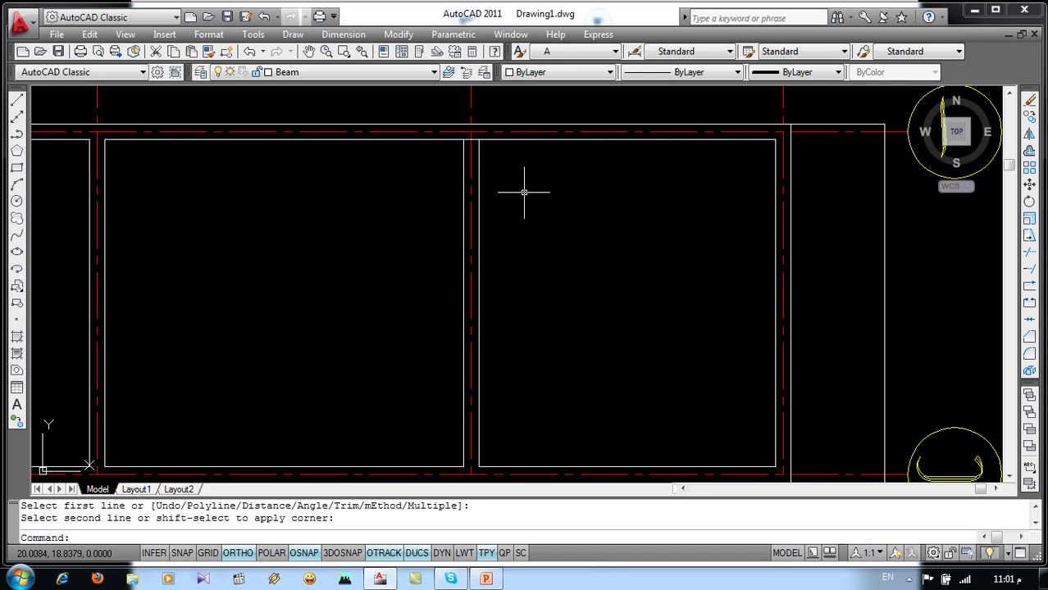
{"action": "type", "text": "tr"}
{"action": "key", "text": "Return"}
{"action": "key", "text": "Return"}
{"action": "left_click", "coordinate": [471, 142]}
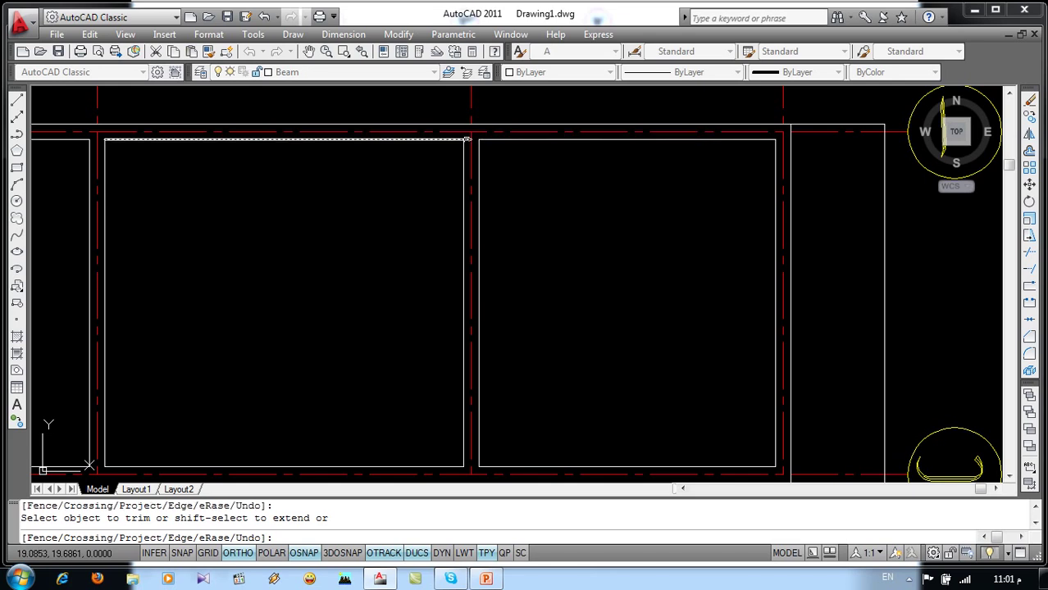
{"action": "key", "text": "Return"}
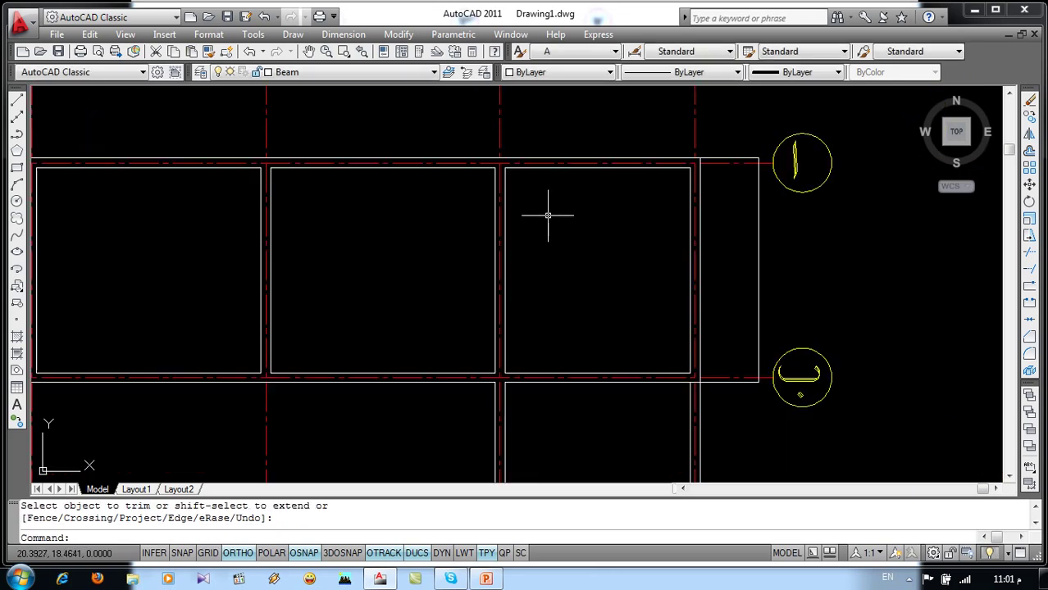
Trim the overhanging line at the beam corner, then view the whole slab plan
{"action": "scroll", "coordinate": [548, 215], "scroll_direction": "down", "scroll_amount": 4}
{"action": "scroll", "coordinate": [648, 283], "scroll_direction": "up", "scroll_amount": 5}
{"action": "scroll", "coordinate": [664, 263], "scroll_direction": "up", "scroll_amount": 2}
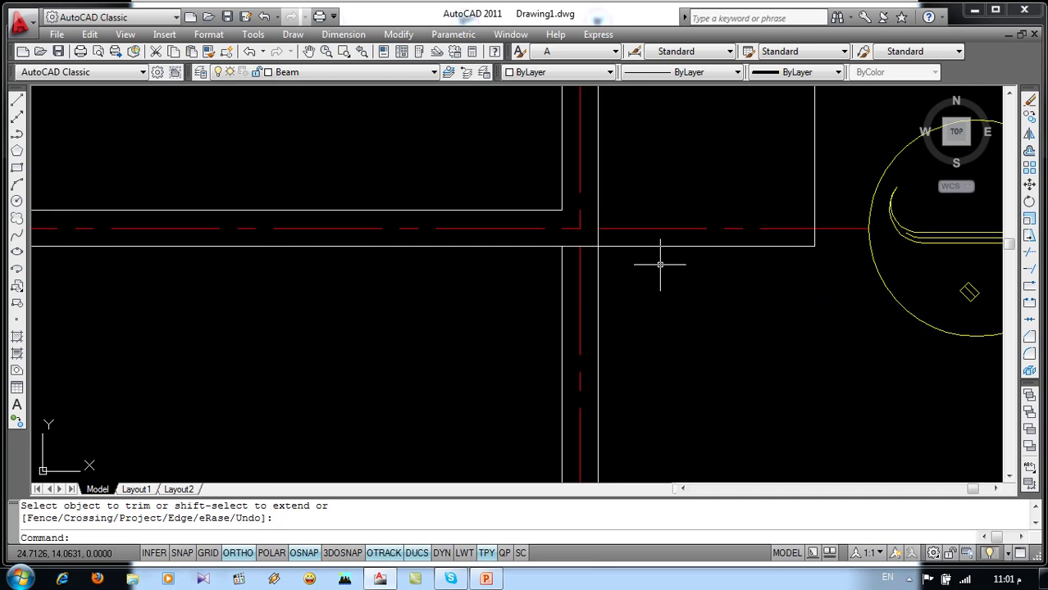
{"action": "type", "text": "tr"}
{"action": "key", "text": "Return"}
{"action": "key", "text": "Return"}
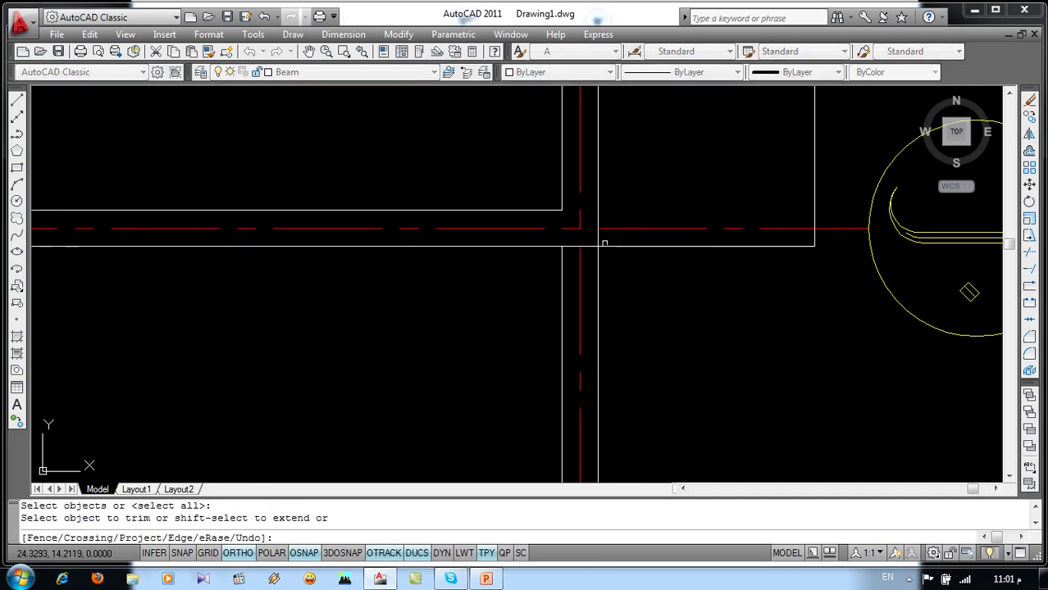
{"action": "left_click", "coordinate": [573, 245]}
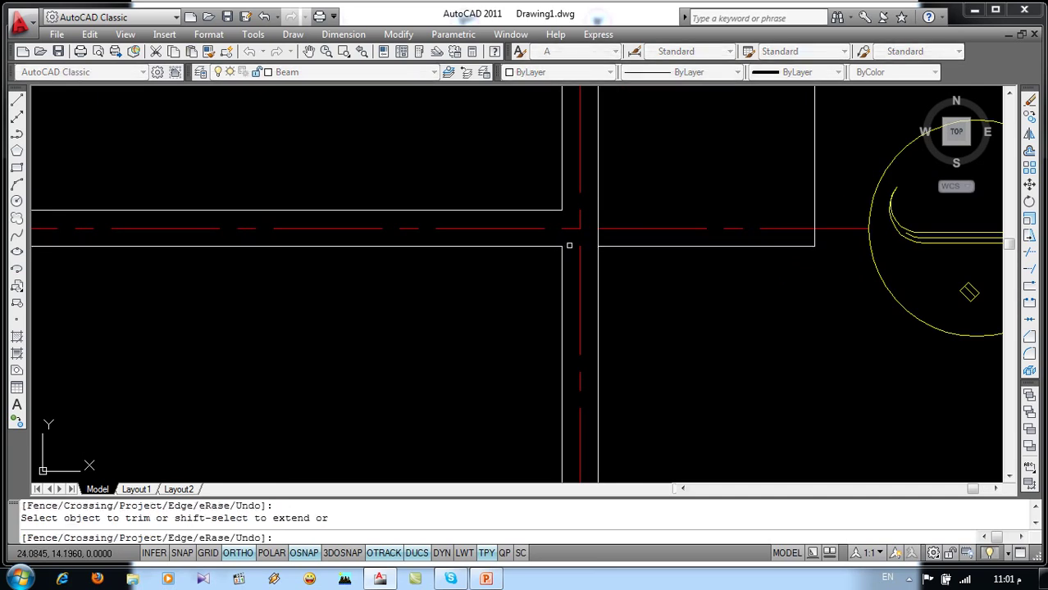
{"action": "key", "text": "Return"}
{"action": "scroll", "coordinate": [608, 273], "scroll_direction": "down", "scroll_amount": 3}
{"action": "middle_click_drag", "start_coordinate": [641, 359], "coordinate": [637, 264]}
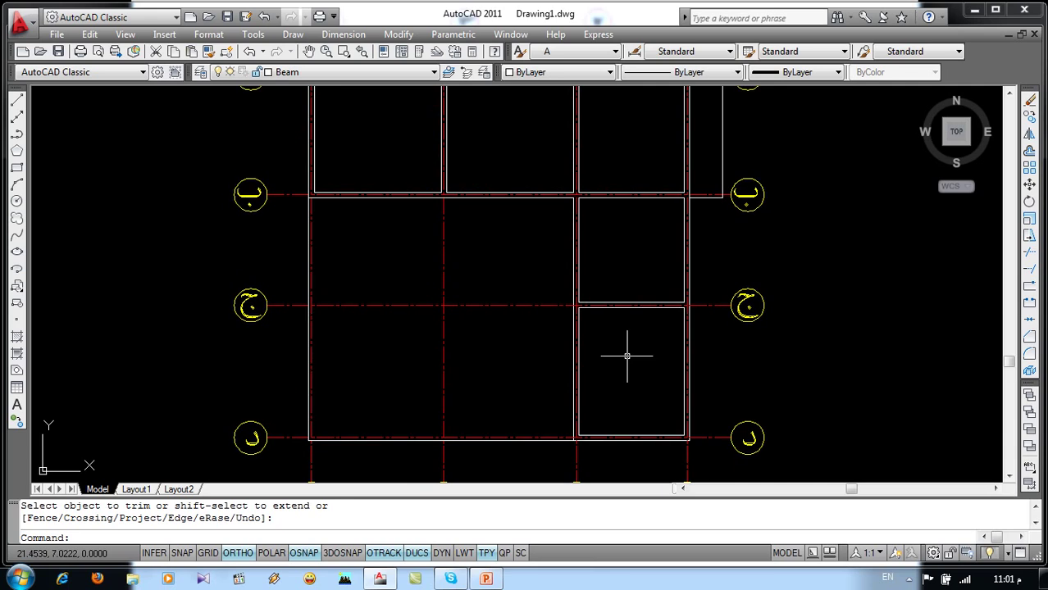
{"action": "scroll", "coordinate": [626, 356], "scroll_direction": "down", "scroll_amount": 2}
{"action": "middle_click_drag", "start_coordinate": [625, 346], "coordinate": [540, 307]}
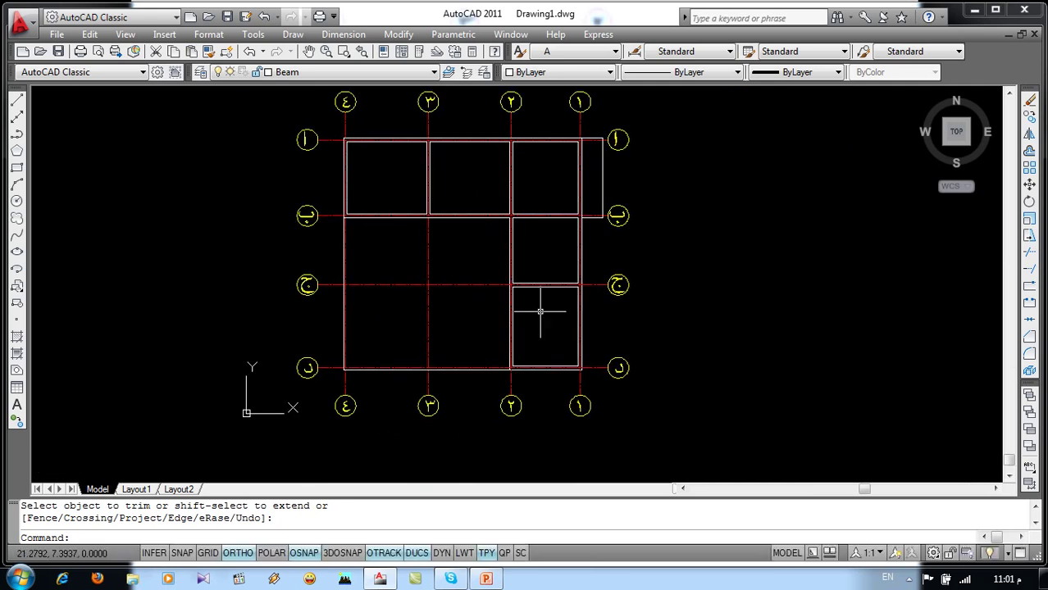
On the Column layer, draw a 0.6 × 0.25 rectangle in the top-left bay
{"action": "left_click", "coordinate": [393, 70]}
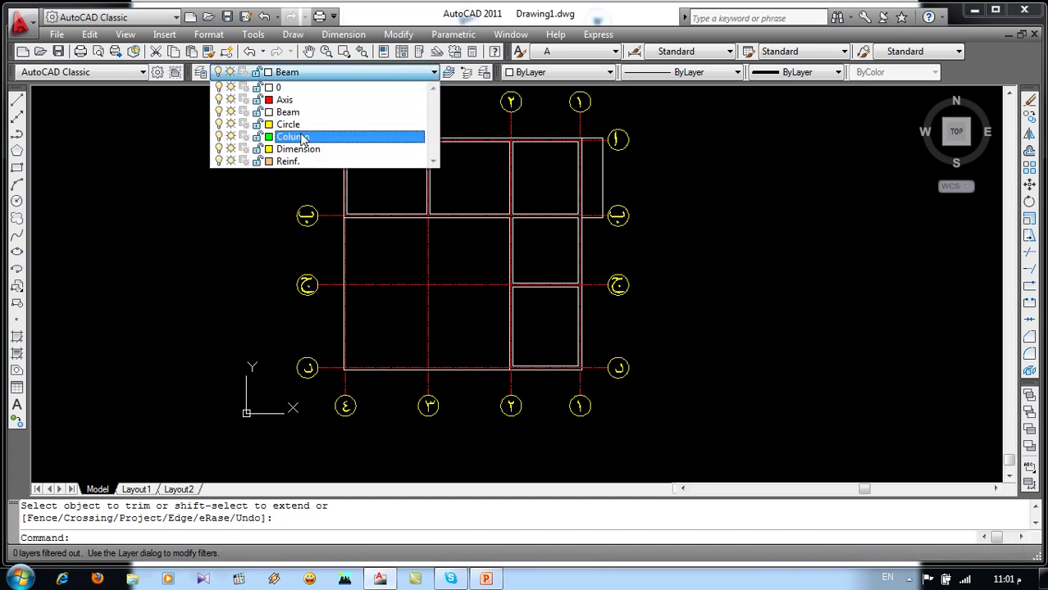
{"action": "left_click", "coordinate": [302, 136]}
{"action": "scroll", "coordinate": [387, 165], "scroll_direction": "up", "scroll_amount": 4}
{"action": "type", "text": "rec"}
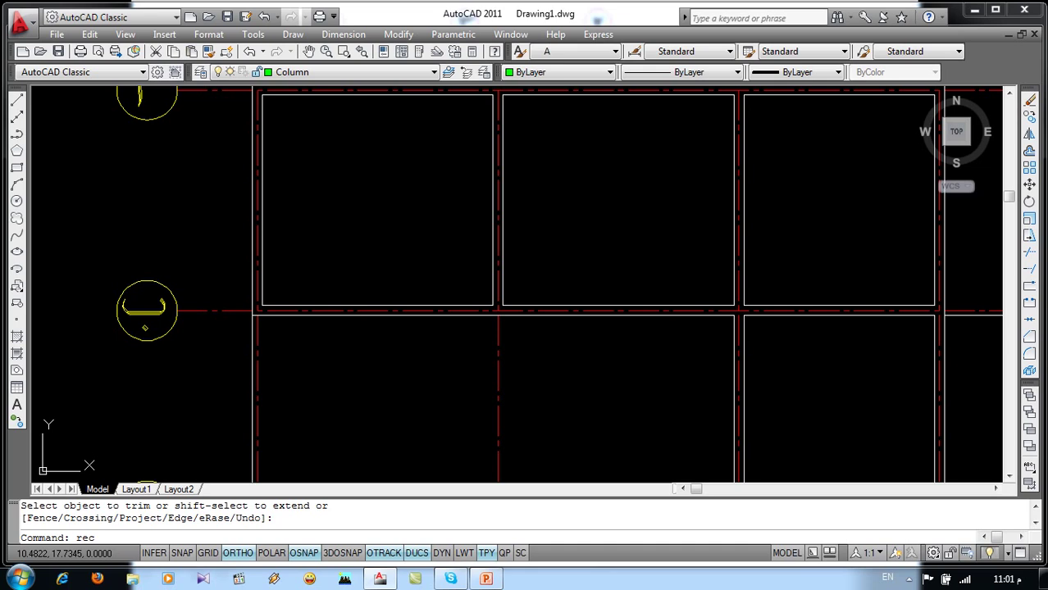
{"action": "key", "text": "Return"}
{"action": "left_click", "coordinate": [309, 287]}
{"action": "type", "text": "@.6,.25"}
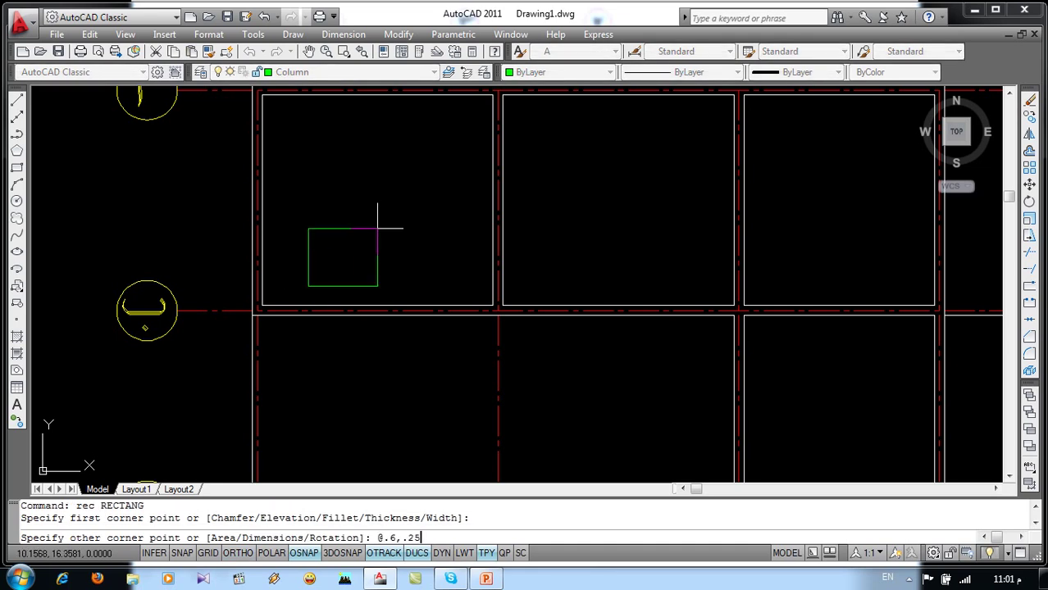
{"action": "key", "text": "Return"}
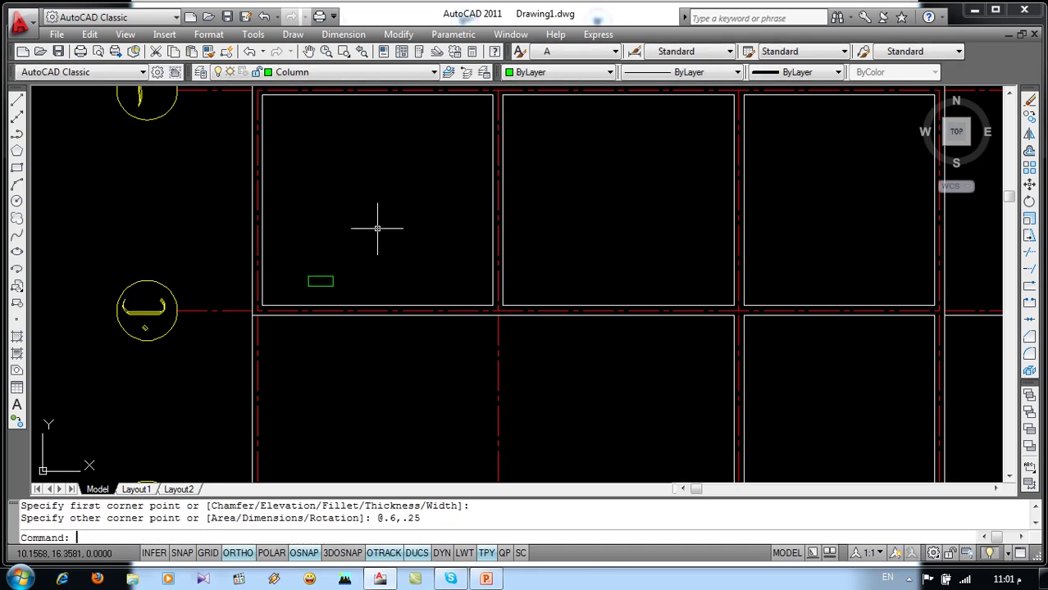
{"action": "type", "text": "h"}
Hatch the inside of the small column rectangle with the SOLID pattern
{"action": "key", "text": "Return"}
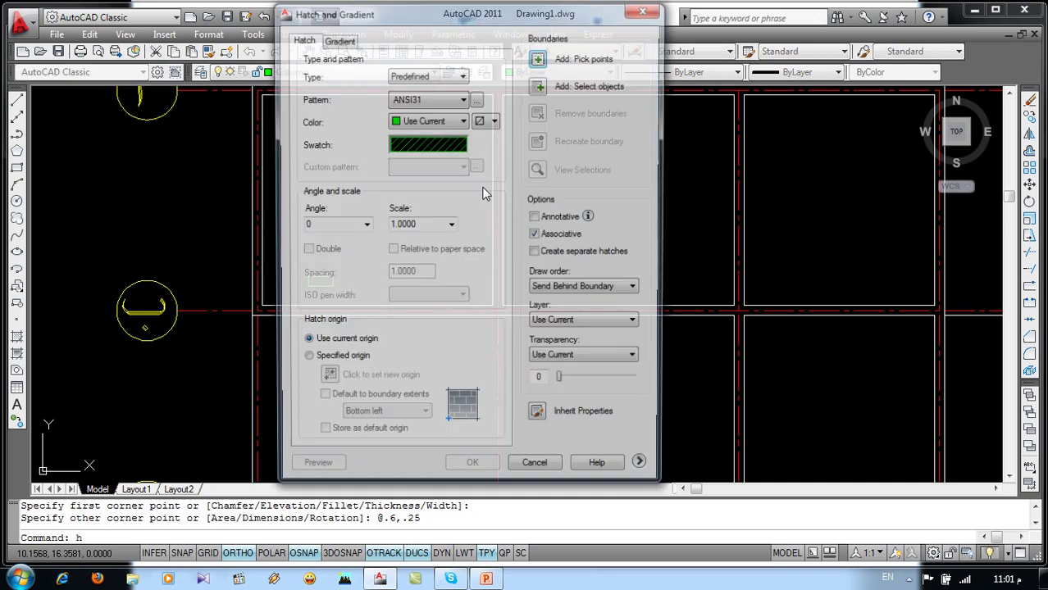
{"action": "left_click", "coordinate": [441, 148]}
{"action": "left_click", "coordinate": [480, 153]}
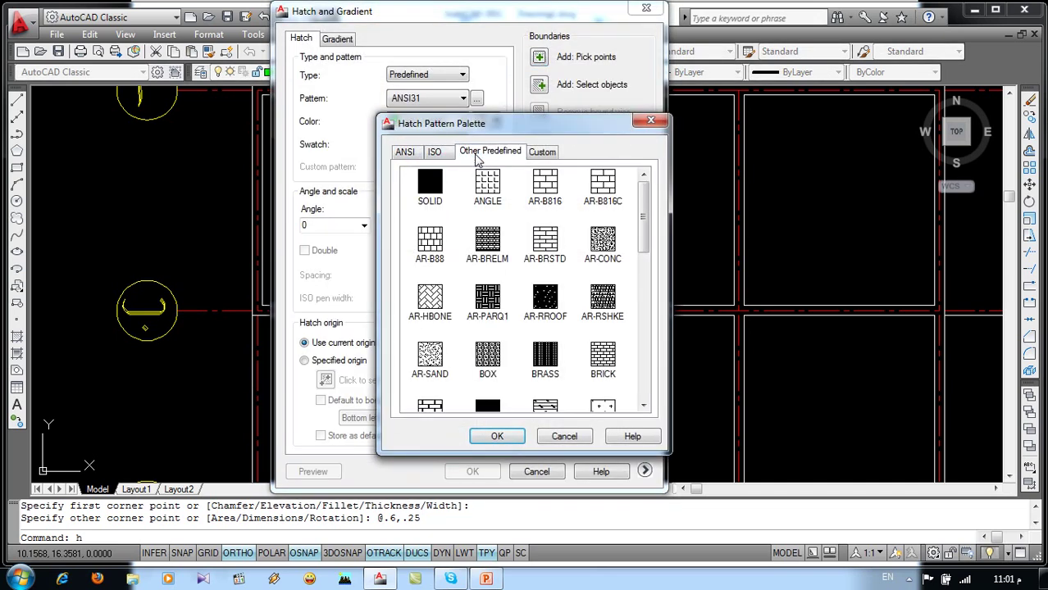
{"action": "left_click", "coordinate": [437, 188]}
{"action": "left_click", "coordinate": [497, 437]}
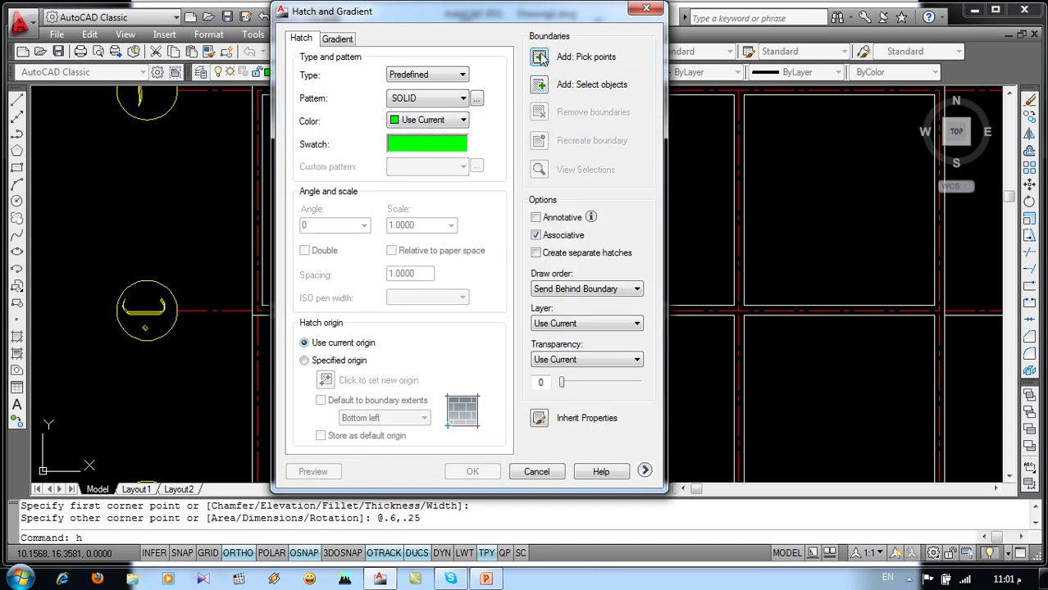
{"action": "left_click", "coordinate": [548, 59]}
{"action": "left_click", "coordinate": [321, 281]}
{"action": "key", "text": "Return"}
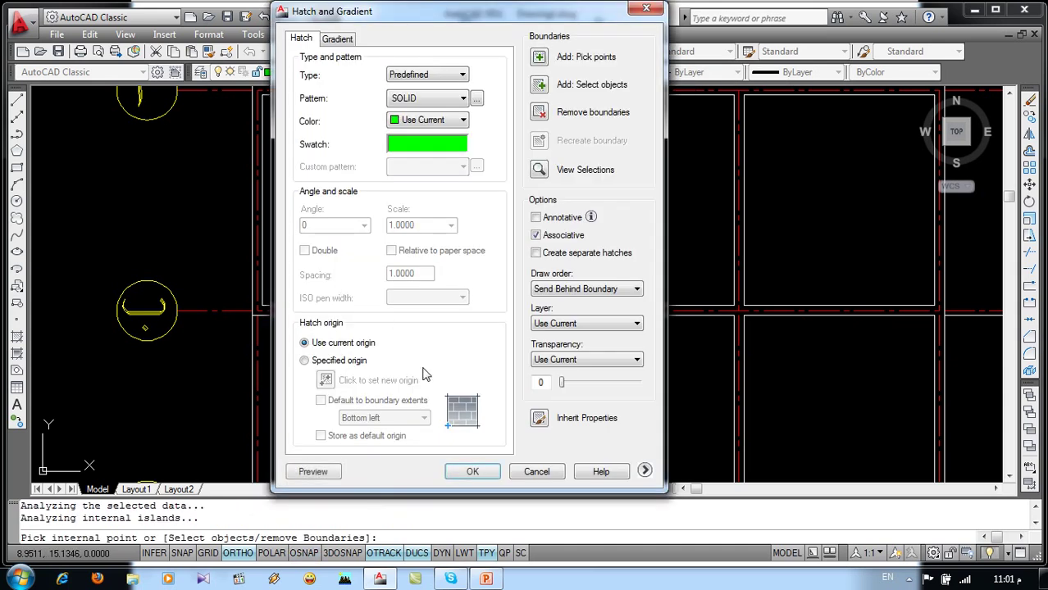
{"action": "left_click", "coordinate": [473, 473]}
Copy the green column just to the right of the original
{"action": "type", "text": "c"}
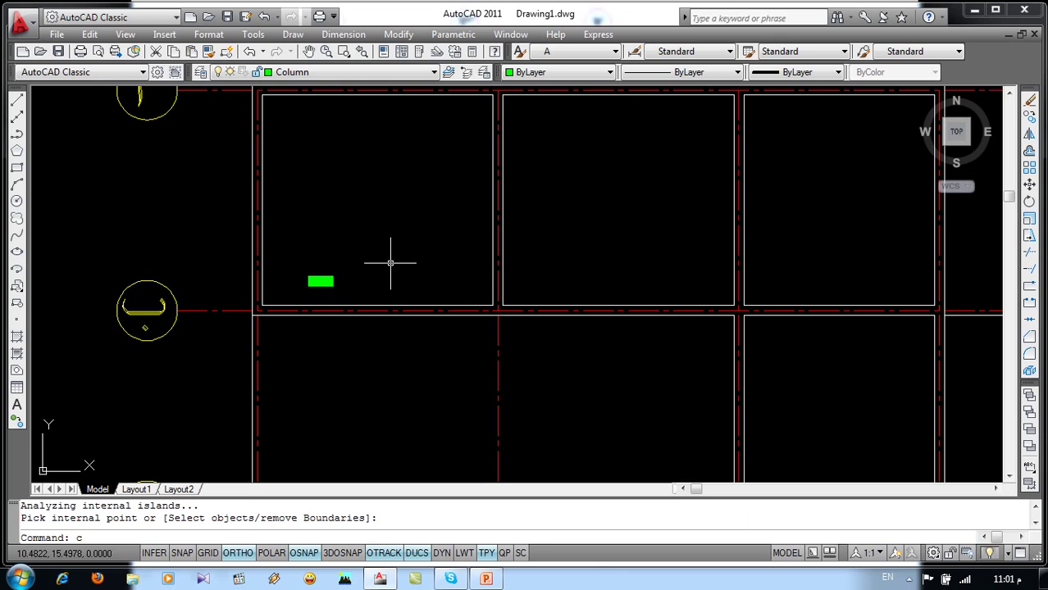
{"action": "key", "text": "Return"}
{"action": "left_click", "coordinate": [387, 237]}
{"action": "left_click", "coordinate": [291, 297]}
{"action": "key", "text": "Return"}
{"action": "left_click", "coordinate": [301, 245]}
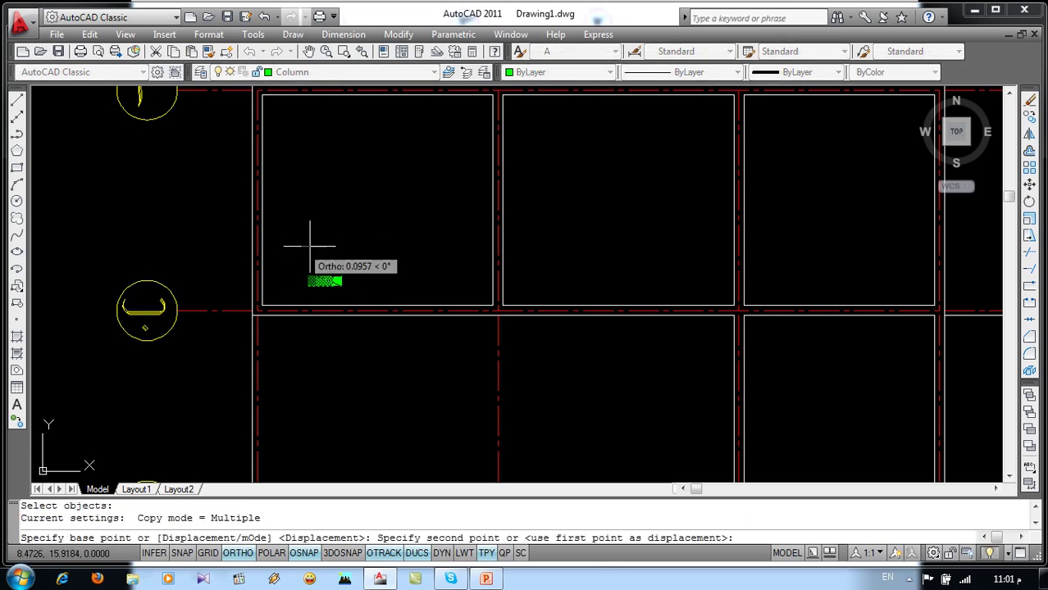
{"action": "left_click", "coordinate": [382, 246]}
{"action": "key", "text": "Return"}
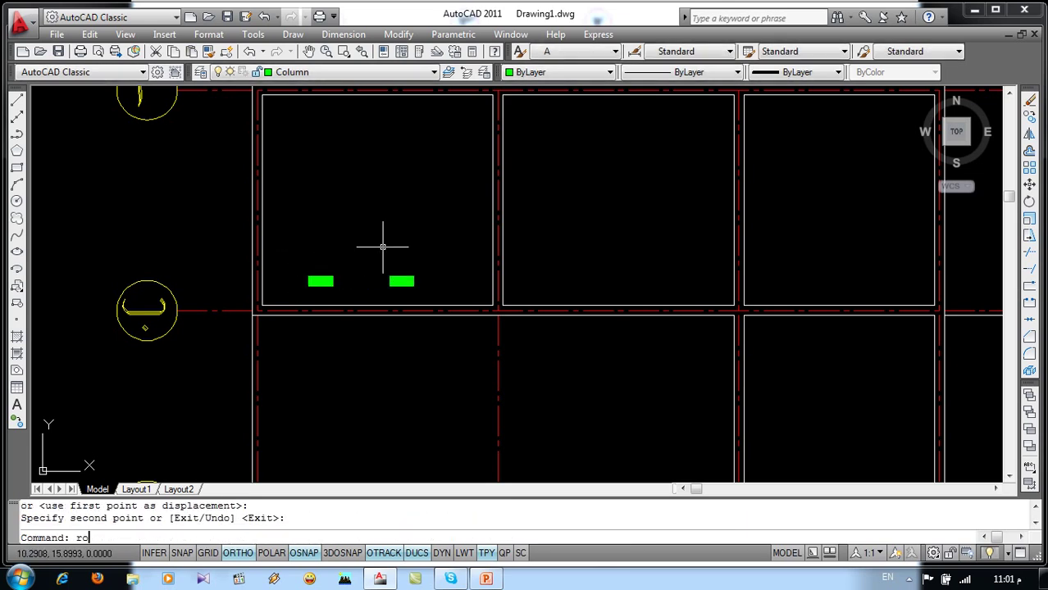
Rotate the copied column 90° upright about its corner
{"action": "key", "text": "Return"}
{"action": "left_click", "coordinate": [433, 271]}
{"action": "left_click", "coordinate": [353, 296]}
{"action": "key", "text": "Return"}
{"action": "left_click", "coordinate": [389, 286]}
{"action": "type", "text": "p"}
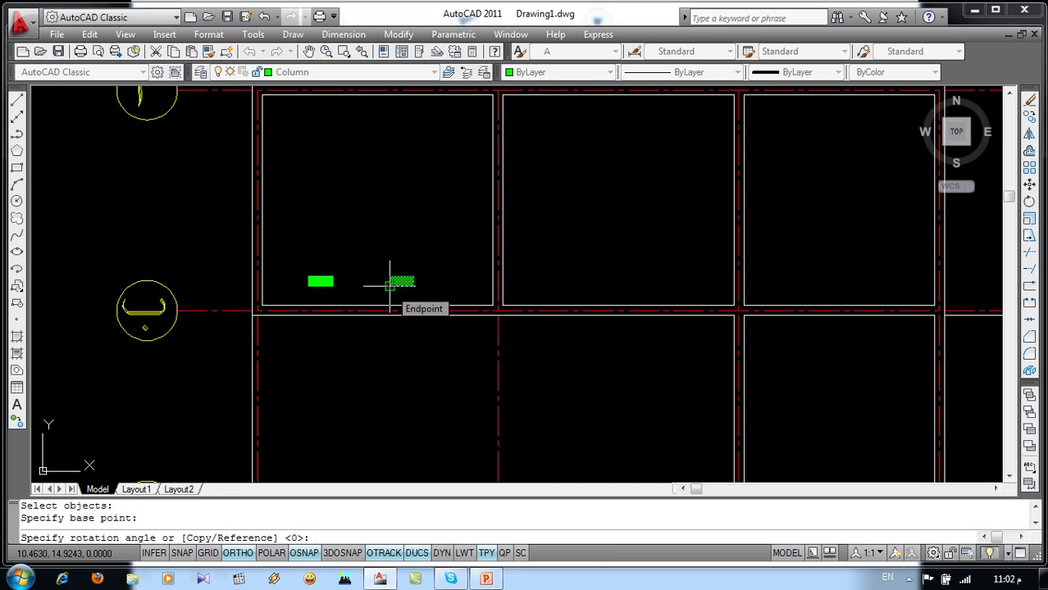
{"action": "key", "text": "Return"}
Zoom out and bring up the reference slab plan slide
{"action": "scroll", "coordinate": [390, 289], "scroll_direction": "down", "scroll_amount": 1}
{"action": "scroll", "coordinate": [388, 255], "scroll_direction": "down", "scroll_amount": 2}
{"action": "scroll", "coordinate": [406, 261], "scroll_direction": "down", "scroll_amount": 1}
{"action": "left_click", "coordinate": [486, 579]}
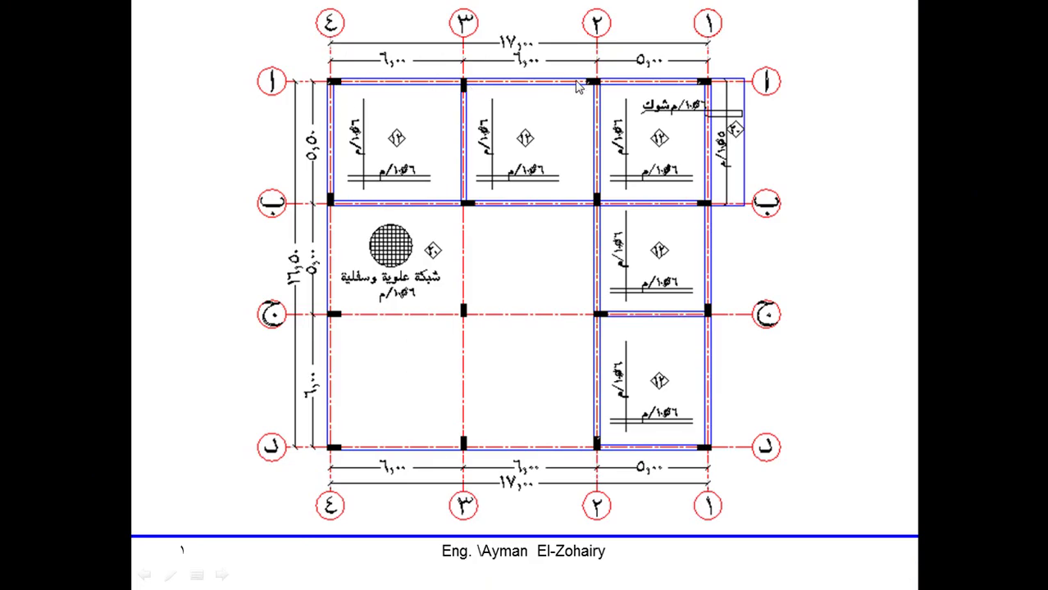
With Ortho off, copy the horizontal green column to the top-left grid corner
{"action": "key", "text": "alt+Tab"}
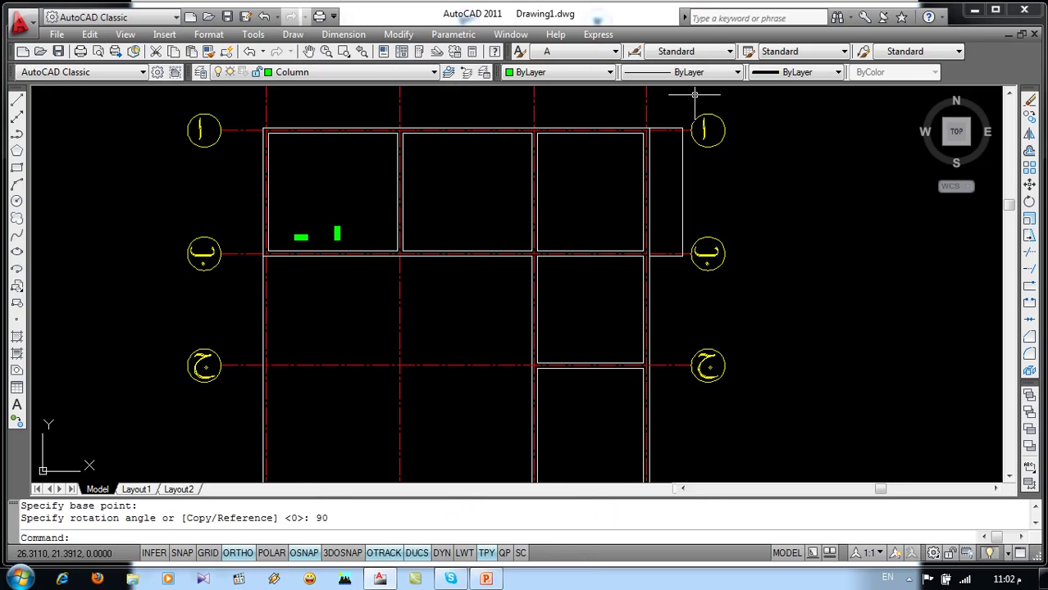
{"action": "type", "text": "co"}
{"action": "key", "text": "Return"}
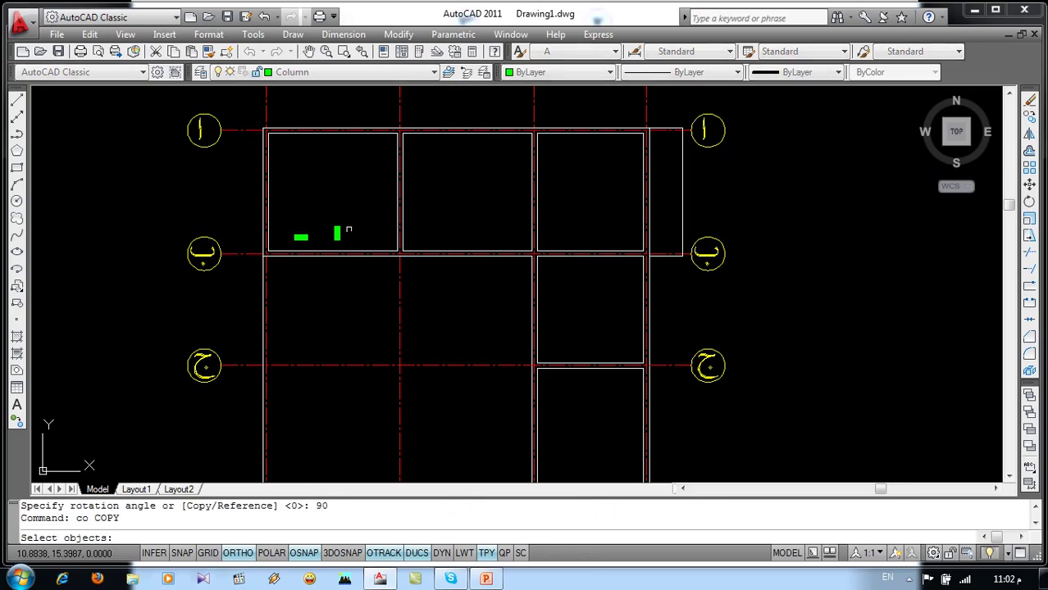
{"action": "left_click", "coordinate": [484, 216]}
{"action": "key", "text": "Return"}
{"action": "left_click", "coordinate": [294, 237]}
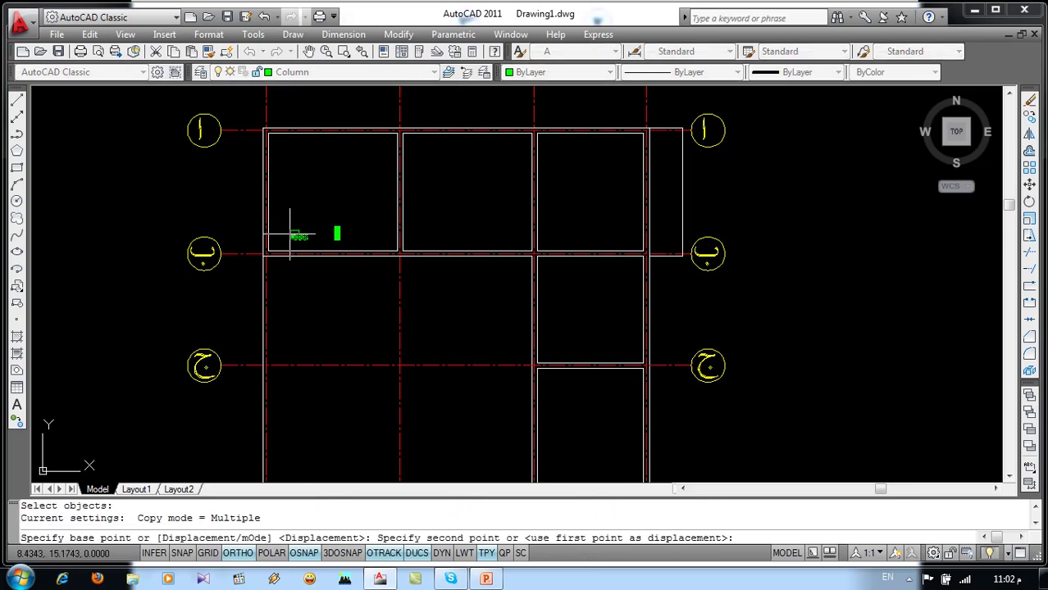
{"action": "key", "text": "F8"}
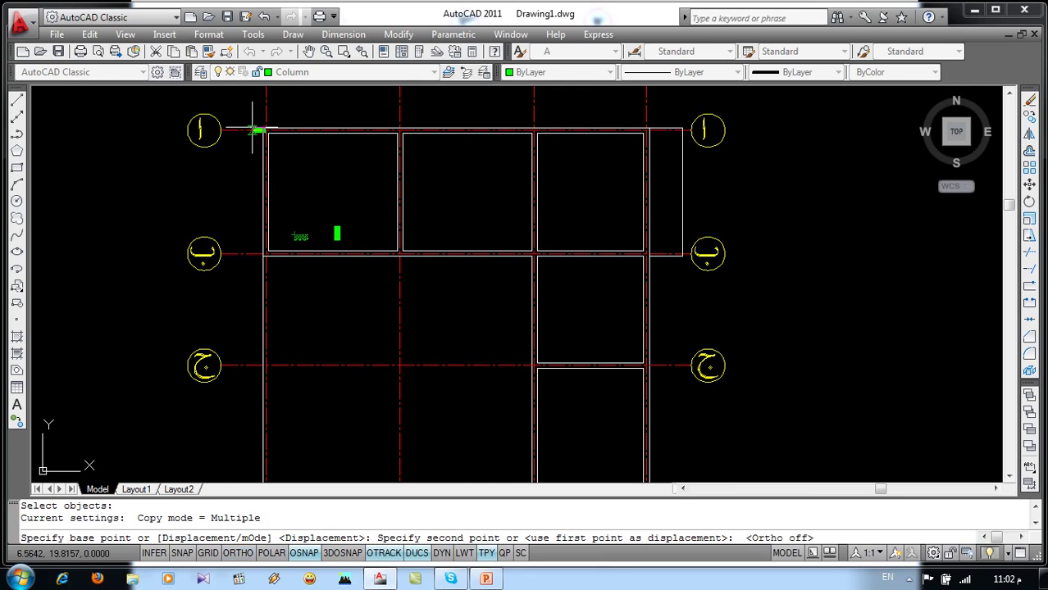
{"action": "left_click", "coordinate": [265, 131]}
{"action": "key", "text": "Return"}
{"action": "key", "text": "Return"}
Copy the vertical green column to grid 3 on row ا
{"action": "left_click_drag", "start_coordinate": [338, 209], "coordinate": [343, 240]}
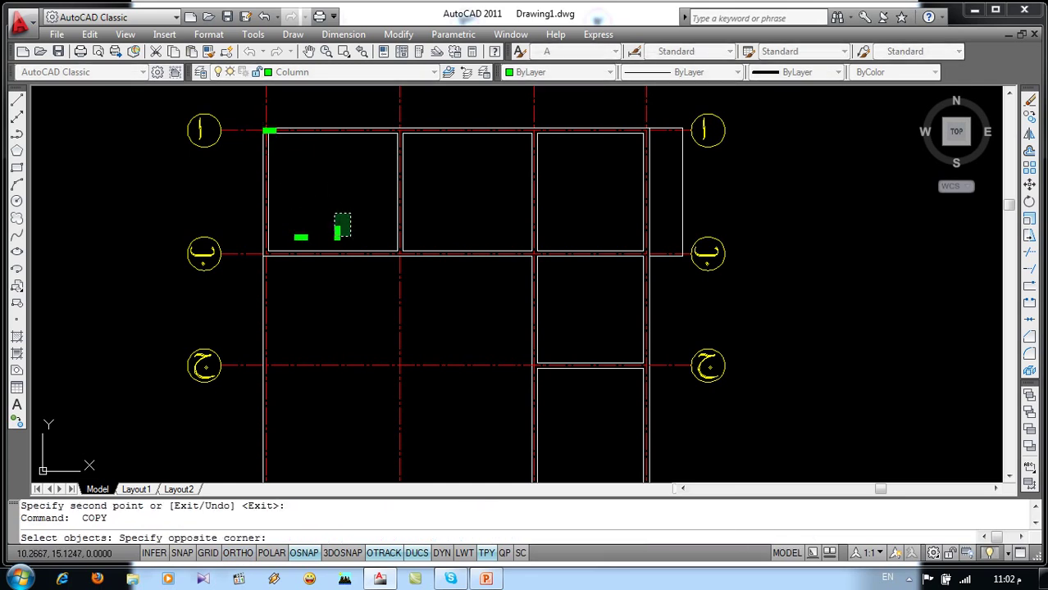
{"action": "key", "text": "Return"}
{"action": "scroll", "coordinate": [340, 215], "scroll_direction": "up", "scroll_amount": 4}
{"action": "left_click", "coordinate": [340, 248]}
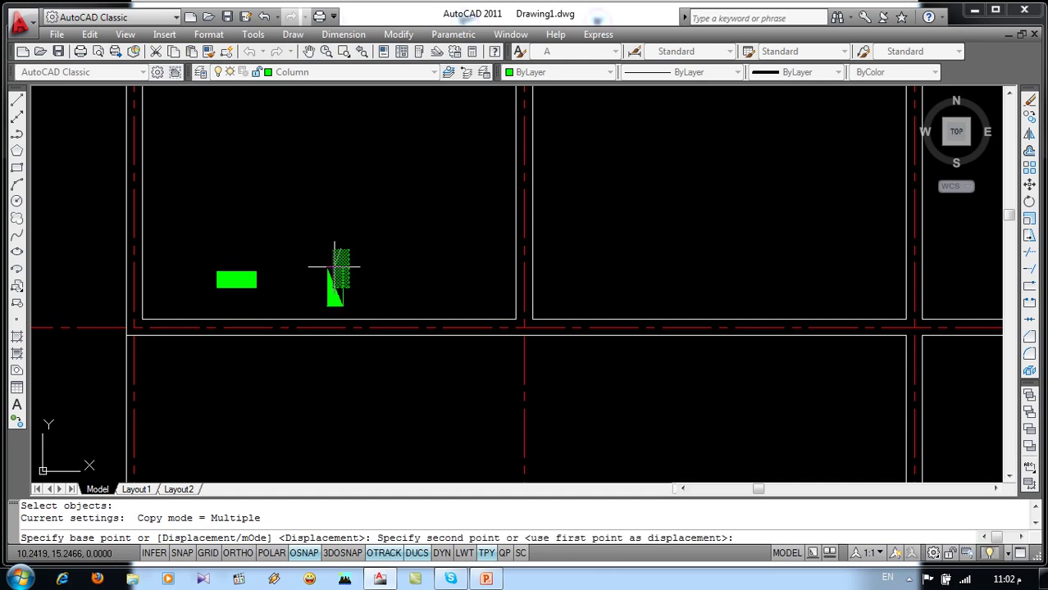
{"action": "scroll", "coordinate": [340, 251], "scroll_direction": "down", "scroll_amount": 3}
{"action": "scroll", "coordinate": [402, 166], "scroll_direction": "up", "scroll_amount": 4}
{"action": "left_click", "coordinate": [392, 179]}
{"action": "scroll", "coordinate": [392, 178], "scroll_direction": "down", "scroll_amount": 3}
{"action": "key", "text": "Return"}
{"action": "key", "text": "Return"}
Copy the horizontal column to the top of grid 2
{"action": "left_click_drag", "start_coordinate": [286, 318], "coordinate": [251, 341]}
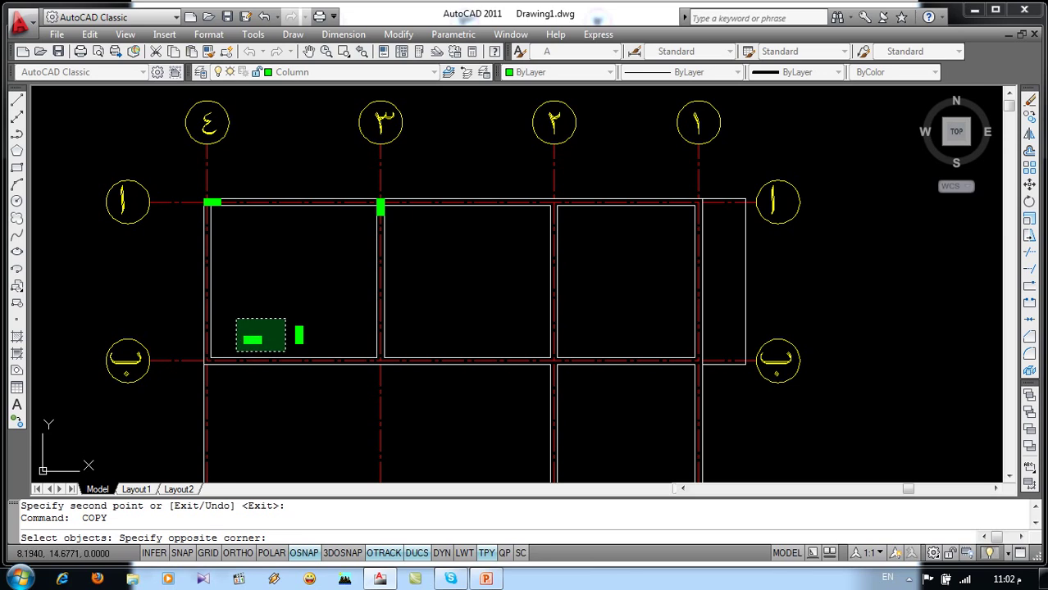
{"action": "left_click", "coordinate": [251, 342]}
{"action": "key", "text": "Return"}
{"action": "left_click", "coordinate": [250, 340]}
{"action": "left_click", "coordinate": [543, 207]}
{"action": "key", "text": "Return"}
Copy the horizontal column to the top of grid 1
{"action": "key", "text": "Return"}
{"action": "left_click", "coordinate": [276, 369]}
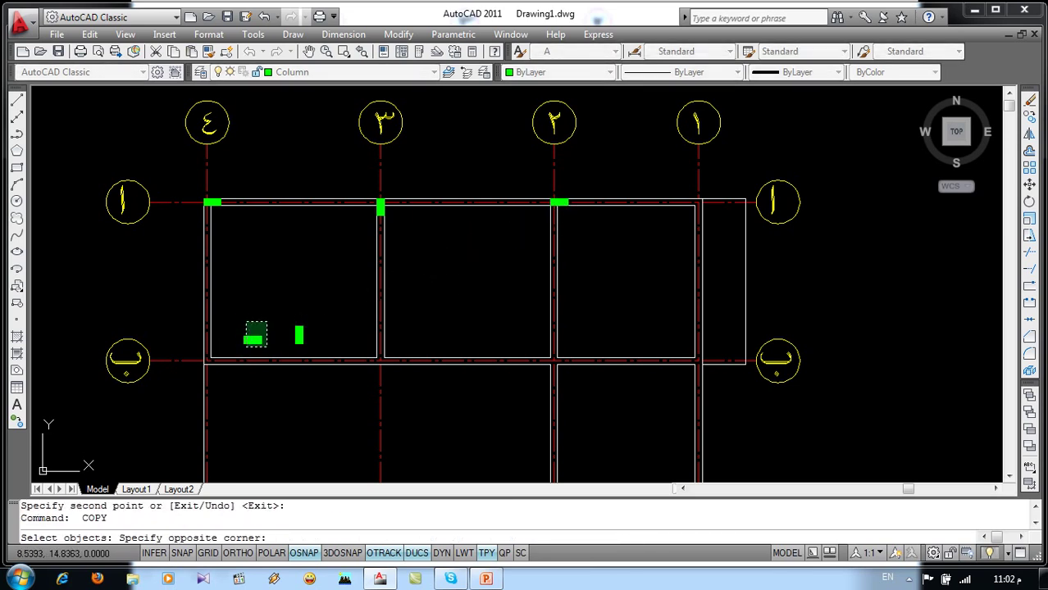
{"action": "left_click", "coordinate": [267, 347]}
{"action": "key", "text": "Return"}
{"action": "left_click", "coordinate": [263, 338]}
{"action": "left_click", "coordinate": [695, 200]}
{"action": "key", "text": "Return"}
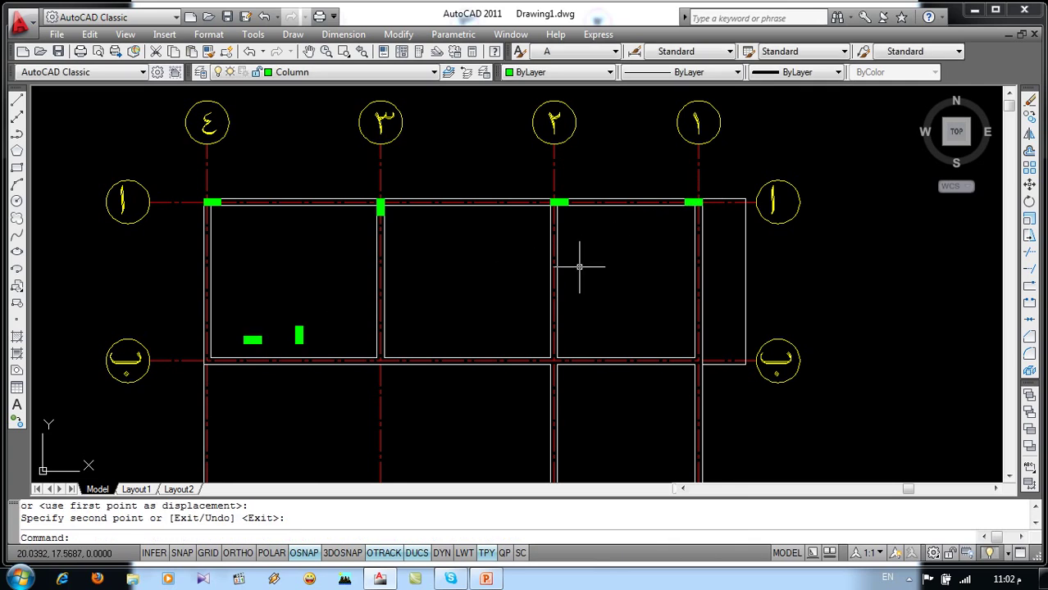
Copy a green column onto the left wall at row ب
{"action": "mouse_move", "coordinate": [579, 266]}
{"action": "middle_mouse_down"}
{"action": "mouse_move", "coordinate": [547, 214]}
{"action": "mouse_move", "coordinate": [561, 168]}
{"action": "middle_mouse_up"}
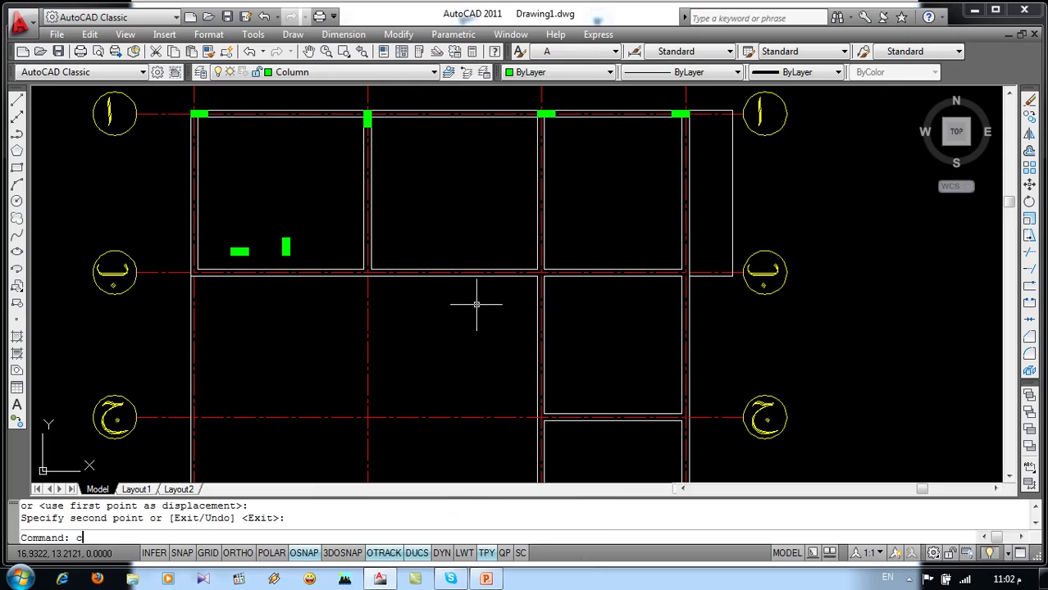
{"action": "key", "text": "Return"}
{"action": "left_click", "coordinate": [297, 220]}
{"action": "left_click", "coordinate": [264, 258]}
{"action": "key", "text": "Return"}
{"action": "left_click", "coordinate": [192, 274]}
{"action": "key", "text": "Return"}
Copy the horizontal column to row ب on grid 3
{"action": "key", "text": "Return"}
{"action": "left_click", "coordinate": [249, 260]}
{"action": "left_click", "coordinate": [221, 238]}
{"action": "key", "text": "Return"}
{"action": "left_click", "coordinate": [230, 252]}
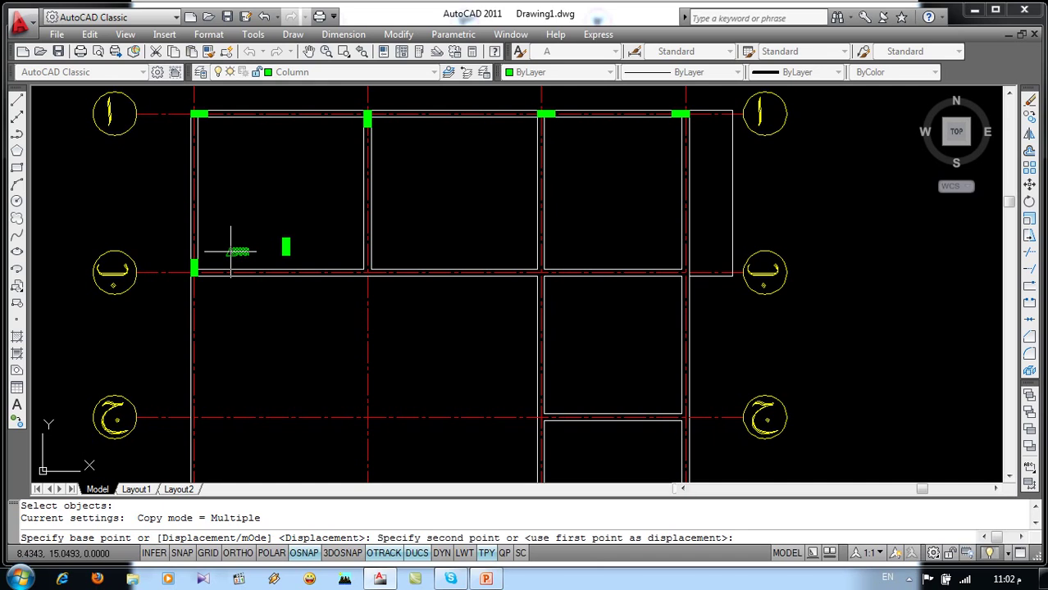
{"action": "key", "text": "Escape"}
{"action": "key", "text": "Escape"}
{"action": "key", "text": "Return"}
{"action": "left_click", "coordinate": [235, 239]}
{"action": "left_click", "coordinate": [224, 255]}
{"action": "key", "text": "Return"}
{"action": "left_click", "coordinate": [236, 250]}
{"action": "left_click", "coordinate": [365, 270]}
Copy the vertical column to row ب on grid 2
{"action": "key", "text": "Return"}
{"action": "key", "text": "Return"}
{"action": "left_click", "coordinate": [295, 233]}
{"action": "left_click", "coordinate": [272, 255]}
{"action": "key", "text": "Return"}
{"action": "left_click", "coordinate": [286, 246]}
{"action": "left_click", "coordinate": [541, 269]}
Copy the horizontal column to row ب on grid 1, then return to the slab plan slide
{"action": "key", "text": "Return"}
{"action": "key", "text": "Return"}
{"action": "left_click", "coordinate": [253, 241]}
{"action": "left_click", "coordinate": [223, 261]}
{"action": "key", "text": "Return"}
{"action": "left_click", "coordinate": [249, 255]}
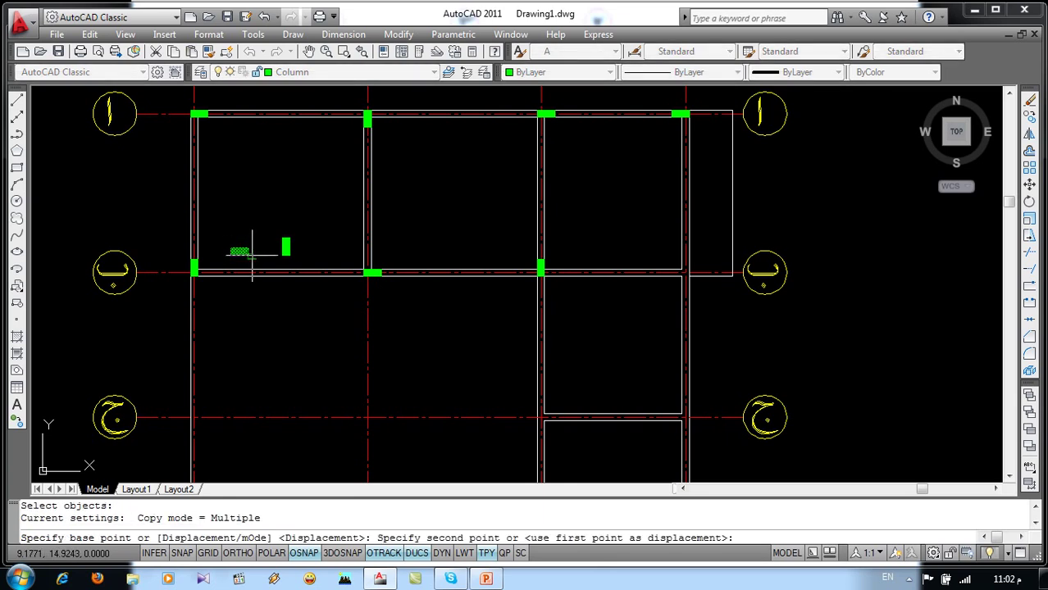
{"action": "key", "text": "Escape"}
{"action": "key", "text": "Return"}
{"action": "left_click", "coordinate": [254, 240]}
{"action": "left_click", "coordinate": [223, 261]}
{"action": "key", "text": "Return"}
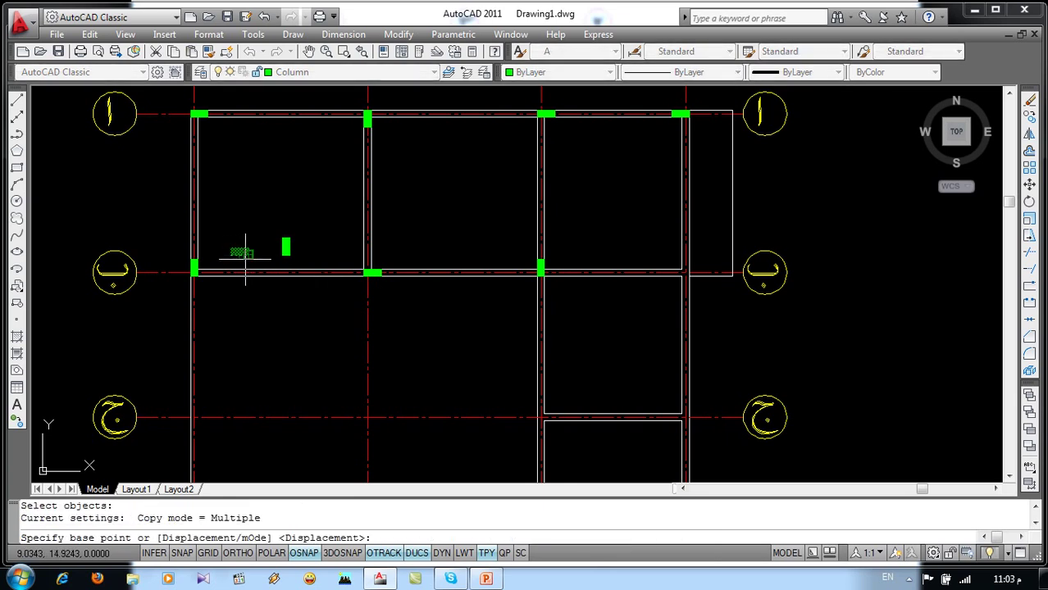
{"action": "left_click", "coordinate": [244, 260]}
{"action": "left_click", "coordinate": [689, 276]}
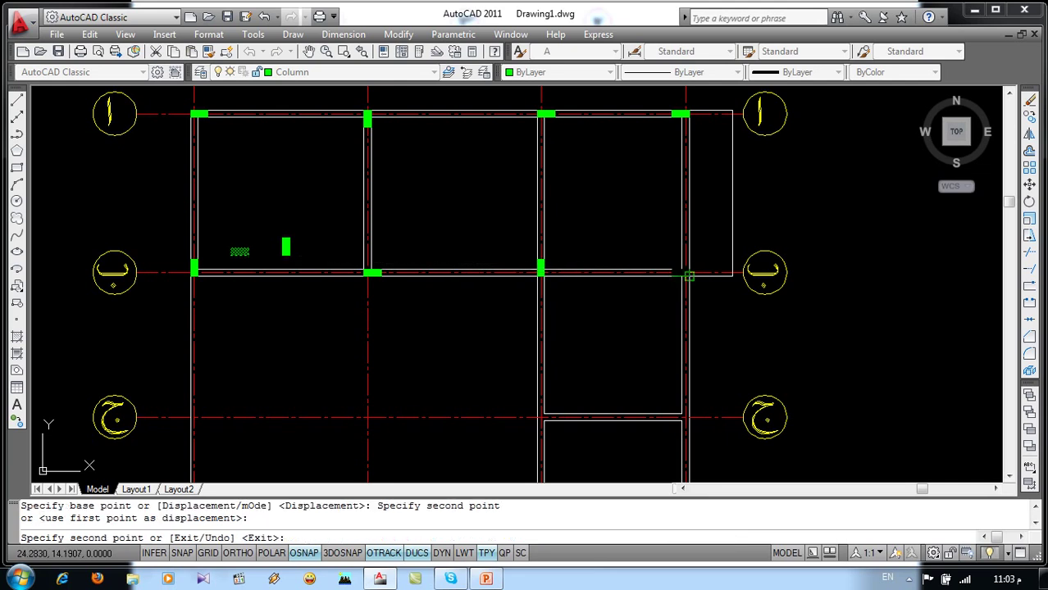
{"action": "key", "text": "Return"}
{"action": "mouse_move", "coordinate": [626, 326]}
{"action": "middle_mouse_down"}
{"action": "mouse_move", "coordinate": [597, 295]}
{"action": "mouse_move", "coordinate": [585, 222]}
{"action": "middle_mouse_up"}
{"action": "left_click", "coordinate": [489, 580]}
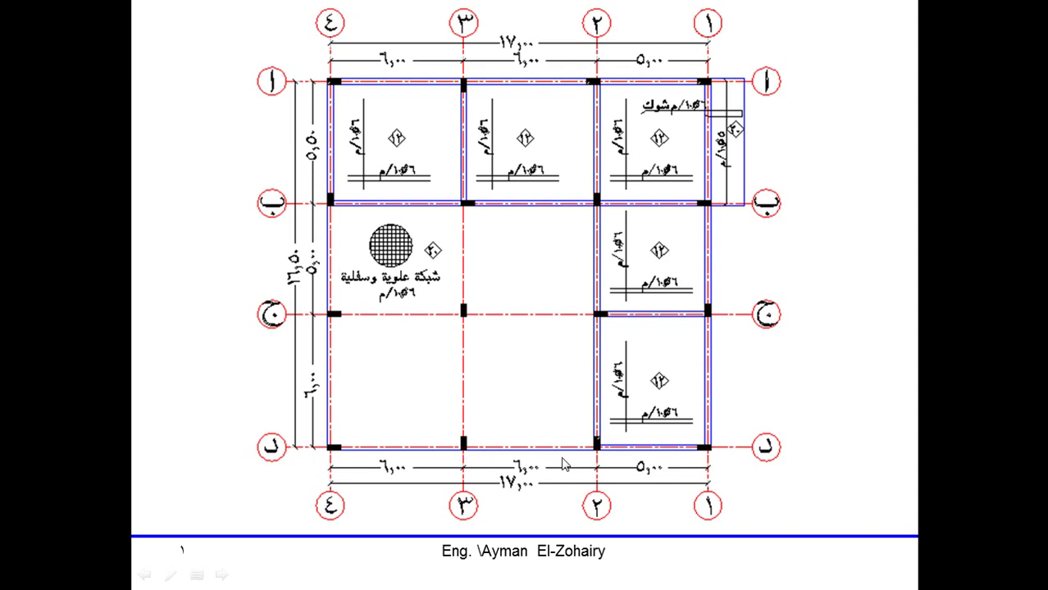
Move the two template columns down into the lower panel
{"action": "key", "text": "alt+Tab"}
{"action": "mouse_move", "coordinate": [562, 438]}
{"action": "middle_mouse_down"}
{"action": "mouse_move", "coordinate": [604, 260]}
{"action": "mouse_move", "coordinate": [486, 306]}
{"action": "mouse_move", "coordinate": [496, 293]}
{"action": "middle_mouse_up"}
{"action": "key", "text": "Return"}
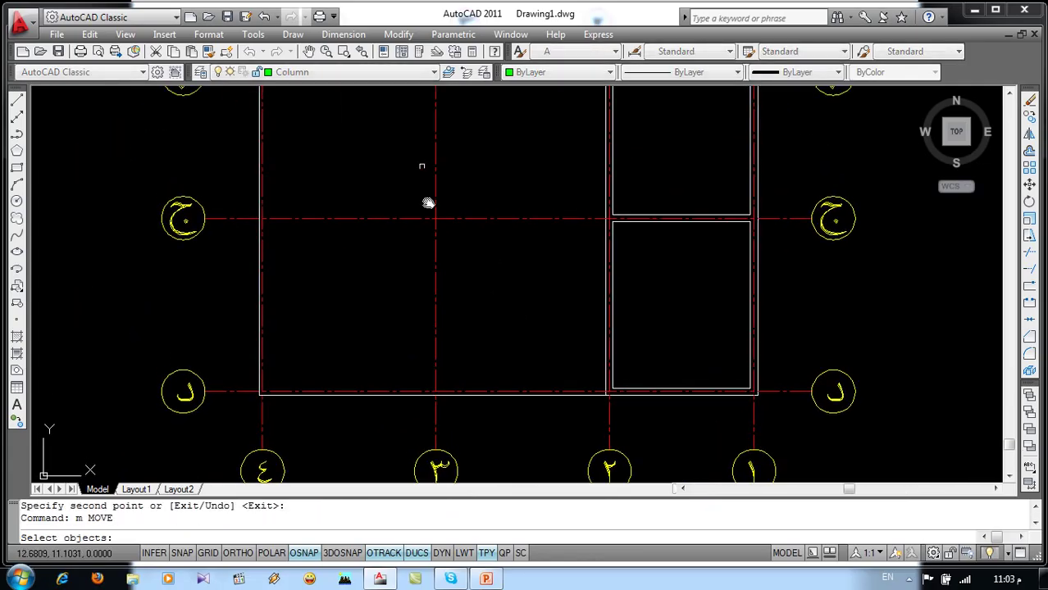
{"action": "middle_click_drag", "start_coordinate": [428, 201], "coordinate": [448, 327]}
{"action": "left_click", "coordinate": [418, 156]}
{"action": "left_click", "coordinate": [328, 180]}
{"action": "key", "text": "Return"}
{"action": "left_click", "coordinate": [342, 175]}
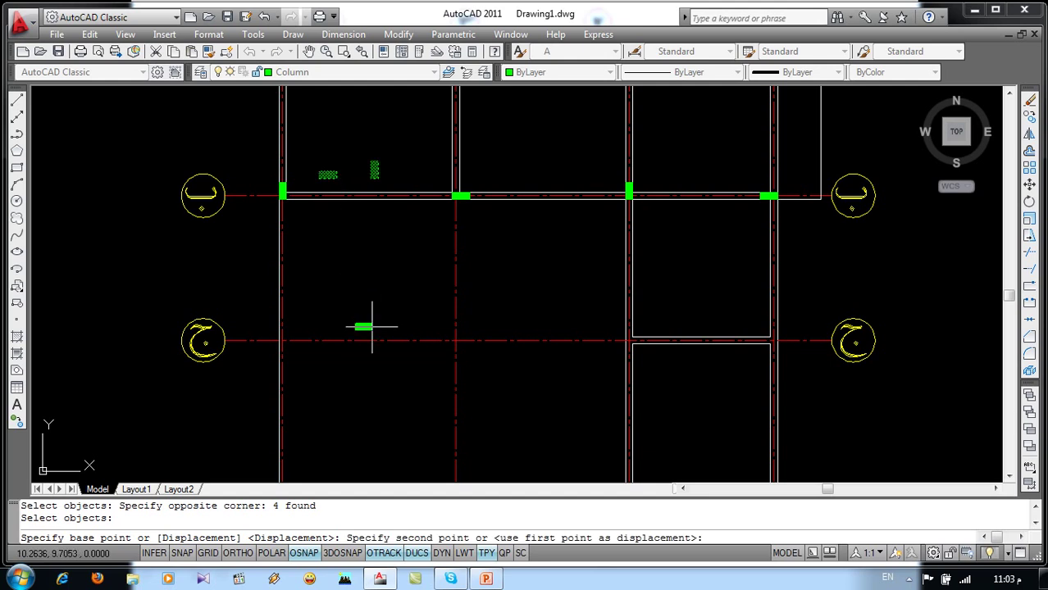
{"action": "left_click", "coordinate": [377, 386]}
{"action": "middle_click_drag", "start_coordinate": [403, 406], "coordinate": [428, 257]}
{"action": "type", "text": "co"}
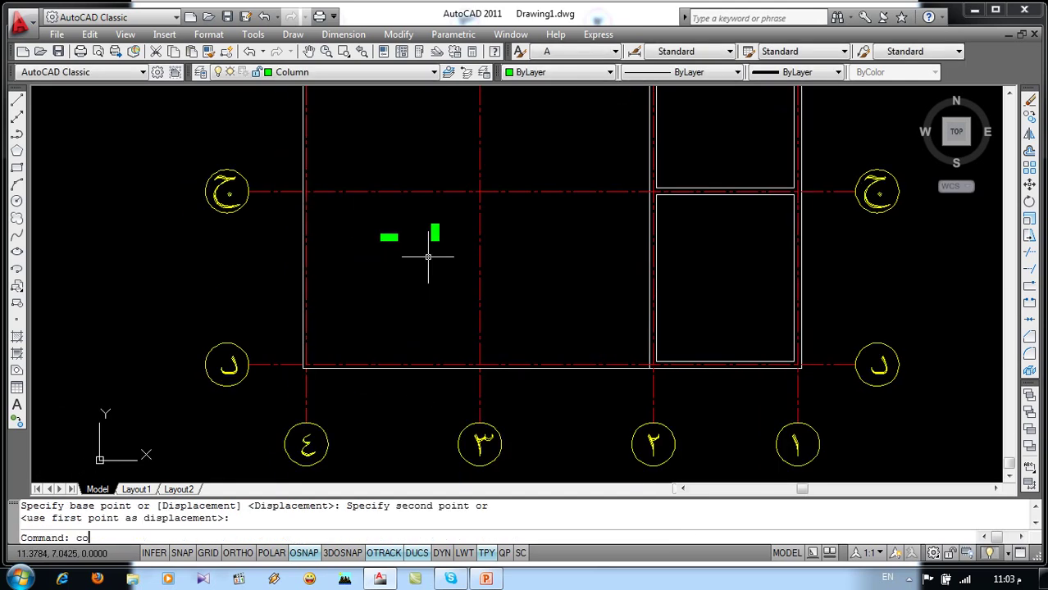
Copy the horizontal column to row ل on grid 4
{"action": "key", "text": "Return"}
{"action": "left_click", "coordinate": [397, 270]}
{"action": "left_click", "coordinate": [352, 217]}
{"action": "key", "text": "Return"}
{"action": "left_click", "coordinate": [380, 242]}
{"action": "left_click", "coordinate": [304, 365]}
{"action": "key", "text": "Return"}
Copy the vertical column to row ل on grid 3
{"action": "key", "text": "Return"}
{"action": "left_click", "coordinate": [439, 212]}
{"action": "left_click", "coordinate": [419, 245]}
{"action": "key", "text": "Return"}
{"action": "left_click", "coordinate": [435, 242]}
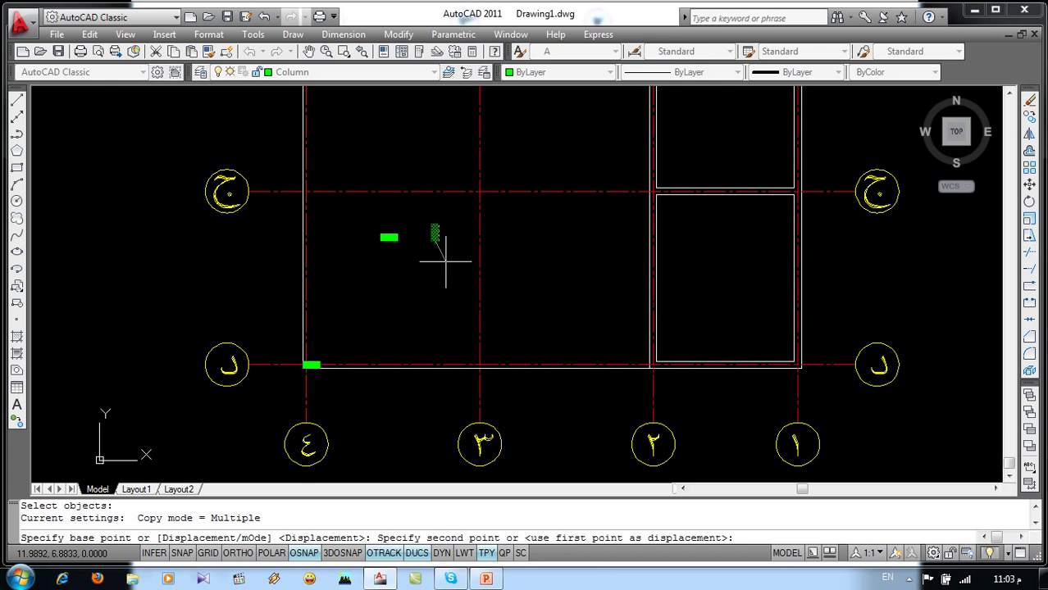
{"action": "left_click", "coordinate": [480, 357]}
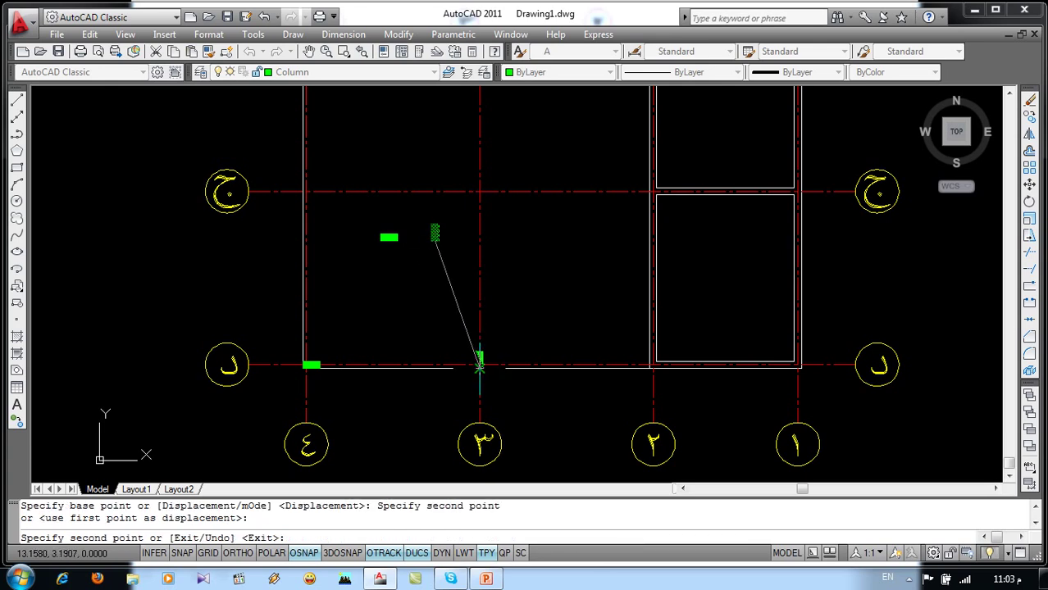
{"action": "key", "text": "Return"}
Copy the vertical column to row ل on grid 2
{"action": "key", "text": "Return"}
{"action": "left_click", "coordinate": [443, 210]}
{"action": "left_click", "coordinate": [422, 272]}
{"action": "key", "text": "Return"}
{"action": "left_click", "coordinate": [435, 241]}
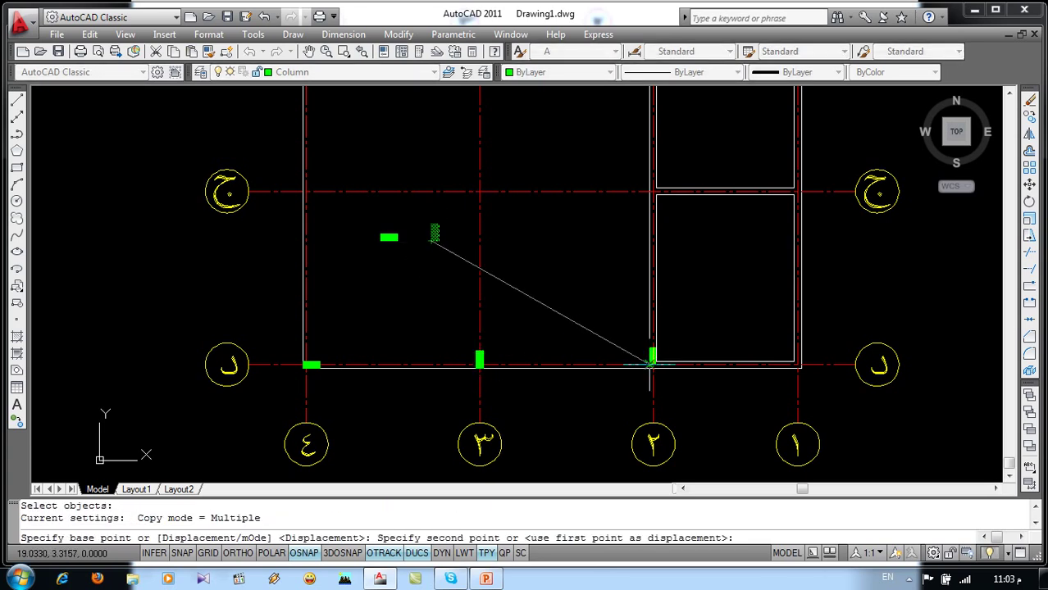
{"action": "left_click", "coordinate": [652, 361]}
{"action": "key", "text": "Return"}
Copy the horizontal column to the grid 1/ل corner, then show the slab plan slide
{"action": "key", "text": "Return"}
{"action": "left_click", "coordinate": [341, 221]}
{"action": "left_click", "coordinate": [417, 275]}
{"action": "key", "text": "Return"}
{"action": "left_click", "coordinate": [389, 239]}
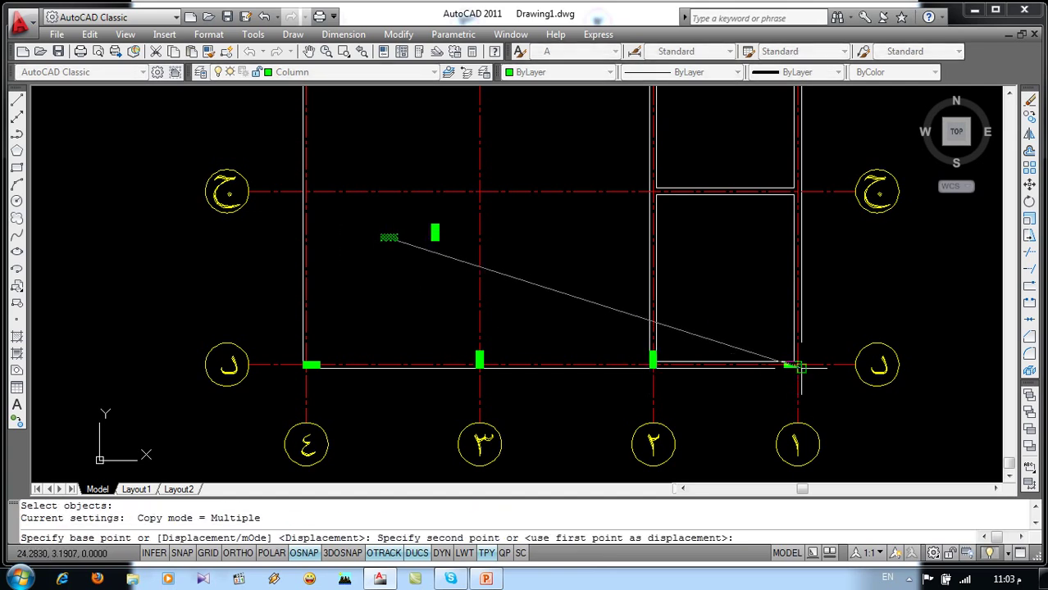
{"action": "left_click", "coordinate": [794, 367]}
{"action": "key", "text": "Return"}
{"action": "scroll", "coordinate": [674, 398], "scroll_direction": "up", "scroll_amount": 2}
{"action": "scroll", "coordinate": [473, 419], "scroll_direction": "down", "scroll_amount": 2}
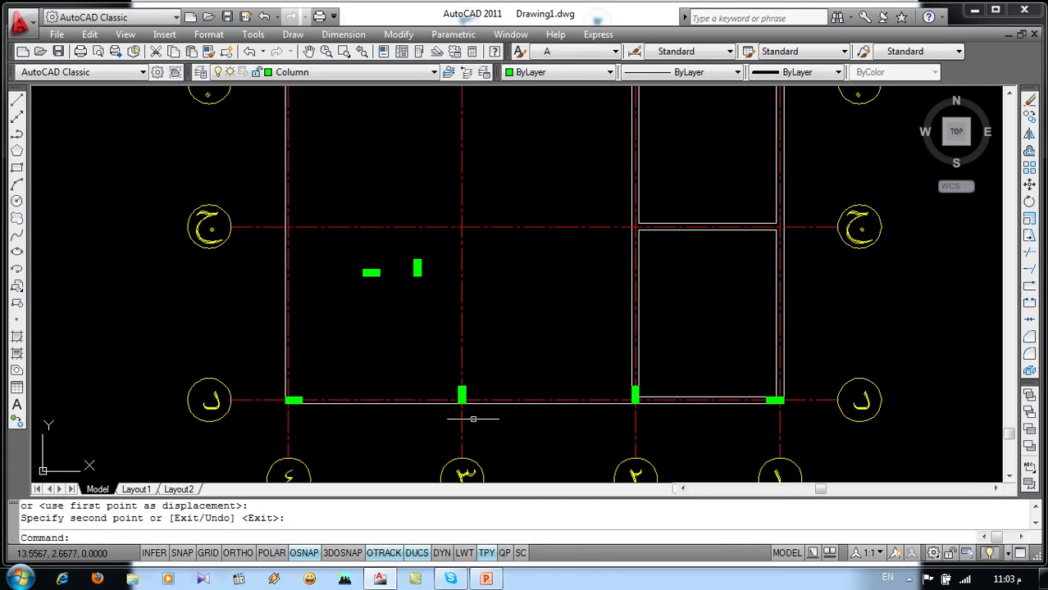
{"action": "left_click", "coordinate": [487, 580]}
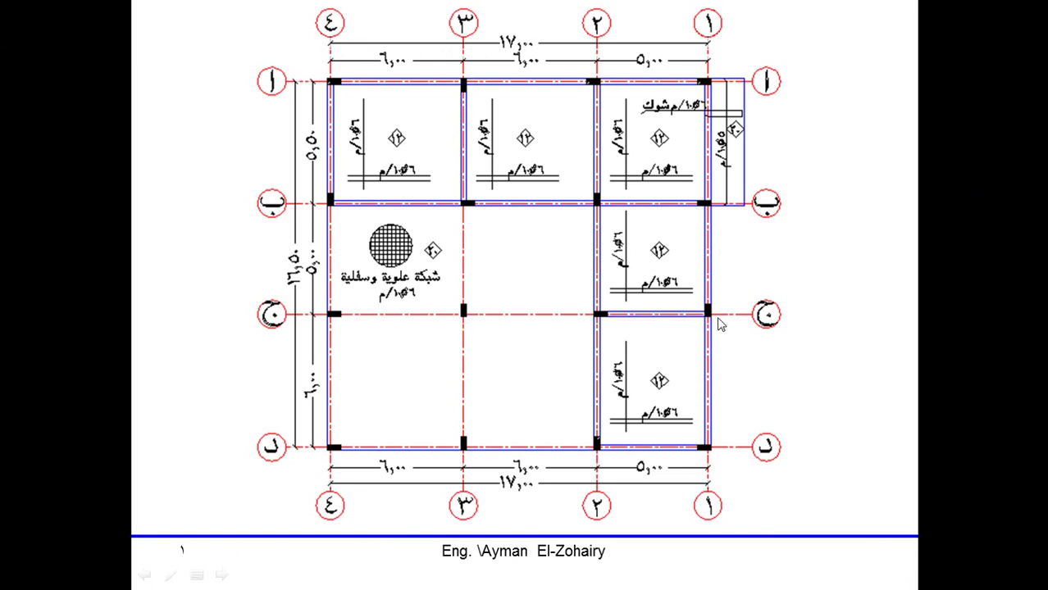
Copy a column onto the left grid ج intersection
{"action": "key", "text": "alt+Tab"}
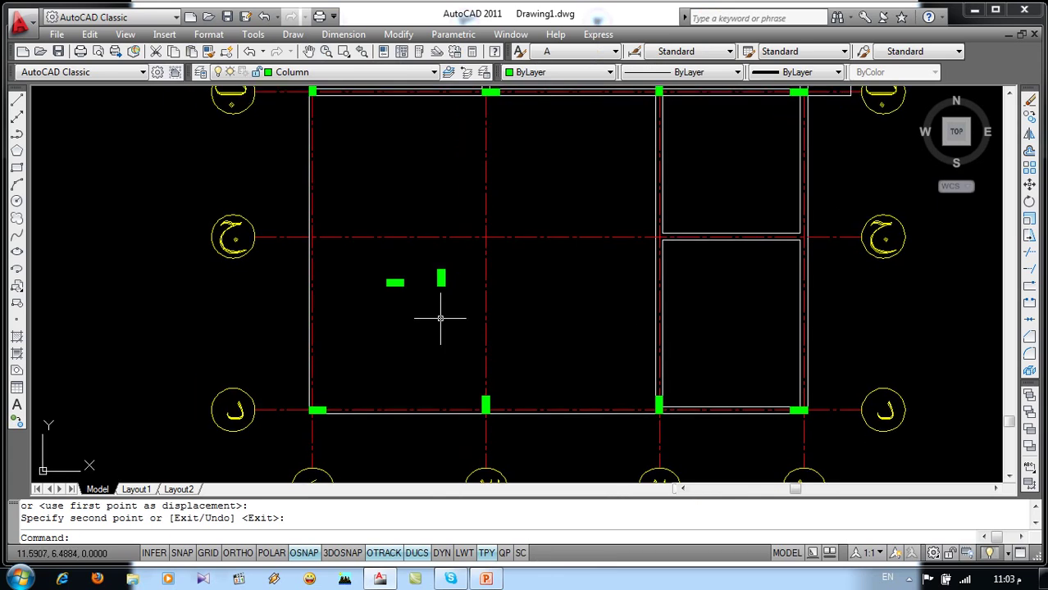
{"action": "key", "text": "Return"}
{"action": "left_click", "coordinate": [418, 301]}
{"action": "left_click", "coordinate": [374, 272]}
{"action": "key", "text": "Return"}
{"action": "left_click", "coordinate": [386, 285]}
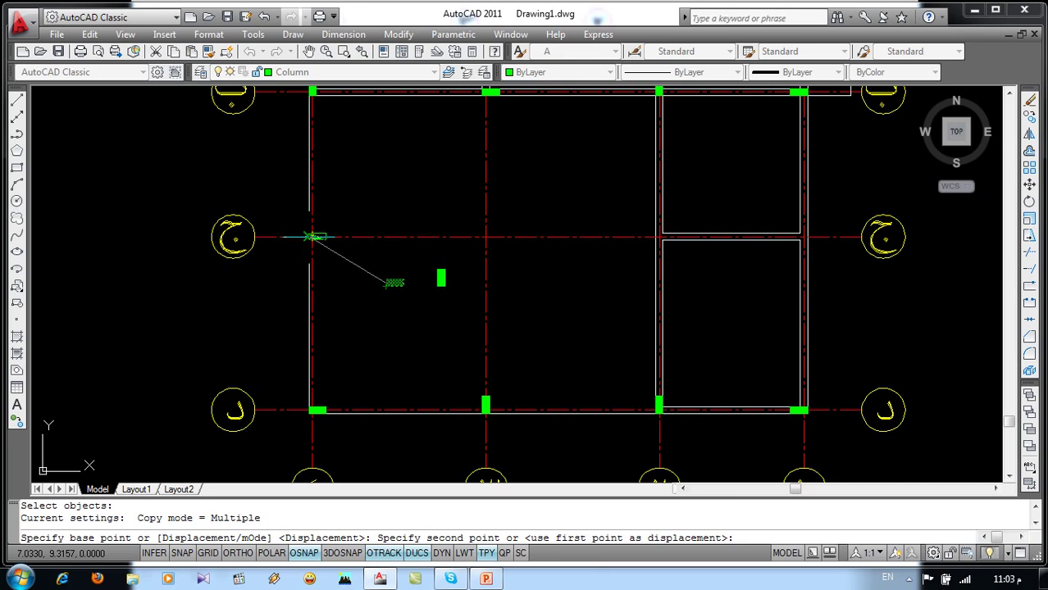
{"action": "left_click", "coordinate": [311, 237]}
{"action": "key", "text": "Return"}
Copy another column to the next grid intersection further right
{"action": "key", "text": "Return"}
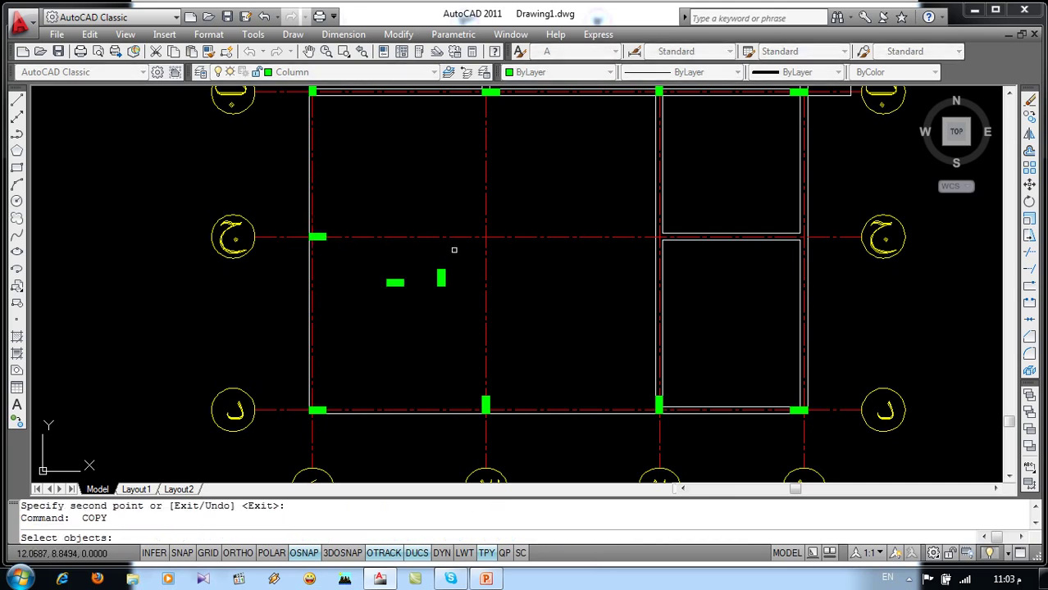
{"action": "left_click", "coordinate": [424, 253]}
{"action": "left_click", "coordinate": [353, 295]}
{"action": "key", "text": "Return"}
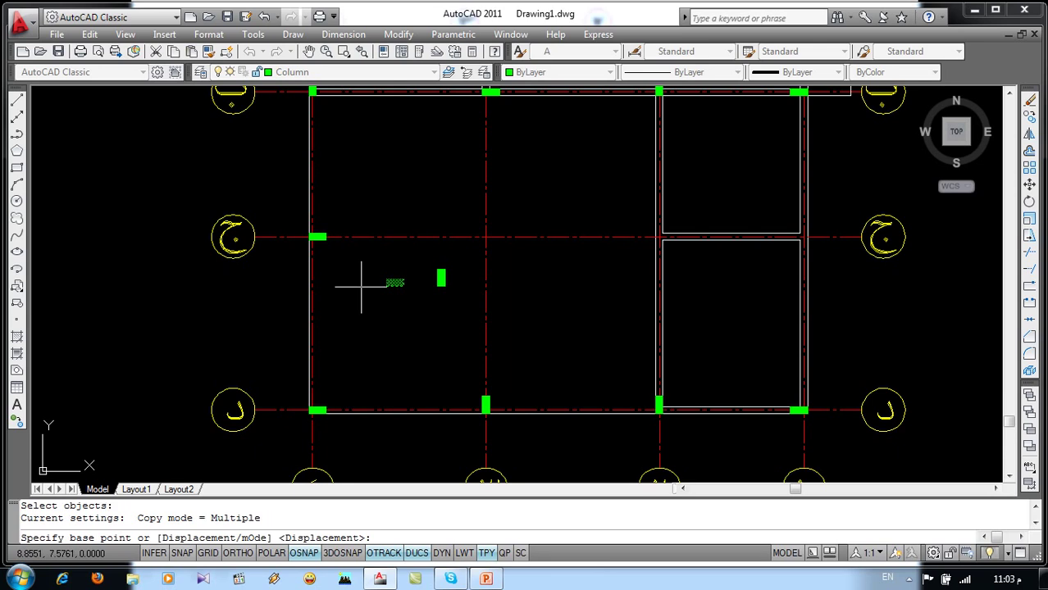
{"action": "scroll", "coordinate": [361, 285], "scroll_direction": "up", "scroll_amount": 3}
{"action": "left_click", "coordinate": [438, 283]}
{"action": "middle_click_drag", "start_coordinate": [829, 269], "coordinate": [639, 354]}
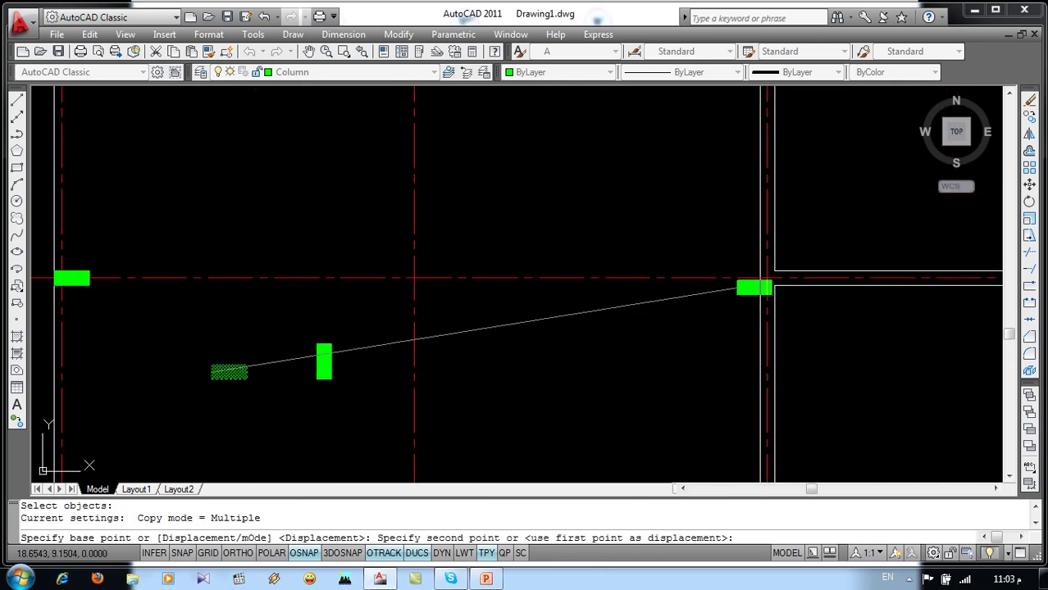
{"action": "left_click", "coordinate": [766, 280]}
{"action": "scroll", "coordinate": [585, 292], "scroll_direction": "down", "scroll_amount": 3}
{"action": "scroll", "coordinate": [543, 293], "scroll_direction": "down", "scroll_amount": 3}
{"action": "key", "text": "Return"}
{"action": "scroll", "coordinate": [597, 293], "scroll_direction": "up", "scroll_amount": 4}
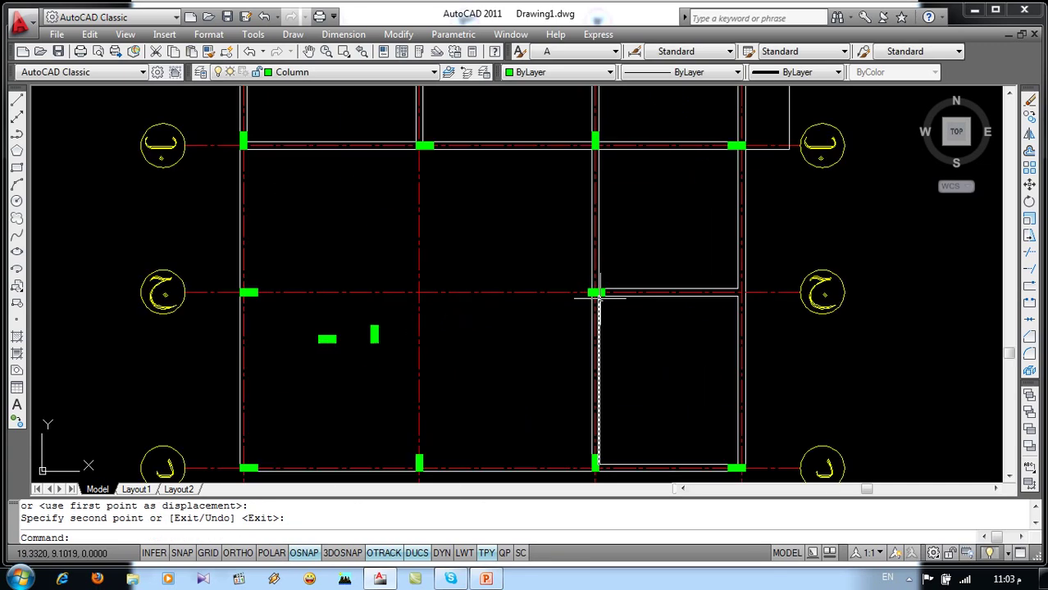
{"action": "scroll", "coordinate": [600, 299], "scroll_direction": "up", "scroll_amount": 3}
Shift a column slightly right so it sits on the wall line
{"action": "key", "text": "Return"}
{"action": "left_click", "coordinate": [563, 246]}
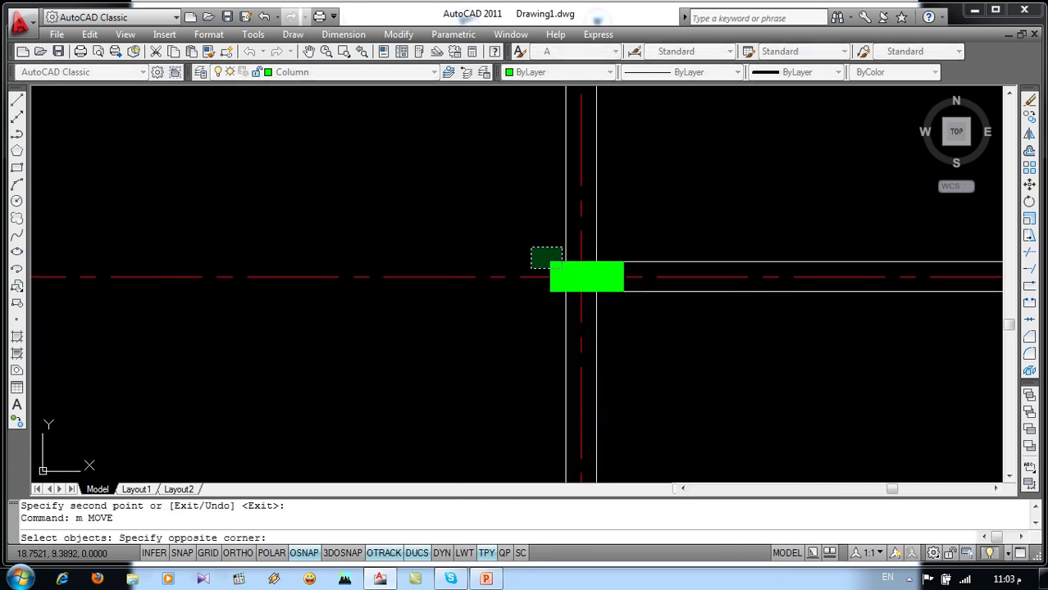
{"action": "left_click", "coordinate": [530, 270]}
{"action": "key", "text": "Return"}
{"action": "left_click", "coordinate": [551, 277]}
{"action": "left_click", "coordinate": [566, 277]}
{"action": "scroll", "coordinate": [566, 277], "scroll_direction": "down", "scroll_amount": 5}
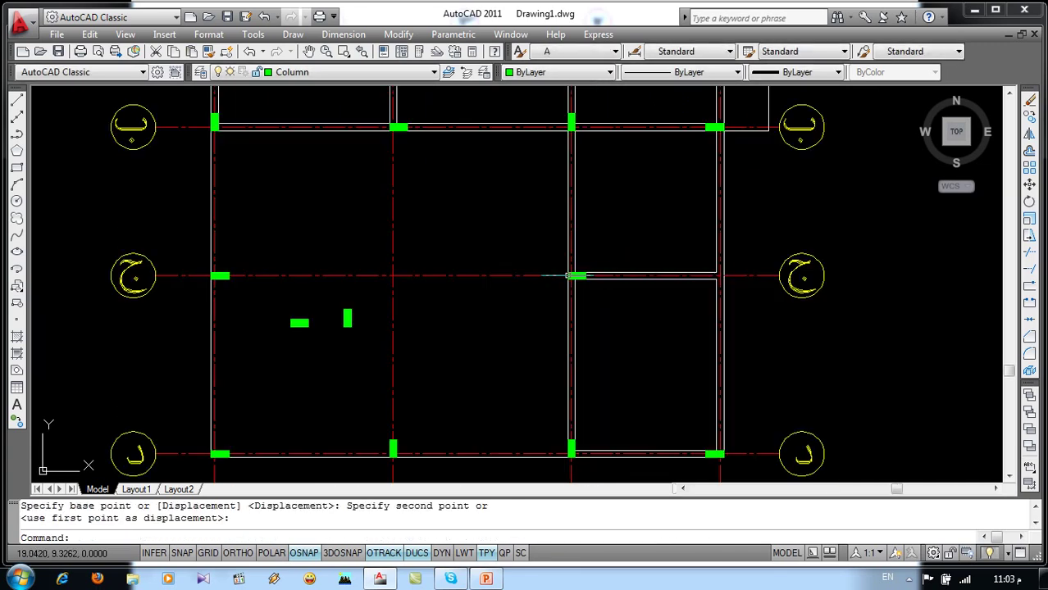
{"action": "middle_click_drag", "start_coordinate": [465, 225], "coordinate": [588, 288]}
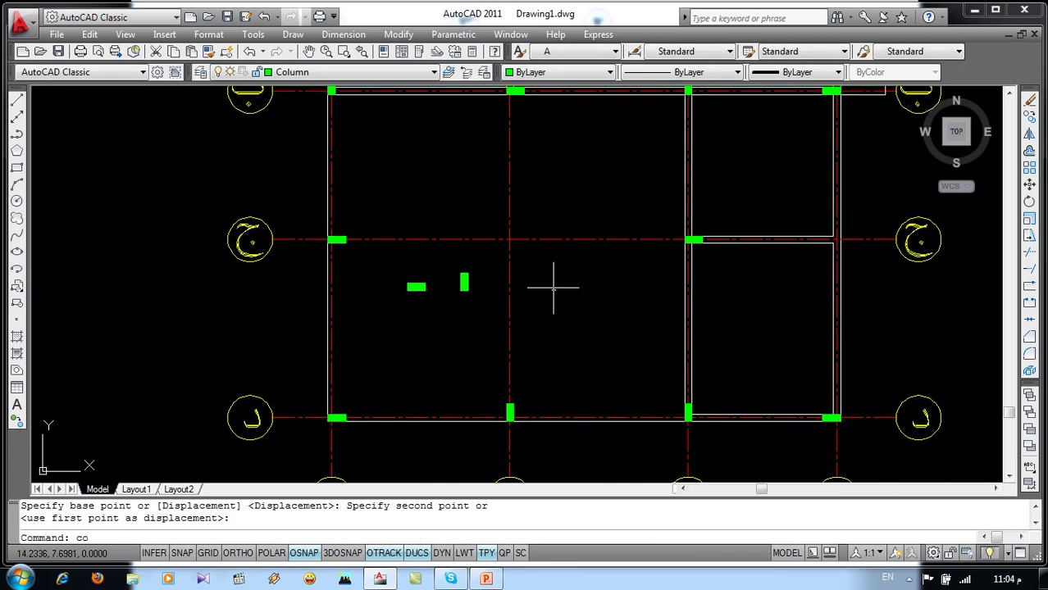
Copy a column to the right wall intersection
{"action": "key", "text": "Return"}
{"action": "left_click", "coordinate": [479, 259]}
{"action": "left_click", "coordinate": [431, 316]}
{"action": "key", "text": "Return"}
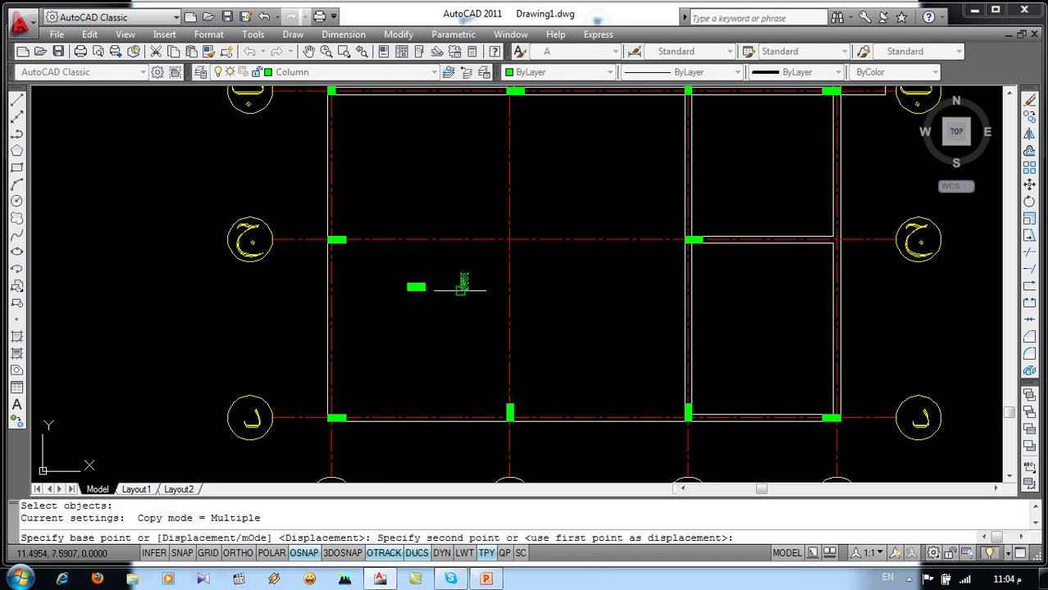
{"action": "left_click", "coordinate": [836, 238]}
{"action": "key", "text": "Return"}
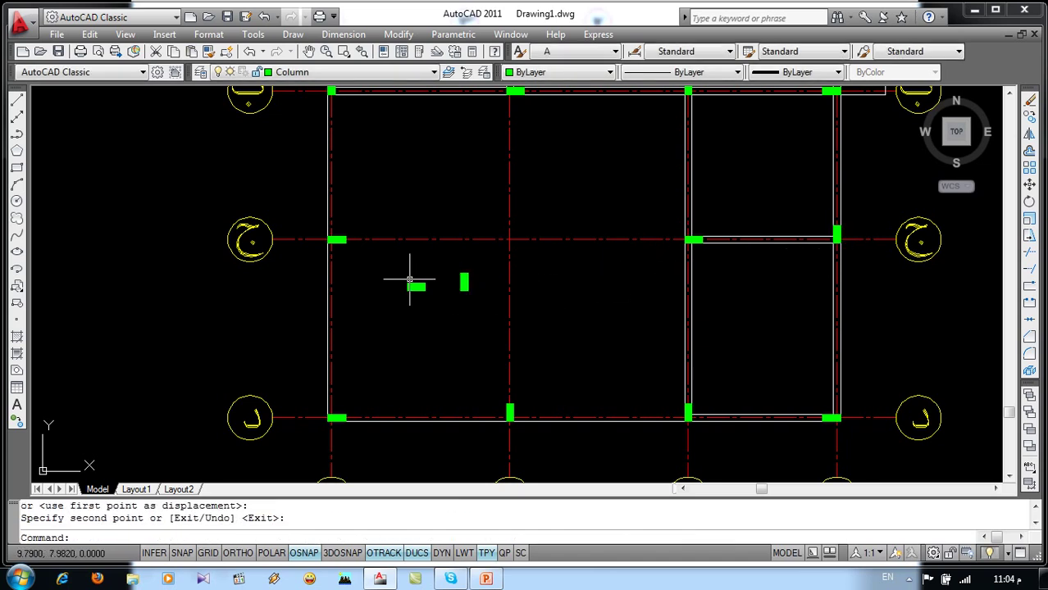
{"action": "type", "text": "l"}
Draw a temporary guide line and copy a column onto the remaining grid ج intersection
{"action": "key", "text": "Return"}
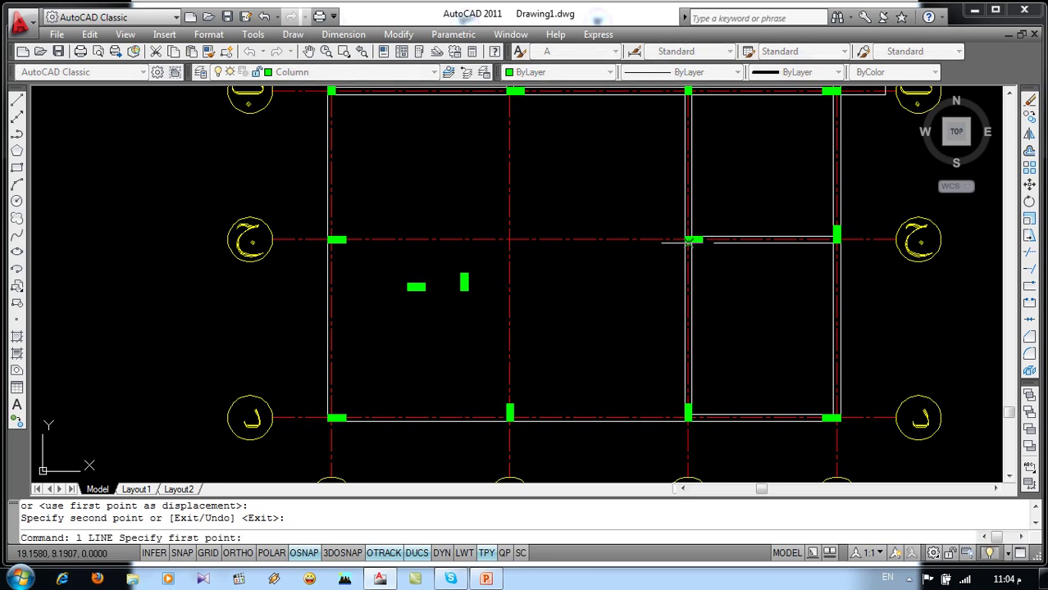
{"action": "left_click", "coordinate": [688, 240]}
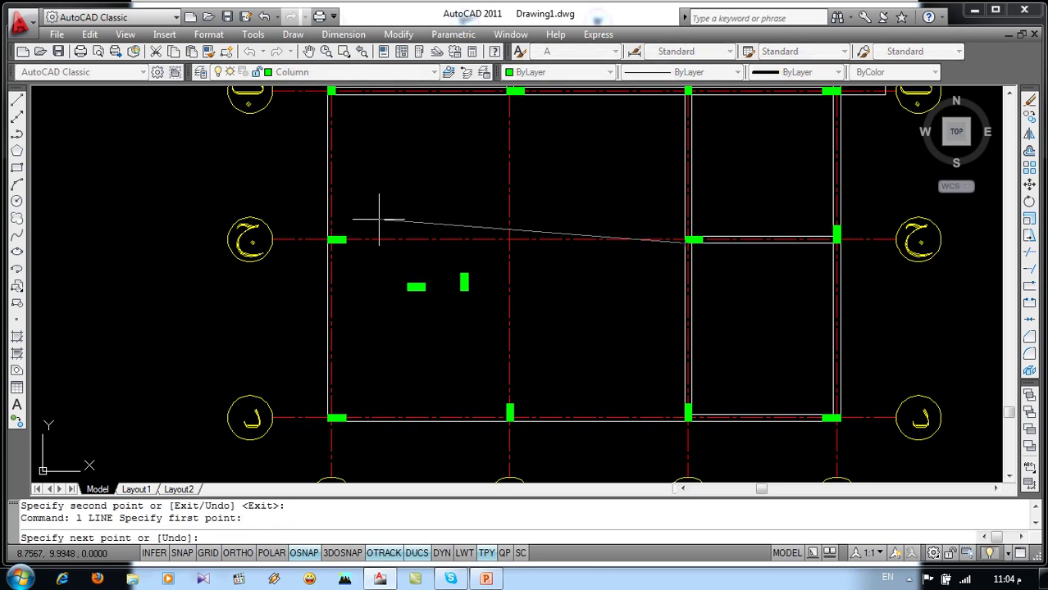
{"action": "left_click", "coordinate": [336, 240]}
{"action": "key", "text": "Return"}
{"action": "type", "text": "o"}
{"action": "key", "text": "Return"}
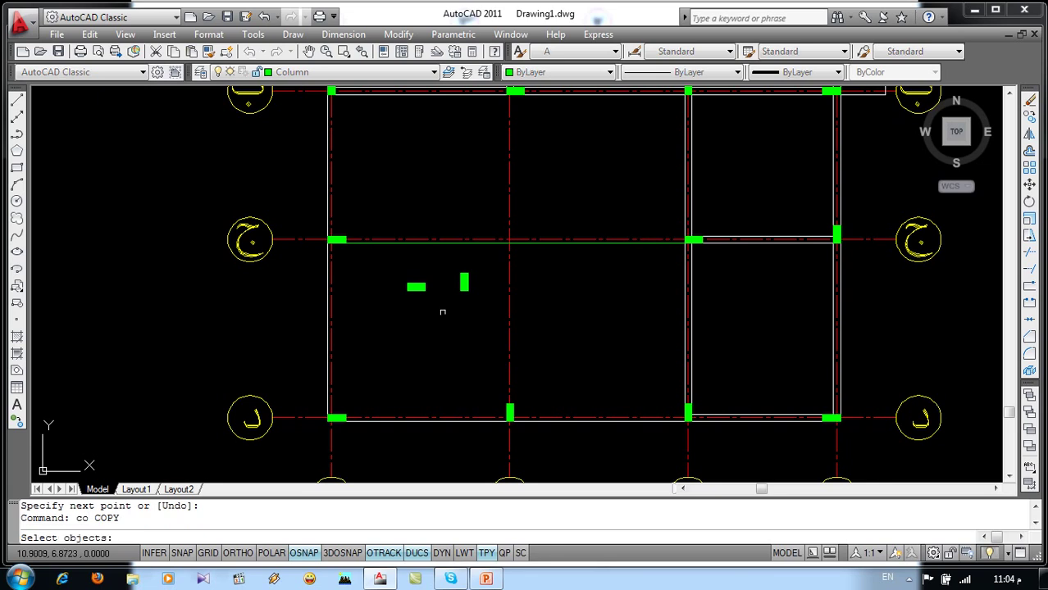
{"action": "left_click", "coordinate": [443, 303]}
{"action": "left_click", "coordinate": [473, 267]}
{"action": "key", "text": "Return"}
{"action": "left_click", "coordinate": [462, 287]}
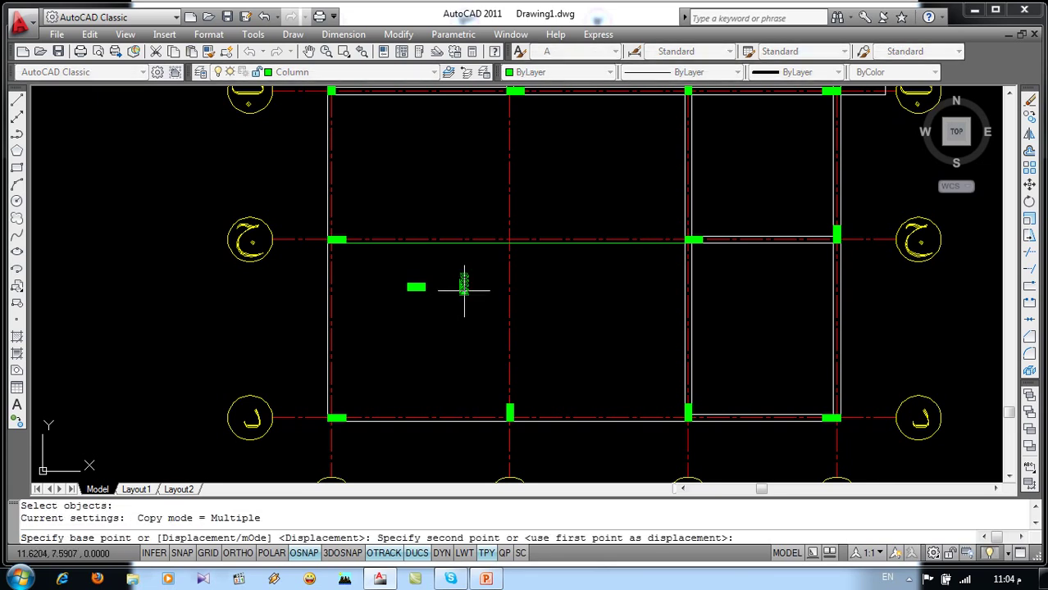
{"action": "scroll", "coordinate": [468, 287], "scroll_direction": "up", "scroll_amount": 4}
{"action": "left_click", "coordinate": [498, 261]}
{"action": "key", "text": "Return"}
Delete the temporary guide line and the leftover loose column pieces
{"action": "left_click", "coordinate": [459, 260]}
{"action": "left_click", "coordinate": [429, 281]}
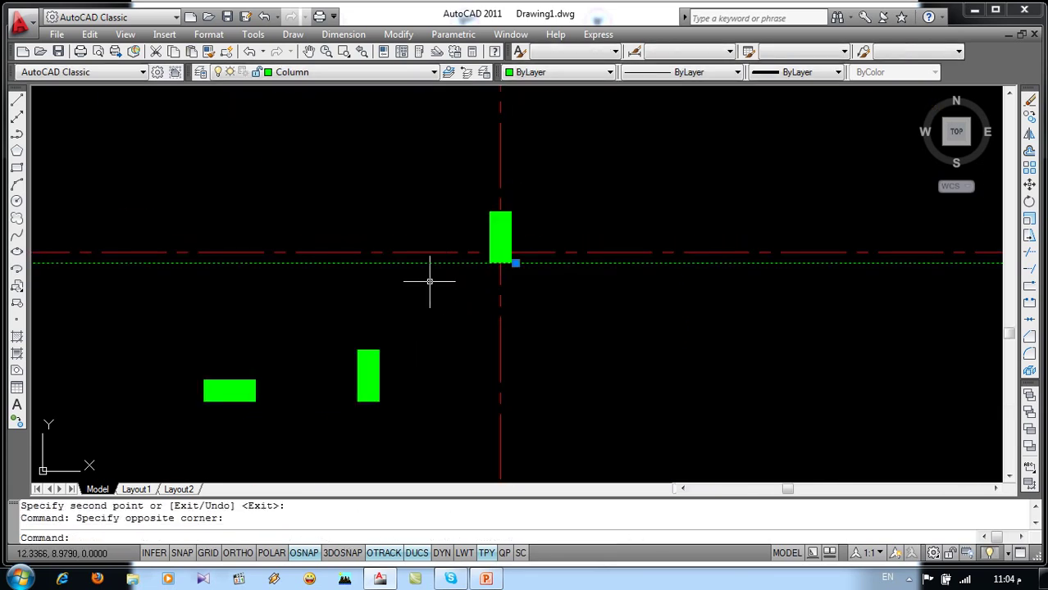
{"action": "key", "text": "Delete"}
{"action": "left_click", "coordinate": [208, 413]}
{"action": "key", "text": "Delete"}
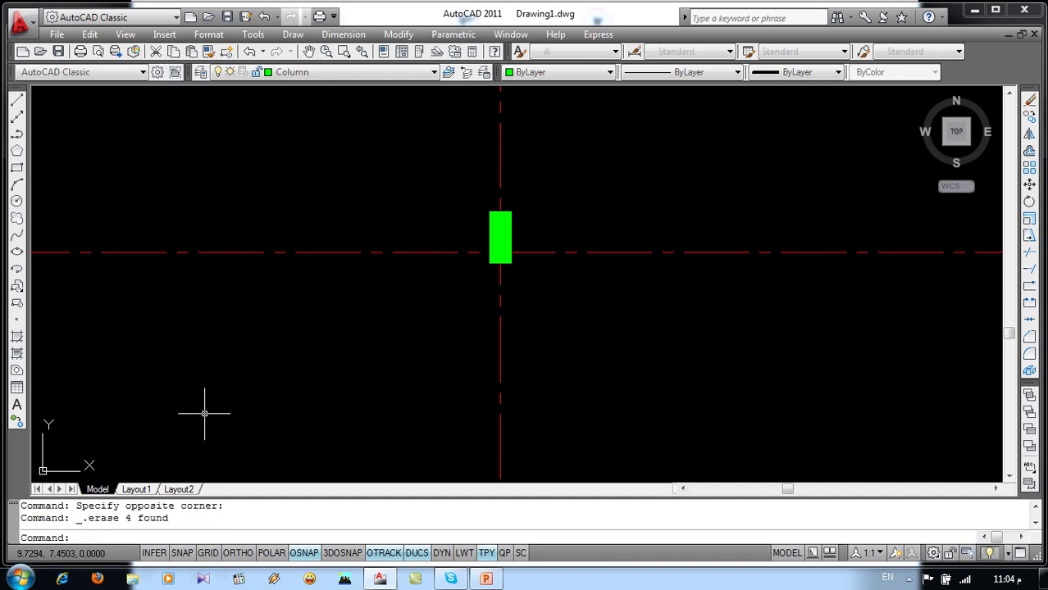
{"action": "scroll", "coordinate": [391, 293], "scroll_direction": "down", "scroll_amount": 3}
{"action": "scroll", "coordinate": [398, 293], "scroll_direction": "down", "scroll_amount": 2}
{"action": "scroll", "coordinate": [431, 368], "scroll_direction": "down", "scroll_amount": 2}
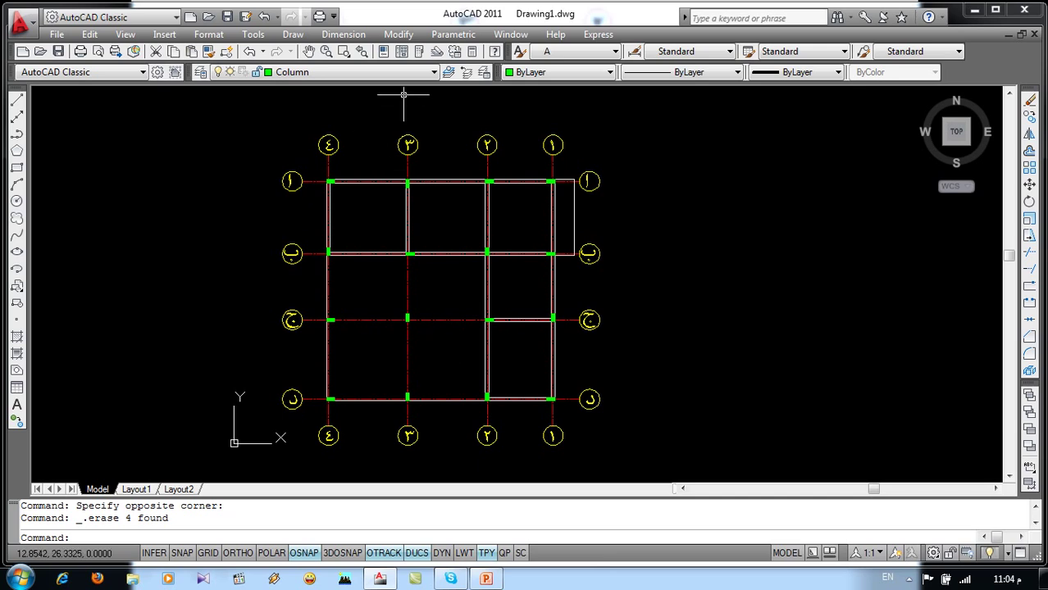
On layer Reinf., draw a vertical and a horizontal rebar across the top-left panel
{"action": "left_click", "coordinate": [420, 71]}
{"action": "left_click", "coordinate": [311, 160]}
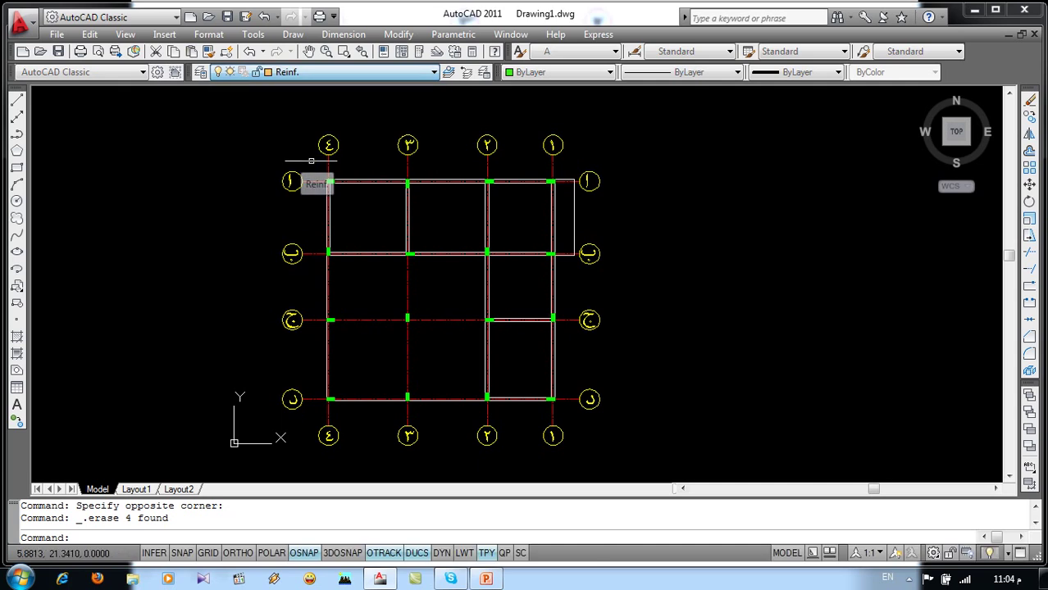
{"action": "type", "text": "l"}
{"action": "key", "text": "Return"}
{"action": "scroll", "coordinate": [360, 165], "scroll_direction": "up", "scroll_amount": 3}
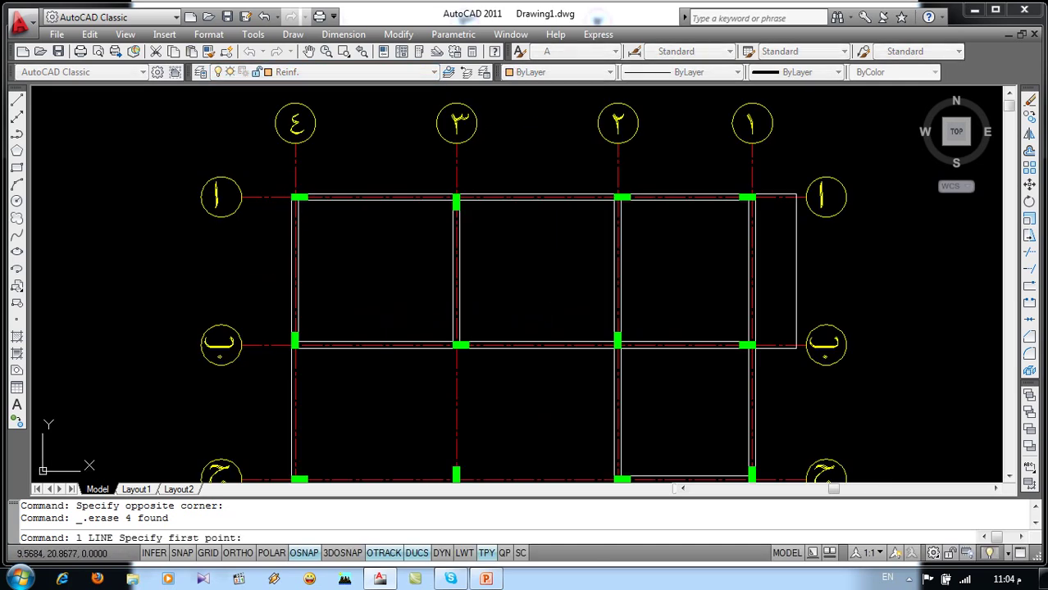
{"action": "left_click", "coordinate": [339, 216]}
{"action": "key", "text": "F8"}
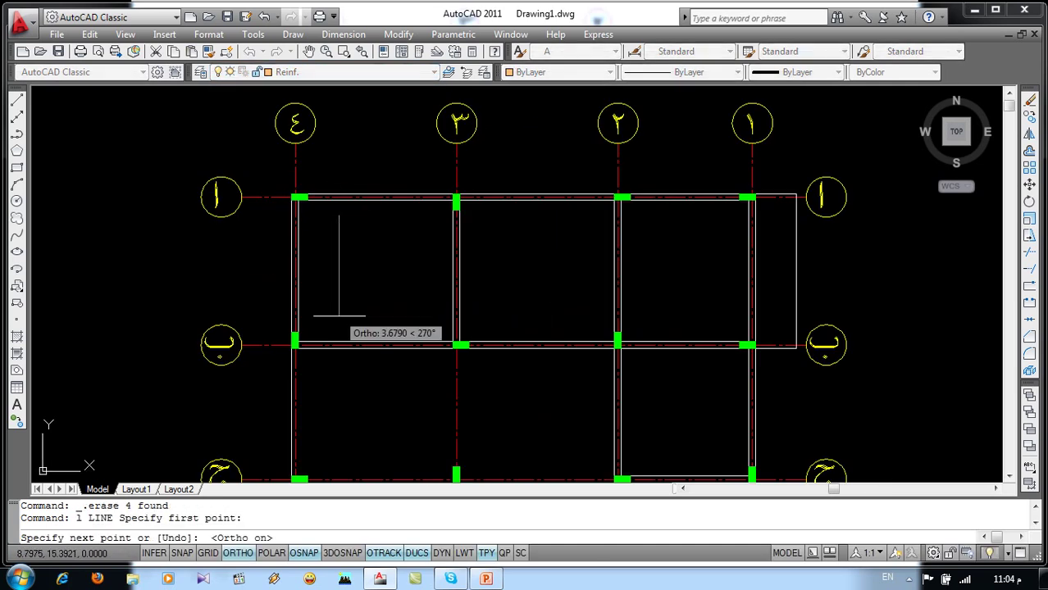
{"action": "left_click", "coordinate": [339, 325]}
{"action": "key", "text": "Return"}
{"action": "key", "text": "Return"}
{"action": "left_click", "coordinate": [313, 306]}
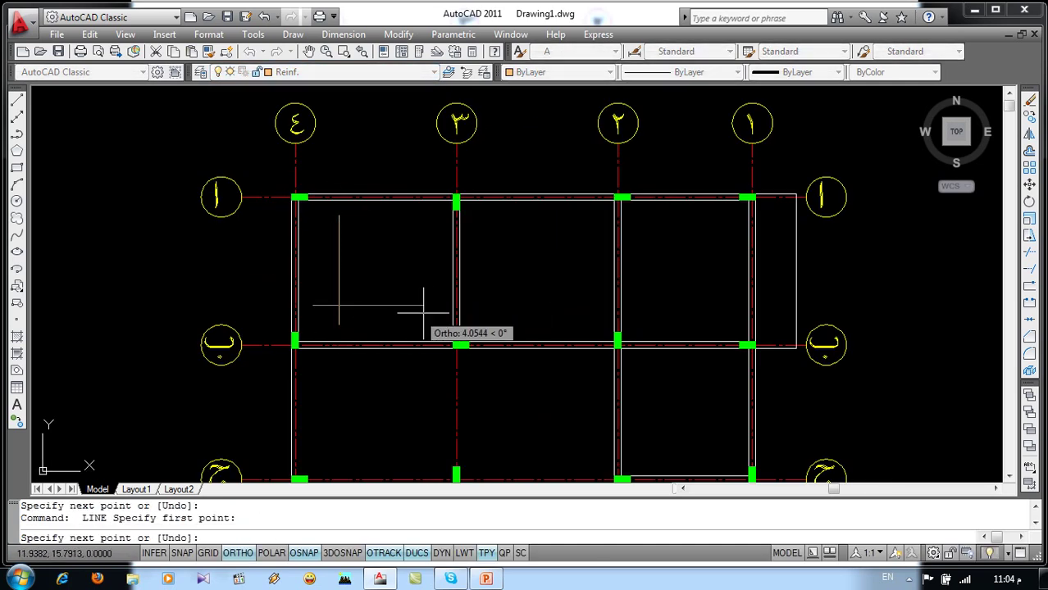
{"action": "left_click", "coordinate": [435, 310]}
{"action": "key", "text": "Return"}
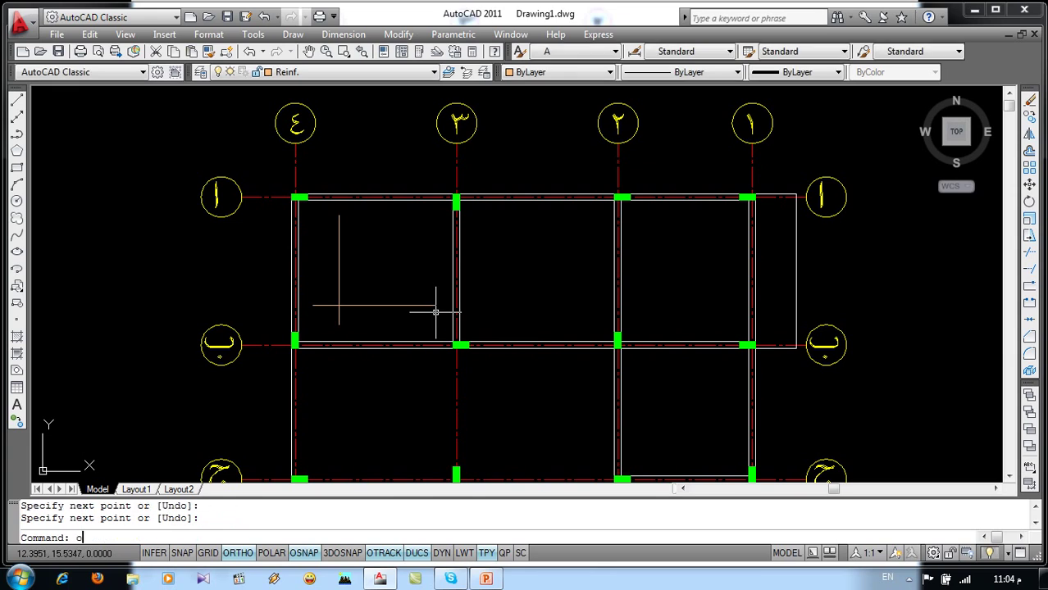
Offset the horizontal bottom bar upward to double it
{"action": "key", "text": "Return"}
{"action": "type", "text": ".1"}
{"action": "key", "text": "Return"}
{"action": "left_click", "coordinate": [425, 305]}
{"action": "left_click", "coordinate": [419, 271]}
{"action": "key", "text": "Return"}
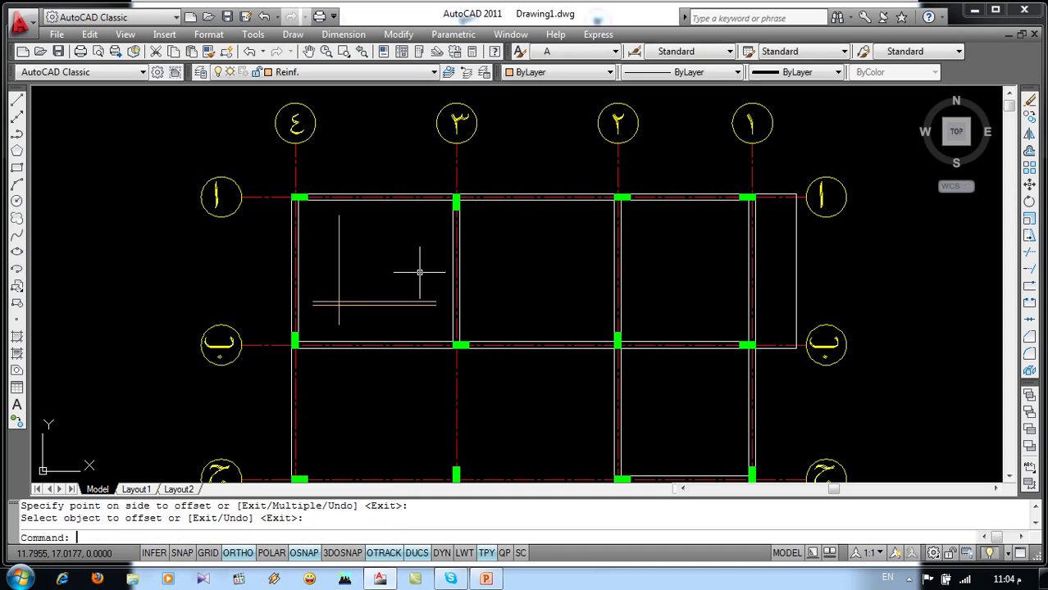
Start a single-line text label beside the bar with height 0.25 and rotation 0
{"action": "type", "text": "t"}
{"action": "key", "text": "Return"}
{"action": "left_click", "coordinate": [418, 276]}
{"action": "type", "text": ".25"}
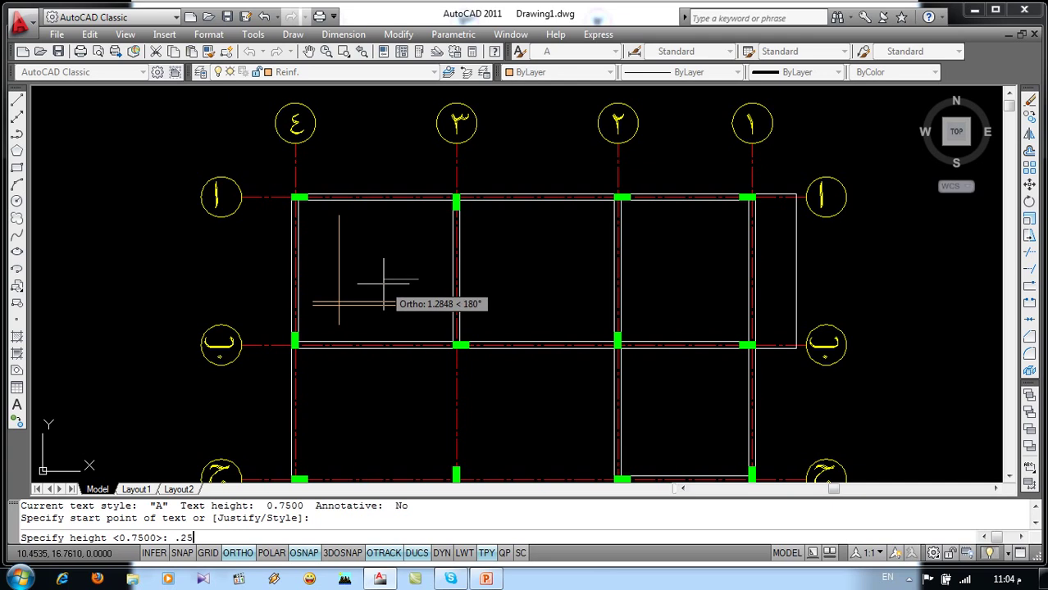
{"action": "key", "text": "Return"}
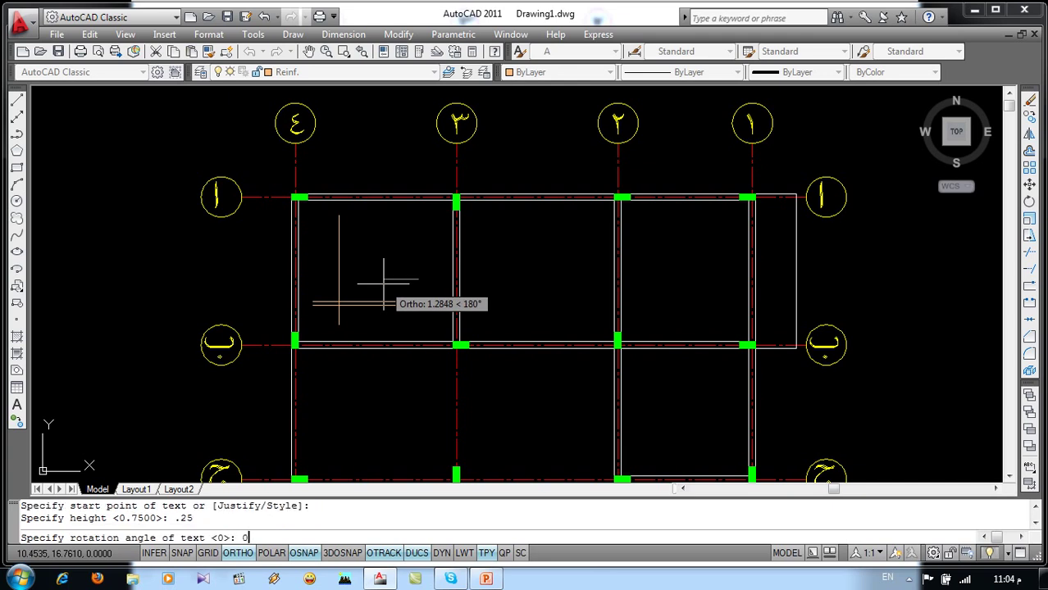
{"action": "key", "text": "Return"}
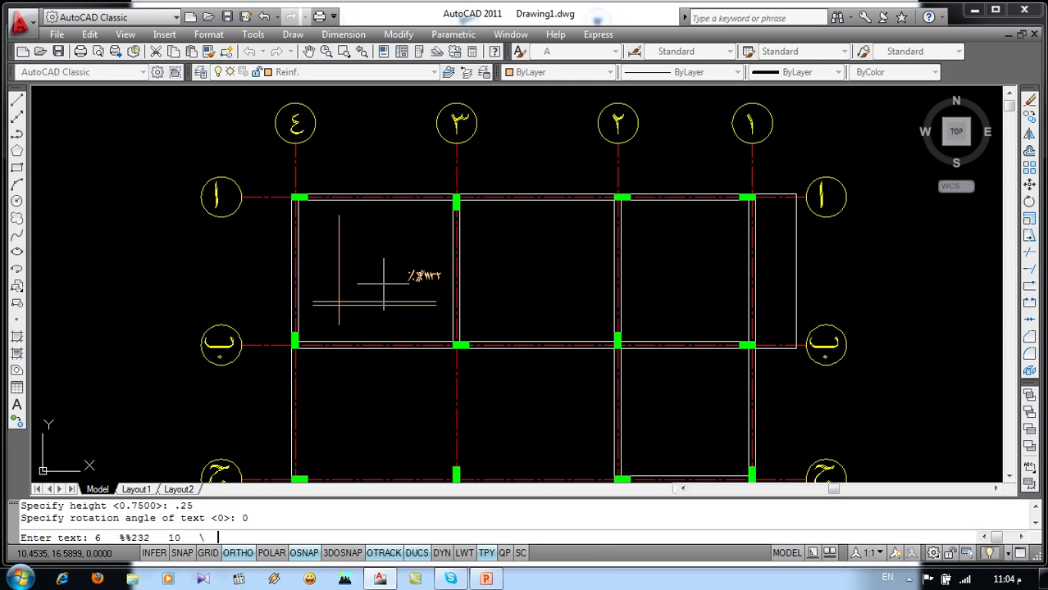
Finish the spacing label text and move it just above the horizontal bar
{"action": "key", "text": "Return"}
{"action": "key", "text": "Return"}
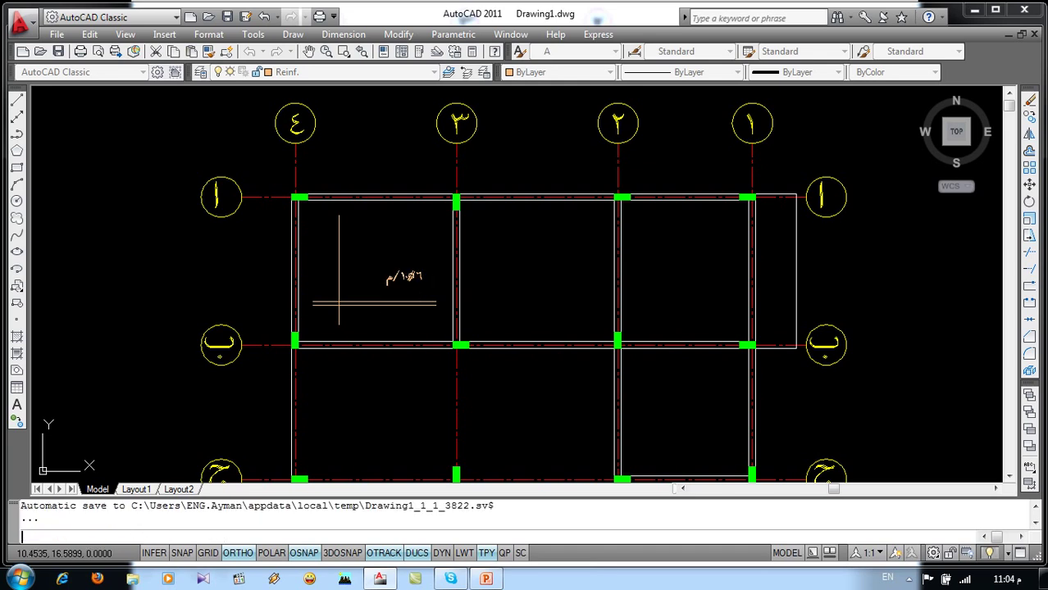
{"action": "type", "text": "m"}
{"action": "key", "text": "Return"}
{"action": "scroll", "coordinate": [383, 283], "scroll_direction": "up", "scroll_amount": 3}
{"action": "left_click_drag", "start_coordinate": [443, 267], "coordinate": [358, 297]}
{"action": "key", "text": "Return"}
{"action": "left_click", "coordinate": [415, 285]}
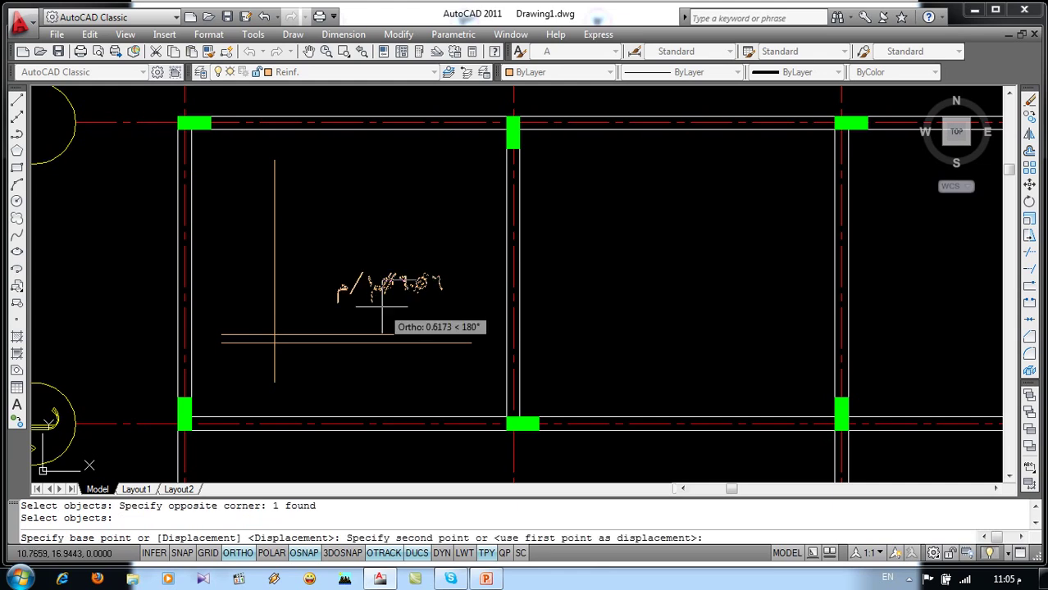
{"action": "key", "text": "F8"}
{"action": "left_click", "coordinate": [371, 317]}
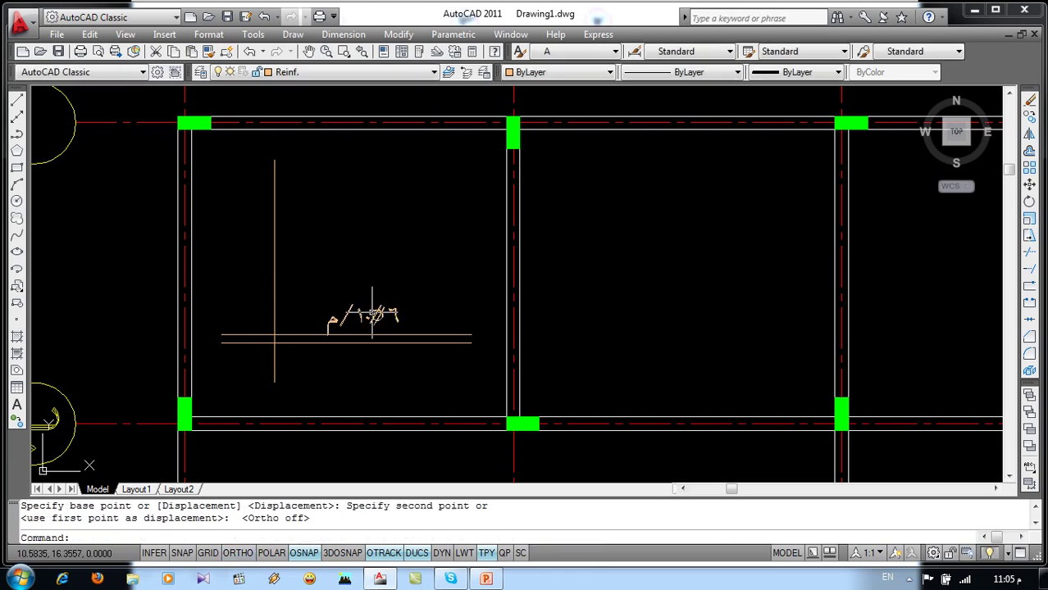
{"action": "type", "text": "co"}
Copy the spacing label higher up in the panel
{"action": "key", "text": "Return"}
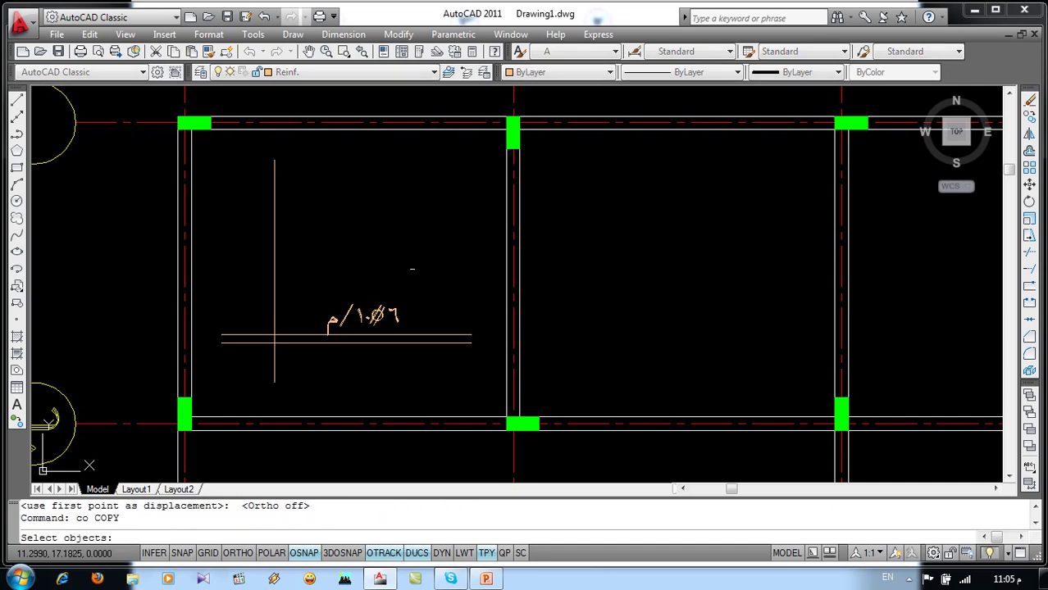
{"action": "left_click_drag", "start_coordinate": [412, 268], "coordinate": [357, 320]}
{"action": "key", "text": "Return"}
{"action": "left_click", "coordinate": [370, 316]}
{"action": "left_click", "coordinate": [377, 228]}
{"action": "key", "text": "Return"}
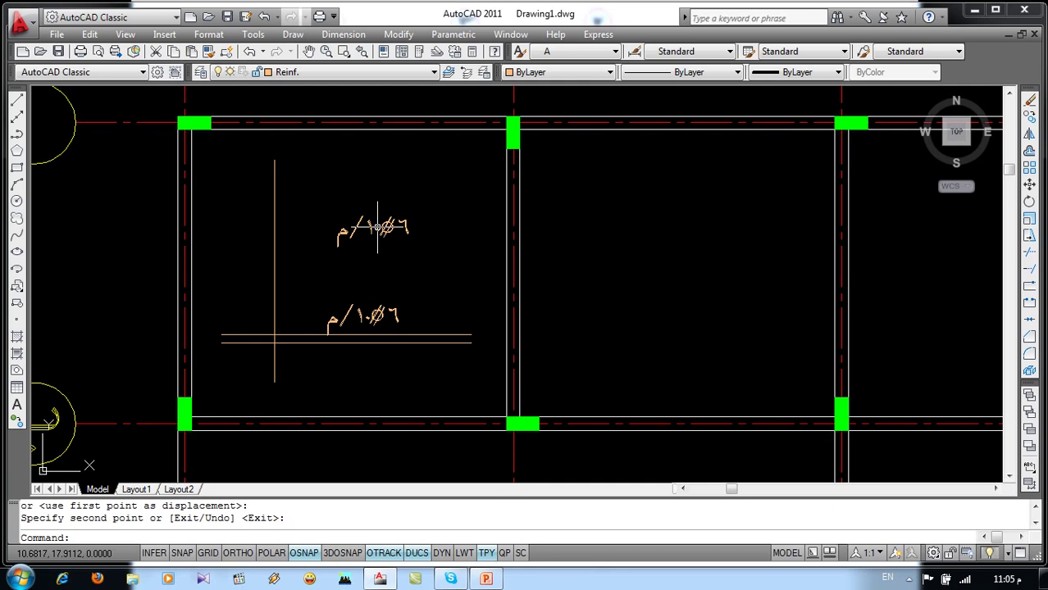
{"action": "type", "text": "ro"}
Rotate the upper label copy 90 degrees
{"action": "key", "text": "Return"}
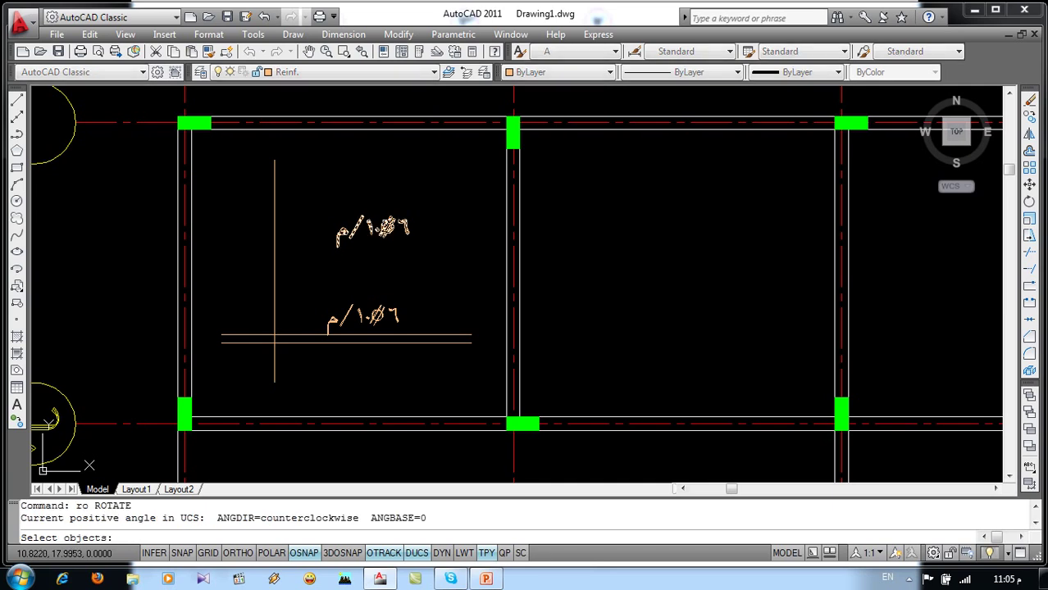
{"action": "left_click", "coordinate": [377, 228]}
{"action": "key", "text": "Return"}
{"action": "left_click", "coordinate": [378, 228]}
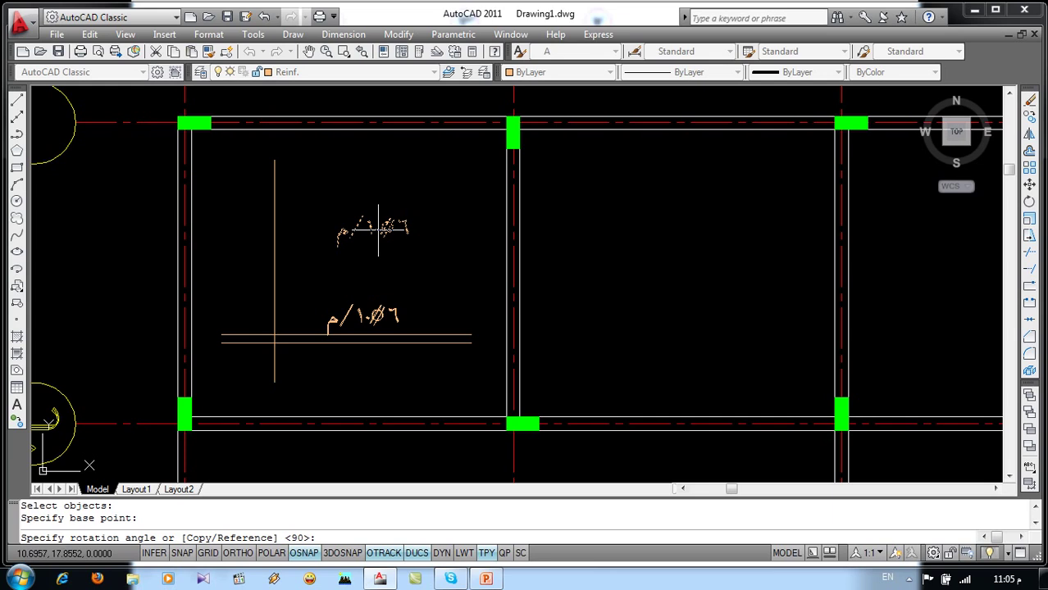
{"action": "type", "text": "90"}
{"action": "key", "text": "Return"}
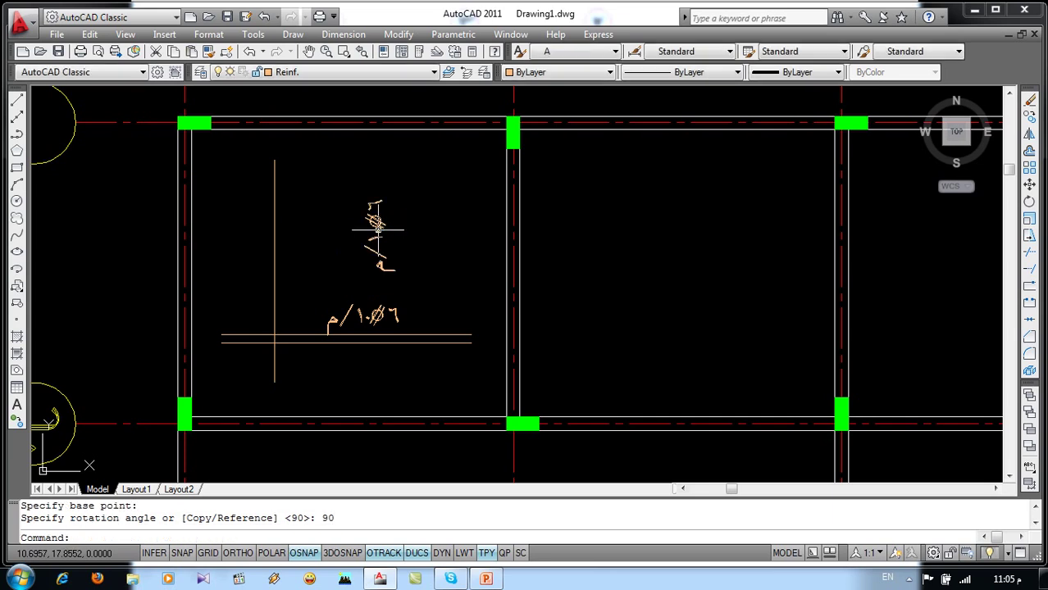
{"action": "type", "text": "m"}
Move the upright label beside the vertical bar
{"action": "key", "text": "Return"}
{"action": "left_click", "coordinate": [392, 215]}
{"action": "left_click", "coordinate": [346, 253]}
{"action": "key", "text": "Return"}
{"action": "left_click", "coordinate": [371, 240]}
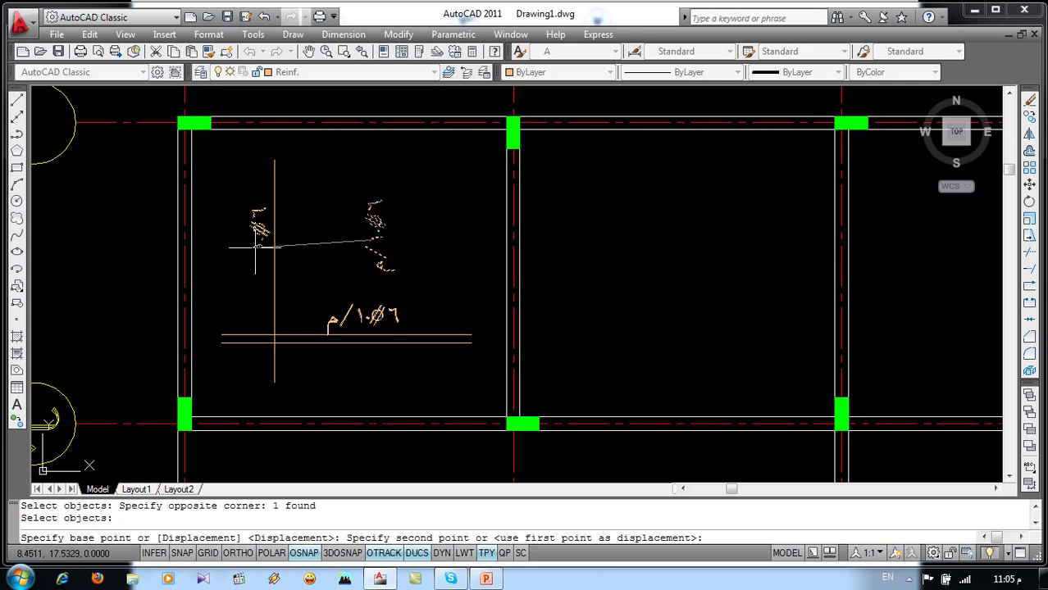
{"action": "left_click", "coordinate": [259, 246]}
{"action": "key", "text": "Return"}
Trace a diamond of lines around a temporary helper circle, then erase the circle
{"action": "left_click", "coordinate": [363, 235]}
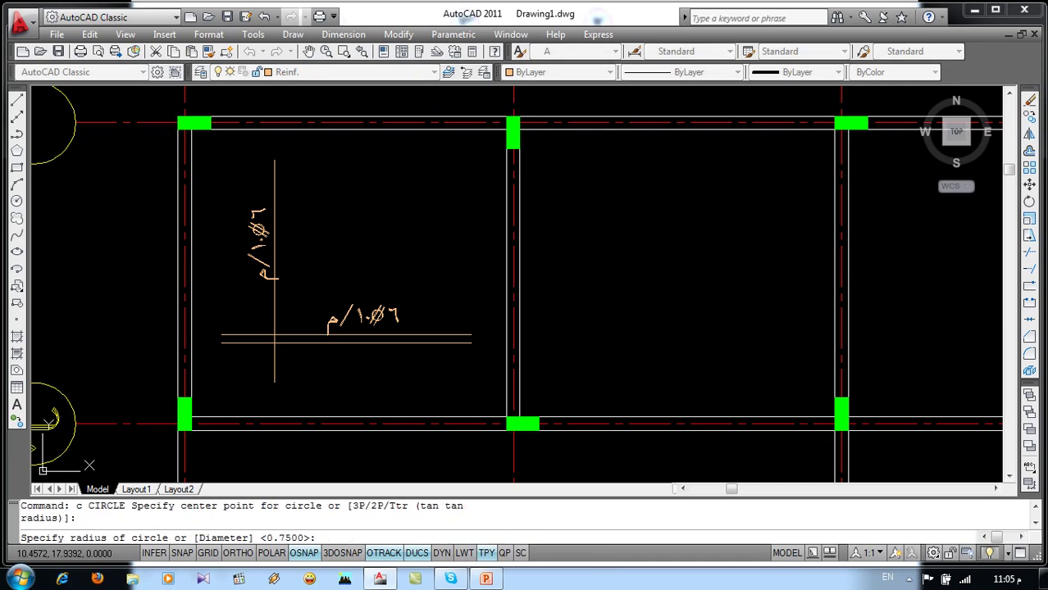
{"action": "key", "text": "Return"}
{"action": "type", "text": "1"}
{"action": "key", "text": "Return"}
{"action": "left_click", "coordinate": [365, 206]}
{"action": "left_click", "coordinate": [385, 225]}
{"action": "left_click", "coordinate": [365, 244]}
{"action": "left_click", "coordinate": [345, 225]}
{"action": "left_click", "coordinate": [365, 206]}
{"action": "key", "text": "Return"}
{"action": "left_click", "coordinate": [381, 212]}
{"action": "key", "text": "Delete"}
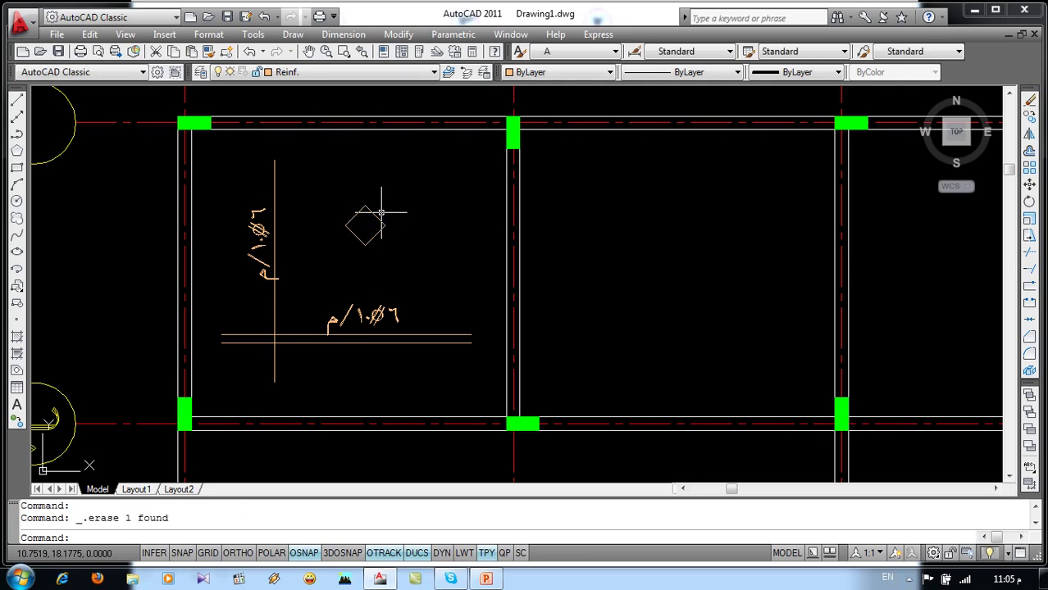
Copy a spacing label beside the diamond and change its text to 12
{"action": "key", "text": "Return"}
{"action": "left_click", "coordinate": [365, 316]}
{"action": "key", "text": "Return"}
{"action": "left_click", "coordinate": [370, 317]}
{"action": "left_click", "coordinate": [435, 235]}
{"action": "key", "text": "Return"}
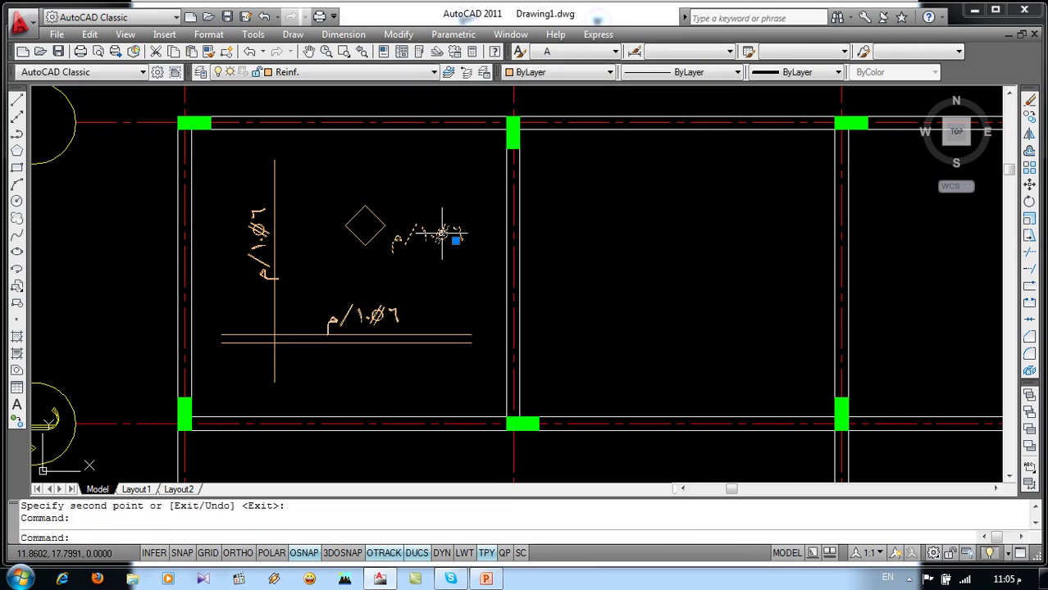
{"action": "double_click", "coordinate": [447, 235]}
{"action": "type", "text": "12"}
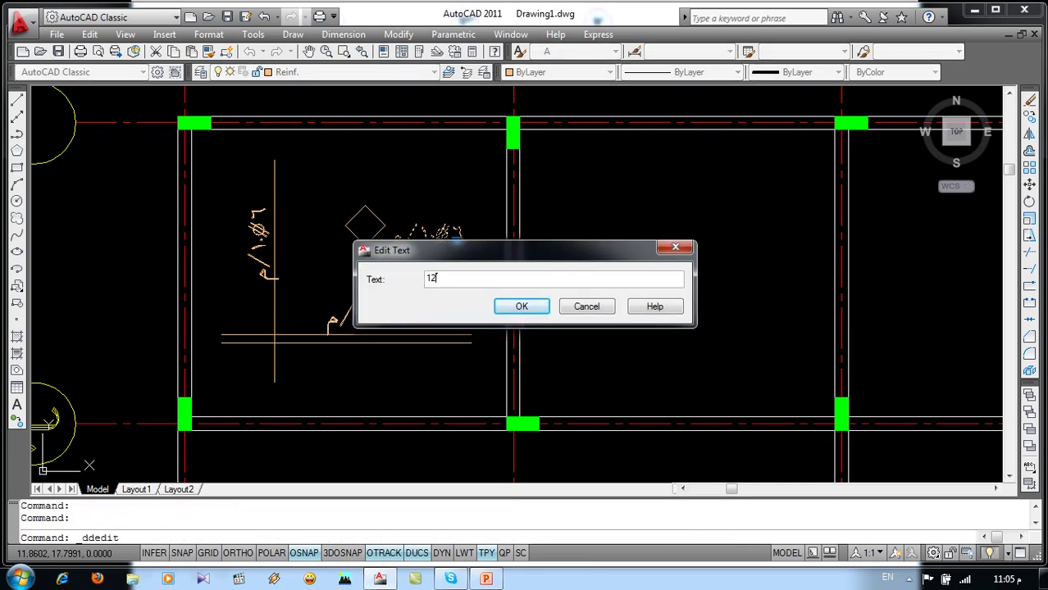
{"action": "key", "text": "Return"}
{"action": "key", "text": "Escape"}
{"action": "key", "text": "Escape"}
Move the 12 label inside the diamond
{"action": "type", "text": "m"}
{"action": "key", "text": "Return"}
{"action": "left_click", "coordinate": [466, 215]}
{"action": "left_click", "coordinate": [447, 243]}
{"action": "key", "text": "Return"}
{"action": "left_click", "coordinate": [465, 235]}
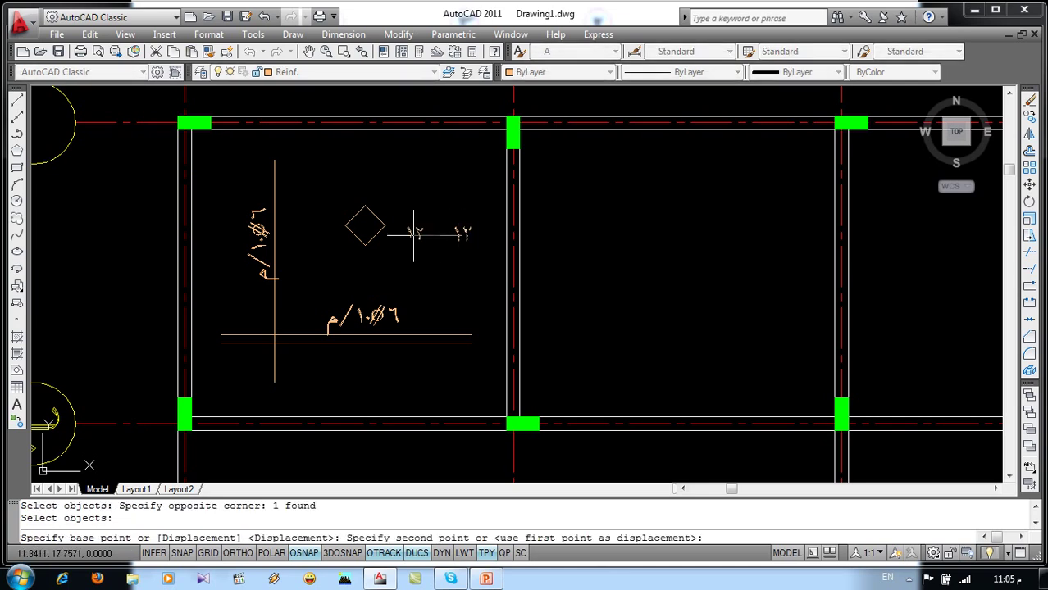
{"action": "scroll", "coordinate": [372, 228], "scroll_direction": "up", "scroll_amount": 3}
{"action": "left_click", "coordinate": [351, 223]}
Copy the panel's rebars, م/١٠Ø٦ labels and ١٢ diamond into the middle and right top panels and a lower-right panel
{"action": "scroll", "coordinate": [351, 220], "scroll_direction": "down", "scroll_amount": 5}
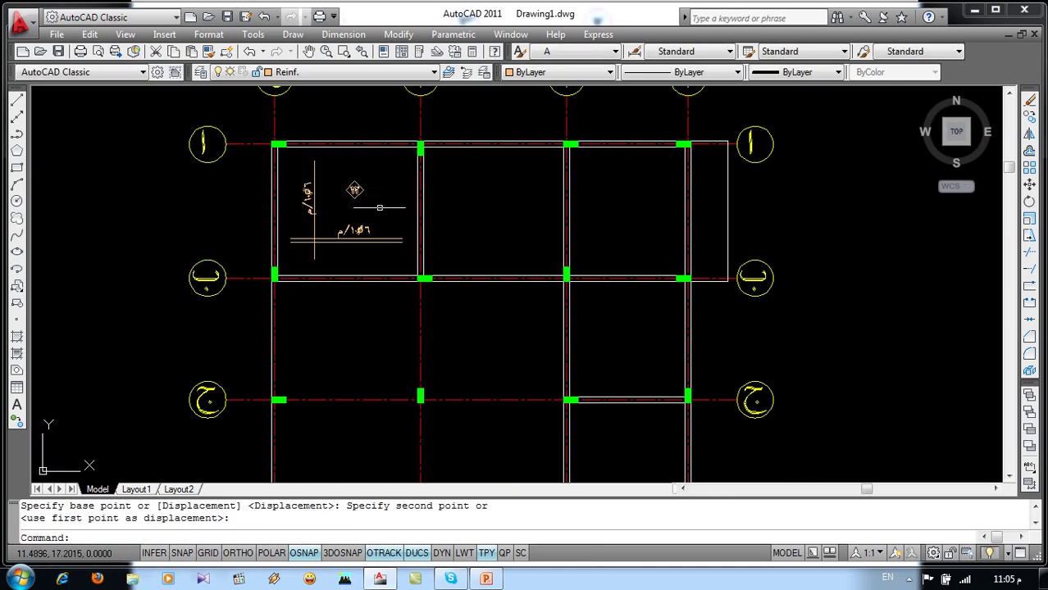
{"action": "scroll", "coordinate": [350, 215], "scroll_direction": "down", "scroll_amount": 1}
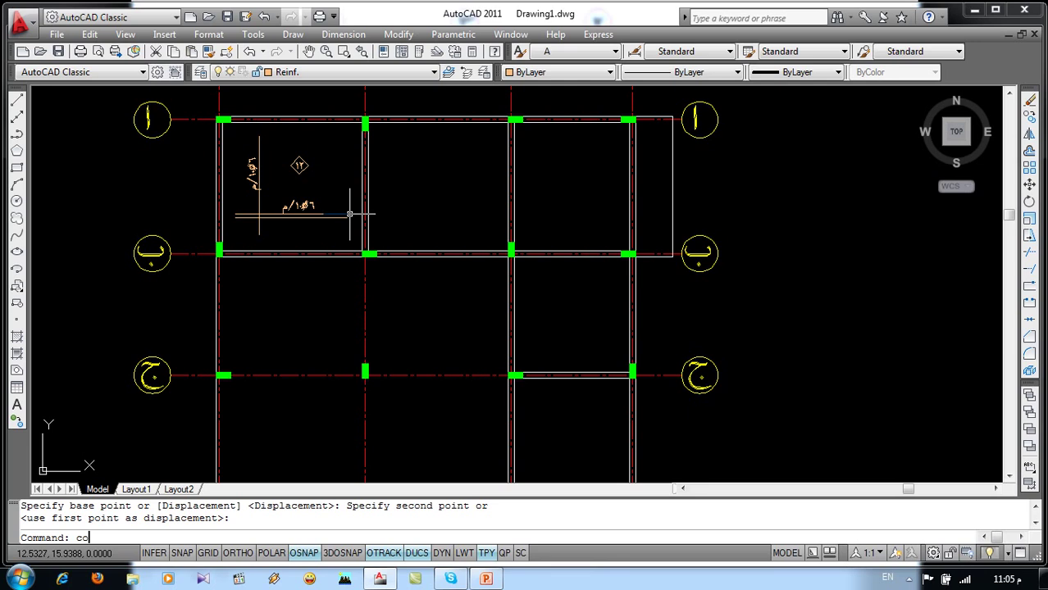
{"action": "key", "text": "Return"}
{"action": "left_click", "coordinate": [320, 138]}
{"action": "left_click", "coordinate": [241, 232]}
{"action": "key", "text": "Return"}
{"action": "left_click", "coordinate": [259, 217]}
{"action": "left_click", "coordinate": [411, 228]}
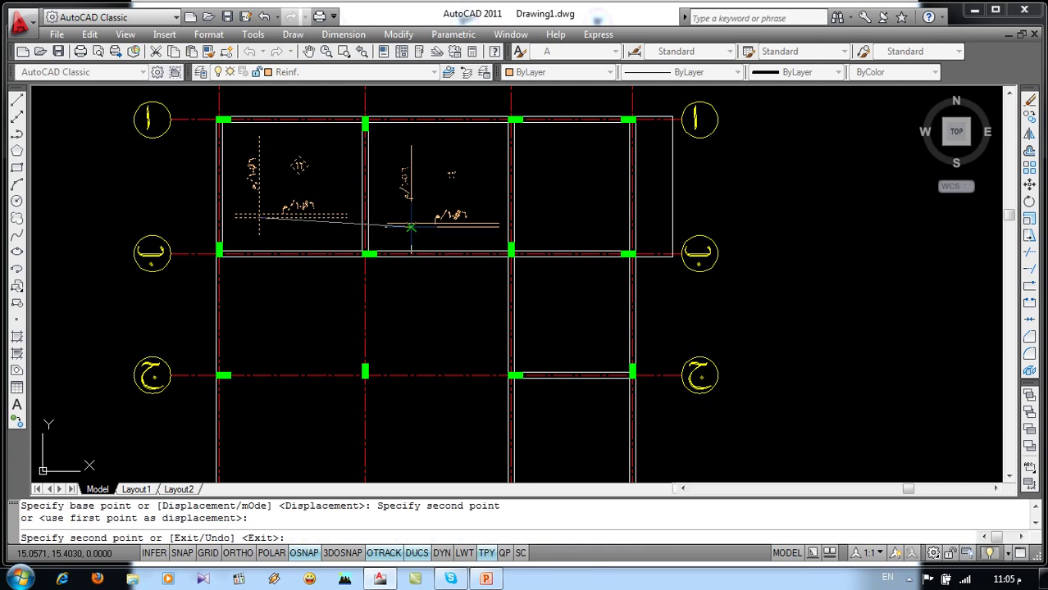
{"action": "left_click", "coordinate": [532, 220]}
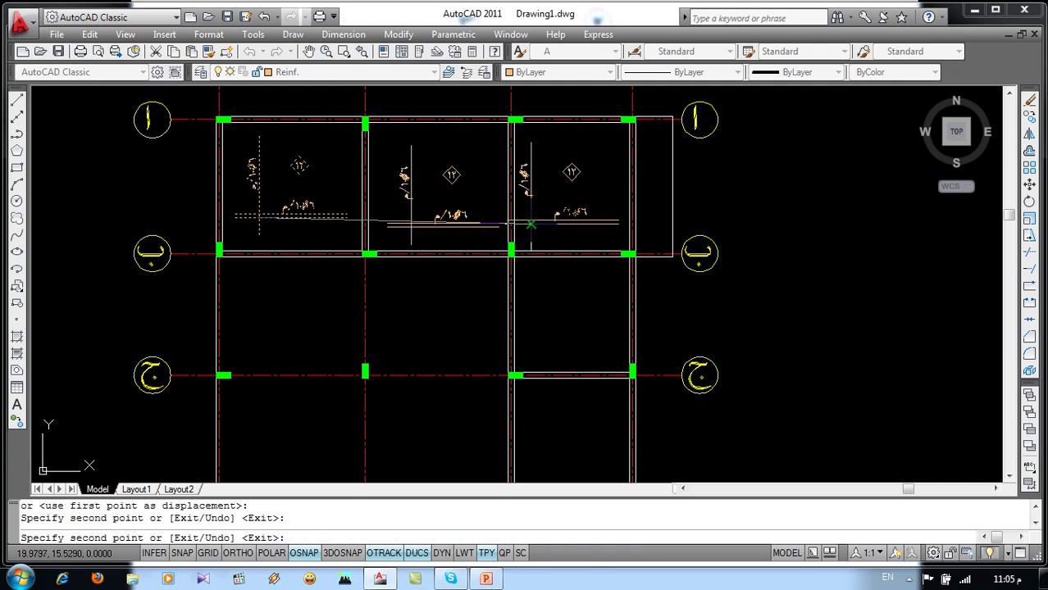
{"action": "left_click", "coordinate": [546, 336]}
{"action": "middle_click_drag", "start_coordinate": [576, 457], "coordinate": [560, 336]}
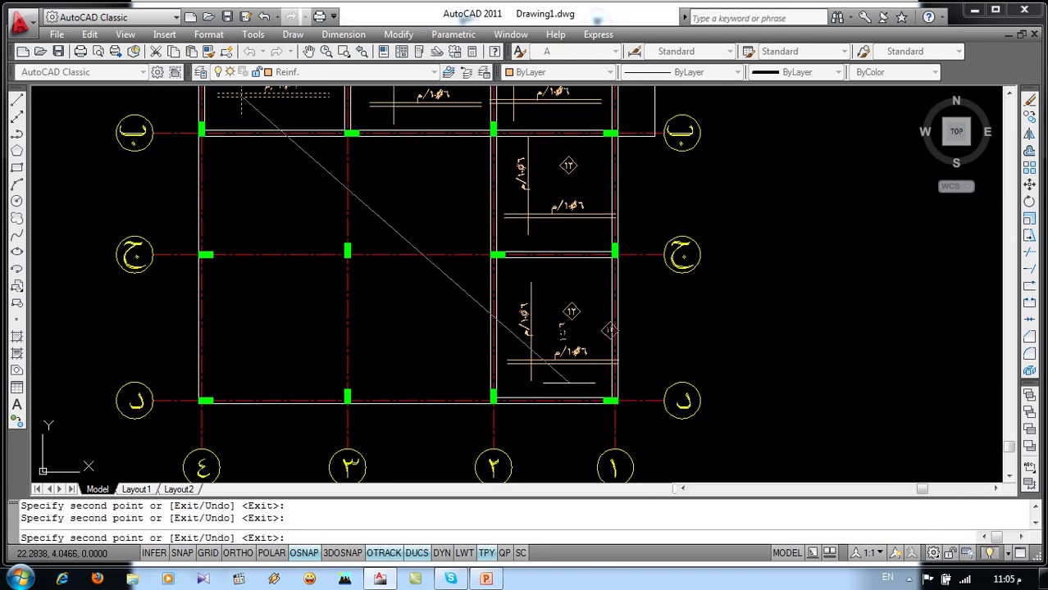
{"action": "key", "text": "Escape"}
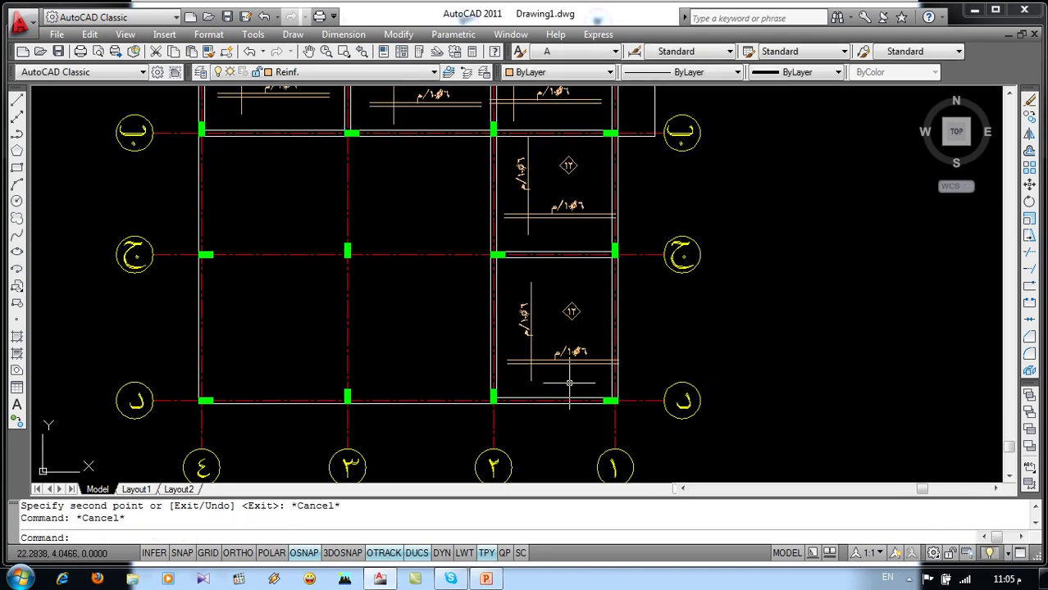
Review the top row and right bays, then compare them against the reference slide of the finished plan
{"action": "middle_click_drag", "start_coordinate": [569, 383], "coordinate": [484, 422]}
{"action": "middle_click_drag", "start_coordinate": [606, 164], "coordinate": [607, 244]}
{"action": "middle_click_drag", "start_coordinate": [607, 199], "coordinate": [627, 305]}
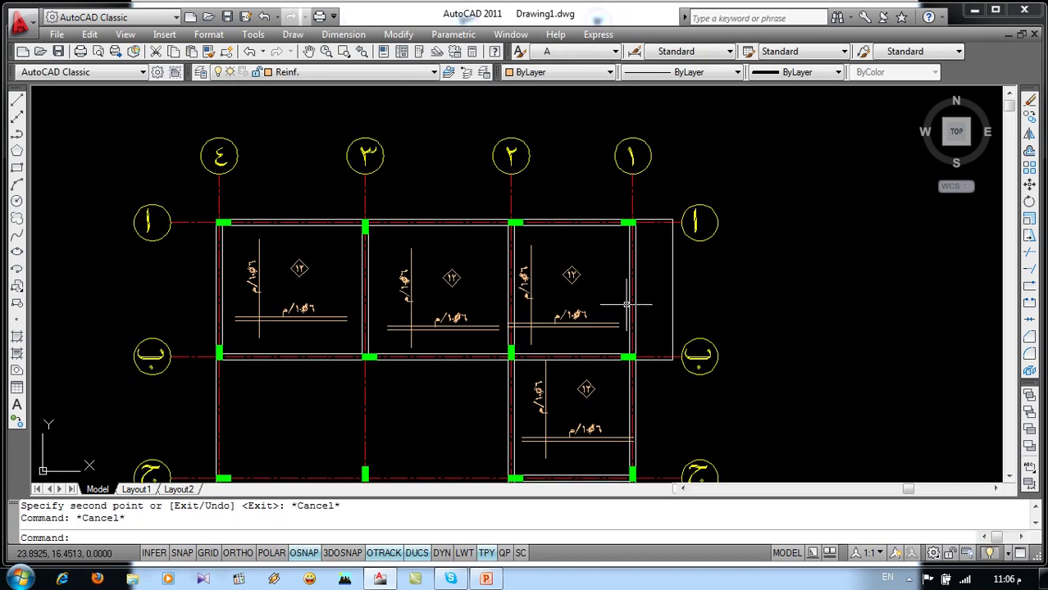
{"action": "scroll", "coordinate": [630, 299], "scroll_direction": "up", "scroll_amount": 1}
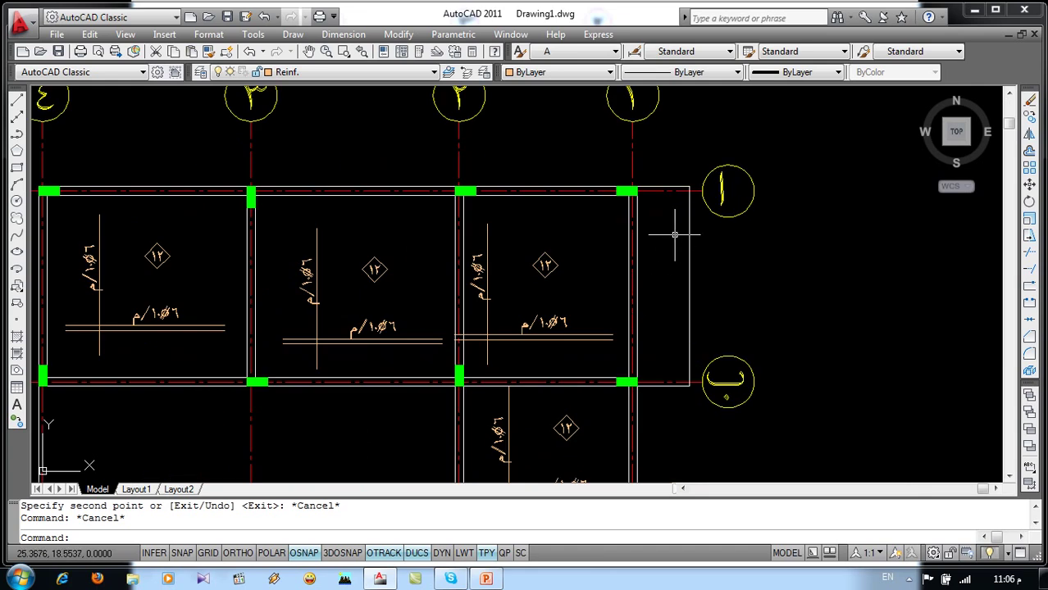
{"action": "middle_click_drag", "start_coordinate": [674, 236], "coordinate": [643, 244]}
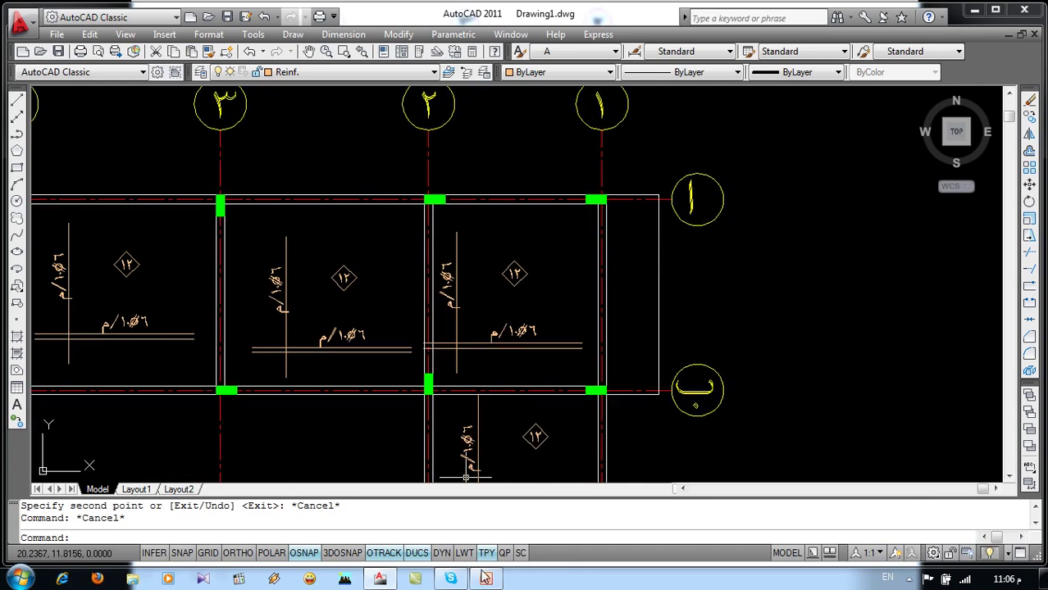
{"action": "left_click", "coordinate": [485, 578]}
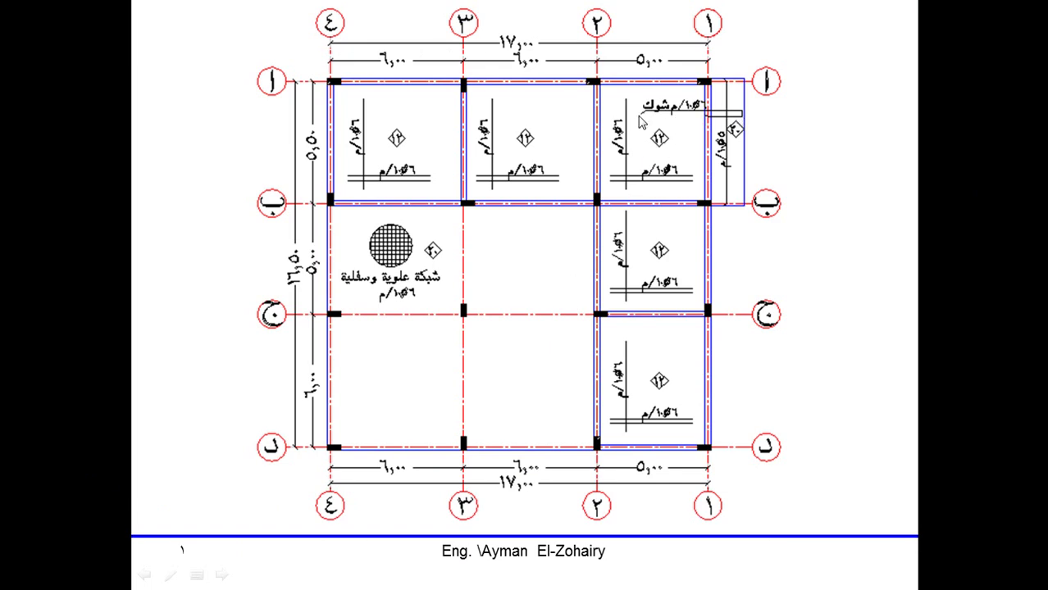
{"action": "key", "text": "alt+Tab"}
{"action": "scroll", "coordinate": [583, 283], "scroll_direction": "up", "scroll_amount": 2}
Start the cantilever bar at the beam, with a short bend, a horizontal run to the cantilever edge and a vertical end
{"action": "middle_click_drag", "start_coordinate": [582, 283], "coordinate": [510, 277]}
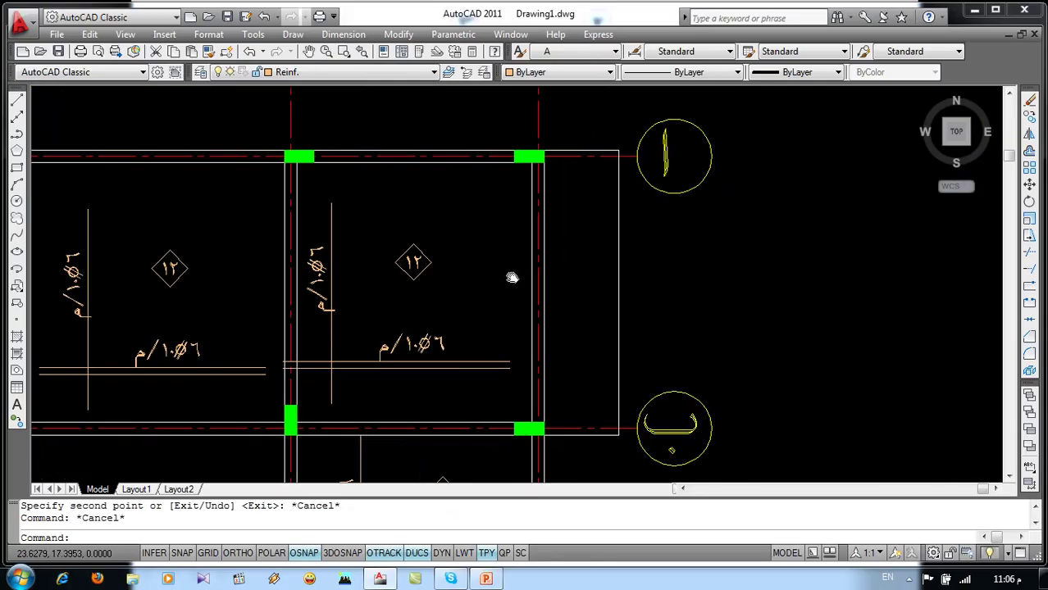
{"action": "key", "text": "Return"}
{"action": "scroll", "coordinate": [529, 269], "scroll_direction": "up", "scroll_amount": 3}
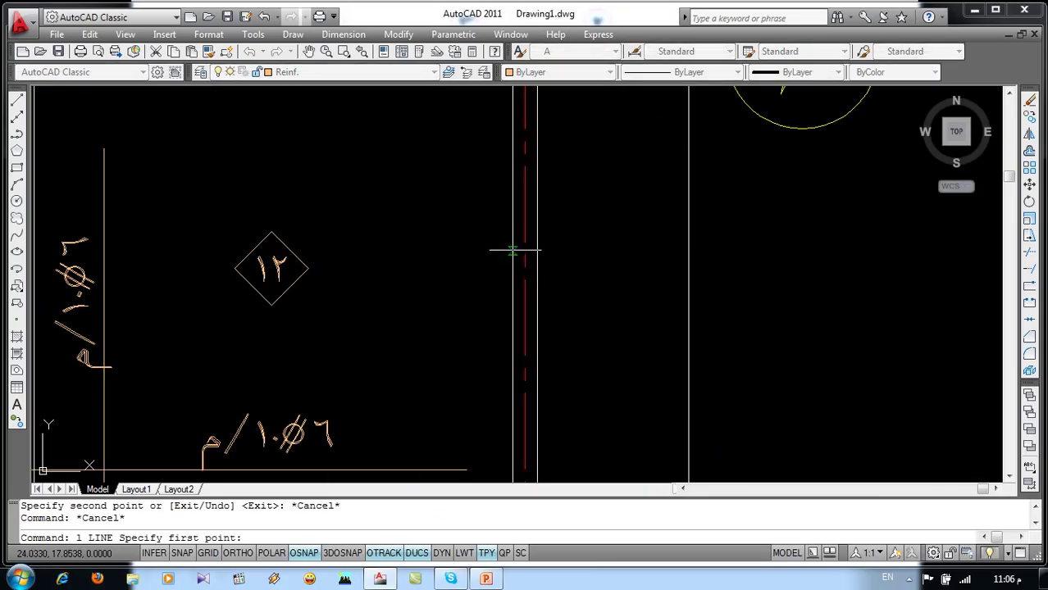
{"action": "left_click", "coordinate": [523, 235]}
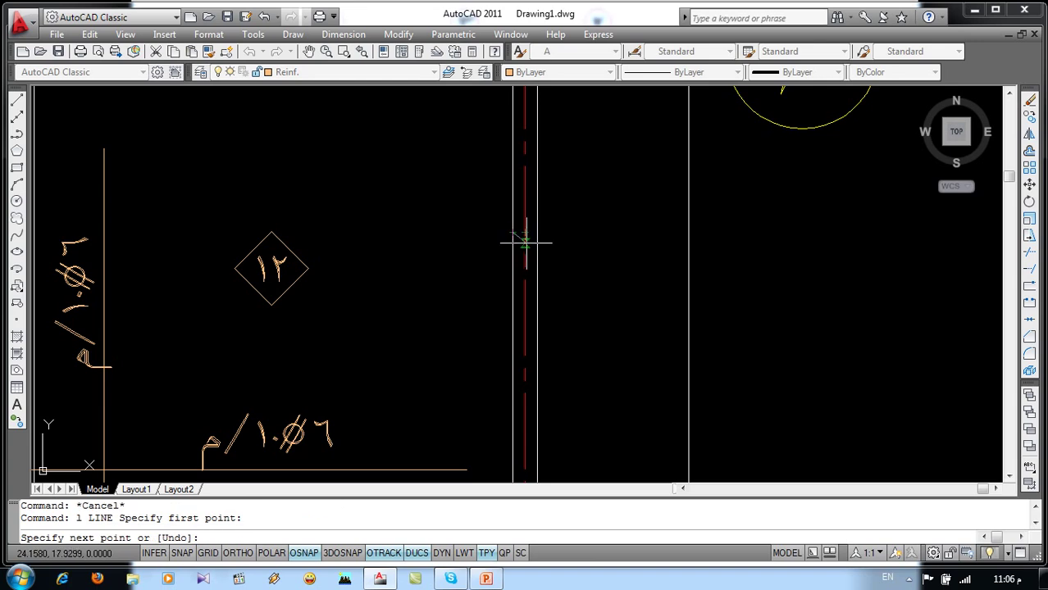
{"action": "left_click", "coordinate": [526, 243]}
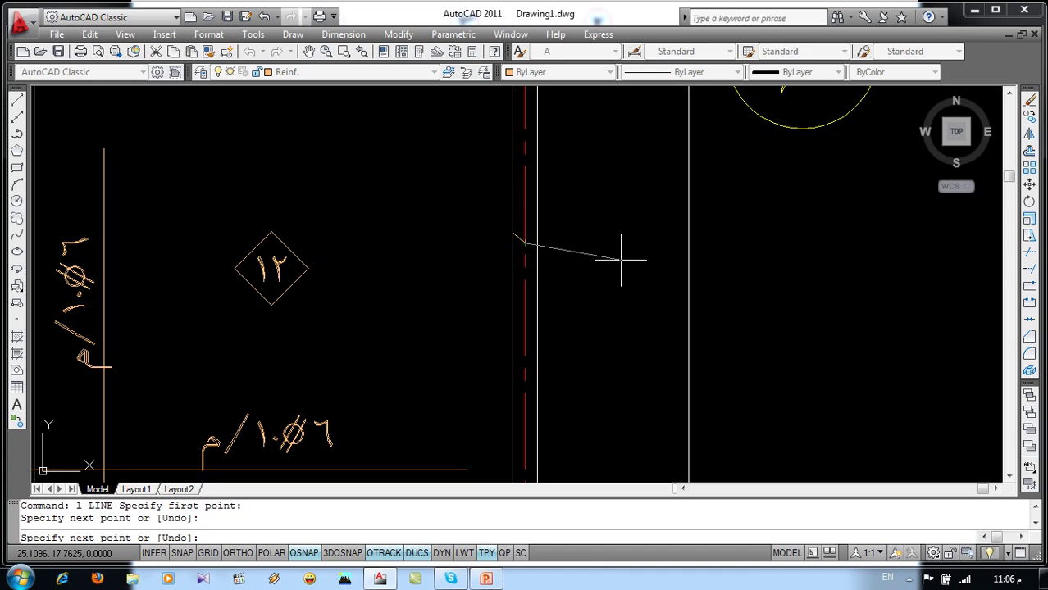
{"action": "key", "text": "F8"}
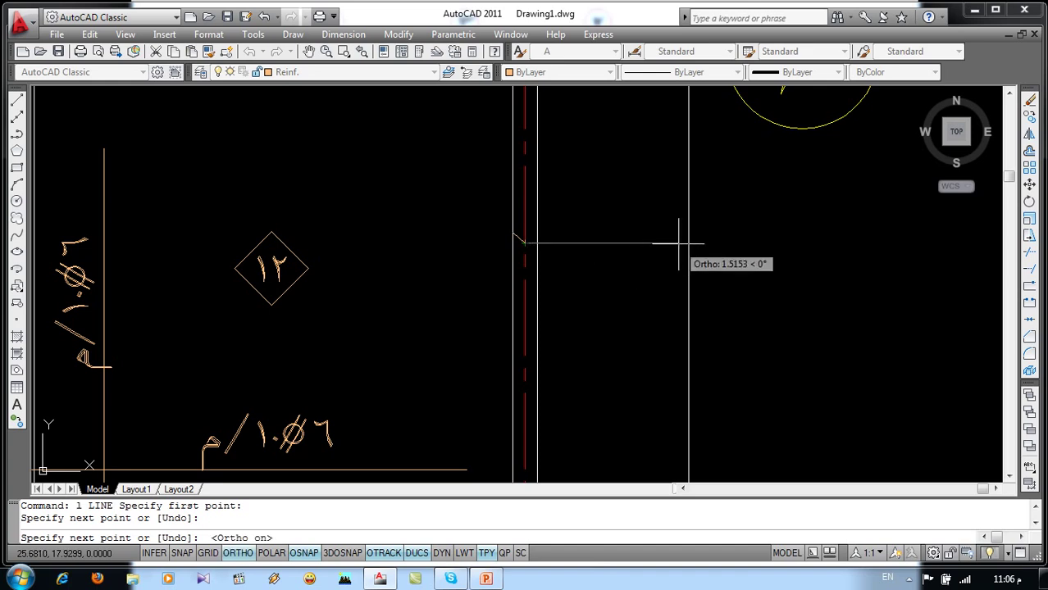
{"action": "scroll", "coordinate": [687, 239], "scroll_direction": "up", "scroll_amount": 3}
{"action": "left_click", "coordinate": [687, 241]}
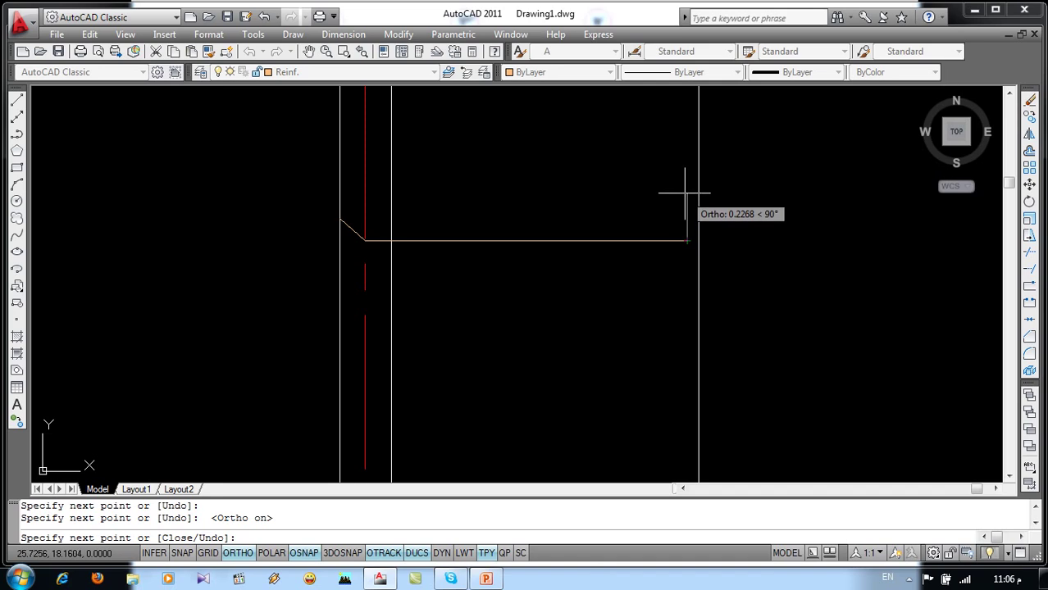
{"action": "left_click", "coordinate": [686, 192]}
Extend the cantilever bar left into the upper-right panel and finish it with an angled bent tail
{"action": "scroll", "coordinate": [574, 188], "scroll_direction": "down", "scroll_amount": 4}
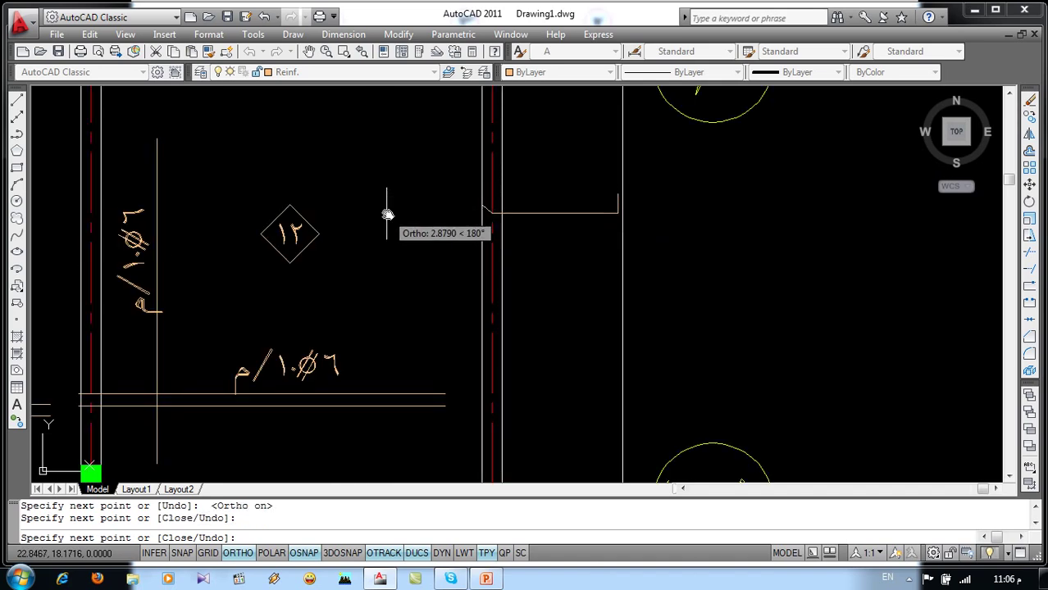
{"action": "middle_click_drag", "start_coordinate": [386, 211], "coordinate": [506, 243]}
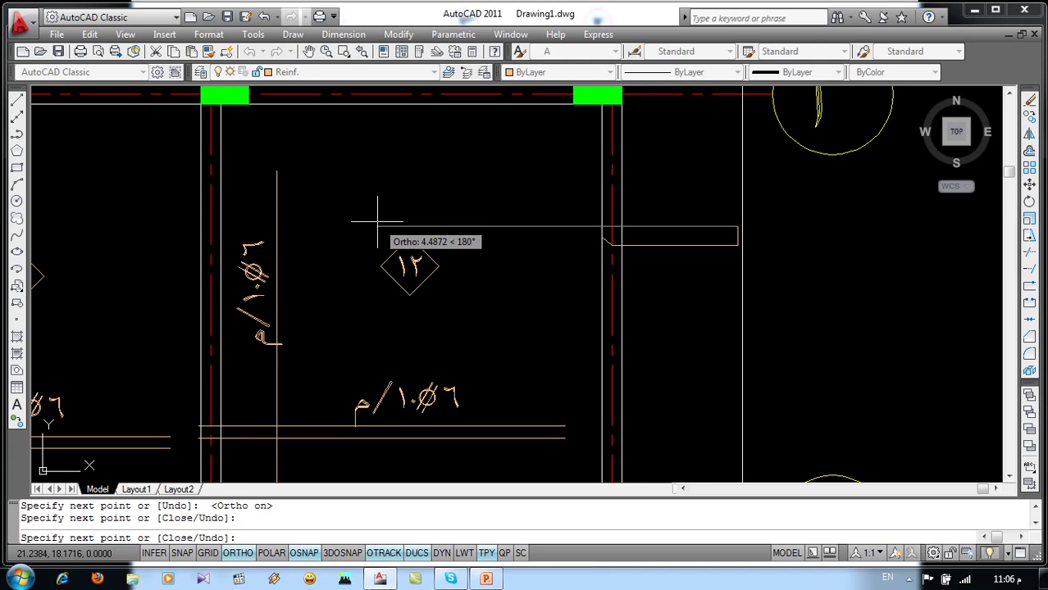
{"action": "left_click", "coordinate": [383, 226]}
{"action": "key", "text": "F8"}
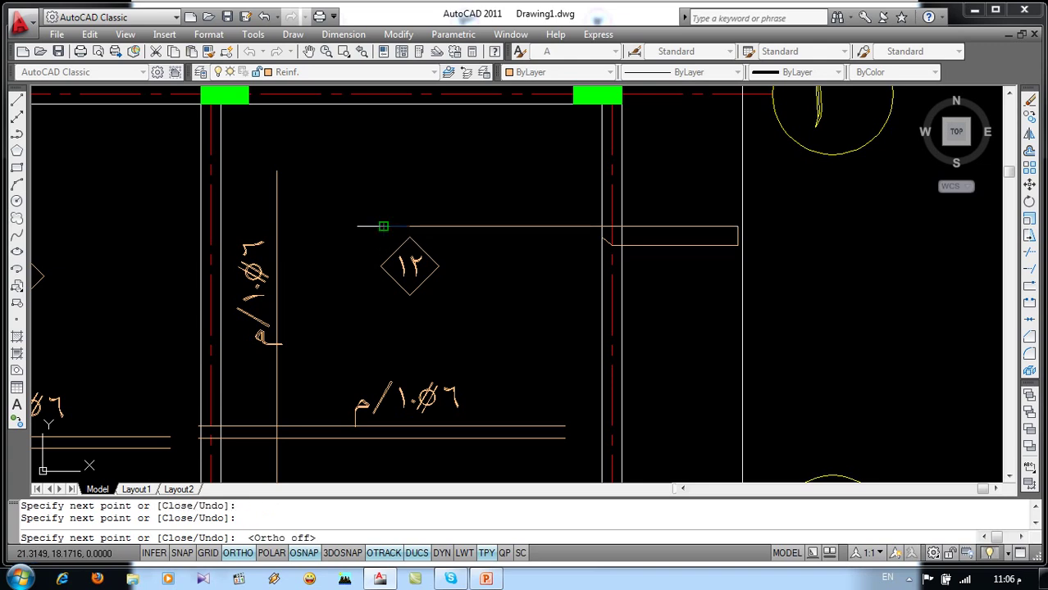
{"action": "scroll", "coordinate": [383, 227], "scroll_direction": "up", "scroll_amount": 3}
{"action": "left_click", "coordinate": [353, 263]}
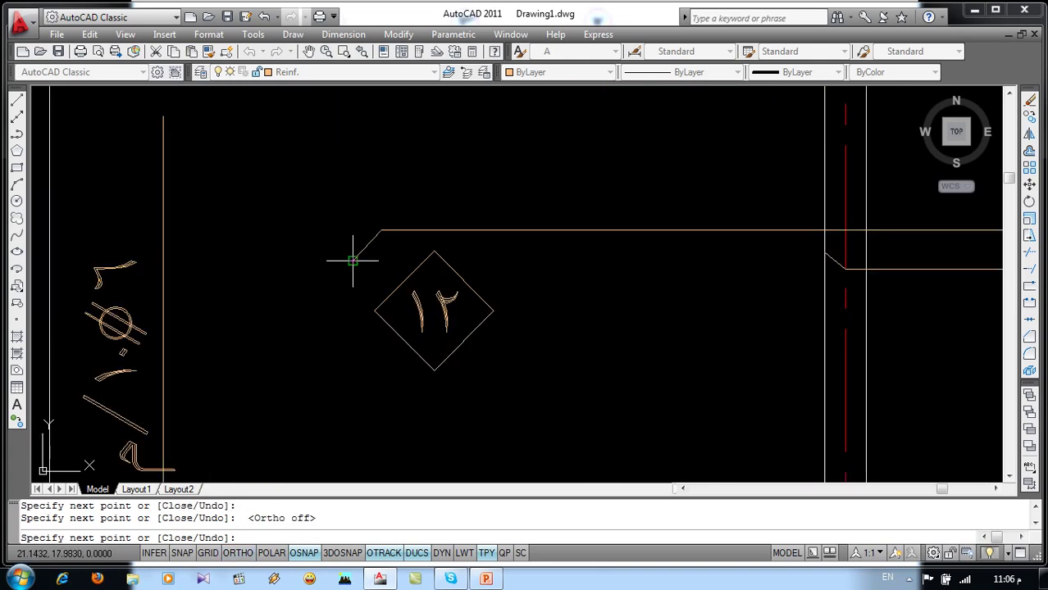
{"action": "key", "text": "Return"}
{"action": "scroll", "coordinate": [352, 263], "scroll_direction": "down", "scroll_amount": 3}
{"action": "middle_click_drag", "start_coordinate": [435, 292], "coordinate": [430, 313]}
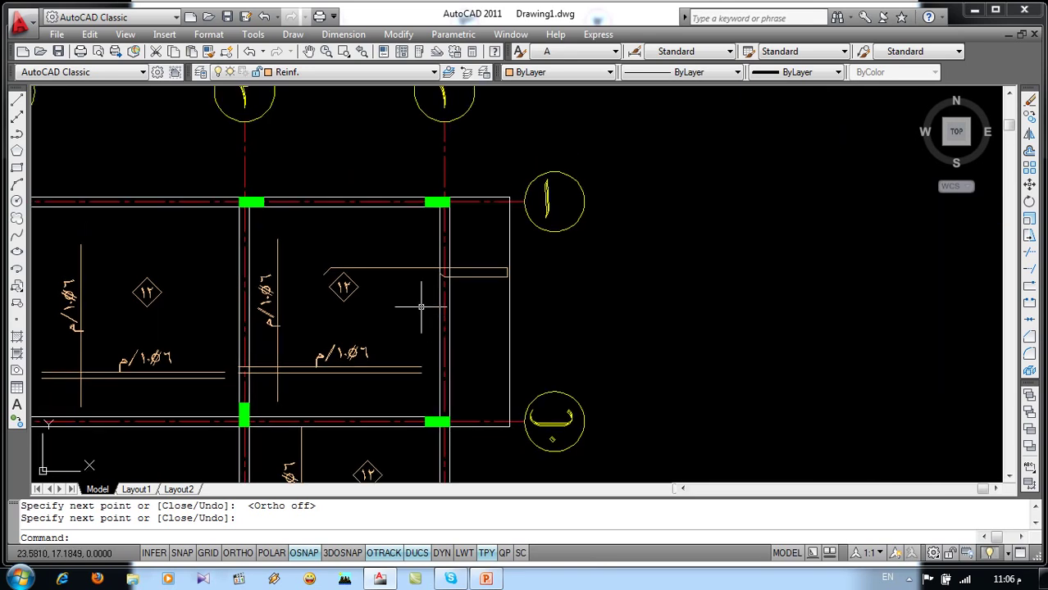
{"action": "type", "text": "co"}
Copy the panel's horizontal م/١٠Ø٦ bar label above the cantilever bar
{"action": "key", "text": "Return"}
{"action": "scroll", "coordinate": [356, 340], "scroll_direction": "up", "scroll_amount": 2}
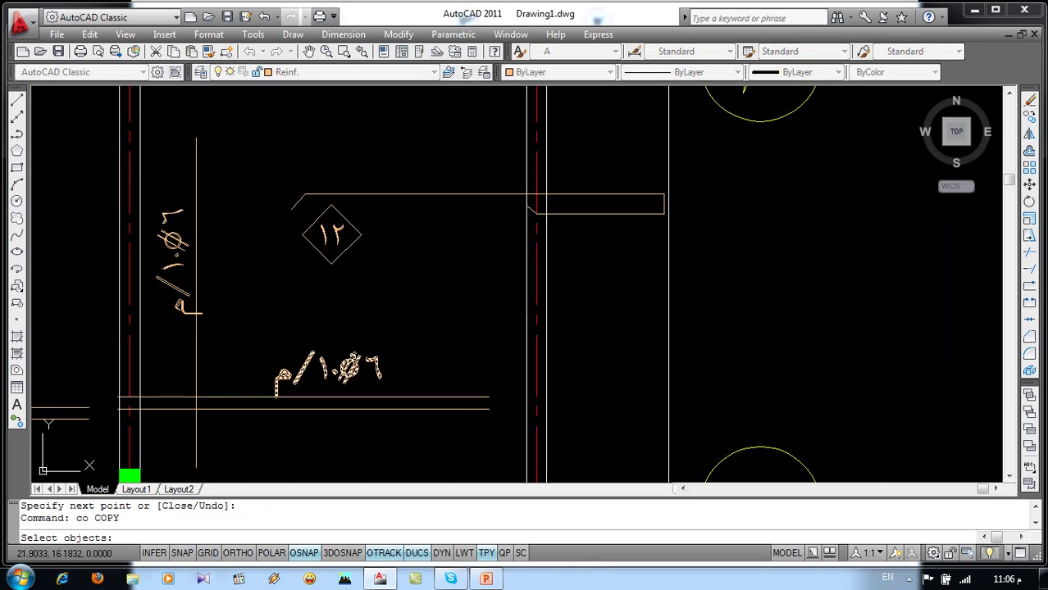
{"action": "left_click", "coordinate": [344, 367]}
{"action": "key", "text": "Return"}
{"action": "left_click", "coordinate": [351, 357]}
{"action": "left_click", "coordinate": [562, 157]}
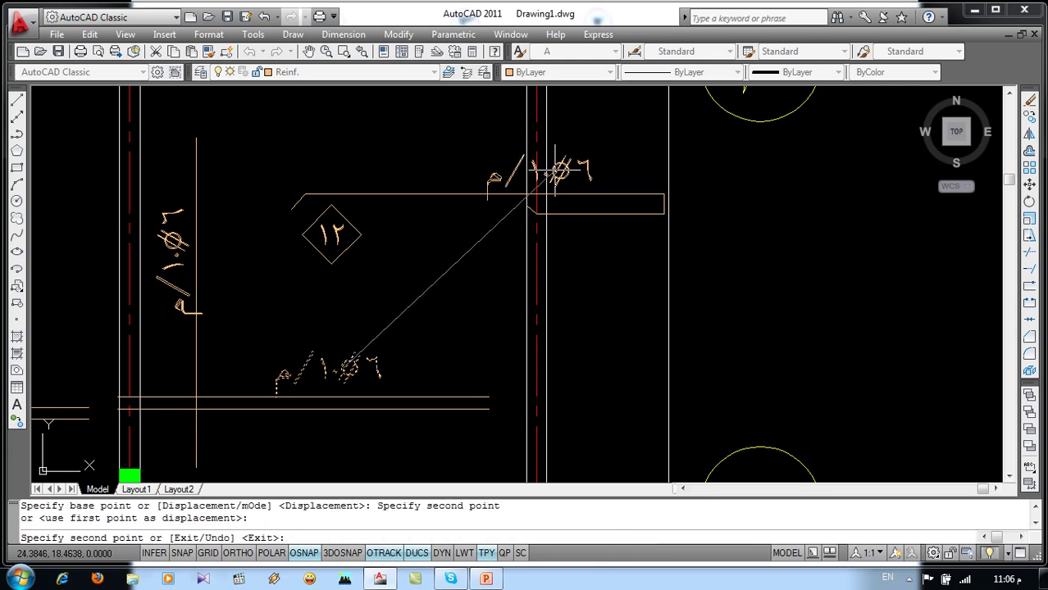
{"action": "key", "text": "Return"}
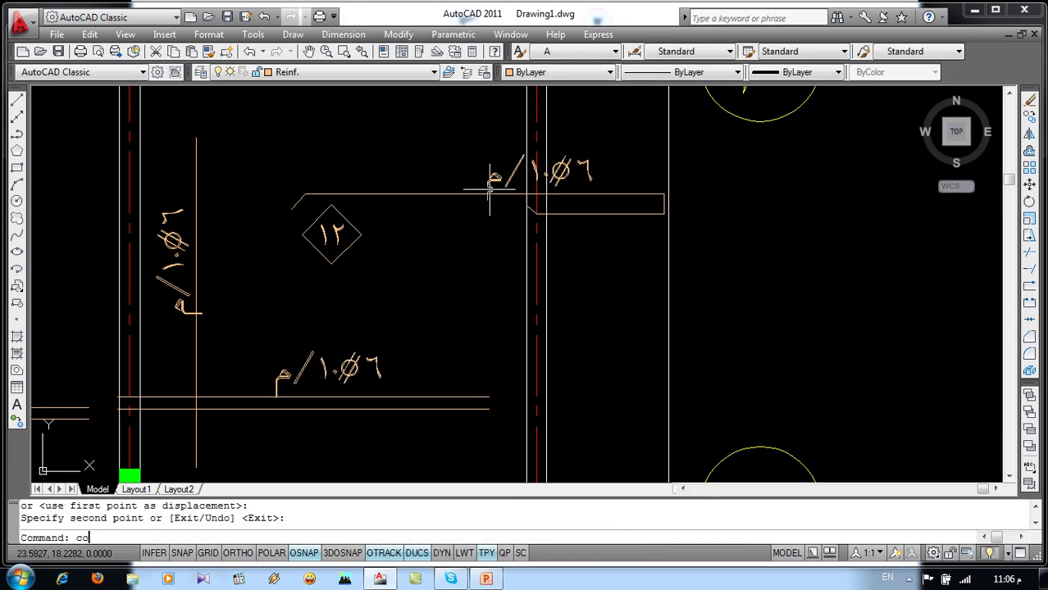
Copy that label again, level with the original, to the left along the cantilever bar
{"action": "key", "text": "Return"}
{"action": "left_click", "coordinate": [492, 175]}
{"action": "key", "text": "Return"}
{"action": "left_click", "coordinate": [508, 174]}
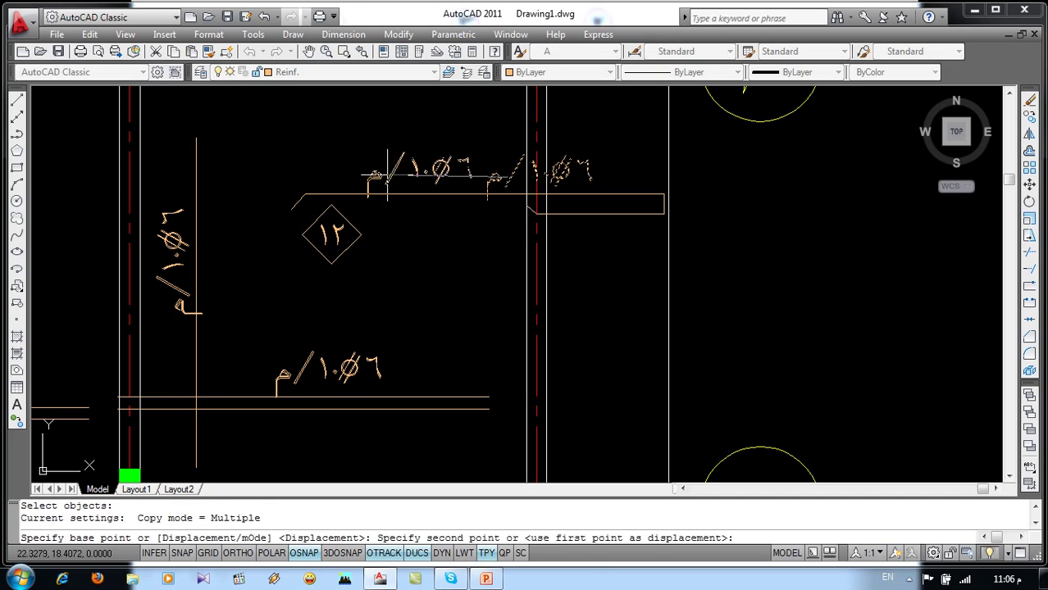
{"action": "key", "text": "F8"}
{"action": "left_click", "coordinate": [381, 176]}
{"action": "key", "text": "Return"}
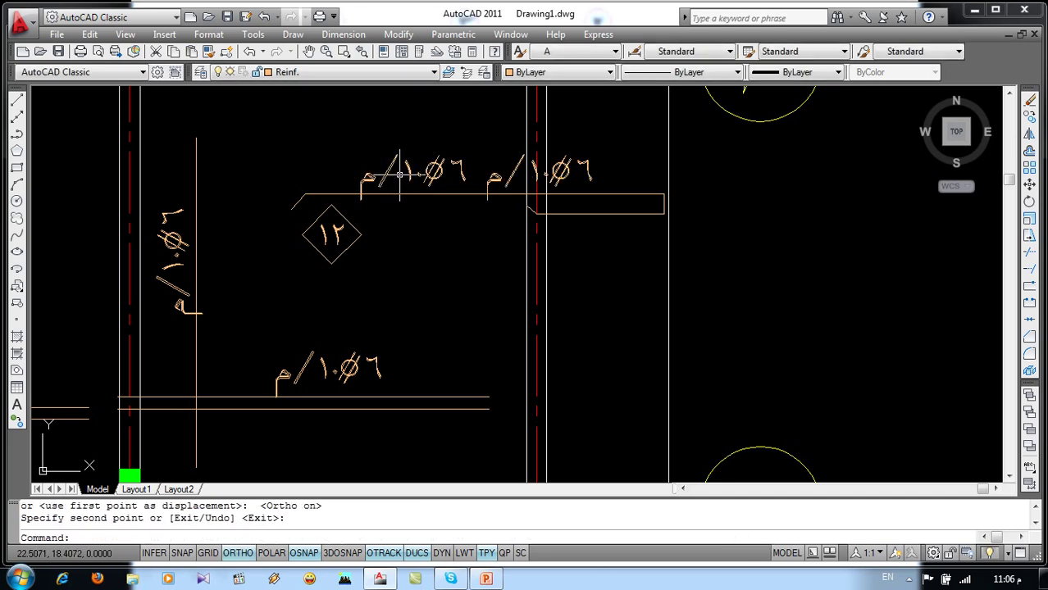
Edit the left label copy to read شوك
{"action": "double_click", "coordinate": [439, 177]}
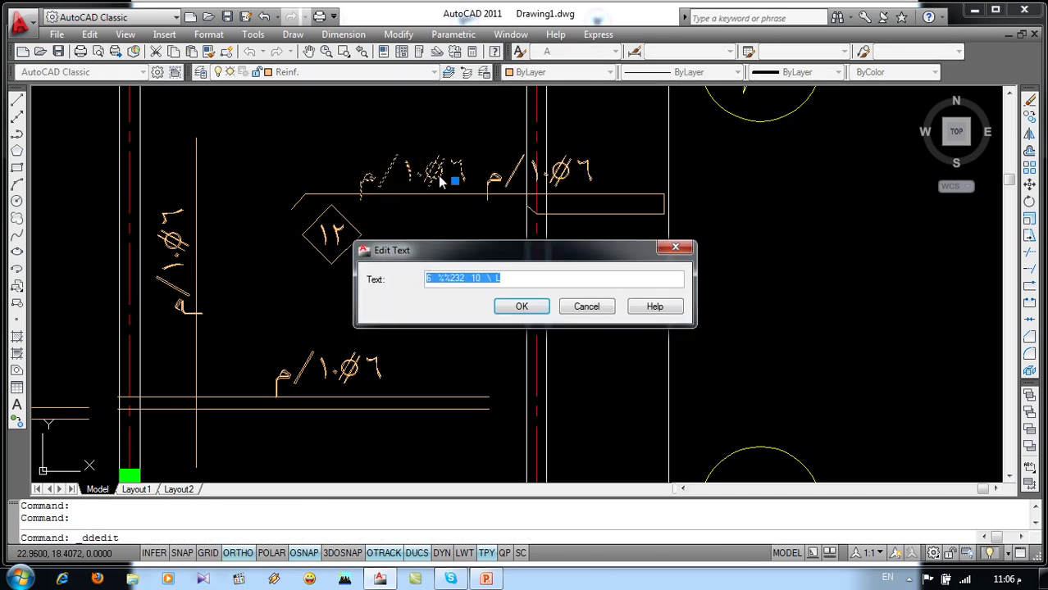
{"action": "type", "text": "a."}
{"action": "key", "text": "Return"}
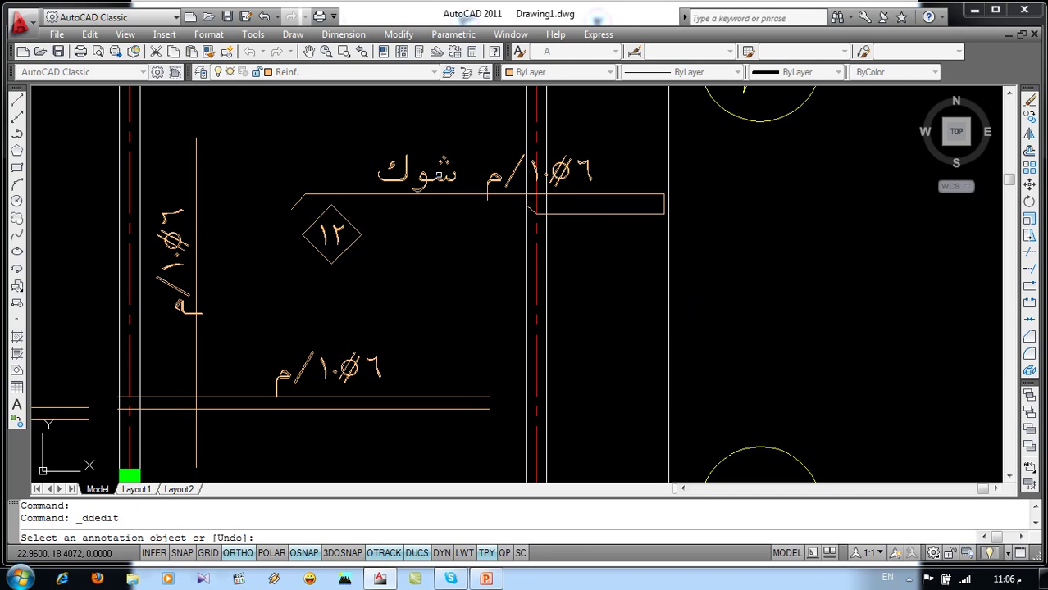
{"action": "key", "text": "Escape"}
Draw a vertical bar line from the cantilever's top edge down to the lower wall
{"action": "type", "text": "l LINE Specify first point:"}
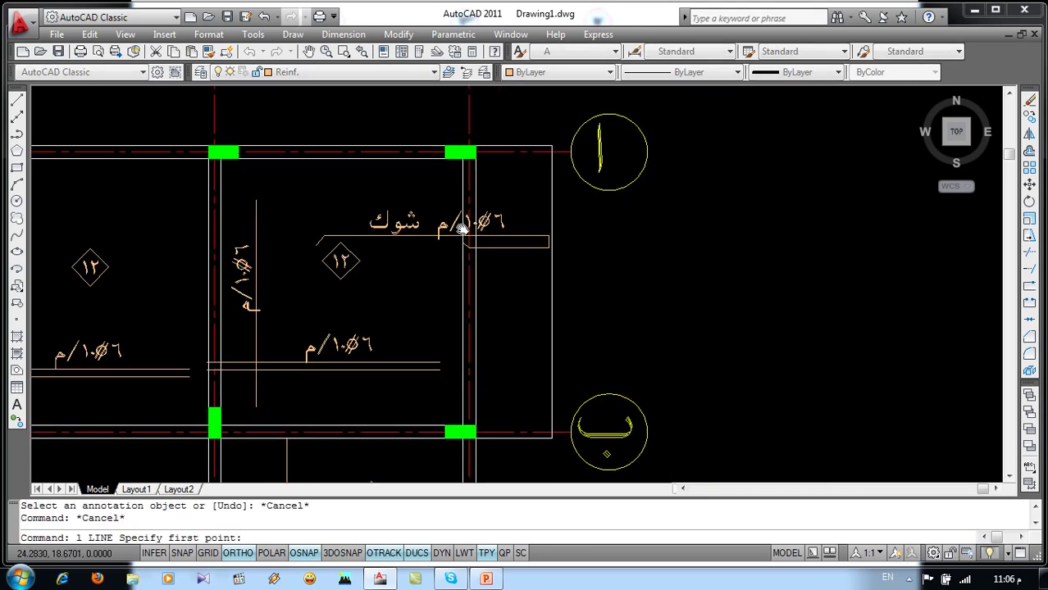
{"action": "key", "text": "Return"}
{"action": "scroll", "coordinate": [476, 168], "scroll_direction": "up", "scroll_amount": 3}
{"action": "left_click", "coordinate": [476, 168]}
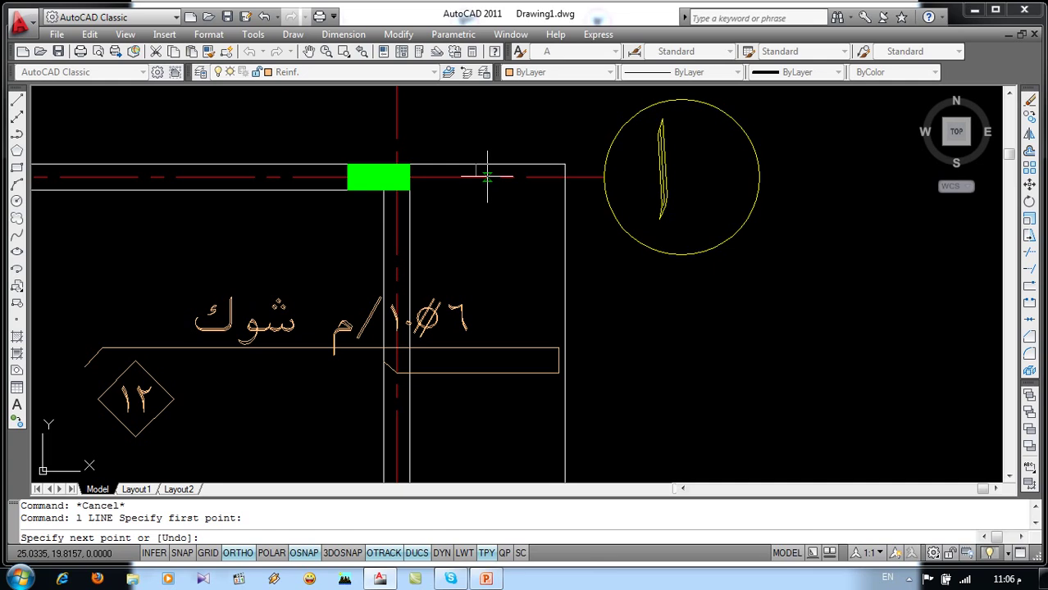
{"action": "key", "text": "F8"}
{"action": "key", "text": "F8"}
{"action": "scroll", "coordinate": [490, 310], "scroll_direction": "down", "scroll_amount": 5}
{"action": "middle_click_drag", "start_coordinate": [517, 394], "coordinate": [532, 238]}
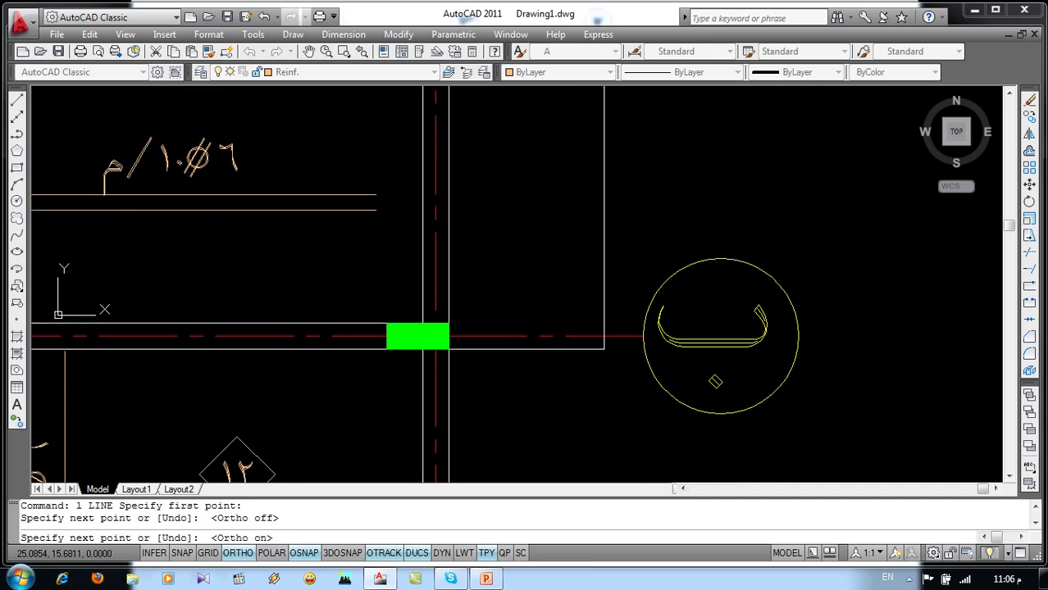
{"action": "left_click", "coordinate": [532, 336]}
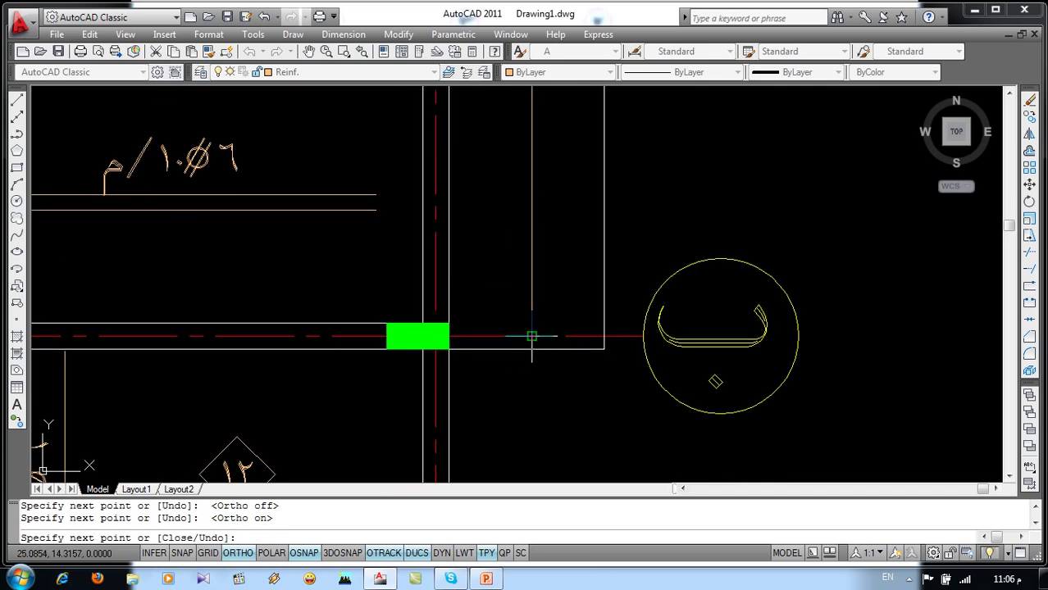
{"action": "scroll", "coordinate": [531, 336], "scroll_direction": "up", "scroll_amount": 4}
{"action": "scroll", "coordinate": [511, 351], "scroll_direction": "up", "scroll_amount": 2}
{"action": "key", "text": "F8"}
{"action": "key", "text": "Return"}
{"action": "scroll", "coordinate": [447, 395], "scroll_direction": "down", "scroll_amount": 8}
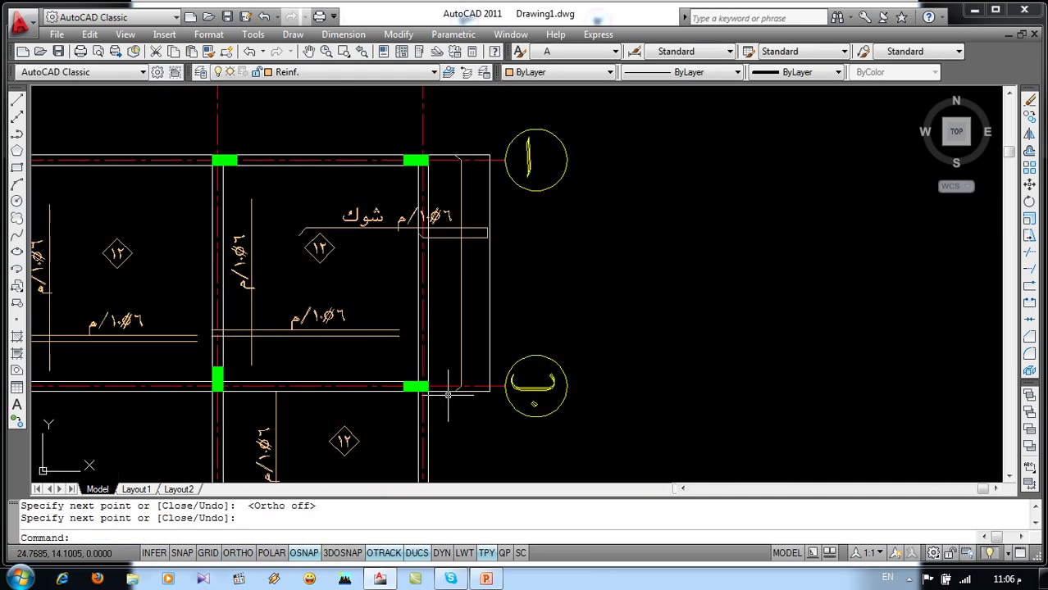
{"action": "middle_click_drag", "start_coordinate": [464, 339], "coordinate": [526, 313]}
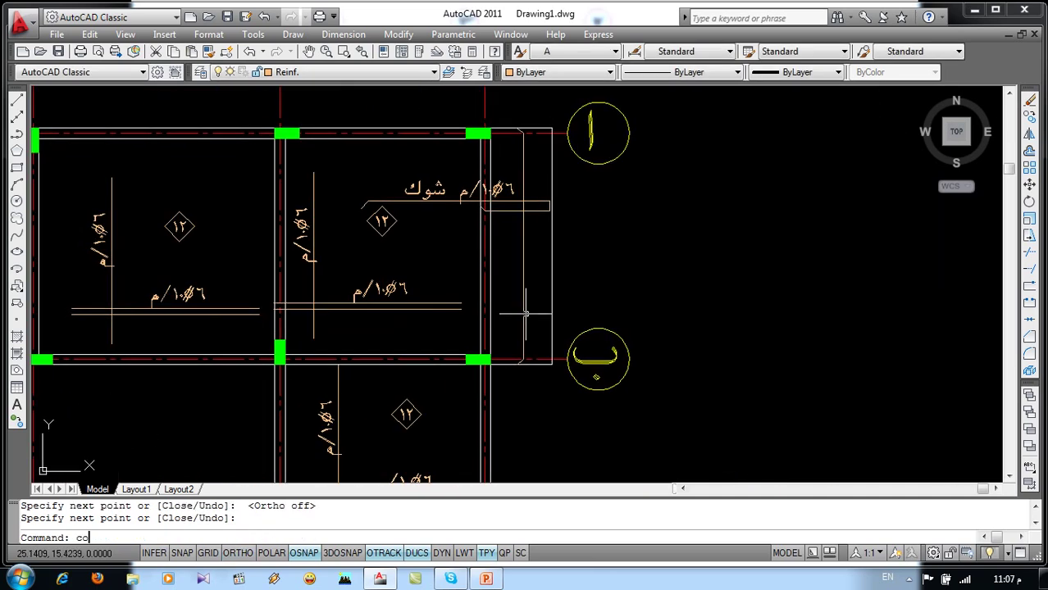
Copy the panel's vertical bar label beside the new cantilever bar
{"action": "key", "text": "Return"}
{"action": "left_click", "coordinate": [302, 238]}
{"action": "key", "text": "Return"}
{"action": "left_click", "coordinate": [304, 224]}
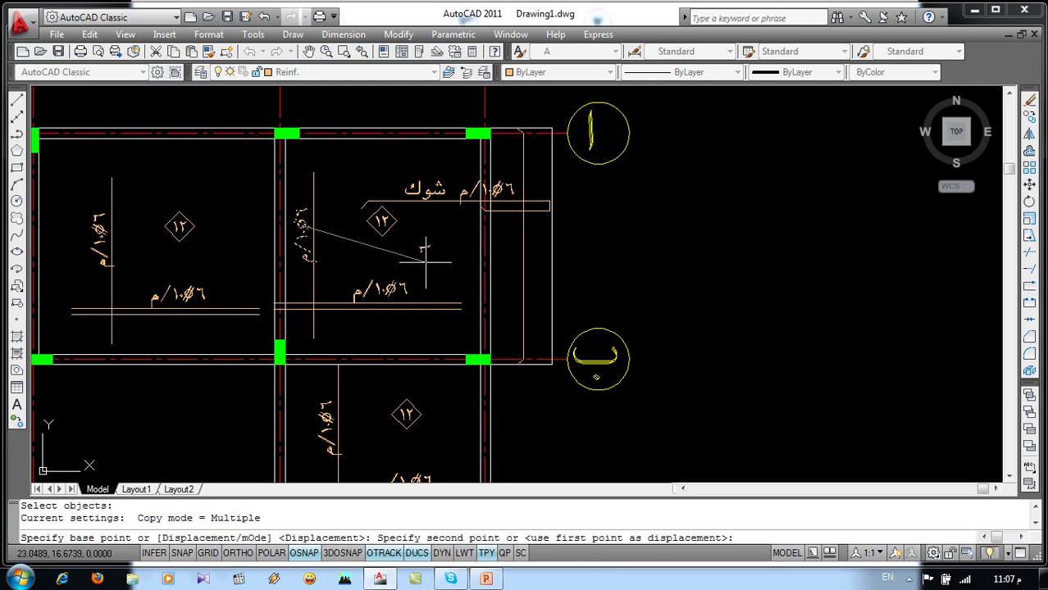
{"action": "scroll", "coordinate": [516, 253], "scroll_direction": "up", "scroll_amount": 2}
{"action": "left_click", "coordinate": [514, 232]}
{"action": "key", "text": "Return"}
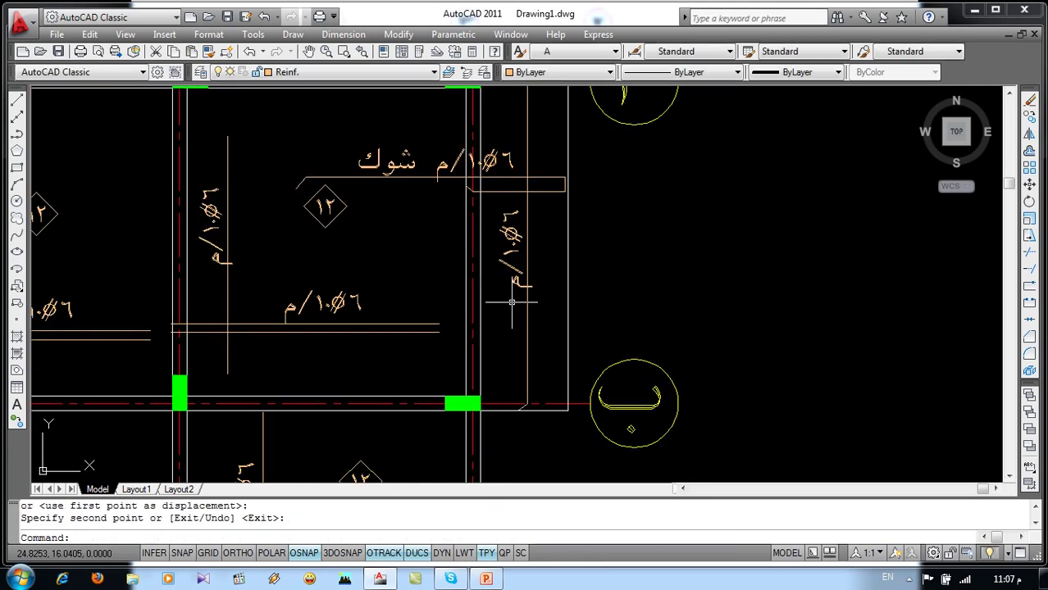
After checking the reference slide, edit the copied label's 6 to 5, making it م/١٠Ø٥
{"action": "left_click", "coordinate": [492, 579]}
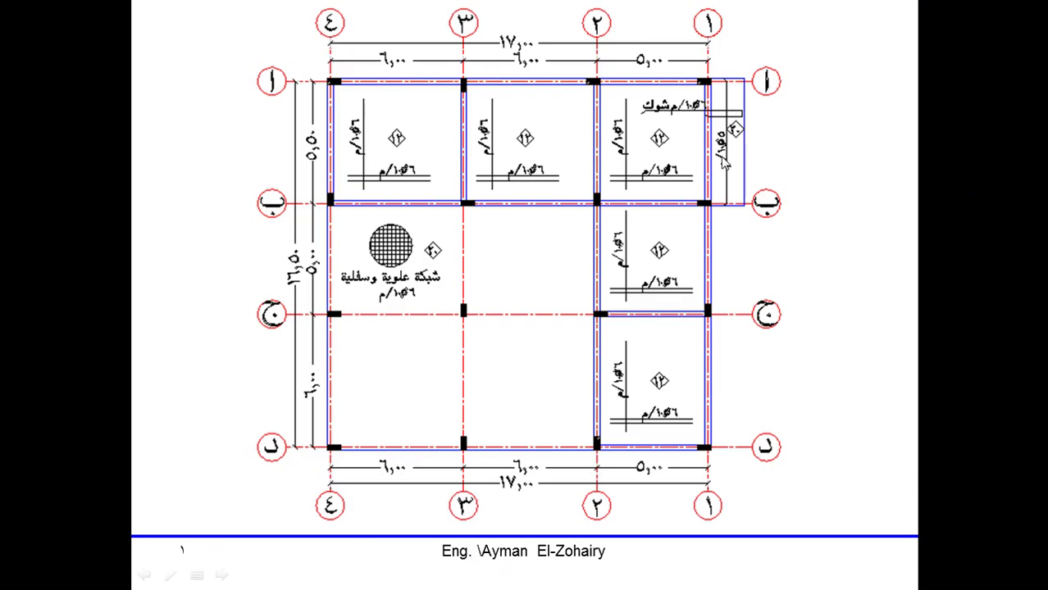
{"action": "key", "text": "alt+Tab"}
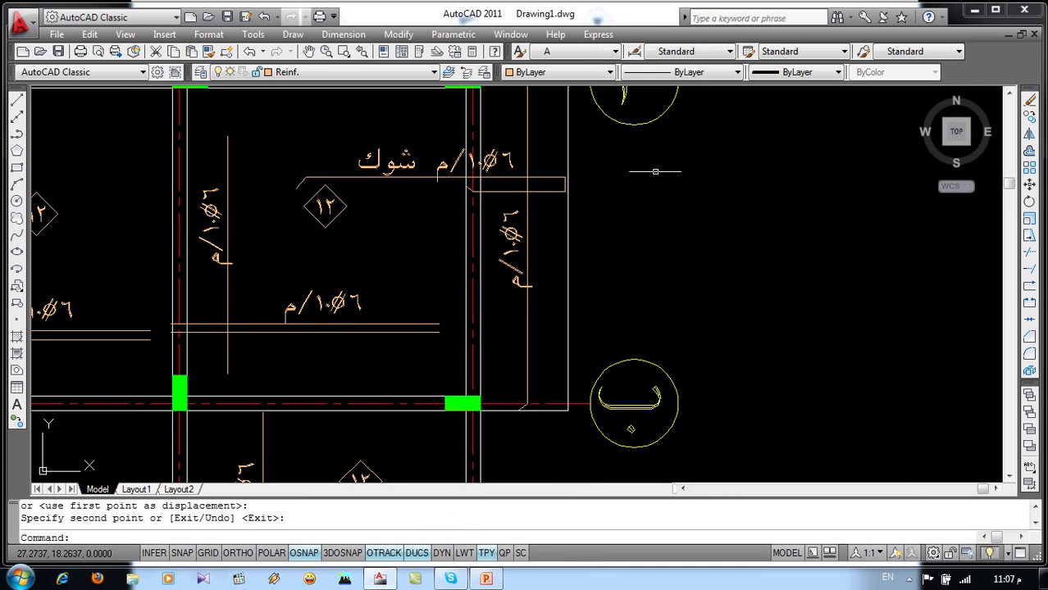
{"action": "double_click", "coordinate": [510, 223]}
{"action": "left_click", "coordinate": [435, 278]}
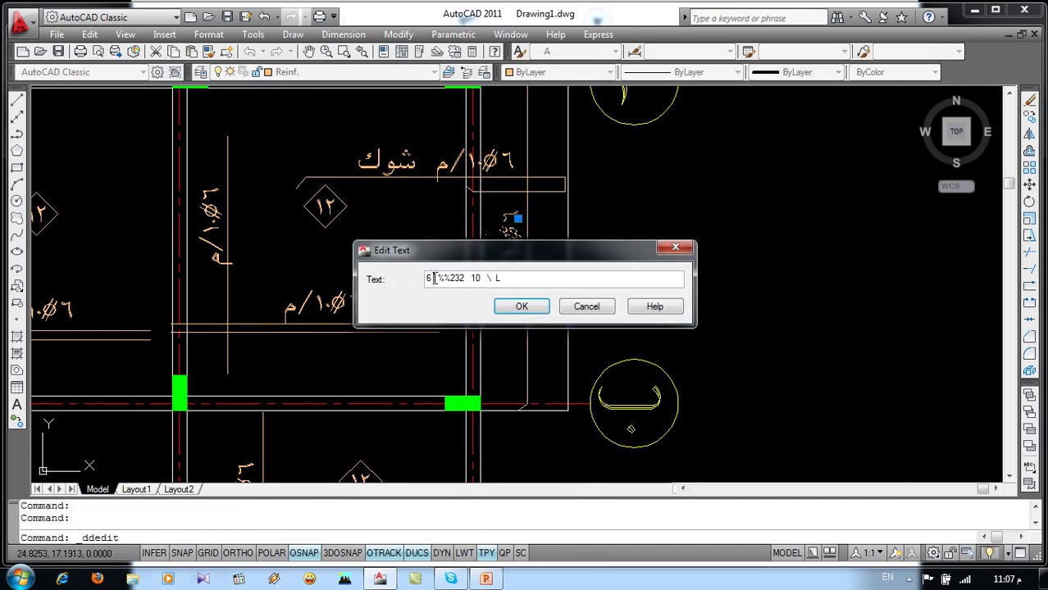
{"action": "left_click_drag", "start_coordinate": [428, 278], "coordinate": [424, 280]}
{"action": "key", "text": "Return"}
{"action": "key", "text": "Escape"}
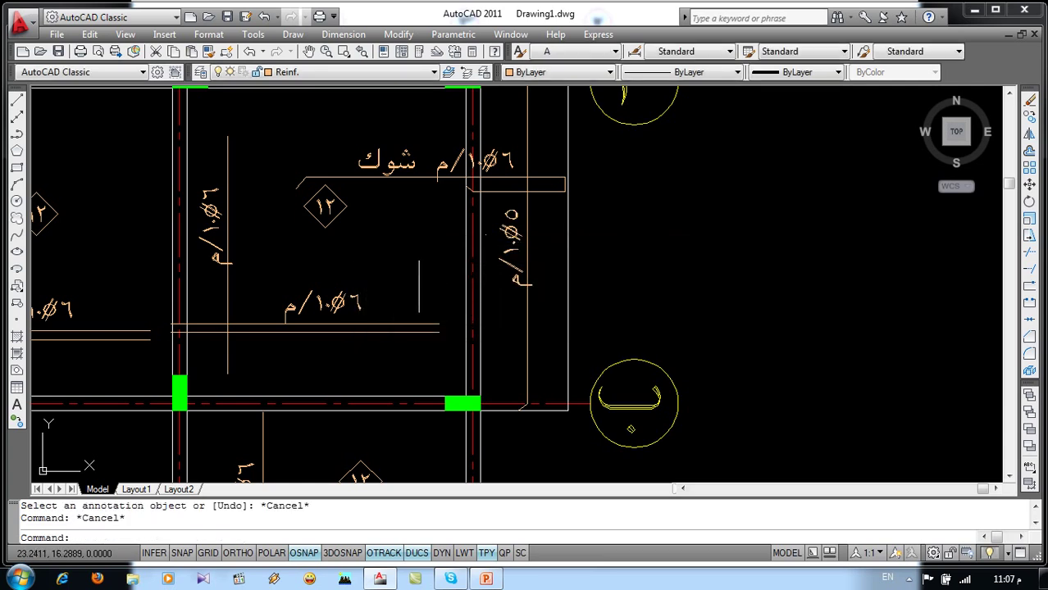
Start copying the ١٢ diamond tag by beginning a selection window around it
{"action": "scroll", "coordinate": [451, 286], "scroll_direction": "down", "scroll_amount": 2}
{"action": "type", "text": "o"}
{"action": "key", "text": "Return"}
{"action": "left_click", "coordinate": [469, 232]}
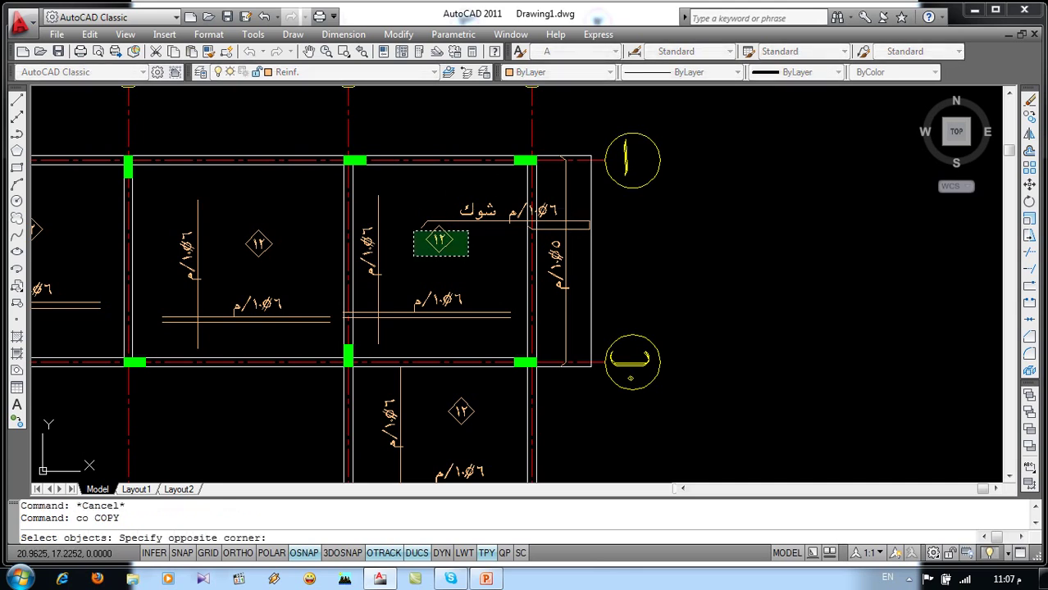
Copy the ١٢ diamond tag into the cantilever strip
{"action": "left_click", "coordinate": [413, 256]}
{"action": "key", "text": "Return"}
{"action": "left_click", "coordinate": [451, 242]}
{"action": "scroll", "coordinate": [549, 245], "scroll_direction": "up", "scroll_amount": 2}
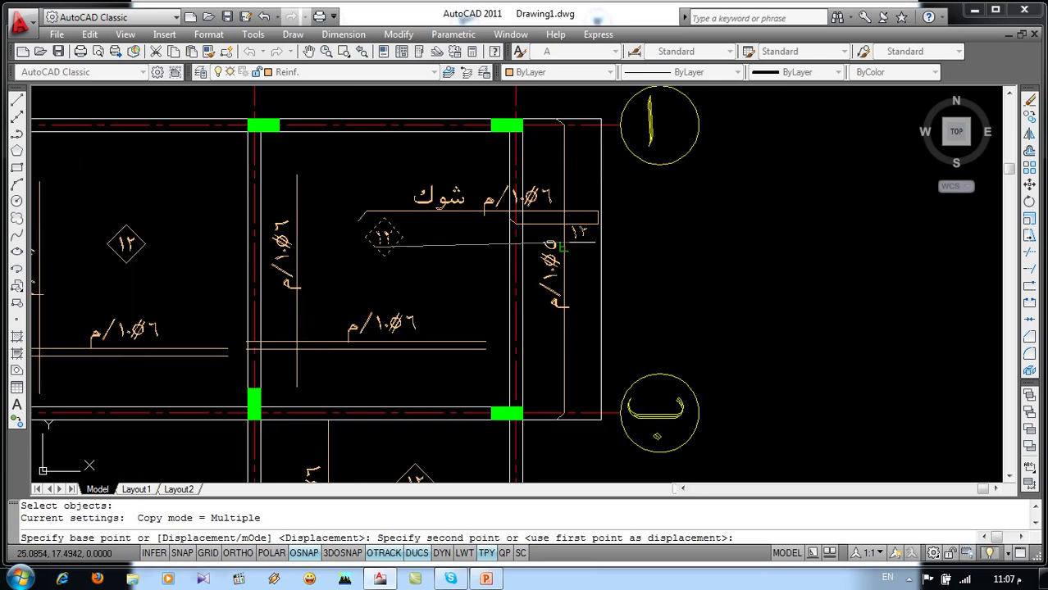
{"action": "scroll", "coordinate": [549, 245], "scroll_direction": "up", "scroll_amount": 2}
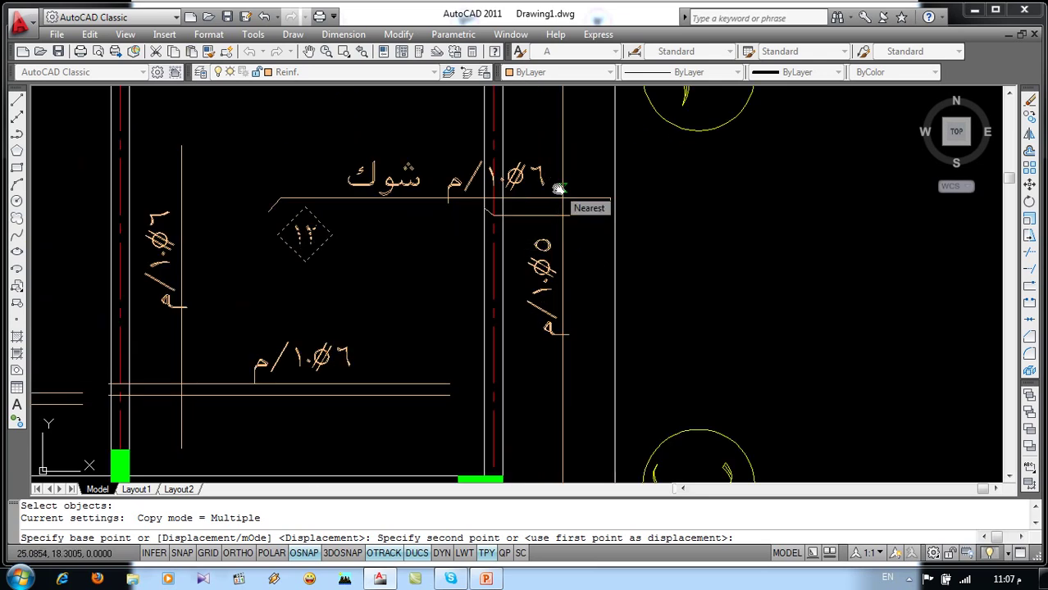
{"action": "middle_click_drag", "start_coordinate": [557, 189], "coordinate": [552, 232]}
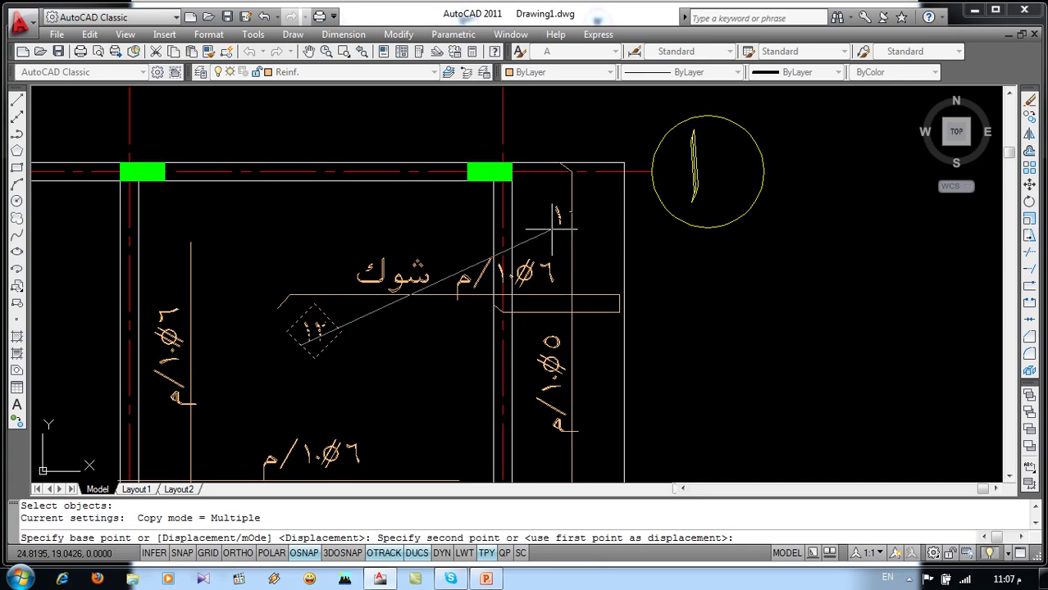
{"action": "left_click", "coordinate": [545, 213]}
{"action": "key", "text": "Return"}
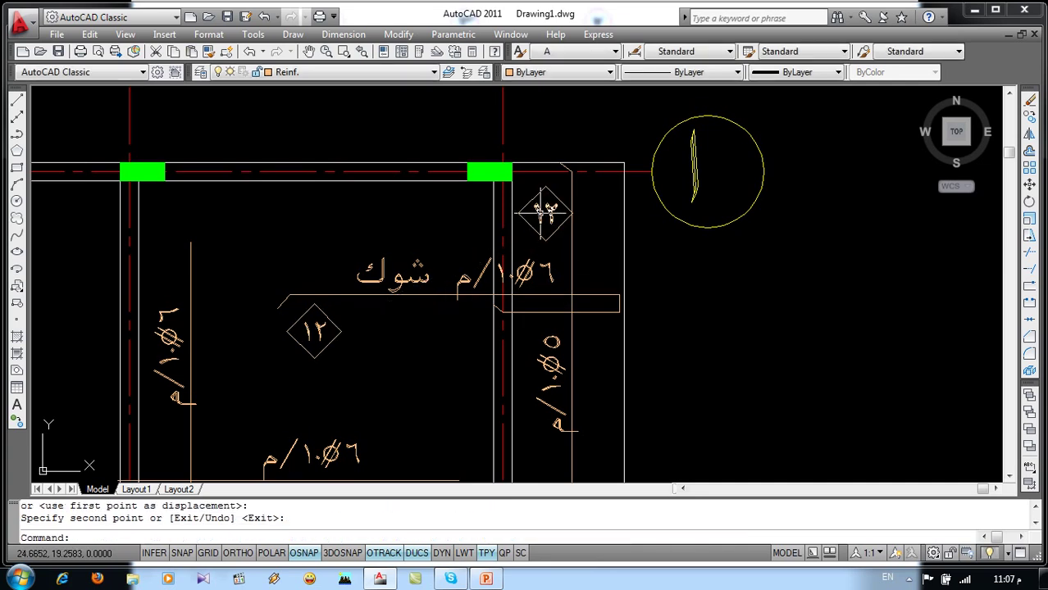
Renumber the copied tag to 20 and zoom out to view the whole slab plan
{"action": "double_click", "coordinate": [540, 217]}
{"action": "type", "text": "20"}
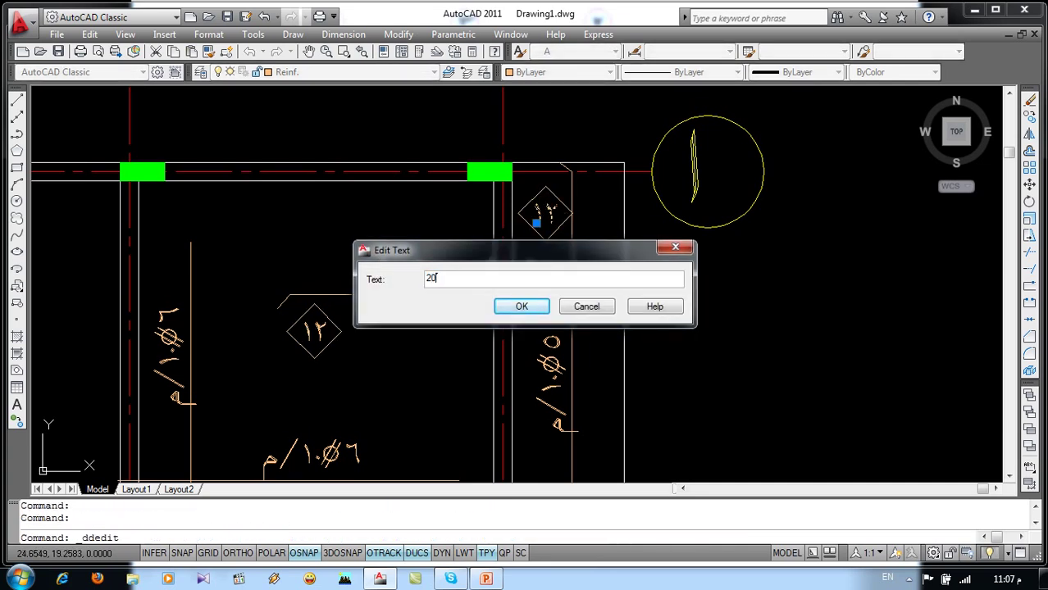
{"action": "key", "text": "Return"}
{"action": "key", "text": "Escape"}
{"action": "scroll", "coordinate": [524, 283], "scroll_direction": "down", "scroll_amount": 5}
{"action": "scroll", "coordinate": [525, 283], "scroll_direction": "up", "scroll_amount": 2}
{"action": "scroll", "coordinate": [525, 283], "scroll_direction": "down", "scroll_amount": 3}
{"action": "scroll", "coordinate": [562, 322], "scroll_direction": "up", "scroll_amount": 1}
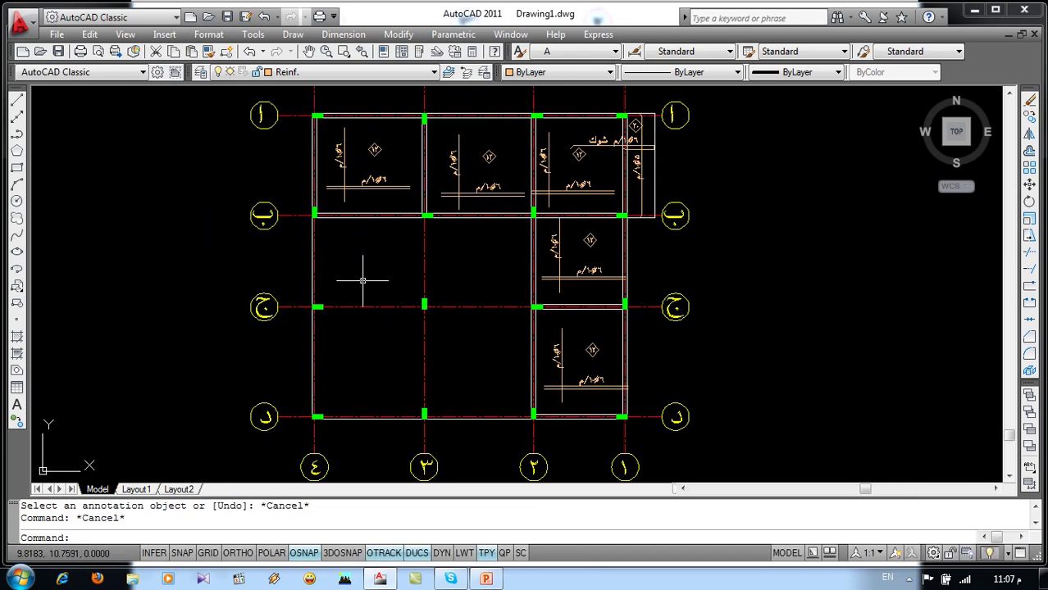
Draw a small circle in the empty panel between axes ب and ج, checking it against the reference slide
{"action": "scroll", "coordinate": [379, 251], "scroll_direction": "up", "scroll_amount": 2}
{"action": "type", "text": "c"}
{"action": "key", "text": "Return"}
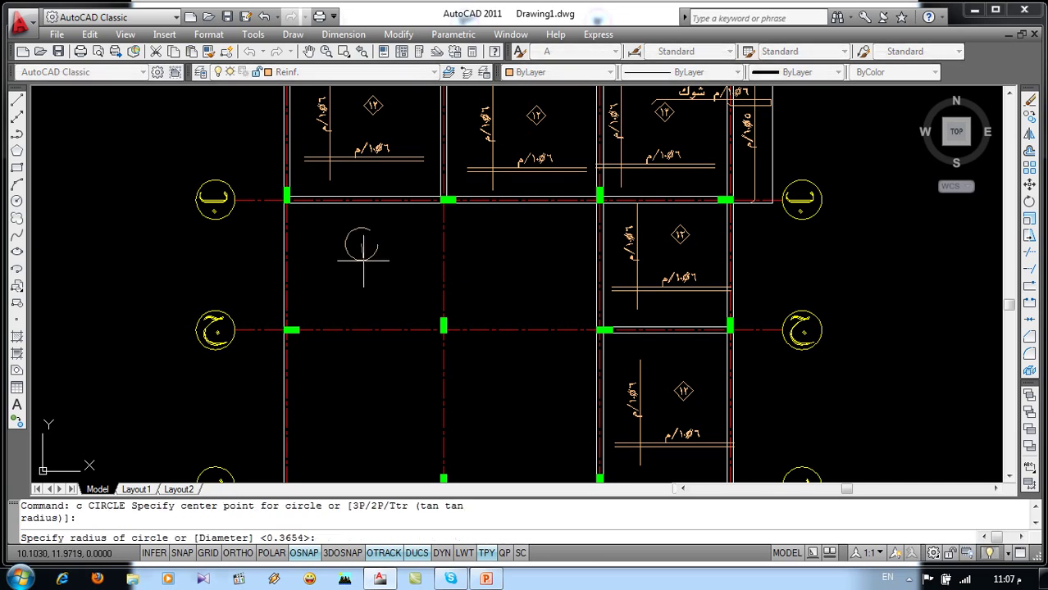
{"action": "left_click", "coordinate": [365, 269]}
{"action": "key", "text": "alt+Tab"}
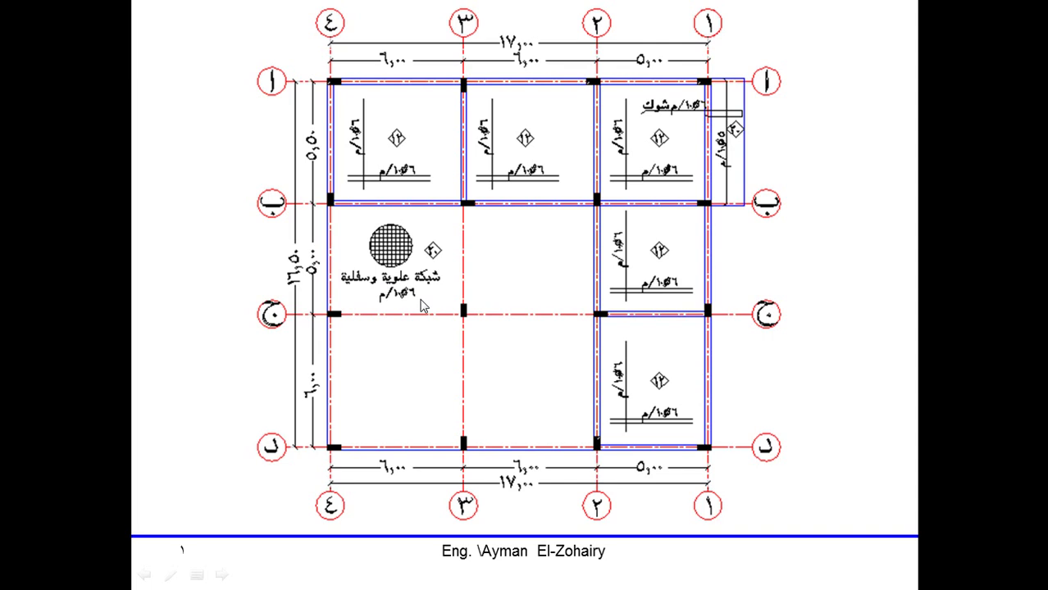
{"action": "key", "text": "alt+Tab"}
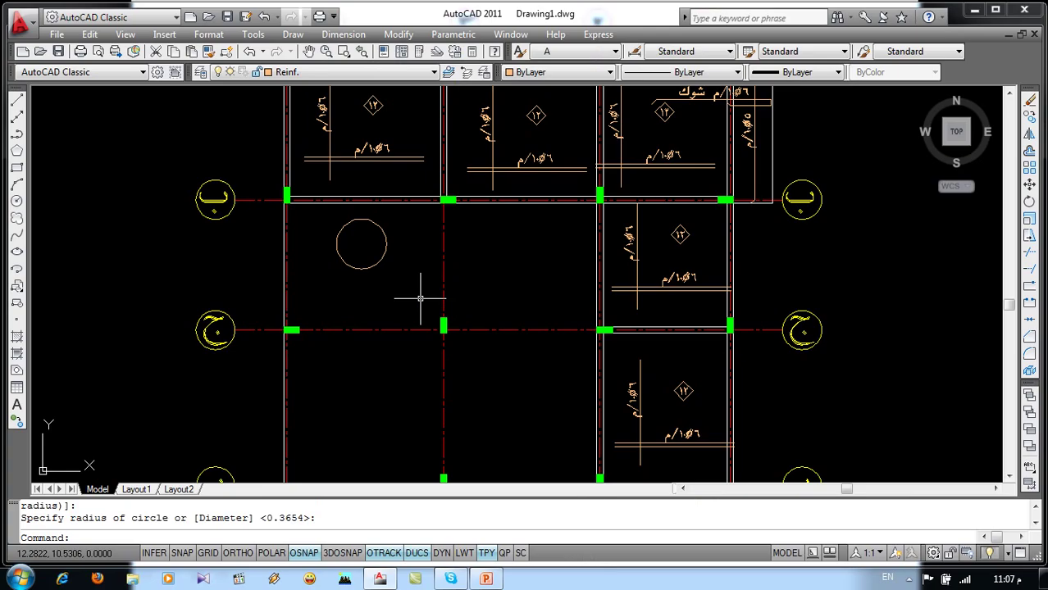
{"action": "middle_click_drag", "start_coordinate": [419, 293], "coordinate": [434, 328]}
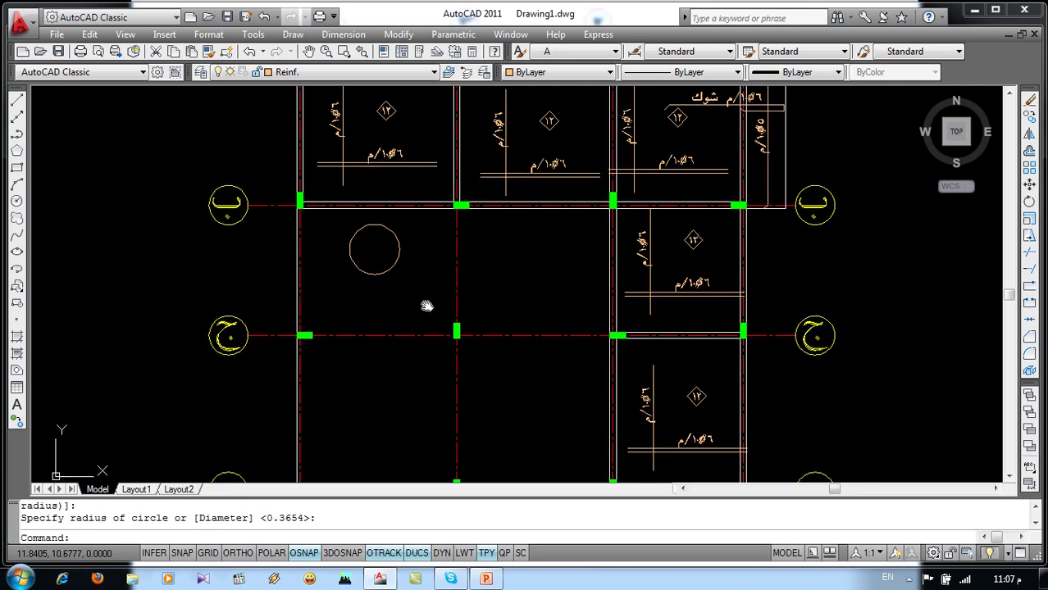
{"action": "type", "text": "h"}
Choose the ANSI37 hatch pattern and pick the inside of the circle as the hatch area
{"action": "key", "text": "Return"}
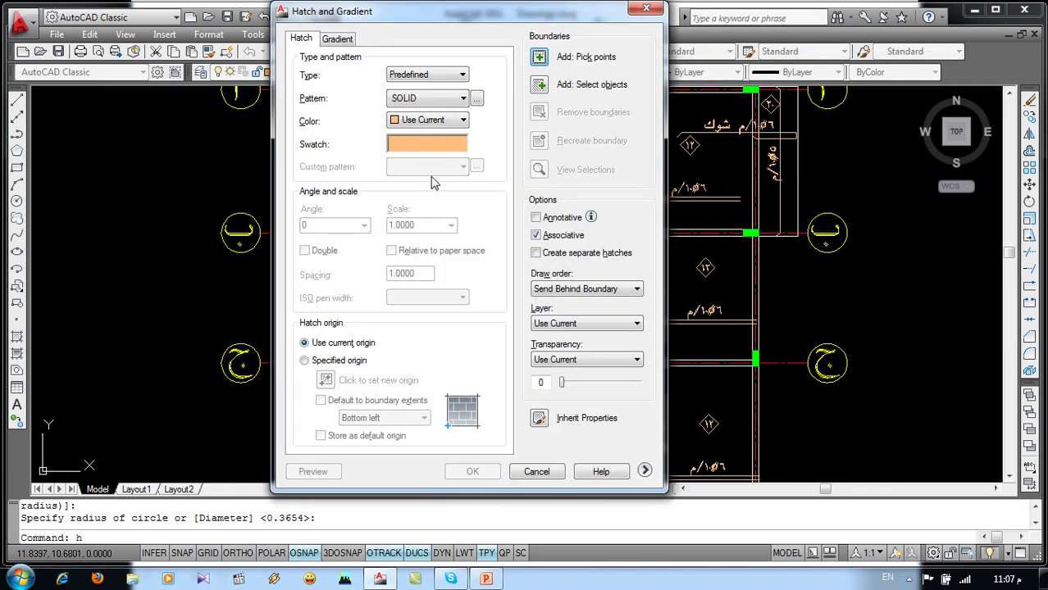
{"action": "left_click", "coordinate": [435, 144]}
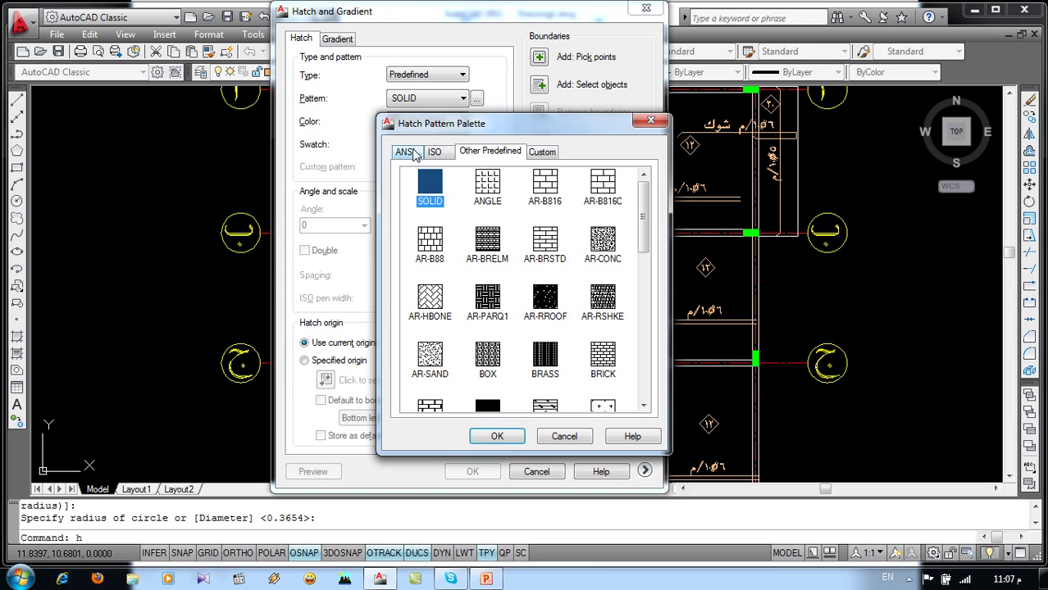
{"action": "left_click", "coordinate": [405, 153]}
{"action": "left_click", "coordinate": [544, 244]}
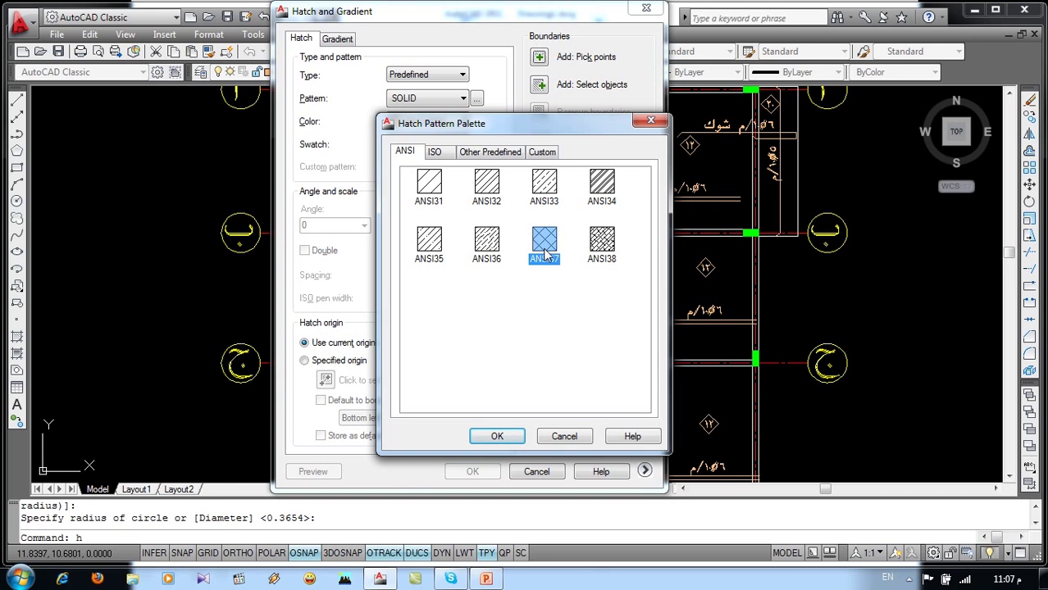
{"action": "left_click", "coordinate": [516, 436]}
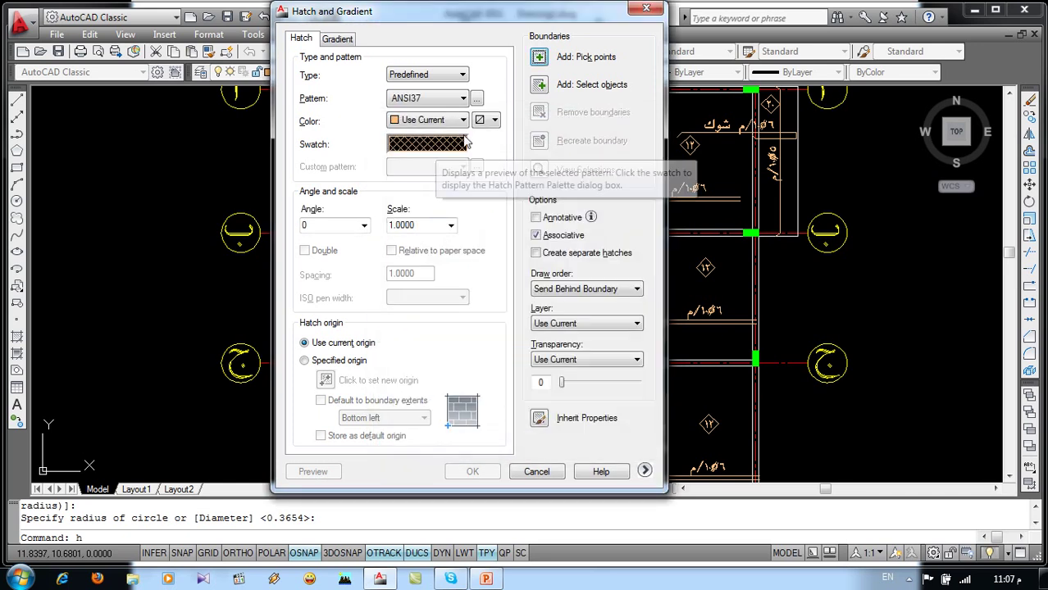
{"action": "left_click", "coordinate": [539, 57]}
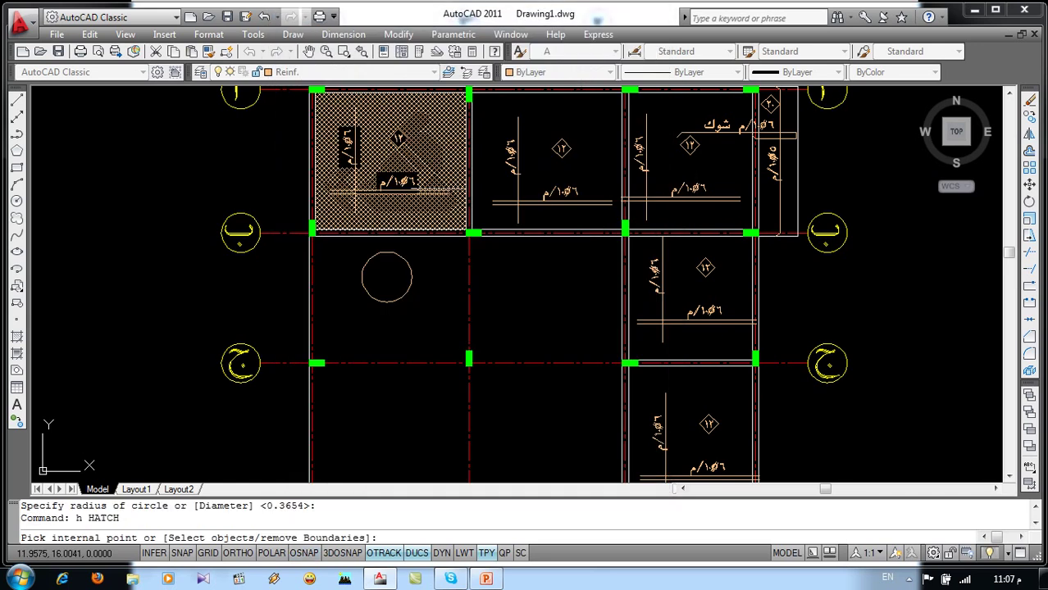
{"action": "left_click", "coordinate": [391, 267]}
{"action": "key", "text": "Return"}
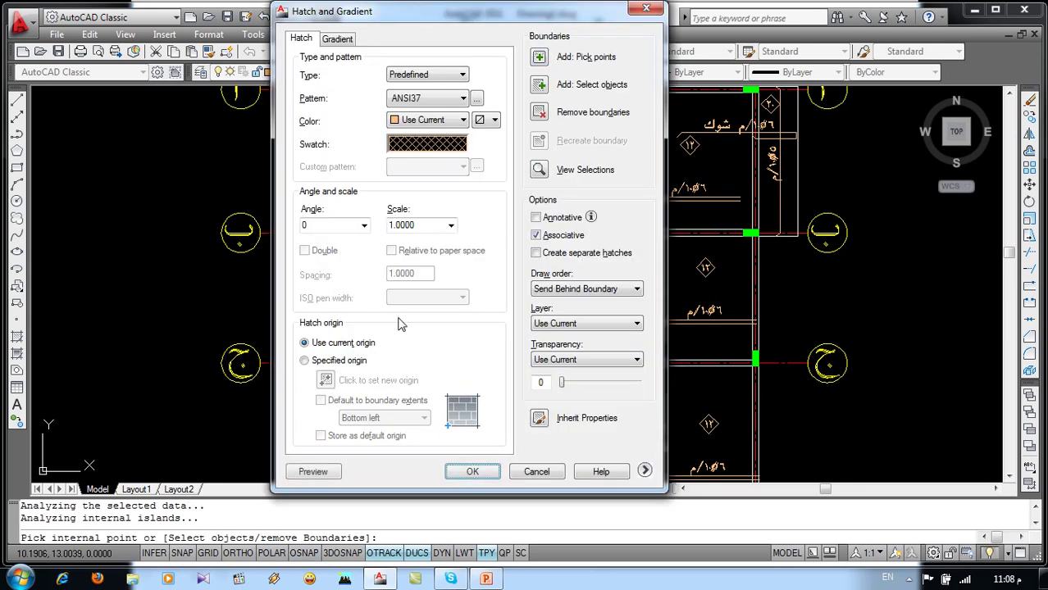
Preview the hatch, set angle 45 and scale 1.25, then apply it to the circle
{"action": "left_click", "coordinate": [312, 469]}
{"action": "scroll", "coordinate": [386, 264], "scroll_direction": "up", "scroll_amount": 2}
{"action": "scroll", "coordinate": [396, 277], "scroll_direction": "up", "scroll_amount": 3}
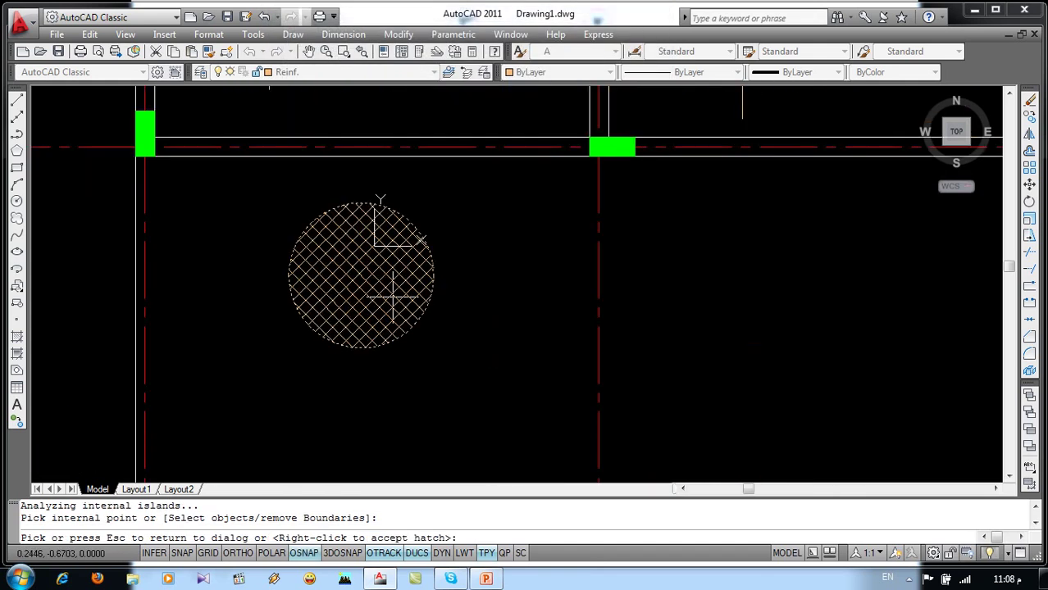
{"action": "middle_click_drag", "start_coordinate": [396, 276], "coordinate": [480, 303]}
{"action": "left_click", "coordinate": [480, 304]}
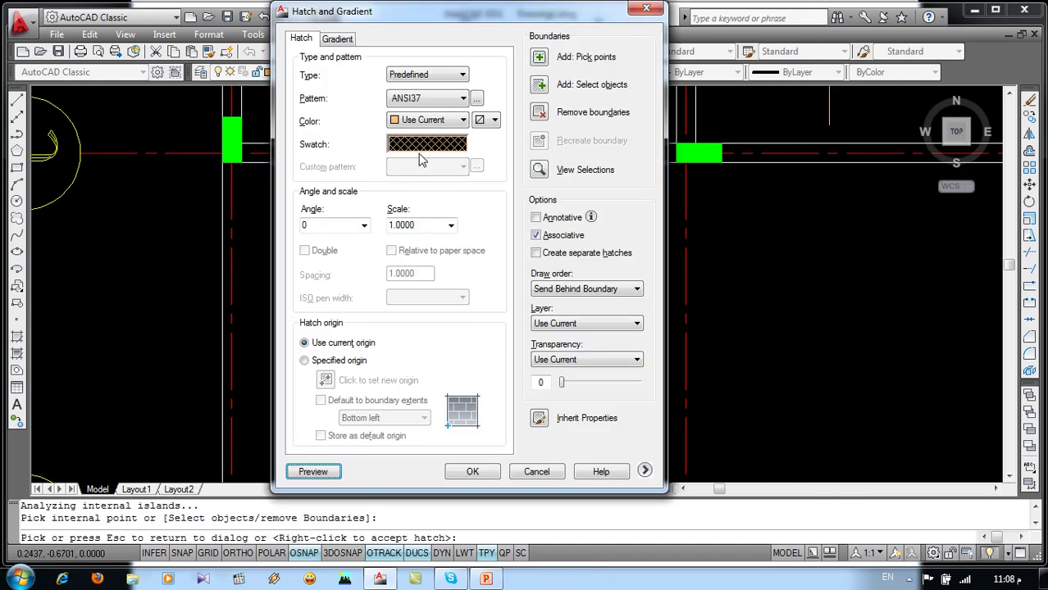
{"action": "left_click", "coordinate": [365, 226]}
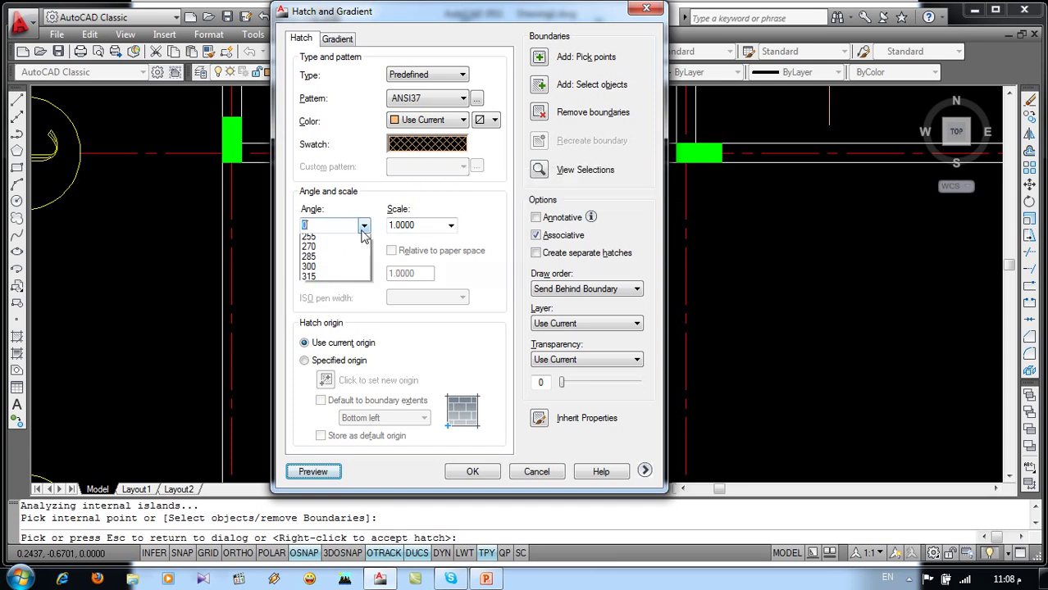
{"action": "left_click", "coordinate": [324, 266]}
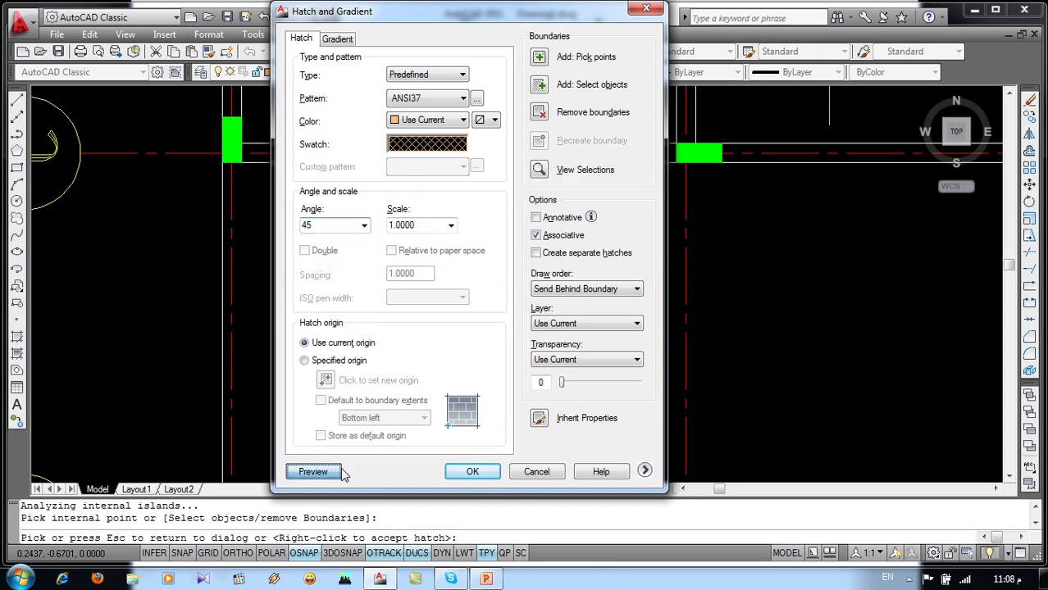
{"action": "left_click", "coordinate": [339, 472]}
{"action": "key", "text": "Escape"}
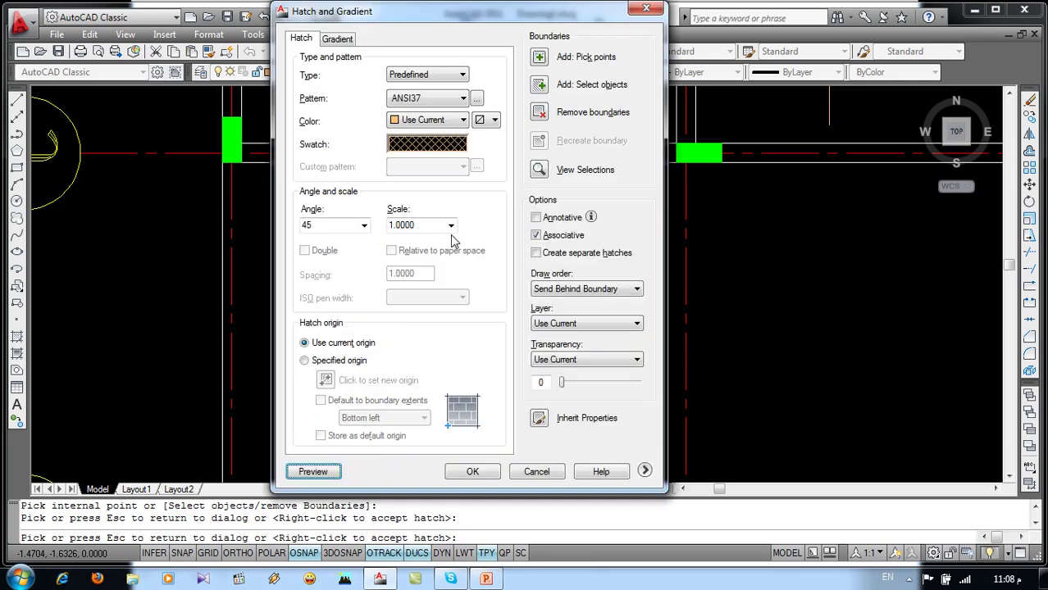
{"action": "left_click", "coordinate": [450, 225]}
{"action": "left_click", "coordinate": [414, 283]}
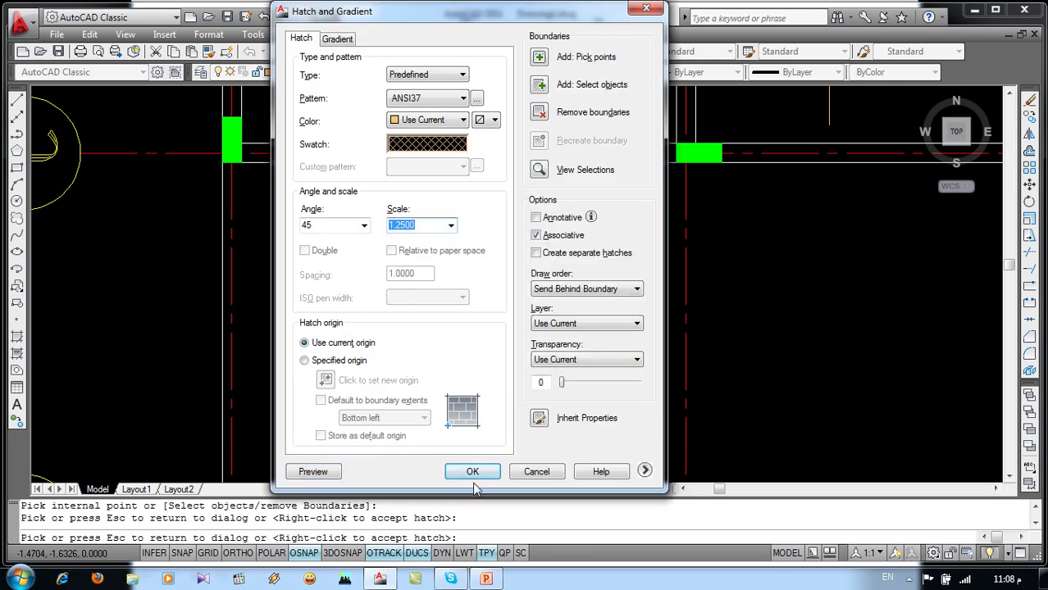
{"action": "left_click", "coordinate": [472, 472]}
{"action": "scroll", "coordinate": [489, 314], "scroll_direction": "down", "scroll_amount": 5}
Copy the م/١٠Ø٦ bar label below the hatched circle, then begin retyping the upper label
{"action": "middle_click_drag", "start_coordinate": [489, 315], "coordinate": [439, 287]}
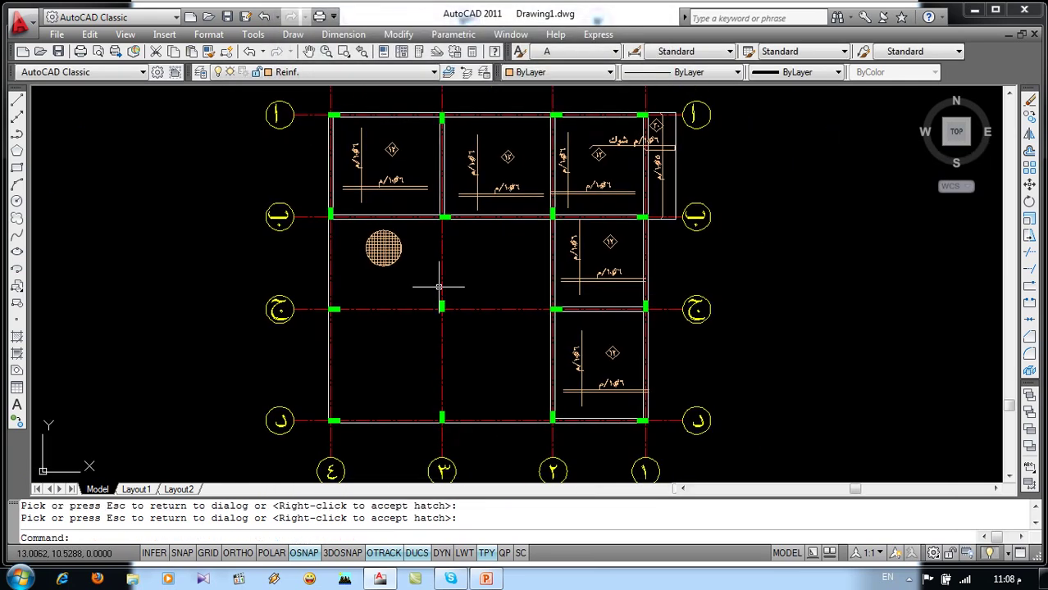
{"action": "scroll", "coordinate": [439, 287], "scroll_direction": "up", "scroll_amount": 2}
{"action": "type", "text": "co"}
{"action": "key", "text": "Return"}
{"action": "left_click", "coordinate": [367, 137]}
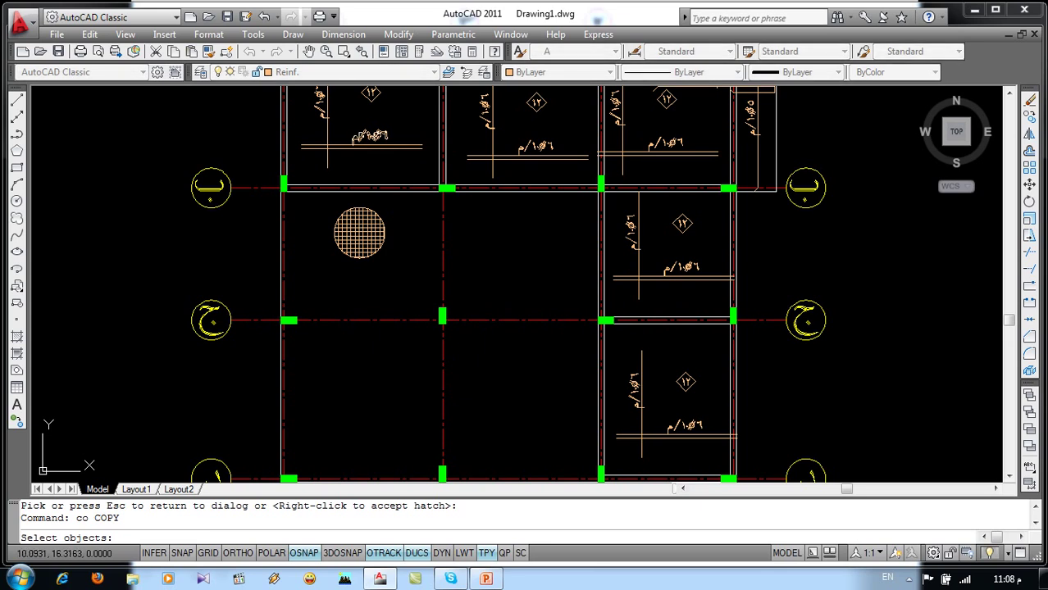
{"action": "key", "text": "Return"}
{"action": "scroll", "coordinate": [351, 295], "scroll_direction": "up", "scroll_amount": 6}
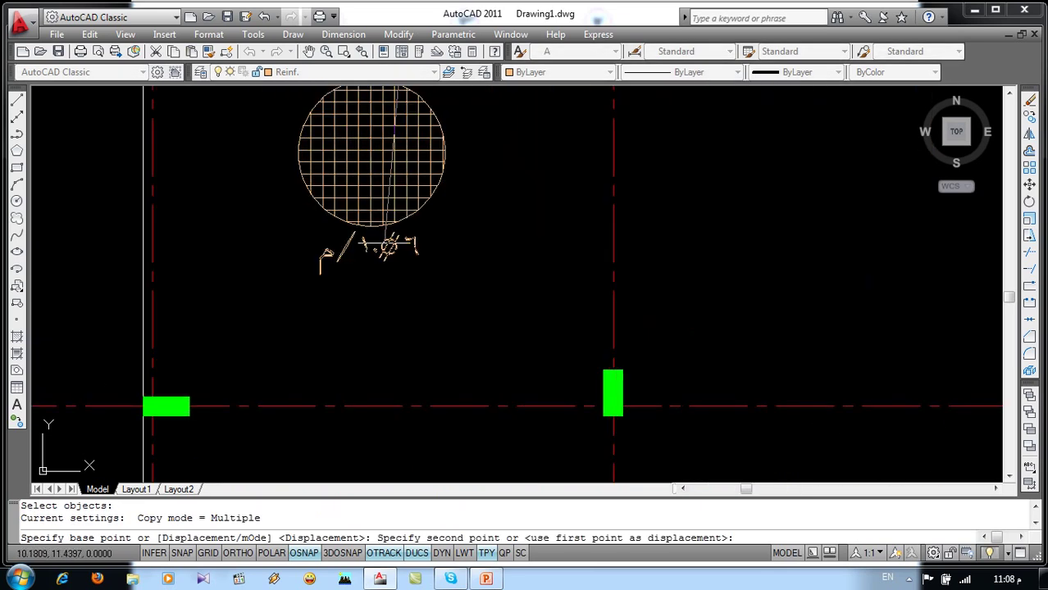
{"action": "left_click", "coordinate": [389, 247]}
{"action": "left_click", "coordinate": [392, 294]}
{"action": "key", "text": "Return"}
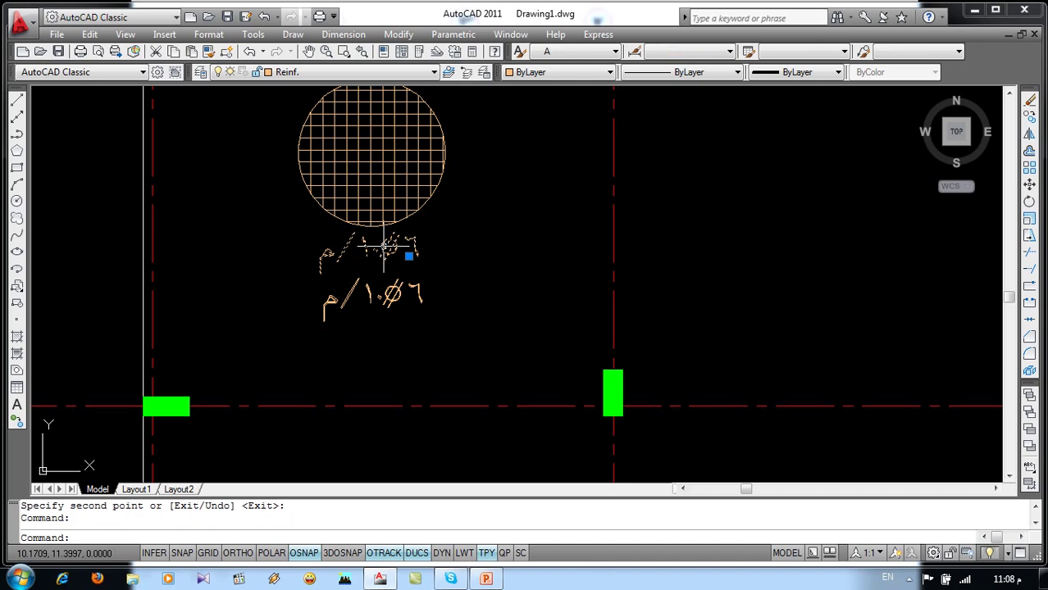
{"action": "double_click", "coordinate": [385, 250]}
{"action": "type", "text": "af:l ug,di ,stgdl"}
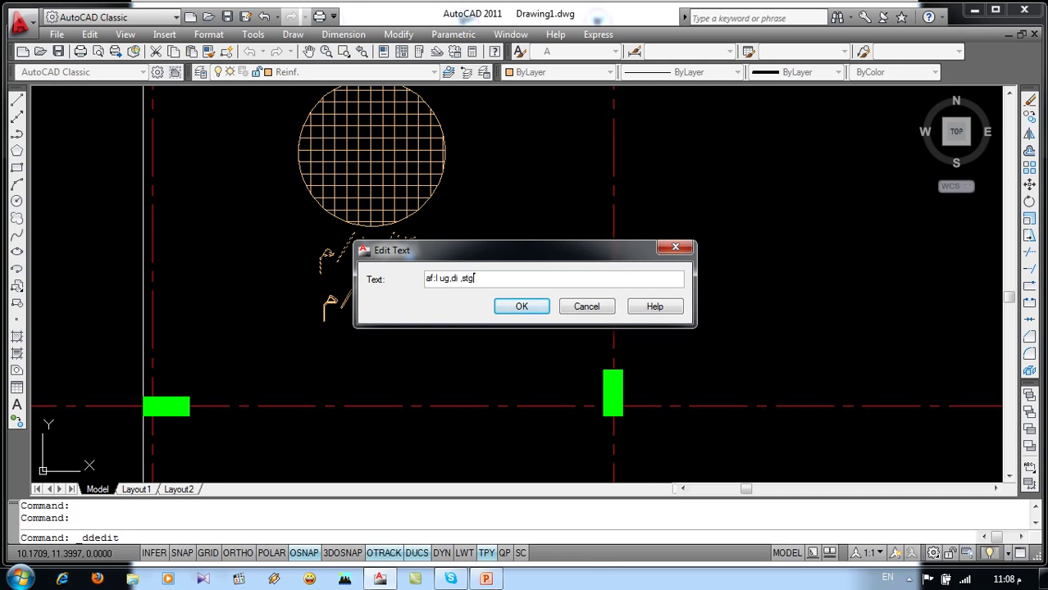
Confirm the corrected Arabic note and move it under the hatched circle
{"action": "key", "text": "Return"}
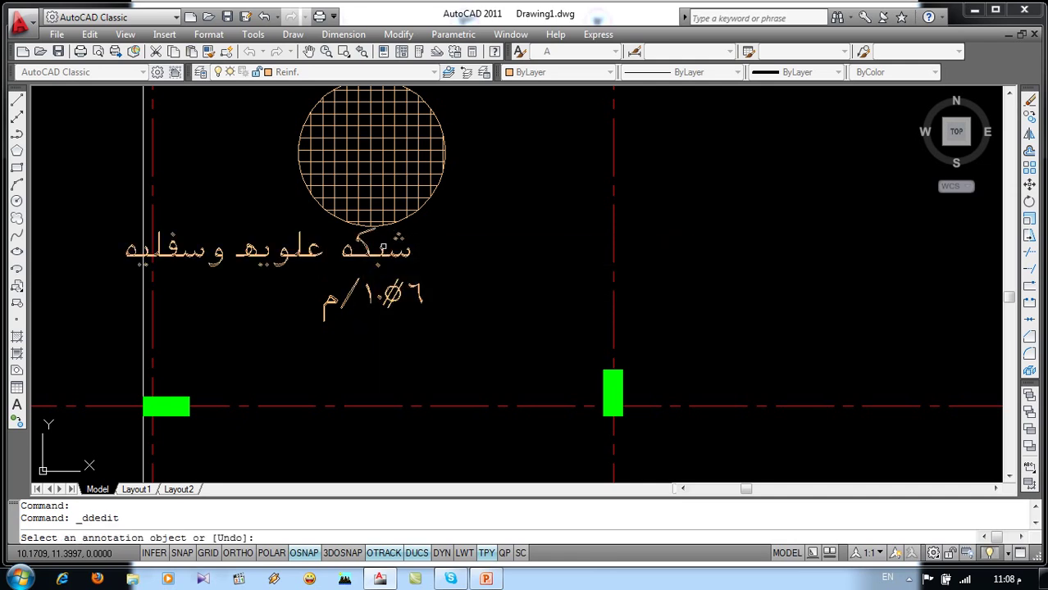
{"action": "key", "text": "Escape"}
{"action": "key", "text": "Escape"}
{"action": "type", "text": "m"}
{"action": "key", "text": "Return"}
{"action": "left_click", "coordinate": [361, 258]}
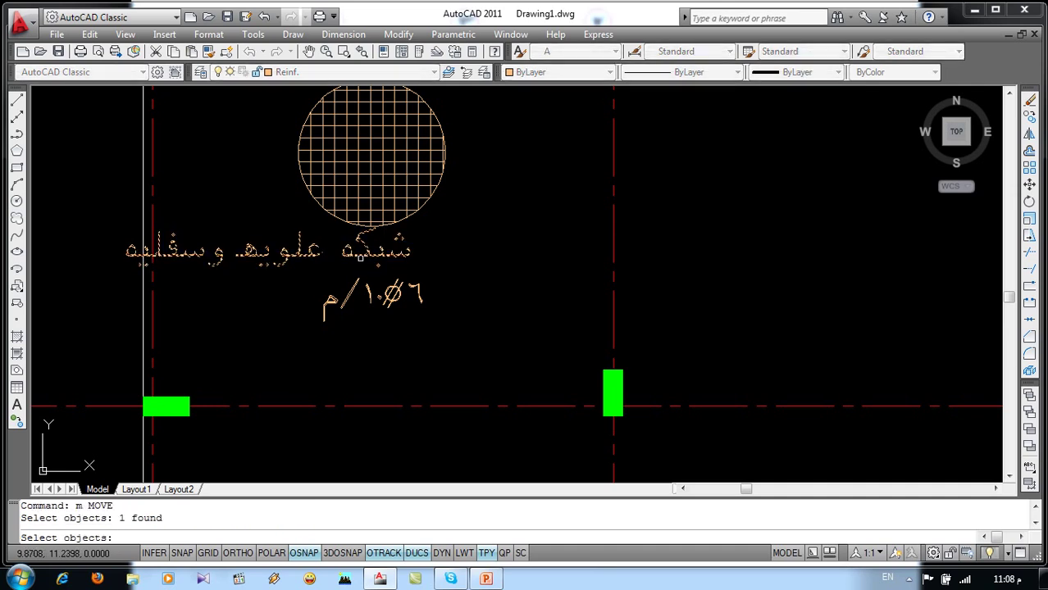
{"action": "key", "text": "Return"}
{"action": "left_click", "coordinate": [361, 258]}
{"action": "left_click", "coordinate": [382, 285]}
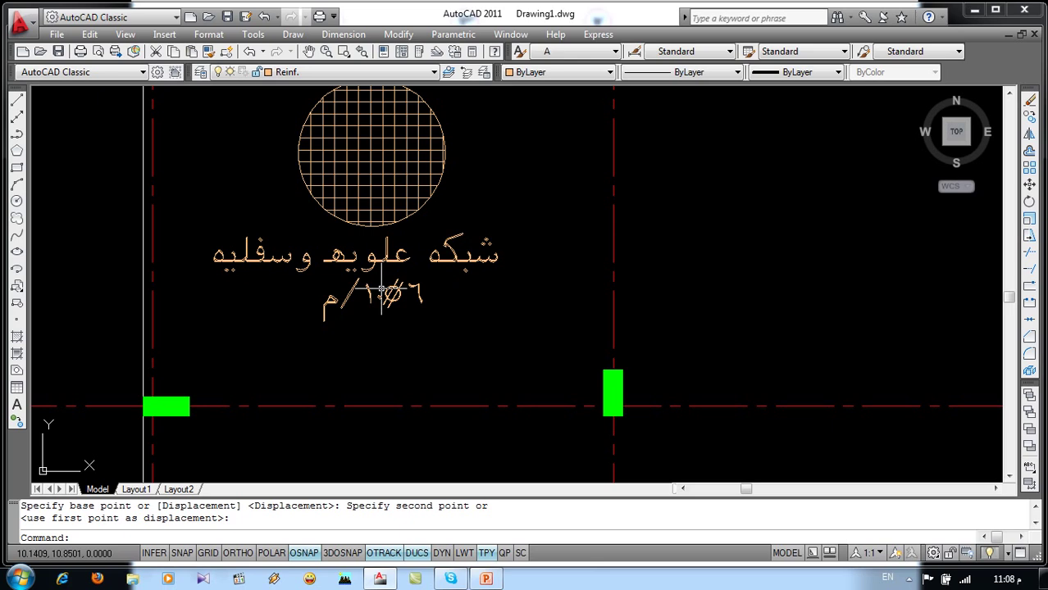
Fix the one misspelled letter in the Arabic mesh note
{"action": "double_click", "coordinate": [340, 264]}
{"action": "double_click", "coordinate": [456, 280]}
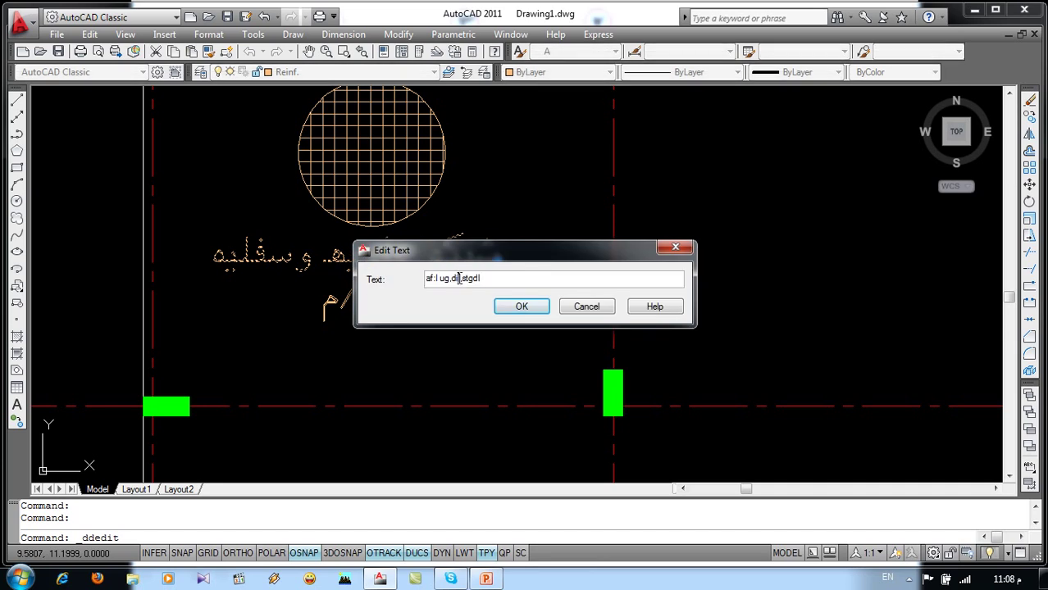
{"action": "type", "text": "di"}
{"action": "key", "text": "BackSpace"}
{"action": "type", "text": "l"}
{"action": "key", "text": "Return"}
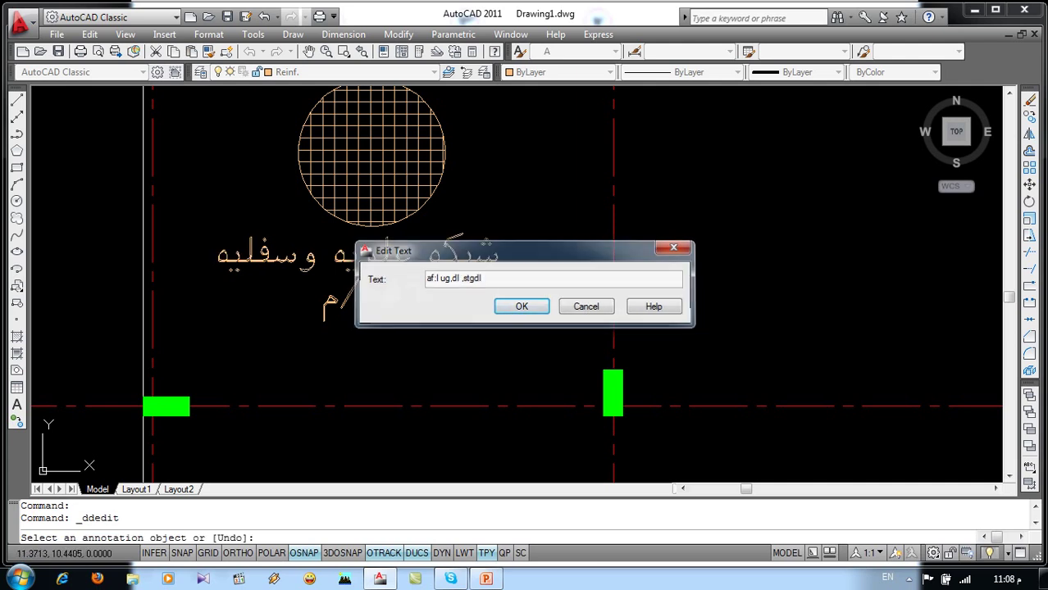
{"action": "key", "text": "Escape"}
{"action": "key", "text": "Escape"}
Copy the diamond 12 tag and its frame to beside the hatched mesh circle
{"action": "scroll", "coordinate": [418, 324], "scroll_direction": "down", "scroll_amount": 4}
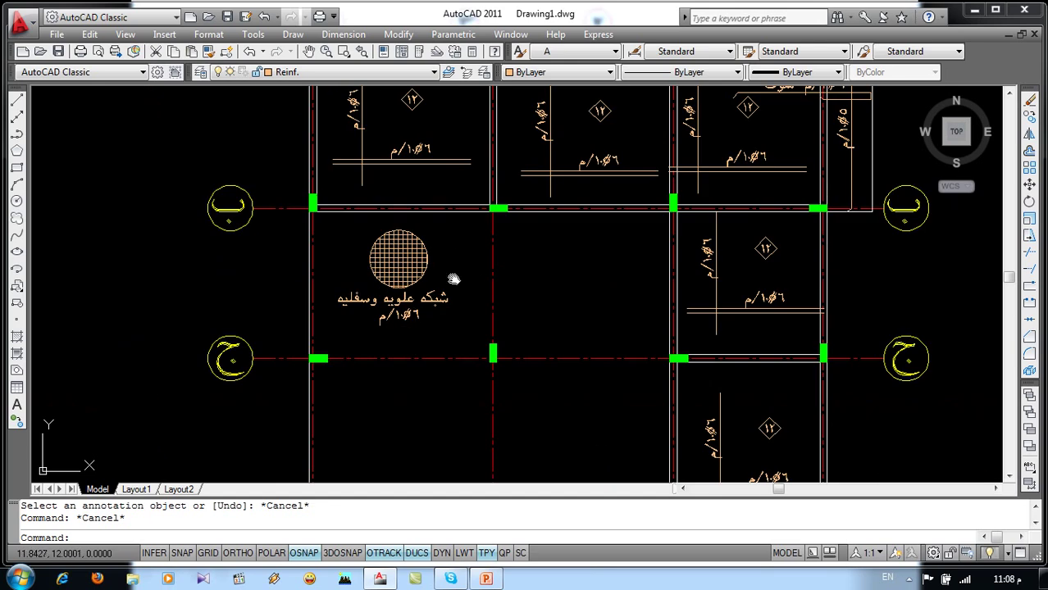
{"action": "middle_click_drag", "start_coordinate": [452, 276], "coordinate": [426, 369]}
{"action": "type", "text": "c"}
{"action": "key", "text": "Return"}
{"action": "left_click_drag", "start_coordinate": [368, 170], "coordinate": [407, 209]}
{"action": "key", "text": "Return"}
{"action": "left_click", "coordinate": [383, 193]}
{"action": "scroll", "coordinate": [428, 346], "scroll_direction": "up", "scroll_amount": 5}
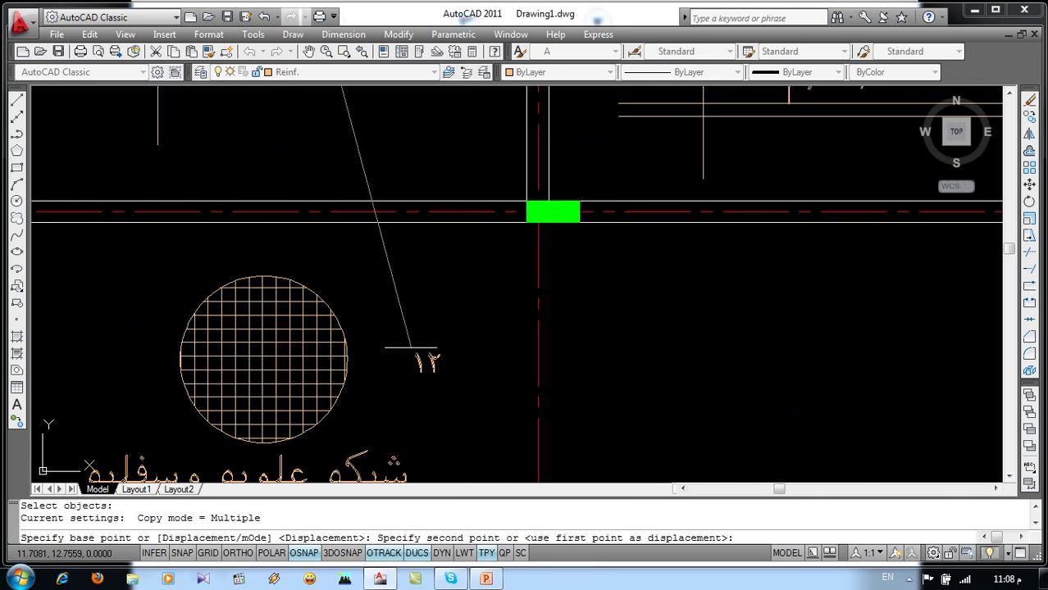
{"action": "left_click", "coordinate": [426, 361]}
{"action": "key", "text": "Return"}
Change the copied tag's number to 20
{"action": "double_click", "coordinate": [426, 361]}
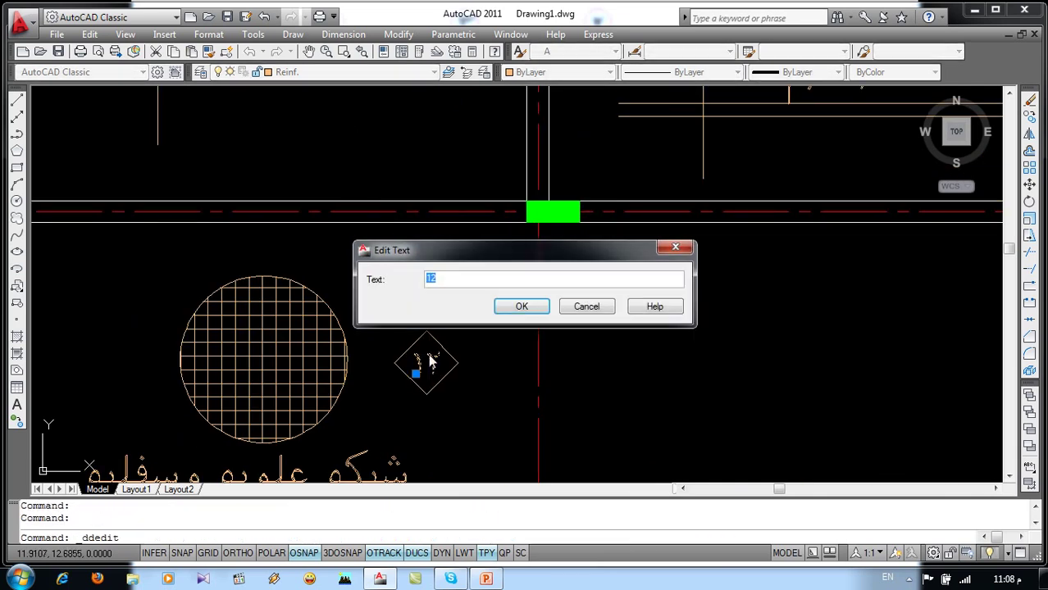
{"action": "key", "text": "Return"}
{"action": "key", "text": "Escape"}
Zoom to the plan's extents and compare it against the reference slide
{"action": "scroll", "coordinate": [431, 289], "scroll_direction": "down", "scroll_amount": 2}
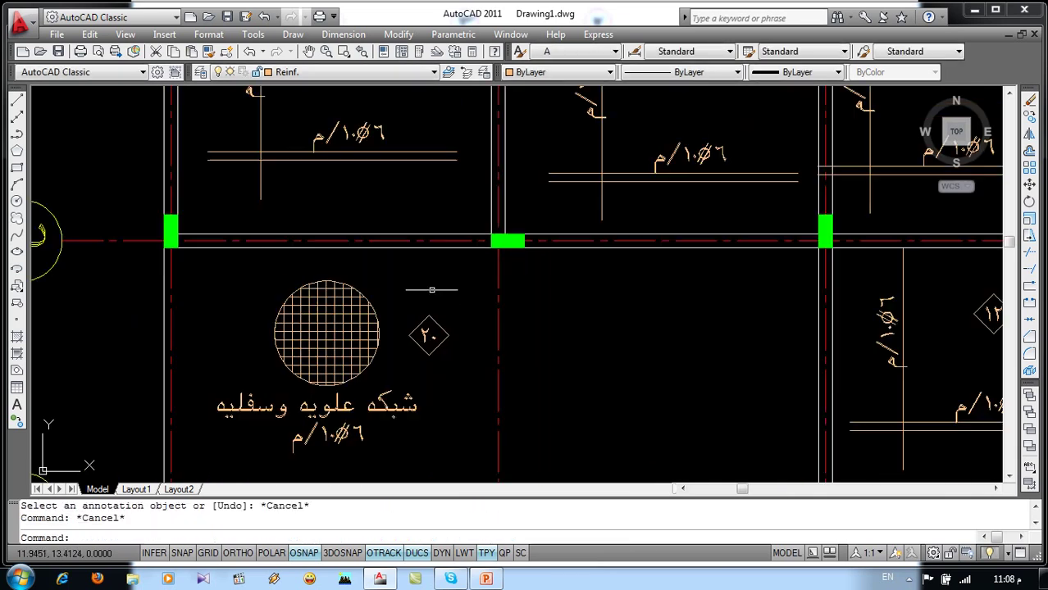
{"action": "scroll", "coordinate": [431, 289], "scroll_direction": "down", "scroll_amount": 3}
{"action": "middle_click_drag", "start_coordinate": [511, 337], "coordinate": [457, 300]}
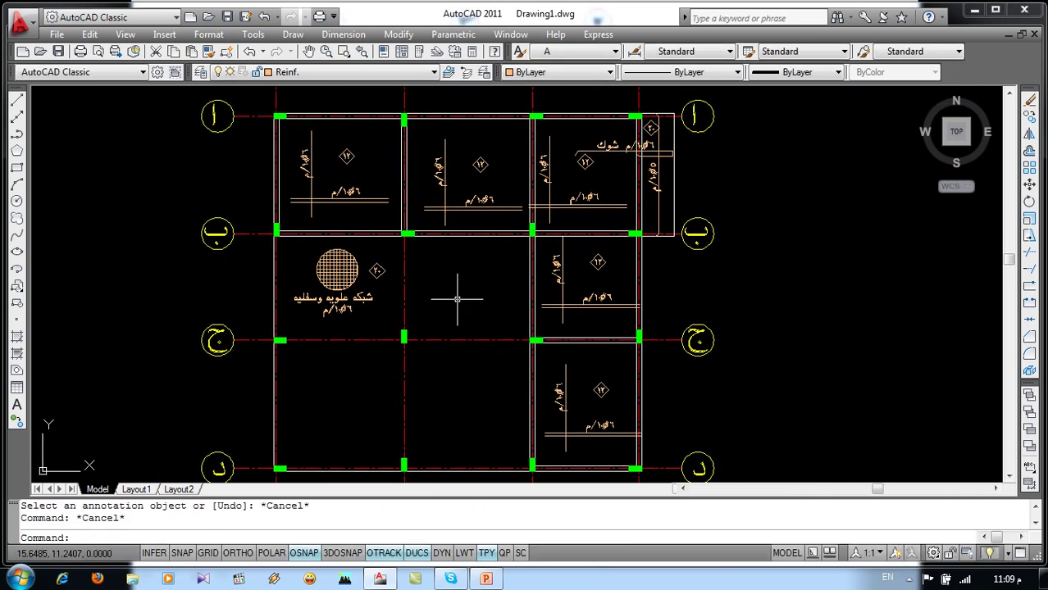
{"action": "type", "text": "z"}
{"action": "key", "text": "Return"}
{"action": "type", "text": "e"}
{"action": "key", "text": "Return"}
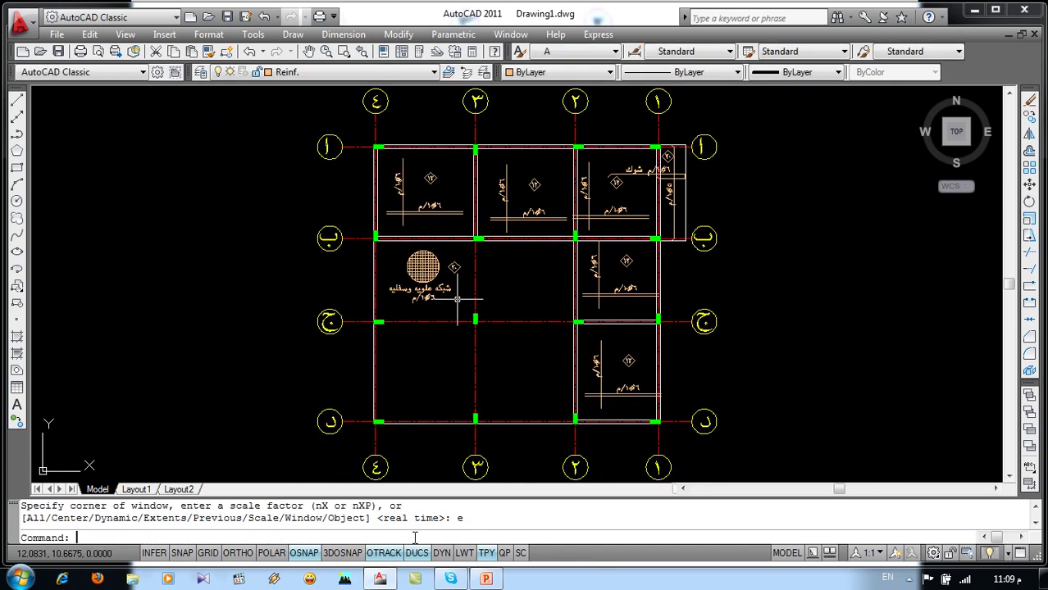
{"action": "left_click", "coordinate": [483, 579]}
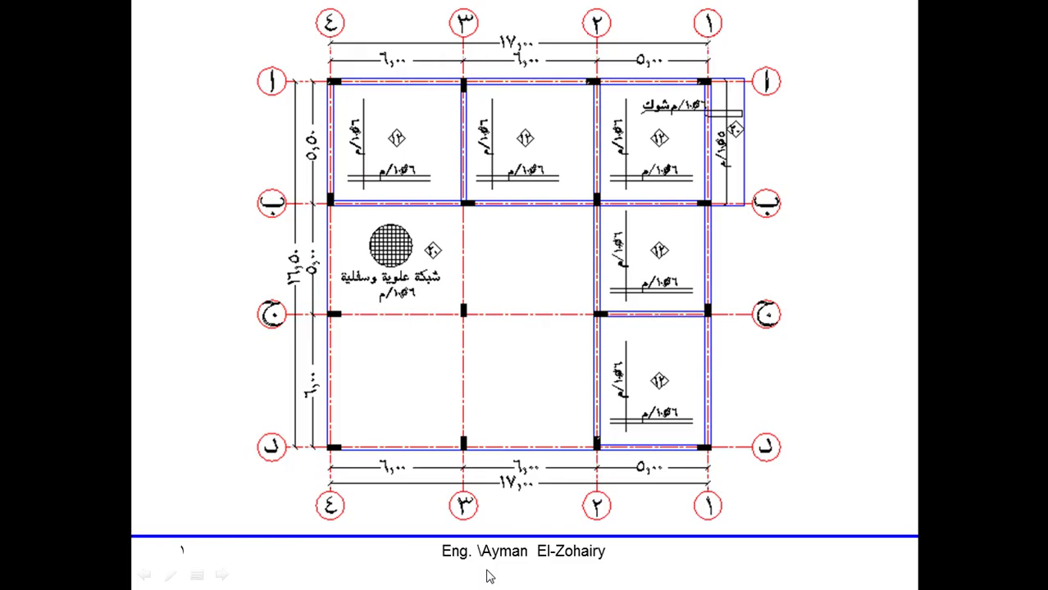
{"action": "left_click", "coordinate": [488, 579]}
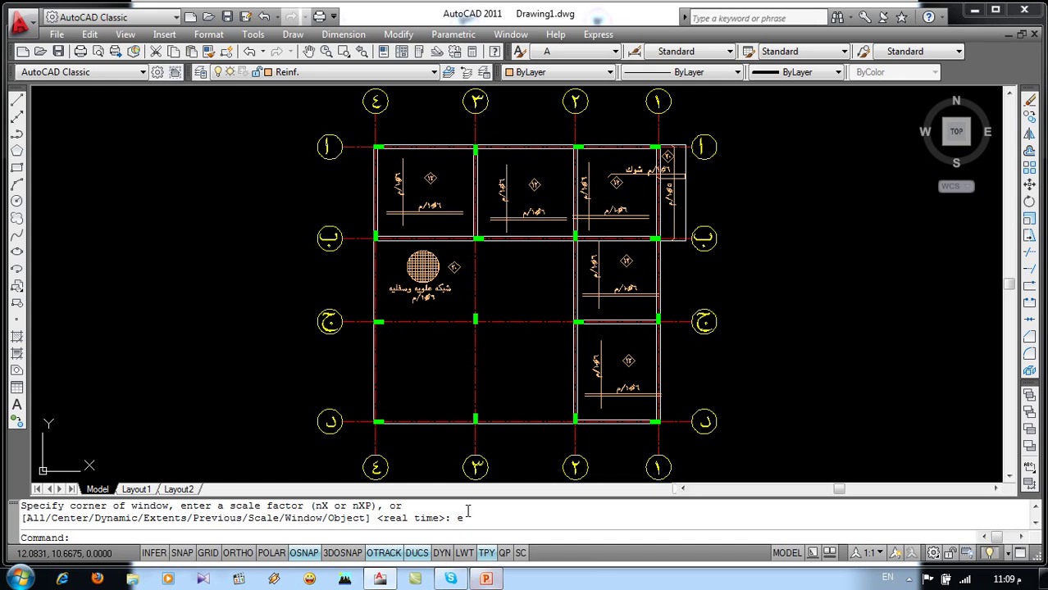
Make Dimension the current layer and begin modifying the Standard dimension style
{"action": "left_click", "coordinate": [295, 72]}
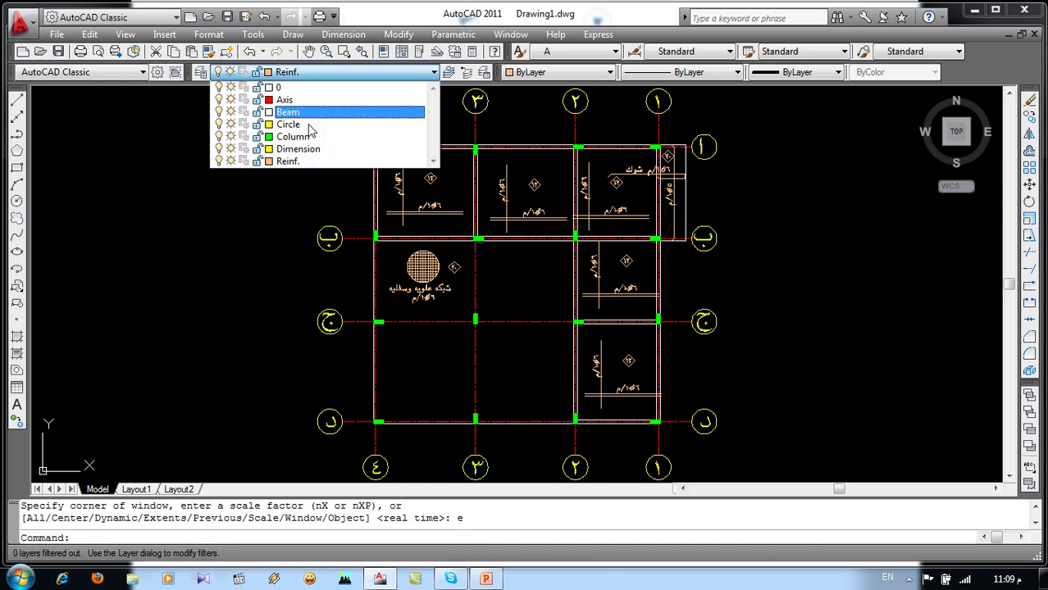
{"action": "left_click", "coordinate": [300, 150]}
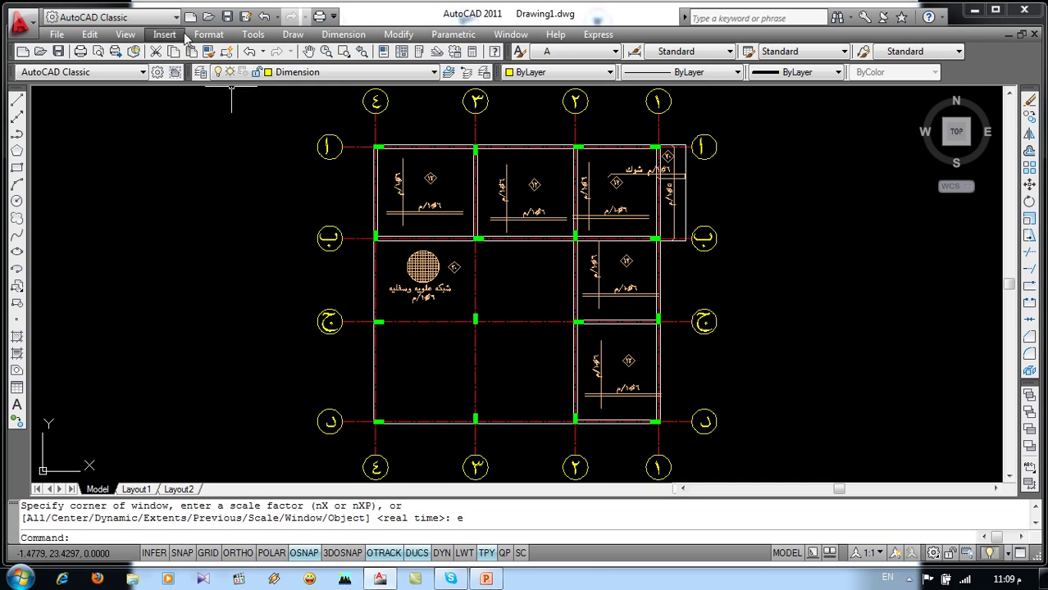
{"action": "left_click", "coordinate": [211, 35]}
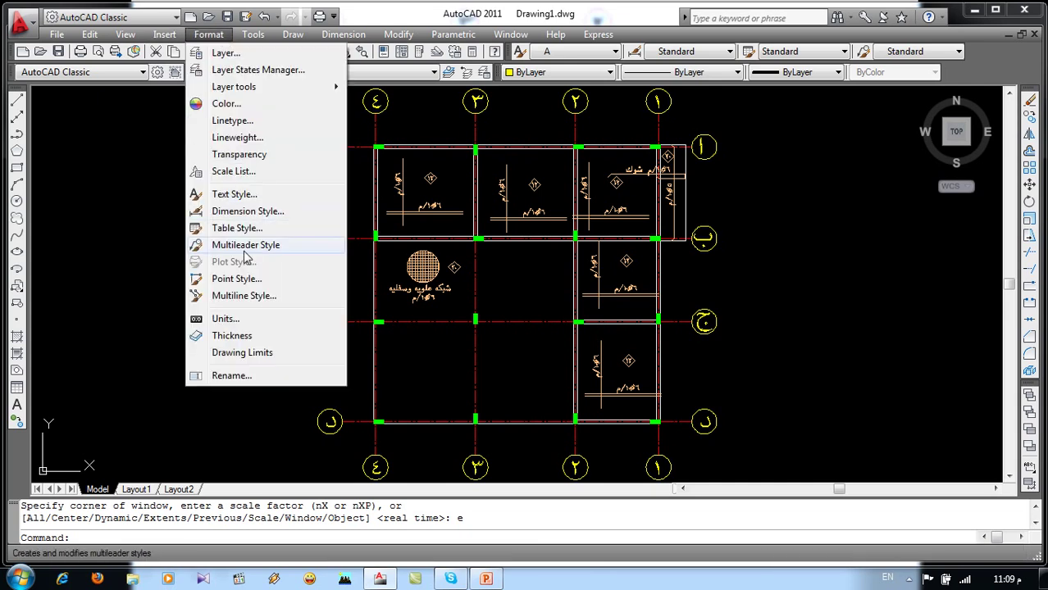
{"action": "left_click", "coordinate": [243, 213]}
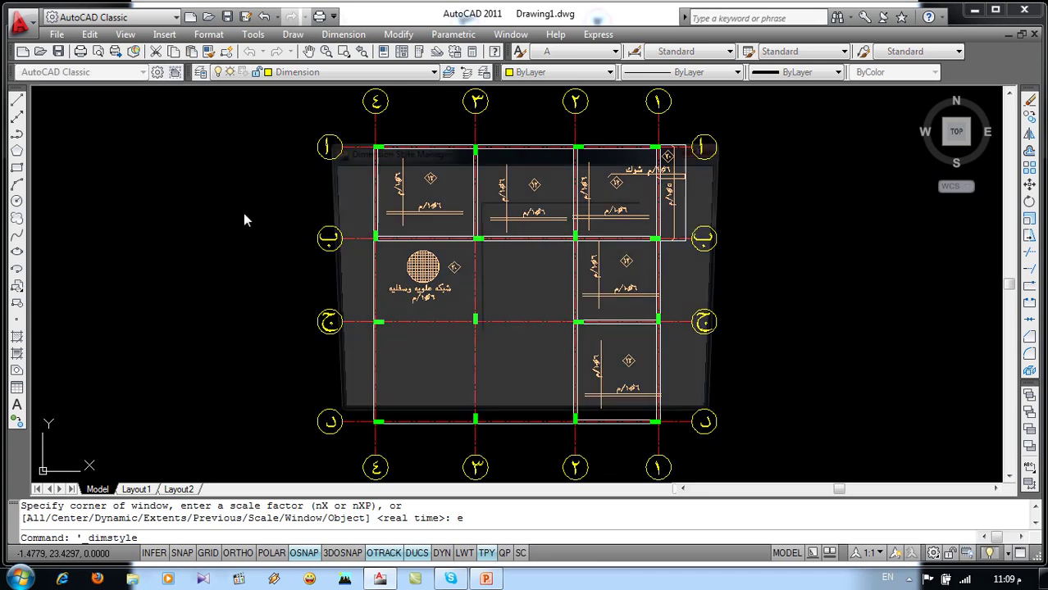
{"action": "left_click", "coordinate": [686, 259]}
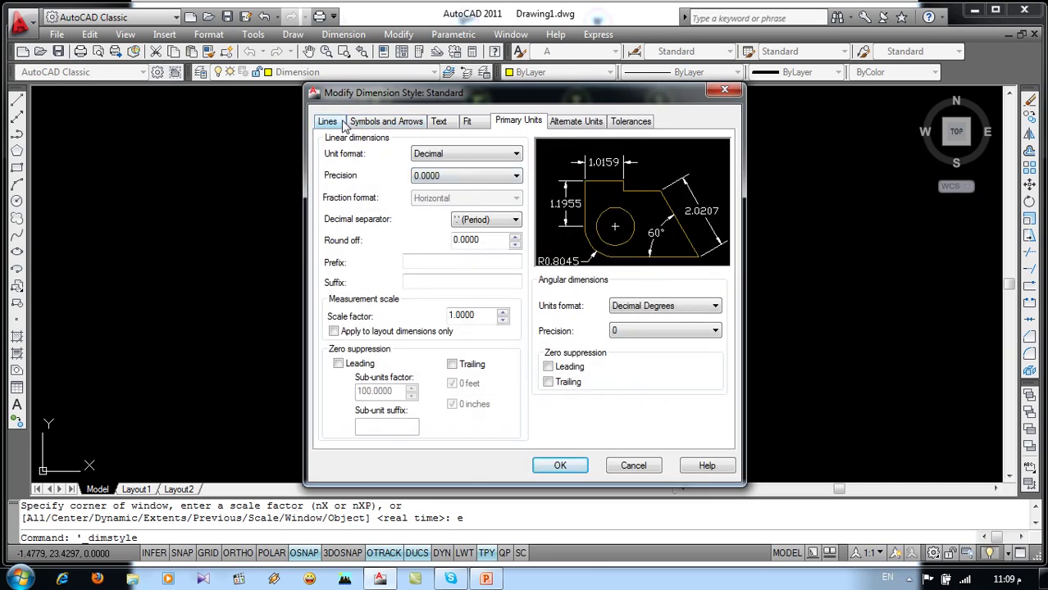
Make Standard's dimension lines green and suppress both extension lines
{"action": "left_click", "coordinate": [344, 124]}
{"action": "left_click", "coordinate": [378, 123]}
{"action": "left_click", "coordinate": [449, 130]}
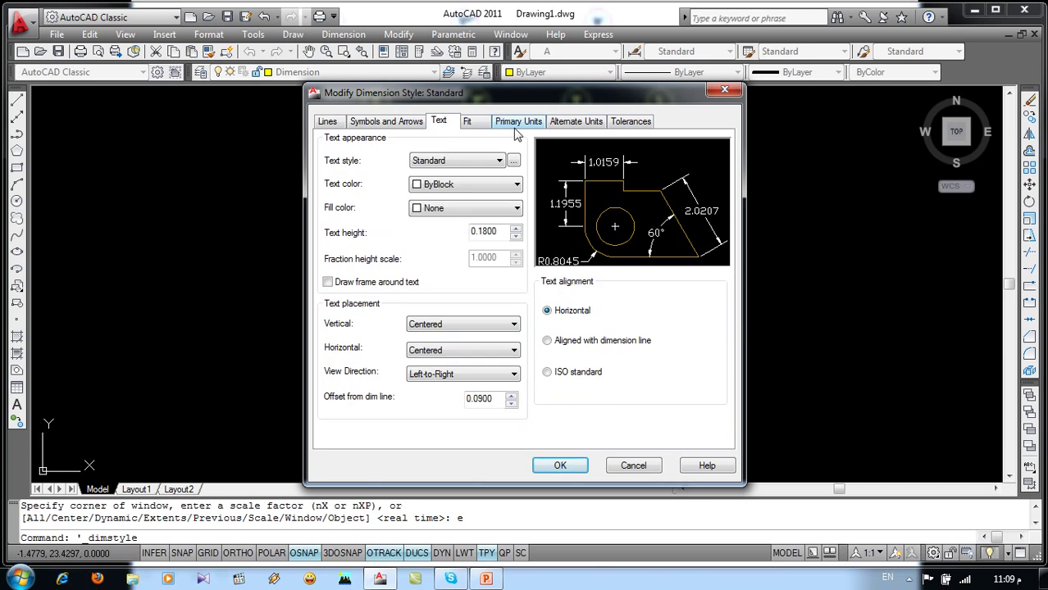
{"action": "left_click", "coordinate": [516, 132]}
{"action": "left_click", "coordinate": [329, 122]}
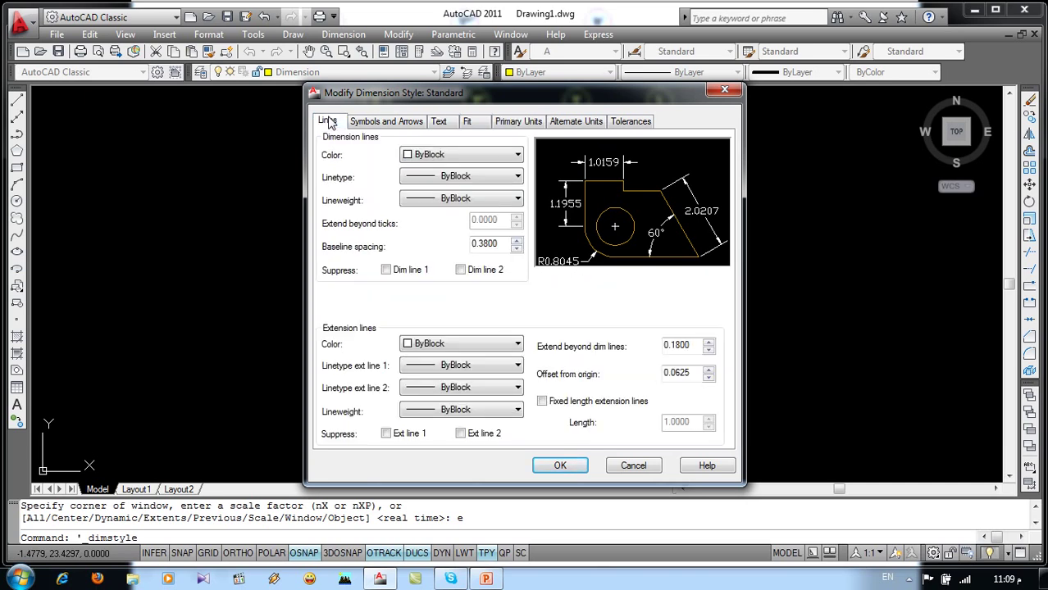
{"action": "left_click", "coordinate": [441, 157]}
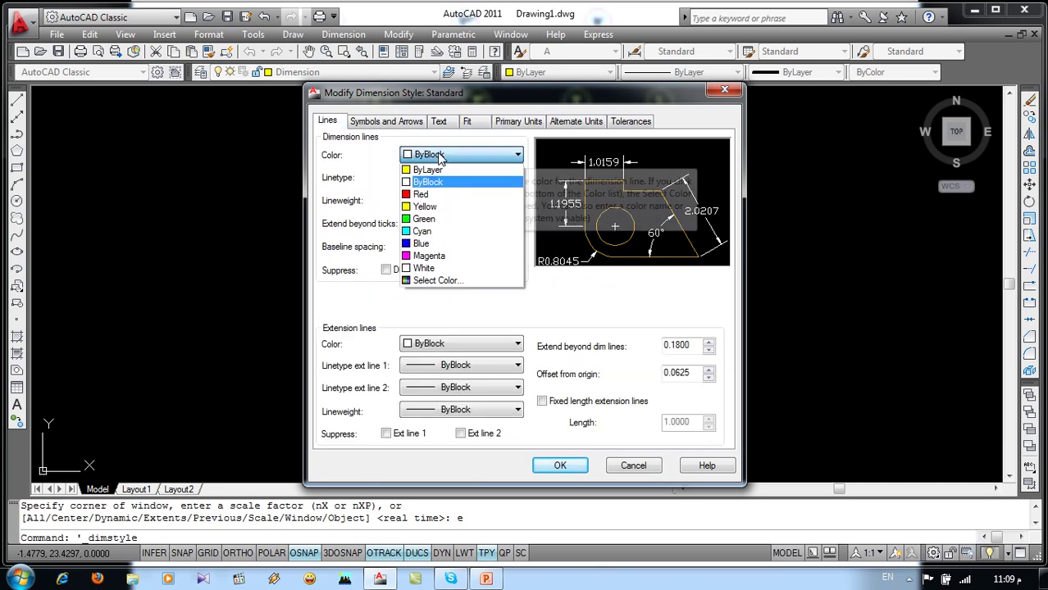
{"action": "left_click", "coordinate": [430, 219]}
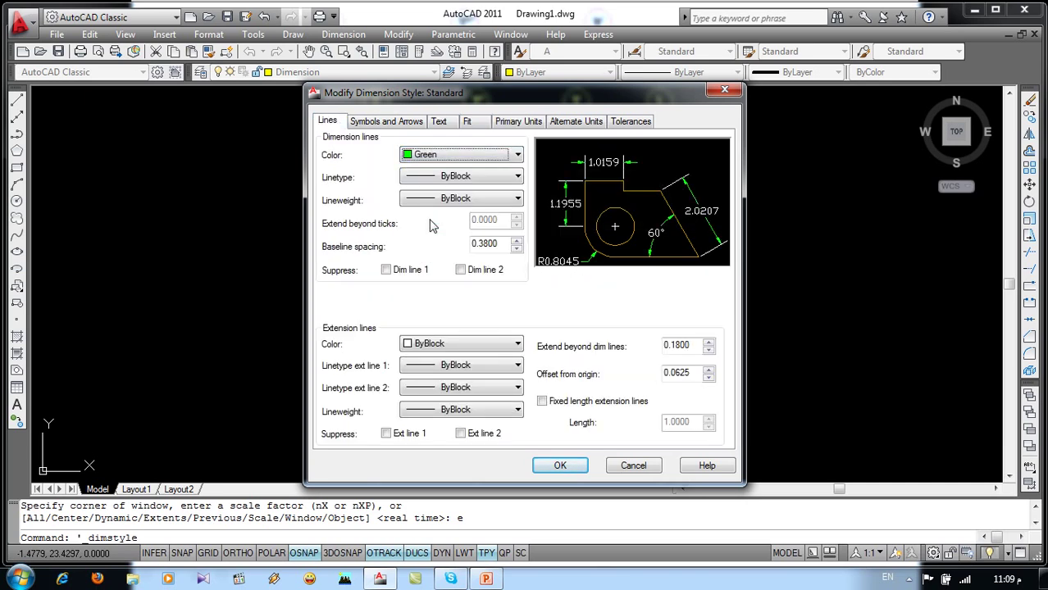
{"action": "left_click", "coordinate": [386, 433]}
{"action": "left_click", "coordinate": [460, 434]}
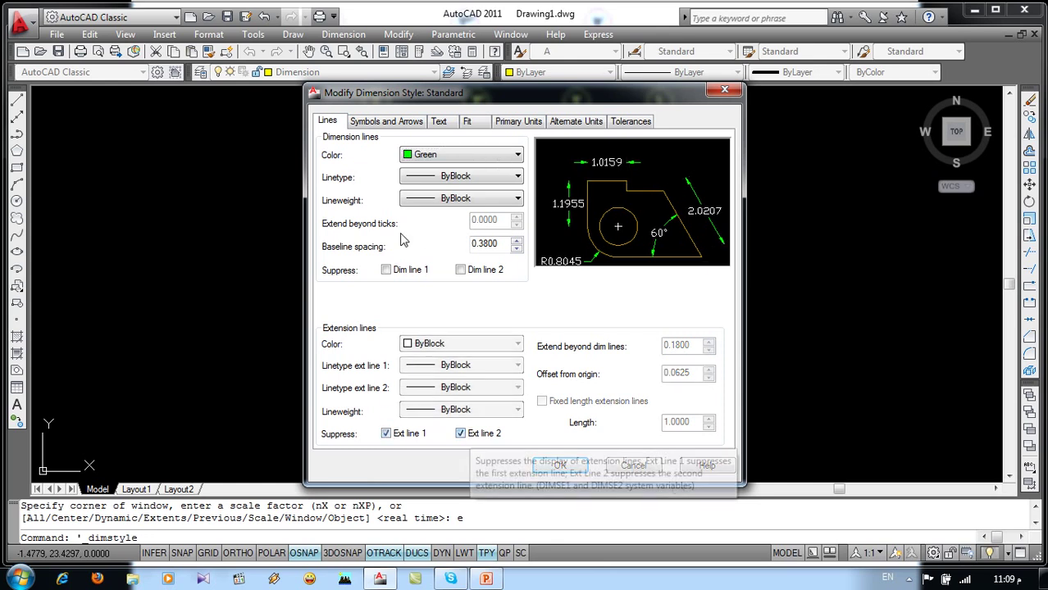
Use oblique ticks as the dimension arrowheads
{"action": "left_click", "coordinate": [404, 124]}
{"action": "left_click", "coordinate": [414, 171]}
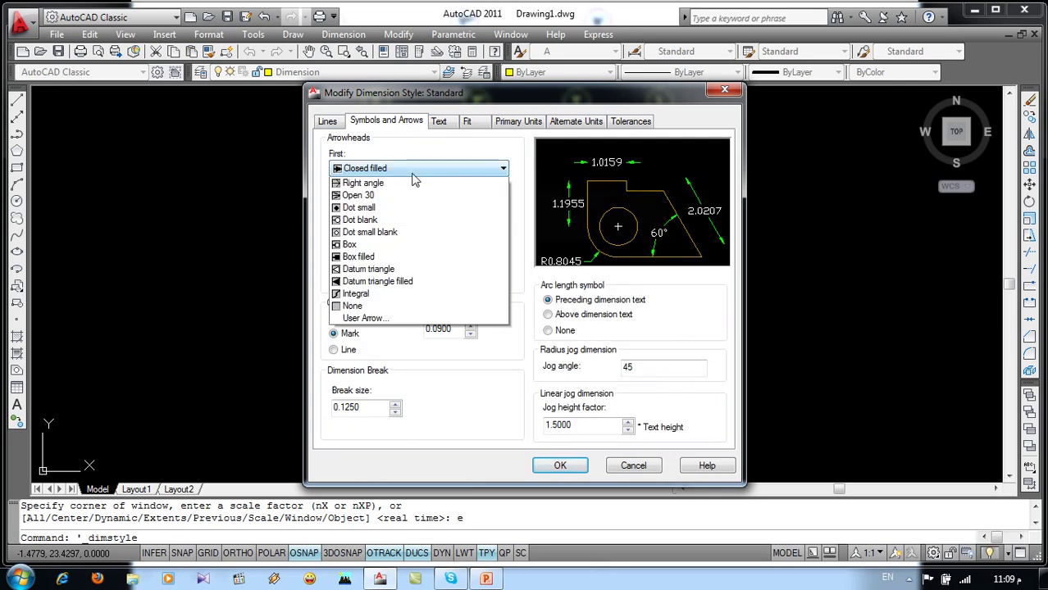
{"action": "left_click", "coordinate": [356, 246]}
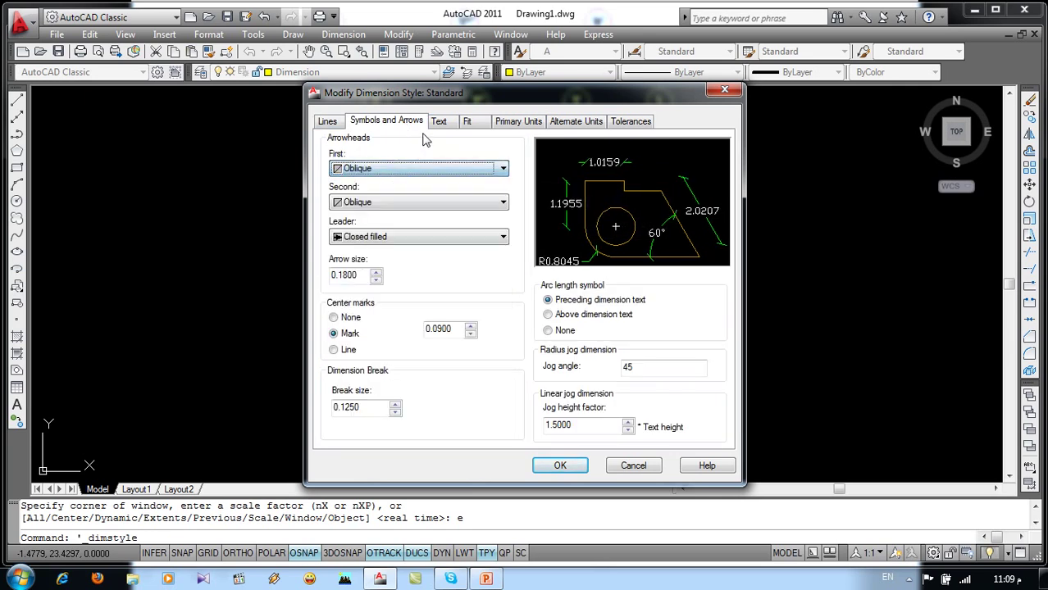
Set dimension text to style A, height 0.3, aligned, with 0.00 precision
{"action": "left_click", "coordinate": [440, 124]}
{"action": "left_click", "coordinate": [457, 164]}
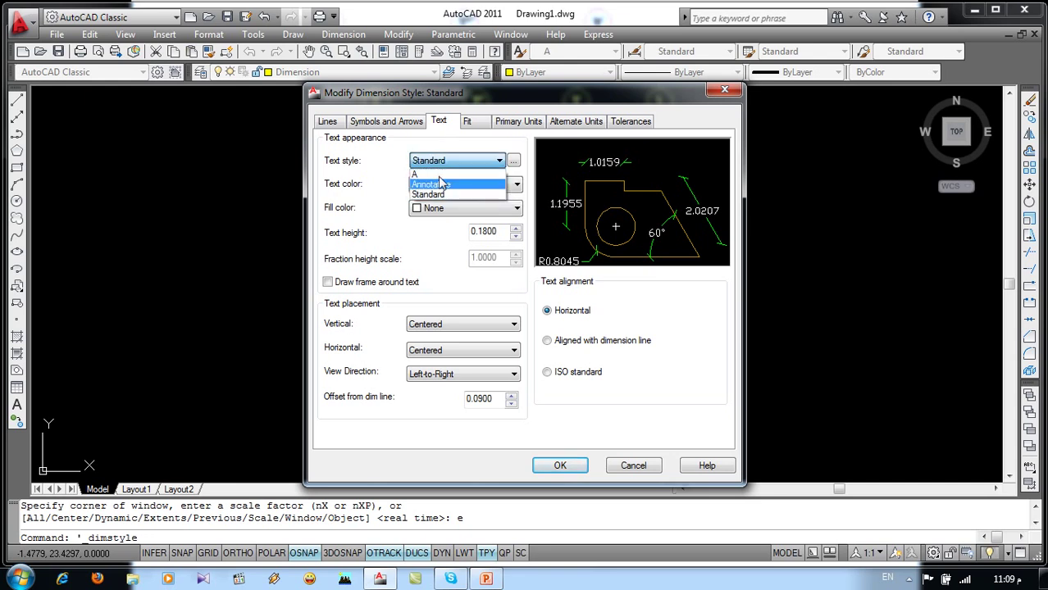
{"action": "left_click", "coordinate": [447, 171]}
{"action": "double_click", "coordinate": [482, 232]}
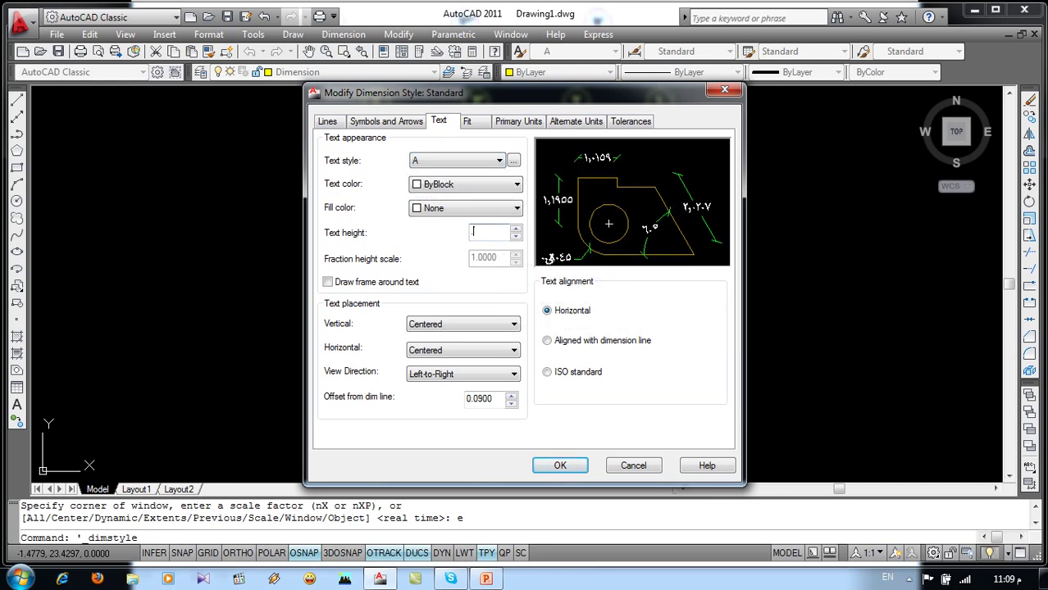
{"action": "left_click", "coordinate": [557, 344]}
{"action": "left_click", "coordinate": [507, 125]}
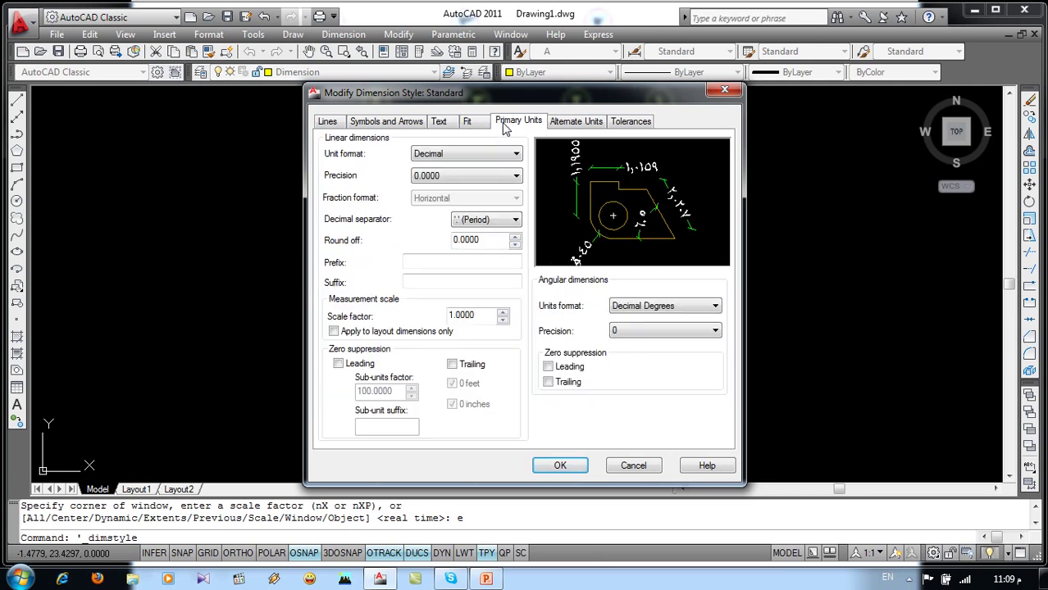
{"action": "left_click", "coordinate": [466, 180]}
{"action": "left_click", "coordinate": [447, 207]}
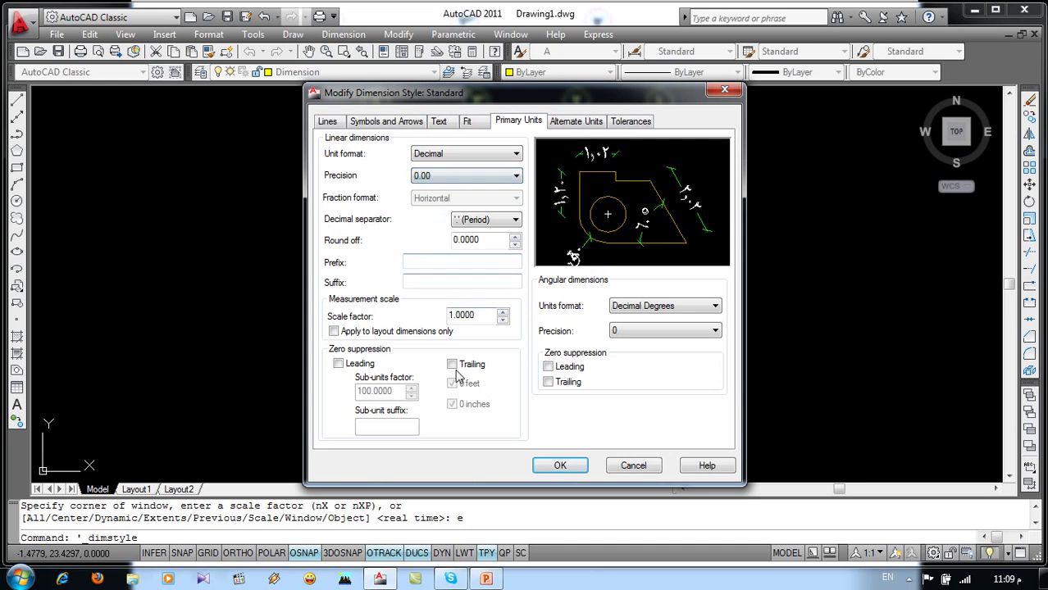
{"action": "left_click", "coordinate": [557, 468]}
Dimension the column spacings across the top: 6.00, 6.00 and 5.00
{"action": "left_click", "coordinate": [616, 407]}
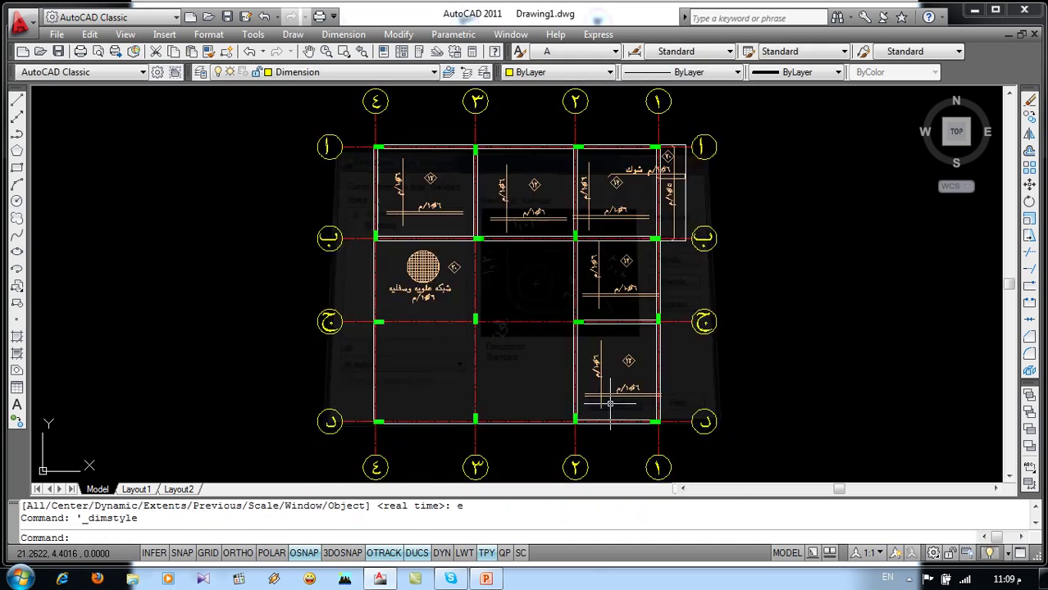
{"action": "left_click", "coordinate": [343, 35]}
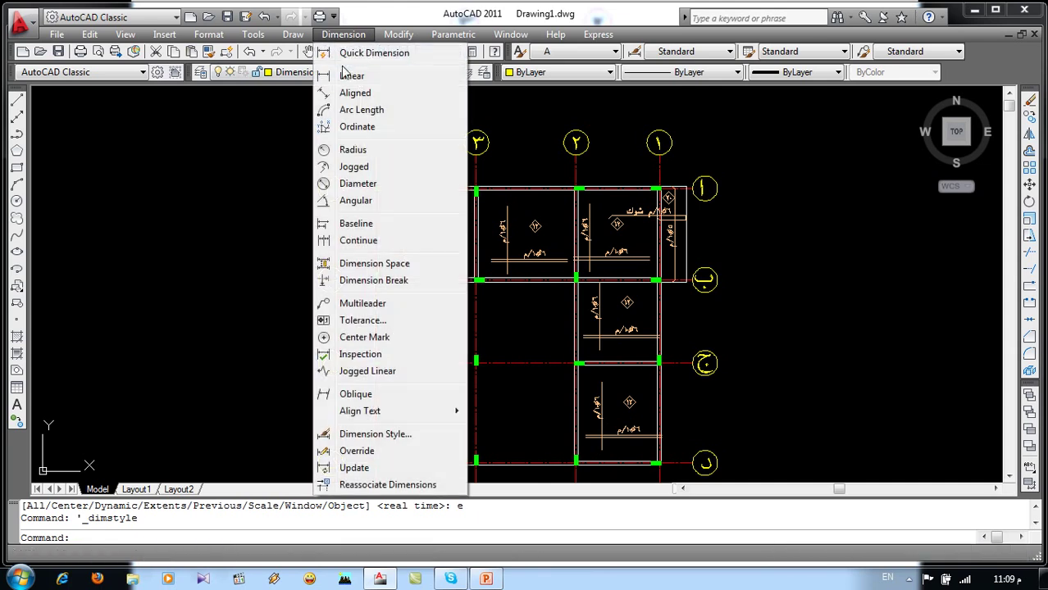
{"action": "left_click", "coordinate": [346, 70]}
{"action": "scroll", "coordinate": [422, 151], "scroll_direction": "up", "scroll_amount": 5}
{"action": "left_click", "coordinate": [288, 227]}
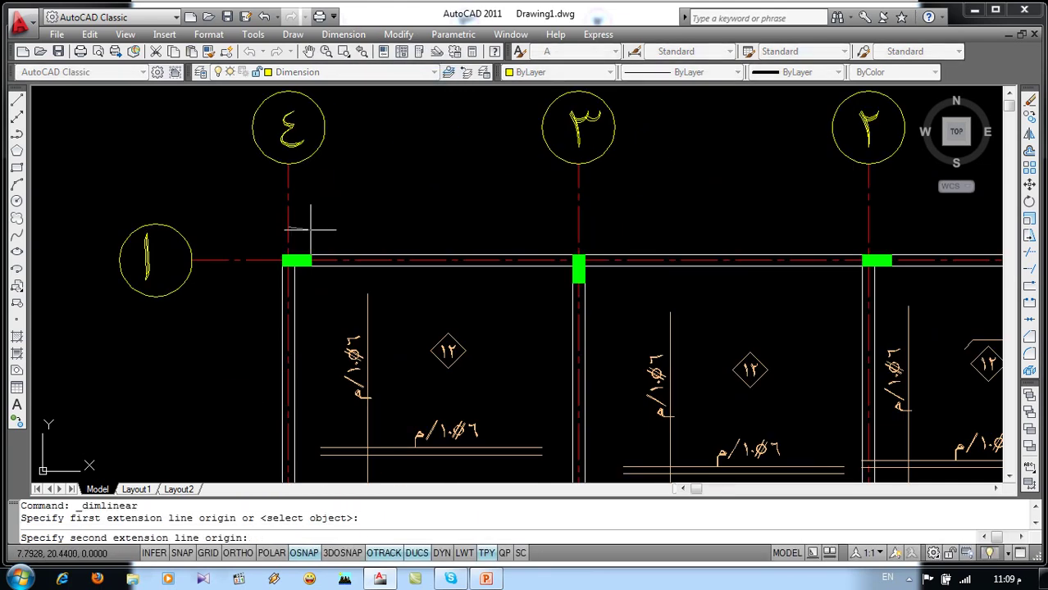
{"action": "left_click", "coordinate": [579, 227]}
{"action": "left_click", "coordinate": [578, 228]}
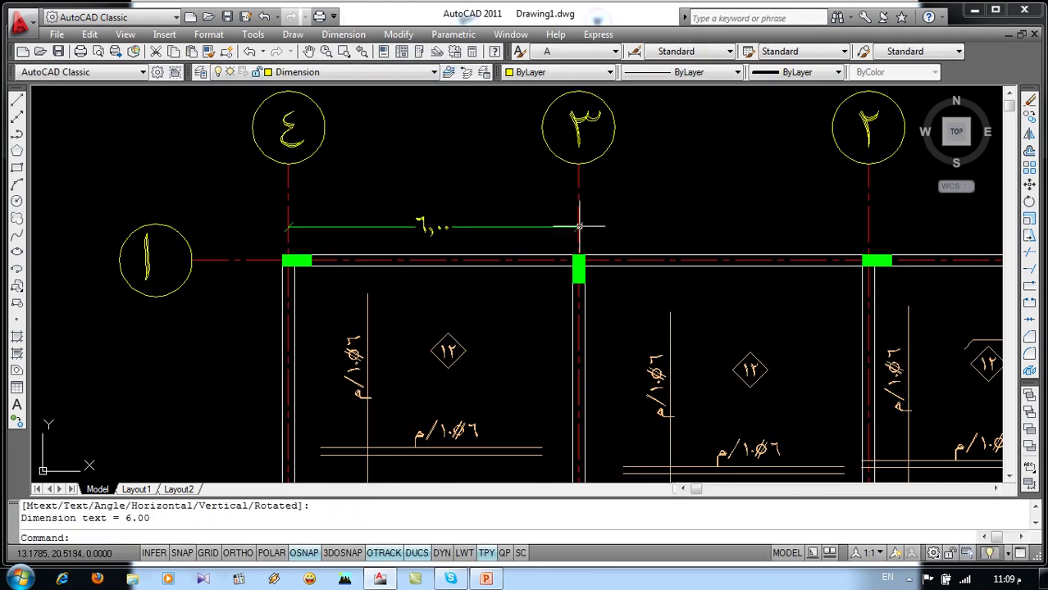
{"action": "scroll", "coordinate": [578, 223], "scroll_direction": "down", "scroll_amount": 2}
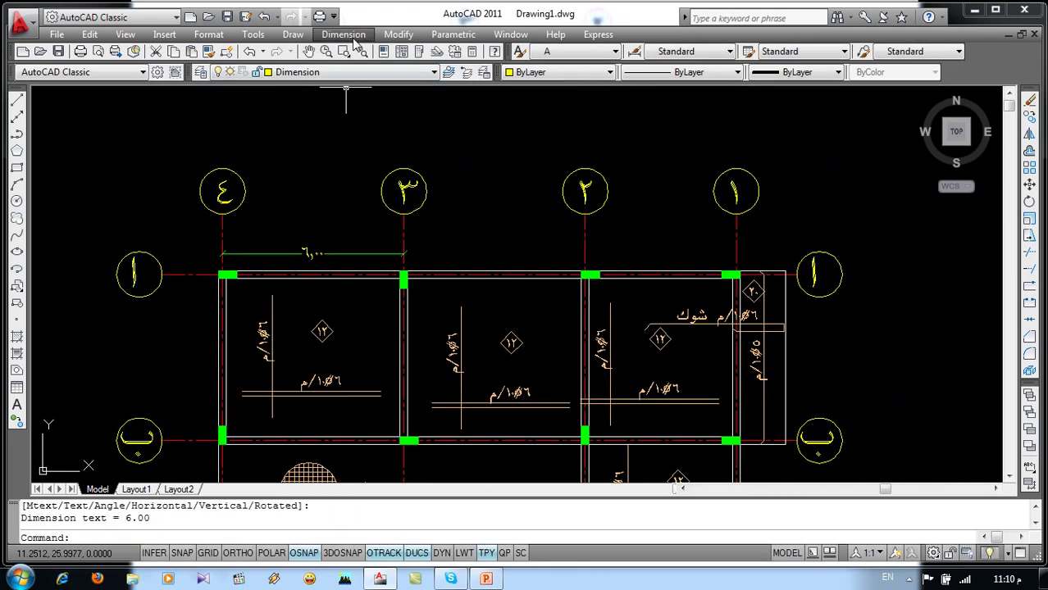
{"action": "left_click", "coordinate": [343, 34]}
{"action": "left_click", "coordinate": [358, 240]}
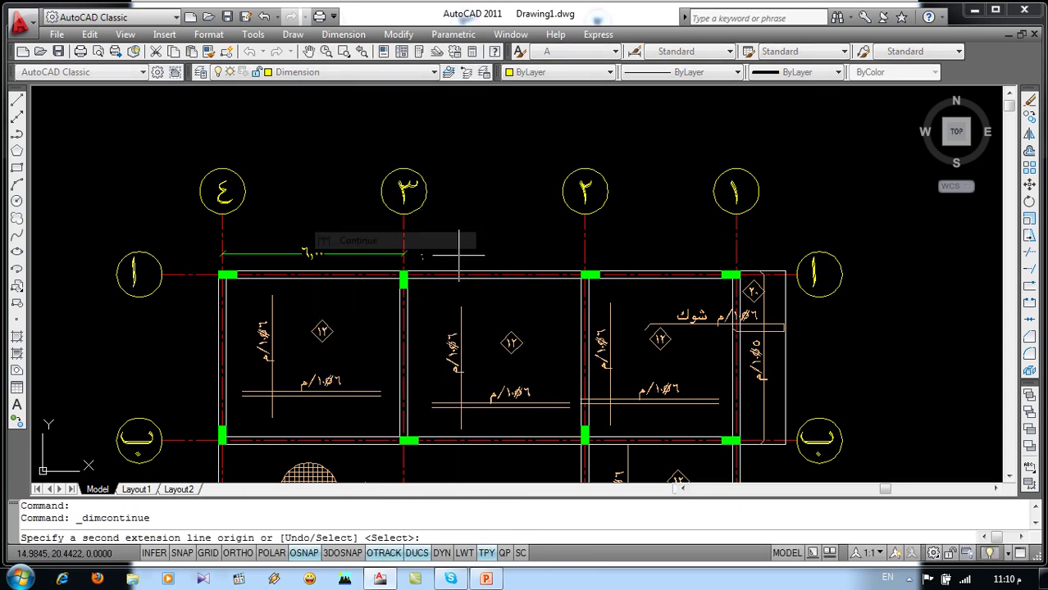
{"action": "left_click", "coordinate": [584, 254]}
{"action": "left_click", "coordinate": [736, 254]}
{"action": "key", "text": "Escape"}
Dimension the row spacings down the left, from 5.50 at row ا to 6.00 at row ل
{"action": "middle_click_drag", "start_coordinate": [186, 348], "coordinate": [395, 235]}
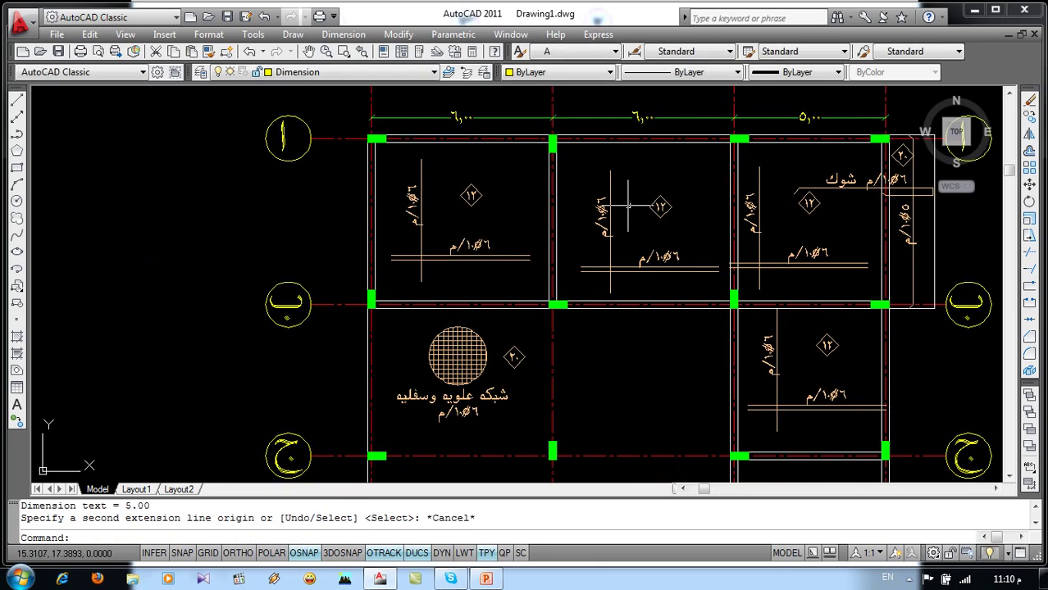
{"action": "left_click", "coordinate": [344, 34]}
{"action": "left_click", "coordinate": [353, 71]}
{"action": "left_click", "coordinate": [430, 163]}
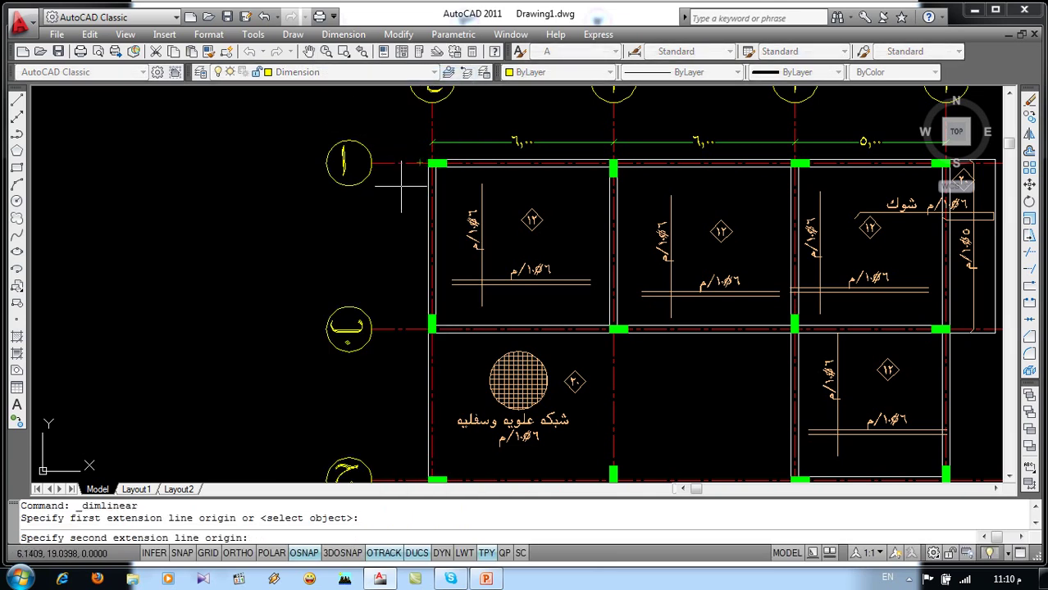
{"action": "left_click", "coordinate": [430, 328]}
{"action": "left_click", "coordinate": [404, 256]}
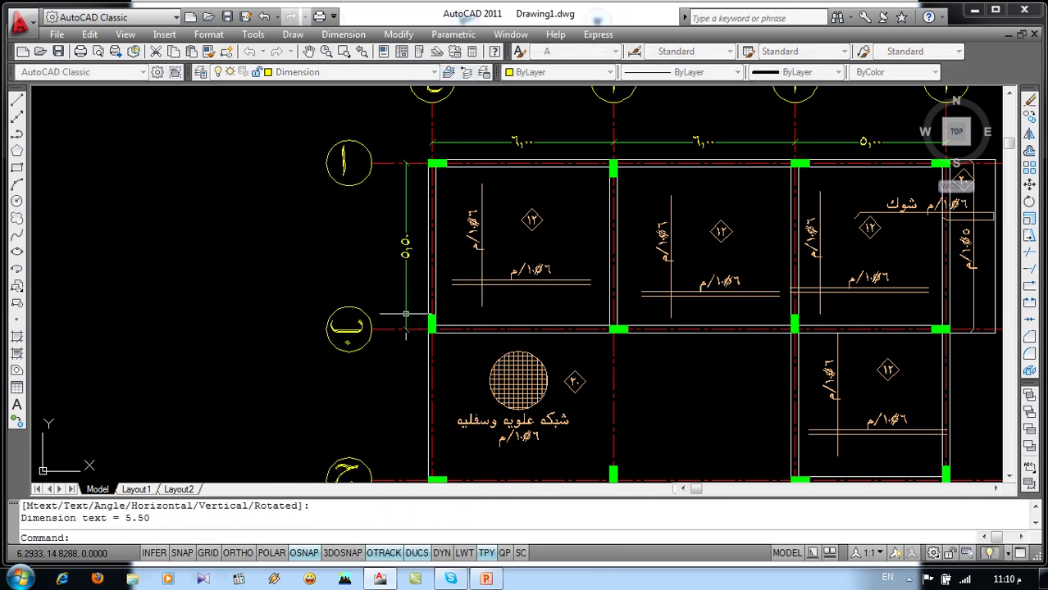
{"action": "left_click", "coordinate": [343, 33]}
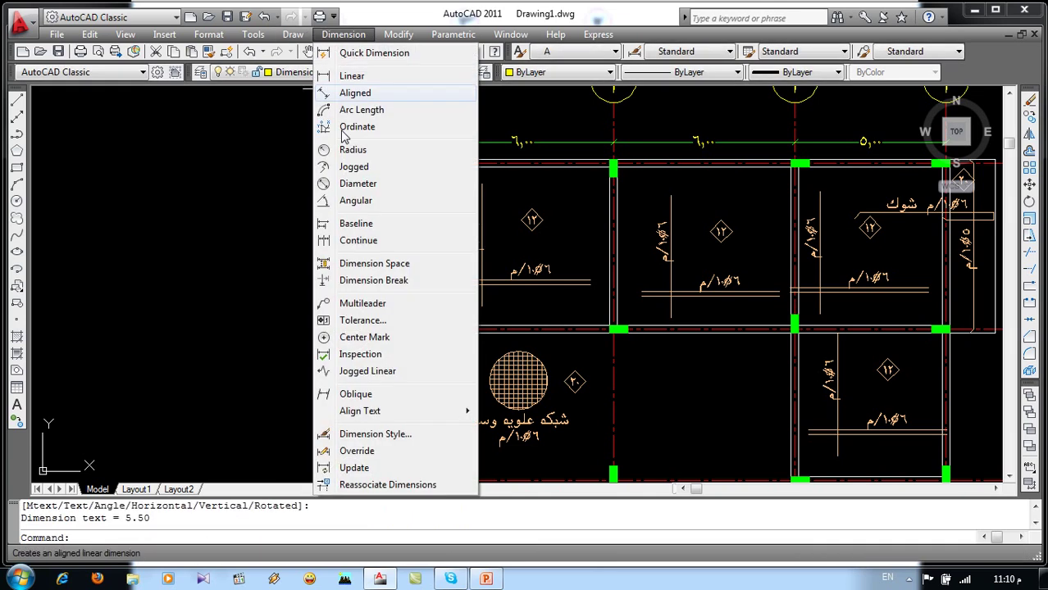
{"action": "left_click", "coordinate": [361, 242]}
{"action": "middle_click_drag", "start_coordinate": [398, 246], "coordinate": [425, 209]}
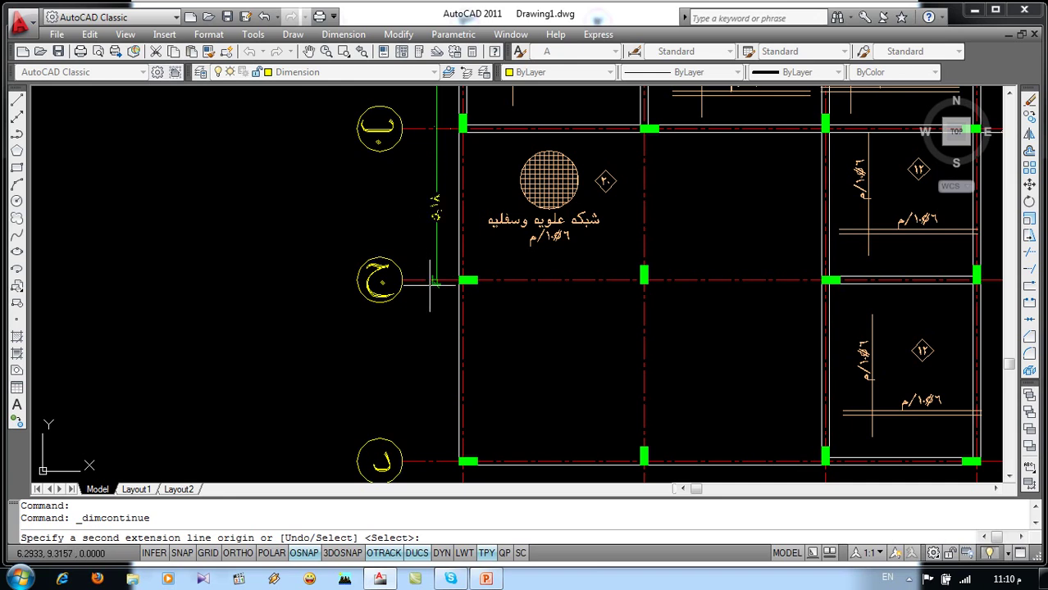
{"action": "left_click", "coordinate": [459, 461]}
{"action": "middle_click_drag", "start_coordinate": [428, 364], "coordinate": [444, 253]}
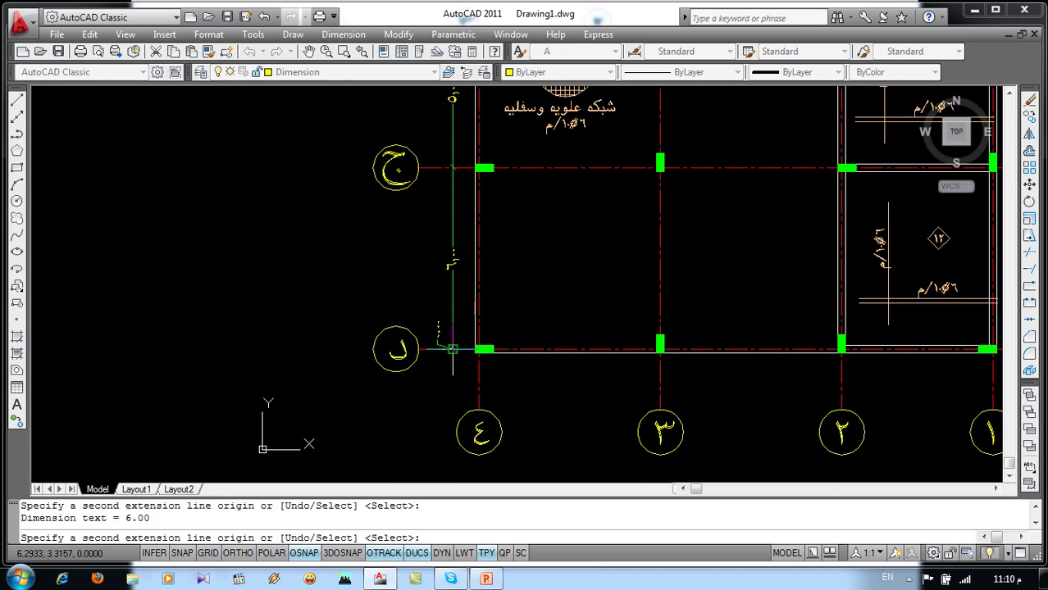
{"action": "key", "text": "Escape"}
{"action": "middle_click_drag", "start_coordinate": [452, 349], "coordinate": [418, 393]}
Add overall dimensions of 16.50 down the rows and 17.00 across the columns
{"action": "left_click", "coordinate": [343, 34]}
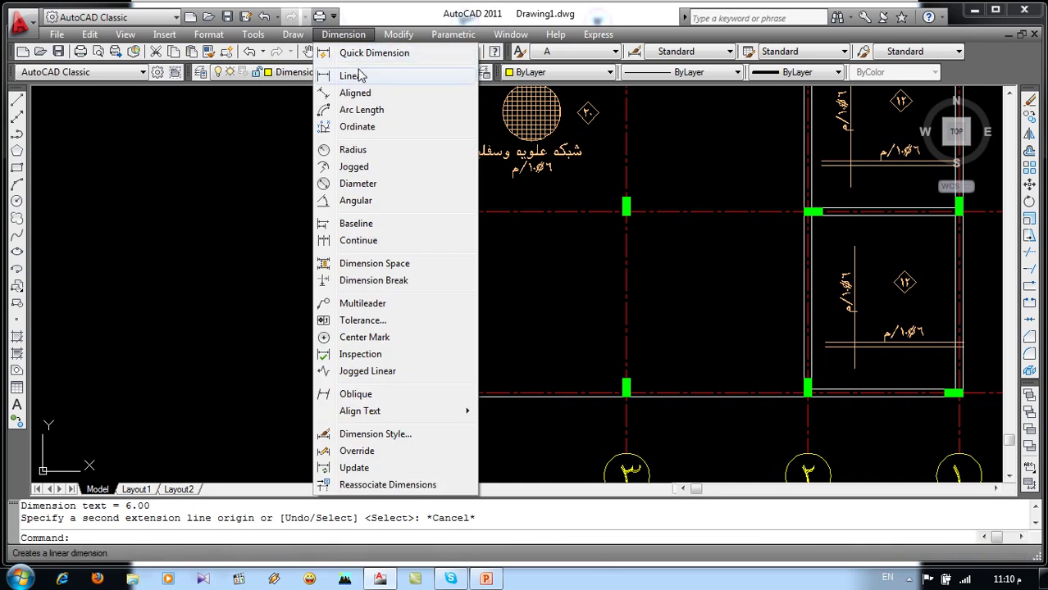
{"action": "left_click", "coordinate": [361, 75]}
{"action": "left_click", "coordinate": [397, 393]}
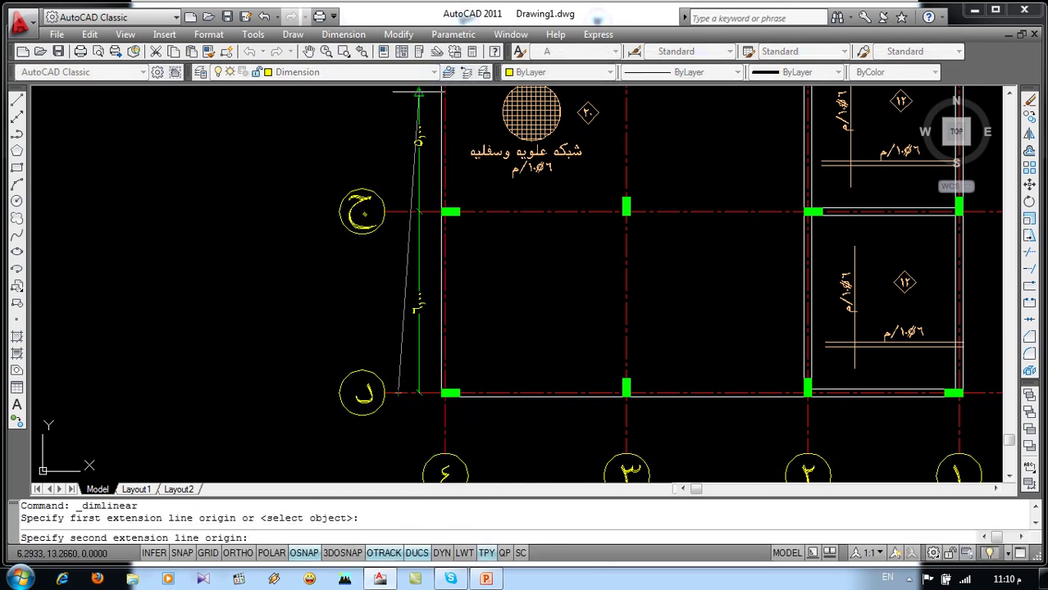
{"action": "middle_click_drag", "start_coordinate": [394, 165], "coordinate": [350, 426]}
{"action": "left_click", "coordinate": [354, 167]}
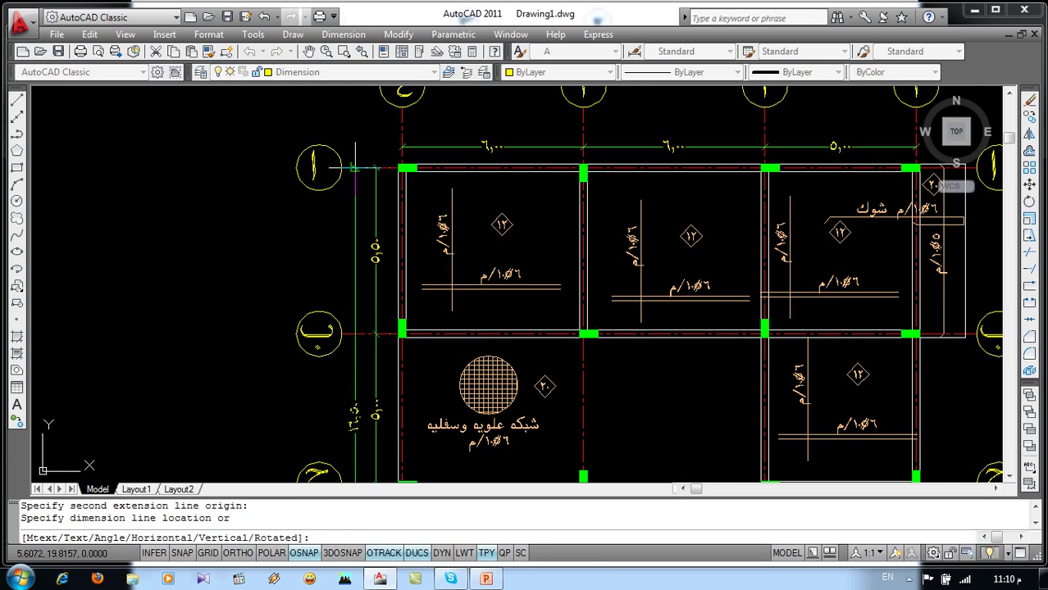
{"action": "left_click", "coordinate": [355, 168]}
{"action": "middle_click_drag", "start_coordinate": [355, 168], "coordinate": [393, 234]}
{"action": "key", "text": "Return"}
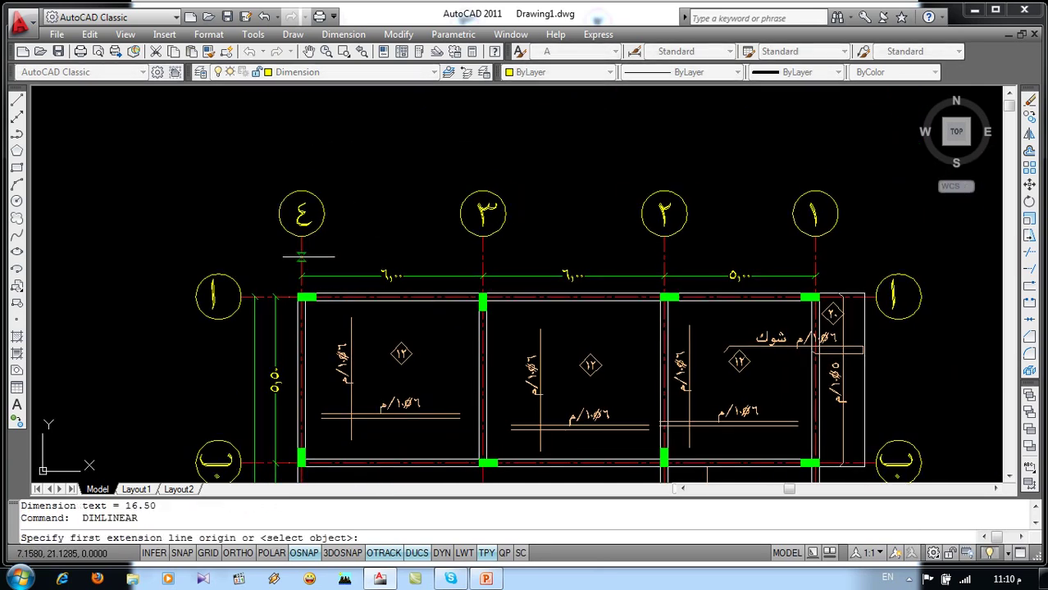
{"action": "left_click", "coordinate": [302, 276]}
{"action": "left_click", "coordinate": [815, 276]}
{"action": "left_click", "coordinate": [814, 256]}
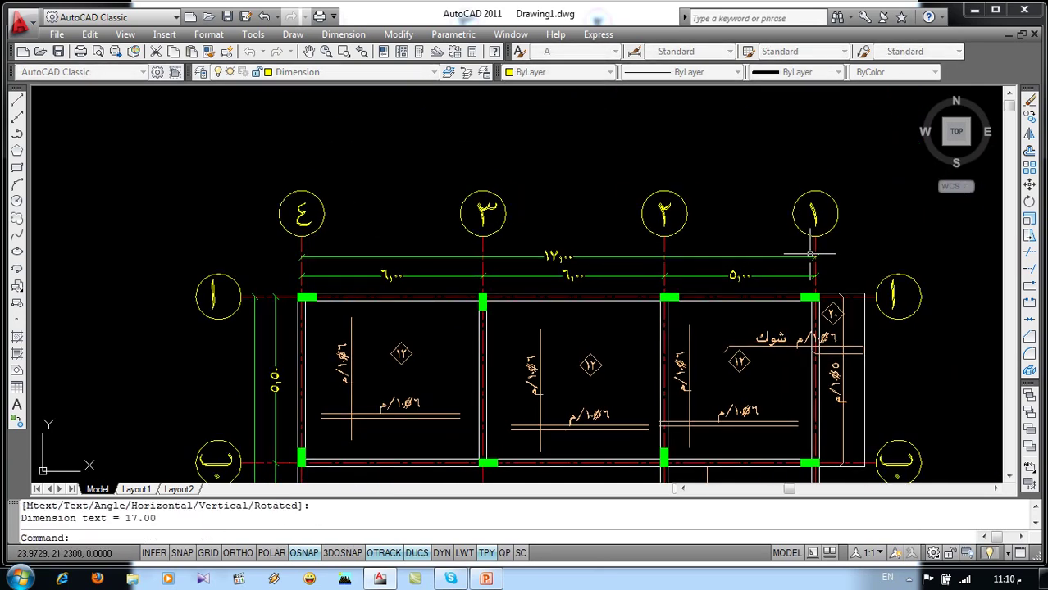
Zoom to extents to review the dimensioned plan, then minimize AutoCAD
{"action": "scroll", "coordinate": [708, 163], "scroll_direction": "down", "scroll_amount": 1}
{"action": "type", "text": "\\"}
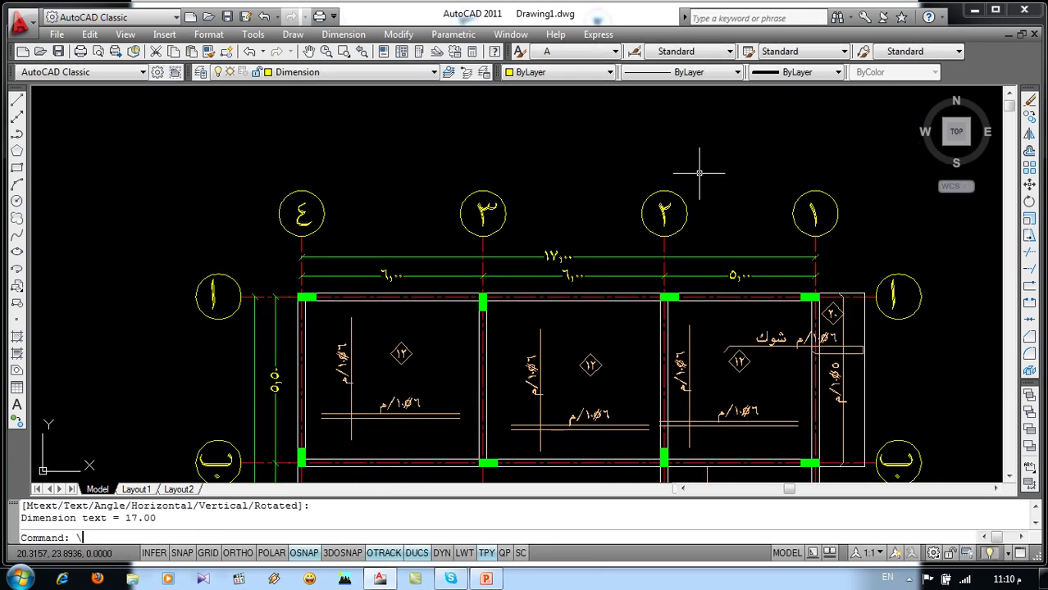
{"action": "key", "text": "Escape"}
{"action": "key", "text": "Escape"}
{"action": "type", "text": "z ZOOM"}
{"action": "key", "text": "Return"}
{"action": "type", "text": "e"}
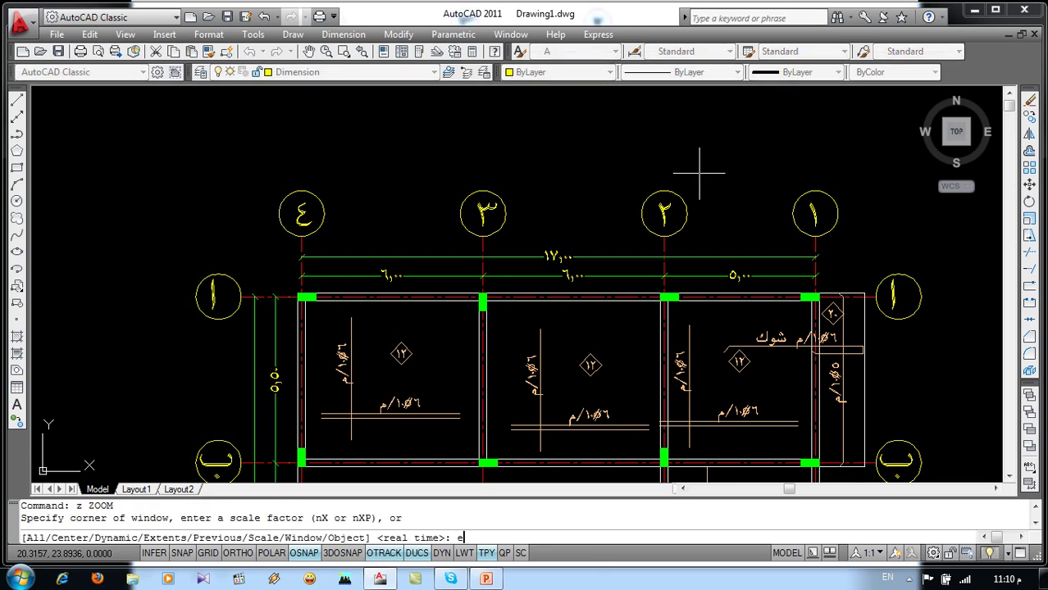
{"action": "key", "text": "Return"}
{"action": "key", "text": "Return"}
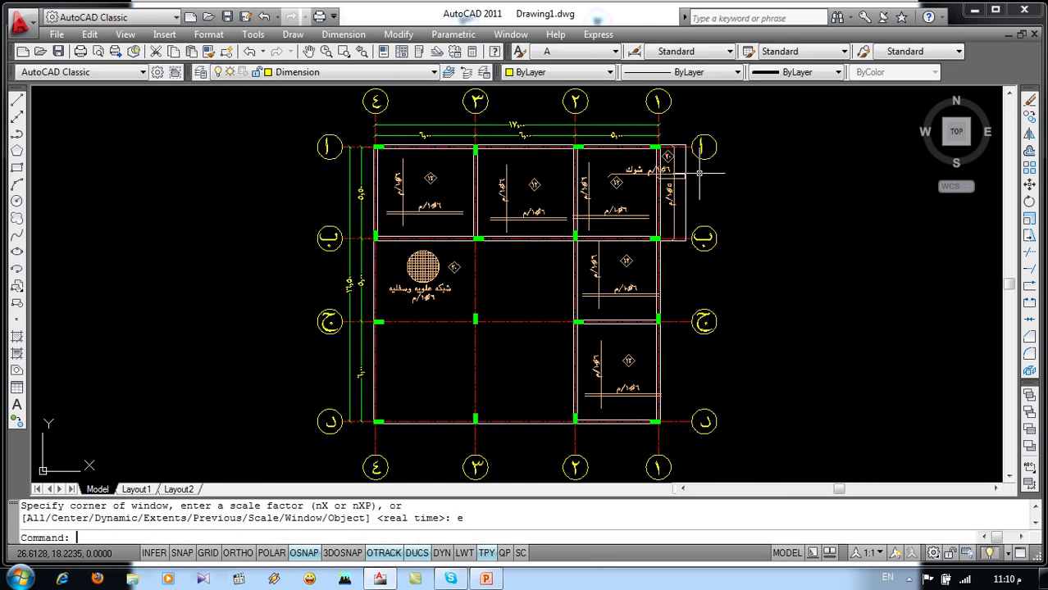
{"action": "scroll", "coordinate": [674, 177], "scroll_direction": "down", "scroll_amount": 2}
{"action": "middle_click_drag", "start_coordinate": [674, 243], "coordinate": [540, 238]}
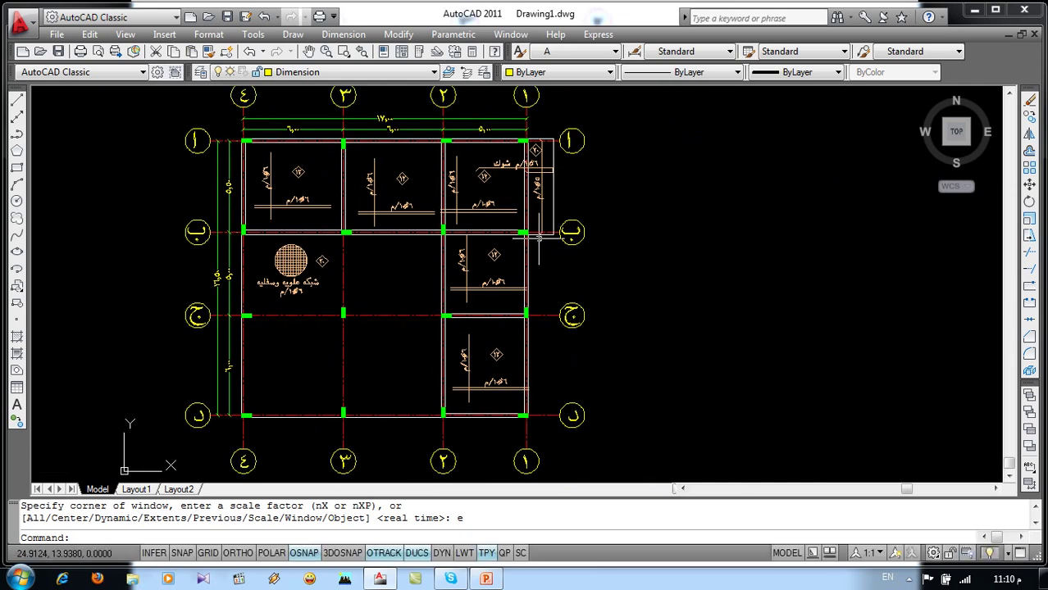
{"action": "middle_click_drag", "start_coordinate": [603, 219], "coordinate": [636, 230]}
{"action": "left_click", "coordinate": [809, 115]}
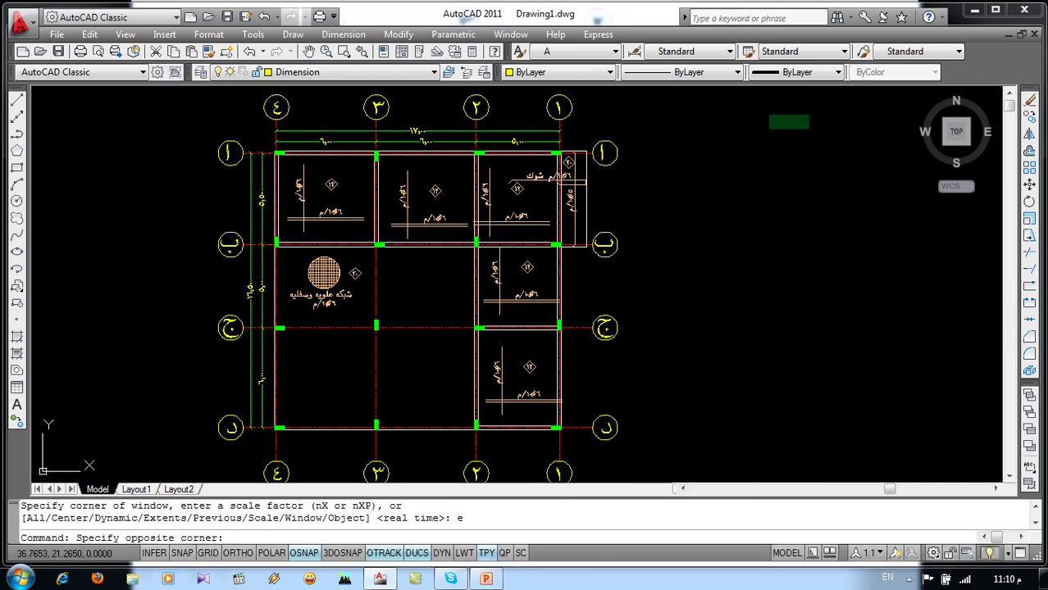
{"action": "left_click", "coordinate": [634, 352]}
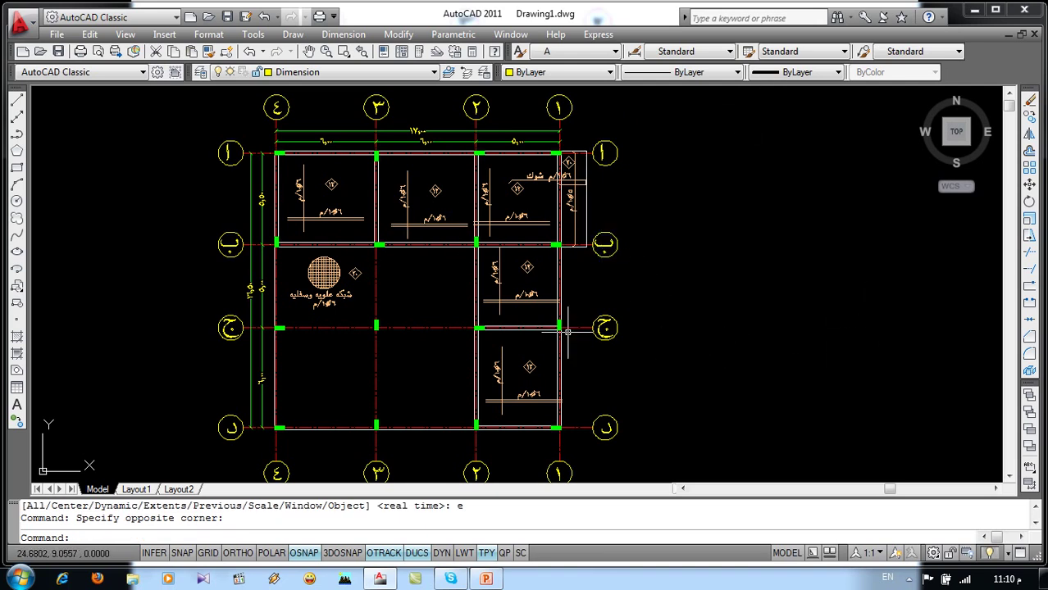
{"action": "left_click", "coordinate": [973, 11]}
Open Notes.dwg from F:\Work 2013\AutoCAD Collection through Computer
{"action": "left_click", "coordinate": [503, 207]}
{"action": "left_click", "coordinate": [503, 205]}
{"action": "double_click", "coordinate": [28, 28]}
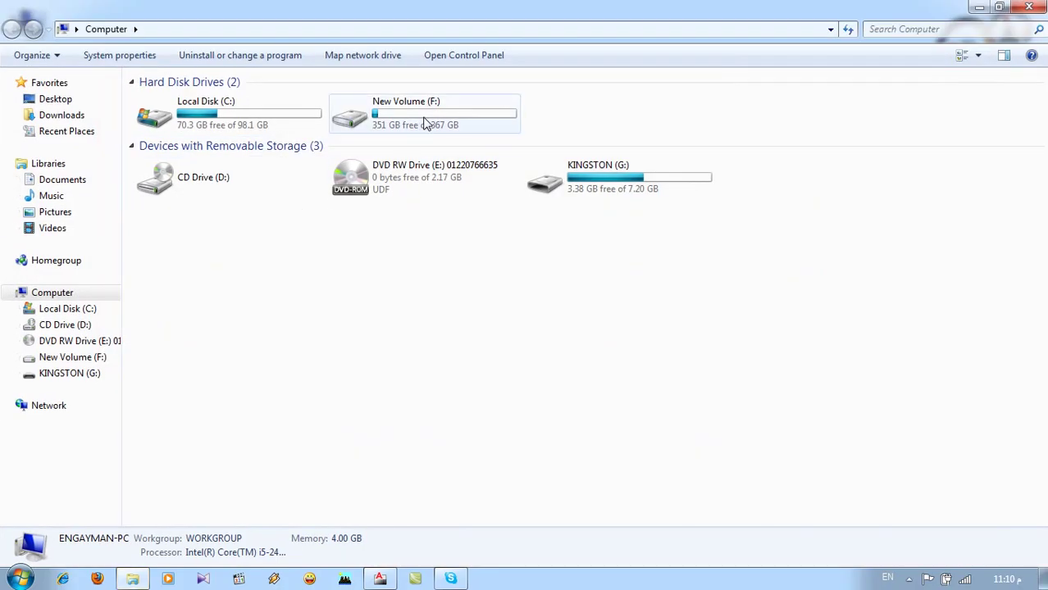
{"action": "double_click", "coordinate": [426, 123]}
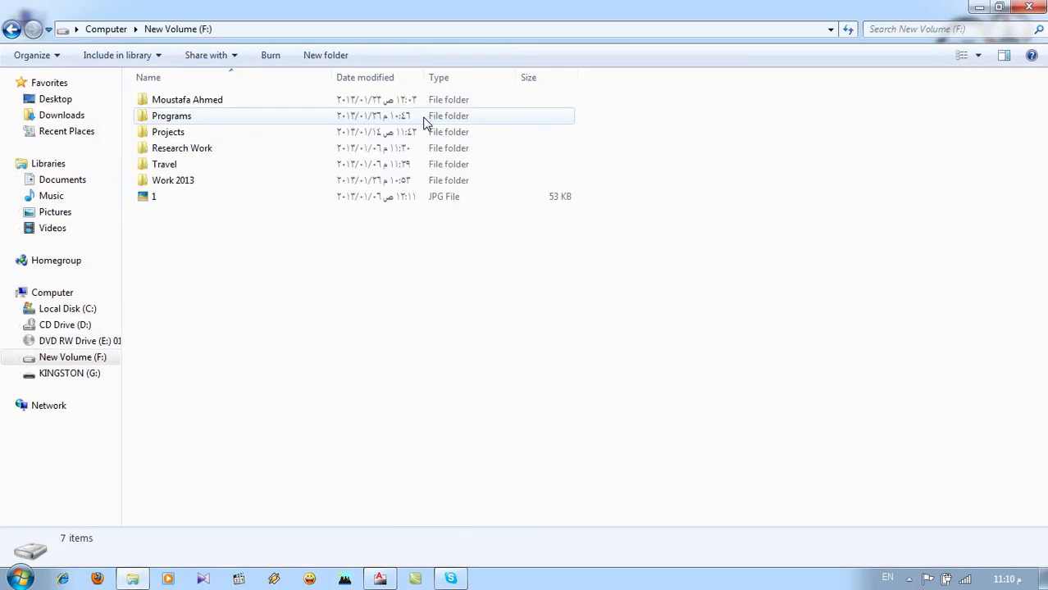
{"action": "double_click", "coordinate": [185, 182]}
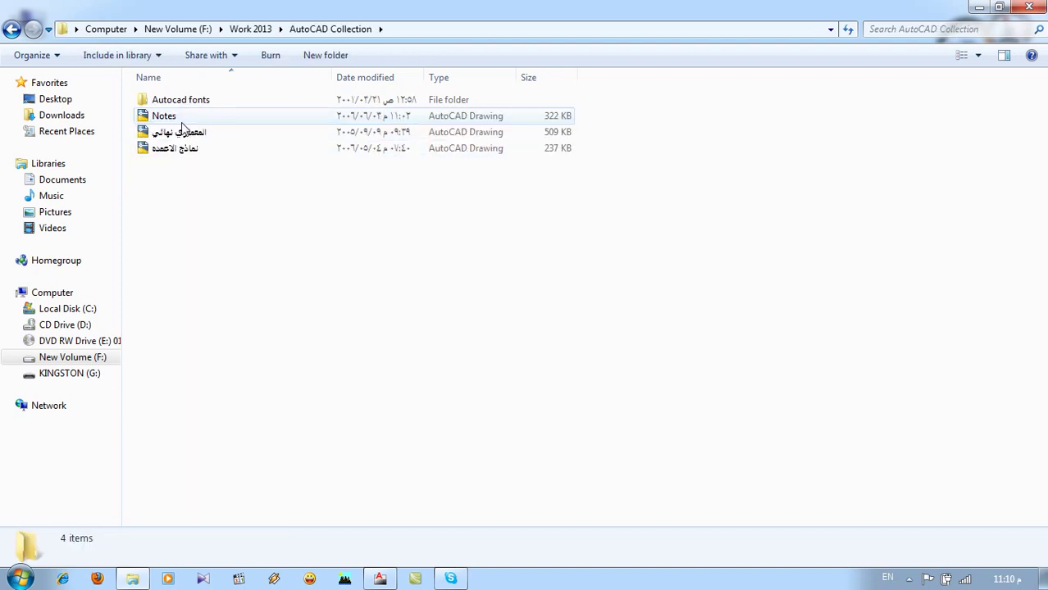
{"action": "double_click", "coordinate": [174, 123]}
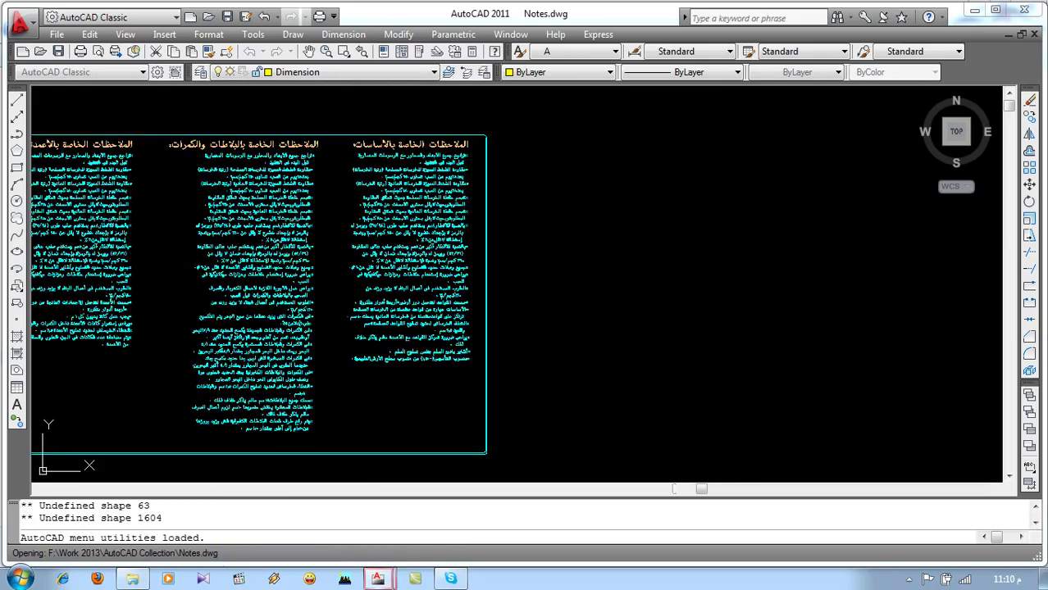
Window-select the middle notes column in Notes.dwg and copy it to the clipboard
{"action": "scroll", "coordinate": [273, 315], "scroll_direction": "down", "scroll_amount": 3}
{"action": "scroll", "coordinate": [428, 204], "scroll_direction": "down", "scroll_amount": 2}
{"action": "scroll", "coordinate": [466, 237], "scroll_direction": "down", "scroll_amount": 2}
{"action": "scroll", "coordinate": [457, 266], "scroll_direction": "down", "scroll_amount": 2}
{"action": "middle_click_drag", "start_coordinate": [364, 176], "coordinate": [420, 300]}
{"action": "scroll", "coordinate": [391, 273], "scroll_direction": "up", "scroll_amount": 5}
{"action": "middle_click_drag", "start_coordinate": [283, 241], "coordinate": [339, 262]}
{"action": "scroll", "coordinate": [506, 245], "scroll_direction": "up", "scroll_amount": 4}
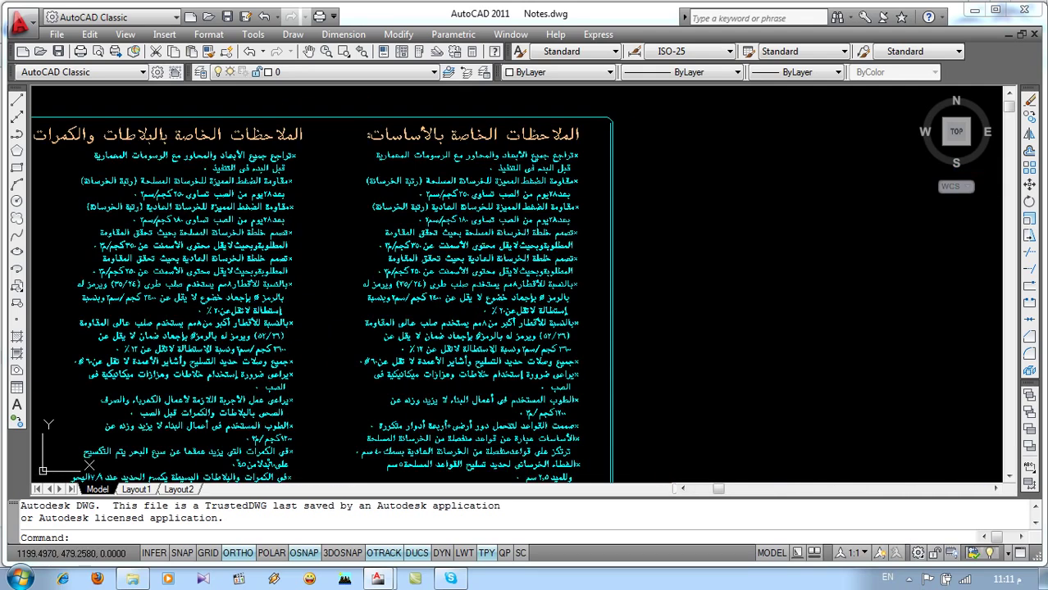
{"action": "scroll", "coordinate": [525, 152], "scroll_direction": "down", "scroll_amount": 2}
{"action": "mouse_move", "coordinate": [459, 152]}
{"action": "middle_mouse_down"}
{"action": "mouse_move", "coordinate": [525, 152]}
{"action": "mouse_move", "coordinate": [526, 130]}
{"action": "middle_mouse_up"}
{"action": "scroll", "coordinate": [524, 152], "scroll_direction": "down", "scroll_amount": 1}
{"action": "left_click", "coordinate": [621, 106]}
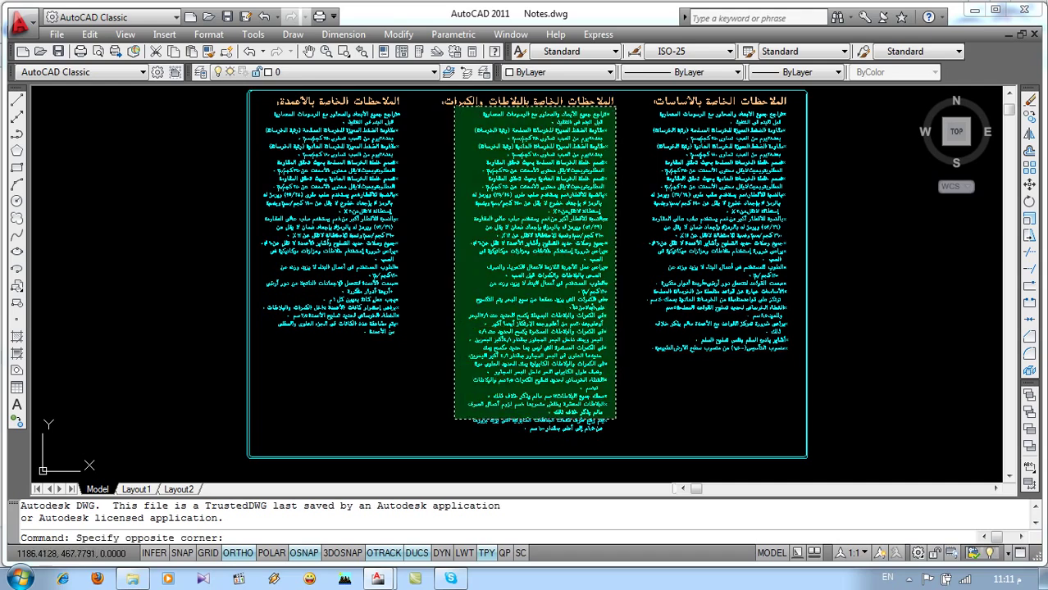
{"action": "left_click", "coordinate": [450, 438]}
{"action": "left_click", "coordinate": [89, 35]}
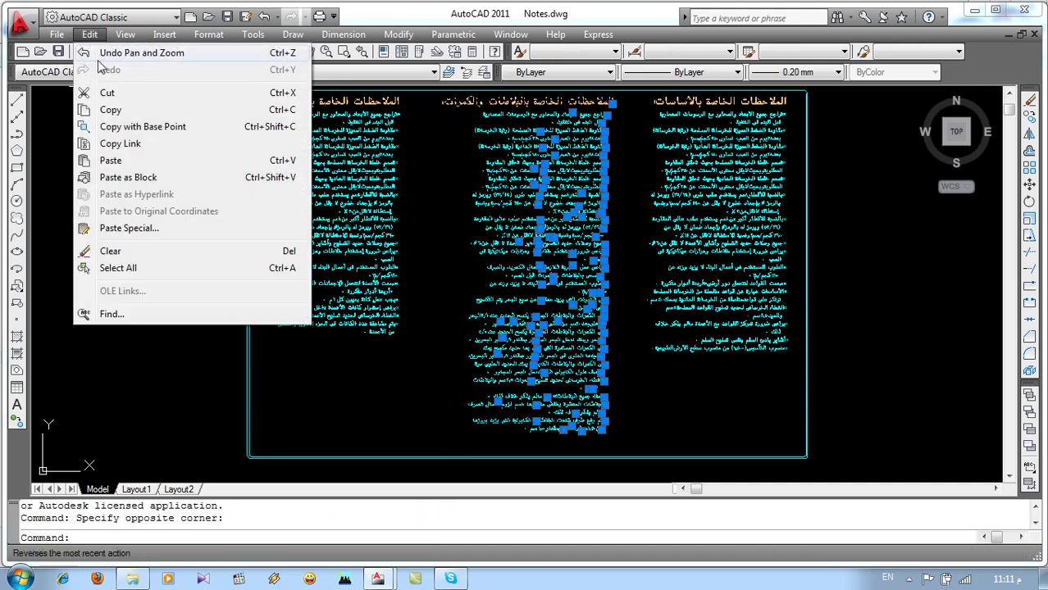
{"action": "left_click", "coordinate": [113, 111]}
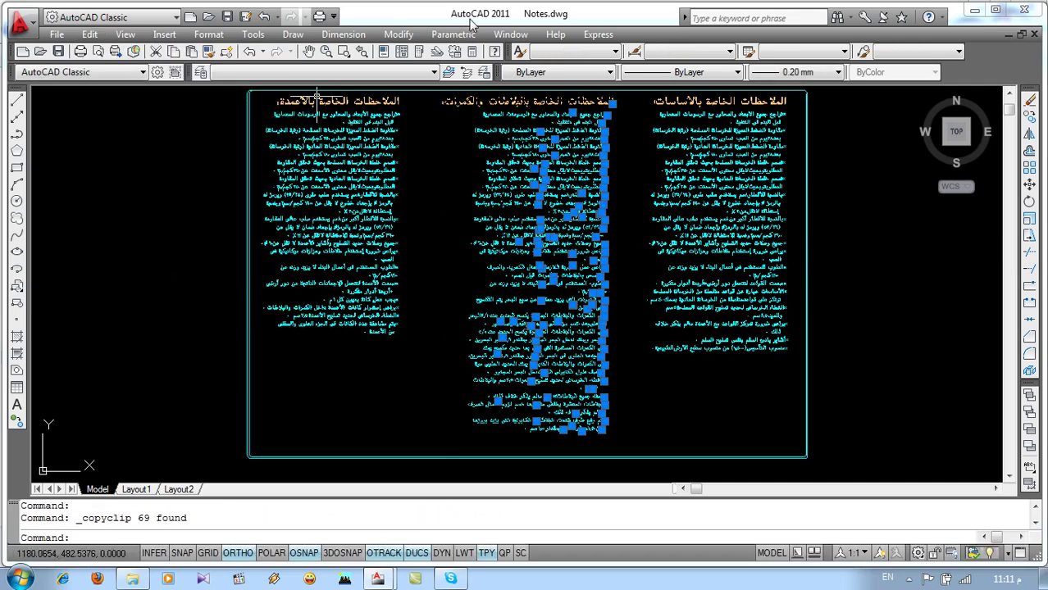
Switch back to the Drawing1.dwg window
{"action": "left_click", "coordinate": [510, 34]}
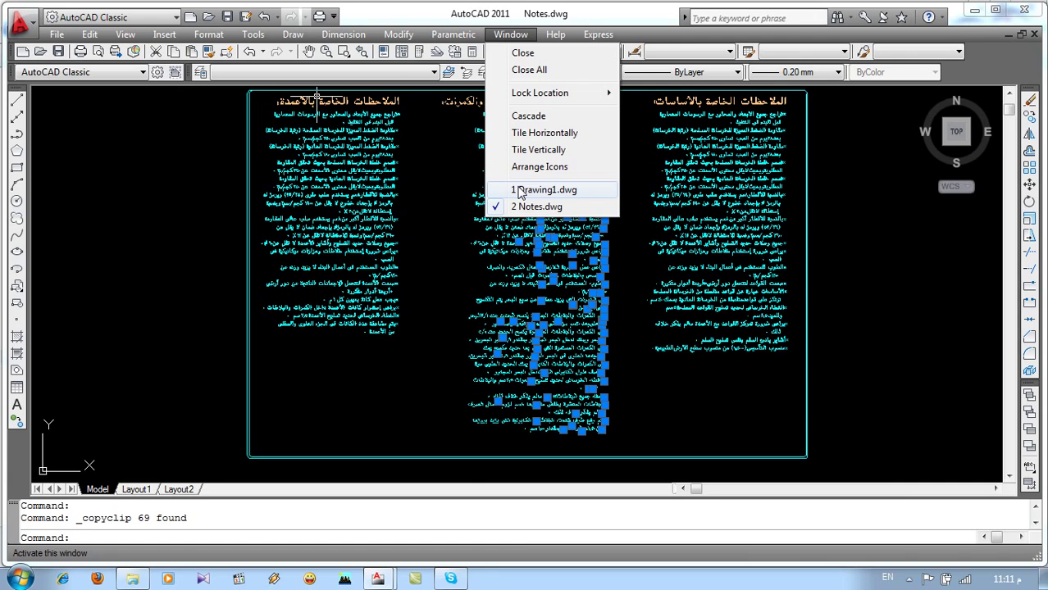
{"action": "left_click", "coordinate": [518, 190]}
{"action": "left_click", "coordinate": [89, 34]}
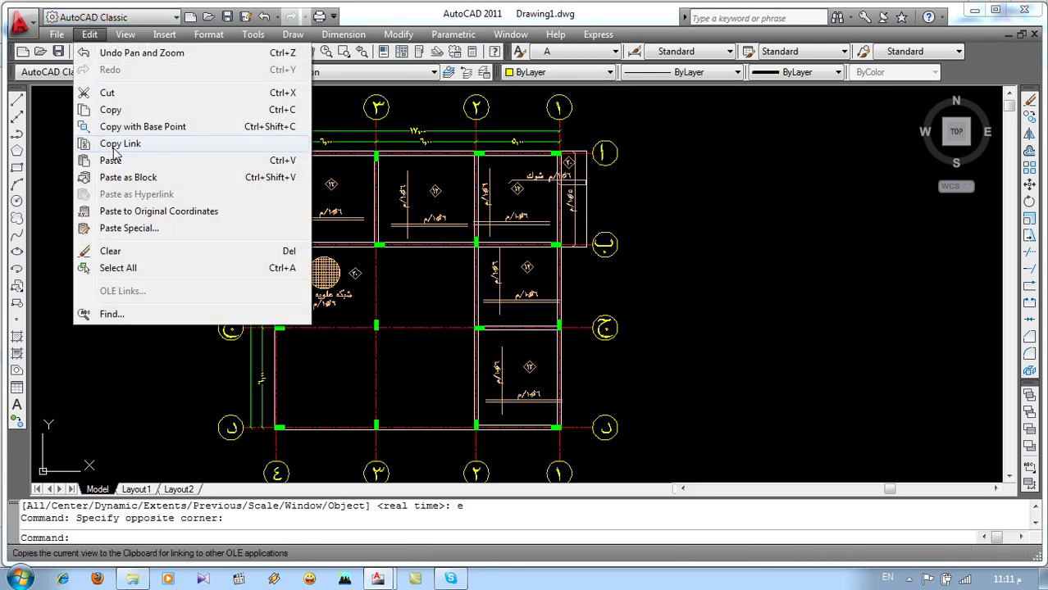
Paste the copied Arabic notes to the right of the grid plan and zoom to extents
{"action": "left_click", "coordinate": [112, 160]}
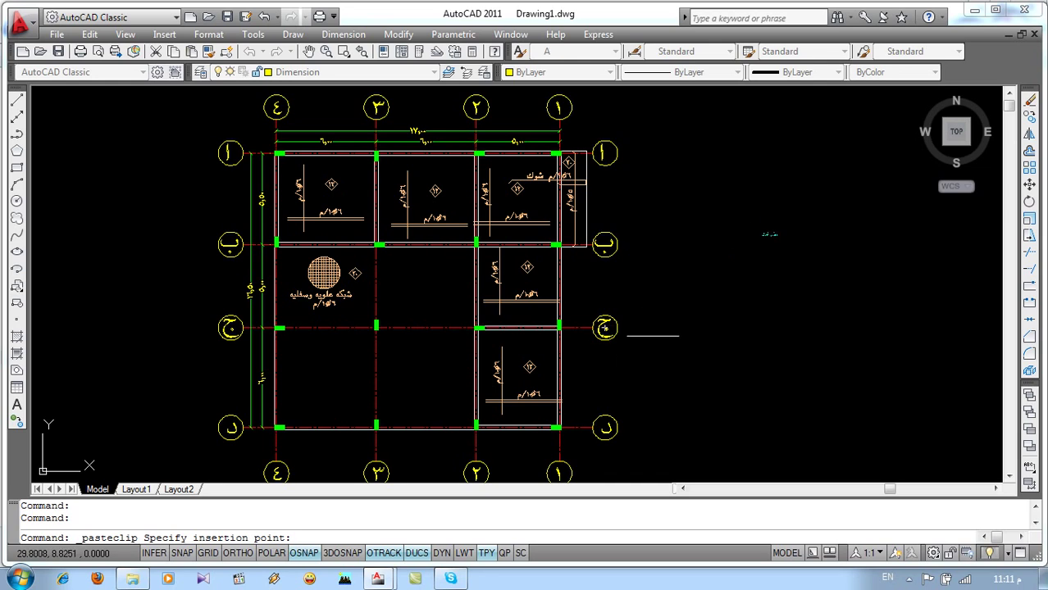
{"action": "left_click", "coordinate": [653, 335]}
{"action": "scroll", "coordinate": [650, 385], "scroll_direction": "down", "scroll_amount": 2}
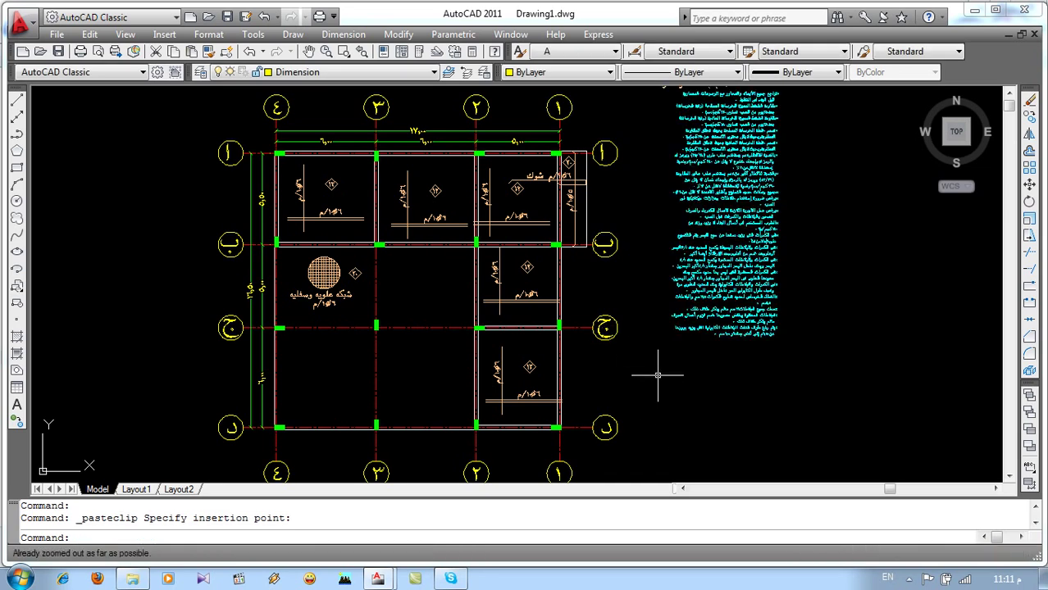
{"action": "type", "text": "z"}
{"action": "key", "text": "Return"}
{"action": "type", "text": "e"}
{"action": "key", "text": "Return"}
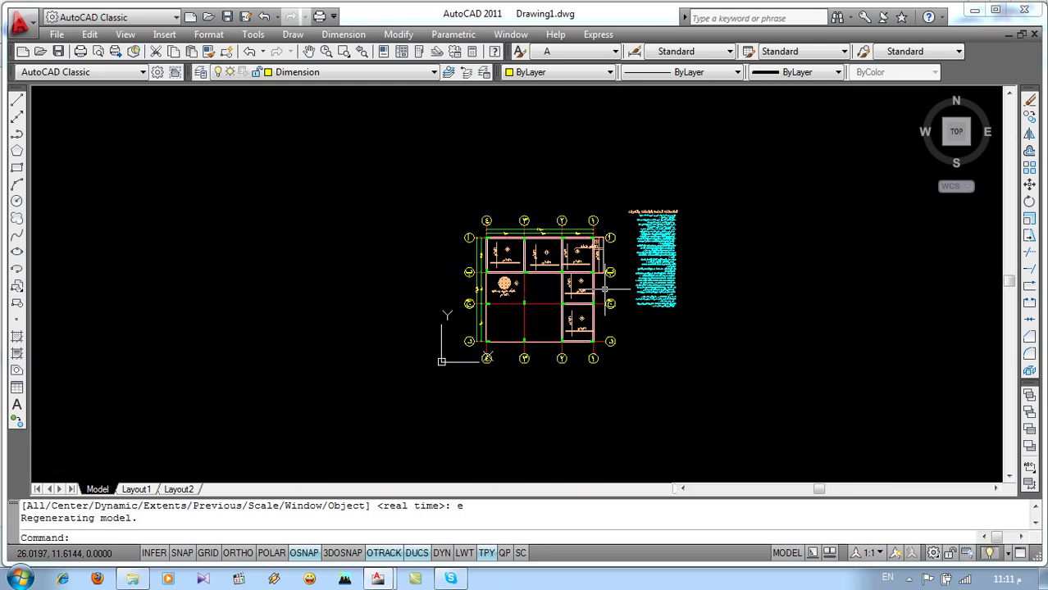
{"action": "scroll", "coordinate": [620, 261], "scroll_direction": "up", "scroll_amount": 3}
{"action": "scroll", "coordinate": [620, 261], "scroll_direction": "down", "scroll_amount": 2}
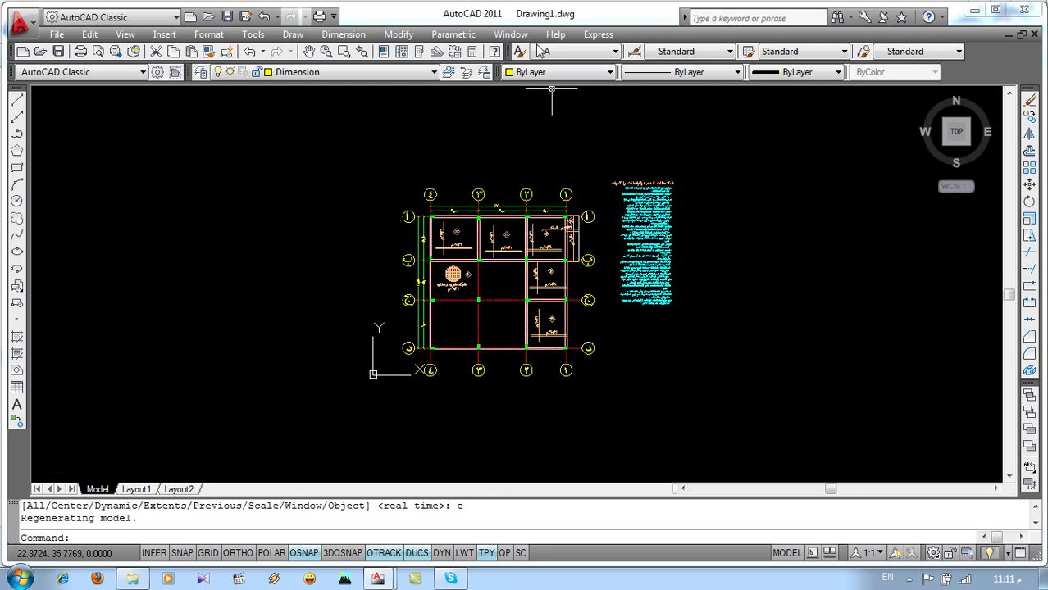
Bring up the list of open drawings to switch files
{"action": "left_click", "coordinate": [510, 35]}
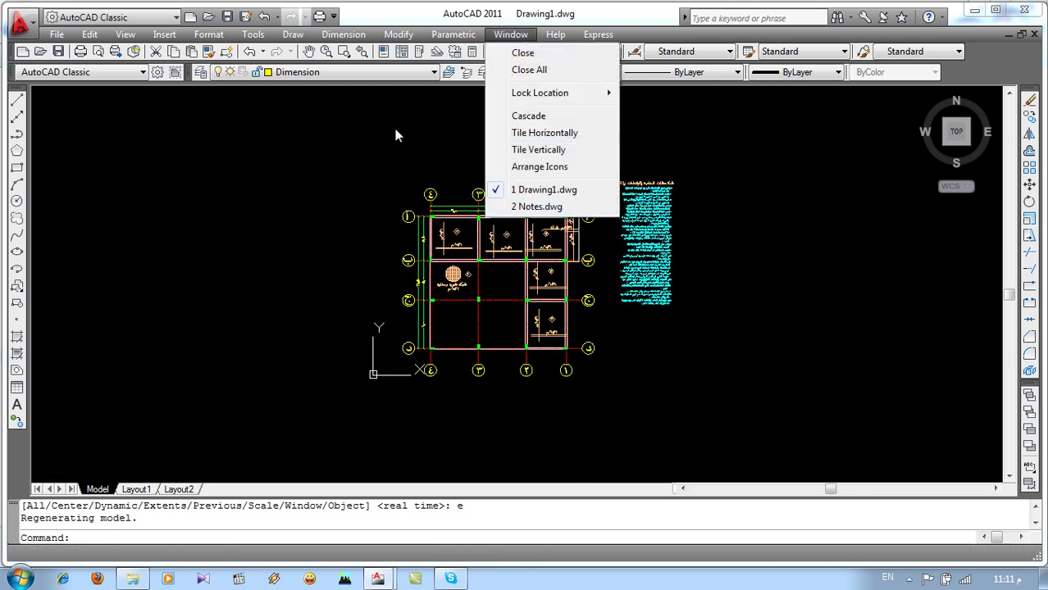
{"action": "left_click_drag", "start_coordinate": [395, 136], "coordinate": [301, 153]}
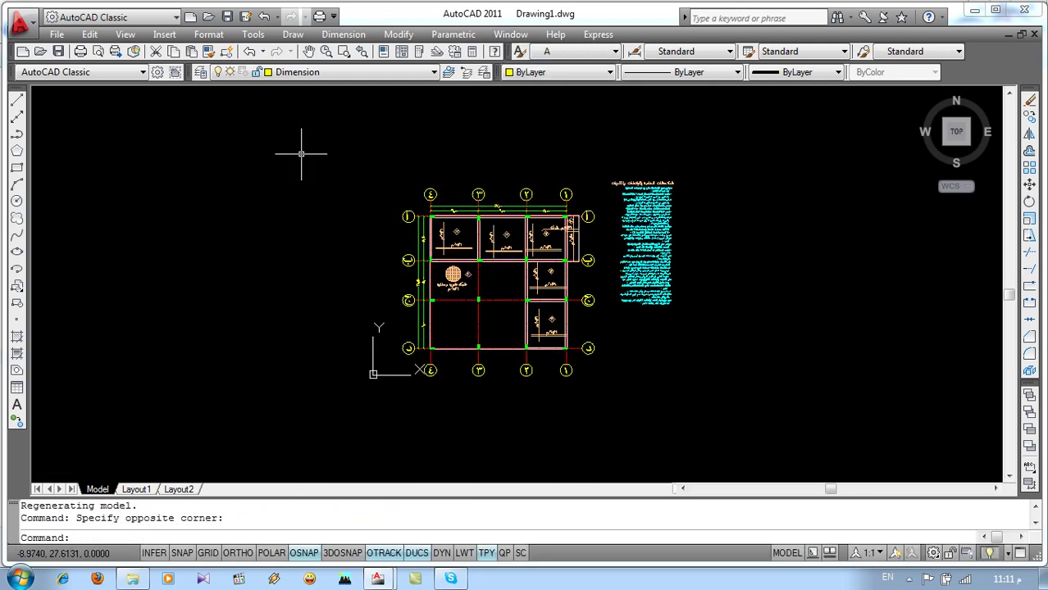
{"action": "left_click", "coordinate": [511, 34]}
In Notes.dwg, window-select the title-block frame together with its tables
{"action": "left_click", "coordinate": [534, 206]}
{"action": "left_click_drag", "start_coordinate": [533, 206], "coordinate": [351, 276]}
{"action": "key", "text": "Escape"}
{"action": "scroll", "coordinate": [491, 363], "scroll_direction": "down", "scroll_amount": 8}
{"action": "middle_click_drag", "start_coordinate": [491, 363], "coordinate": [420, 239]}
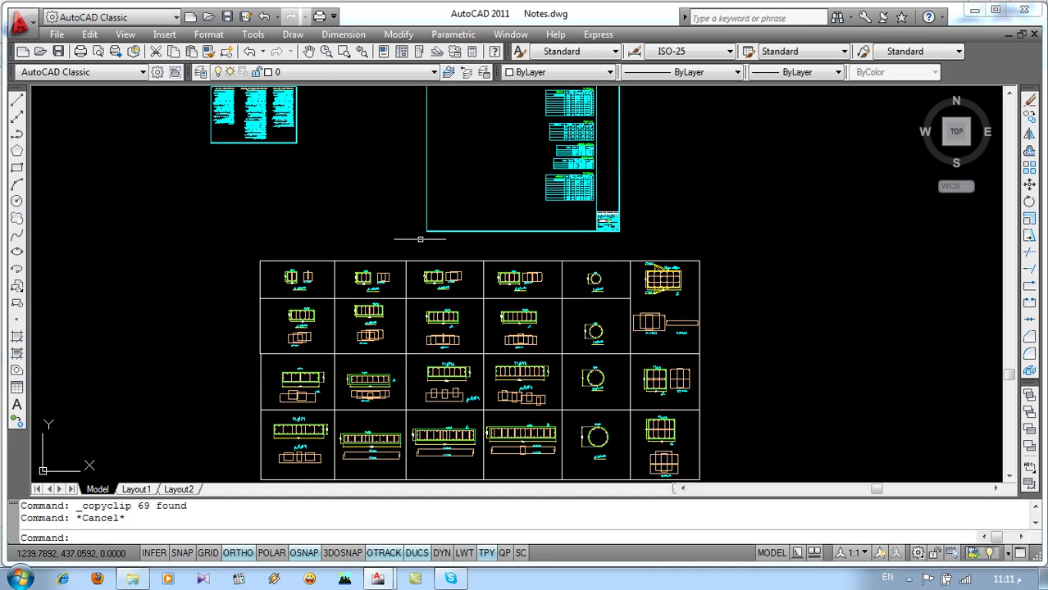
{"action": "middle_click_drag", "start_coordinate": [616, 228], "coordinate": [607, 291]}
{"action": "left_click_drag", "start_coordinate": [616, 285], "coordinate": [387, 313]}
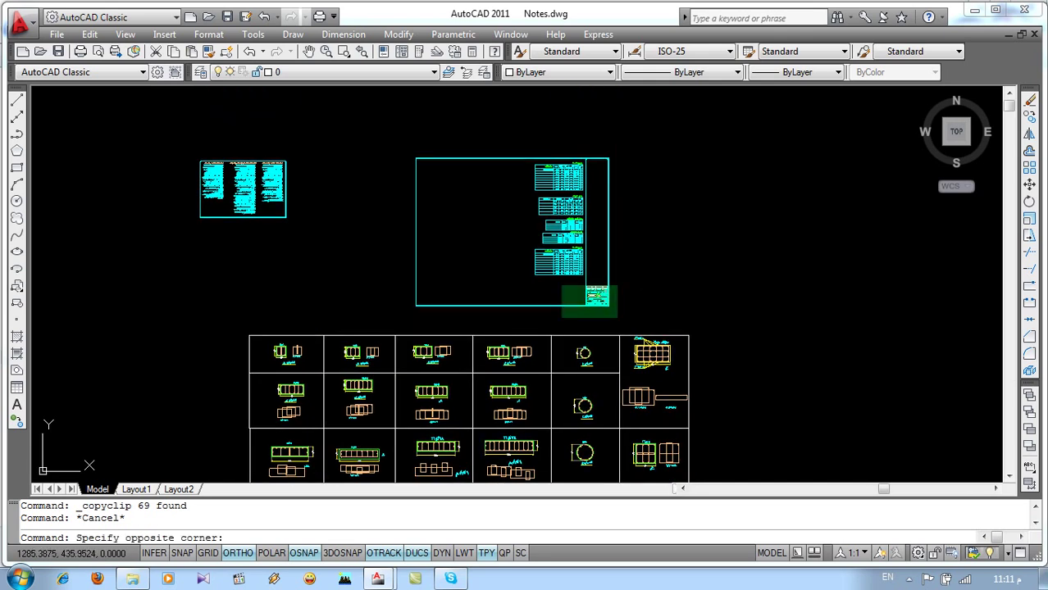
Copy the title block to the clipboard and return to Drawing1.dwg
{"action": "left_click", "coordinate": [89, 34]}
{"action": "left_click", "coordinate": [89, 34]}
{"action": "left_click", "coordinate": [88, 35]}
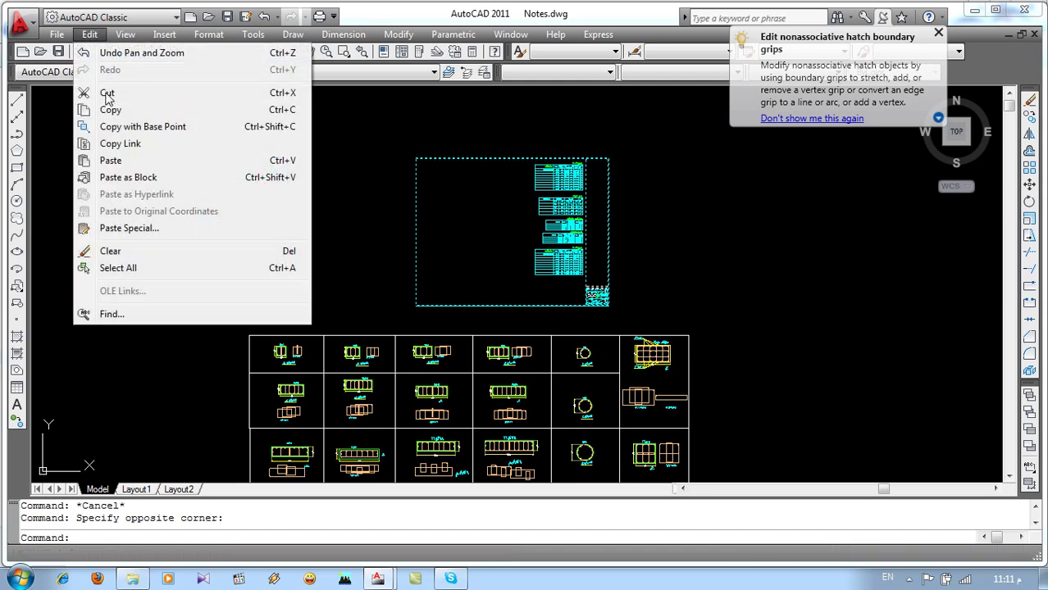
{"action": "left_click", "coordinate": [110, 110]}
{"action": "left_click", "coordinate": [510, 35]}
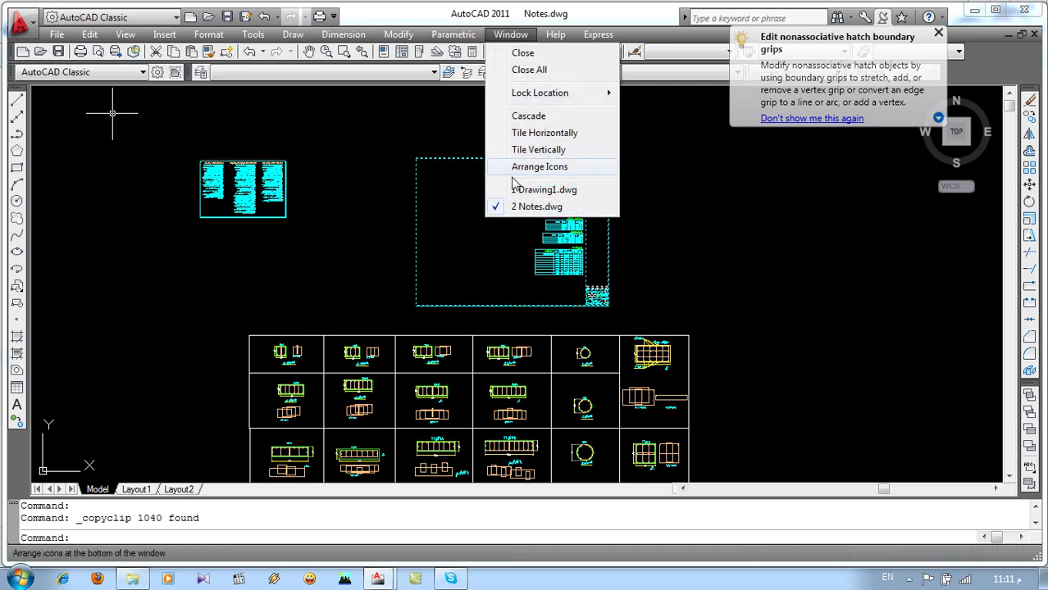
{"action": "left_click", "coordinate": [525, 190]}
{"action": "left_click", "coordinate": [92, 37]}
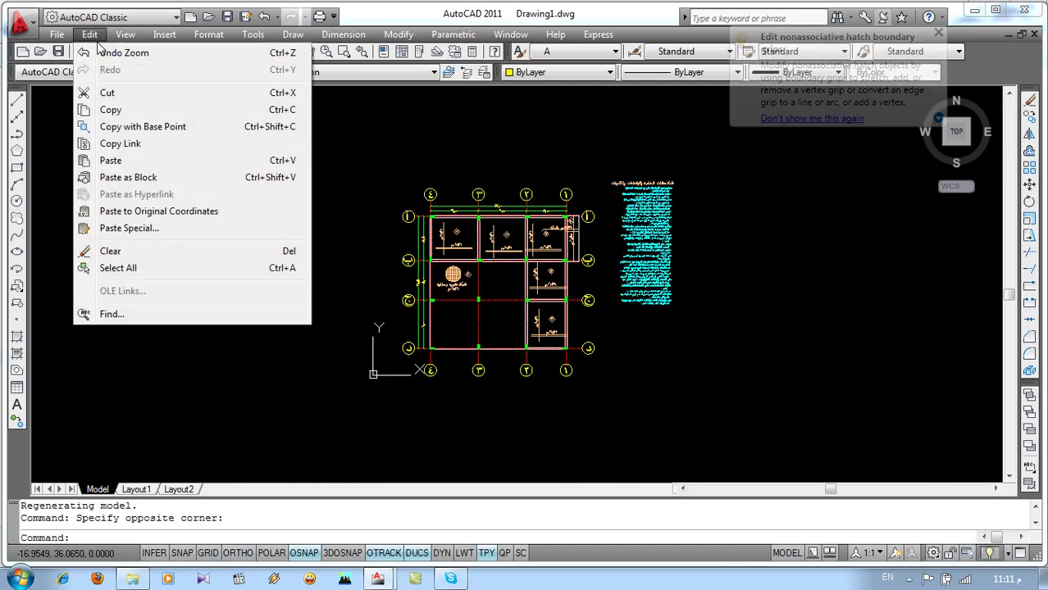
Paste the title-block frame so it surrounds the grid plan
{"action": "left_click", "coordinate": [110, 160]}
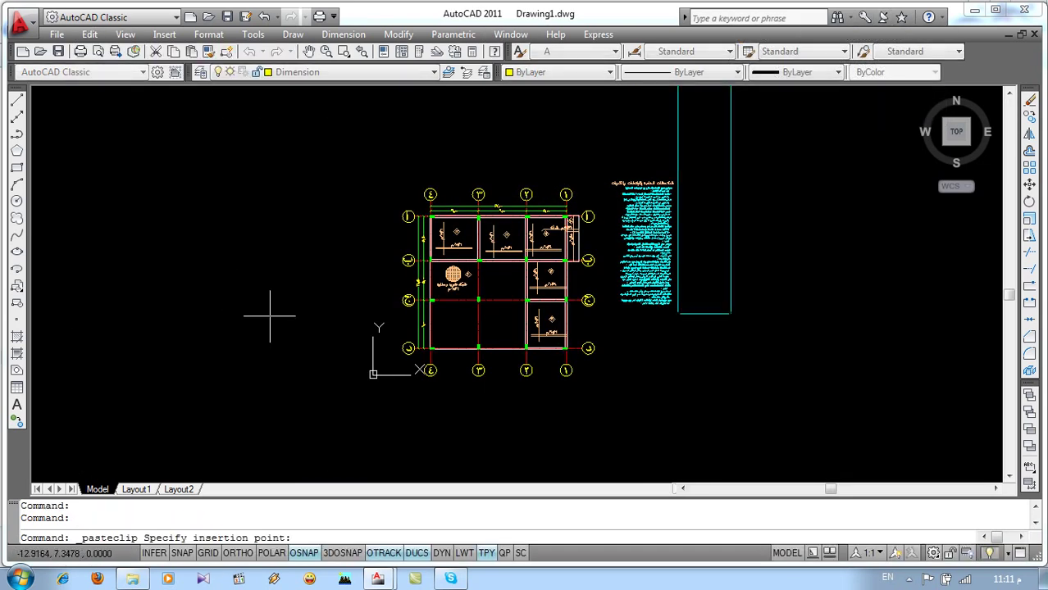
{"action": "left_click", "coordinate": [328, 450]}
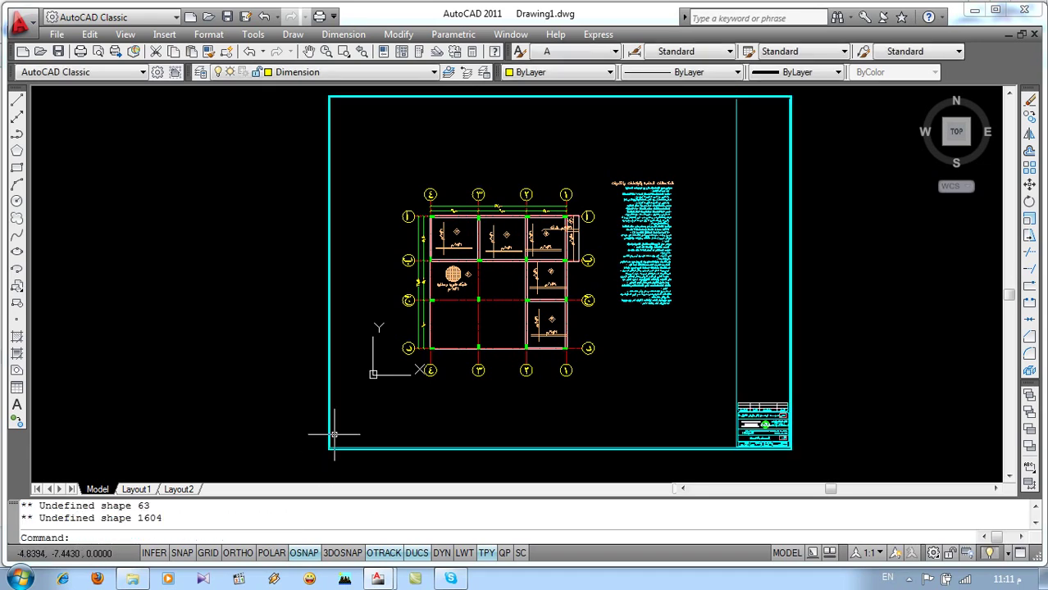
{"action": "scroll", "coordinate": [264, 328], "scroll_direction": "down", "scroll_amount": 3}
{"action": "scroll", "coordinate": [393, 341], "scroll_direction": "up", "scroll_amount": 1}
{"action": "middle_click_drag", "start_coordinate": [425, 338], "coordinate": [433, 338]}
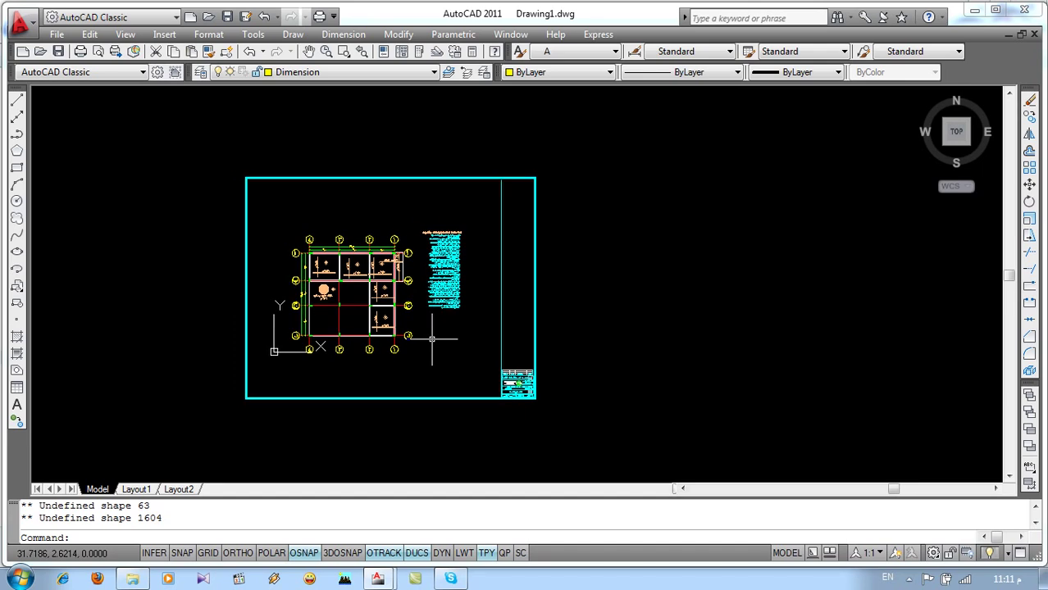
Move the notes text up to the frame's top-right corner
{"action": "type", "text": "m"}
{"action": "key", "text": "Return"}
{"action": "left_click", "coordinate": [486, 204]}
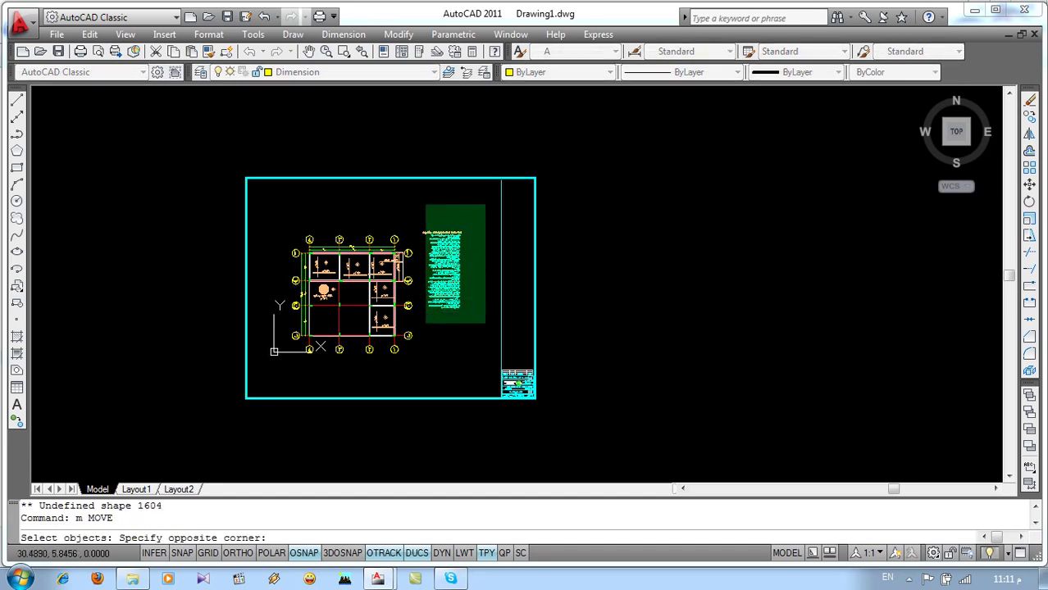
{"action": "left_click", "coordinate": [420, 330]}
{"action": "key", "text": "Return"}
{"action": "scroll", "coordinate": [467, 252], "scroll_direction": "up", "scroll_amount": 4}
{"action": "left_click", "coordinate": [488, 237]}
{"action": "middle_click_drag", "start_coordinate": [644, 146], "coordinate": [557, 365]}
{"action": "scroll", "coordinate": [594, 300], "scroll_direction": "up", "scroll_amount": 5}
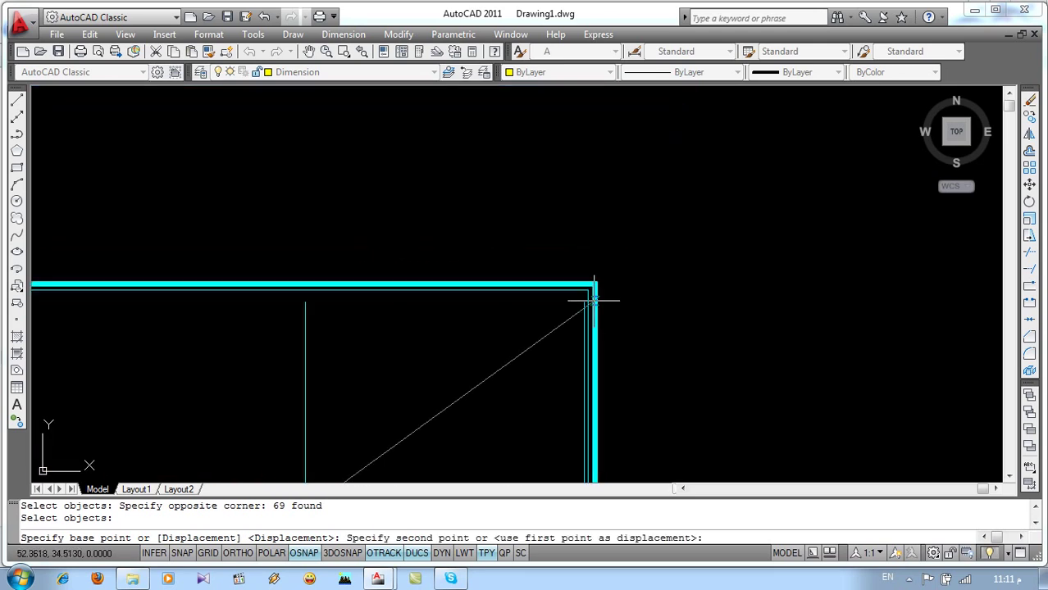
{"action": "left_click", "coordinate": [594, 301]}
{"action": "scroll", "coordinate": [622, 252], "scroll_direction": "down", "scroll_amount": 1}
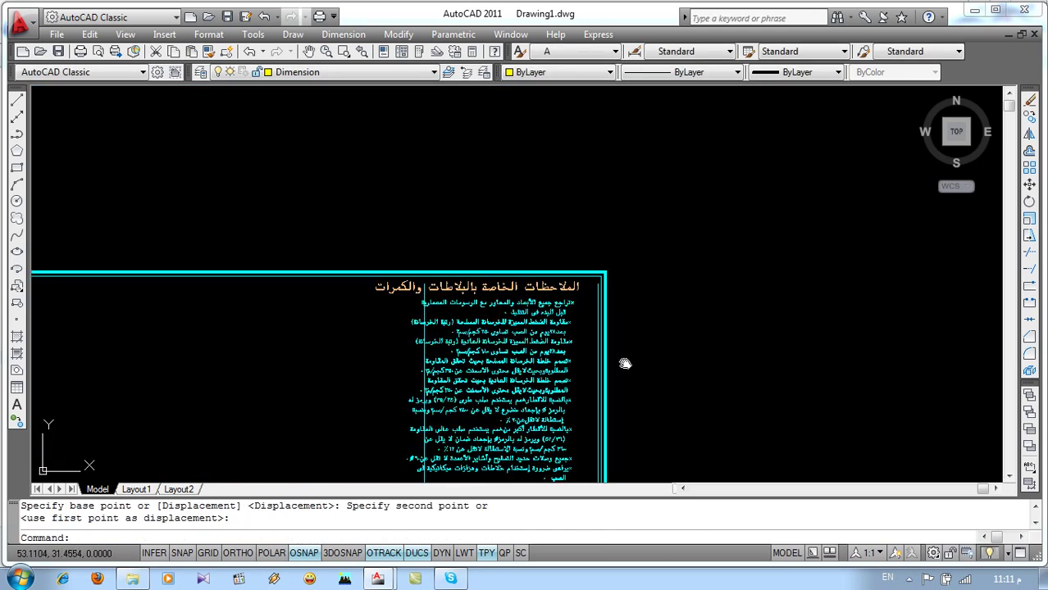
{"action": "scroll", "coordinate": [624, 364], "scroll_direction": "down", "scroll_amount": 2}
{"action": "scroll", "coordinate": [573, 276], "scroll_direction": "down", "scroll_amount": 1}
{"action": "scroll", "coordinate": [574, 276], "scroll_direction": "up", "scroll_amount": 1}
Move the notes text again to adjust its position near the frame edge
{"action": "type", "text": "m"}
{"action": "key", "text": "Return"}
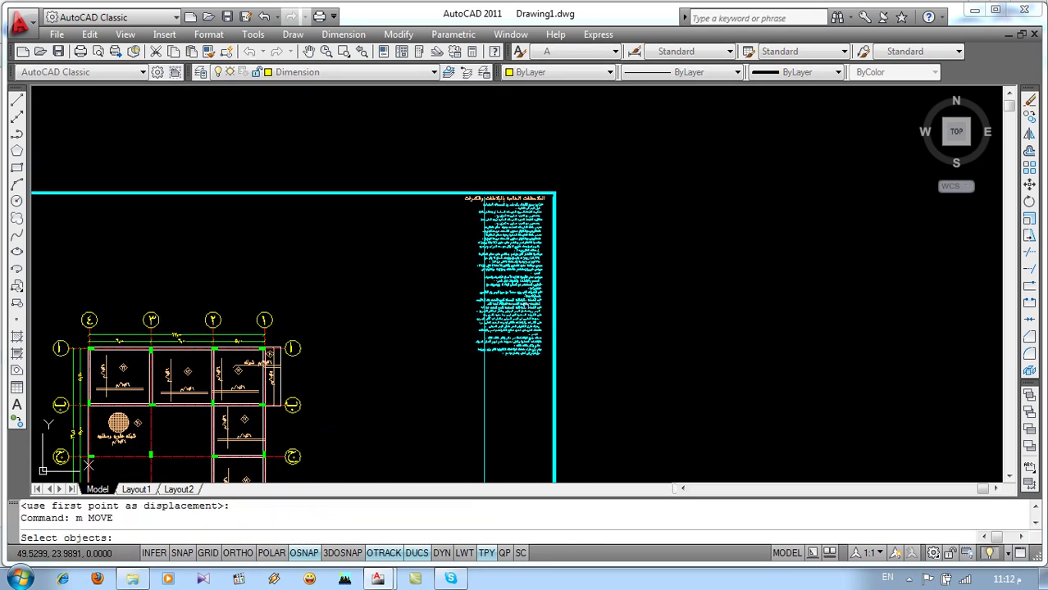
{"action": "left_click", "coordinate": [433, 370]}
{"action": "left_click", "coordinate": [578, 182]}
{"action": "scroll", "coordinate": [577, 182], "scroll_direction": "up", "scroll_amount": 6}
{"action": "scroll", "coordinate": [577, 182], "scroll_direction": "up", "scroll_amount": 1}
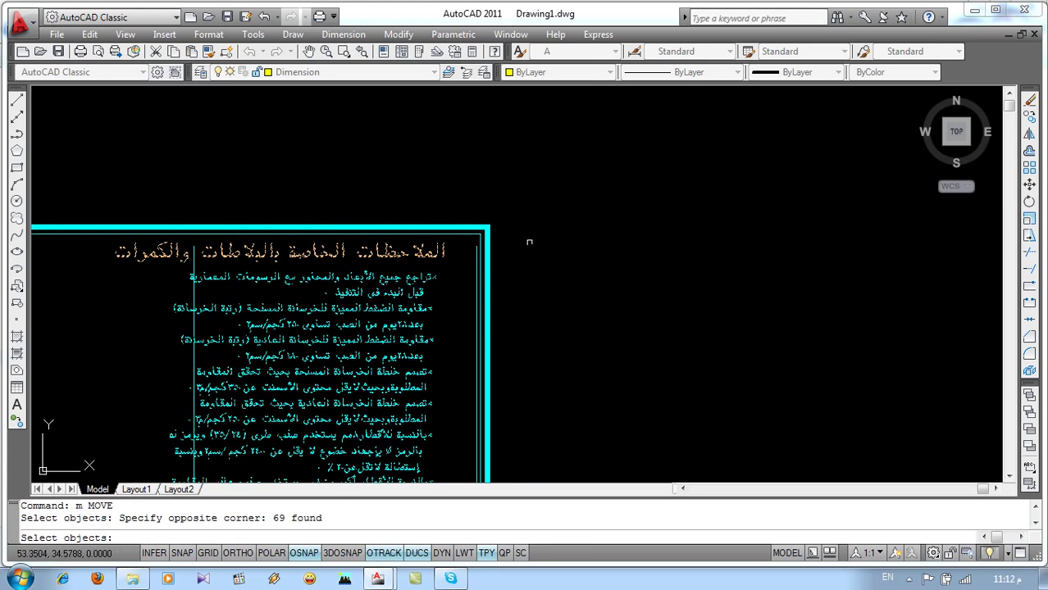
{"action": "key", "text": "Return"}
{"action": "left_click", "coordinate": [518, 251]}
{"action": "scroll", "coordinate": [538, 246], "scroll_direction": "down", "scroll_amount": 1}
{"action": "scroll", "coordinate": [538, 215], "scroll_direction": "down", "scroll_amount": 2}
{"action": "left_click", "coordinate": [533, 223]}
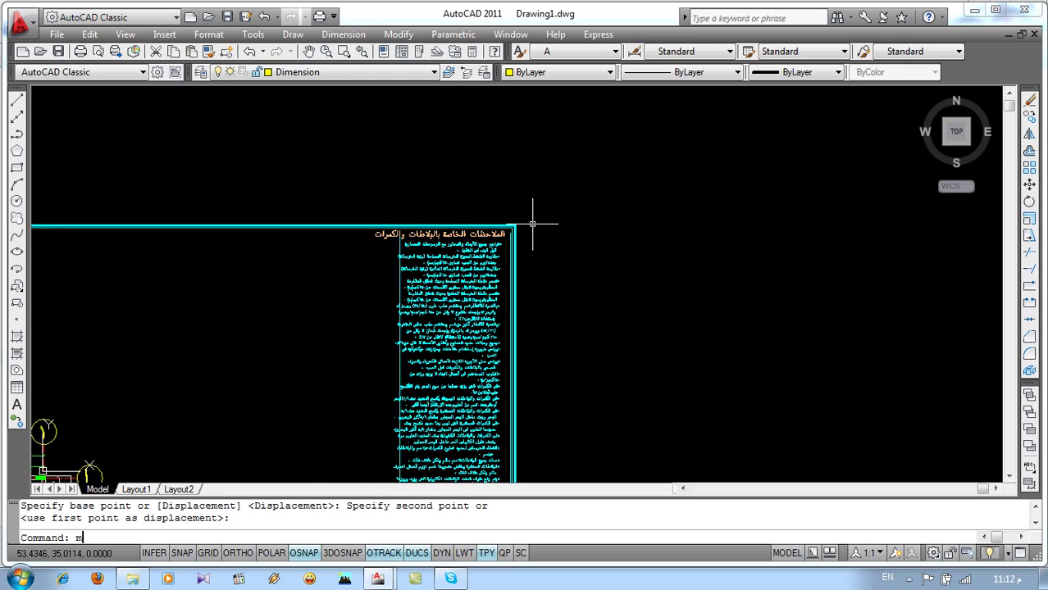
Move the notes into the frame's right-hand column and view the whole frame
{"action": "key", "text": "Return"}
{"action": "scroll", "coordinate": [402, 278], "scroll_direction": "down", "scroll_amount": 1}
{"action": "left_click", "coordinate": [351, 430]}
{"action": "left_click", "coordinate": [490, 210]}
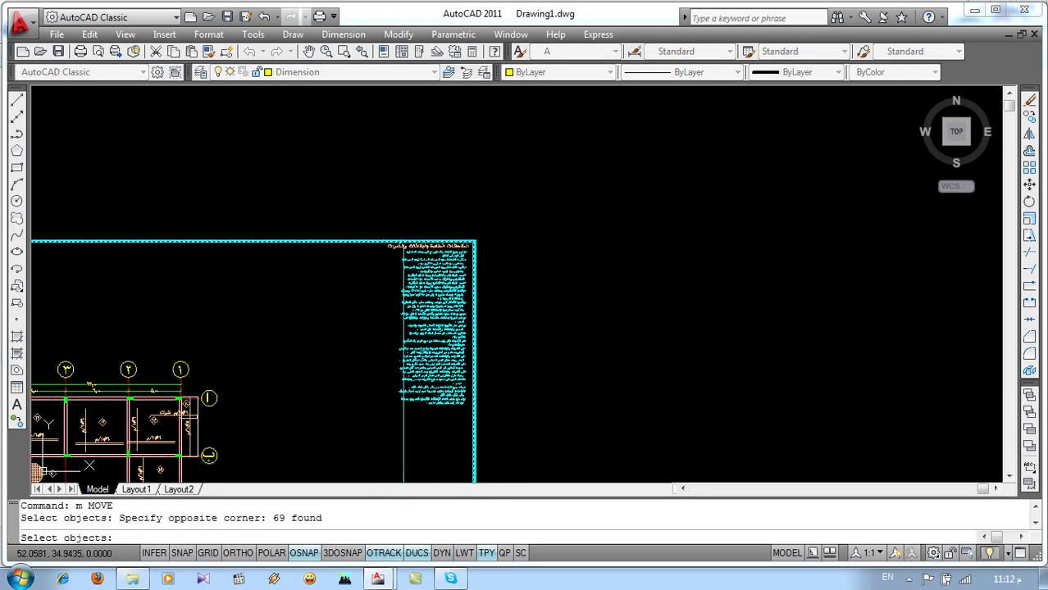
{"action": "scroll", "coordinate": [465, 262], "scroll_direction": "up", "scroll_amount": 5}
{"action": "key", "text": "Return"}
{"action": "left_click", "coordinate": [570, 236]}
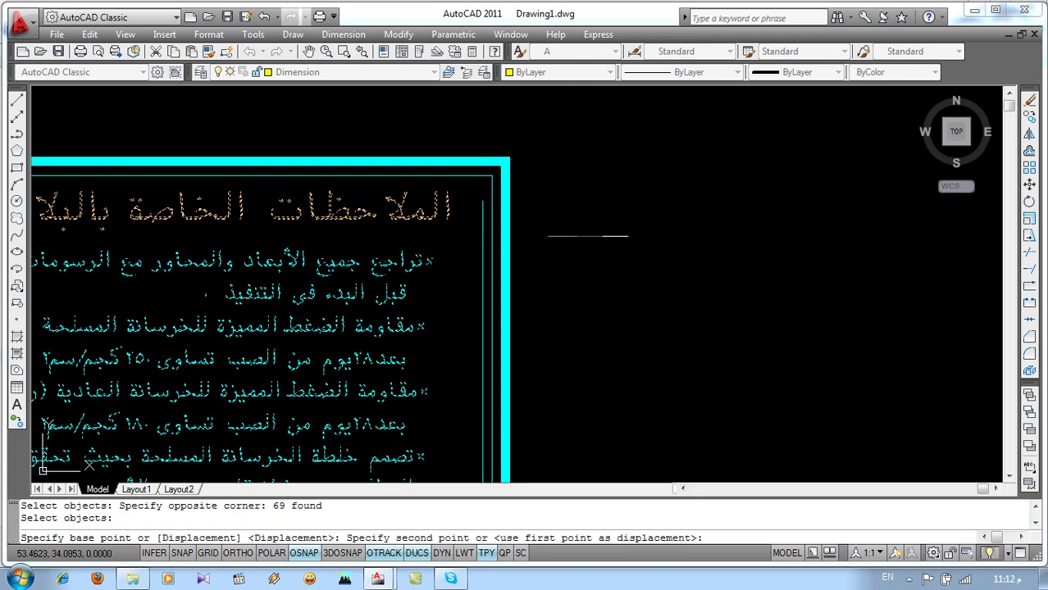
{"action": "scroll", "coordinate": [590, 233], "scroll_direction": "down", "scroll_amount": 1}
{"action": "scroll", "coordinate": [575, 197], "scroll_direction": "down", "scroll_amount": 1}
{"action": "left_click", "coordinate": [552, 175]}
{"action": "scroll", "coordinate": [552, 176], "scroll_direction": "down", "scroll_amount": 3}
{"action": "scroll", "coordinate": [566, 261], "scroll_direction": "down", "scroll_amount": 1}
{"action": "scroll", "coordinate": [603, 159], "scroll_direction": "down", "scroll_amount": 1}
{"action": "scroll", "coordinate": [597, 164], "scroll_direction": "down", "scroll_amount": 2}
{"action": "middle_click_drag", "start_coordinate": [541, 185], "coordinate": [466, 242]}
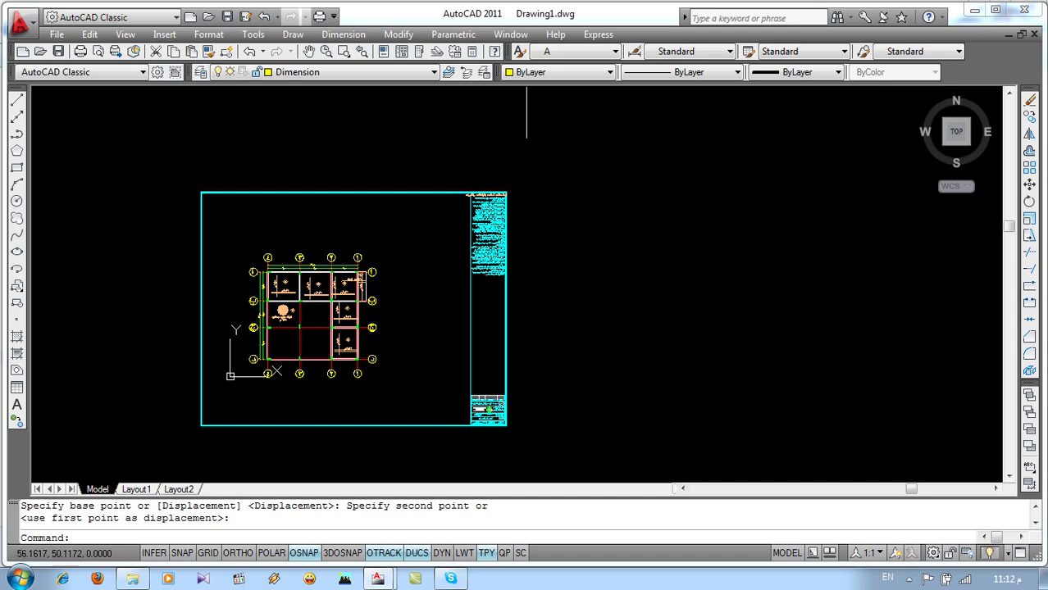
Clear the leftover selection in Notes.dwg, then return to Drawing1.dwg
{"action": "left_click", "coordinate": [510, 35]}
{"action": "left_click", "coordinate": [531, 206]}
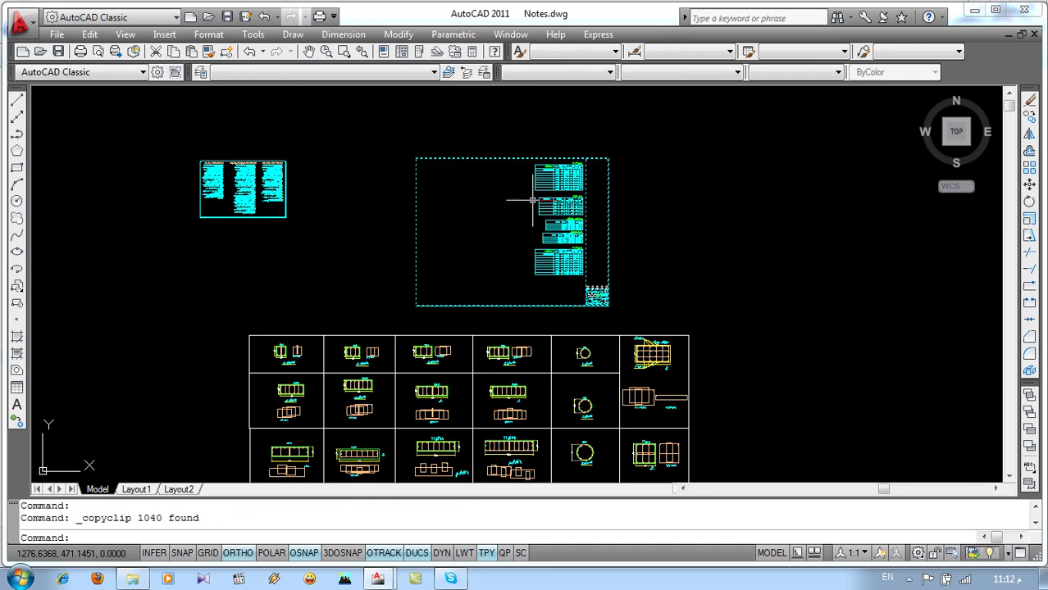
{"action": "key", "text": "Escape"}
{"action": "scroll", "coordinate": [508, 208], "scroll_direction": "down", "scroll_amount": 2}
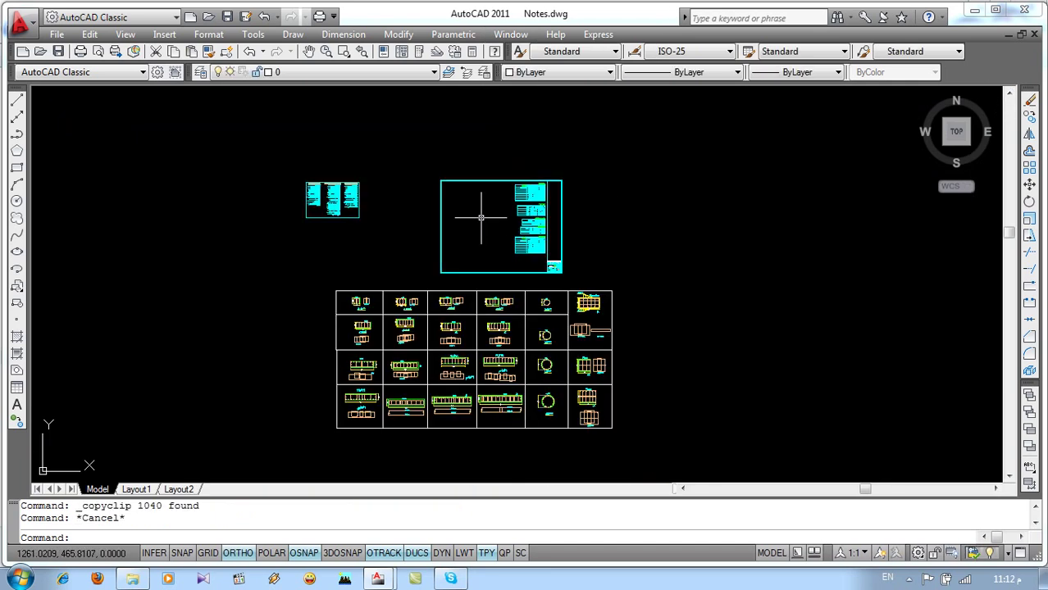
{"action": "left_click", "coordinate": [510, 34]}
{"action": "left_click", "coordinate": [506, 197]}
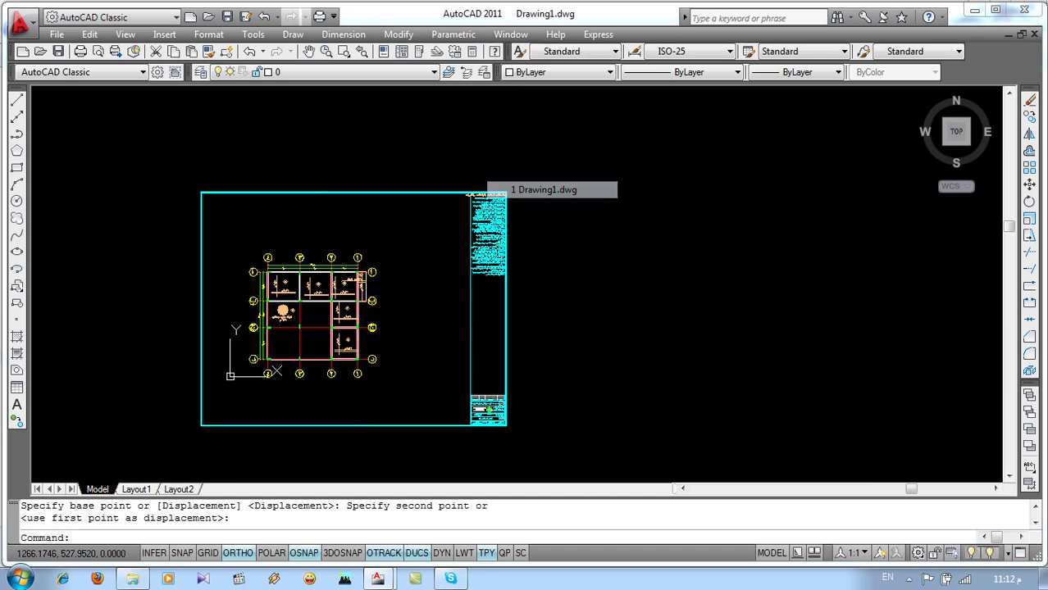
{"action": "scroll", "coordinate": [428, 290], "scroll_direction": "up", "scroll_amount": 1}
{"action": "scroll", "coordinate": [378, 280], "scroll_direction": "down", "scroll_amount": 1}
{"action": "scroll", "coordinate": [378, 280], "scroll_direction": "up", "scroll_amount": 1}
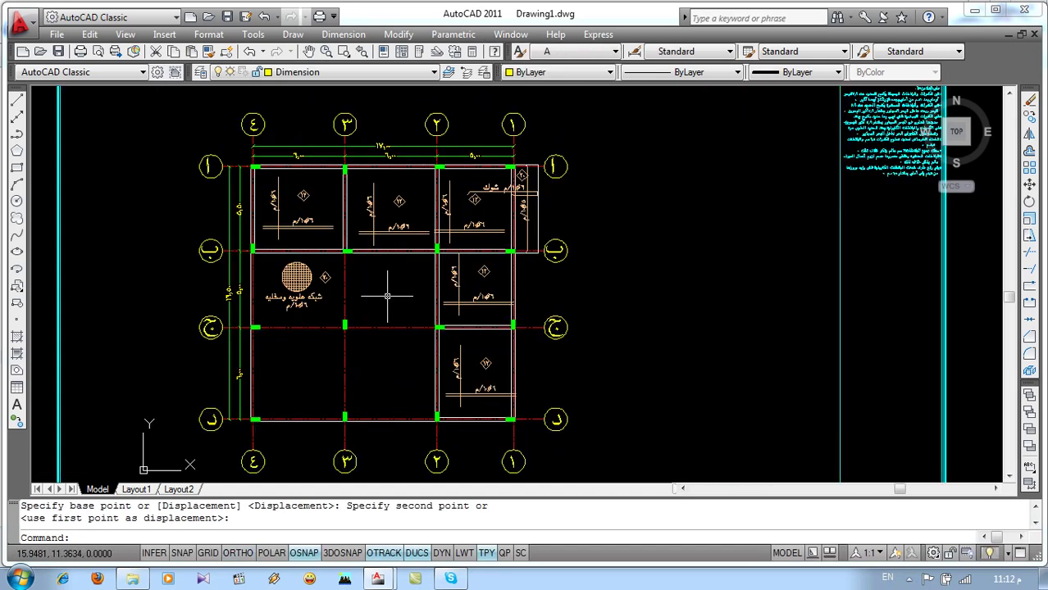
{"action": "left_click", "coordinate": [343, 75]}
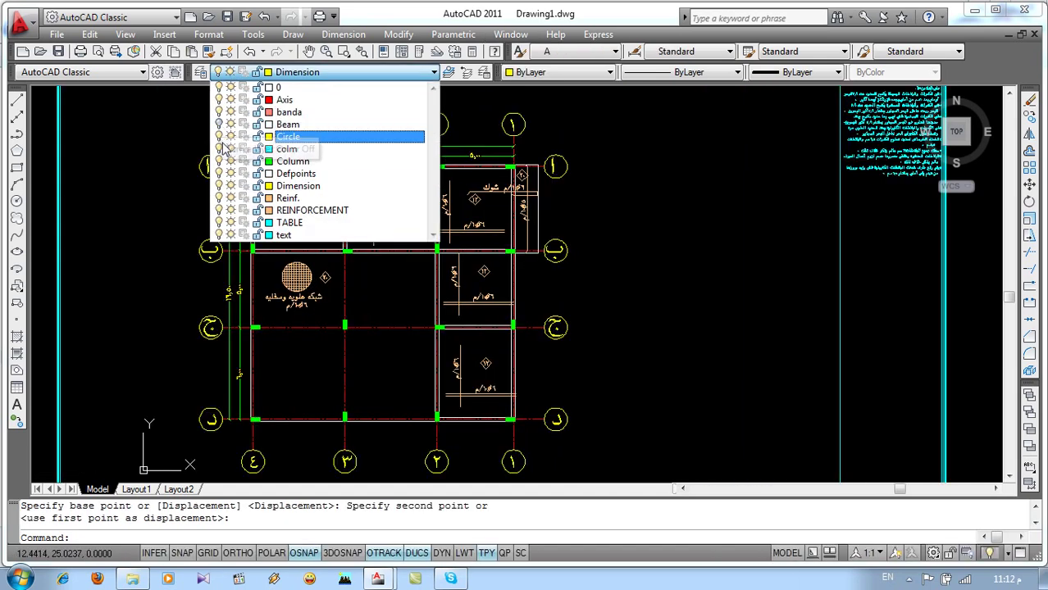
Turn off the Reinf. layer
{"action": "left_click", "coordinate": [220, 202]}
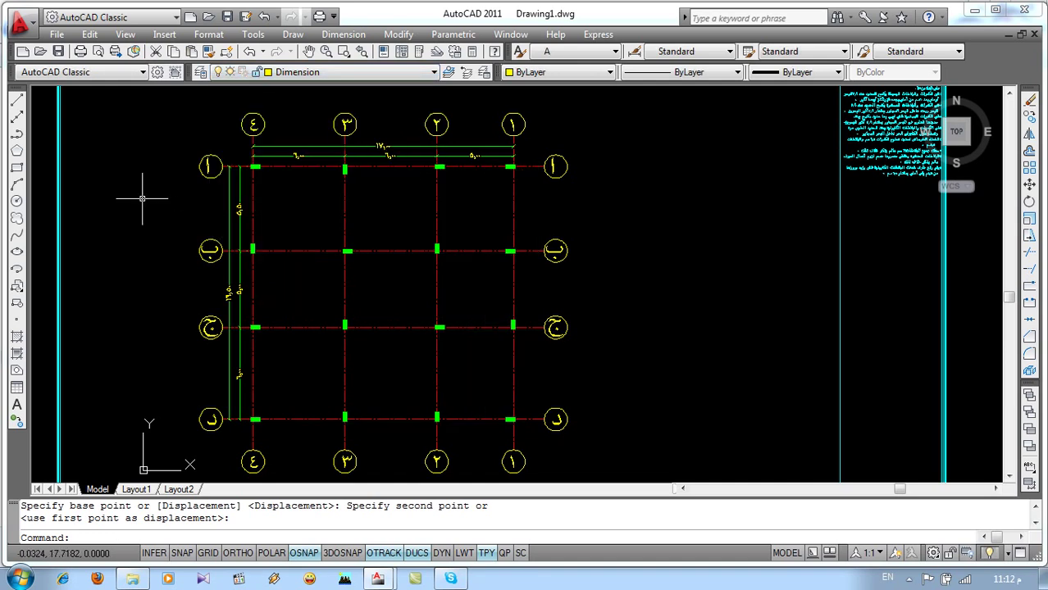
{"action": "scroll", "coordinate": [142, 198], "scroll_direction": "down", "scroll_amount": 3}
{"action": "scroll", "coordinate": [242, 238], "scroll_direction": "down", "scroll_amount": 1}
Copy the grid plan straight across to the right of the framed sheet with ortho on
{"action": "type", "text": "co"}
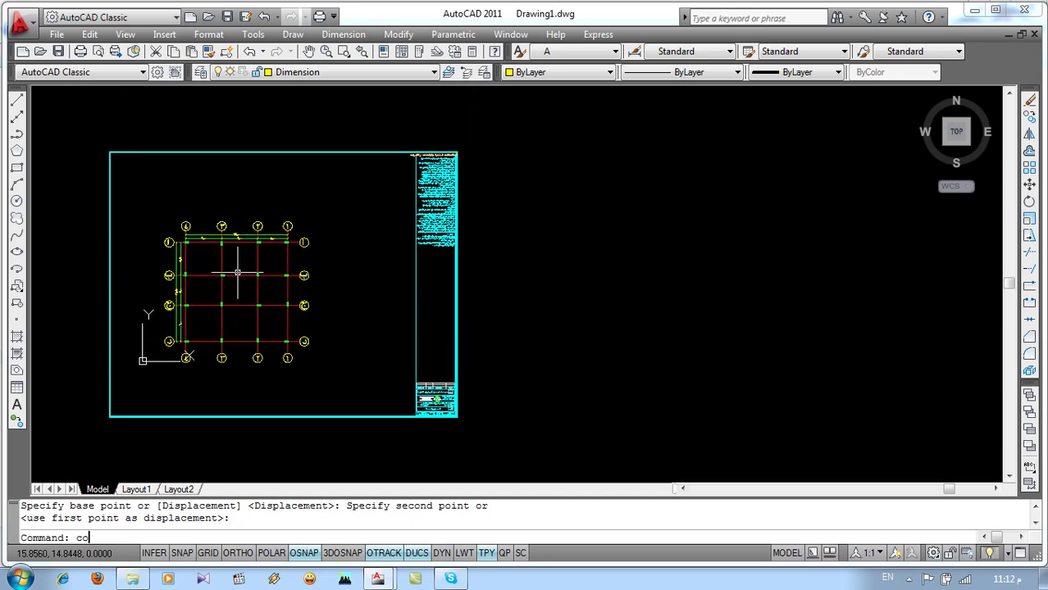
{"action": "key", "text": "Return"}
{"action": "left_click", "coordinate": [311, 207]}
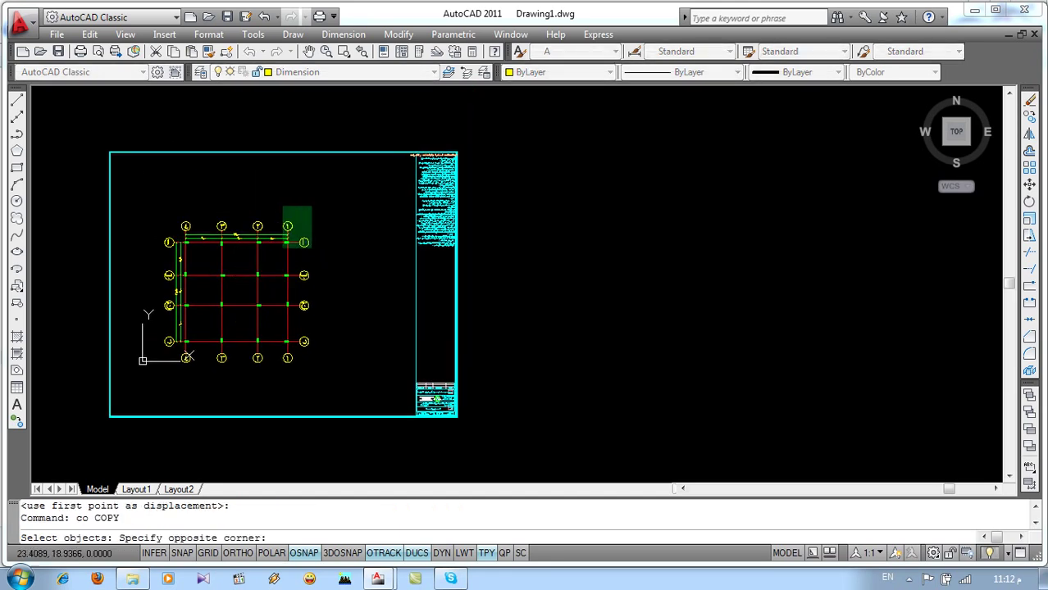
{"action": "left_click", "coordinate": [146, 369]}
{"action": "key", "text": "Return"}
{"action": "left_click", "coordinate": [145, 357]}
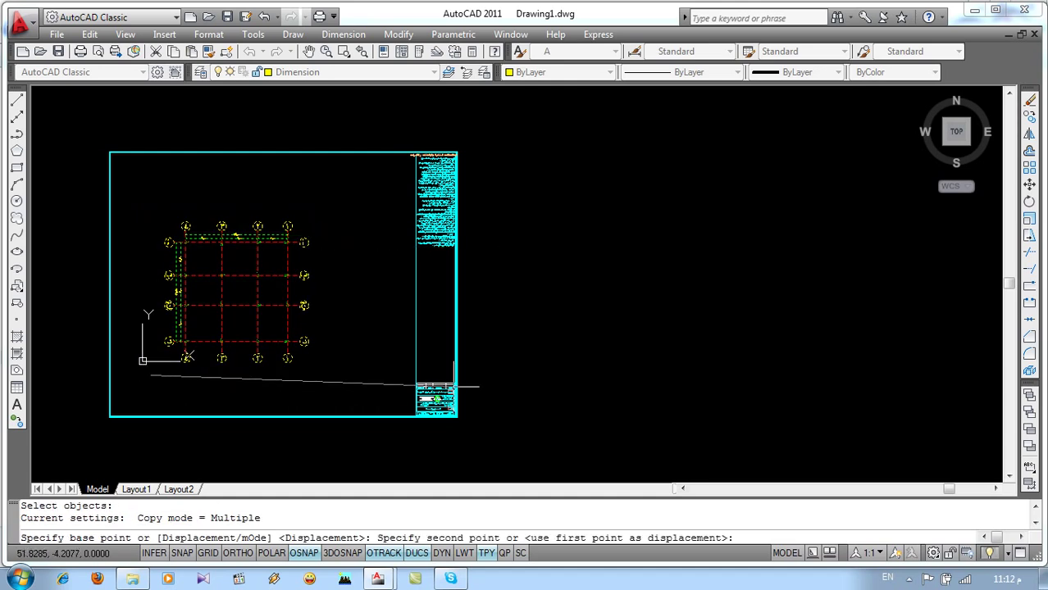
{"action": "key", "text": "F8"}
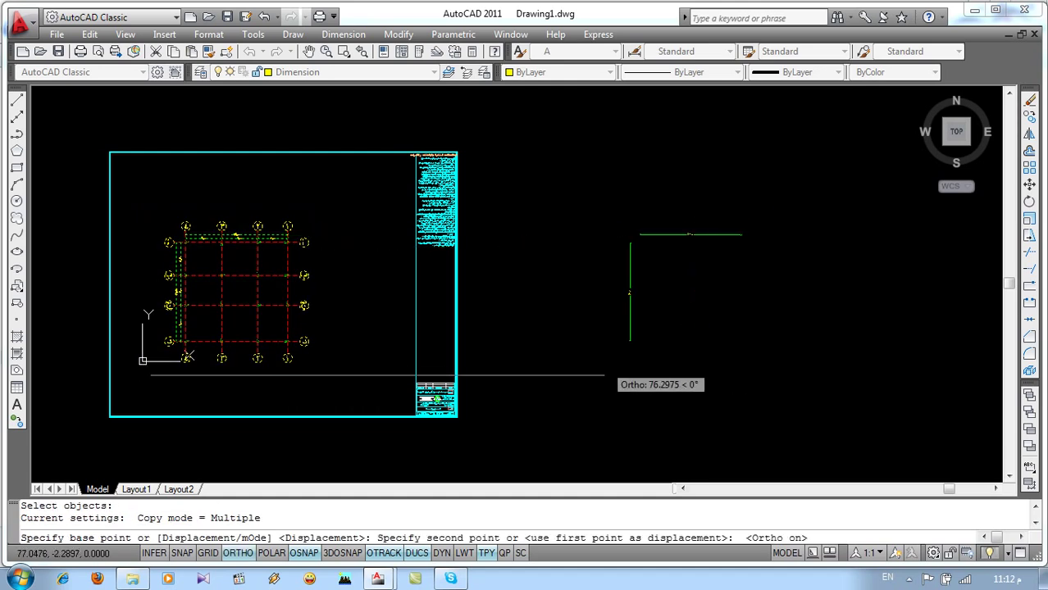
{"action": "left_click", "coordinate": [582, 370]}
{"action": "key", "text": "Return"}
{"action": "middle_click_drag", "start_coordinate": [612, 293], "coordinate": [441, 220]}
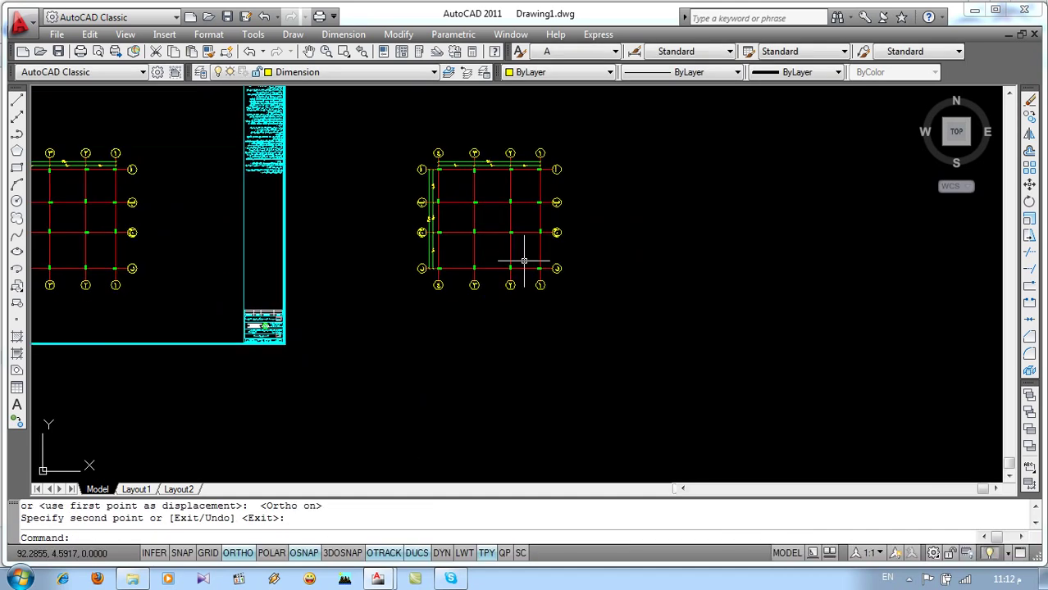
Open the reference structural-plans slideshow from the desktop and go to the column layout slide
{"action": "left_click", "coordinate": [976, 11]}
{"action": "left_click", "coordinate": [987, 8]}
{"action": "double_click", "coordinate": [33, 439]}
{"action": "key", "text": "Right"}
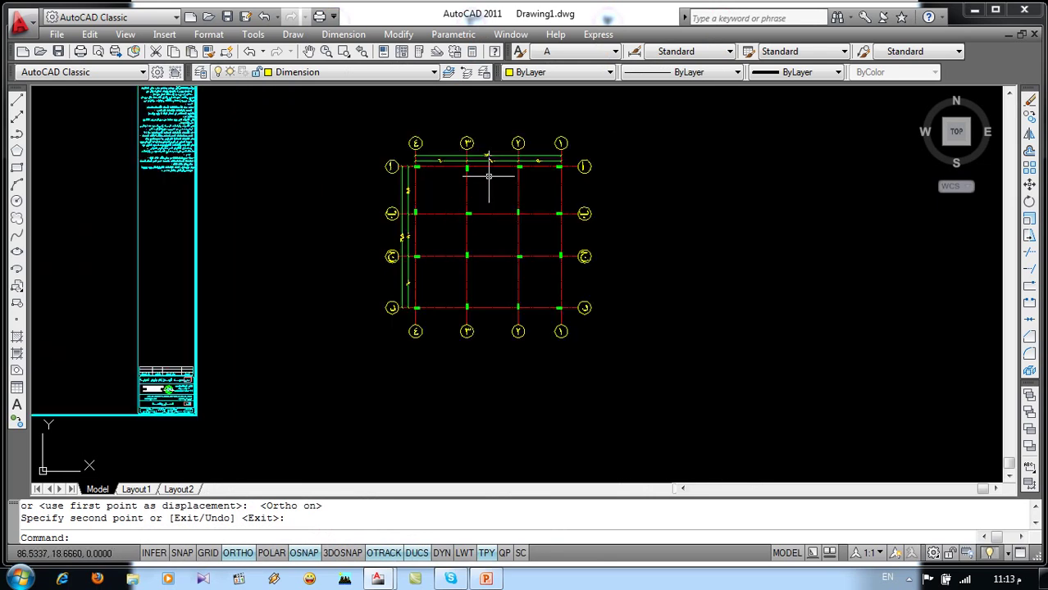
Add horizontal and vertical 0.13 linear dimensions from the top-right column to its grid lines
{"action": "scroll", "coordinate": [585, 165], "scroll_direction": "up", "scroll_amount": 2}
{"action": "scroll", "coordinate": [502, 212], "scroll_direction": "up", "scroll_amount": 2}
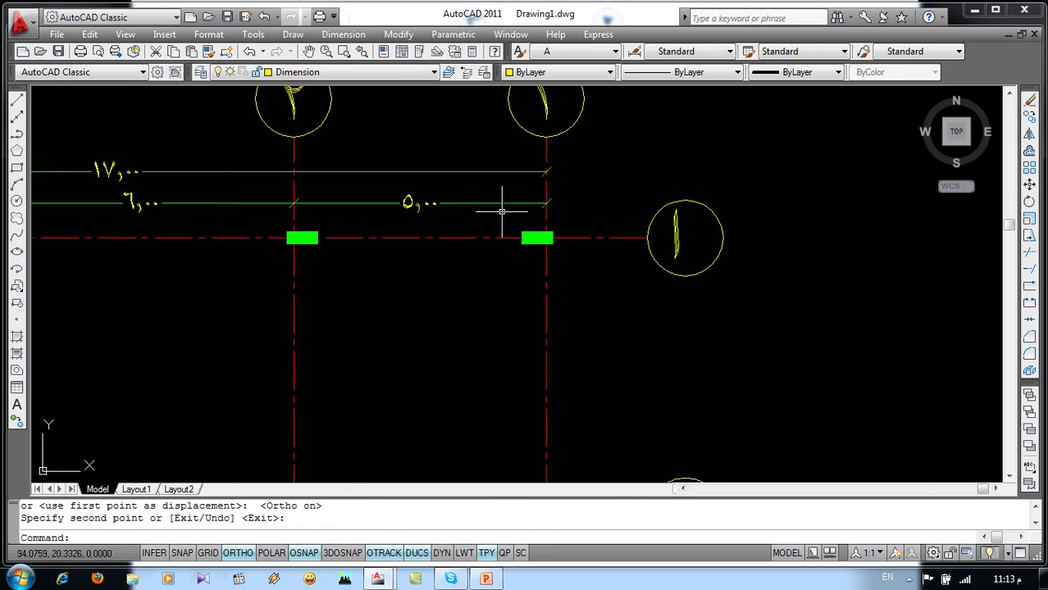
{"action": "left_click", "coordinate": [343, 34]}
{"action": "left_click", "coordinate": [361, 73]}
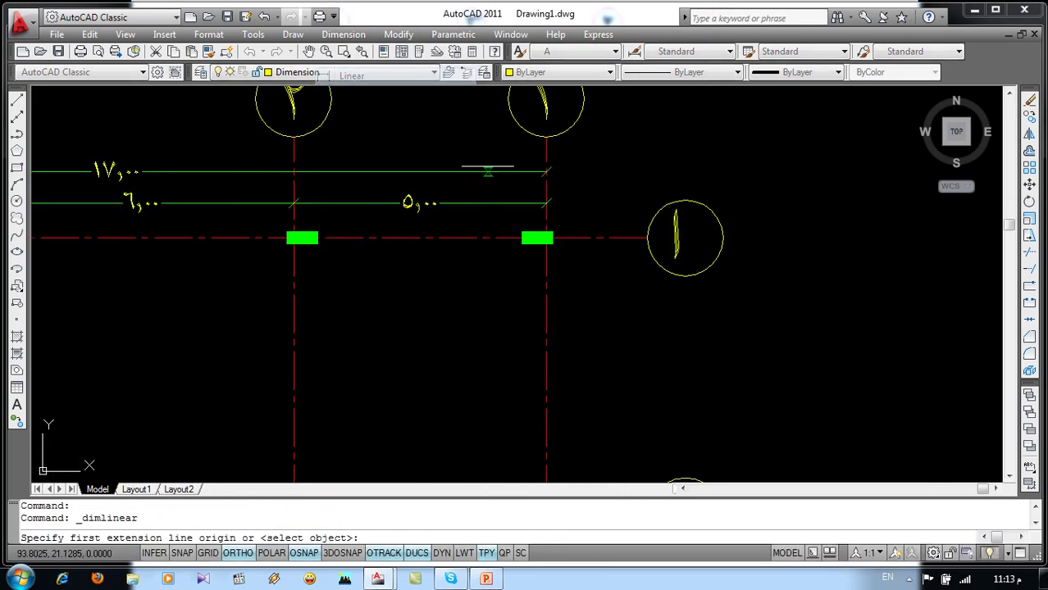
{"action": "scroll", "coordinate": [541, 221], "scroll_direction": "up", "scroll_amount": 2}
{"action": "left_click", "coordinate": [564, 252]}
{"action": "left_click", "coordinate": [578, 252]}
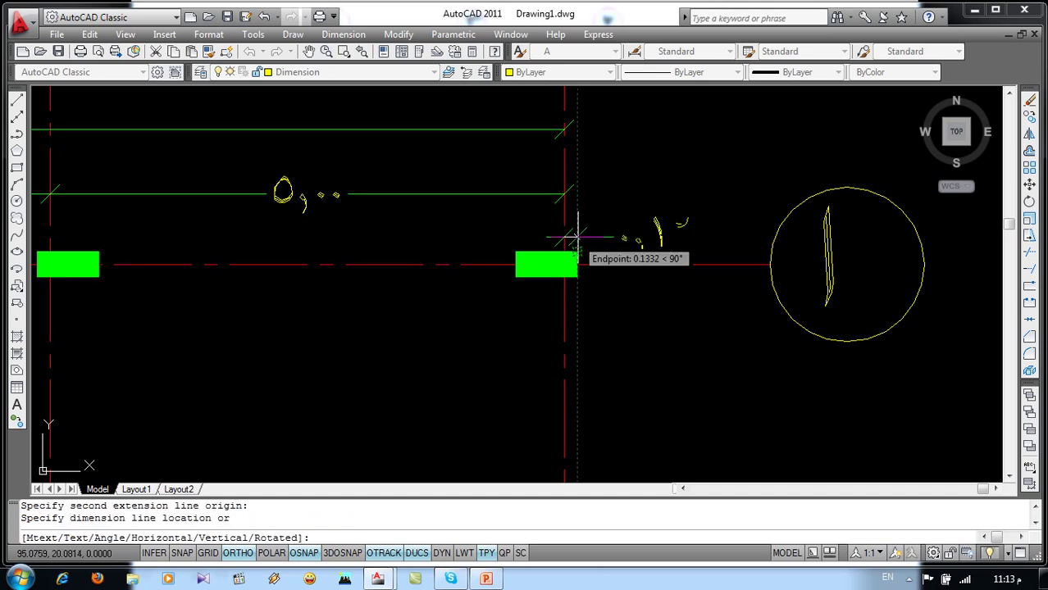
{"action": "left_click", "coordinate": [581, 230]}
{"action": "key", "text": "Return"}
{"action": "left_click", "coordinate": [515, 252]}
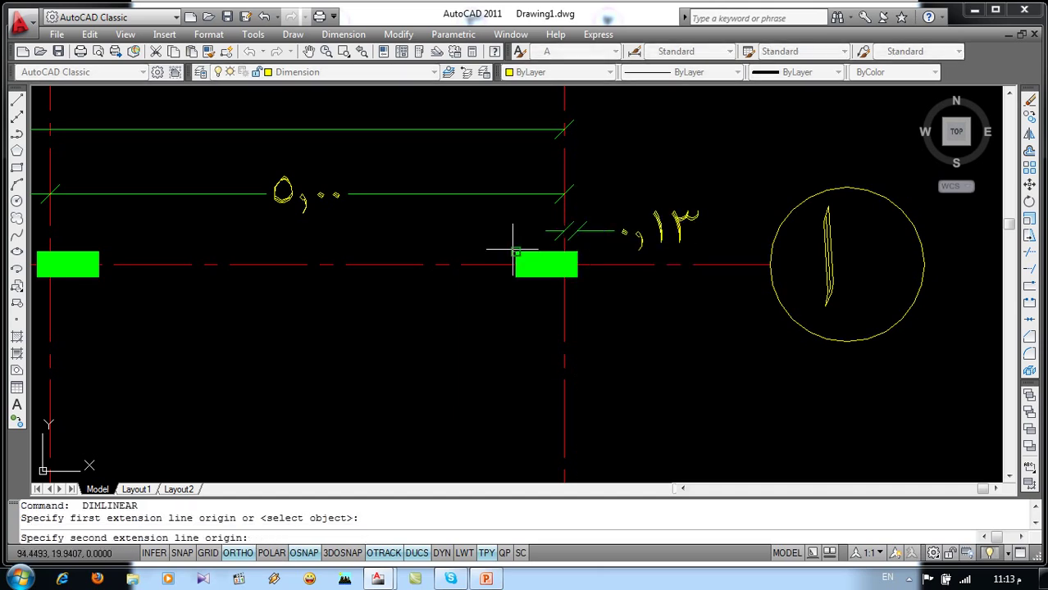
{"action": "left_click", "coordinate": [515, 264]}
{"action": "left_click", "coordinate": [484, 265]}
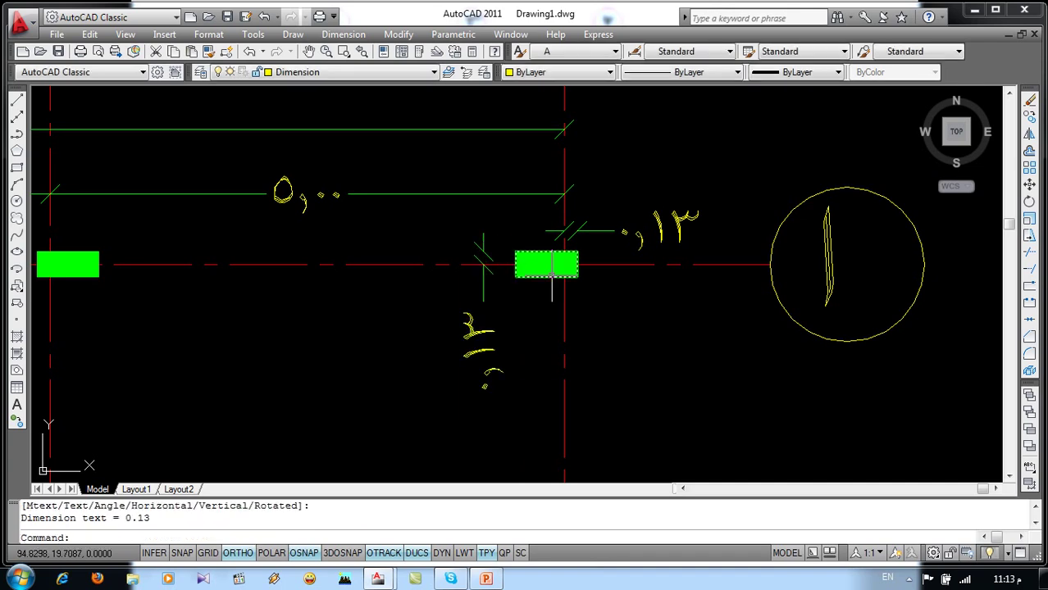
Turn the Reinf. layer back on and review the sheet and copied plan
{"action": "scroll", "coordinate": [552, 274], "scroll_direction": "down", "scroll_amount": 5}
{"action": "scroll", "coordinate": [552, 275], "scroll_direction": "down", "scroll_amount": 3}
{"action": "scroll", "coordinate": [574, 274], "scroll_direction": "down", "scroll_amount": 3}
{"action": "middle_click_drag", "start_coordinate": [367, 273], "coordinate": [654, 272]}
{"action": "left_click", "coordinate": [308, 74]}
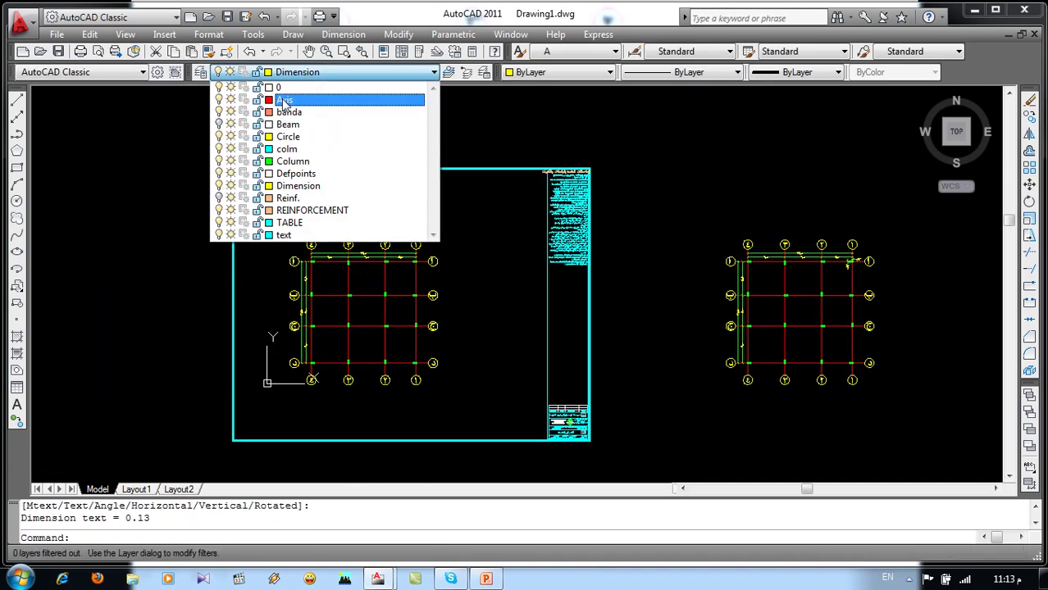
{"action": "left_click", "coordinate": [219, 197]}
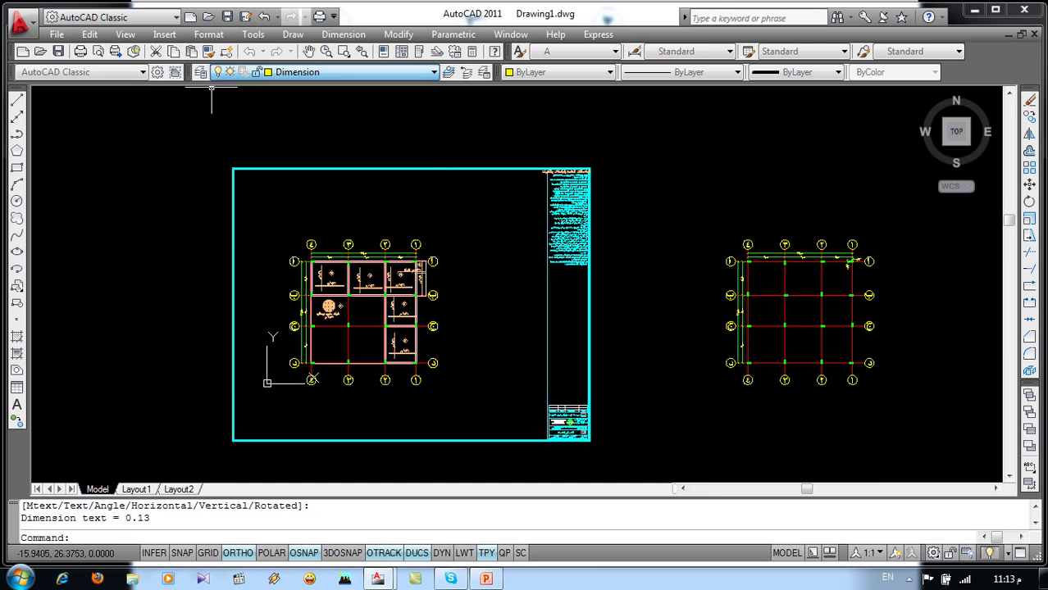
{"action": "scroll", "coordinate": [491, 224], "scroll_direction": "up", "scroll_amount": 3}
{"action": "scroll", "coordinate": [491, 224], "scroll_direction": "up", "scroll_amount": 2}
{"action": "scroll", "coordinate": [491, 224], "scroll_direction": "up", "scroll_amount": 3}
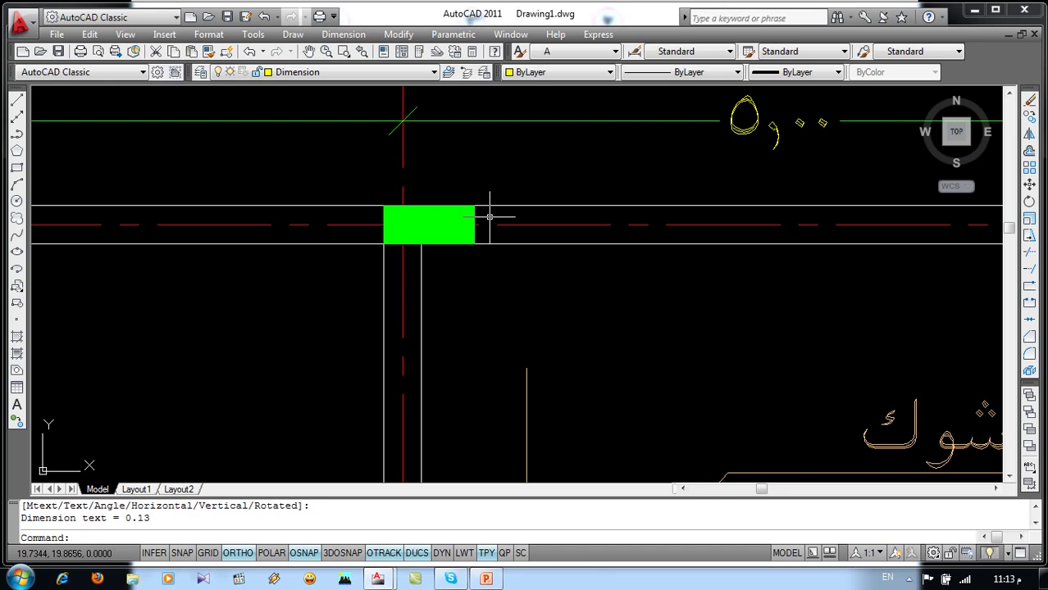
{"action": "scroll", "coordinate": [489, 217], "scroll_direction": "down", "scroll_amount": 5}
{"action": "scroll", "coordinate": [489, 216], "scroll_direction": "down", "scroll_amount": 4}
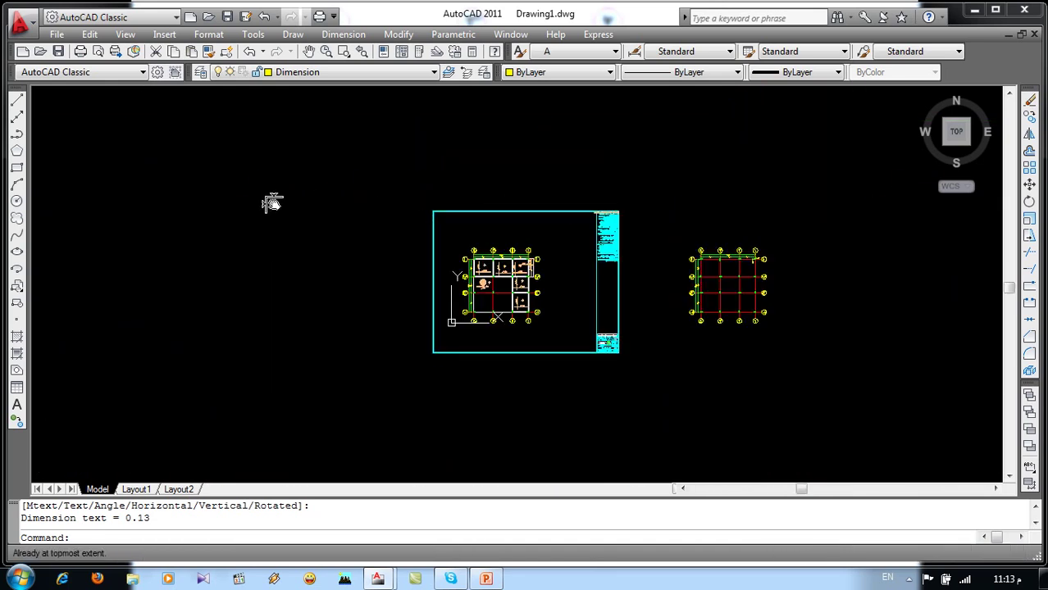
{"action": "scroll", "coordinate": [719, 282], "scroll_direction": "up", "scroll_amount": 7}
{"action": "scroll", "coordinate": [736, 312], "scroll_direction": "up", "scroll_amount": 3}
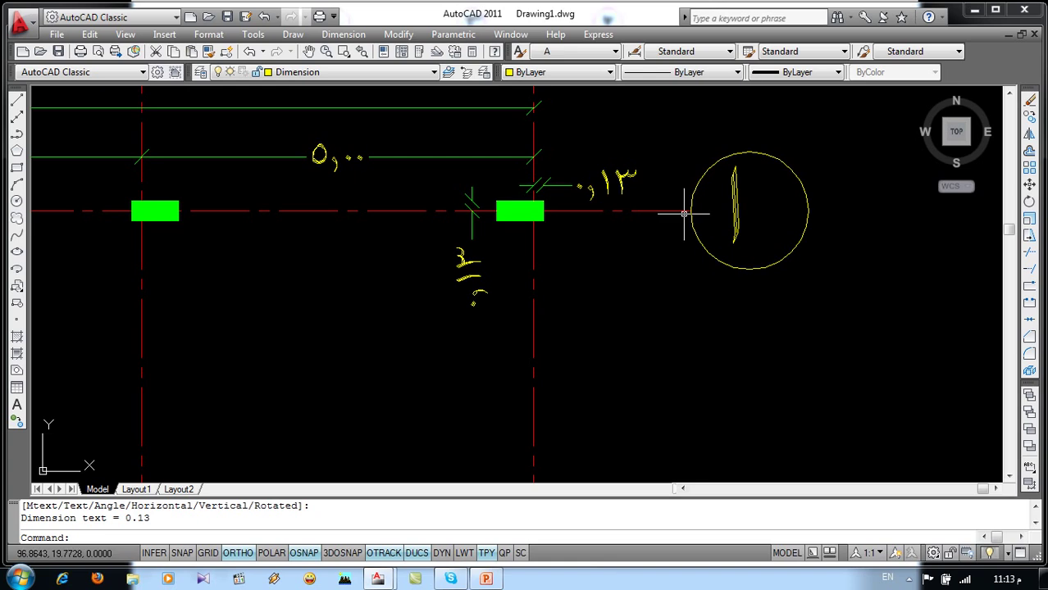
{"action": "middle_click_drag", "start_coordinate": [684, 214], "coordinate": [624, 330]}
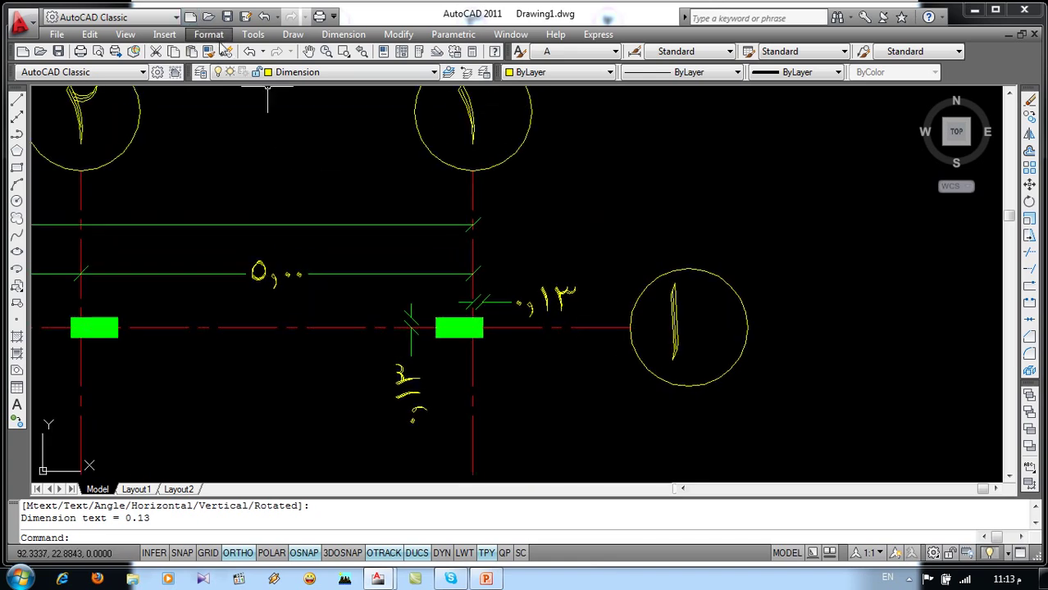
{"action": "left_click", "coordinate": [210, 34]}
{"action": "left_click", "coordinate": [268, 211]}
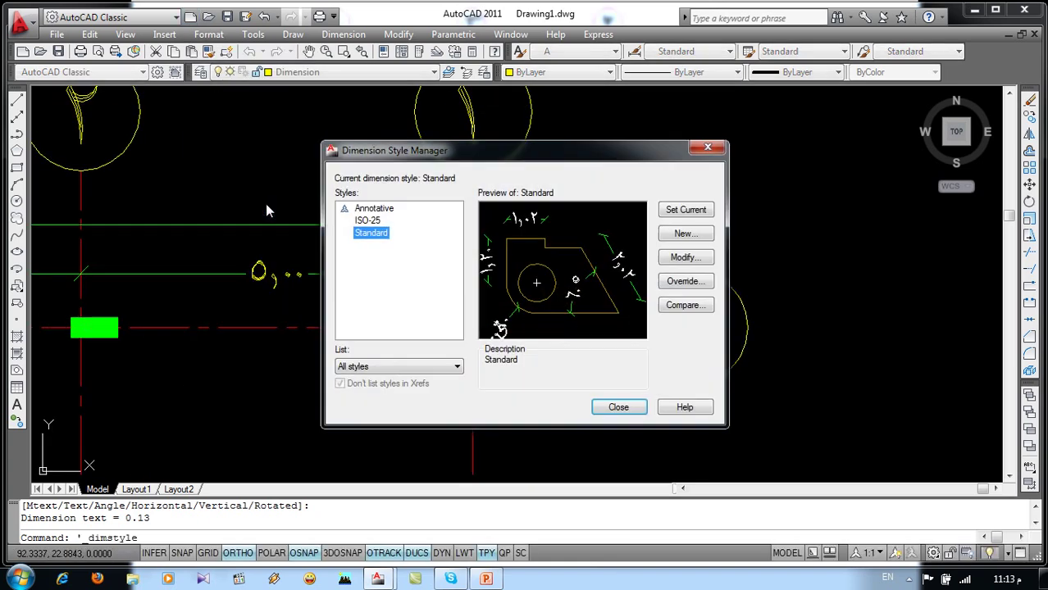
{"action": "left_click", "coordinate": [681, 259]}
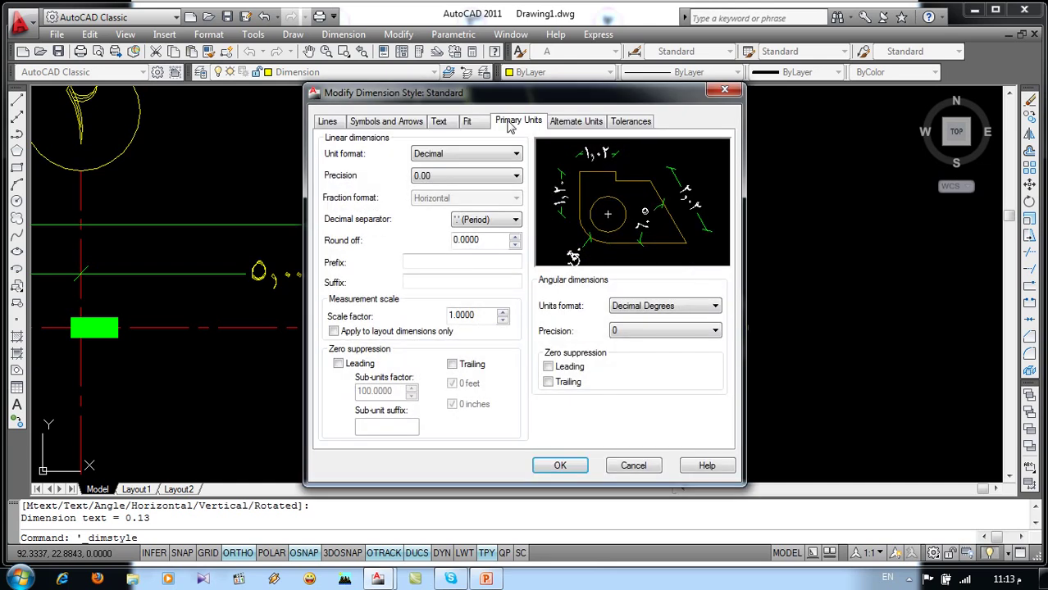
{"action": "left_click", "coordinate": [462, 177]}
{"action": "left_click", "coordinate": [621, 465]}
{"action": "left_click", "coordinate": [620, 410]}
{"action": "left_click", "coordinate": [264, 204]}
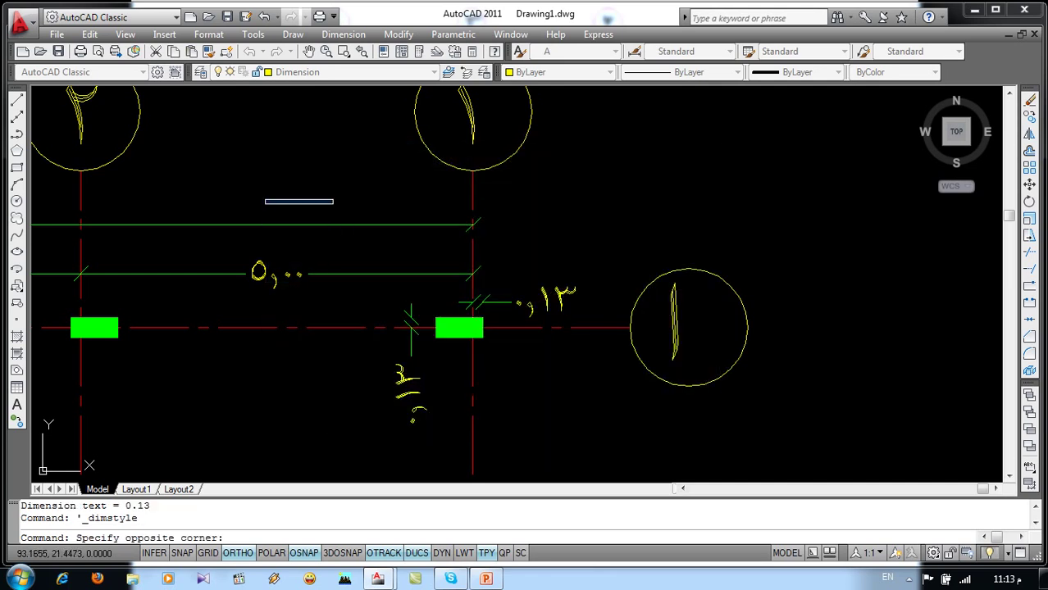
{"action": "left_click", "coordinate": [333, 202]}
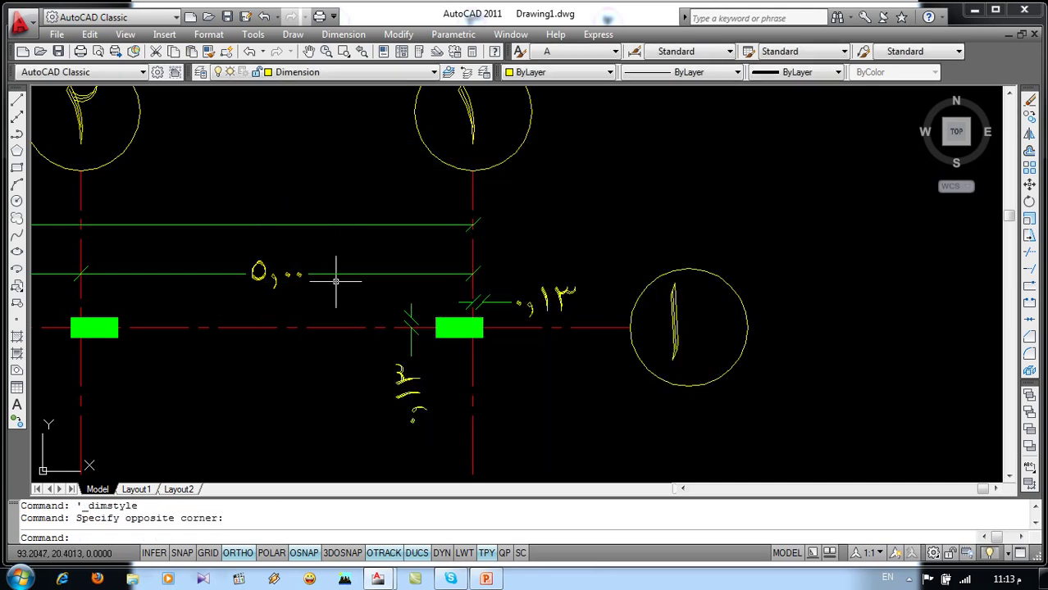
Open the horizontal 0.13 dimension's properties and collapse groups to reach Primary Units
{"action": "double_click", "coordinate": [566, 290]}
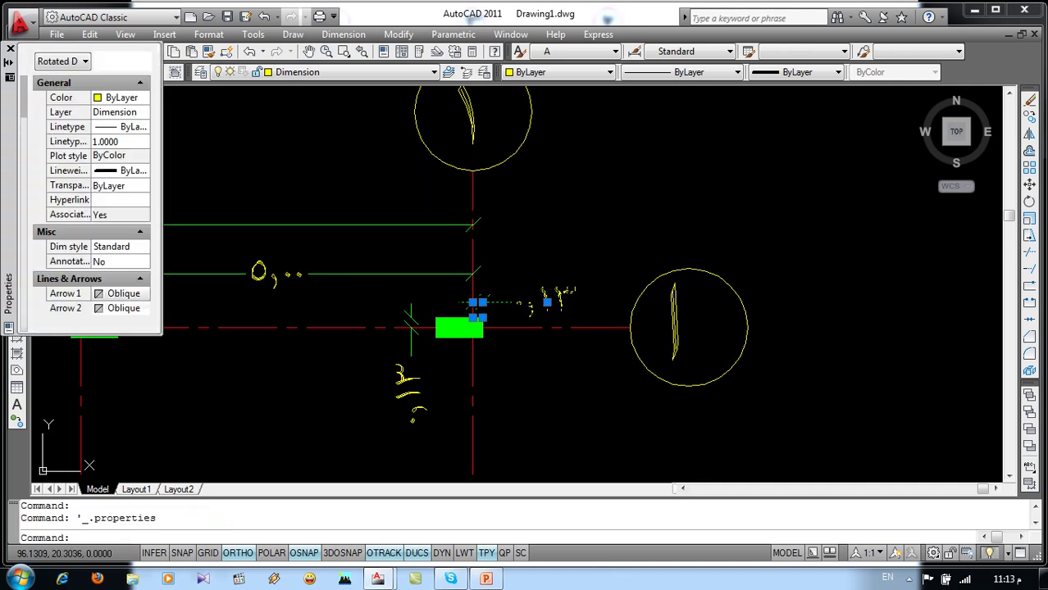
{"action": "left_click", "coordinate": [140, 84]}
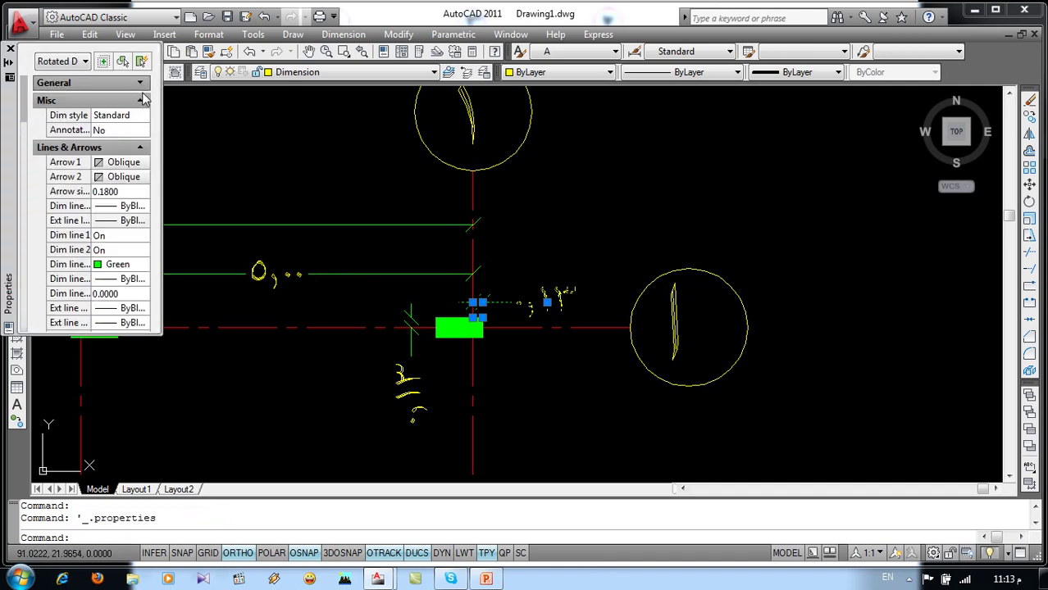
{"action": "left_click", "coordinate": [141, 101]}
{"action": "left_click", "coordinate": [141, 119]}
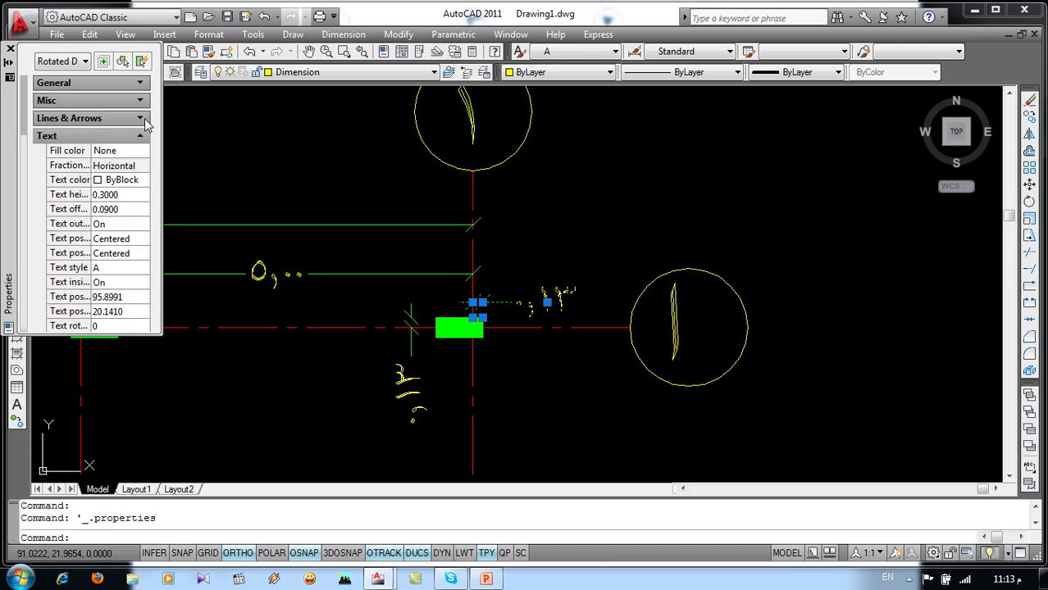
{"action": "left_click", "coordinate": [141, 136]}
{"action": "left_click", "coordinate": [142, 155]}
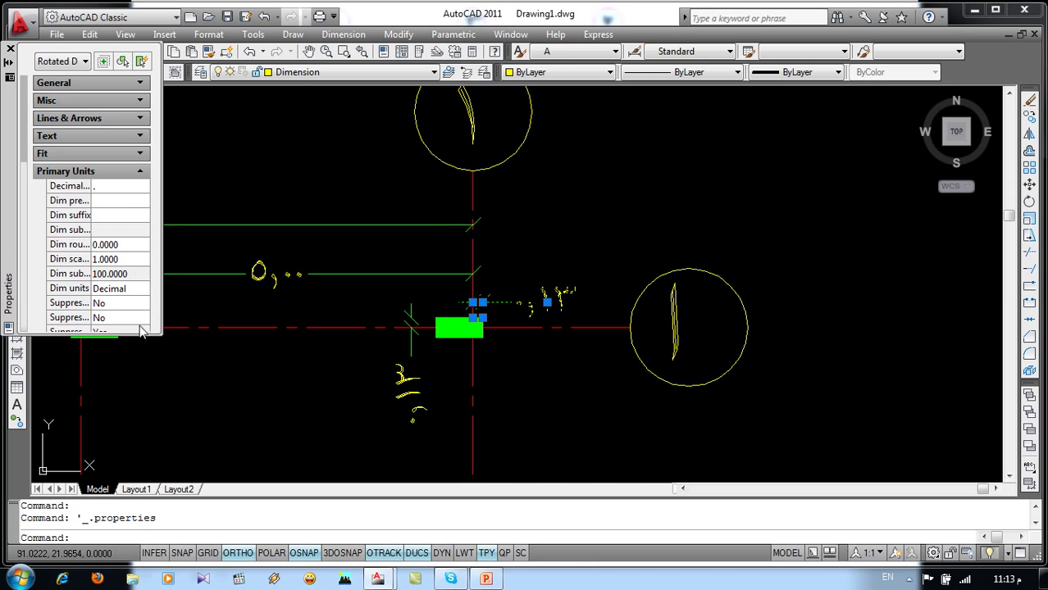
{"action": "left_click_drag", "start_coordinate": [141, 336], "coordinate": [128, 414]}
Set the dimension precision to 0.000 so it reads 0.125, then close the palette
{"action": "left_click", "coordinate": [106, 365]}
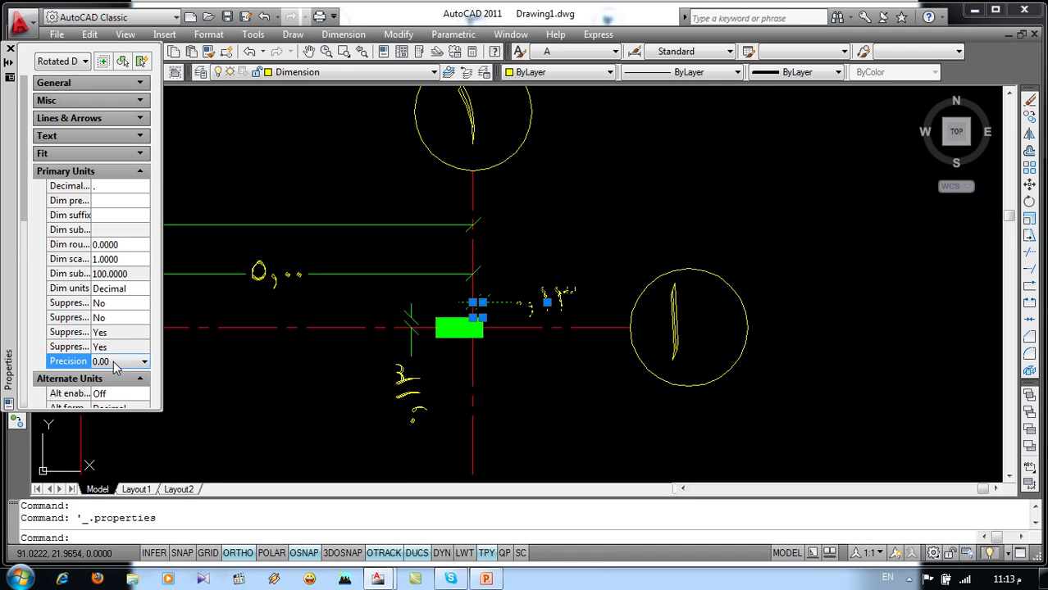
{"action": "left_click", "coordinate": [109, 365]}
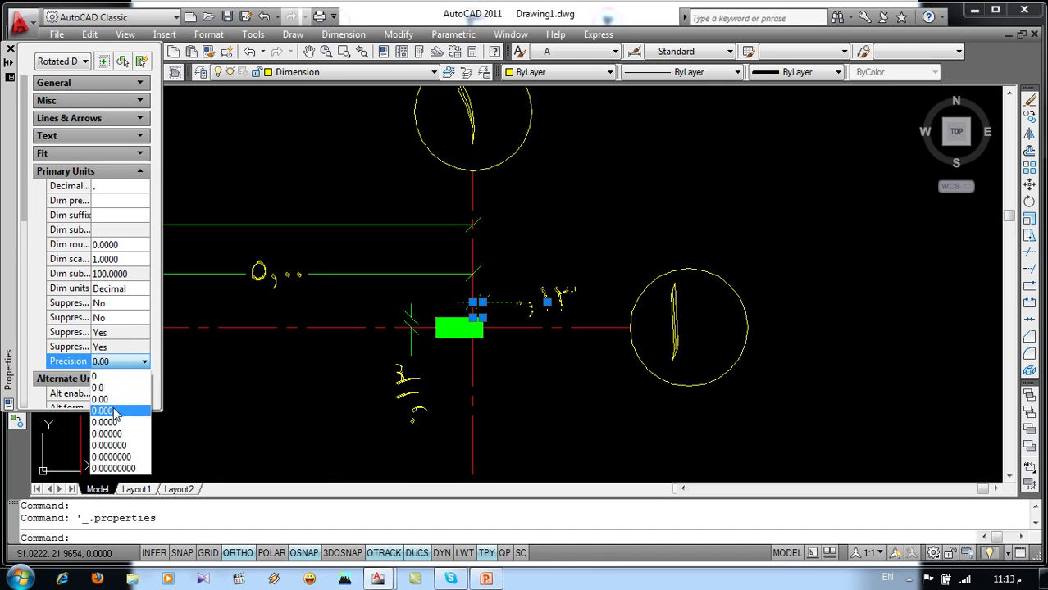
{"action": "left_click", "coordinate": [113, 411]}
{"action": "left_click", "coordinate": [10, 48]}
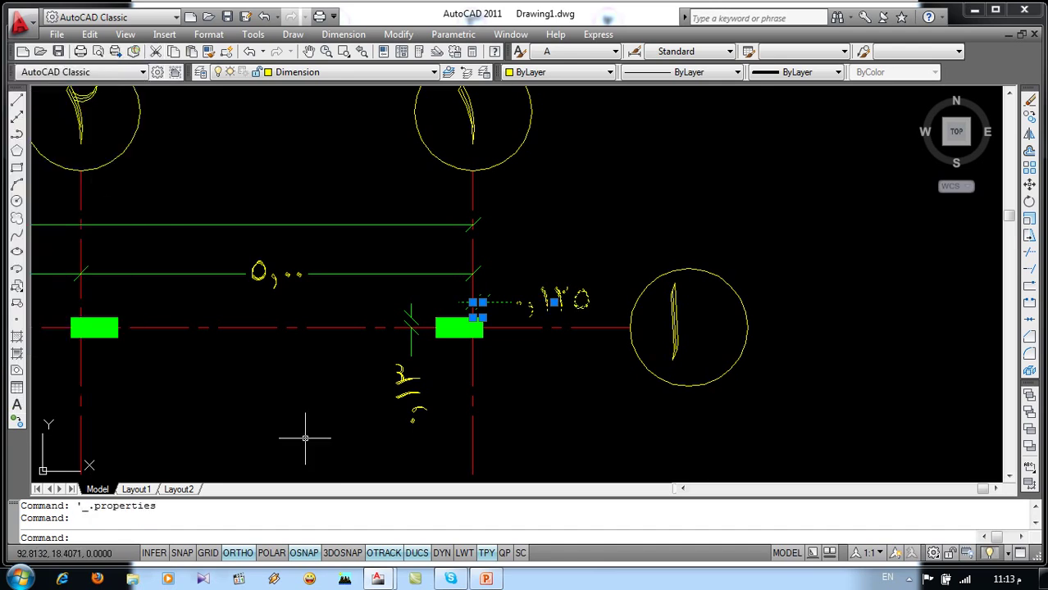
{"action": "key", "text": "Escape"}
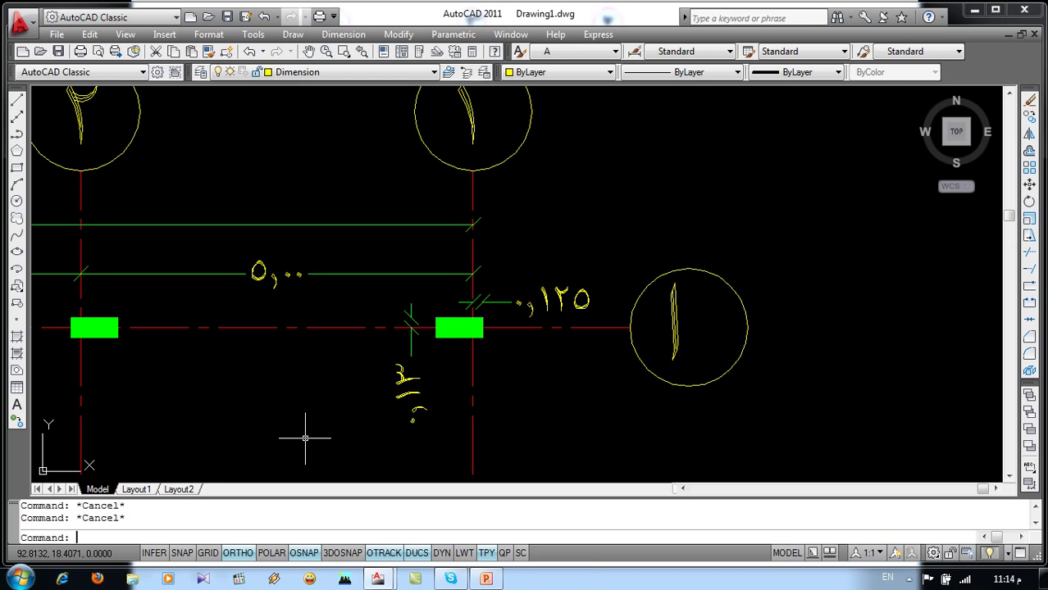
{"action": "left_click", "coordinate": [545, 291]}
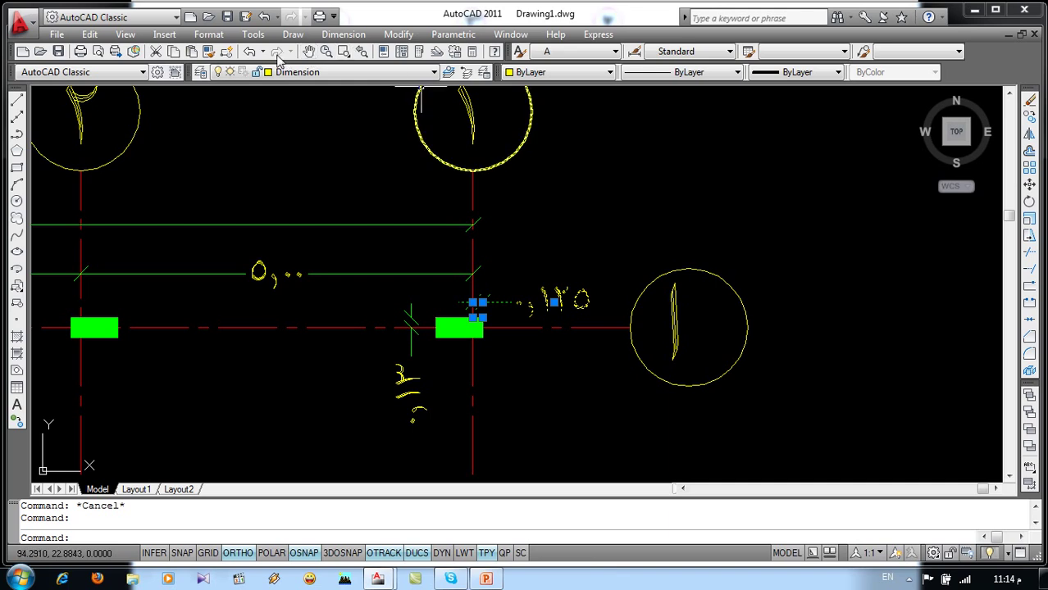
Match-properties the 0.125 format onto the corner column's vertical offset dimension
{"action": "left_click", "coordinate": [209, 54]}
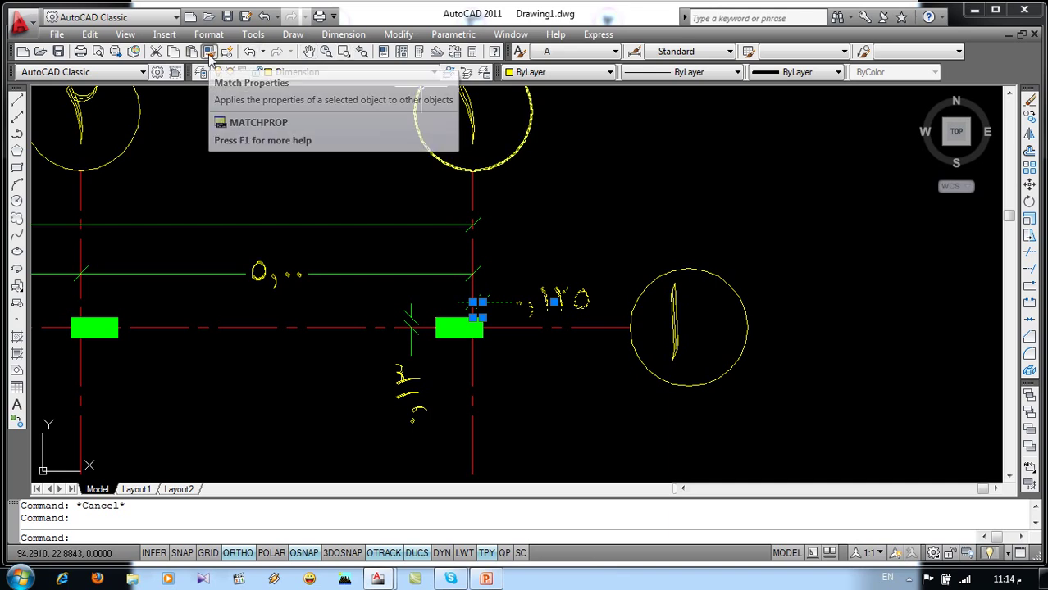
{"action": "left_click", "coordinate": [408, 391]}
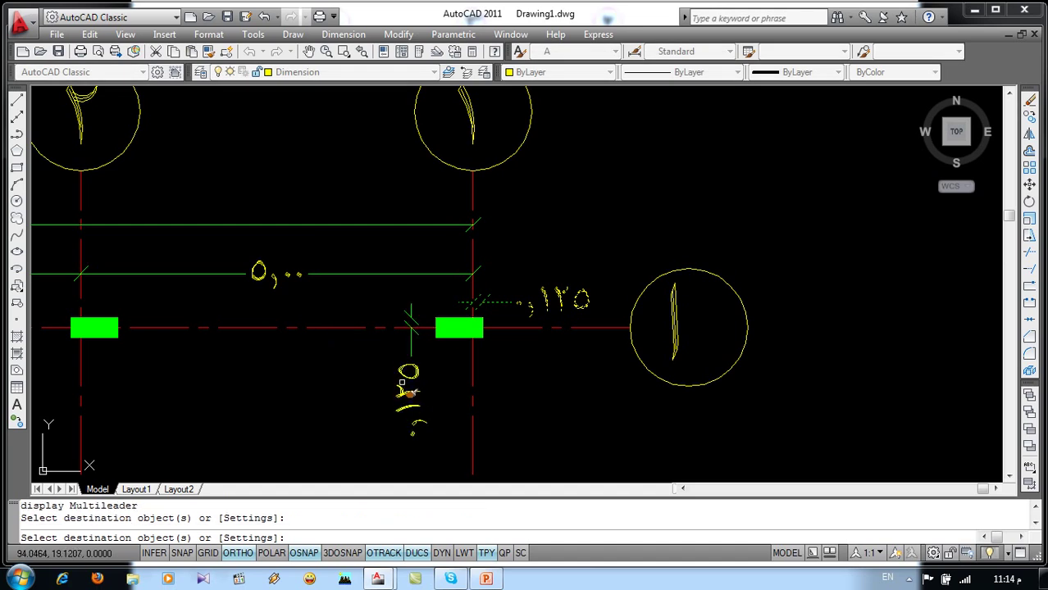
{"action": "key", "text": "Escape"}
{"action": "scroll", "coordinate": [408, 391], "scroll_direction": "down", "scroll_amount": 4}
{"action": "middle_click_drag", "start_coordinate": [316, 335], "coordinate": [573, 276]}
{"action": "scroll", "coordinate": [584, 264], "scroll_direction": "up", "scroll_amount": 2}
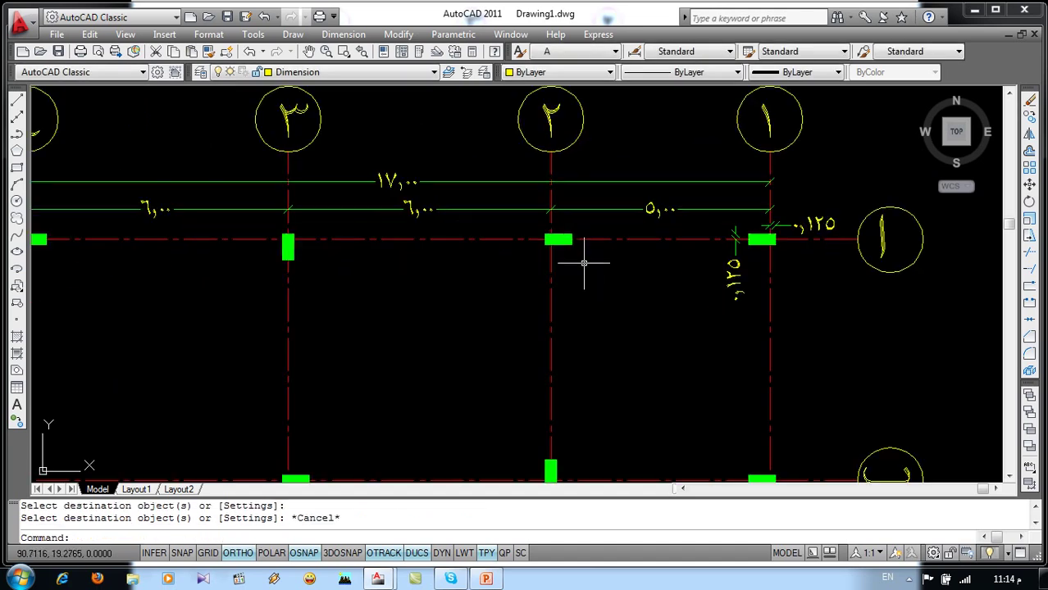
Add horizontal and vertical 0.13 linear offset dimensions to the column at grid ٢
{"action": "left_click", "coordinate": [351, 75]}
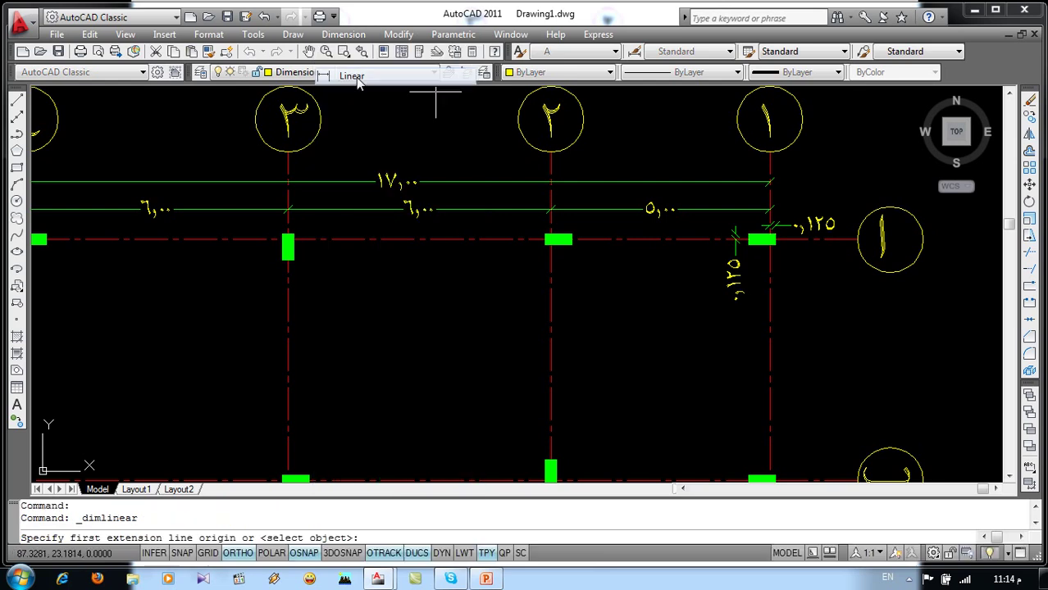
{"action": "scroll", "coordinate": [533, 238], "scroll_direction": "up", "scroll_amount": 3}
{"action": "left_click", "coordinate": [511, 237]}
{"action": "left_click", "coordinate": [525, 238]}
{"action": "left_click", "coordinate": [510, 215]}
{"action": "key", "text": "Return"}
{"action": "left_click", "coordinate": [509, 238]}
{"action": "left_click", "coordinate": [510, 253]}
{"action": "left_click", "coordinate": [472, 344]}
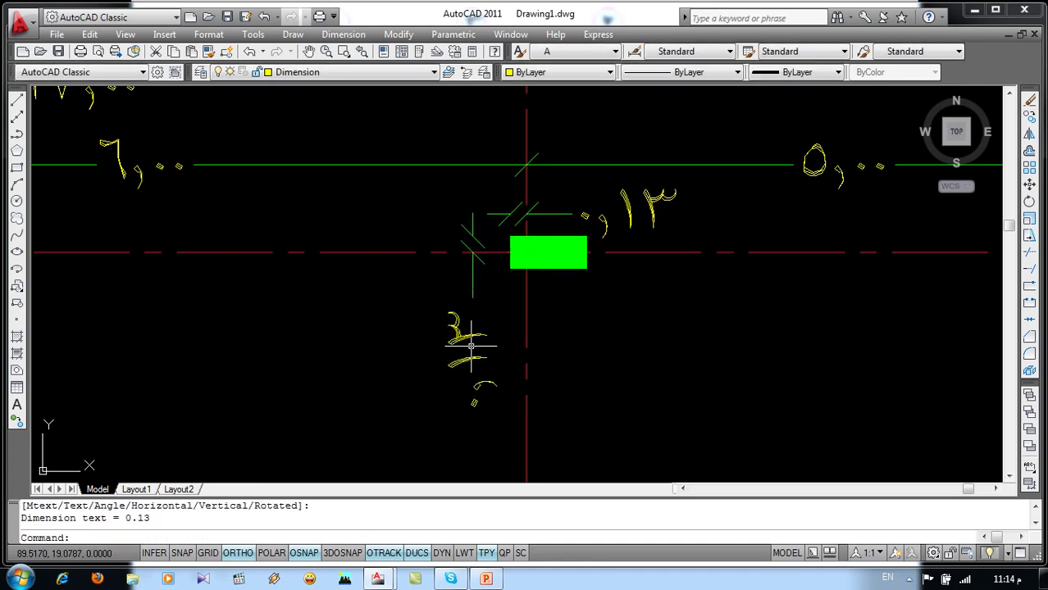
Set the new horizontal dimension's precision to 0.000 so it reads 0.125
{"action": "double_click", "coordinate": [626, 198]}
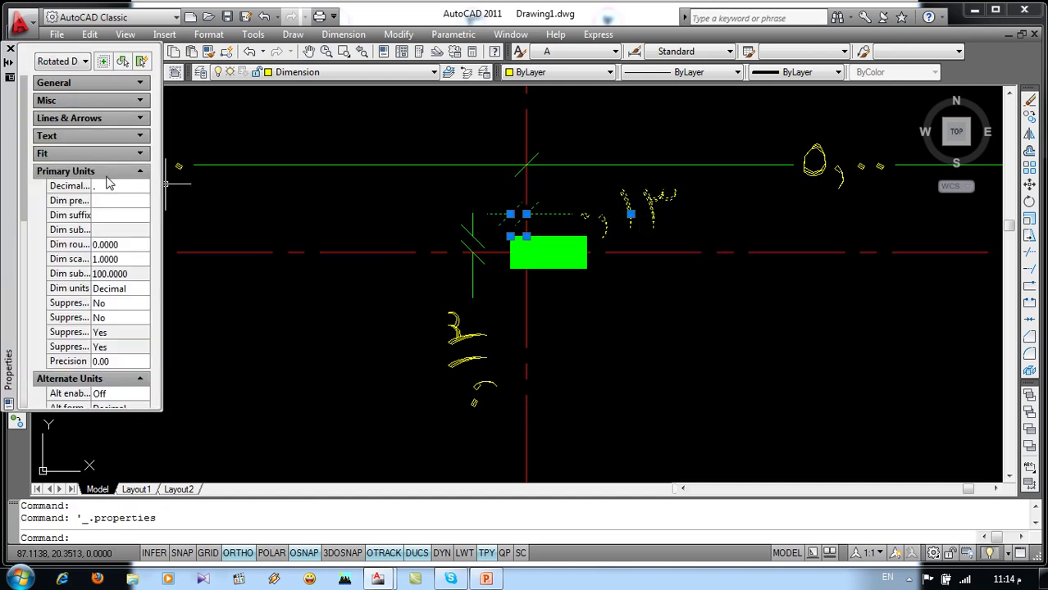
{"action": "left_click", "coordinate": [104, 367]}
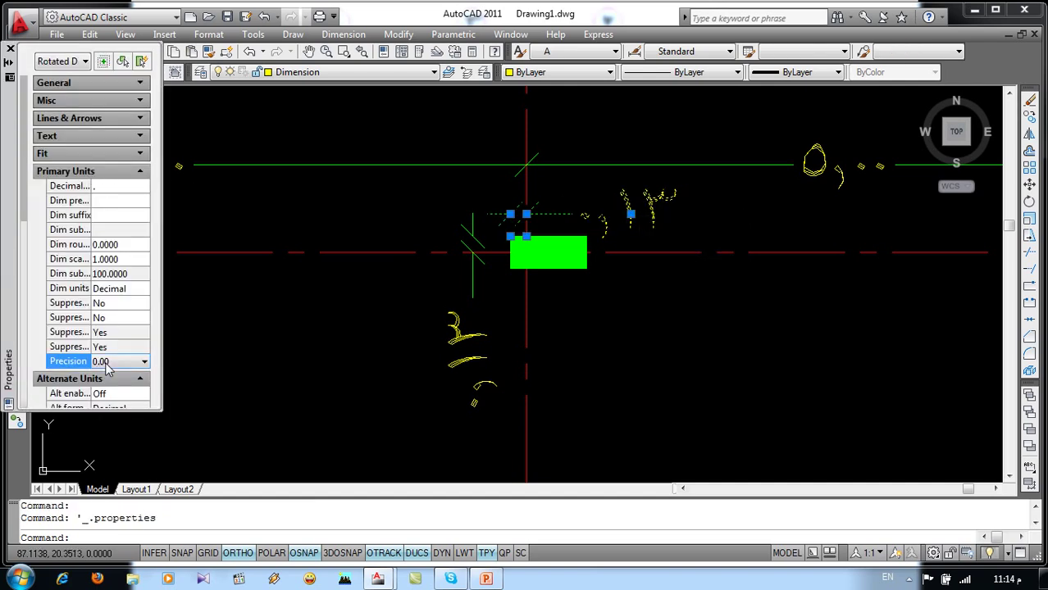
{"action": "left_click", "coordinate": [104, 367]}
{"action": "left_click", "coordinate": [119, 410]}
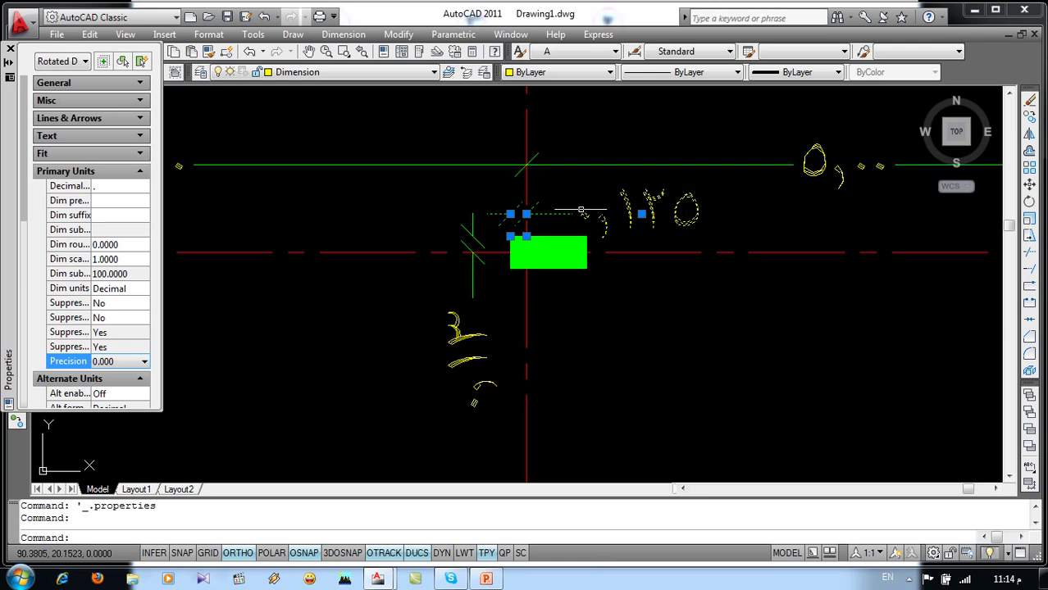
{"action": "left_click", "coordinate": [12, 51]}
{"action": "key", "text": "Escape"}
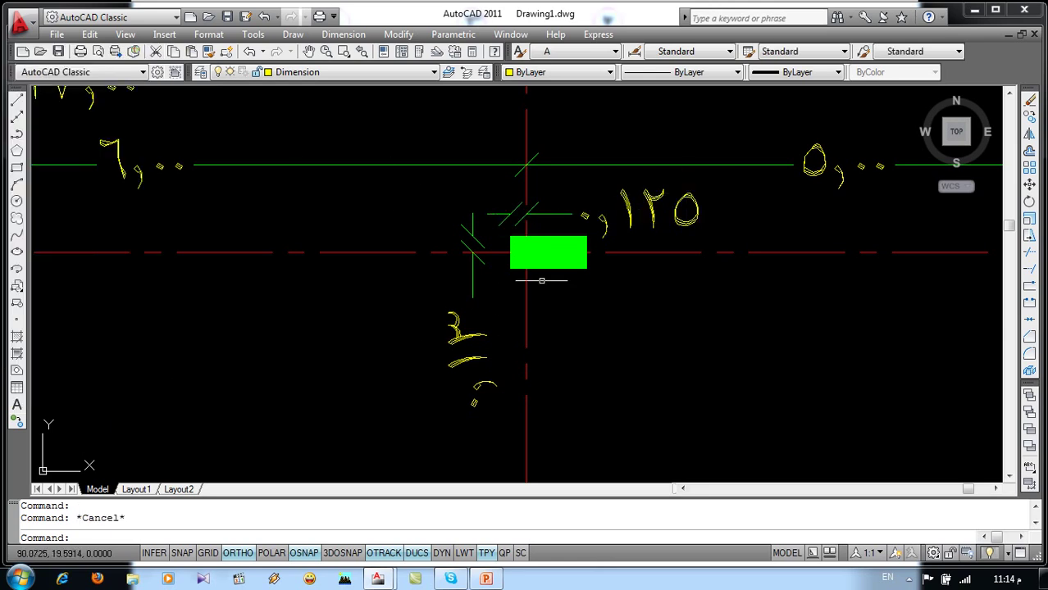
Copy the 0.125 formatting onto the column's vertical dimension with Match Properties
{"action": "left_click", "coordinate": [606, 202]}
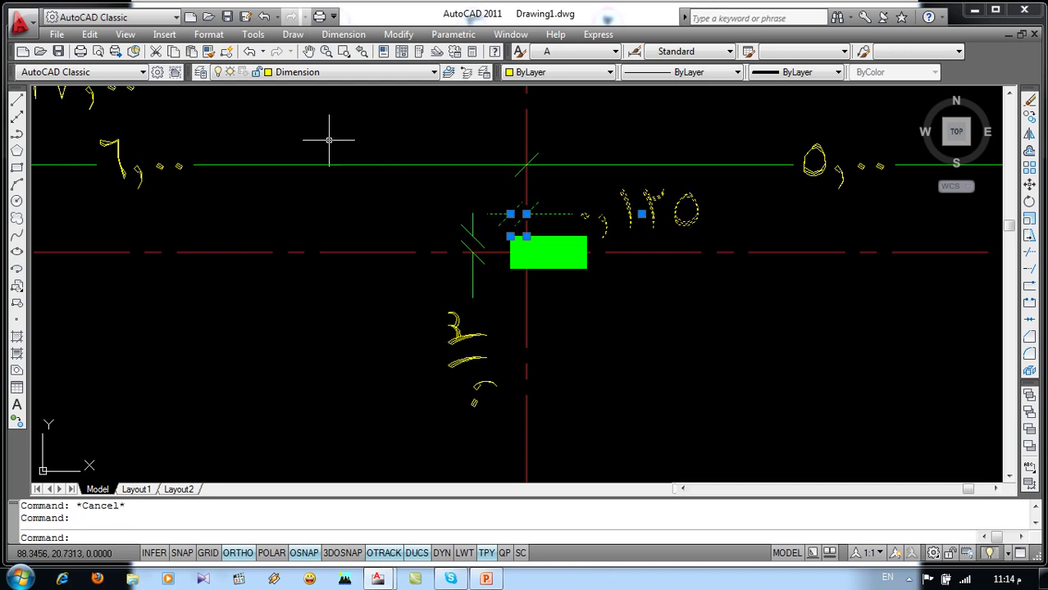
{"action": "left_click", "coordinate": [206, 54]}
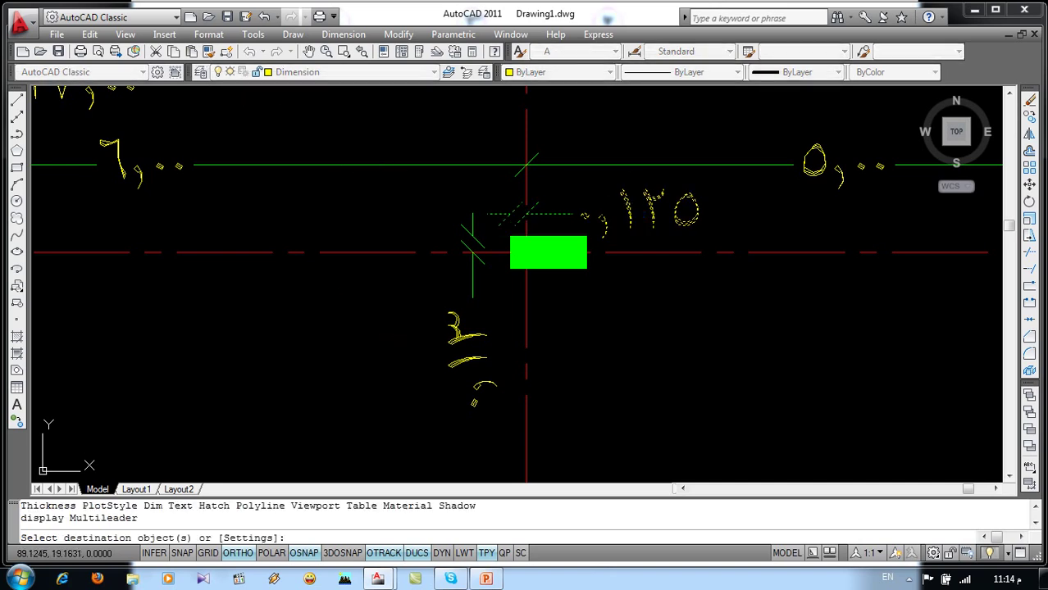
{"action": "left_click", "coordinate": [457, 340]}
{"action": "key", "text": "Escape"}
{"action": "scroll", "coordinate": [457, 339], "scroll_direction": "down", "scroll_amount": 2}
{"action": "scroll", "coordinate": [457, 339], "scroll_direction": "down", "scroll_amount": 3}
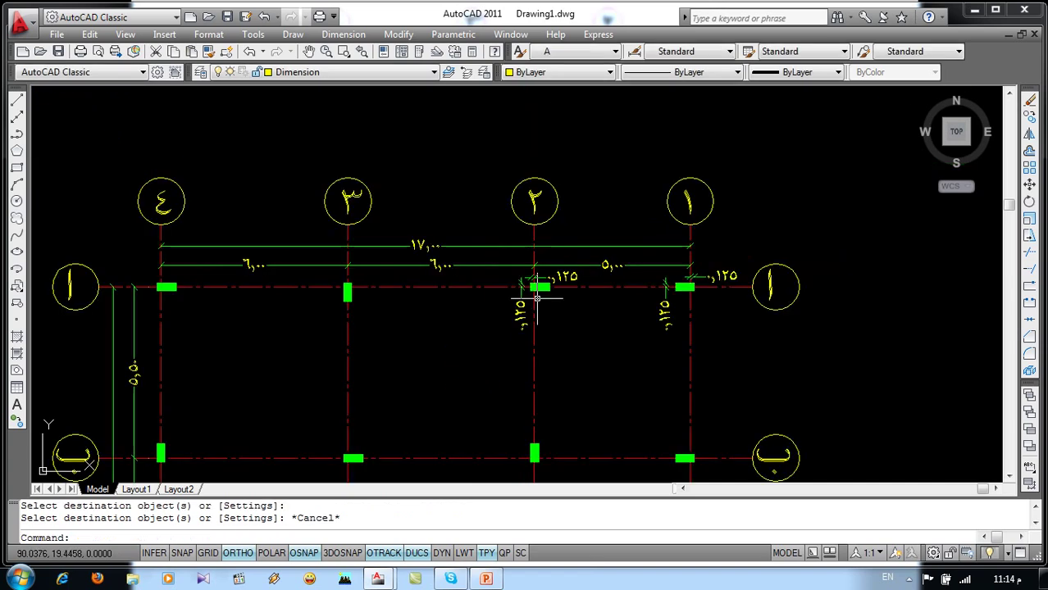
{"action": "middle_click_drag", "start_coordinate": [398, 316], "coordinate": [546, 281]}
{"action": "scroll", "coordinate": [534, 232], "scroll_direction": "up", "scroll_amount": 3}
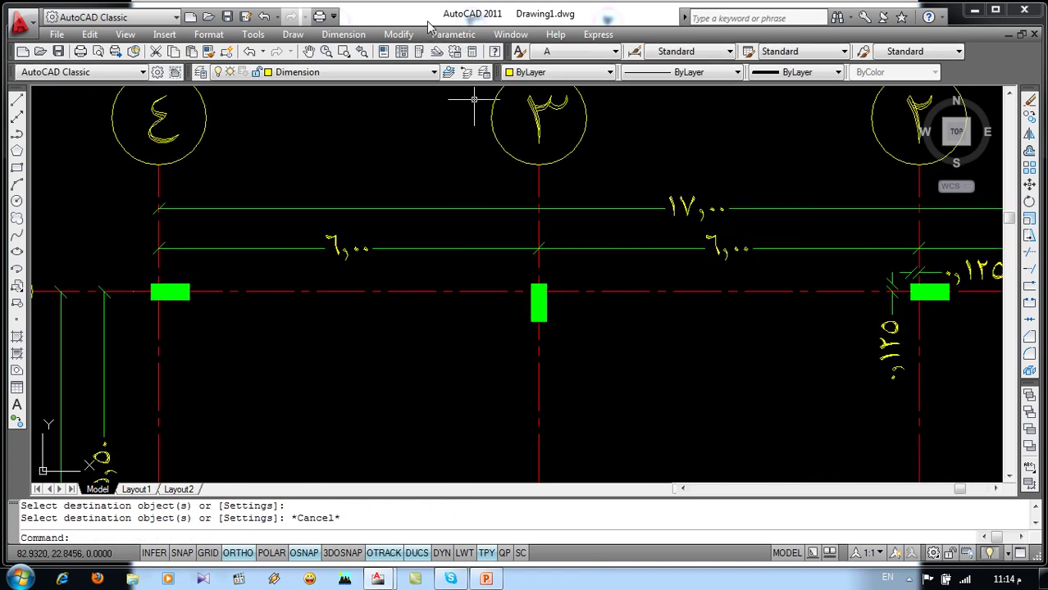
Dimension the middle column's horizontal and vertical 0.13 offsets with Linear dimension
{"action": "left_click", "coordinate": [344, 34]}
{"action": "left_click", "coordinate": [365, 74]}
{"action": "left_click", "coordinate": [530, 285]}
{"action": "left_click", "coordinate": [538, 285]}
{"action": "left_click", "coordinate": [535, 272]}
{"action": "key", "text": "Return"}
{"action": "left_click", "coordinate": [529, 293]}
{"action": "left_click", "coordinate": [526, 291]}
{"action": "left_click", "coordinate": [502, 293]}
Add horizontal and vertical offset dimensions to the left column
{"action": "key", "text": "Return"}
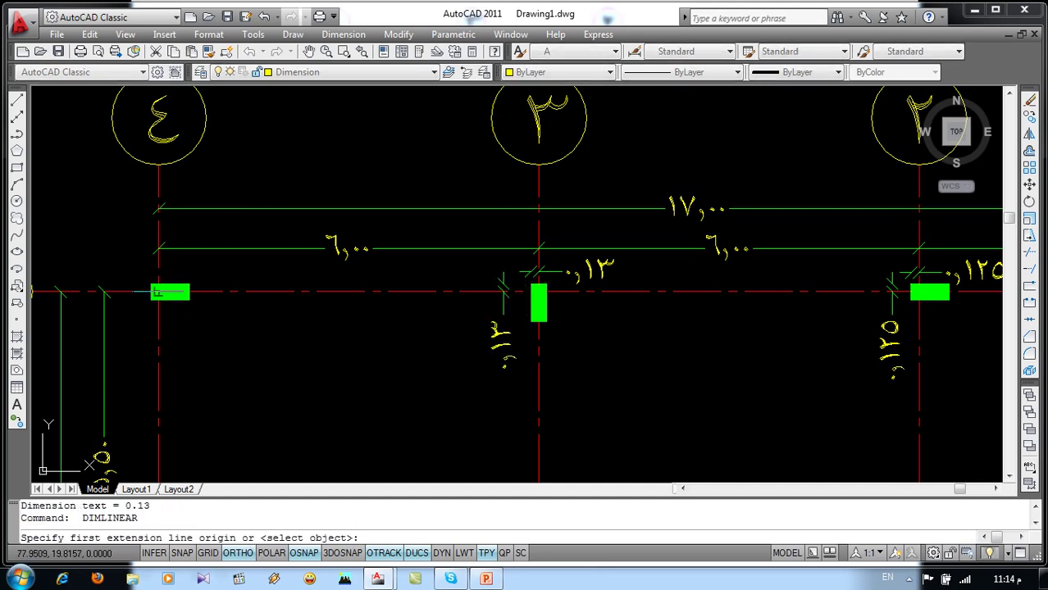
{"action": "left_click", "coordinate": [151, 284]}
{"action": "left_click", "coordinate": [158, 283]}
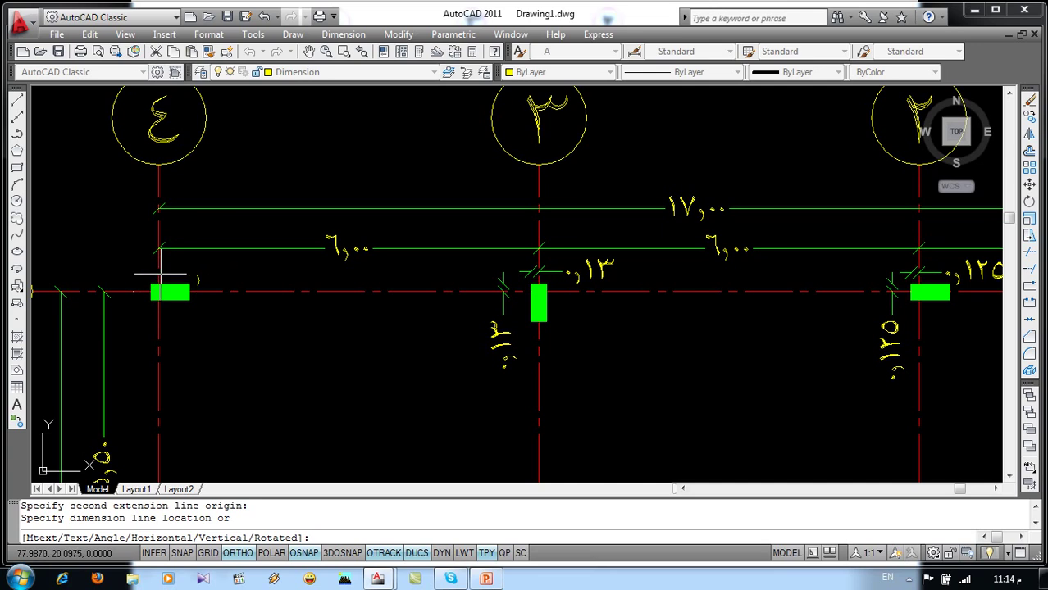
{"action": "left_click", "coordinate": [160, 276]}
{"action": "scroll", "coordinate": [151, 279], "scroll_direction": "up", "scroll_amount": 3}
{"action": "key", "text": "Return"}
{"action": "left_click", "coordinate": [143, 325]}
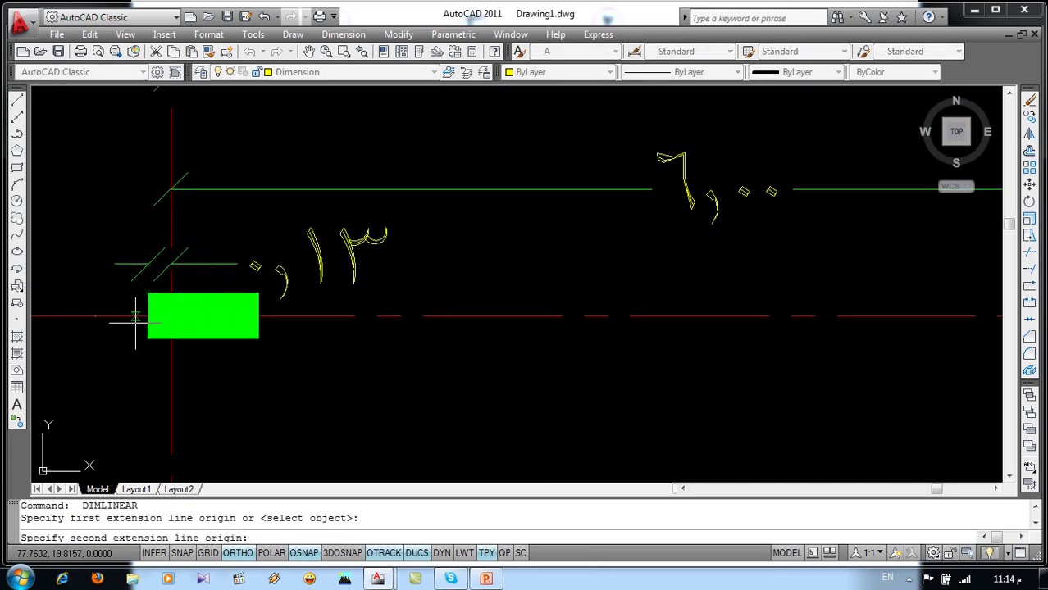
{"action": "left_click", "coordinate": [146, 338]}
{"action": "left_click", "coordinate": [78, 373]}
{"action": "scroll", "coordinate": [220, 252], "scroll_direction": "down", "scroll_amount": 5}
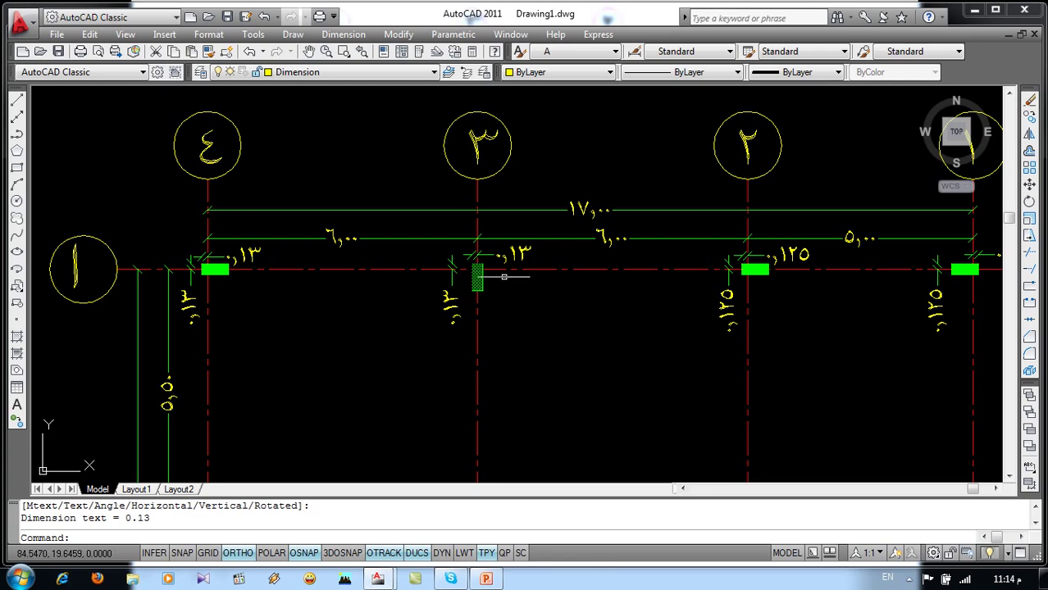
Match all four new dimensions to an existing 0.125 dimension
{"action": "left_click", "coordinate": [803, 256]}
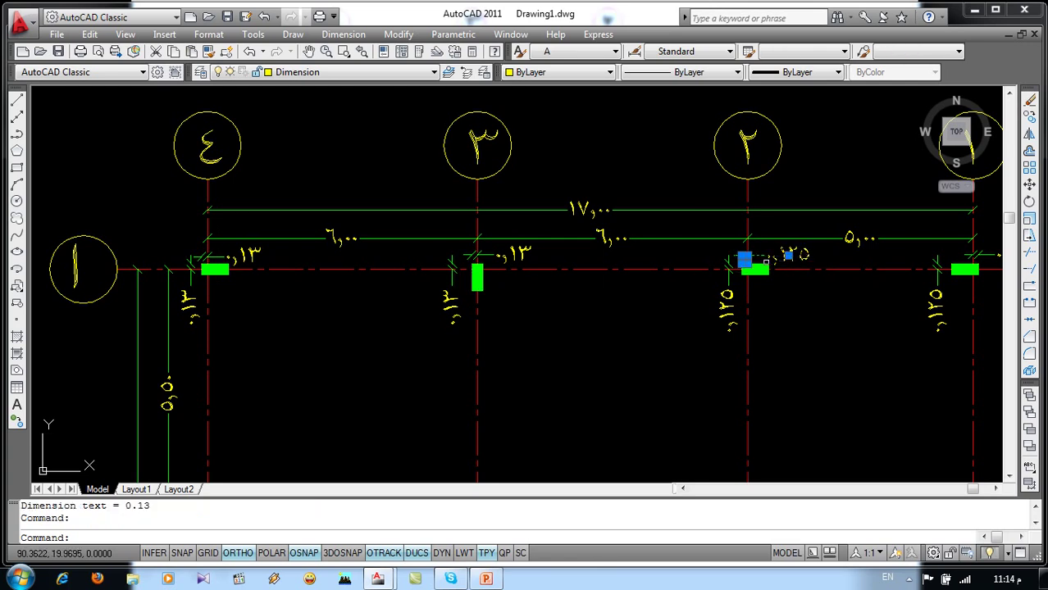
{"action": "left_click", "coordinate": [214, 53]}
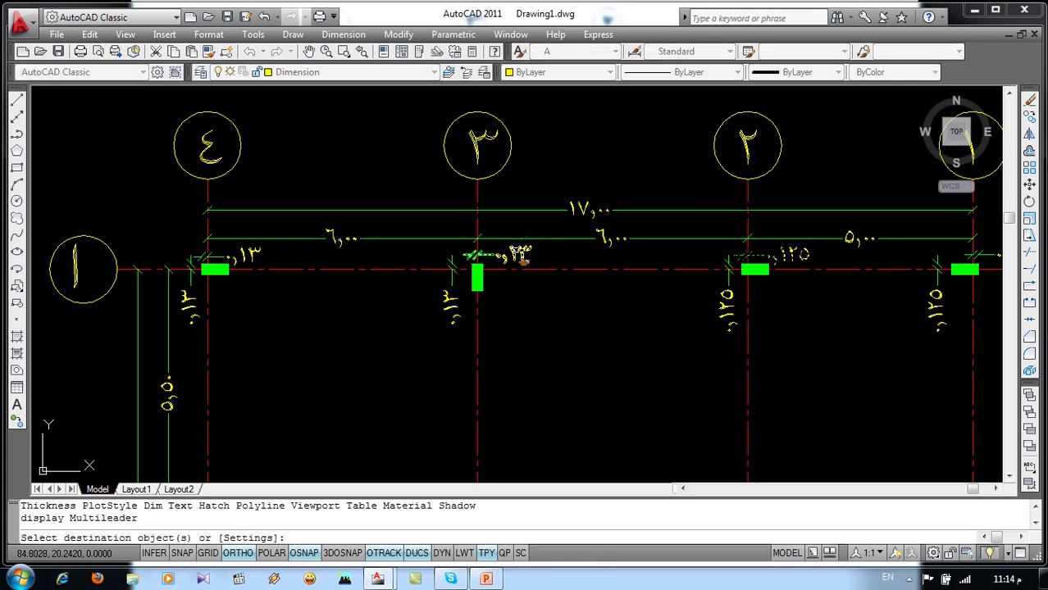
{"action": "left_click", "coordinate": [484, 259]}
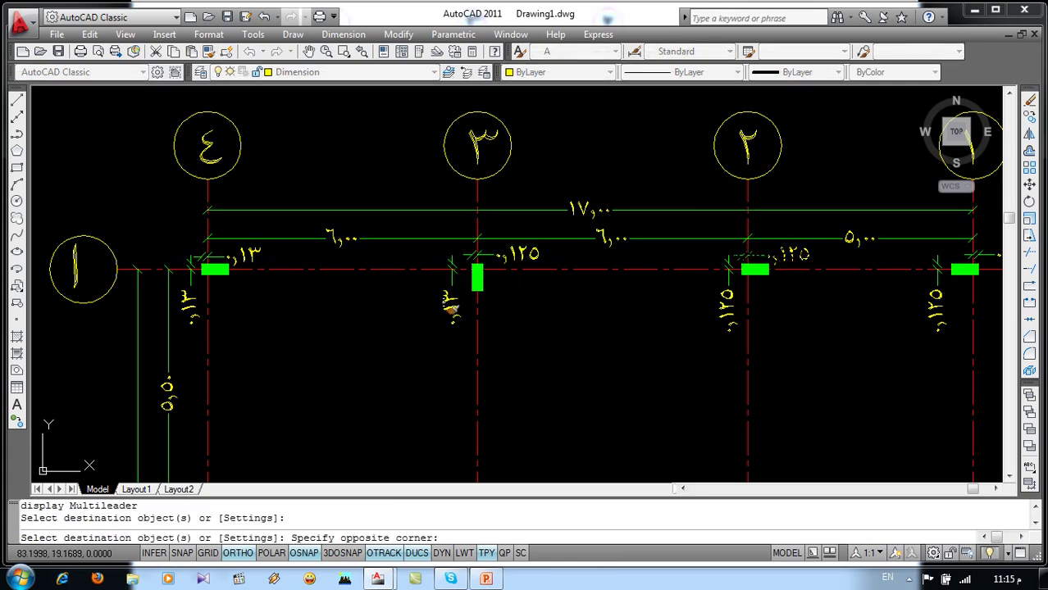
{"action": "left_click", "coordinate": [450, 310]}
{"action": "left_click", "coordinate": [188, 310]}
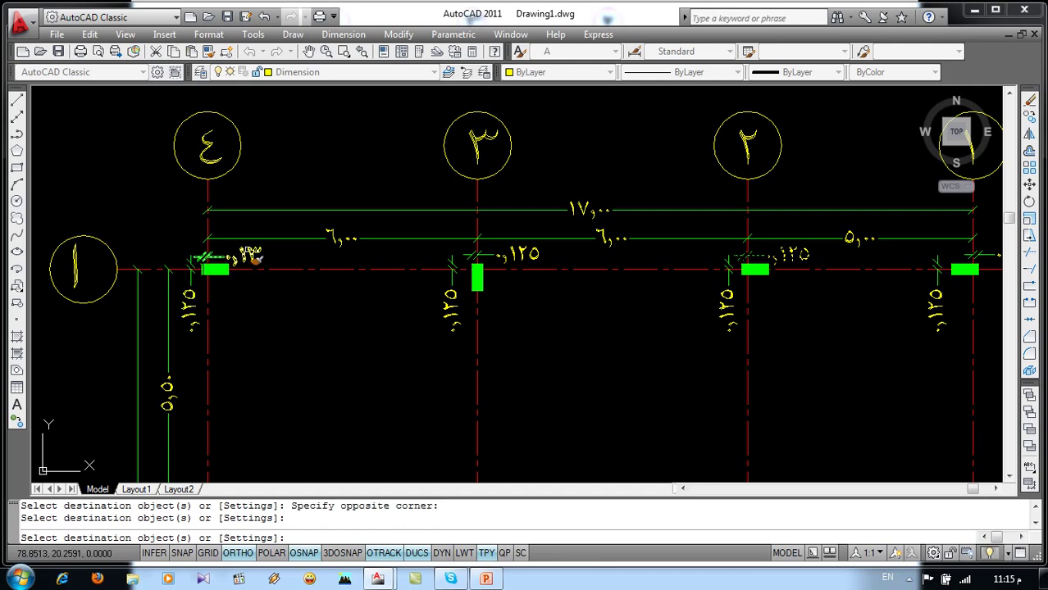
{"action": "left_click", "coordinate": [248, 256]}
{"action": "key", "text": "Return"}
{"action": "scroll", "coordinate": [227, 261], "scroll_direction": "down", "scroll_amount": 2}
{"action": "scroll", "coordinate": [227, 261], "scroll_direction": "down", "scroll_amount": 2}
{"action": "scroll", "coordinate": [510, 227], "scroll_direction": "up", "scroll_amount": 2}
{"action": "scroll", "coordinate": [417, 234], "scroll_direction": "up", "scroll_amount": 2}
{"action": "scroll", "coordinate": [443, 266], "scroll_direction": "up", "scroll_amount": 1}
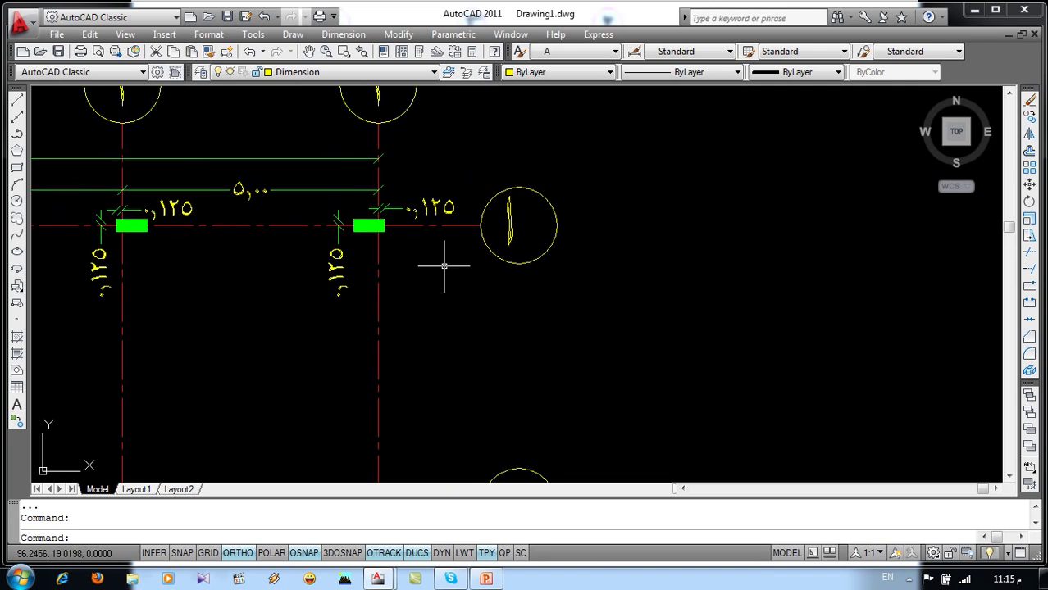
Start a single-line text entry and cancel it without writing anything
{"action": "key", "text": "Return"}
{"action": "left_click", "coordinate": [402, 248]}
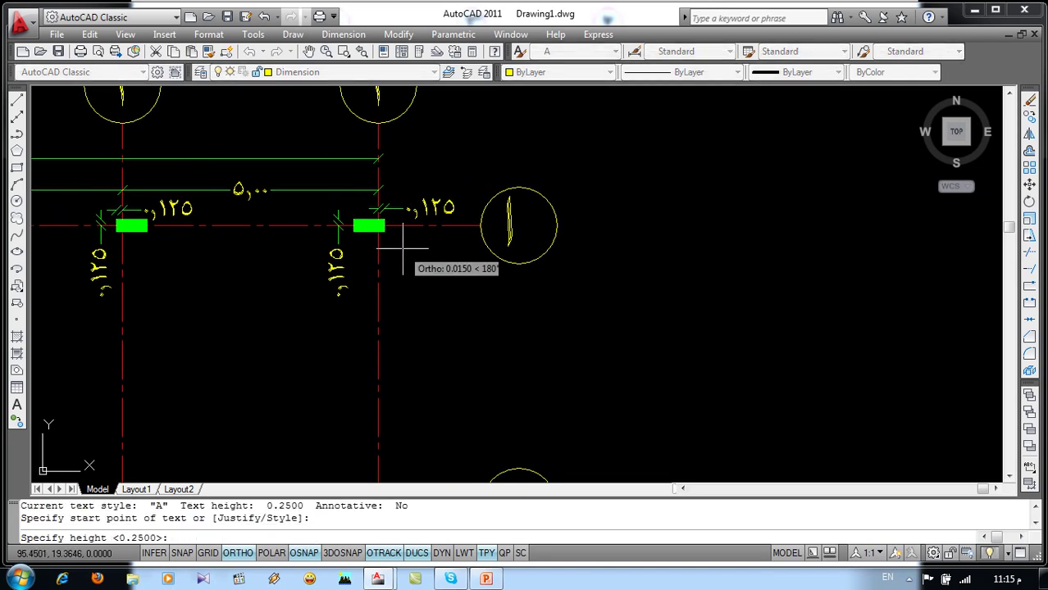
{"action": "key", "text": "Escape"}
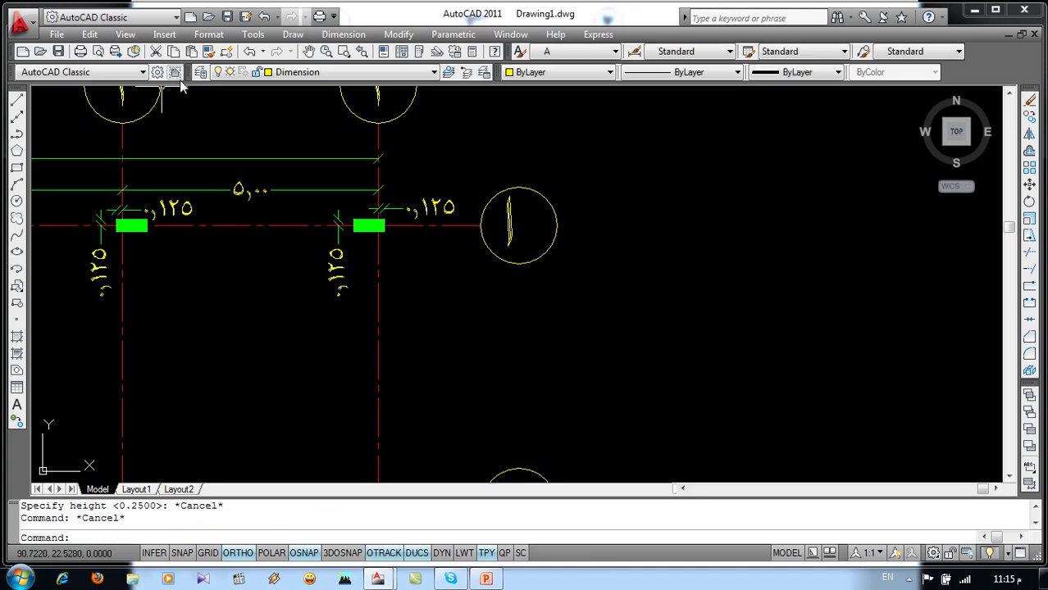
Add layer 'Coumn Text' coloured cyan in Layer Properties and set it current
{"action": "left_click", "coordinate": [201, 72]}
{"action": "left_click", "coordinate": [196, 75]}
{"action": "type", "text": "Coumn Text"}
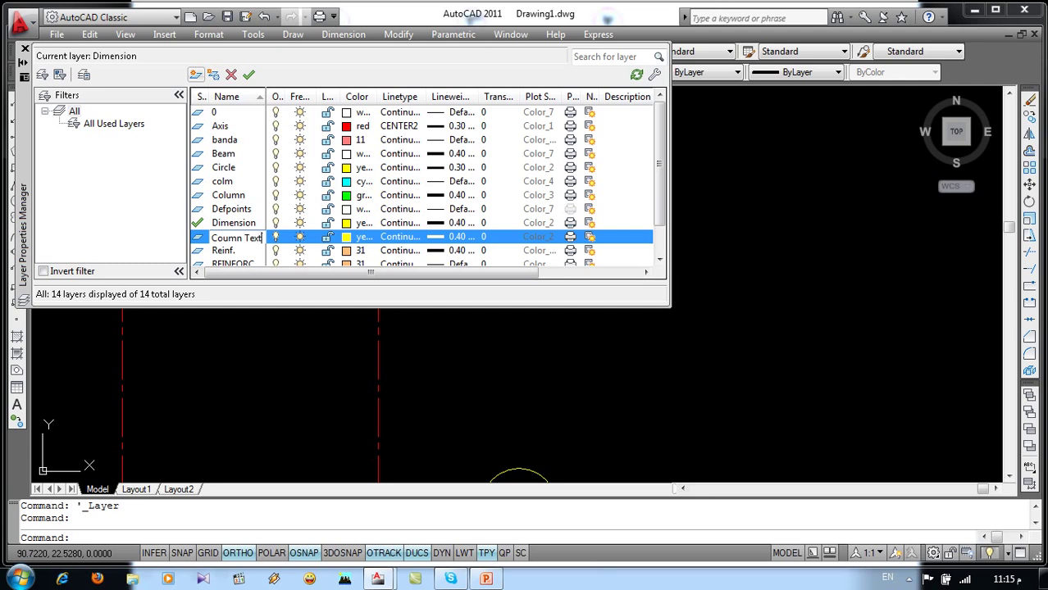
{"action": "left_click", "coordinate": [346, 237]}
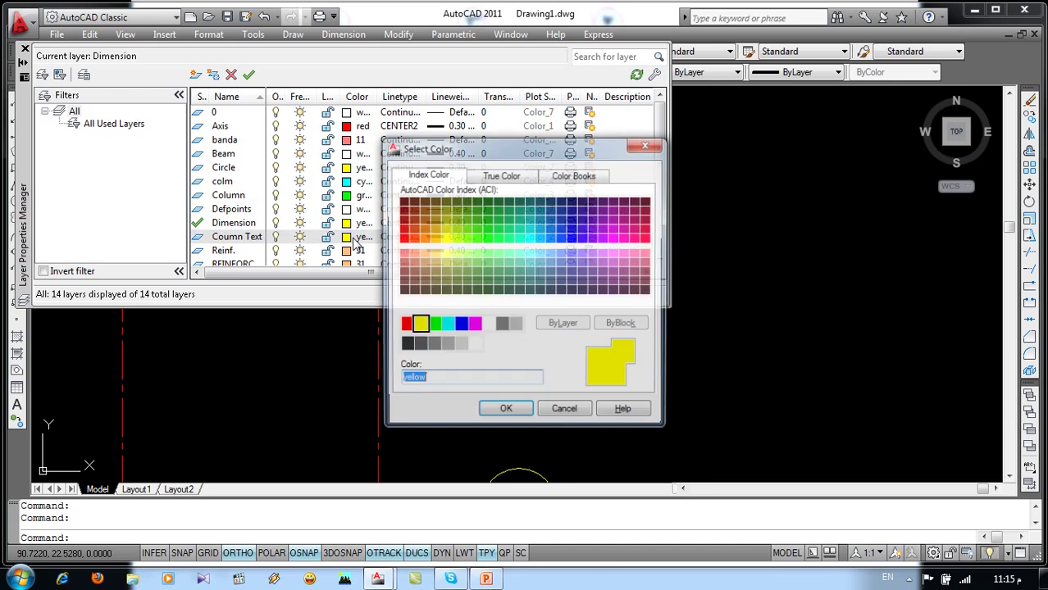
{"action": "left_click", "coordinate": [446, 325]}
{"action": "left_click", "coordinate": [506, 411]}
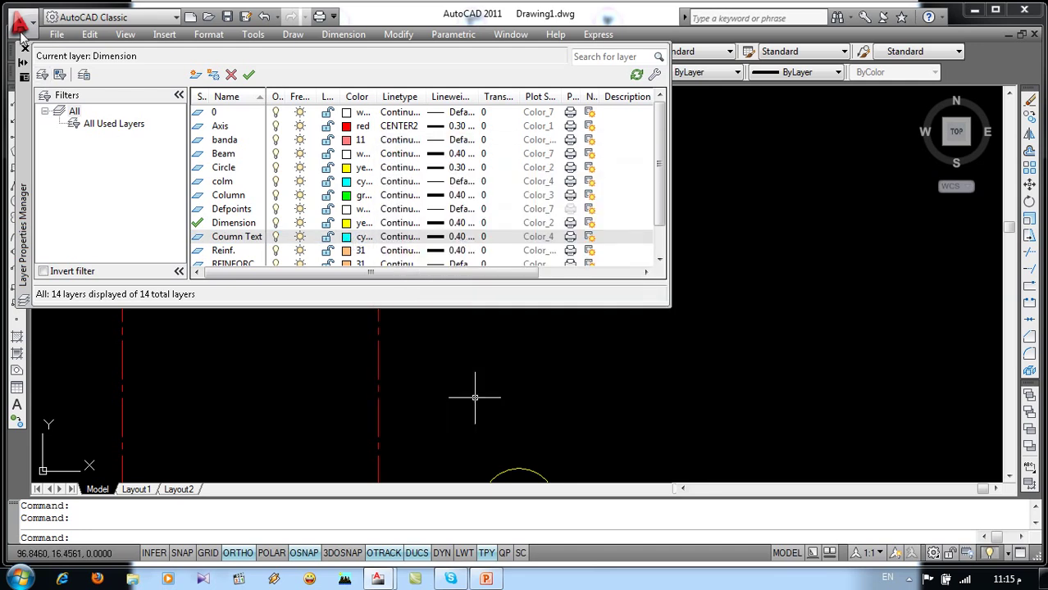
{"action": "left_click", "coordinate": [25, 49]}
{"action": "left_click", "coordinate": [278, 72]}
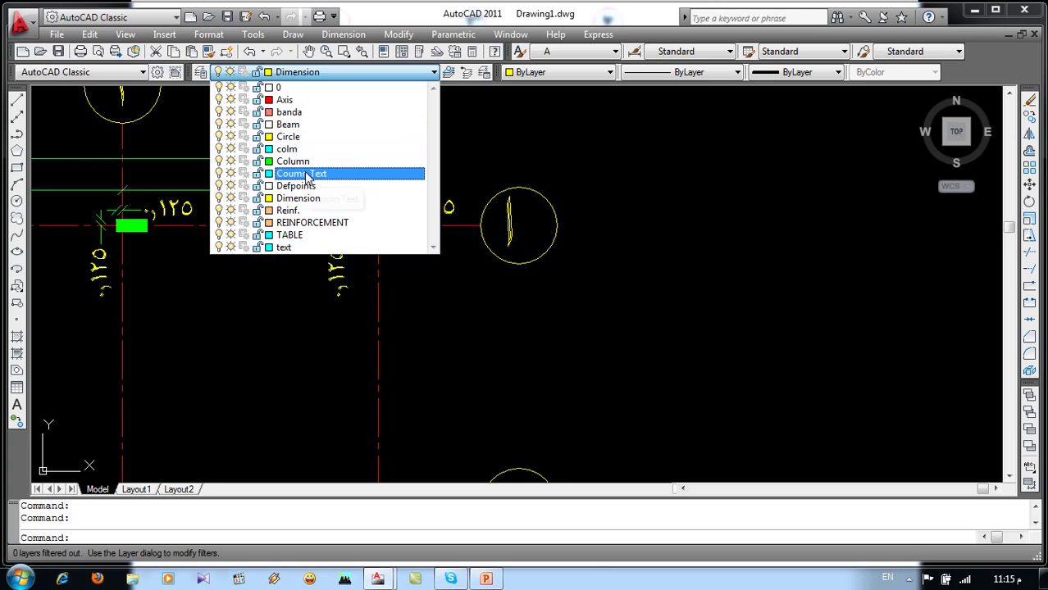
{"action": "left_click", "coordinate": [312, 171]}
Write the column mark ع with DTEXT beside the grid ١ column at default height
{"action": "type", "text": "d"}
{"action": "key", "text": "Return"}
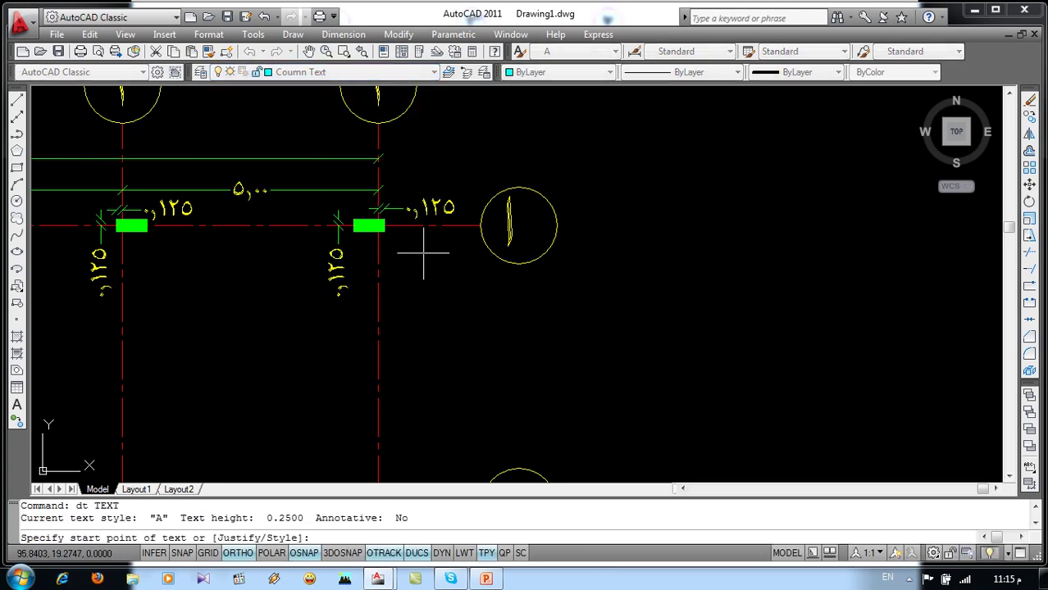
{"action": "left_click", "coordinate": [423, 254]}
{"action": "key", "text": "Return"}
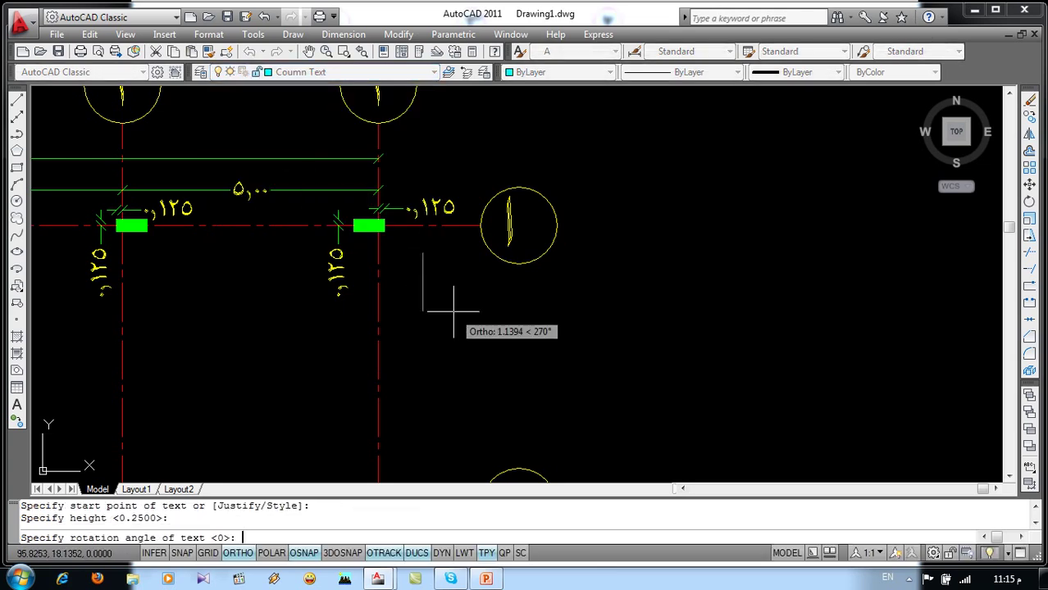
{"action": "key", "text": "Return"}
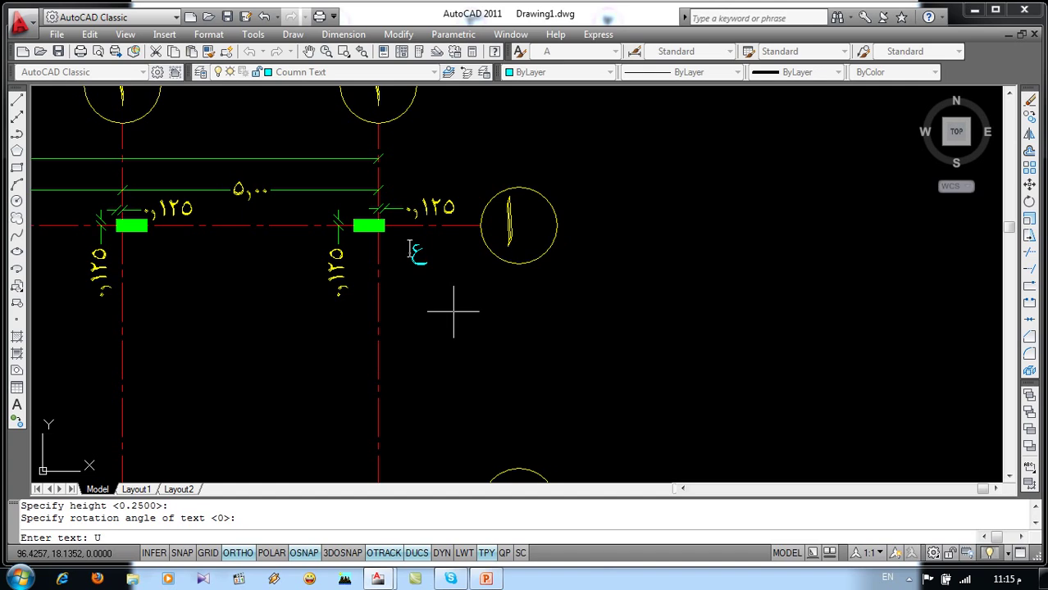
{"action": "type", "text": "U1"}
{"action": "key", "text": "BackSpace"}
{"action": "key", "text": "Return"}
{"action": "key", "text": "Return"}
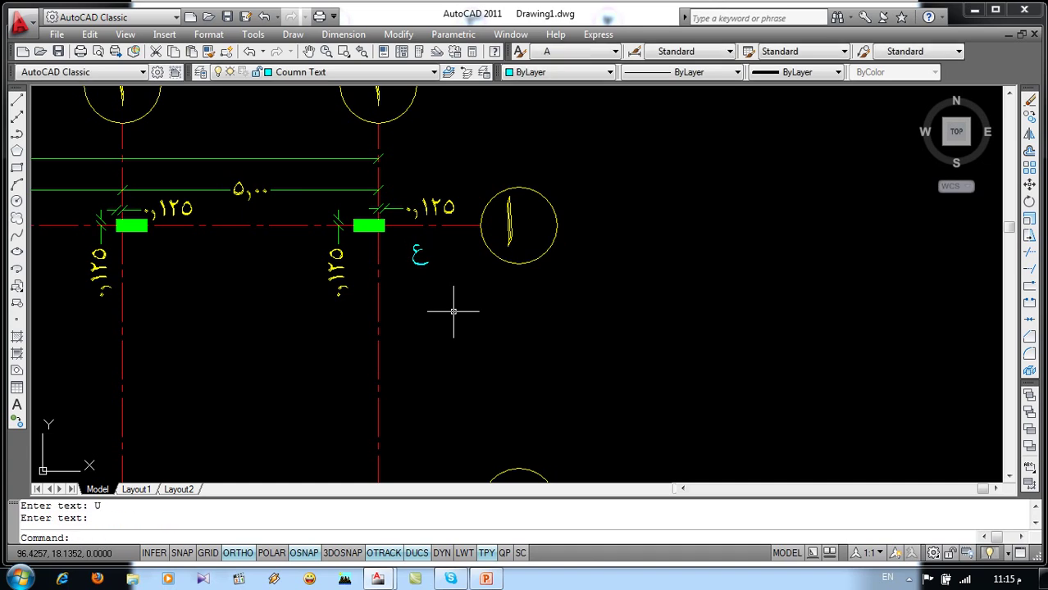
{"action": "type", "text": "co"}
Copy the label to its left and edit the copy to read 1
{"action": "key", "text": "Return"}
{"action": "left_click", "coordinate": [454, 312]}
{"action": "left_click", "coordinate": [406, 242]}
{"action": "key", "text": "Return"}
{"action": "left_click", "coordinate": [417, 312]}
{"action": "left_click", "coordinate": [393, 273]}
{"action": "key", "text": "Return"}
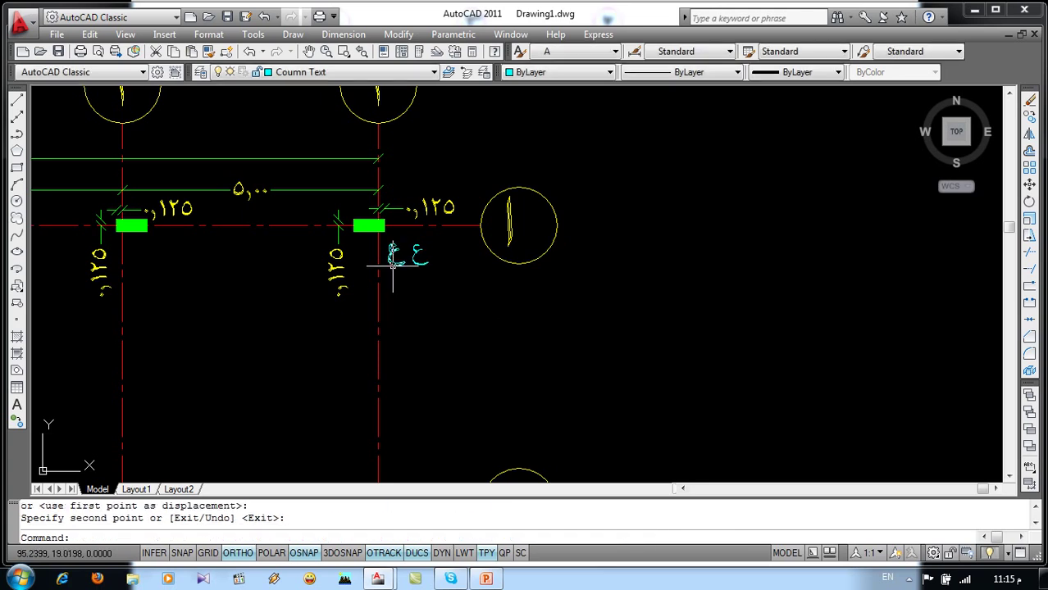
{"action": "double_click", "coordinate": [393, 261]}
{"action": "type", "text": "1"}
Move the 1 next to the ع, with ortho turned off
{"action": "key", "text": "Return"}
{"action": "key", "text": "Escape"}
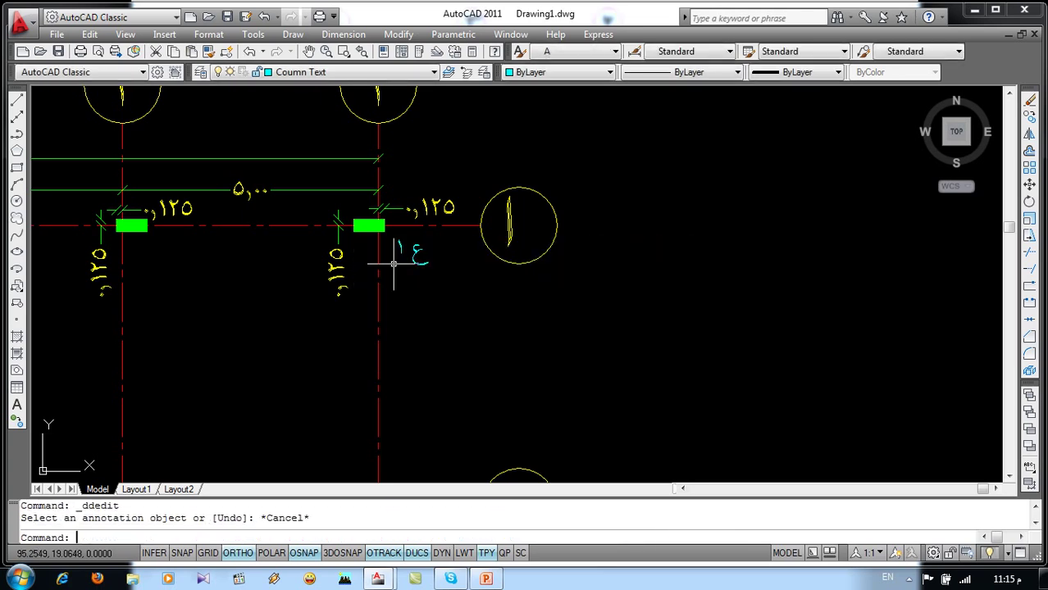
{"action": "scroll", "coordinate": [394, 264], "scroll_direction": "up", "scroll_amount": 2}
{"action": "scroll", "coordinate": [394, 264], "scroll_direction": "up", "scroll_amount": 2}
{"action": "type", "text": "m"}
{"action": "key", "text": "Return"}
{"action": "left_click_drag", "start_coordinate": [414, 246], "coordinate": [392, 237]}
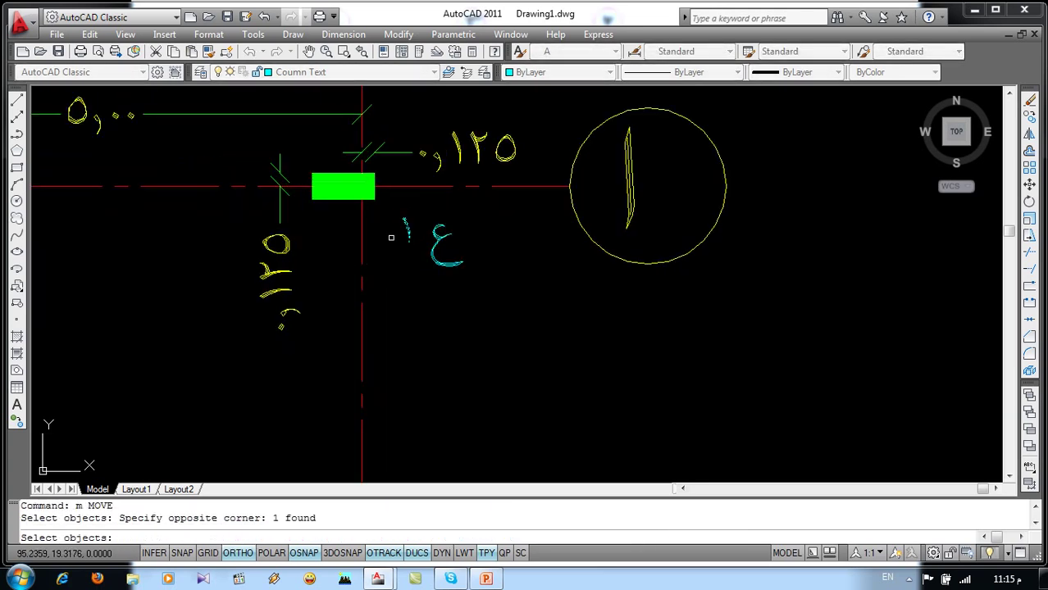
{"action": "key", "text": "Return"}
{"action": "left_click", "coordinate": [394, 236]}
{"action": "key", "text": "F8"}
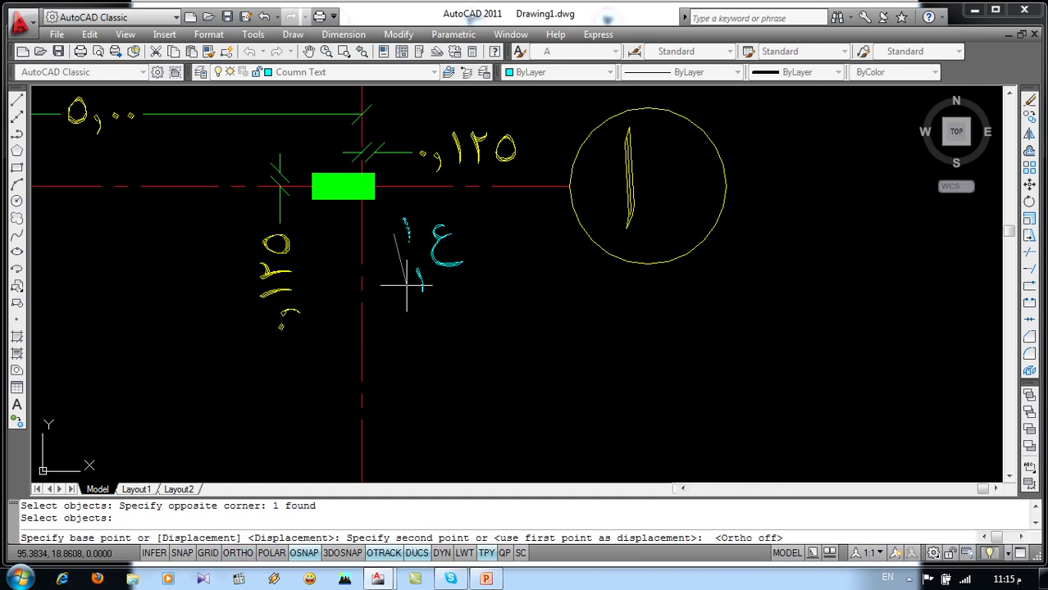
{"action": "left_click", "coordinate": [403, 281]}
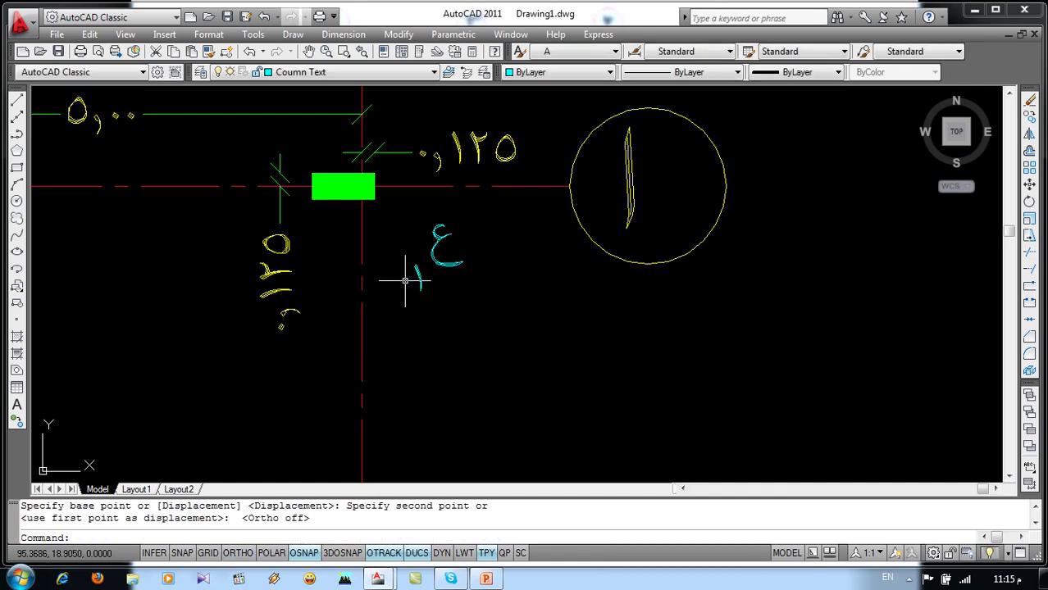
{"action": "type", "text": "m"}
Move both label pieces together so the ع١ label sits beside the column
{"action": "key", "text": "Return"}
{"action": "left_click", "coordinate": [468, 223]}
{"action": "left_click", "coordinate": [406, 292]}
{"action": "key", "text": "Return"}
{"action": "left_click", "coordinate": [459, 288]}
{"action": "left_click", "coordinate": [435, 288]}
{"action": "scroll", "coordinate": [434, 289], "scroll_direction": "down", "scroll_amount": 4}
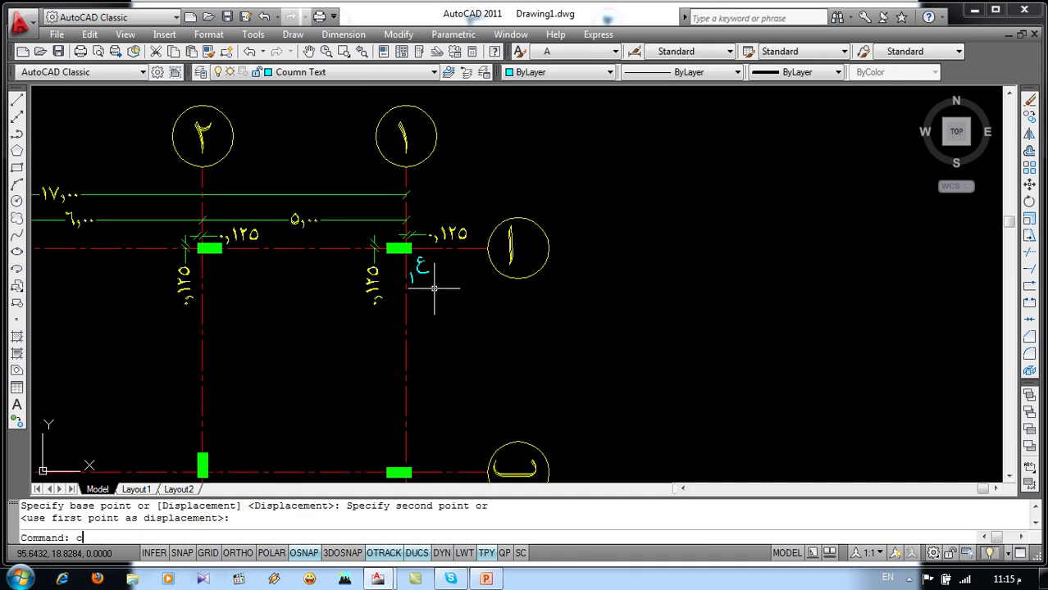
Copy the ع١ column label to the remaining top-row columns
{"action": "type", "text": "o"}
{"action": "key", "text": "Return"}
{"action": "left_click", "coordinate": [434, 289]}
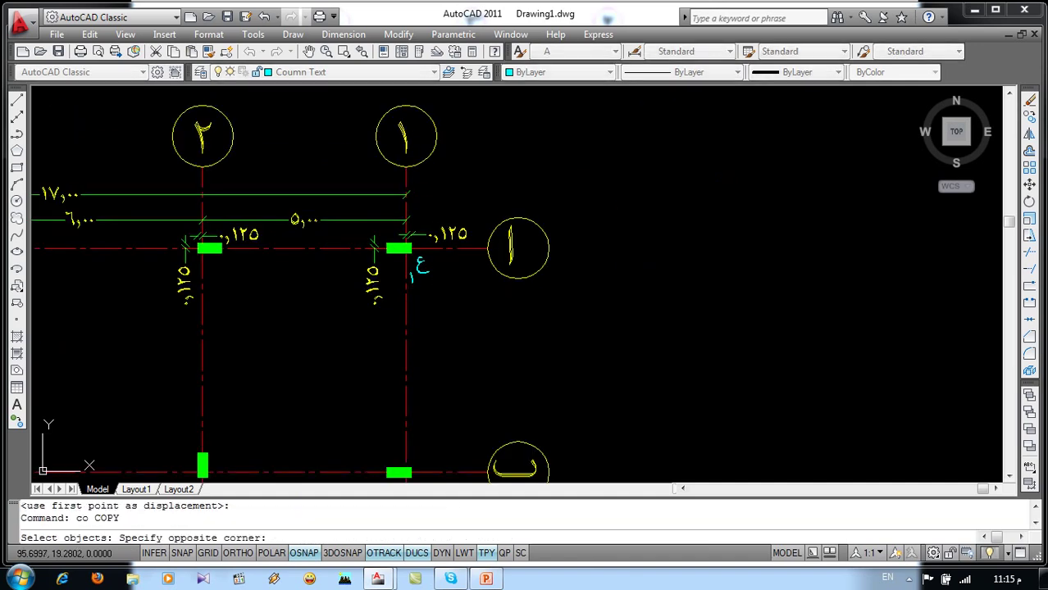
{"action": "key", "text": "Return"}
{"action": "left_click", "coordinate": [415, 280]}
{"action": "middle_click_drag", "start_coordinate": [309, 309], "coordinate": [670, 268]}
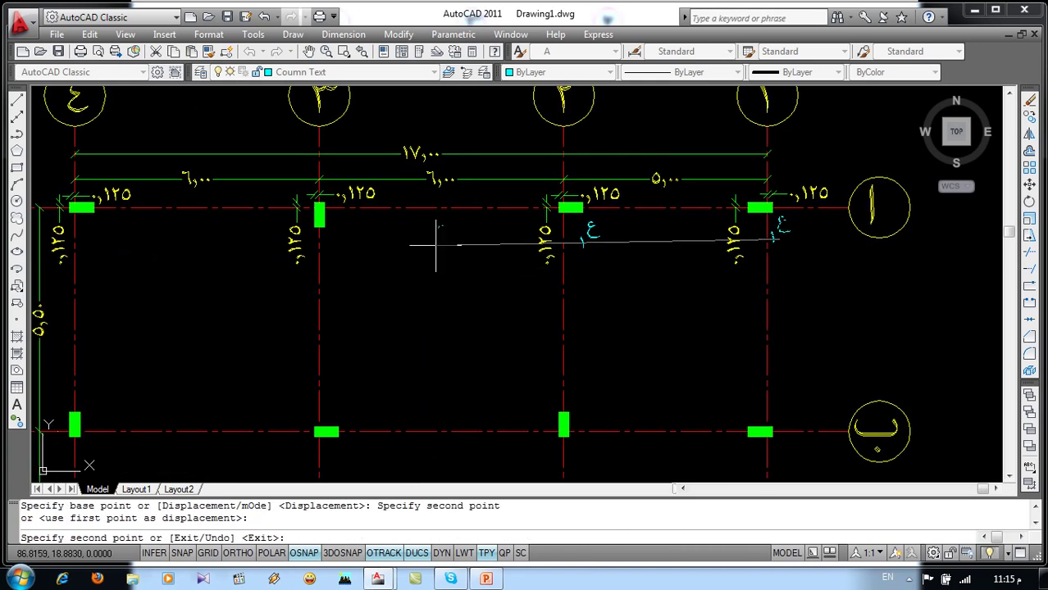
{"action": "left_click", "coordinate": [319, 238]}
{"action": "left_click", "coordinate": [772, 238]}
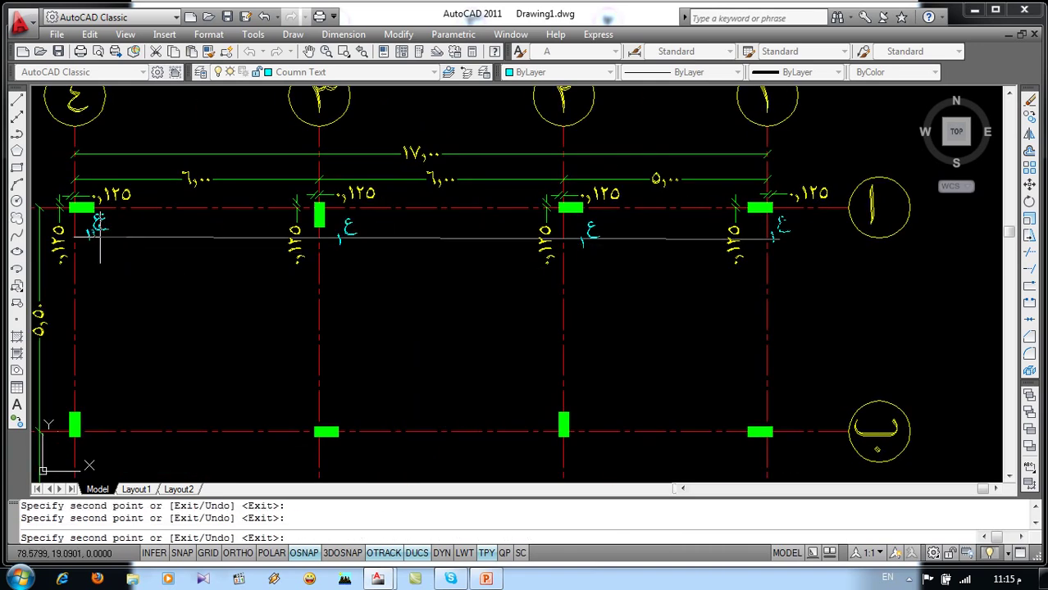
{"action": "key", "text": "Return"}
Renumber the copied labels so they read ع٢, ع٣ and ع٤
{"action": "middle_click_drag", "start_coordinate": [313, 283], "coordinate": [401, 289]}
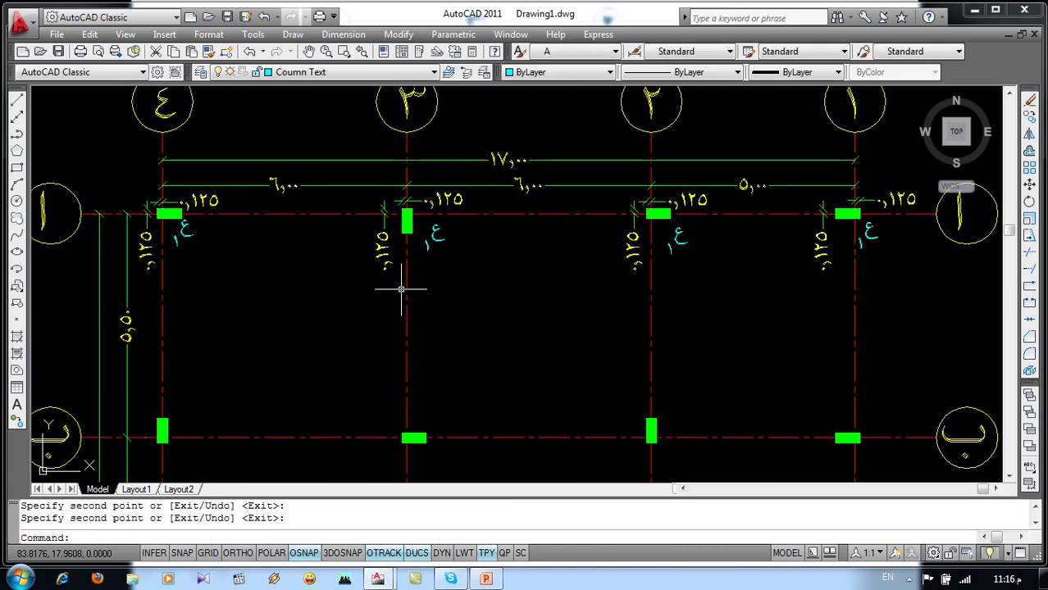
{"action": "double_click", "coordinate": [670, 250]}
{"action": "left_click", "coordinate": [674, 252]}
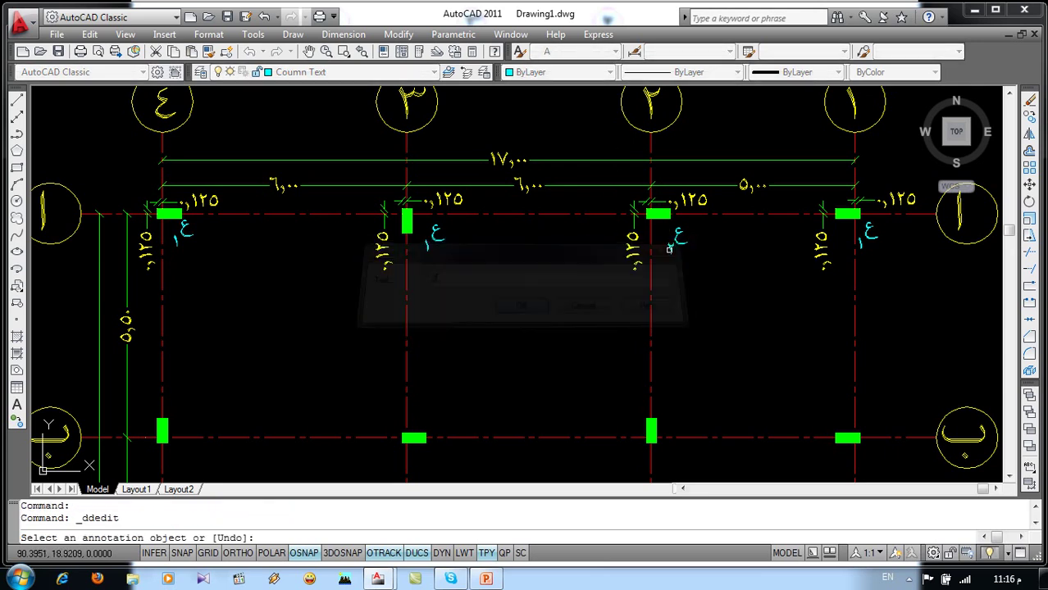
{"action": "left_click", "coordinate": [426, 244]}
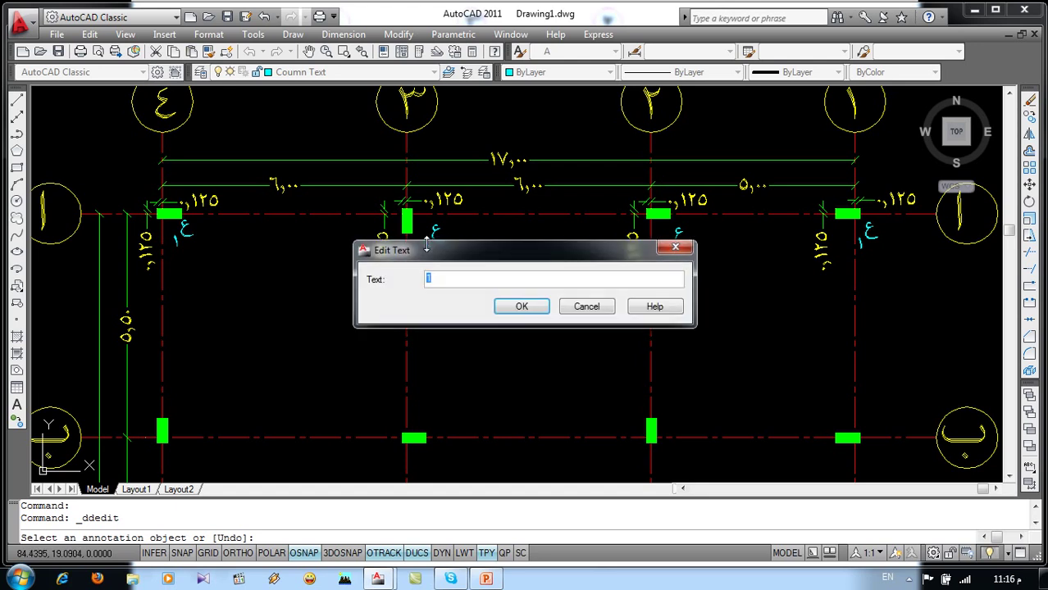
{"action": "key", "text": "Return"}
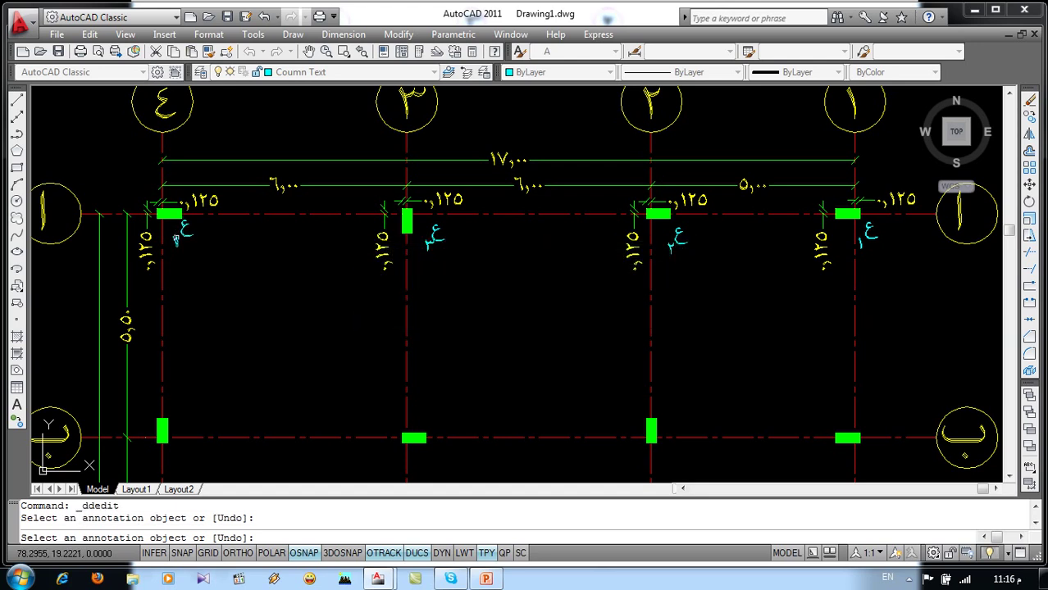
{"action": "left_click", "coordinate": [175, 238]}
{"action": "type", "text": "4"}
{"action": "key", "text": "Return"}
{"action": "key", "text": "Escape"}
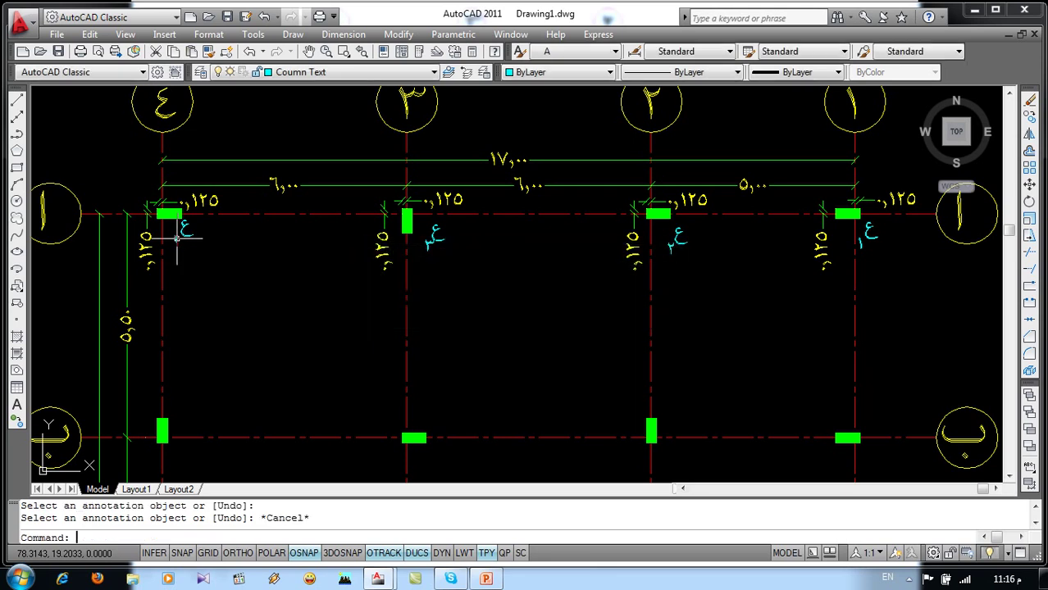
{"action": "key", "text": "Escape"}
Pan and zoom across the plan to check all four top-row column labels
{"action": "middle_click_drag", "start_coordinate": [540, 284], "coordinate": [422, 317]}
{"action": "scroll", "coordinate": [422, 316], "scroll_direction": "down", "scroll_amount": 4}
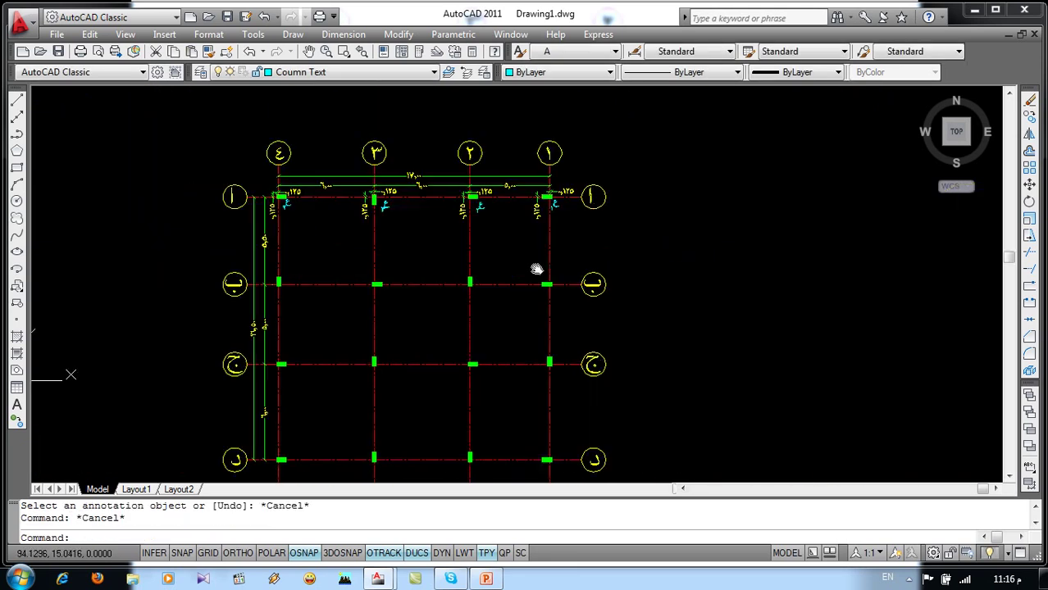
{"action": "scroll", "coordinate": [561, 196], "scroll_direction": "up", "scroll_amount": 4}
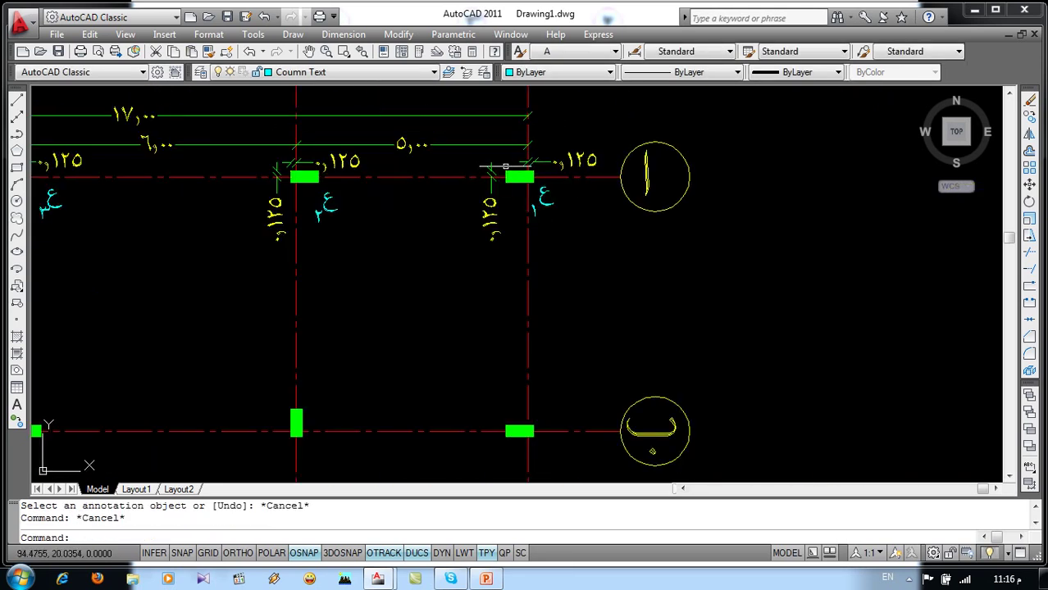
{"action": "scroll", "coordinate": [505, 167], "scroll_direction": "down", "scroll_amount": 4}
{"action": "scroll", "coordinate": [576, 227], "scroll_direction": "up", "scroll_amount": 1}
{"action": "scroll", "coordinate": [394, 205], "scroll_direction": "up", "scroll_amount": 2}
{"action": "scroll", "coordinate": [360, 221], "scroll_direction": "up", "scroll_amount": 1}
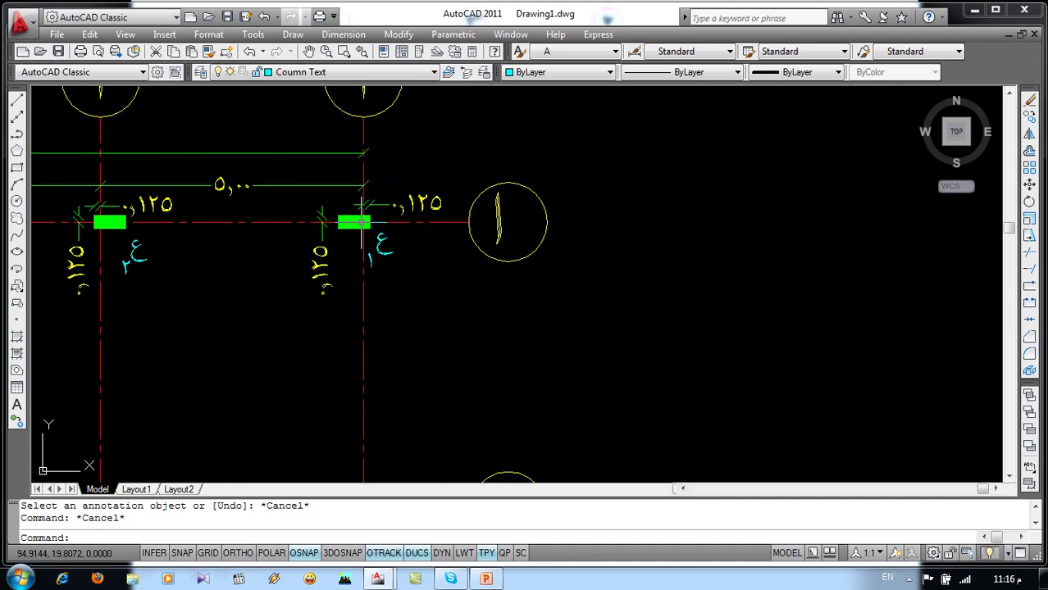
{"action": "scroll", "coordinate": [361, 221], "scroll_direction": "down", "scroll_amount": 4}
{"action": "left_click", "coordinate": [705, 194]}
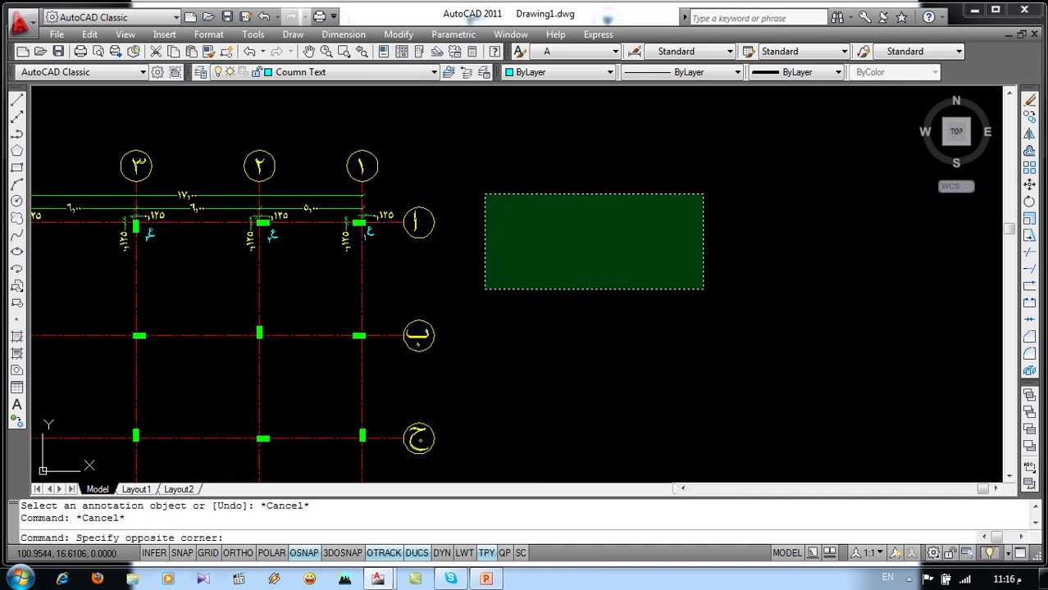
{"action": "left_click", "coordinate": [486, 289]}
{"action": "scroll", "coordinate": [506, 213], "scroll_direction": "down", "scroll_amount": 3}
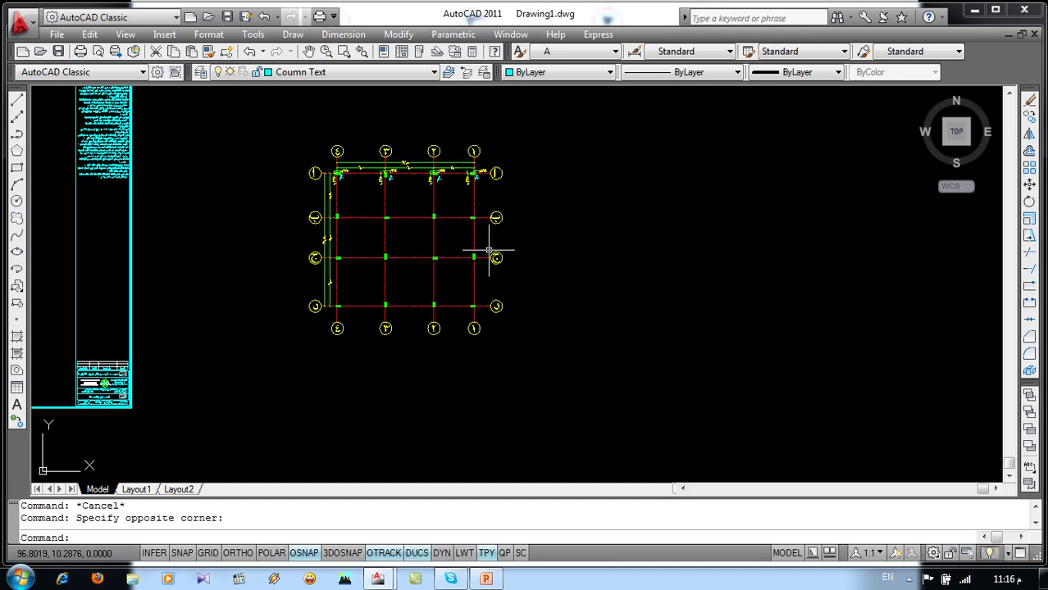
In Notes.dwg, select and copy the middle column section detail
{"action": "left_click", "coordinate": [510, 33]}
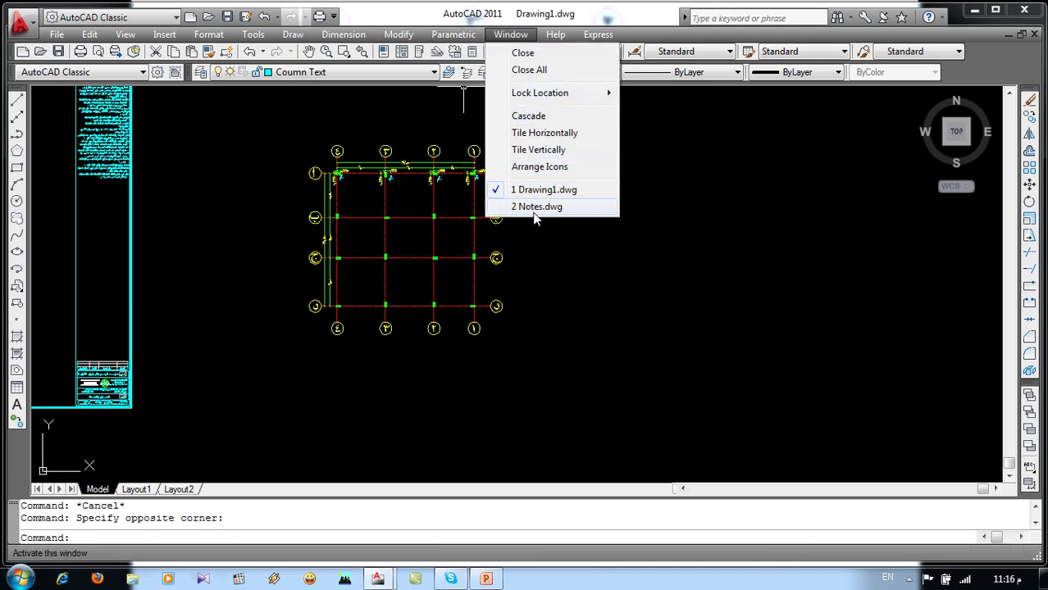
{"action": "left_click", "coordinate": [532, 206]}
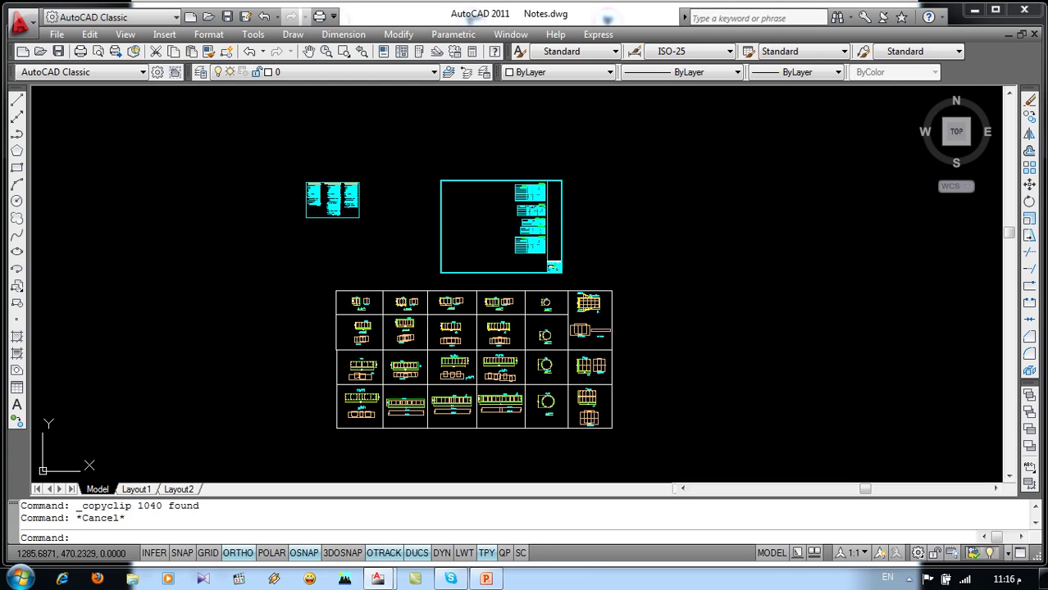
{"action": "key", "text": "Escape"}
{"action": "scroll", "coordinate": [459, 215], "scroll_direction": "up", "scroll_amount": 1}
{"action": "scroll", "coordinate": [451, 213], "scroll_direction": "up", "scroll_amount": 3}
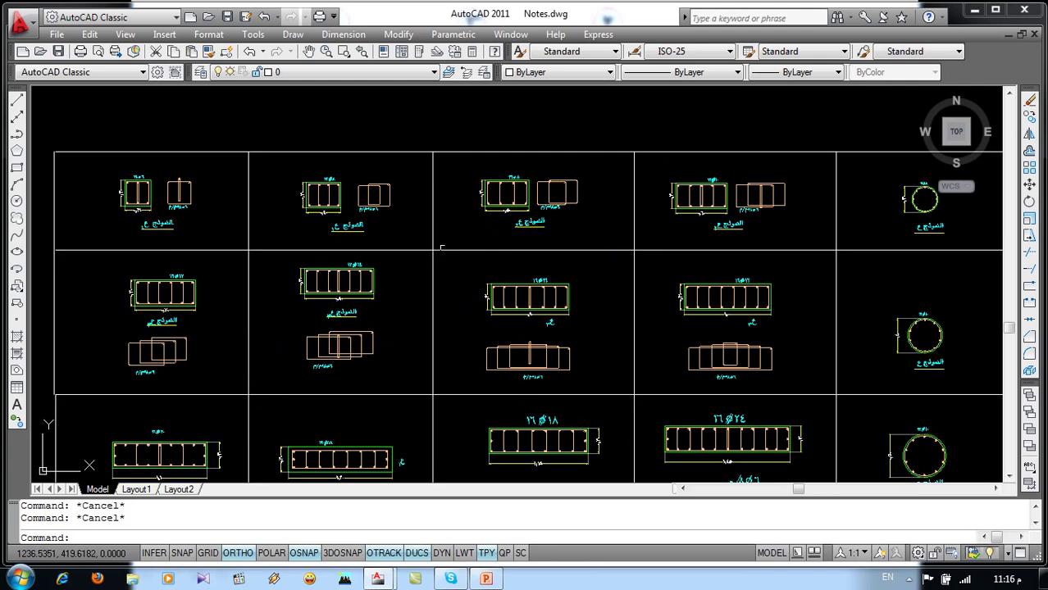
{"action": "scroll", "coordinate": [445, 213], "scroll_direction": "up", "scroll_amount": 2}
{"action": "scroll", "coordinate": [435, 205], "scroll_direction": "up", "scroll_amount": 3}
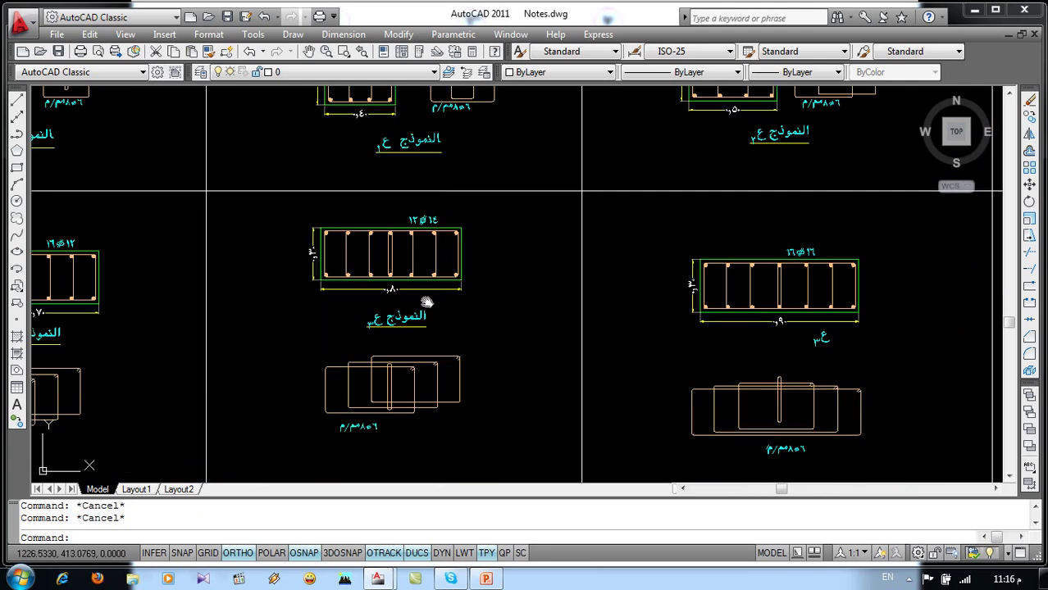
{"action": "scroll", "coordinate": [426, 303], "scroll_direction": "down", "scroll_amount": 1}
{"action": "scroll", "coordinate": [378, 310], "scroll_direction": "down", "scroll_amount": 2}
{"action": "scroll", "coordinate": [328, 318], "scroll_direction": "up", "scroll_amount": 1}
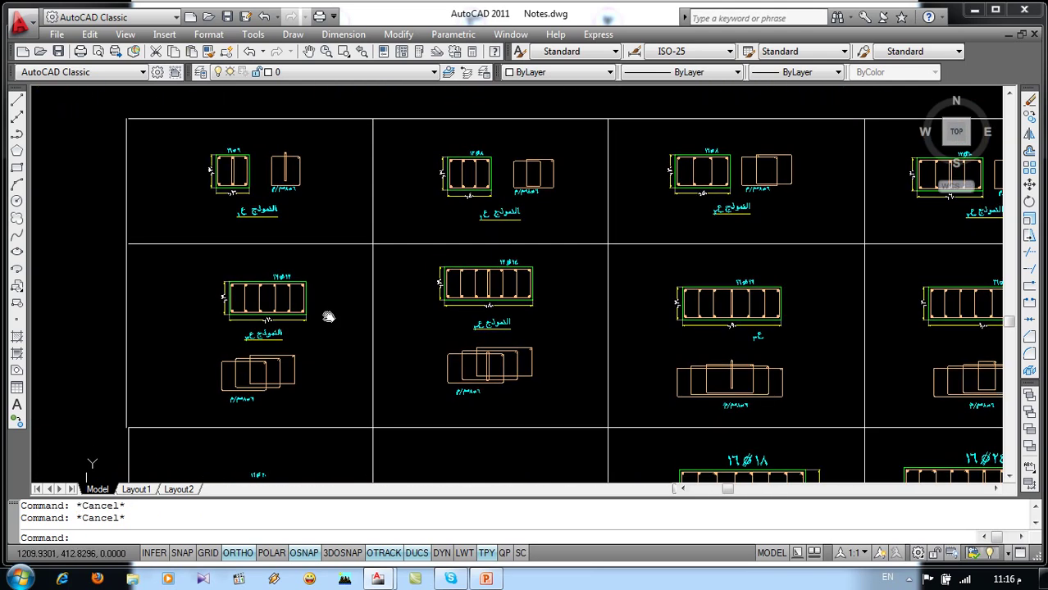
{"action": "middle_click_drag", "start_coordinate": [328, 318], "coordinate": [429, 232]}
{"action": "scroll", "coordinate": [828, 193], "scroll_direction": "up", "scroll_amount": 3}
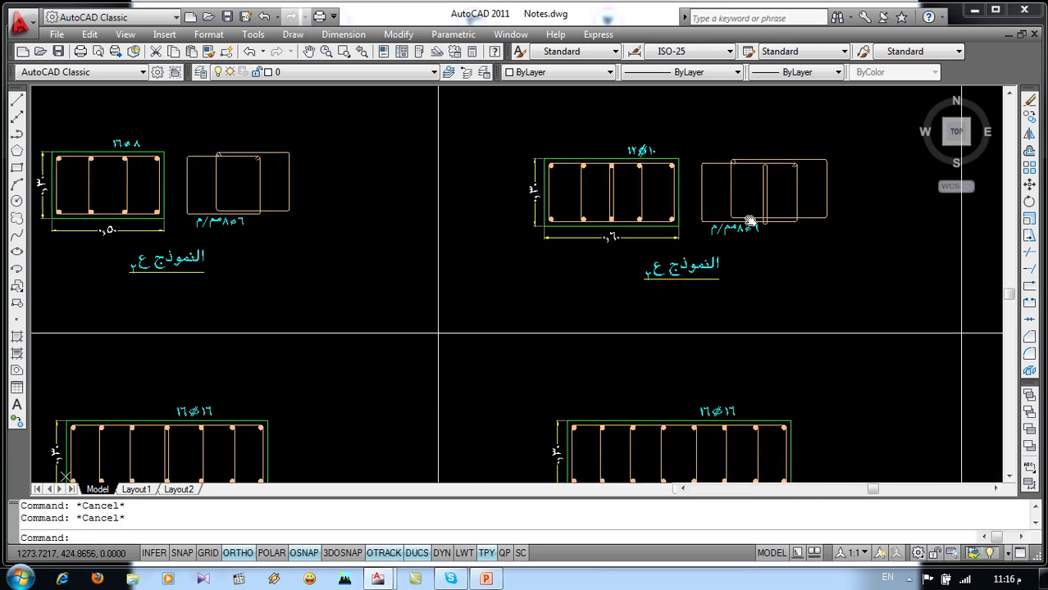
{"action": "left_click", "coordinate": [414, 333]}
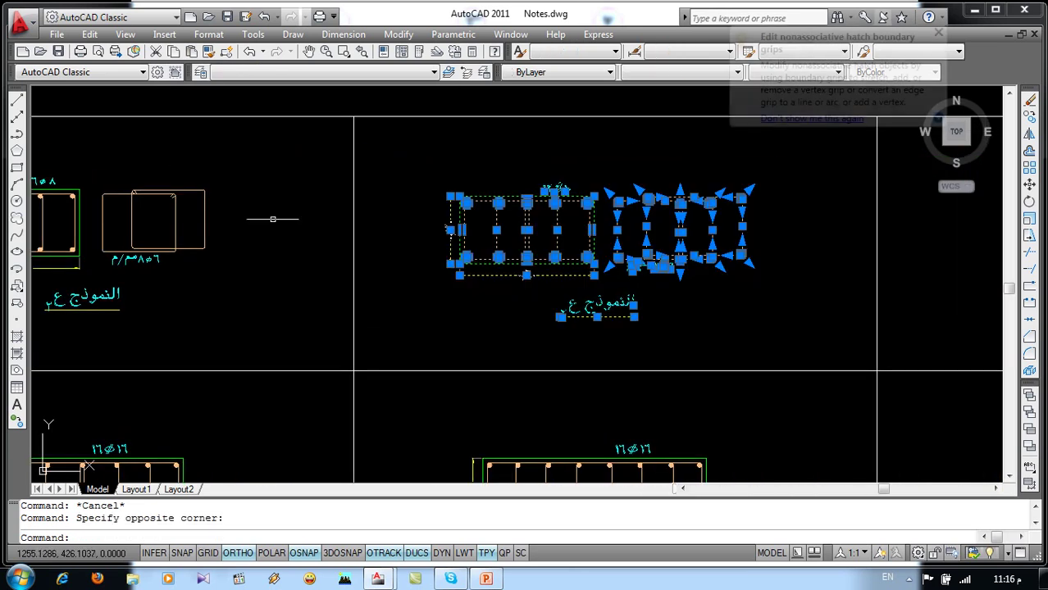
{"action": "left_click", "coordinate": [91, 35]}
{"action": "left_click", "coordinate": [115, 109]}
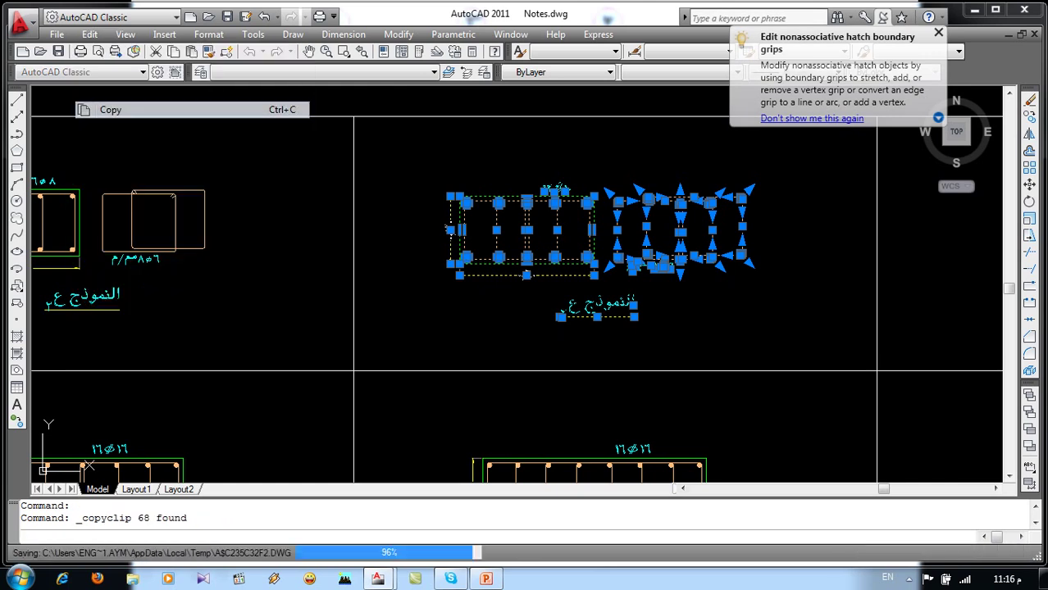
Paste the middle section detail into Drawing1 to the right of the grid plan
{"action": "left_click", "coordinate": [510, 35]}
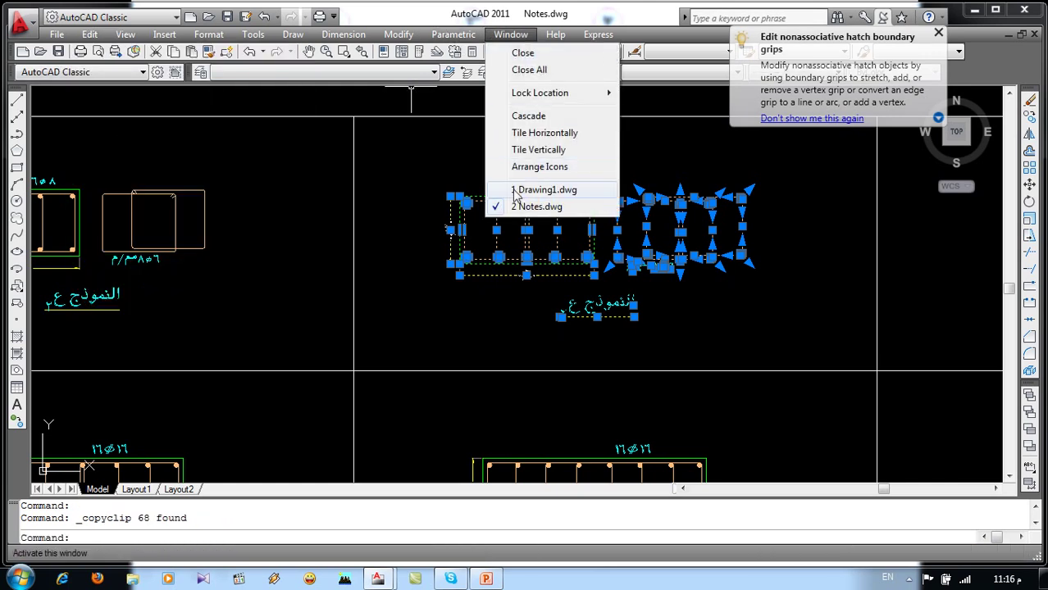
{"action": "left_click", "coordinate": [547, 188]}
{"action": "left_click", "coordinate": [99, 36]}
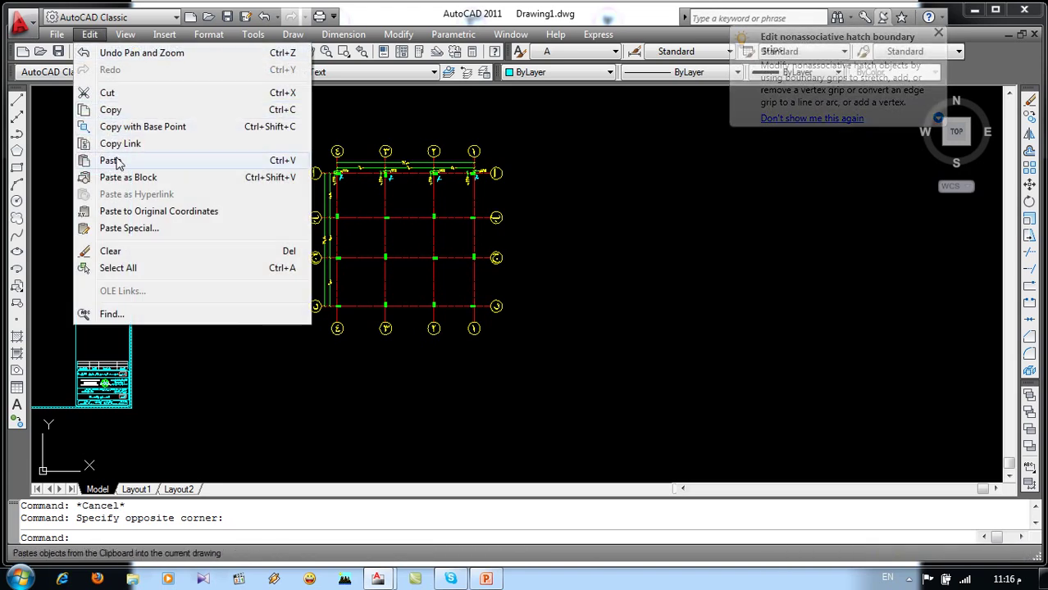
{"action": "left_click", "coordinate": [84, 157]}
{"action": "left_click", "coordinate": [547, 227]}
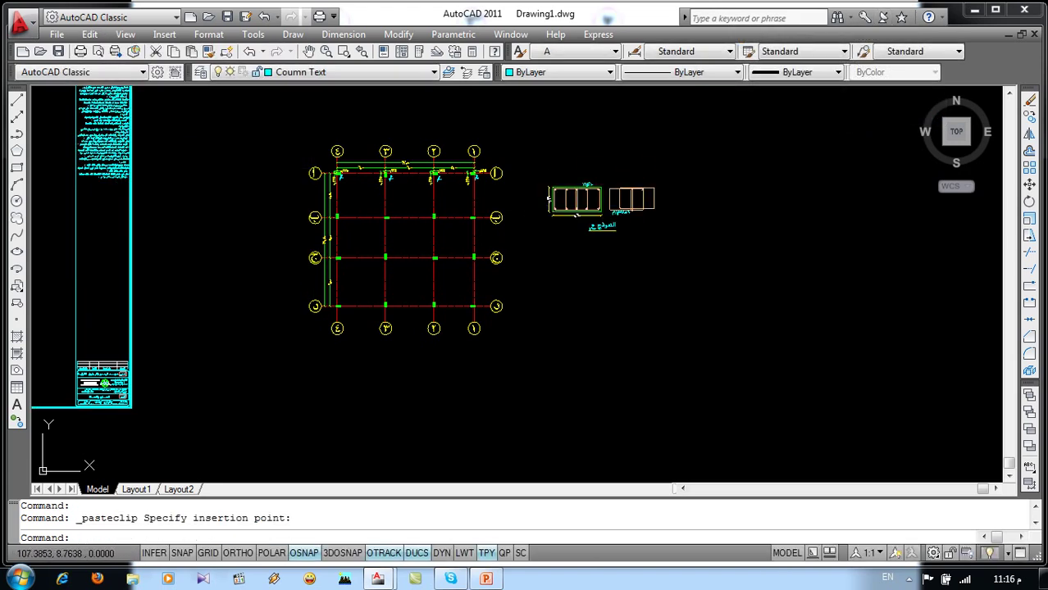
Back in Notes.dwg, select and copy the left column section detail
{"action": "left_click", "coordinate": [511, 35]}
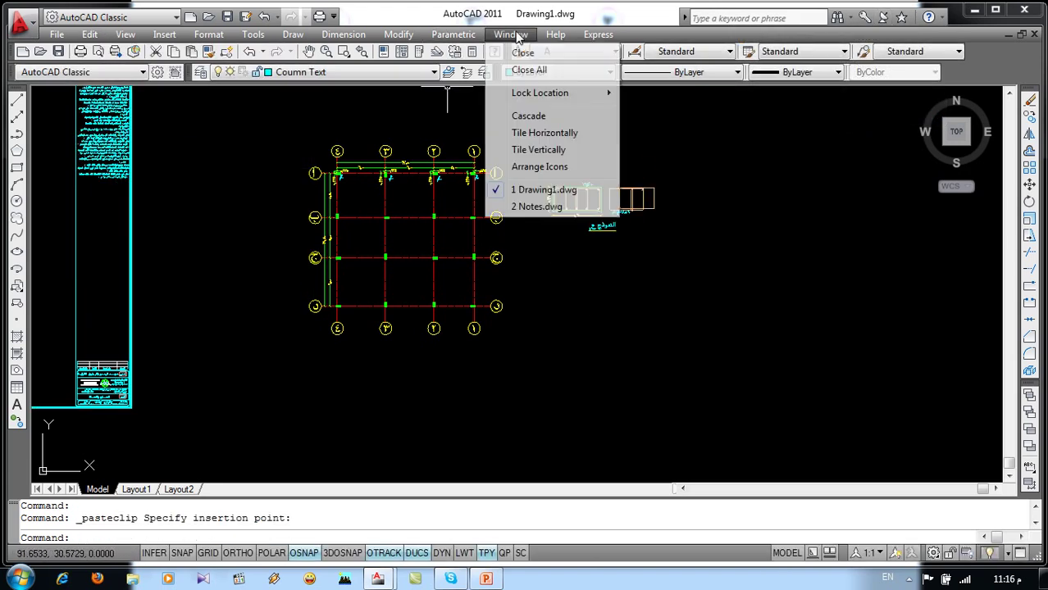
{"action": "left_click", "coordinate": [525, 205]}
{"action": "middle_click_drag", "start_coordinate": [449, 278], "coordinate": [797, 298]}
{"action": "left_click", "coordinate": [592, 155]}
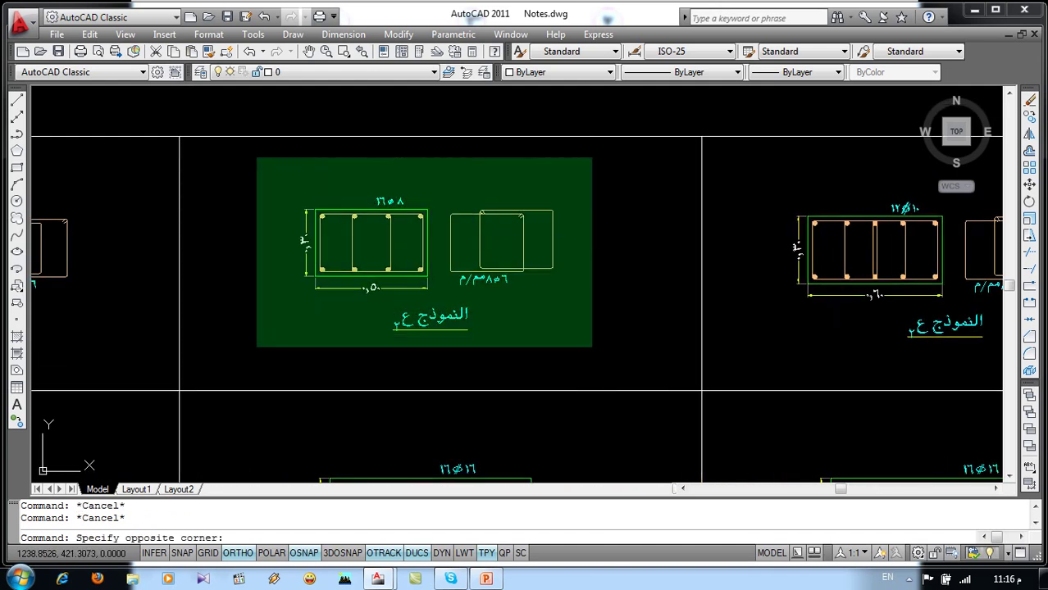
{"action": "left_click", "coordinate": [256, 348]}
{"action": "left_click", "coordinate": [89, 35]}
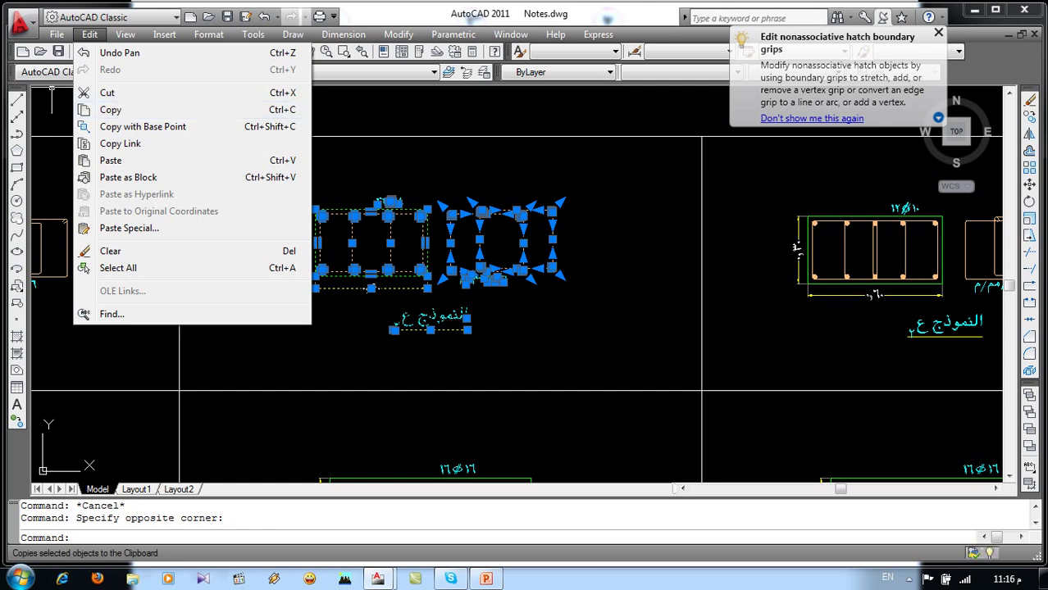
{"action": "left_click", "coordinate": [110, 109]}
Paste the left section detail into Drawing1 beside the first one
{"action": "left_click", "coordinate": [510, 34]}
{"action": "left_click", "coordinate": [542, 190]}
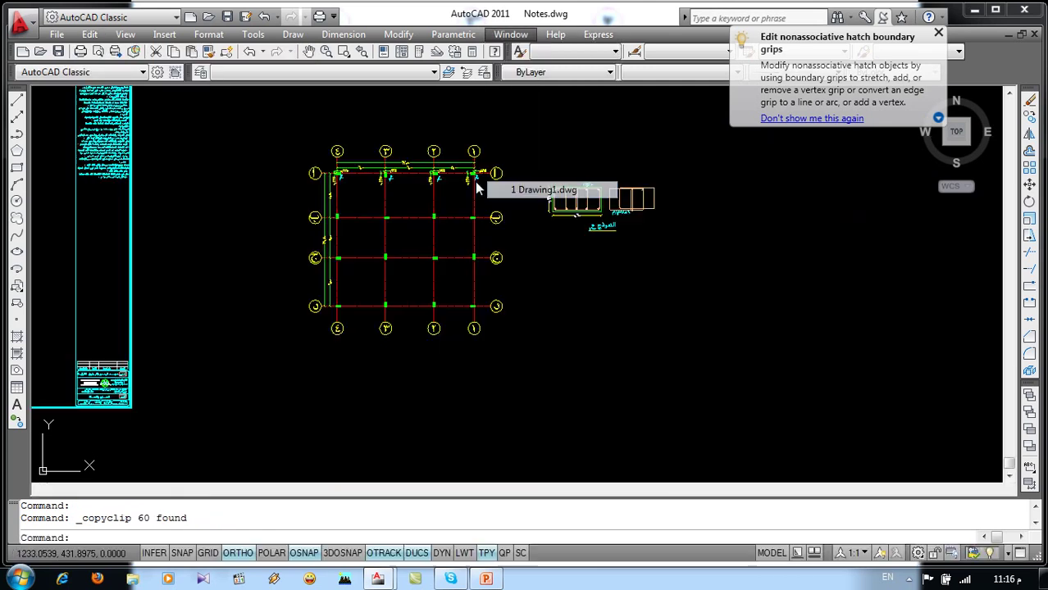
{"action": "key", "text": "ctrl+v"}
{"action": "left_click", "coordinate": [89, 34]}
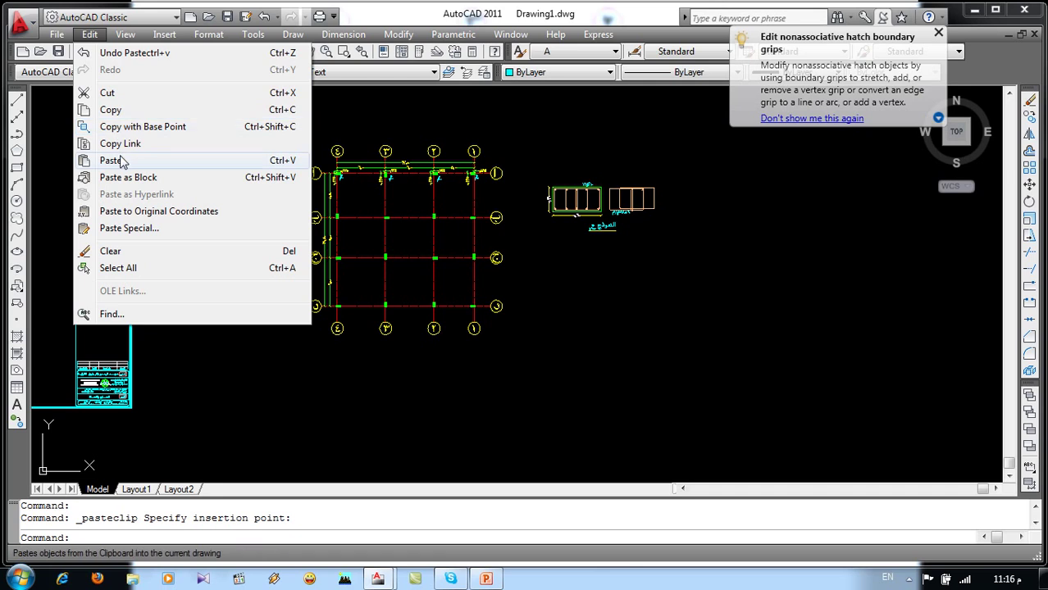
{"action": "left_click", "coordinate": [106, 160]}
{"action": "key", "text": "Escape"}
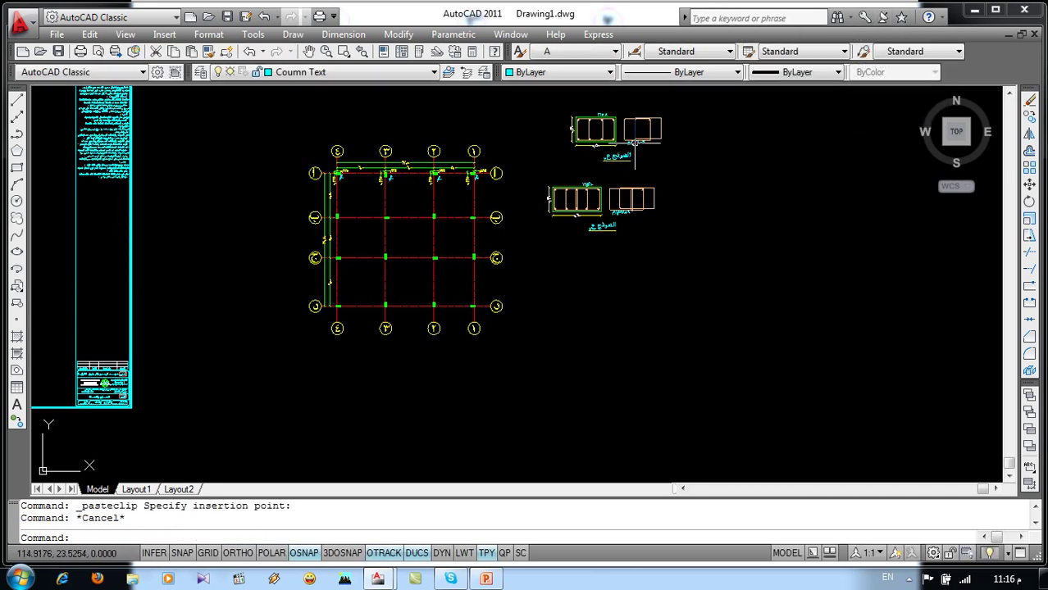
{"action": "scroll", "coordinate": [568, 169], "scroll_direction": "up", "scroll_amount": 2}
{"action": "scroll", "coordinate": [568, 176], "scroll_direction": "up", "scroll_amount": 2}
{"action": "scroll", "coordinate": [568, 177], "scroll_direction": "up", "scroll_amount": 2}
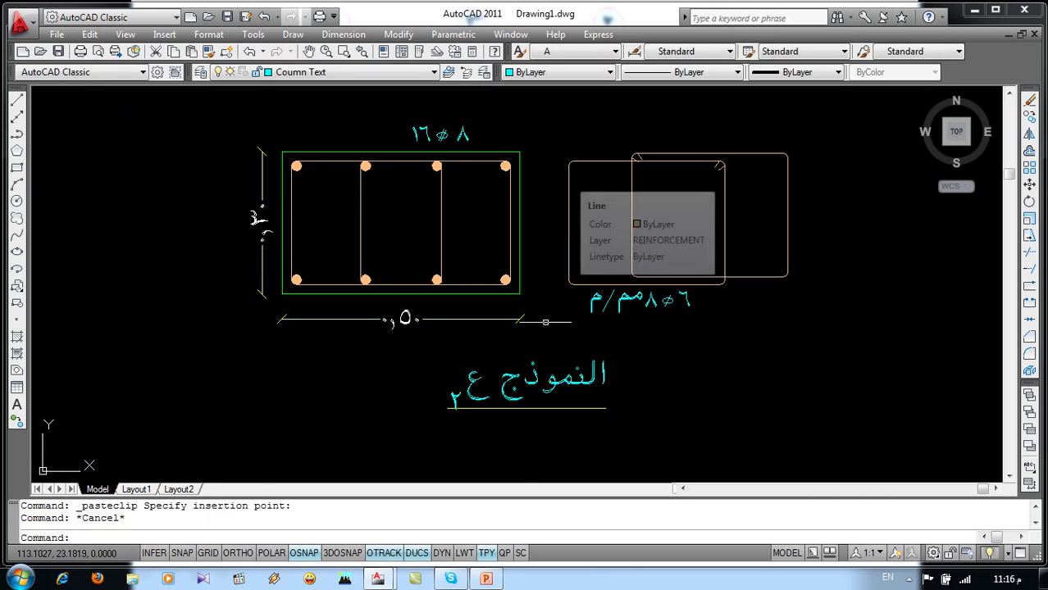
Edit the rectangular section's top bar label from 16 to 12
{"action": "double_click", "coordinate": [452, 399]}
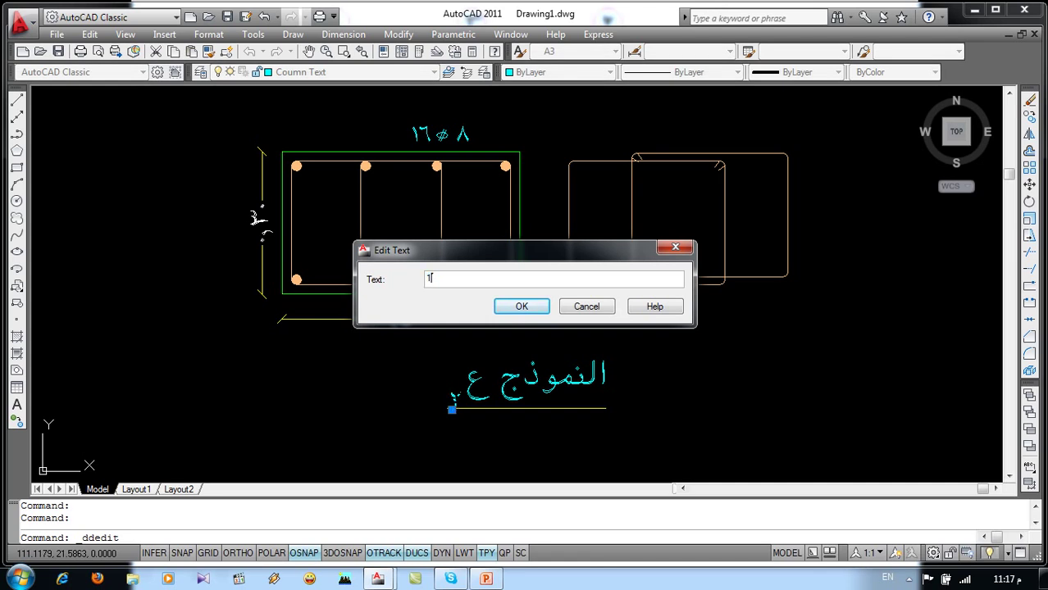
{"action": "key", "text": "Return"}
{"action": "key", "text": "Escape"}
{"action": "middle_click_drag", "start_coordinate": [409, 209], "coordinate": [425, 251]}
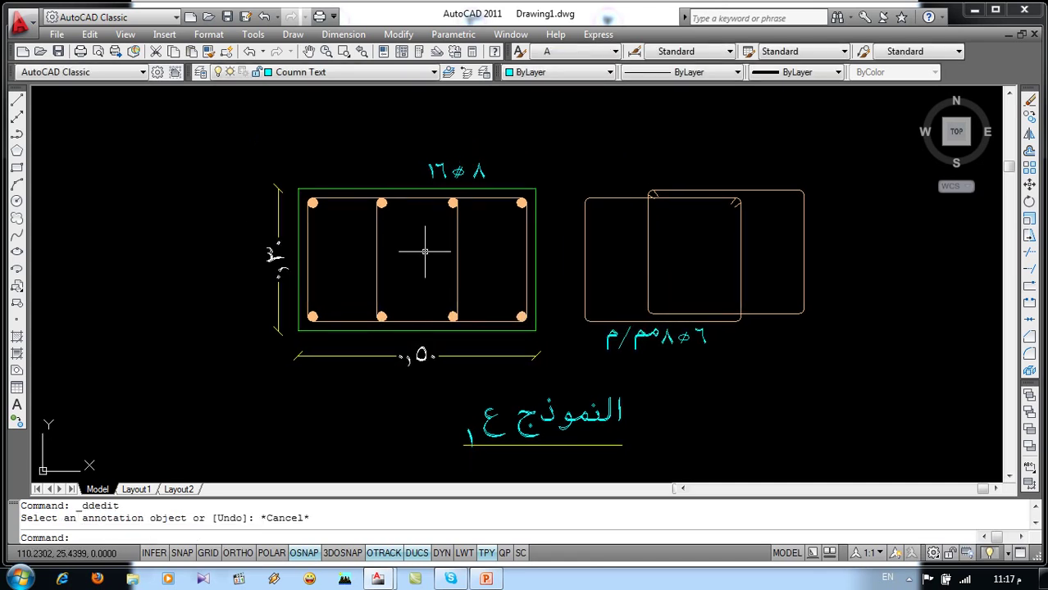
{"action": "right_click", "coordinate": [440, 168]}
{"action": "double_click", "coordinate": [441, 170]}
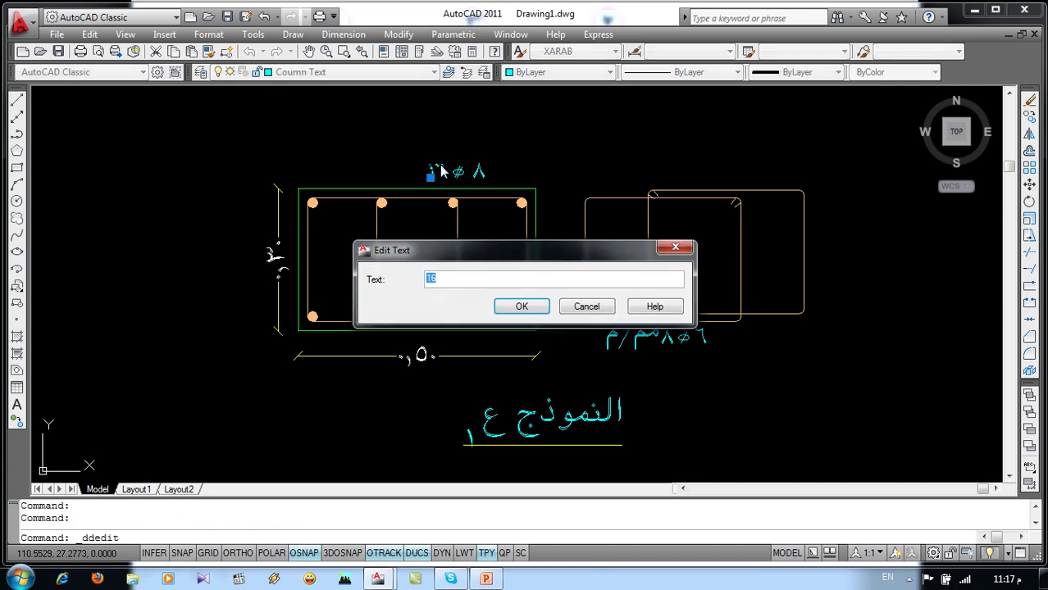
{"action": "type", "text": "12"}
{"action": "key", "text": "Return"}
{"action": "key", "text": "Escape"}
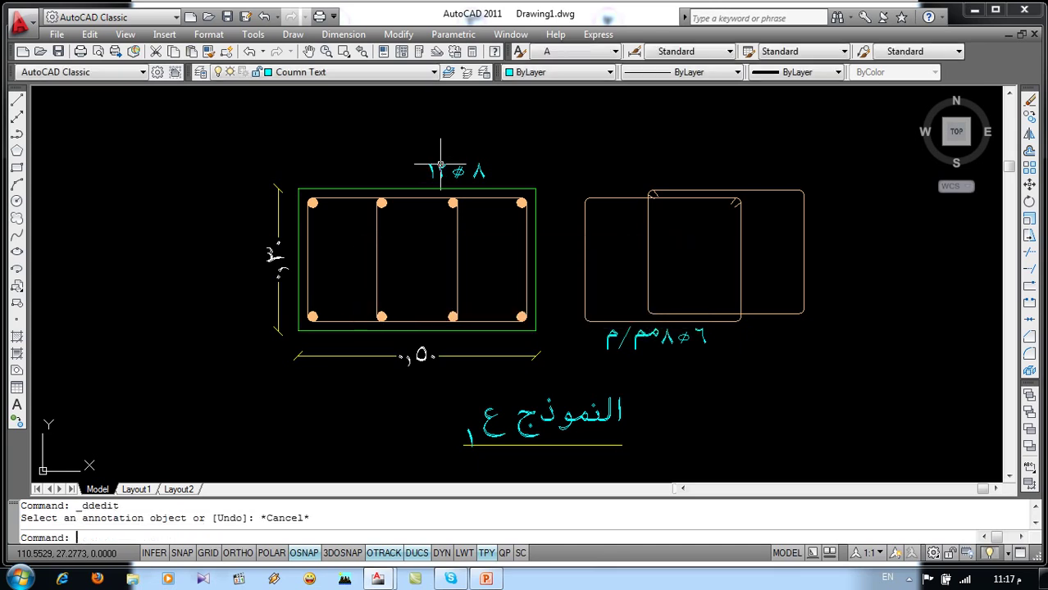
Zoom to extents (Z, E) to show the whole drawing
{"action": "scroll", "coordinate": [448, 144], "scroll_direction": "down", "scroll_amount": 6}
{"action": "scroll", "coordinate": [448, 144], "scroll_direction": "down", "scroll_amount": 2}
{"action": "mouse_move", "coordinate": [438, 291]}
{"action": "middle_mouse_down"}
{"action": "mouse_move", "coordinate": [537, 228]}
{"action": "mouse_move", "coordinate": [521, 261]}
{"action": "middle_mouse_up"}
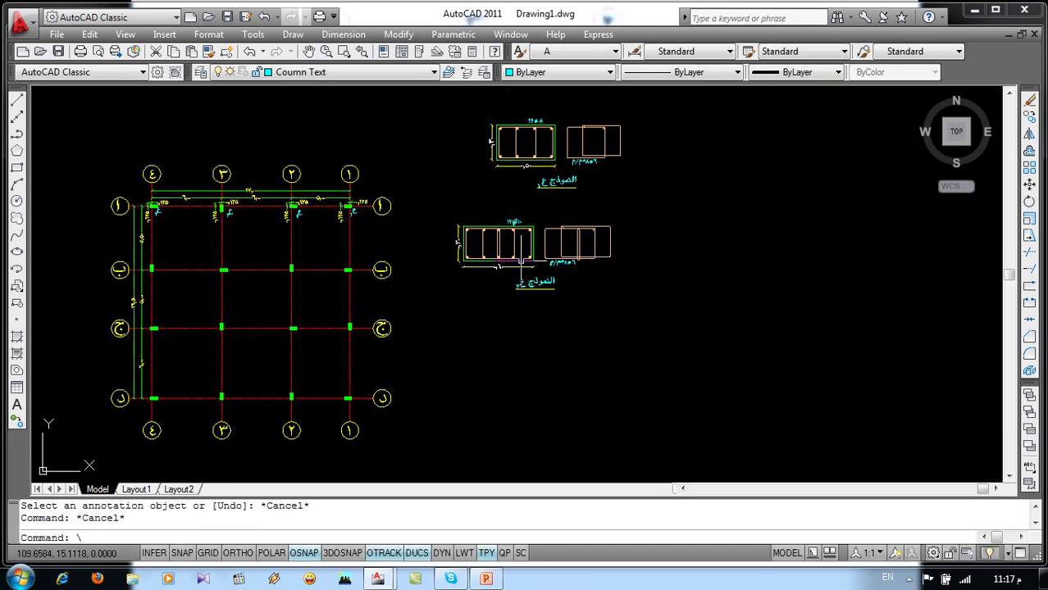
{"action": "key", "text": "Escape"}
{"action": "type", "text": "z"}
{"action": "key", "text": "Return"}
{"action": "type", "text": "e"}
{"action": "key", "text": "Return"}
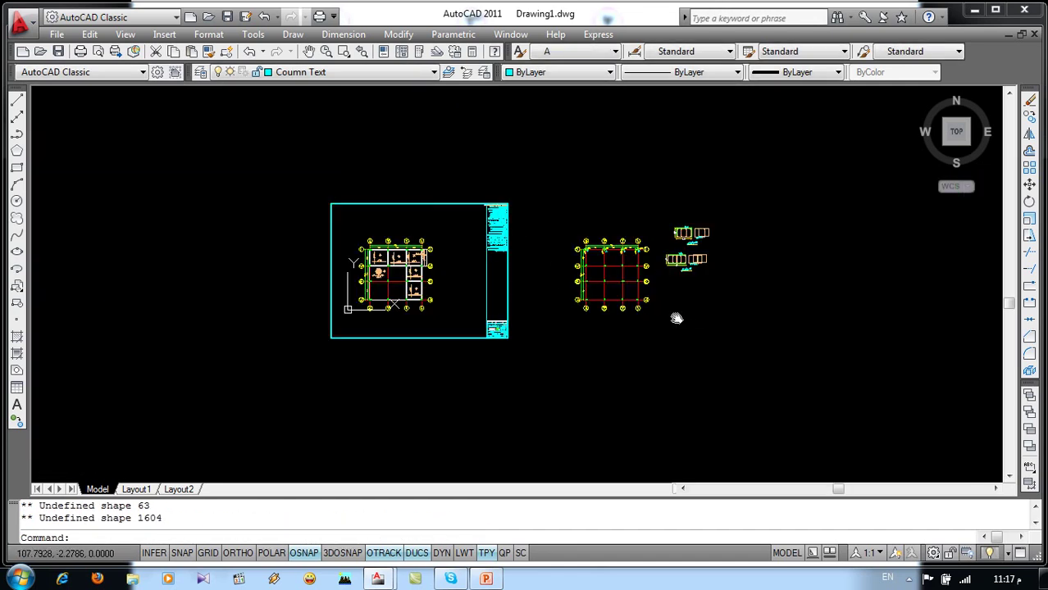
In Notes.dwg, window-select and copy the circular column detail with its label
{"action": "middle_click_drag", "start_coordinate": [676, 318], "coordinate": [543, 279]}
{"action": "scroll", "coordinate": [543, 280], "scroll_direction": "up", "scroll_amount": 1}
{"action": "left_click", "coordinate": [510, 33]}
{"action": "left_click", "coordinate": [525, 206]}
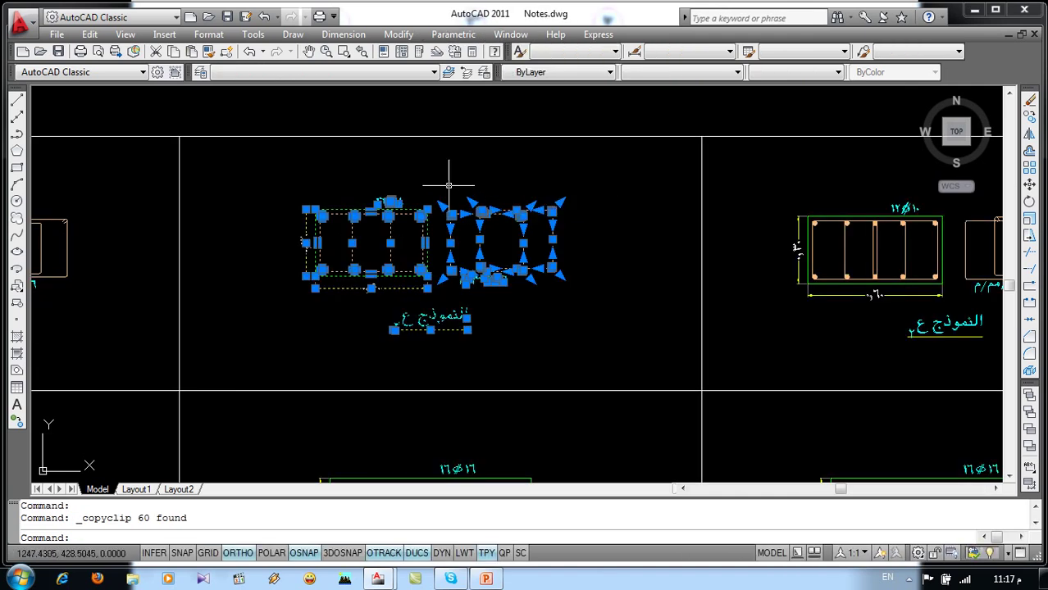
{"action": "key", "text": "Escape"}
{"action": "scroll", "coordinate": [449, 185], "scroll_direction": "down", "scroll_amount": 3}
{"action": "scroll", "coordinate": [544, 210], "scroll_direction": "up", "scroll_amount": 1}
{"action": "scroll", "coordinate": [544, 209], "scroll_direction": "up", "scroll_amount": 2}
{"action": "scroll", "coordinate": [544, 209], "scroll_direction": "up", "scroll_amount": 1}
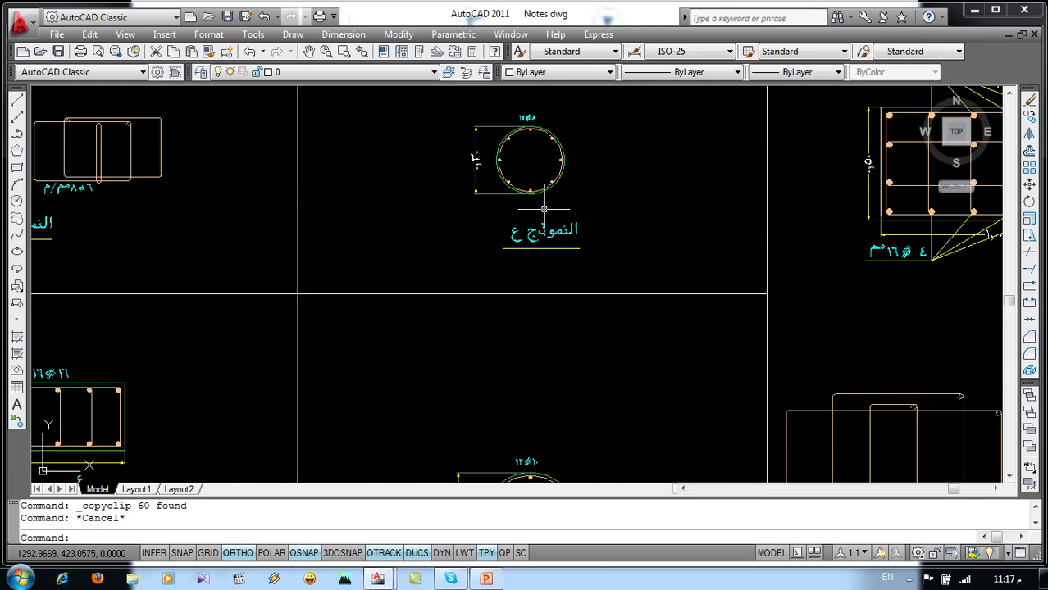
{"action": "middle_click_drag", "start_coordinate": [592, 367], "coordinate": [575, 244]}
{"action": "left_click", "coordinate": [607, 237]}
{"action": "left_click", "coordinate": [351, 433]}
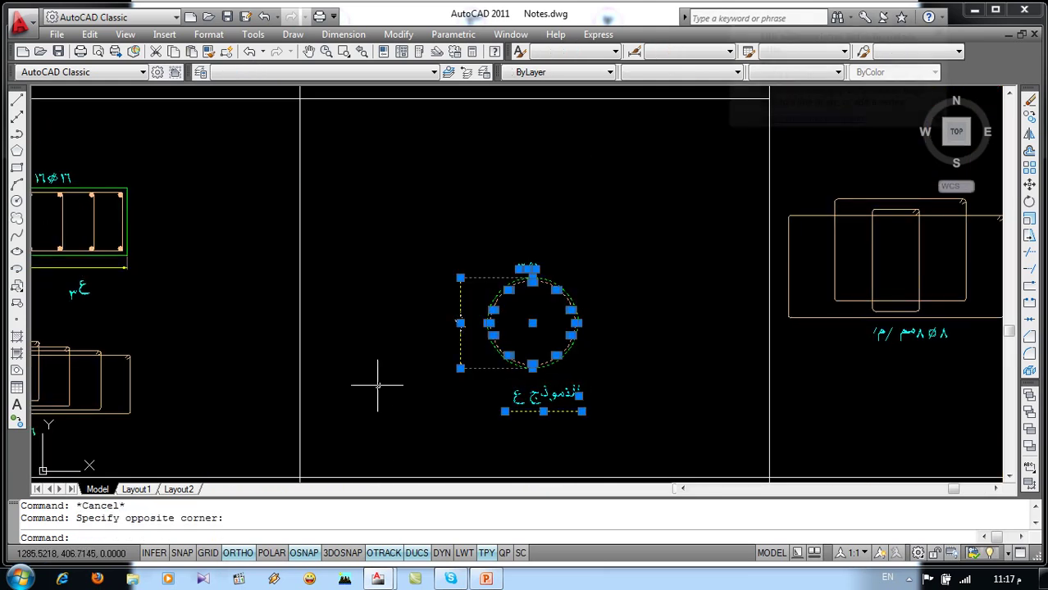
{"action": "left_click", "coordinate": [90, 34]}
{"action": "left_click", "coordinate": [114, 105]}
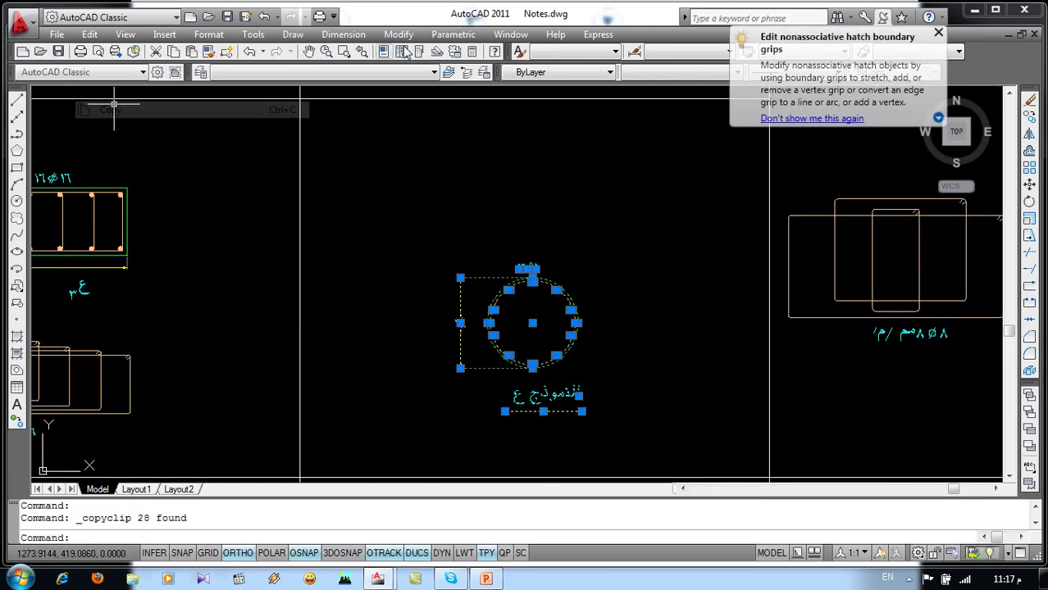
Paste the circular column detail into Drawing1 beneath the rectangular sections
{"action": "left_click", "coordinate": [500, 35]}
{"action": "left_click", "coordinate": [533, 195]}
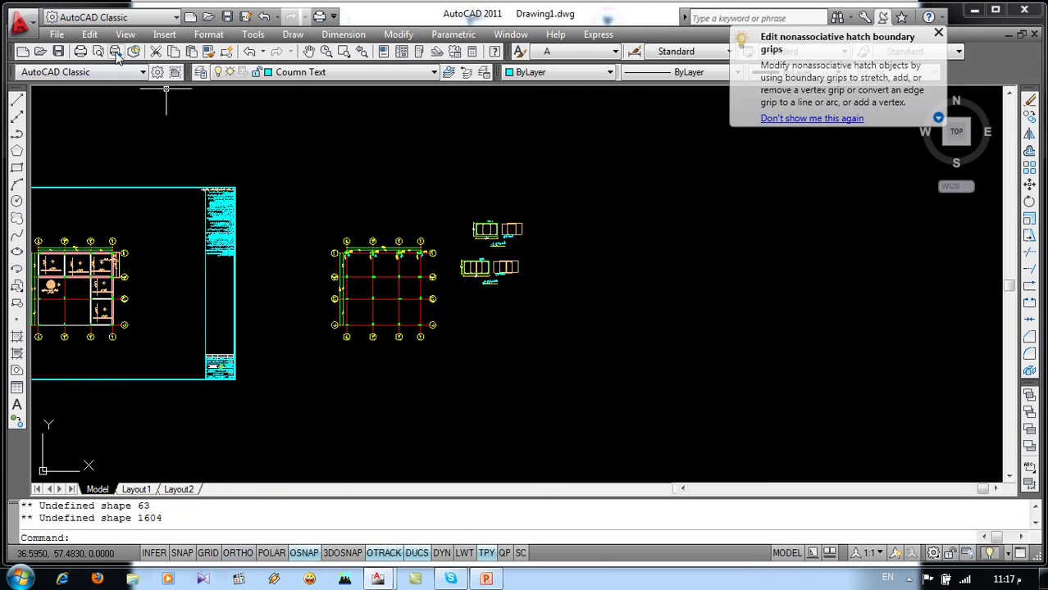
{"action": "left_click", "coordinate": [90, 34]}
{"action": "left_click", "coordinate": [123, 159]}
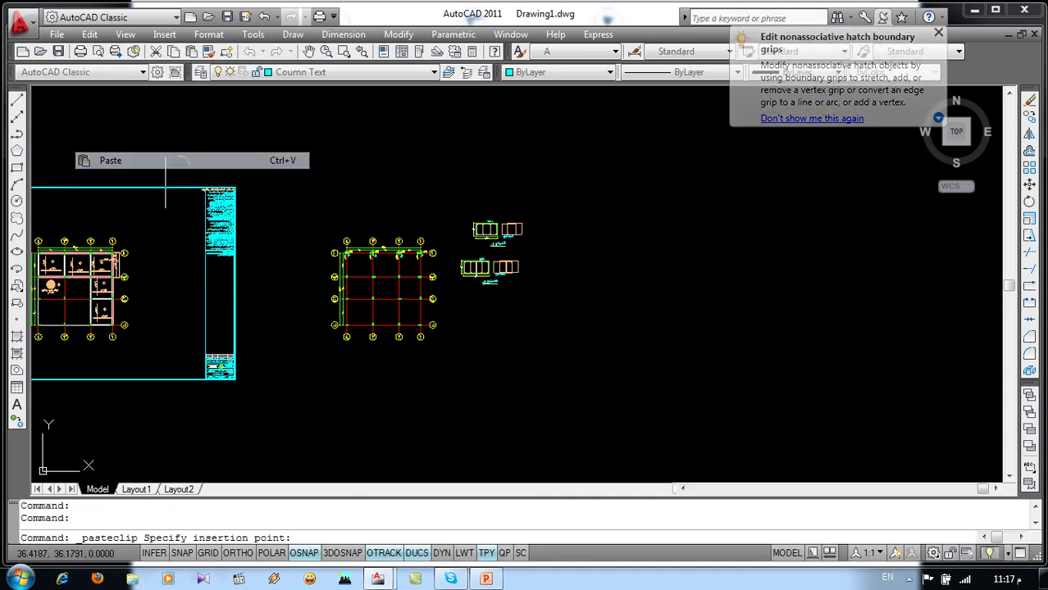
{"action": "key", "text": "Escape"}
{"action": "scroll", "coordinate": [539, 231], "scroll_direction": "down", "scroll_amount": 2}
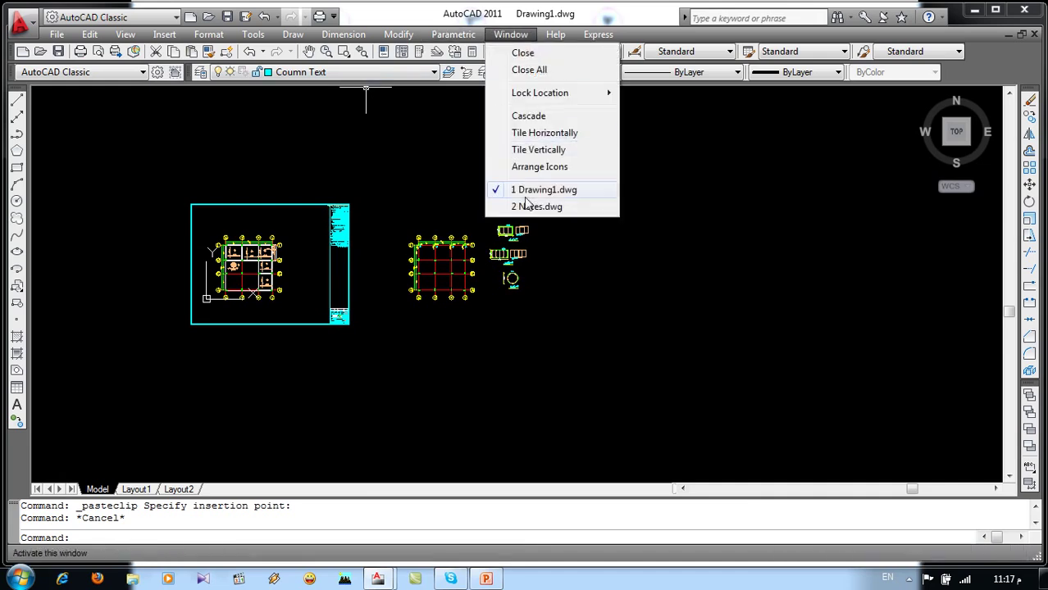
Return to Notes.dwg and clear the selection
{"action": "left_click", "coordinate": [533, 207]}
{"action": "key", "text": "Escape"}
{"action": "scroll", "coordinate": [475, 229], "scroll_direction": "down", "scroll_amount": 4}
{"action": "scroll", "coordinate": [470, 244], "scroll_direction": "down", "scroll_amount": 2}
{"action": "scroll", "coordinate": [470, 244], "scroll_direction": "up", "scroll_amount": 5}
{"action": "scroll", "coordinate": [479, 213], "scroll_direction": "up", "scroll_amount": 3}
{"action": "scroll", "coordinate": [482, 210], "scroll_direction": "up", "scroll_amount": 3}
Select and copy the column notes text in Notes.dwg
{"action": "scroll", "coordinate": [482, 210], "scroll_direction": "up", "scroll_amount": 2}
{"action": "scroll", "coordinate": [543, 222], "scroll_direction": "down", "scroll_amount": 1}
{"action": "scroll", "coordinate": [556, 200], "scroll_direction": "down", "scroll_amount": 3}
{"action": "left_click", "coordinate": [519, 143]}
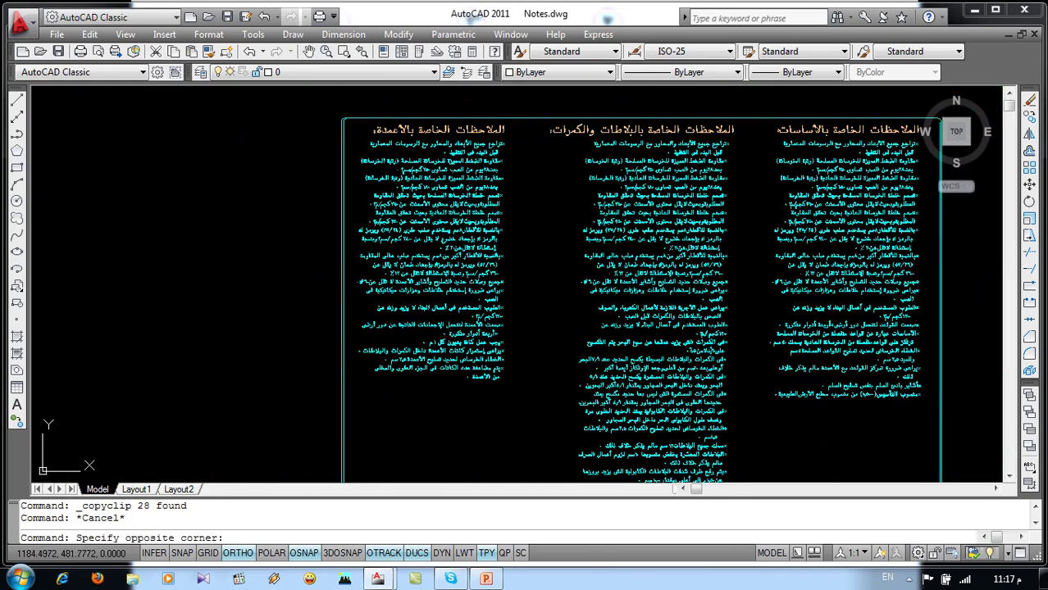
{"action": "left_click", "coordinate": [355, 390]}
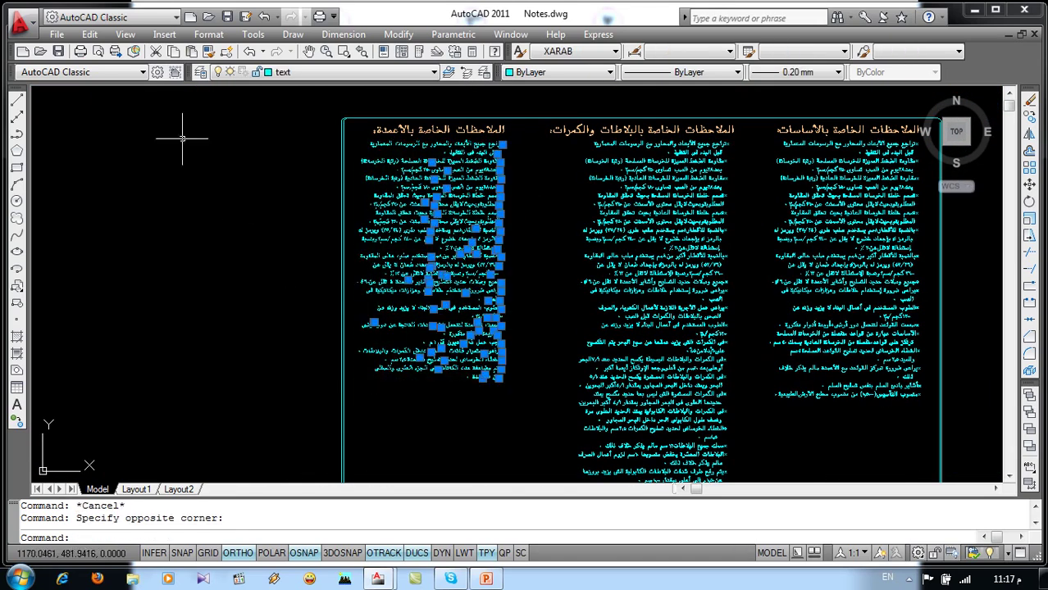
{"action": "left_click", "coordinate": [90, 36]}
{"action": "left_click", "coordinate": [144, 108]}
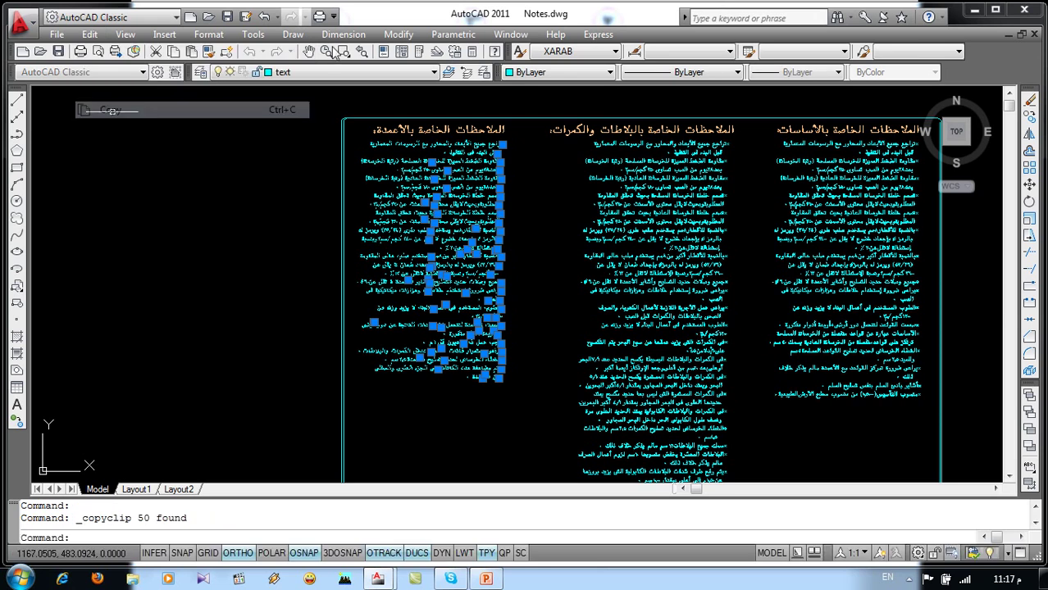
Paste the column notes into Drawing1
{"action": "left_click", "coordinate": [510, 36]}
{"action": "left_click", "coordinate": [553, 192]}
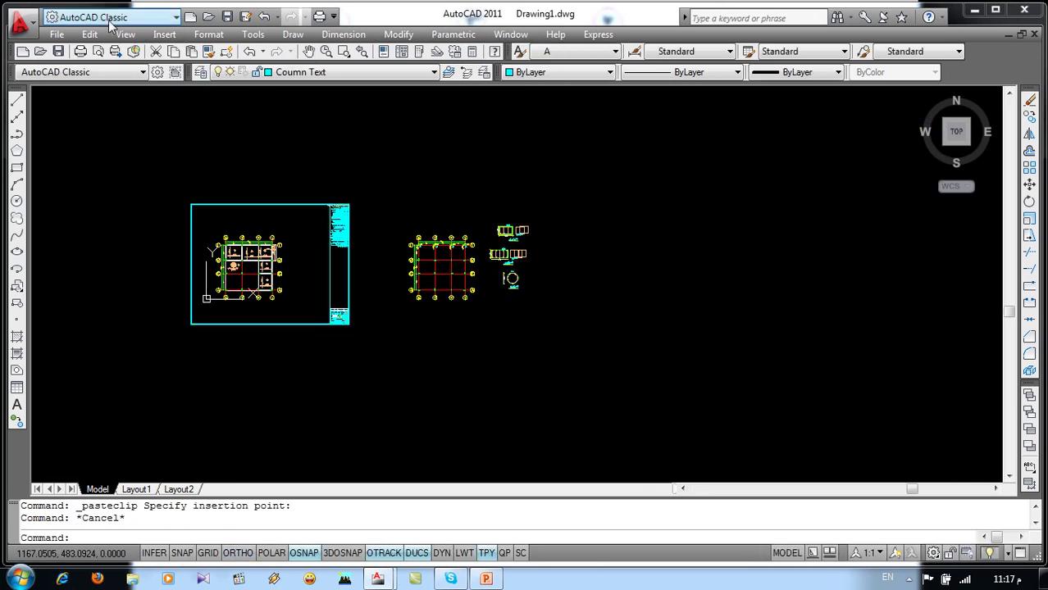
{"action": "left_click", "coordinate": [90, 36]}
{"action": "left_click", "coordinate": [113, 159]}
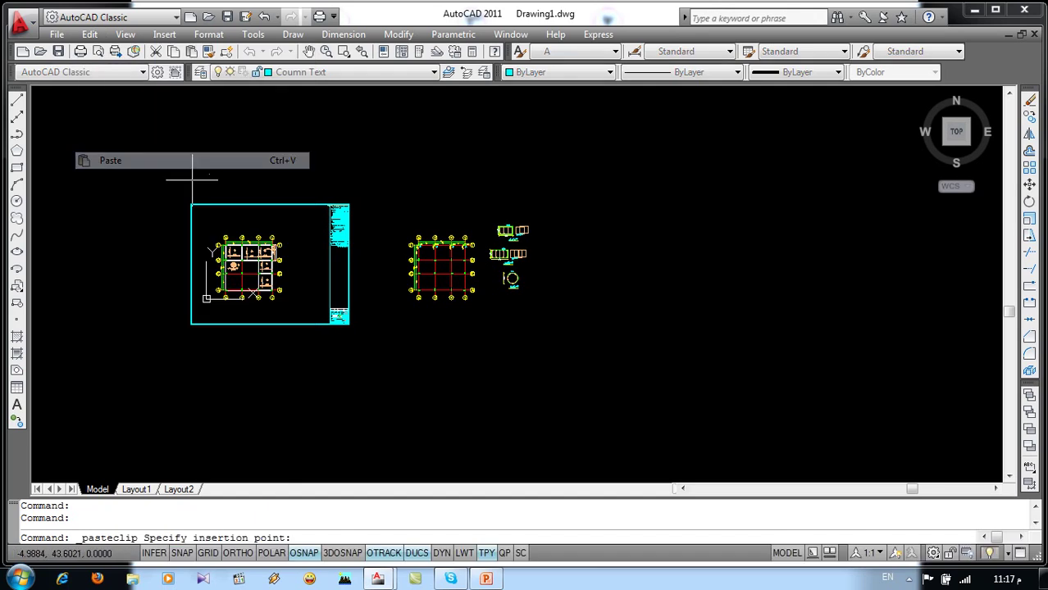
{"action": "key", "text": "Escape"}
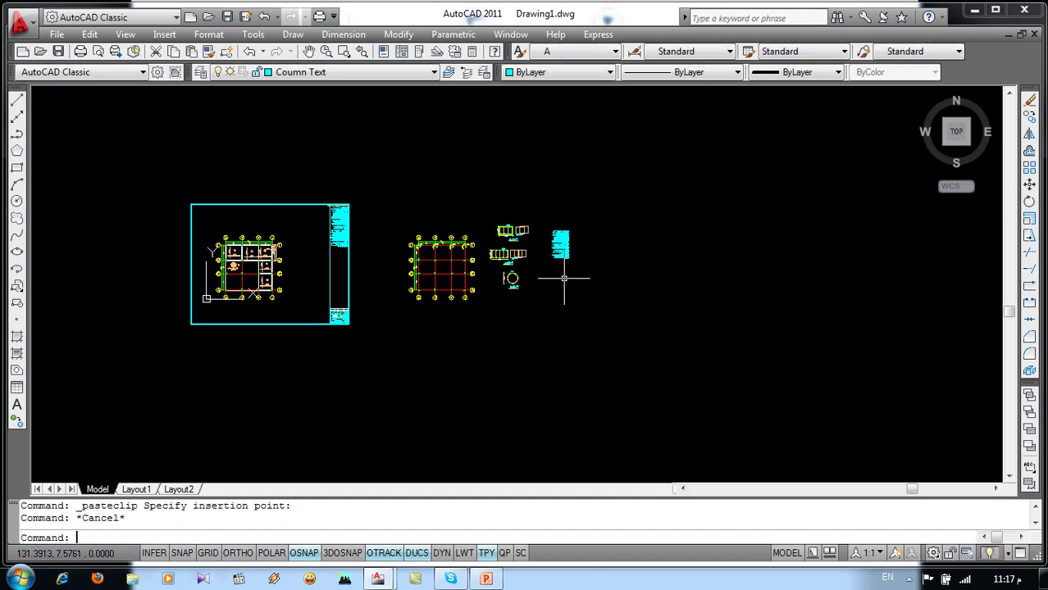
{"action": "scroll", "coordinate": [563, 279], "scroll_direction": "up", "scroll_amount": 2}
In Notes.dwg, select and copy the whole title-block sheet frame
{"action": "left_click", "coordinate": [510, 35]}
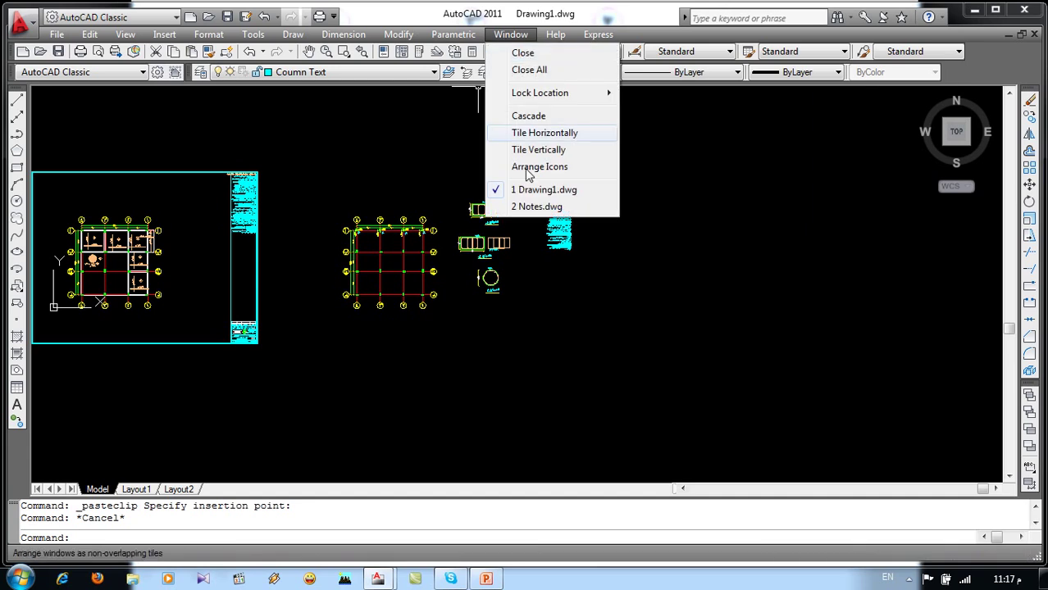
{"action": "left_click", "coordinate": [529, 206]}
{"action": "scroll", "coordinate": [585, 271], "scroll_direction": "down", "scroll_amount": 3}
{"action": "middle_click_drag", "start_coordinate": [585, 271], "coordinate": [548, 239]}
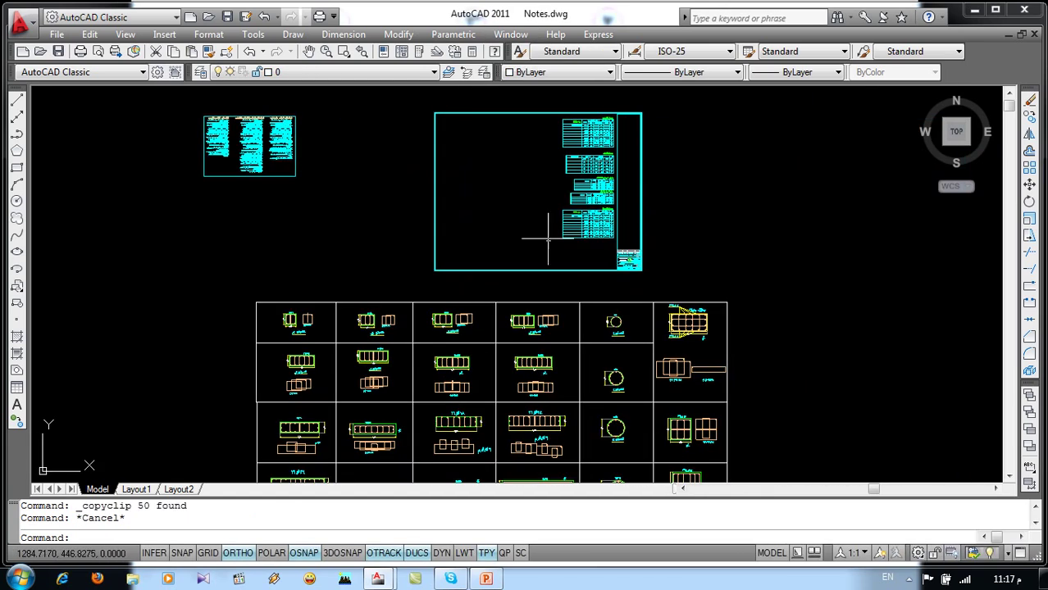
{"action": "left_click", "coordinate": [674, 242]}
{"action": "left_click", "coordinate": [615, 276]}
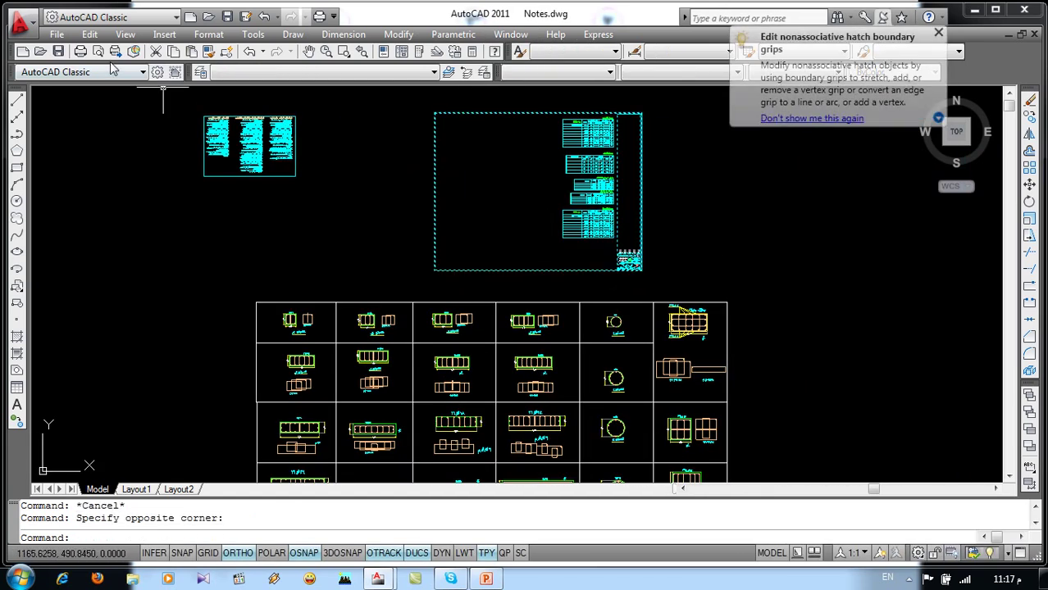
{"action": "left_click", "coordinate": [89, 34]}
{"action": "left_click", "coordinate": [110, 109]}
Start pasting the sheet frame into Drawing1
{"action": "left_click", "coordinate": [510, 34]}
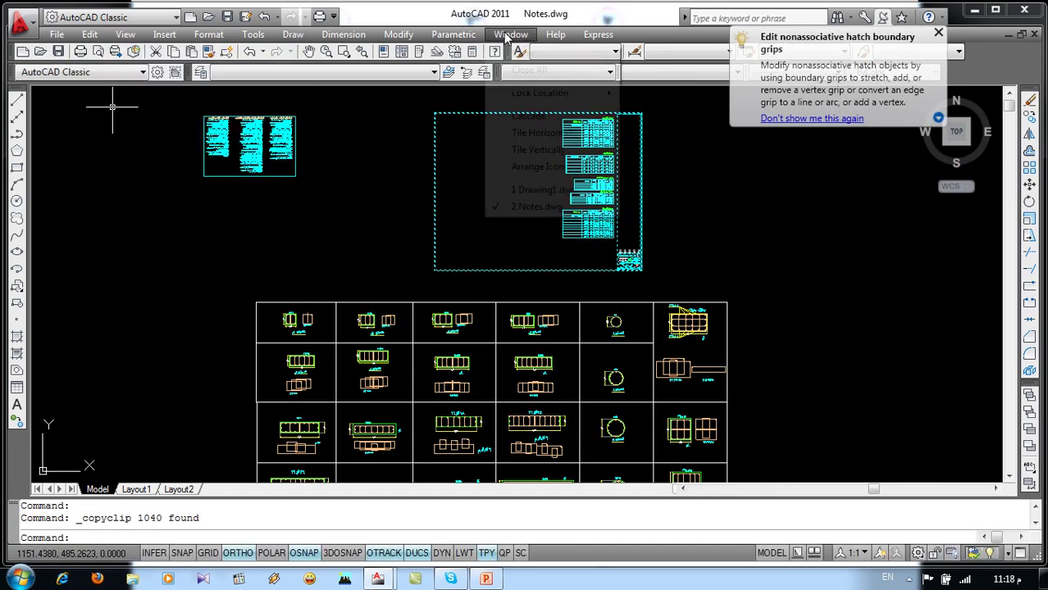
{"action": "left_click", "coordinate": [543, 190]}
{"action": "left_click", "coordinate": [90, 34]}
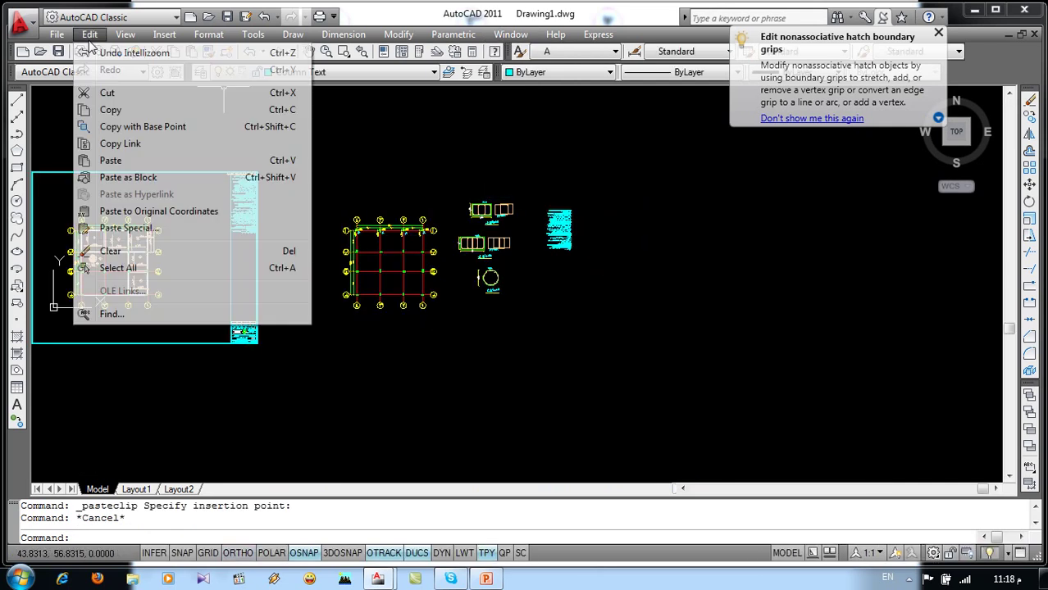
{"action": "left_click", "coordinate": [131, 160]}
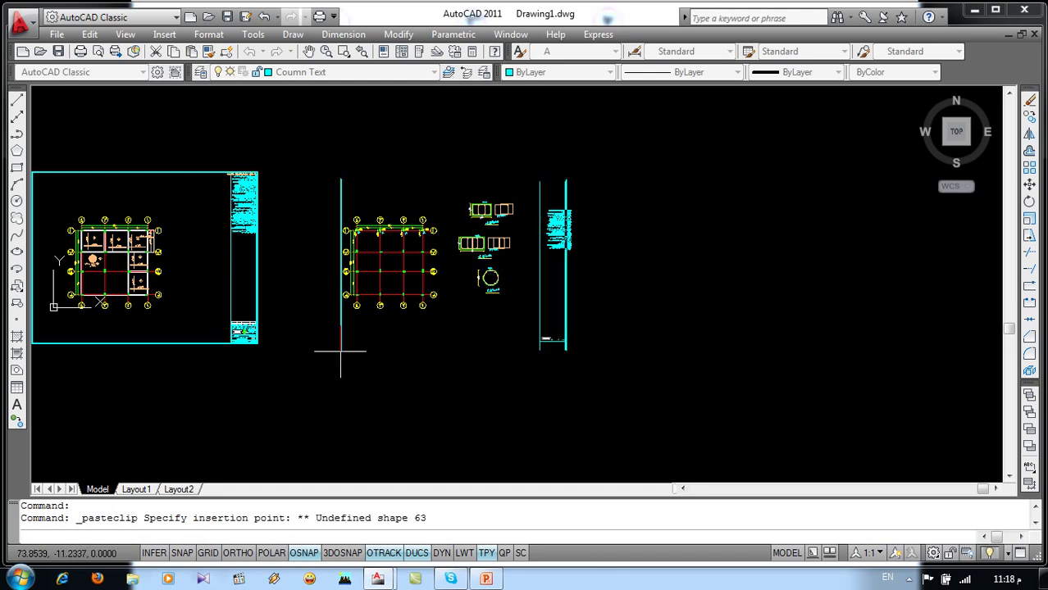
Place the pasted title-block frame around the grid plan and nudge the plan slightly right
{"action": "left_click", "coordinate": [344, 382]}
{"action": "key", "text": "Escape"}
{"action": "type", "text": "m"}
{"action": "key", "text": "Return"}
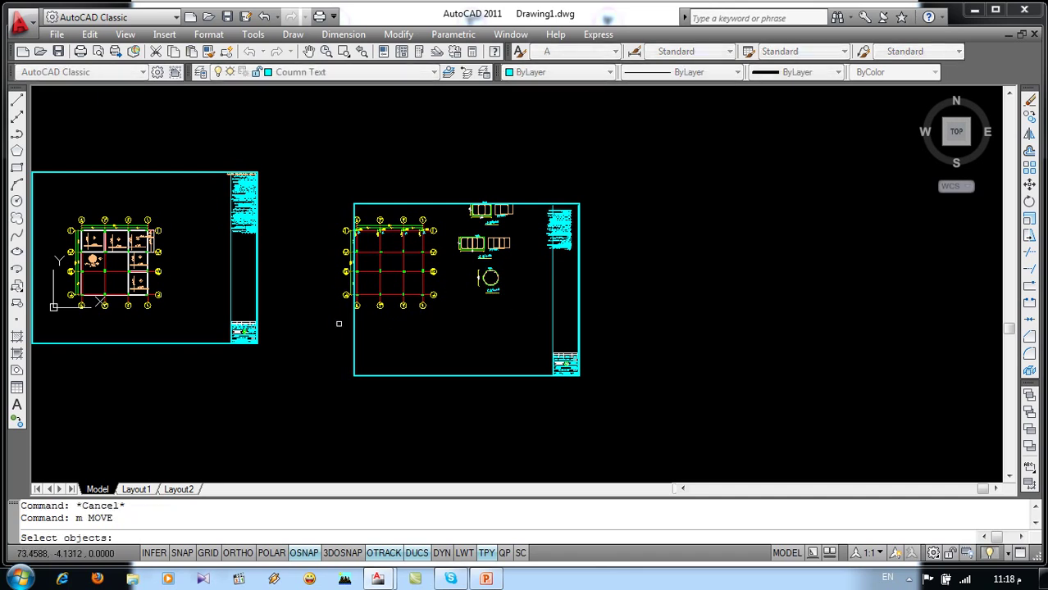
{"action": "left_click", "coordinate": [306, 327]}
{"action": "left_click", "coordinate": [539, 168]}
{"action": "key", "text": "Return"}
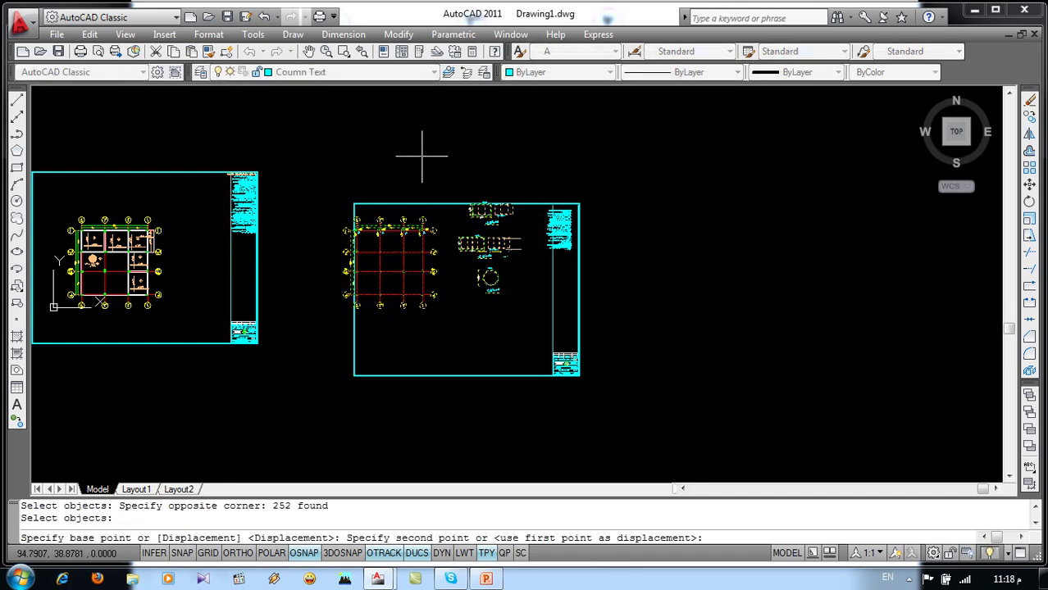
{"action": "left_click", "coordinate": [422, 156]}
Move the plan and section details into the frame with Ortho (F8) on
{"action": "key", "text": "Return"}
{"action": "left_click", "coordinate": [323, 356]}
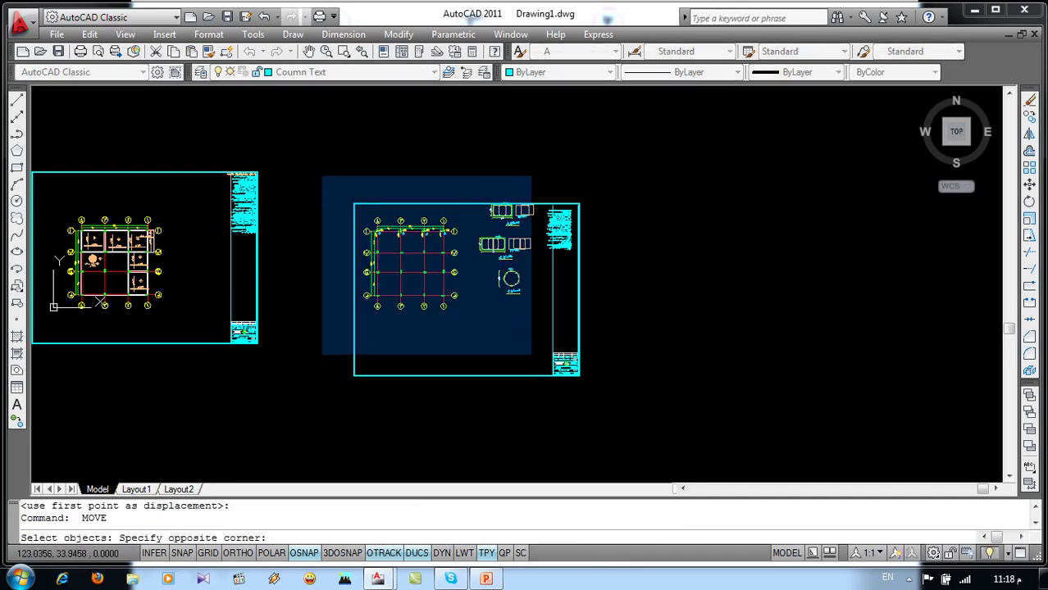
{"action": "left_click", "coordinate": [531, 176]}
{"action": "key", "text": "Return"}
{"action": "left_click", "coordinate": [459, 145]}
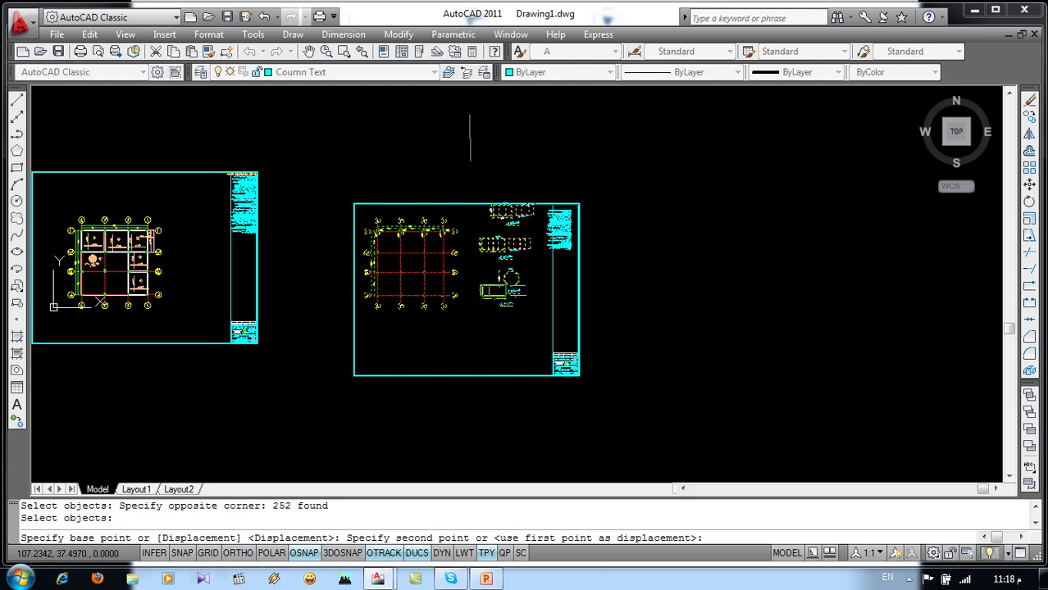
{"action": "key", "text": "F8"}
{"action": "left_click", "coordinate": [475, 153]}
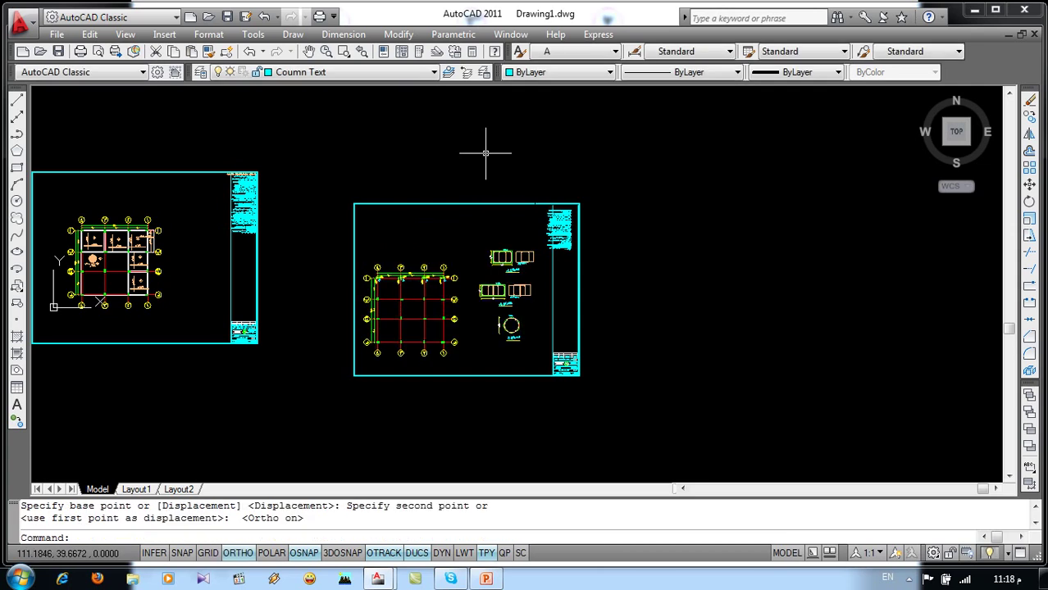
{"action": "scroll", "coordinate": [584, 218], "scroll_direction": "up", "scroll_amount": 3}
Move the pasted column notes into the frame's right-hand side panel
{"action": "key", "text": "Return"}
{"action": "left_click", "coordinate": [464, 340]}
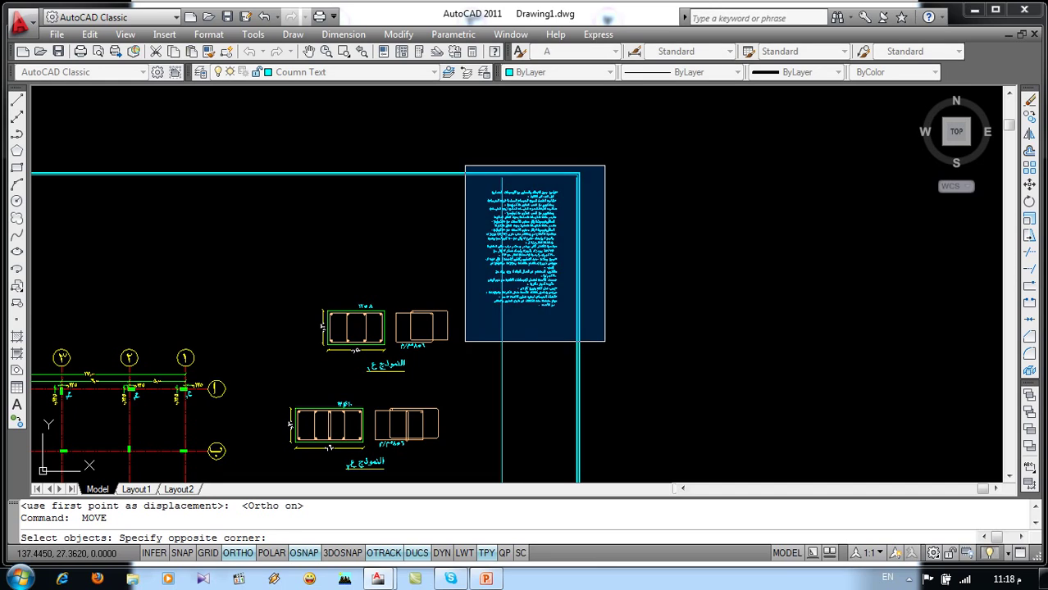
{"action": "left_click", "coordinate": [604, 165]}
{"action": "key", "text": "Return"}
{"action": "scroll", "coordinate": [605, 164], "scroll_direction": "up", "scroll_amount": 3}
{"action": "left_click", "coordinate": [480, 226]}
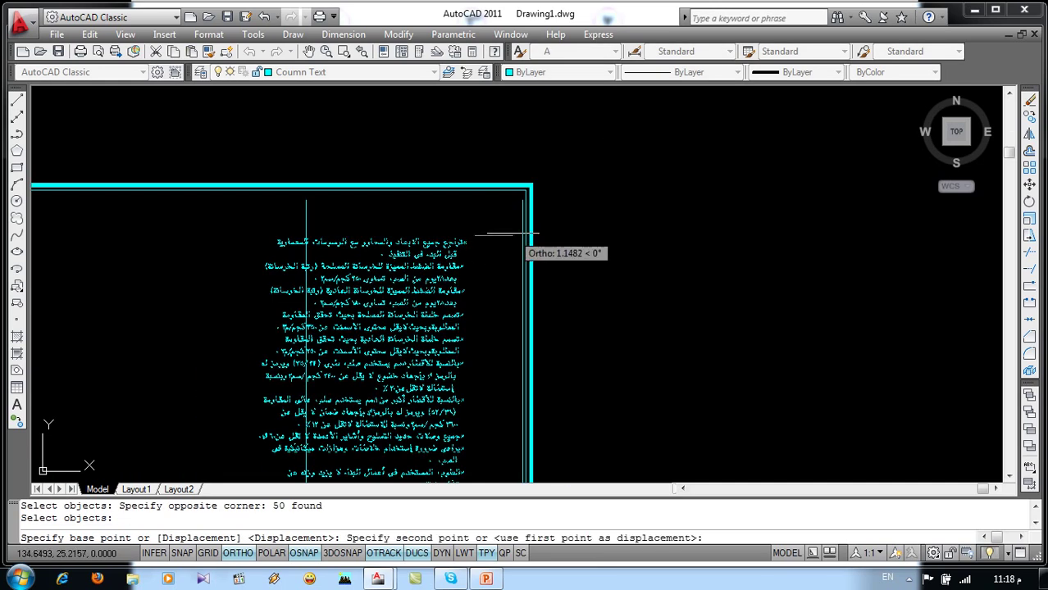
{"action": "left_click", "coordinate": [517, 239]}
{"action": "scroll", "coordinate": [517, 240], "scroll_direction": "down", "scroll_amount": 1}
{"action": "scroll", "coordinate": [474, 174], "scroll_direction": "down", "scroll_amount": 3}
{"action": "scroll", "coordinate": [474, 174], "scroll_direction": "down", "scroll_amount": 4}
Move the plan and details higher inside the right frame
{"action": "middle_click_drag", "start_coordinate": [475, 164], "coordinate": [587, 168]}
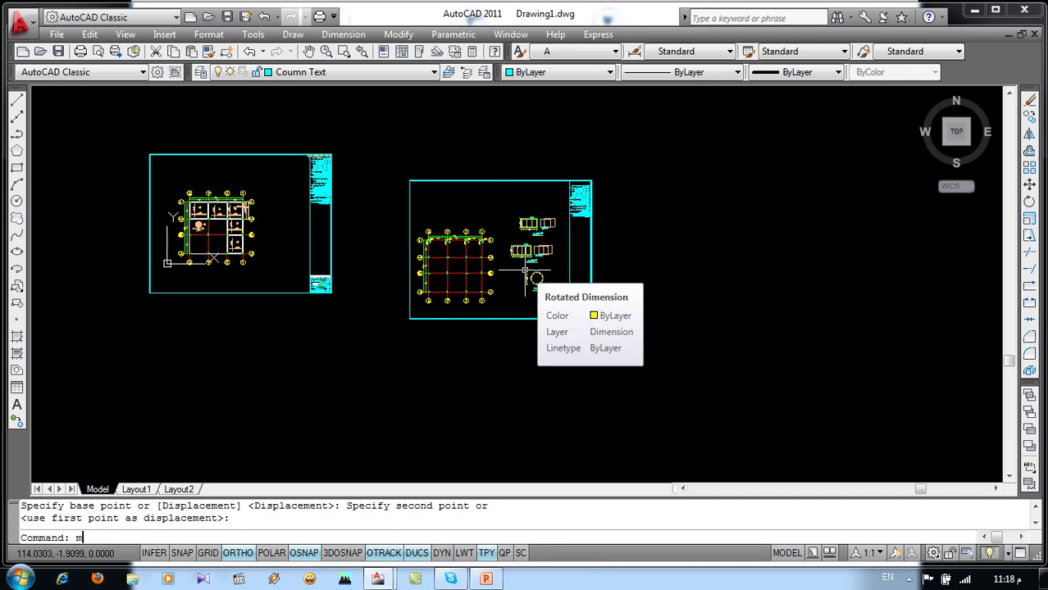
{"action": "key", "text": "Return"}
{"action": "left_click", "coordinate": [566, 210]}
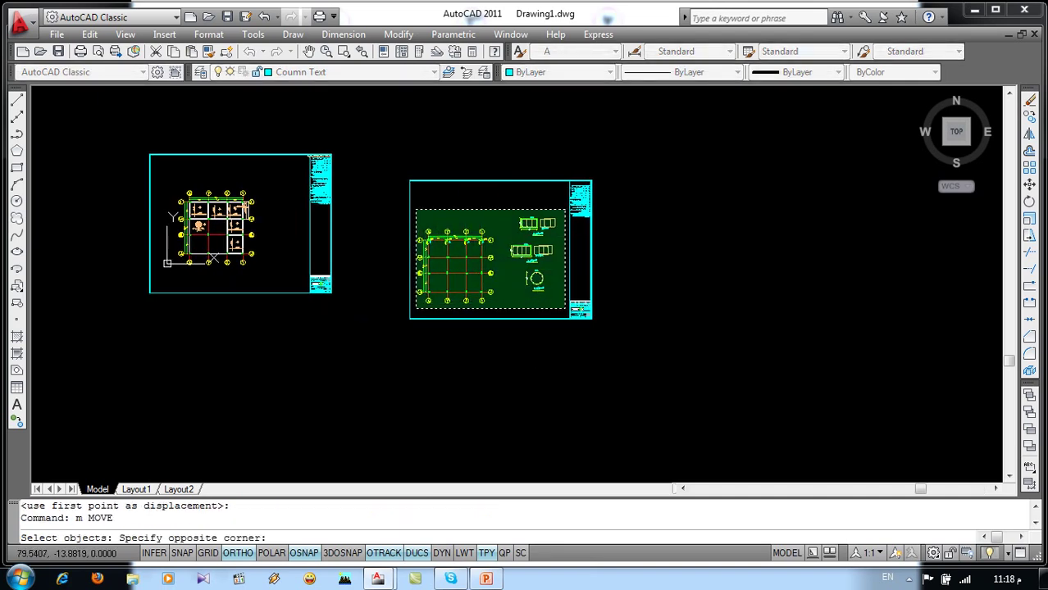
{"action": "left_click", "coordinate": [416, 309]}
{"action": "key", "text": "Return"}
{"action": "left_click", "coordinate": [383, 320]}
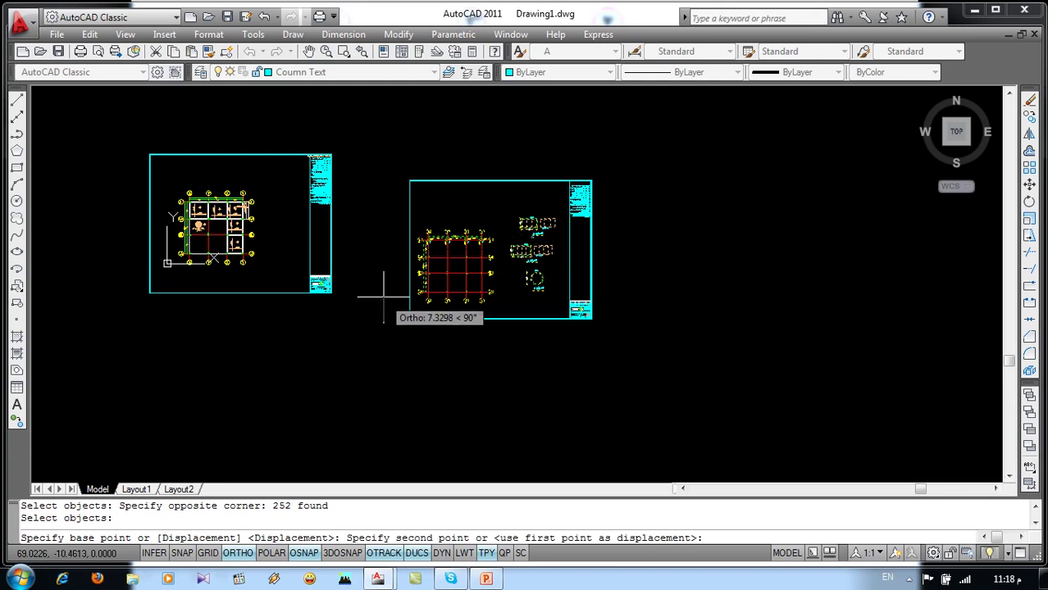
{"action": "left_click", "coordinate": [383, 295]}
In Notes.dwg, select the column schedule table and copy it to the clipboard
{"action": "left_click", "coordinate": [510, 33]}
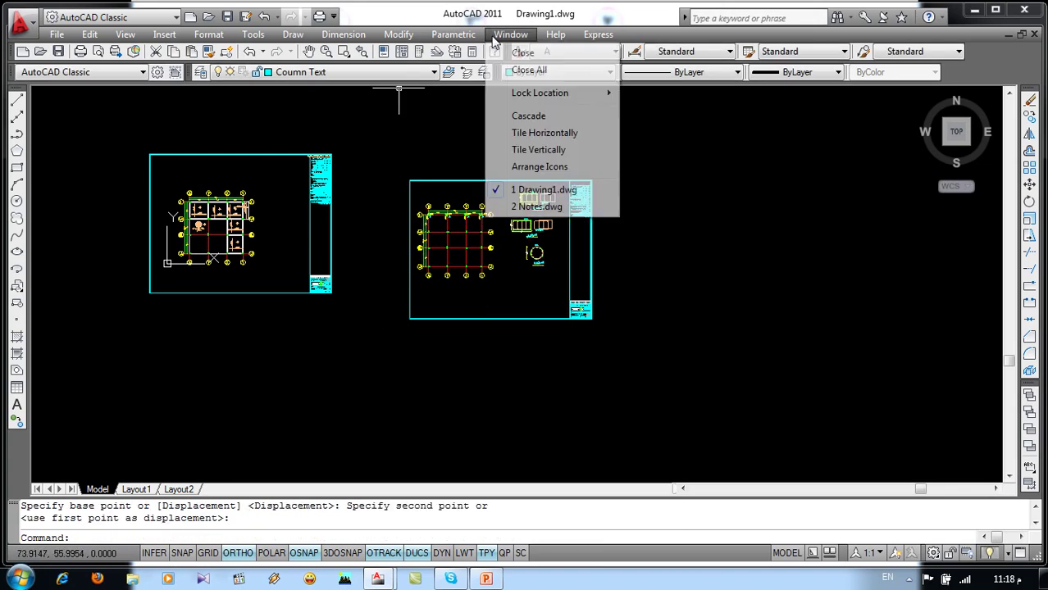
{"action": "left_click", "coordinate": [534, 206]}
{"action": "key", "text": "Escape"}
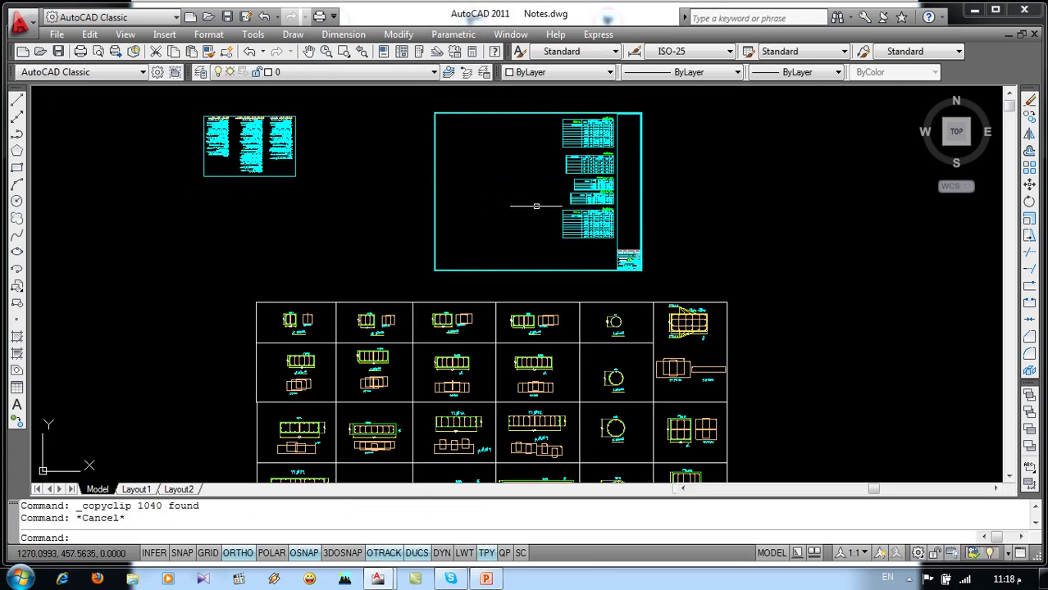
{"action": "key", "text": "Escape"}
{"action": "scroll", "coordinate": [533, 207], "scroll_direction": "up", "scroll_amount": 4}
{"action": "scroll", "coordinate": [577, 235], "scroll_direction": "up", "scroll_amount": 2}
{"action": "left_click", "coordinate": [643, 184]}
{"action": "left_click", "coordinate": [394, 343]}
{"action": "left_click", "coordinate": [92, 35]}
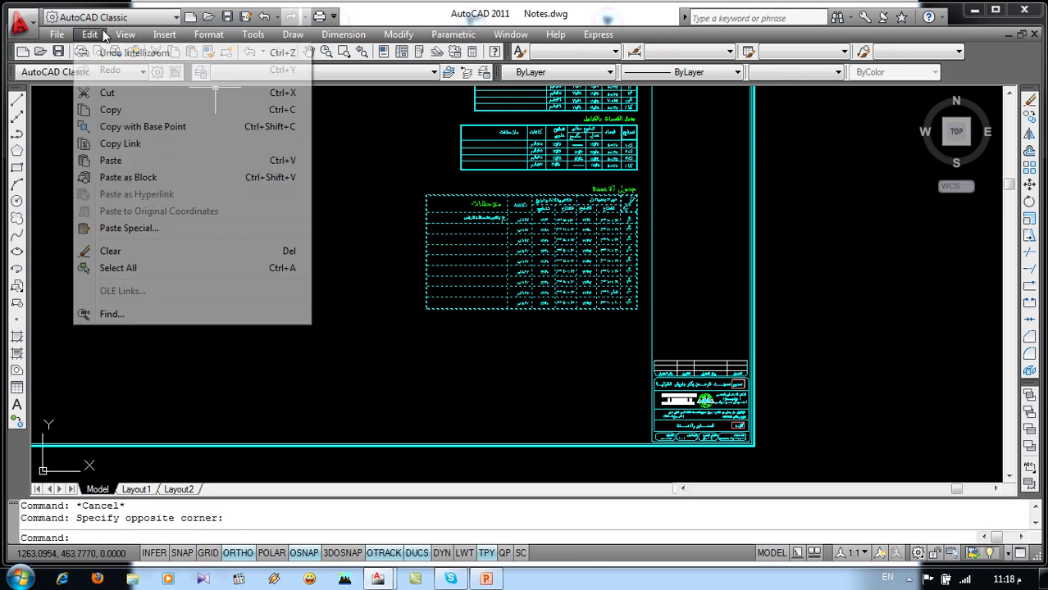
{"action": "left_click", "coordinate": [102, 108]}
Paste the table into Drawing1 left of the title block, then begin selecting rows 7–9
{"action": "left_click", "coordinate": [511, 34]}
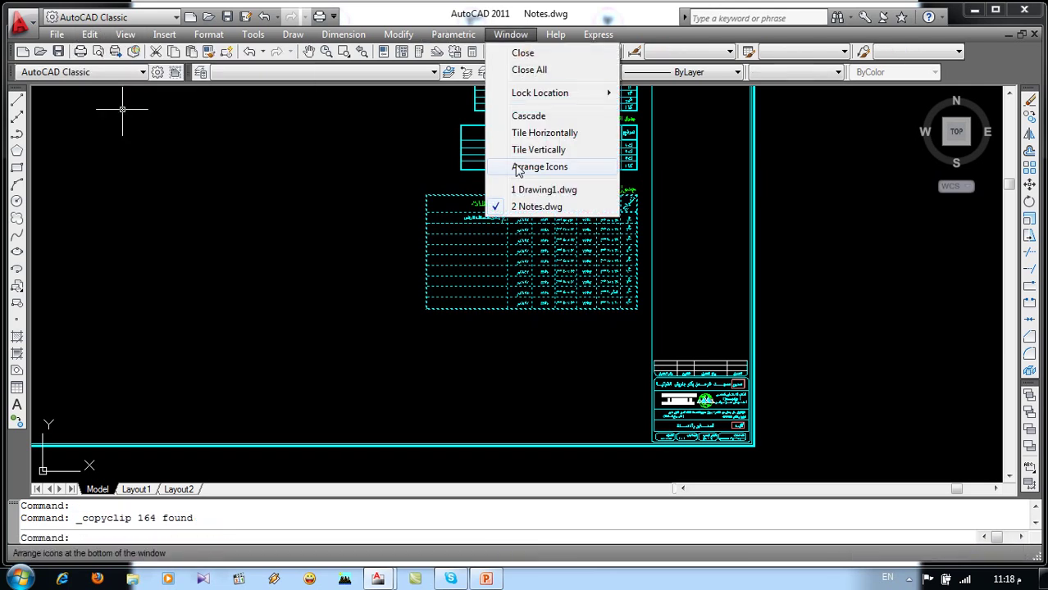
{"action": "left_click", "coordinate": [524, 187]}
{"action": "left_click", "coordinate": [100, 34]}
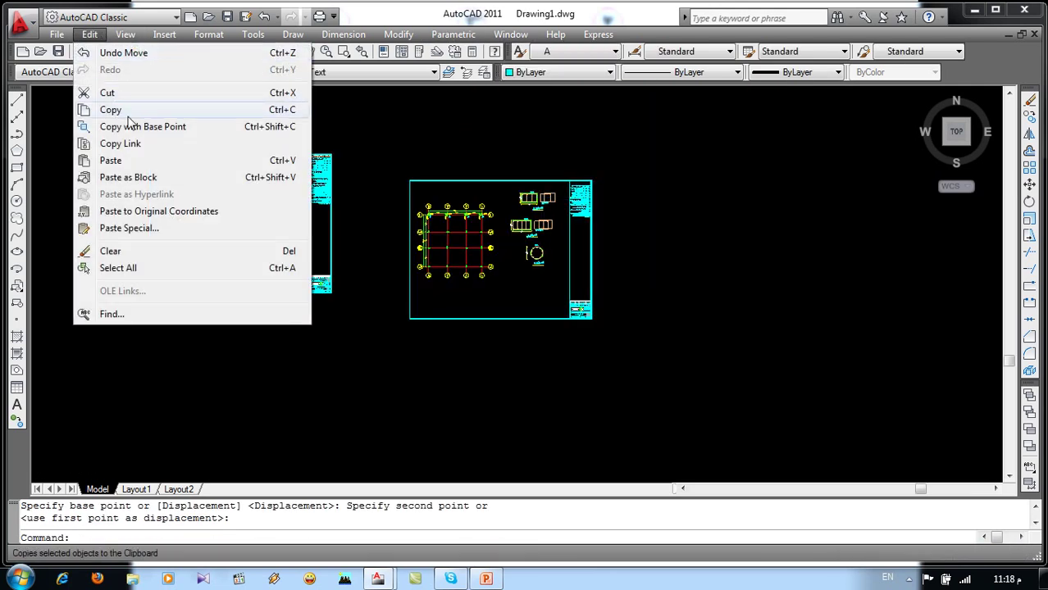
{"action": "left_click", "coordinate": [269, 161]}
{"action": "scroll", "coordinate": [525, 314], "scroll_direction": "up", "scroll_amount": 5}
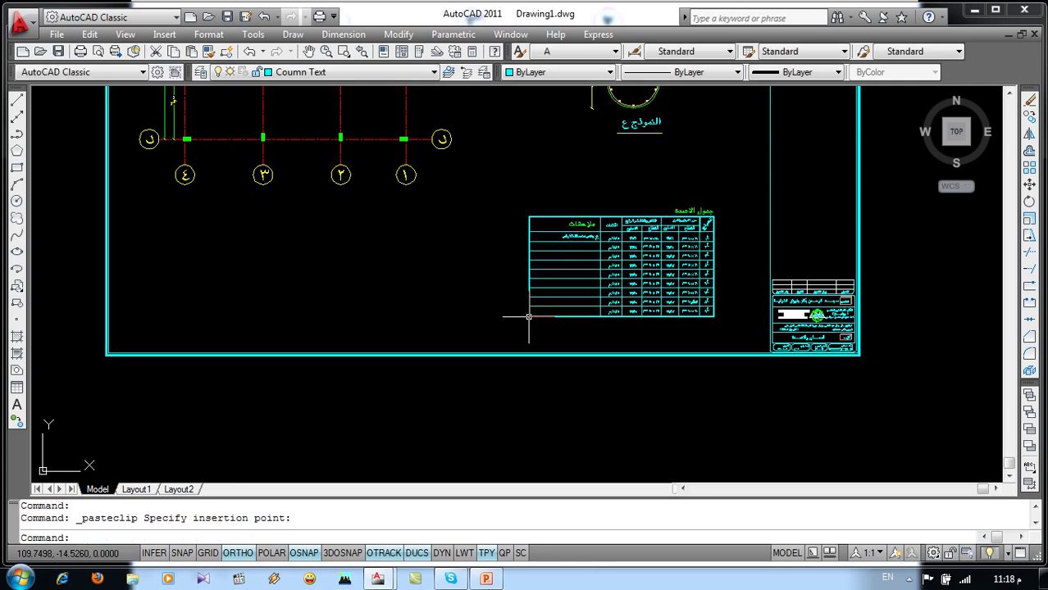
{"action": "key", "text": "Escape"}
{"action": "scroll", "coordinate": [708, 297], "scroll_direction": "up", "scroll_amount": 2}
{"action": "scroll", "coordinate": [710, 302], "scroll_direction": "up", "scroll_amount": 1}
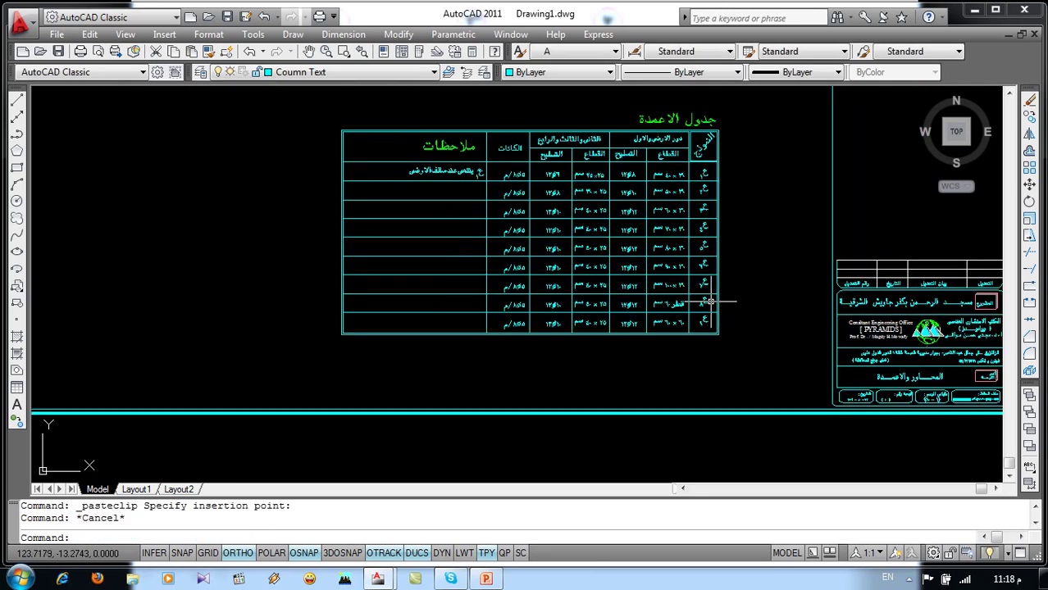
{"action": "middle_click_drag", "start_coordinate": [710, 302], "coordinate": [713, 327]}
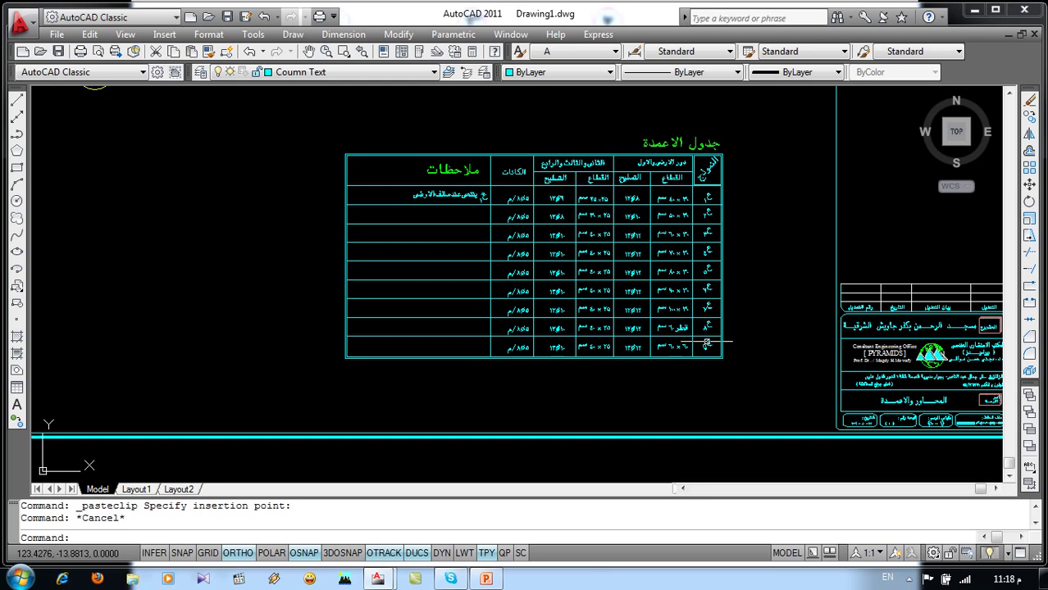
{"action": "scroll", "coordinate": [707, 303], "scroll_direction": "up", "scroll_amount": 1}
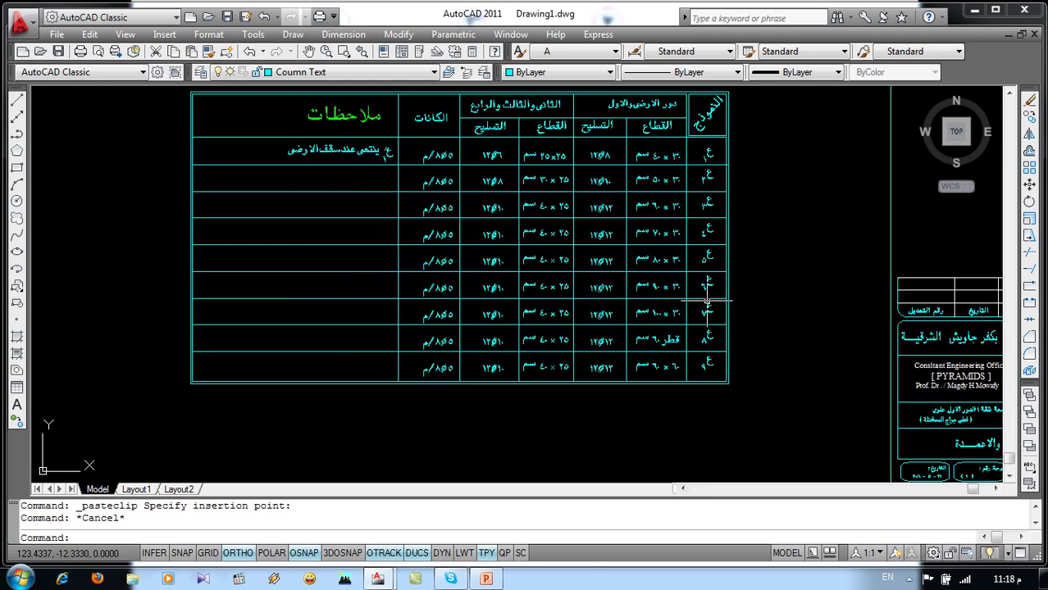
{"action": "left_click", "coordinate": [308, 421]}
Delete the text in rows 7–9 and trim the vertical lines out of row 7
{"action": "left_click", "coordinate": [771, 300]}
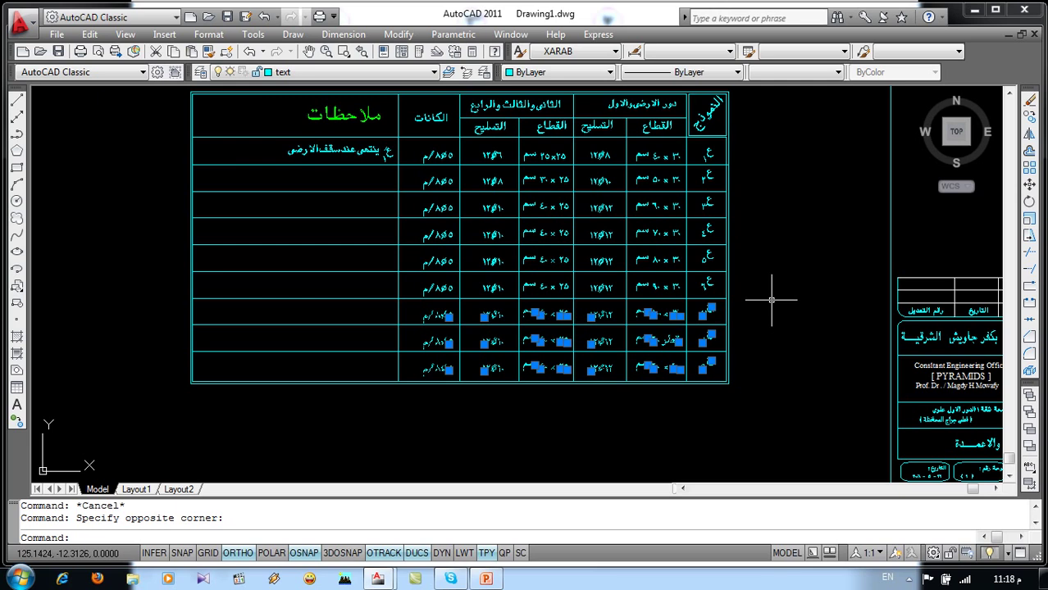
{"action": "key", "text": "Delete"}
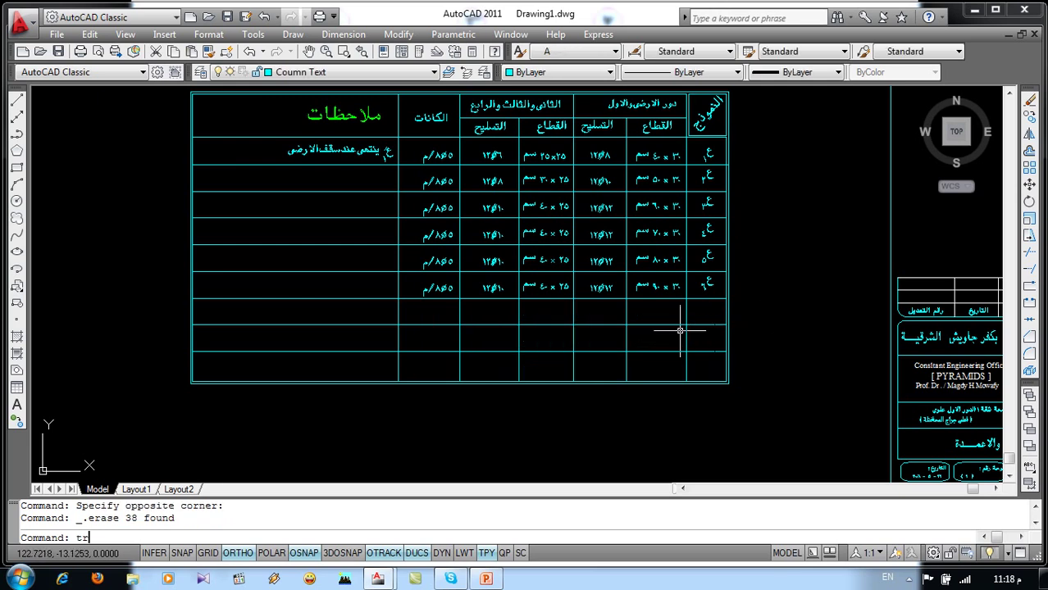
{"action": "key", "text": "Return"}
{"action": "key", "text": "Return"}
{"action": "left_click", "coordinate": [714, 308]}
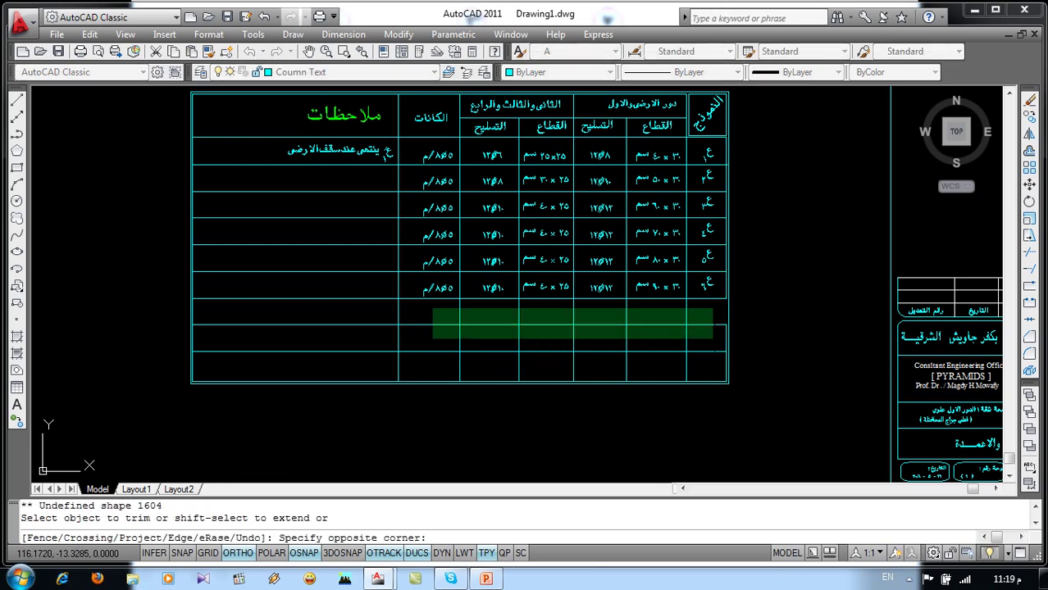
{"action": "left_click", "coordinate": [241, 320]}
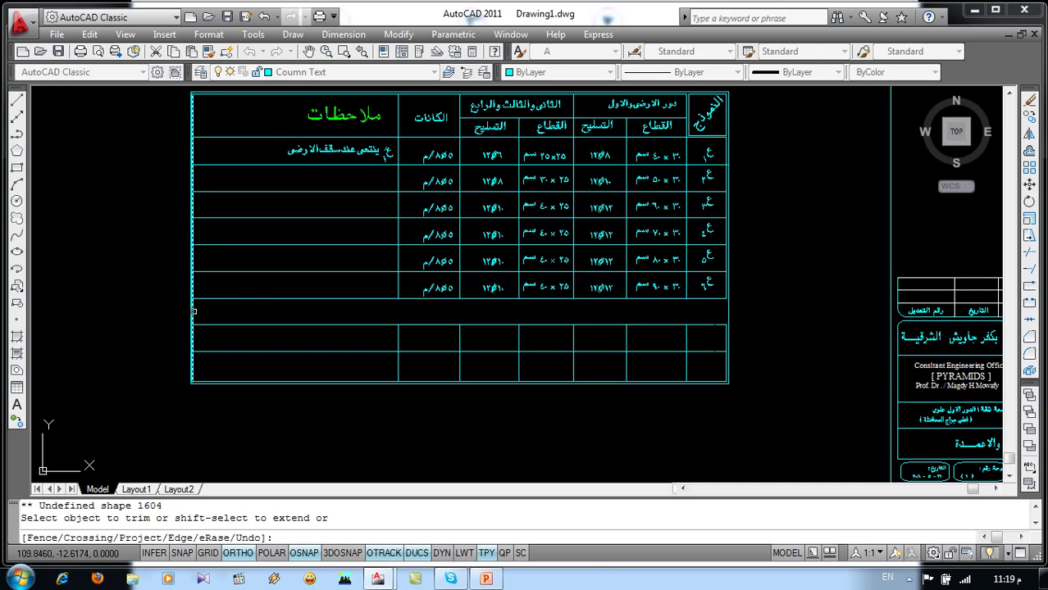
{"action": "key", "text": "Return"}
Try a 0.1 offset of the row line, then delete the unwanted copy
{"action": "scroll", "coordinate": [194, 312], "scroll_direction": "up", "scroll_amount": 3}
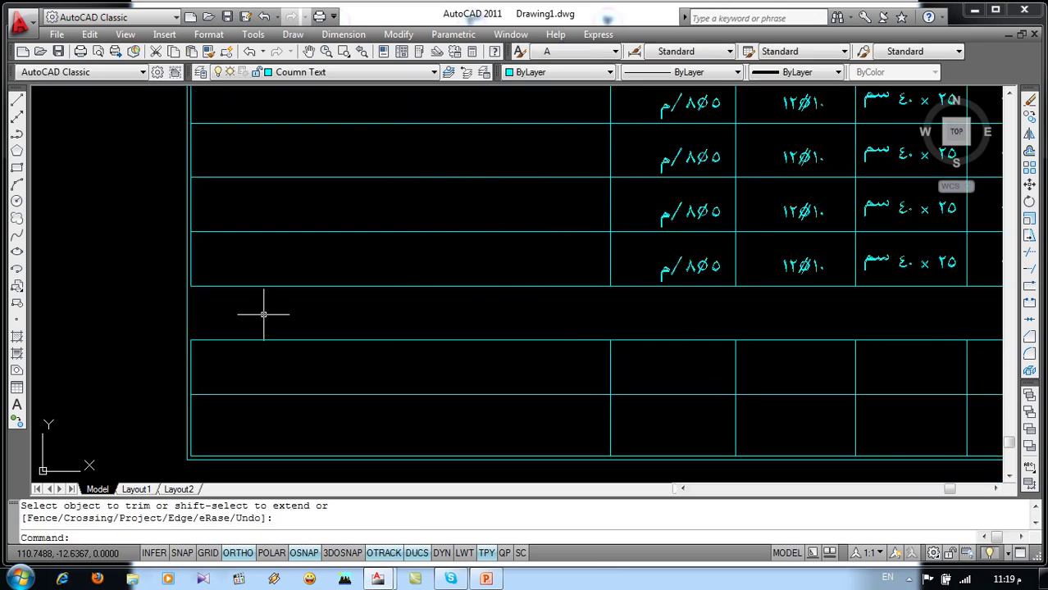
{"action": "type", "text": "o"}
{"action": "key", "text": "Return"}
{"action": "type", "text": "."}
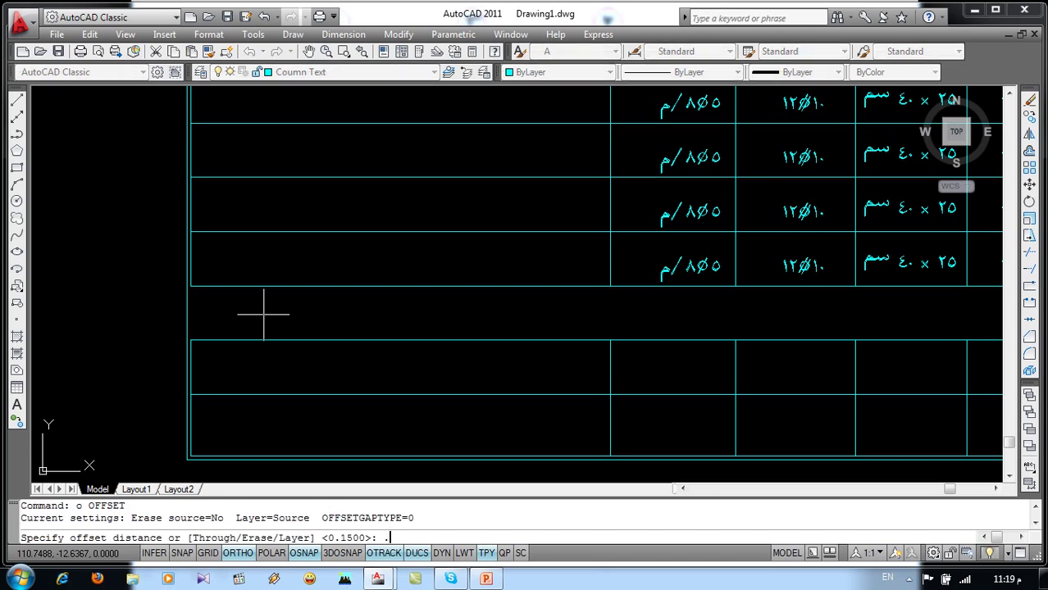
{"action": "key", "text": "Return"}
{"action": "left_click", "coordinate": [307, 286]}
{"action": "left_click", "coordinate": [298, 313]}
{"action": "key", "text": "Escape"}
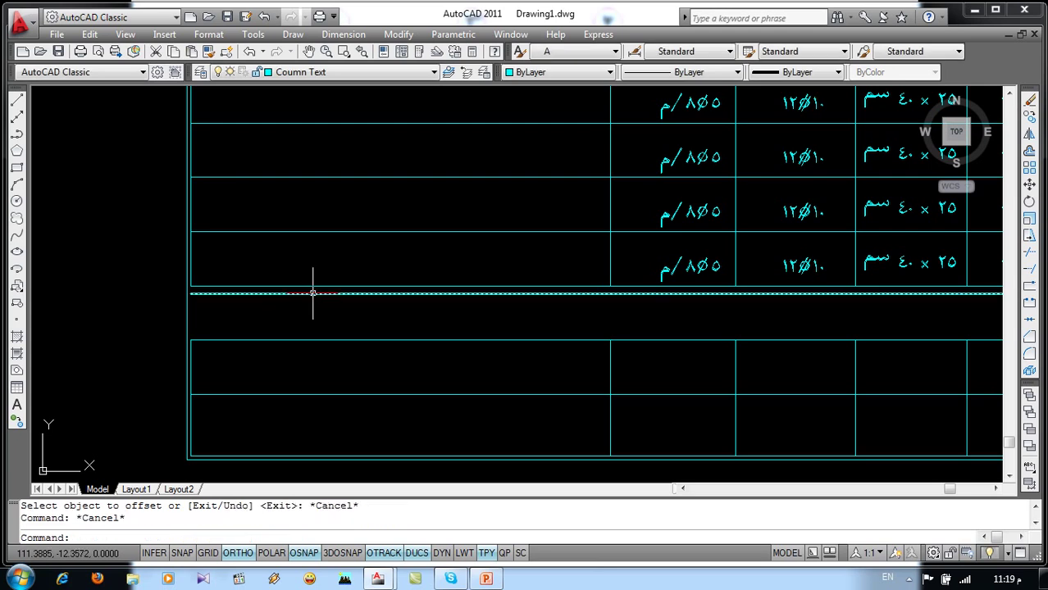
{"action": "left_click", "coordinate": [308, 292]}
{"action": "key", "text": "Delete"}
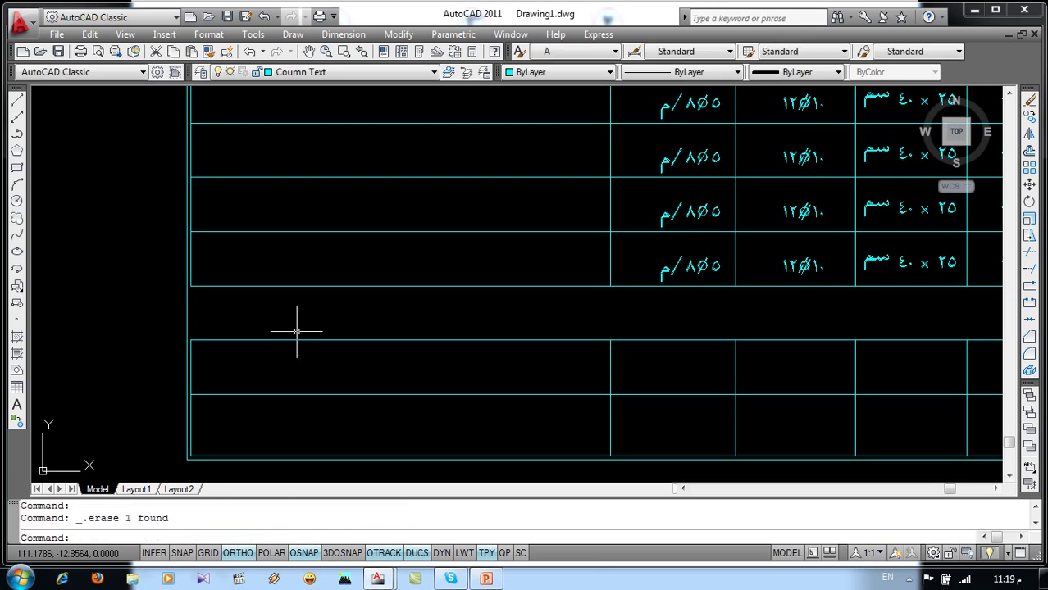
{"action": "type", "text": "o"}
Offset the line under the sixth row downward by 0.05
{"action": "key", "text": "Return"}
{"action": "type", "text": ".0"}
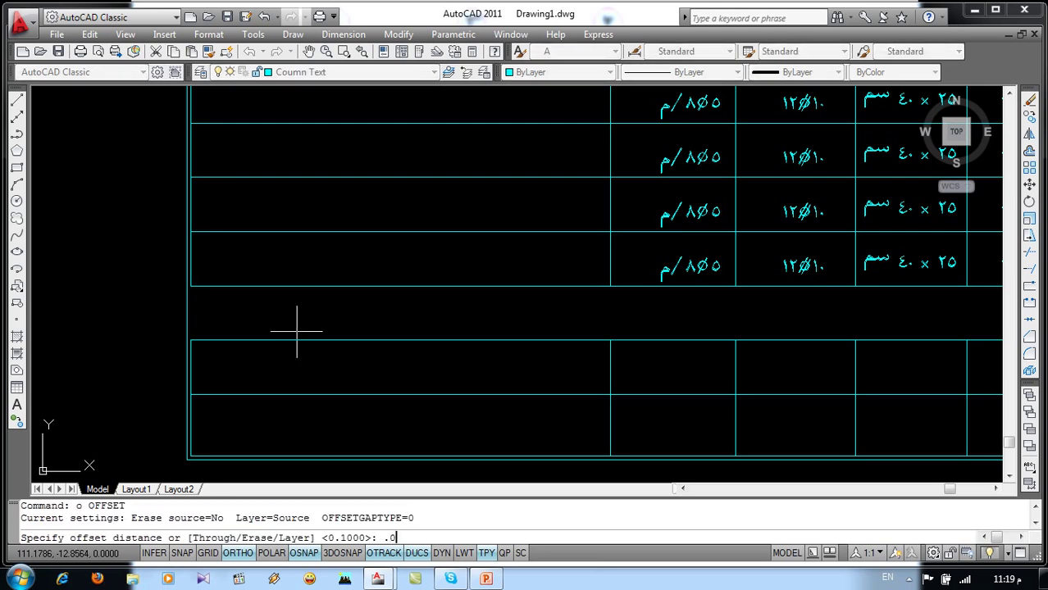
{"action": "key", "text": "Return"}
{"action": "left_click", "coordinate": [327, 286]}
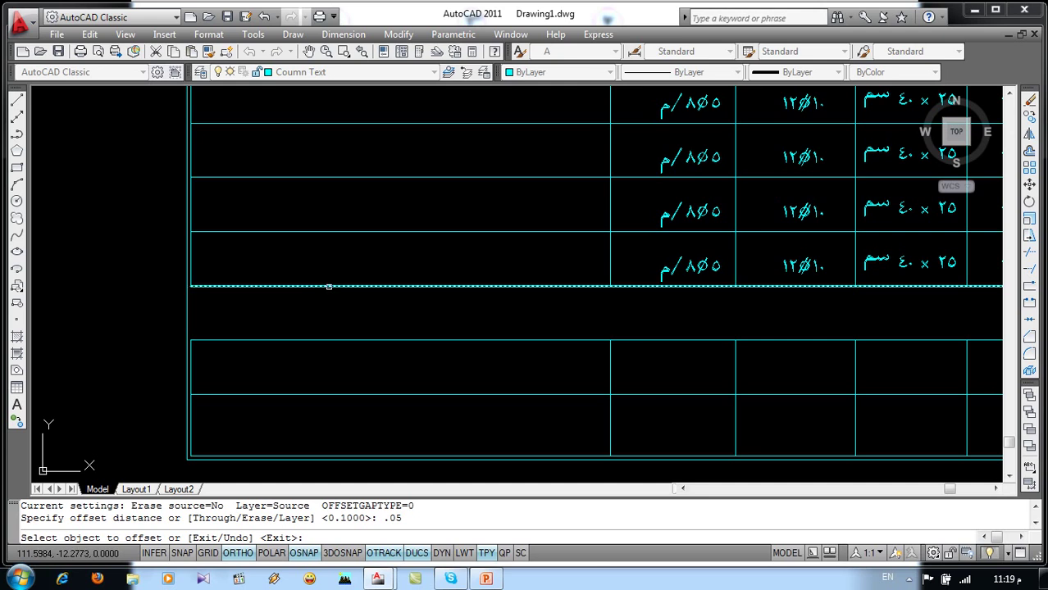
{"action": "left_click", "coordinate": [321, 313]}
{"action": "key", "text": "Return"}
Chamfer both ends of the new bottom line to the table sides
{"action": "type", "text": "cha"}
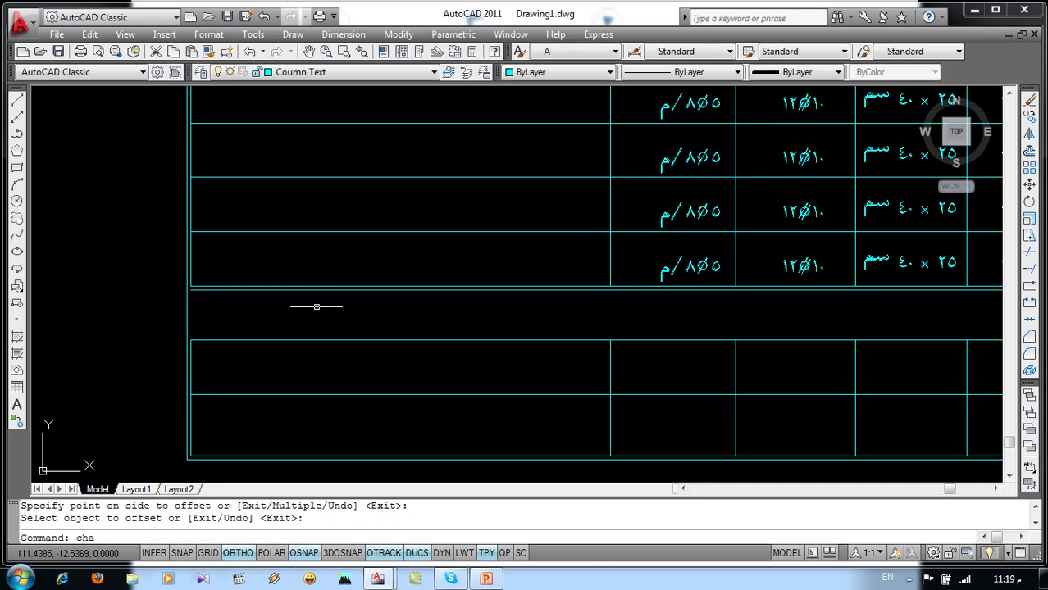
{"action": "key", "text": "Return"}
{"action": "left_click", "coordinate": [295, 289]}
{"action": "left_click", "coordinate": [189, 277]}
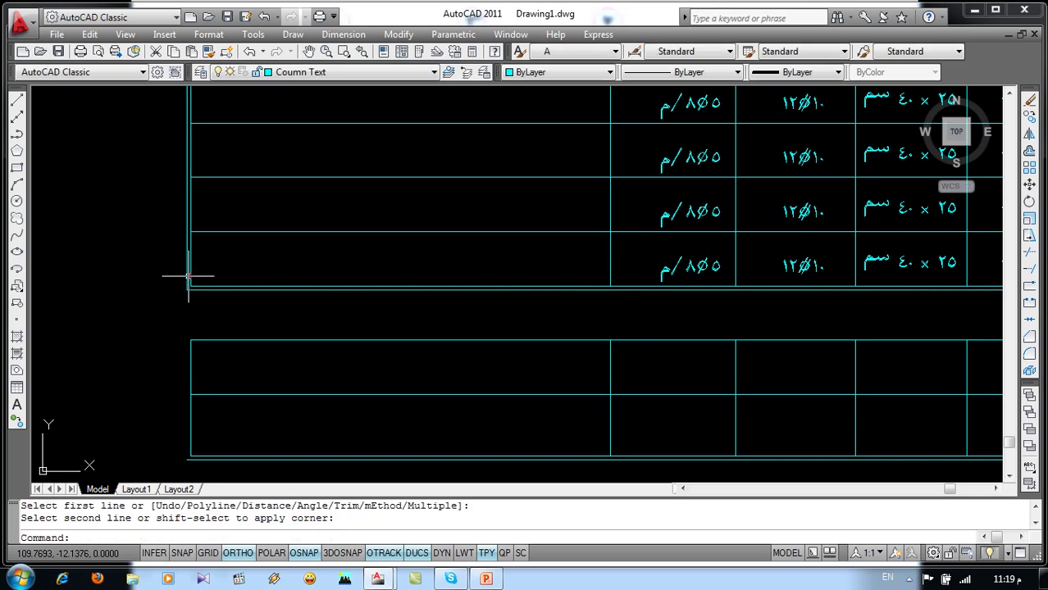
{"action": "scroll", "coordinate": [295, 288], "scroll_direction": "down", "scroll_amount": 5}
{"action": "scroll", "coordinate": [546, 297], "scroll_direction": "up", "scroll_amount": 5}
{"action": "key", "text": "Return"}
{"action": "left_click", "coordinate": [416, 300]}
{"action": "left_click", "coordinate": [421, 312]}
Crossing-select the leftover lower rows below the closed border
{"action": "scroll", "coordinate": [551, 292], "scroll_direction": "down", "scroll_amount": 4}
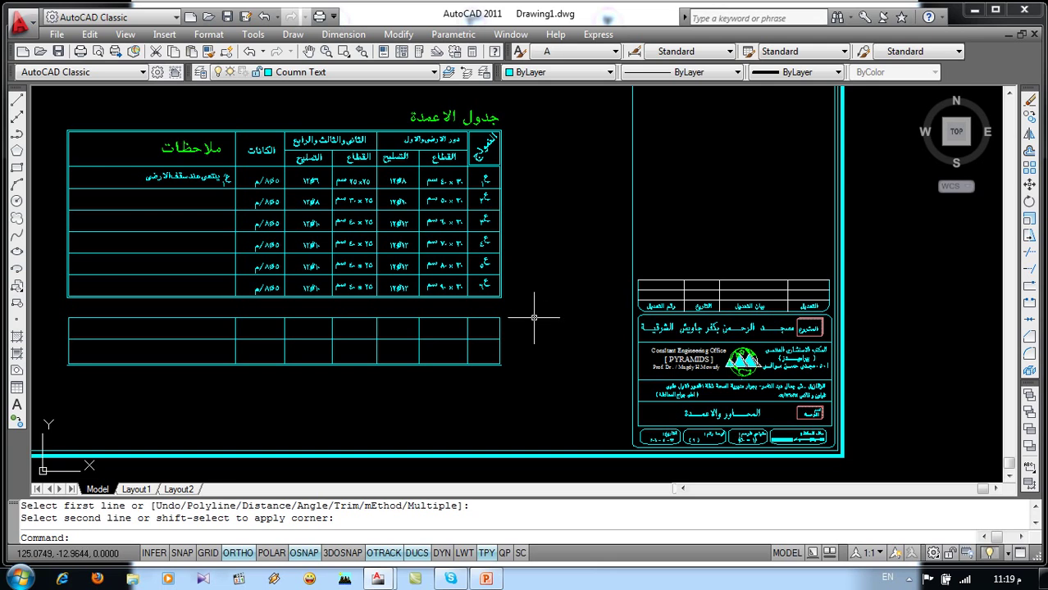
{"action": "left_click", "coordinate": [534, 317]}
{"action": "left_click", "coordinate": [41, 410]}
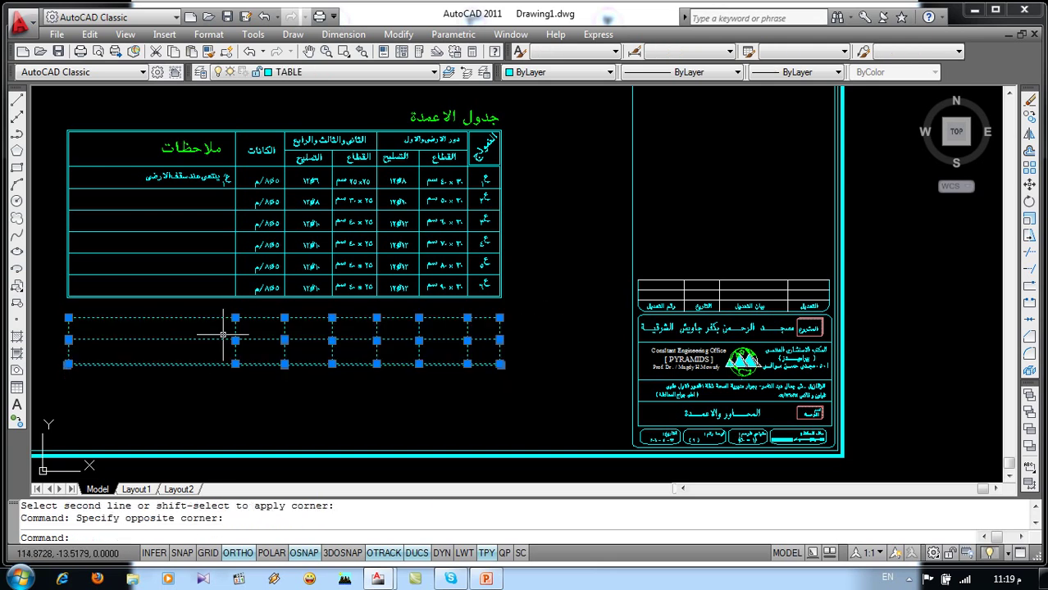
Delete the selected leftover rows and bring the column table into view
{"action": "key", "text": "Delete"}
{"action": "scroll", "coordinate": [339, 351], "scroll_direction": "down", "scroll_amount": 3}
{"action": "middle_click_drag", "start_coordinate": [359, 339], "coordinate": [673, 400]}
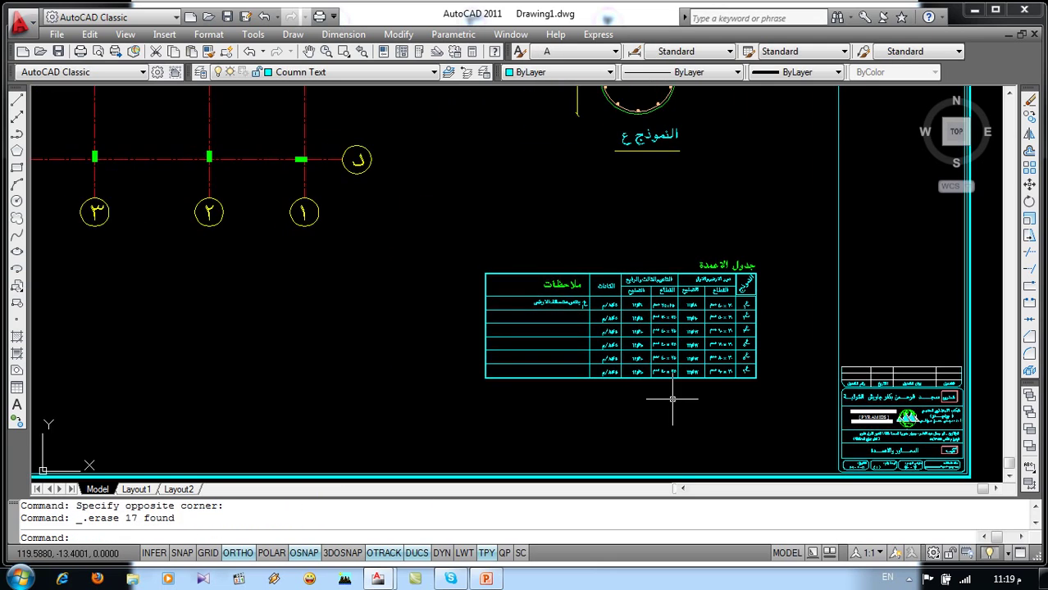
{"action": "scroll", "coordinate": [663, 311], "scroll_direction": "up", "scroll_amount": 2}
{"action": "scroll", "coordinate": [663, 312], "scroll_direction": "up", "scroll_amount": 2}
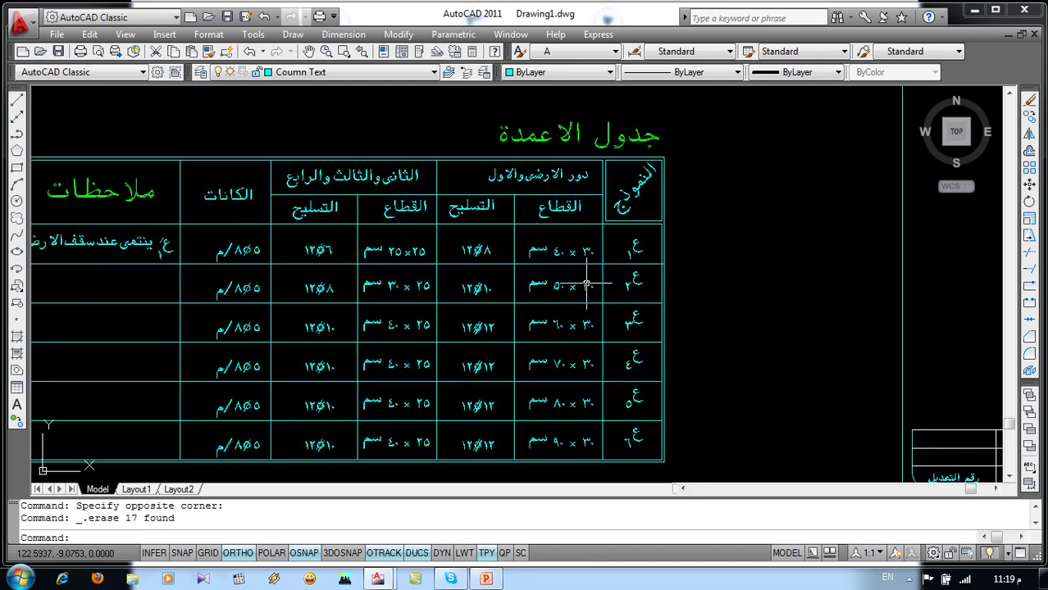
{"action": "scroll", "coordinate": [587, 285], "scroll_direction": "up", "scroll_amount": 1}
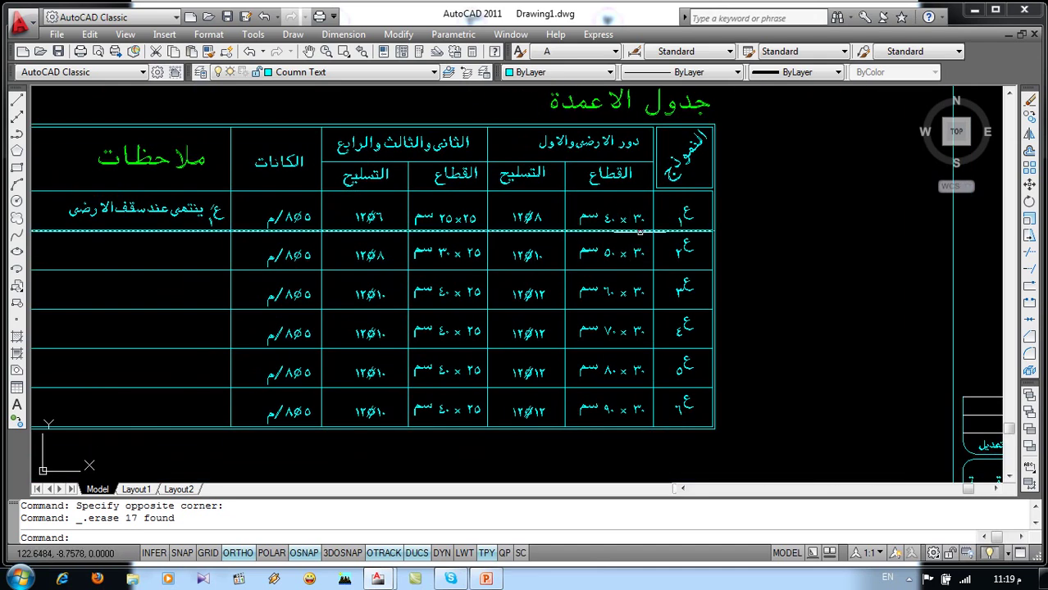
{"action": "scroll", "coordinate": [639, 233], "scroll_direction": "up", "scroll_amount": 1}
Change the first row's 30 section value to 25, then zoom out
{"action": "double_click", "coordinate": [638, 212]}
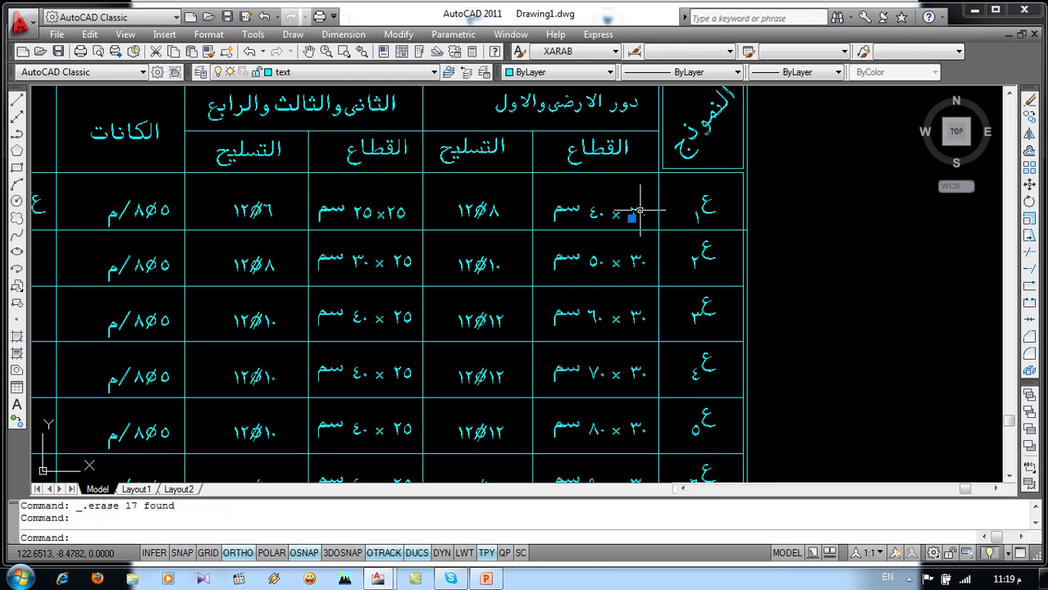
{"action": "type", "text": "5"}
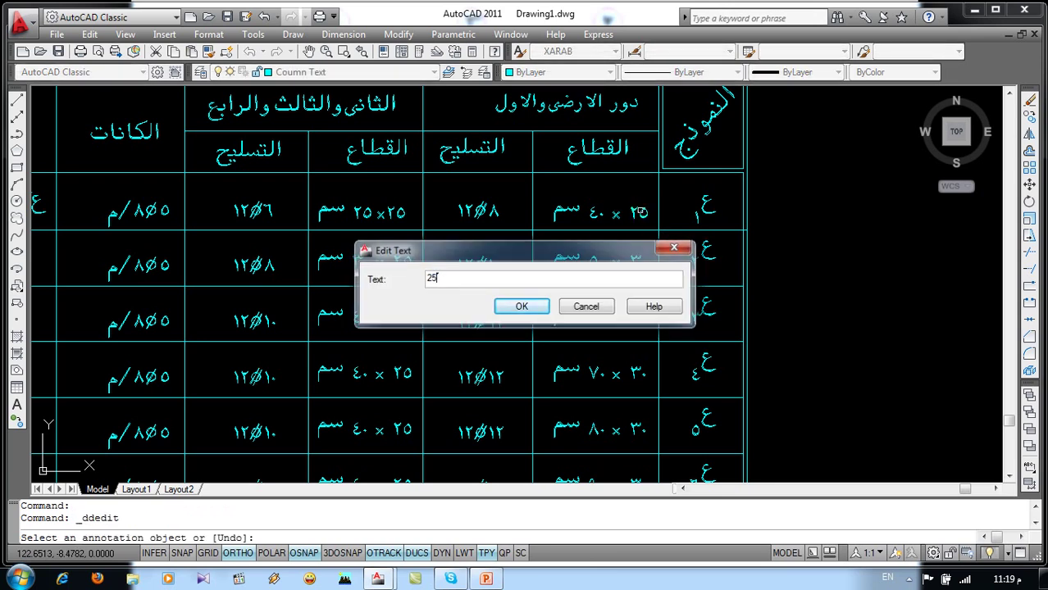
{"action": "key", "text": "Return"}
{"action": "key", "text": "Escape"}
{"action": "scroll", "coordinate": [631, 215], "scroll_direction": "down", "scroll_amount": 2}
{"action": "scroll", "coordinate": [634, 215], "scroll_direction": "down", "scroll_amount": 1}
{"action": "scroll", "coordinate": [634, 214], "scroll_direction": "down", "scroll_amount": 1}
{"action": "scroll", "coordinate": [648, 279], "scroll_direction": "down", "scroll_amount": 2}
{"action": "scroll", "coordinate": [590, 291], "scroll_direction": "down", "scroll_amount": 1}
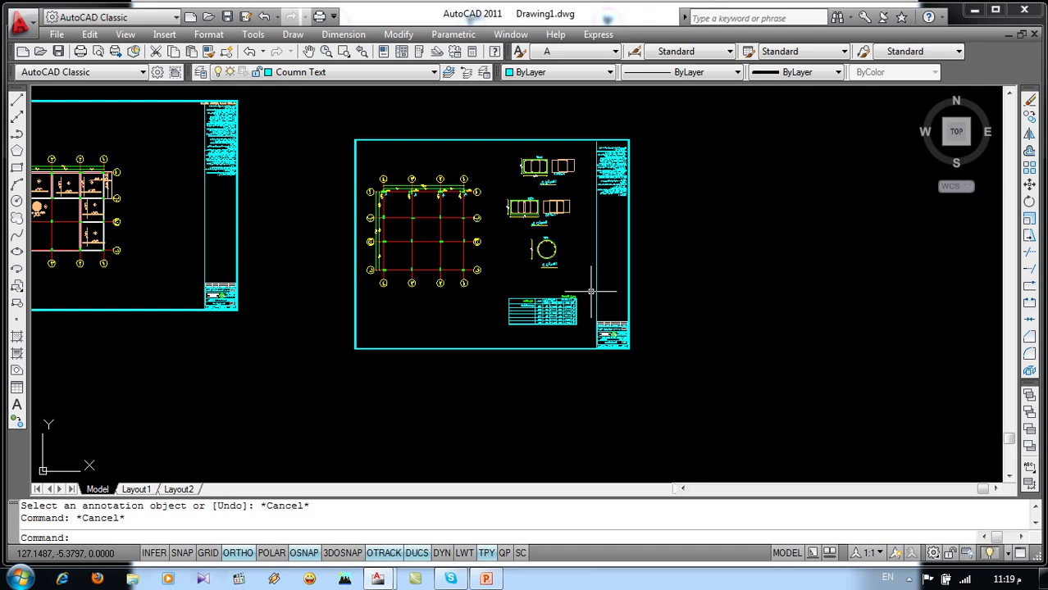
Copy the whole column grid plan into open space to the right of the sheet
{"action": "scroll", "coordinate": [491, 271], "scroll_direction": "up", "scroll_amount": 2}
{"action": "middle_click_drag", "start_coordinate": [492, 238], "coordinate": [458, 293]}
{"action": "type", "text": "co"}
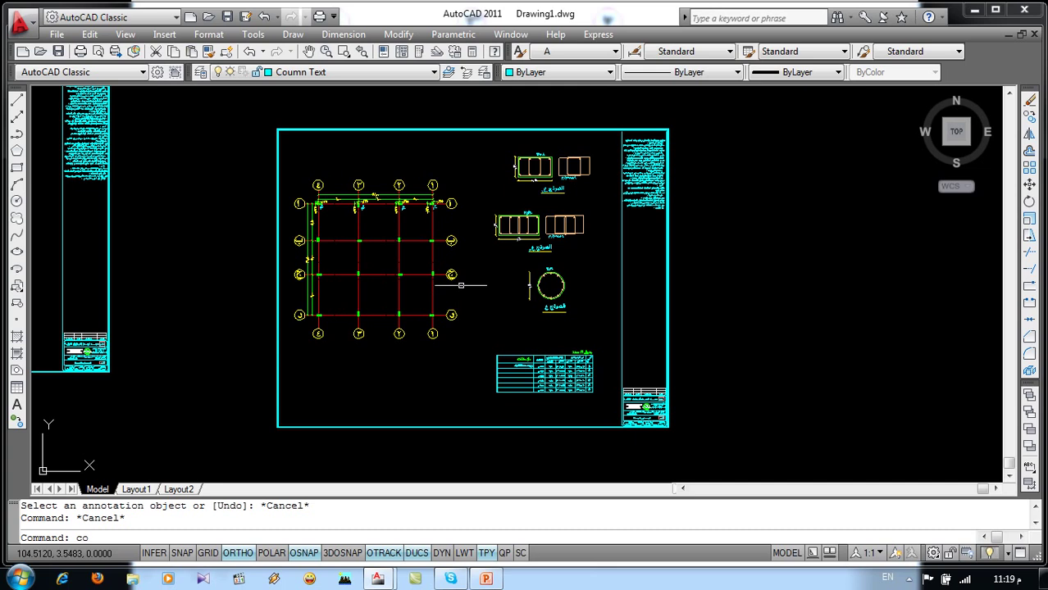
{"action": "key", "text": "Return"}
{"action": "left_click", "coordinate": [475, 171]}
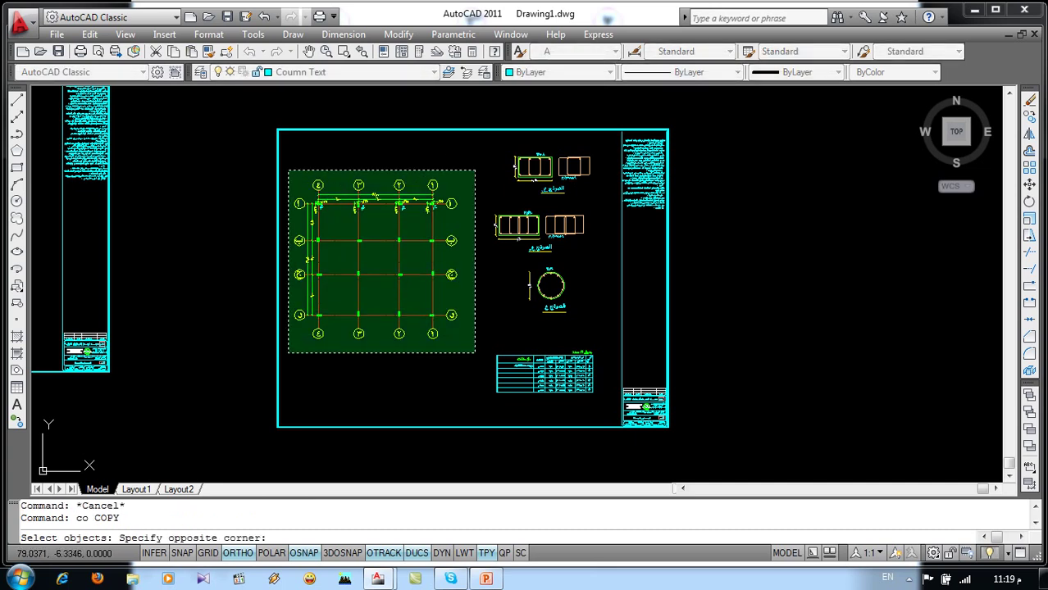
{"action": "left_click", "coordinate": [288, 352]}
{"action": "key", "text": "Return"}
{"action": "left_click", "coordinate": [297, 351]}
{"action": "middle_click_drag", "start_coordinate": [702, 360], "coordinate": [494, 335]}
{"action": "left_click", "coordinate": [668, 326]}
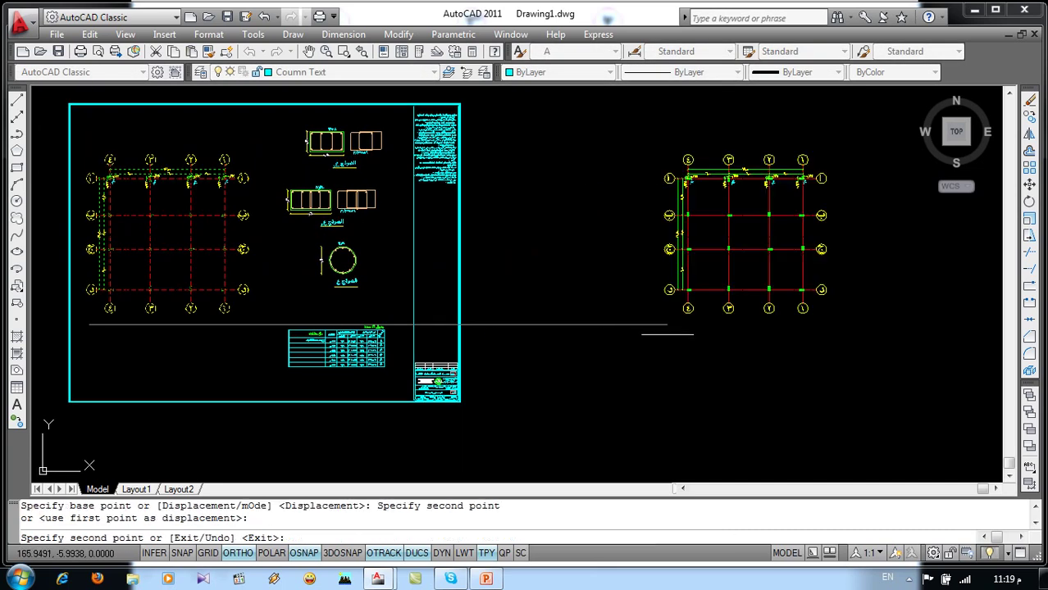
{"action": "key", "text": "Return"}
Erase the ١٢٥ offset texts and ع footing labels at columns ١ and ٢ of the copy's top row
{"action": "scroll", "coordinate": [817, 180], "scroll_direction": "up", "scroll_amount": 8}
{"action": "left_click", "coordinate": [771, 234]}
{"action": "left_click", "coordinate": [738, 264]}
{"action": "key", "text": "Delete"}
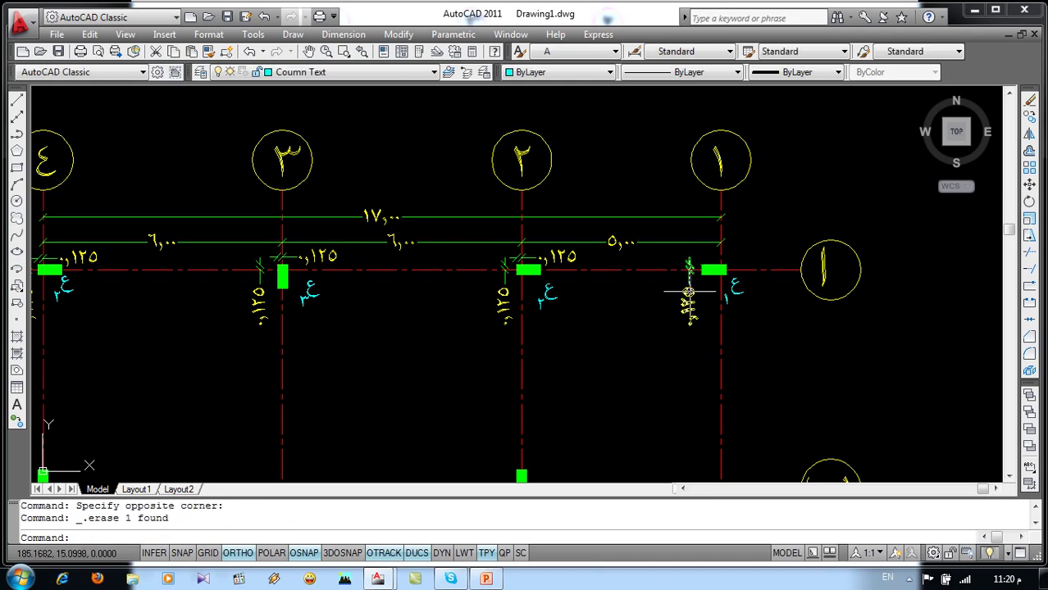
{"action": "left_click", "coordinate": [734, 288]}
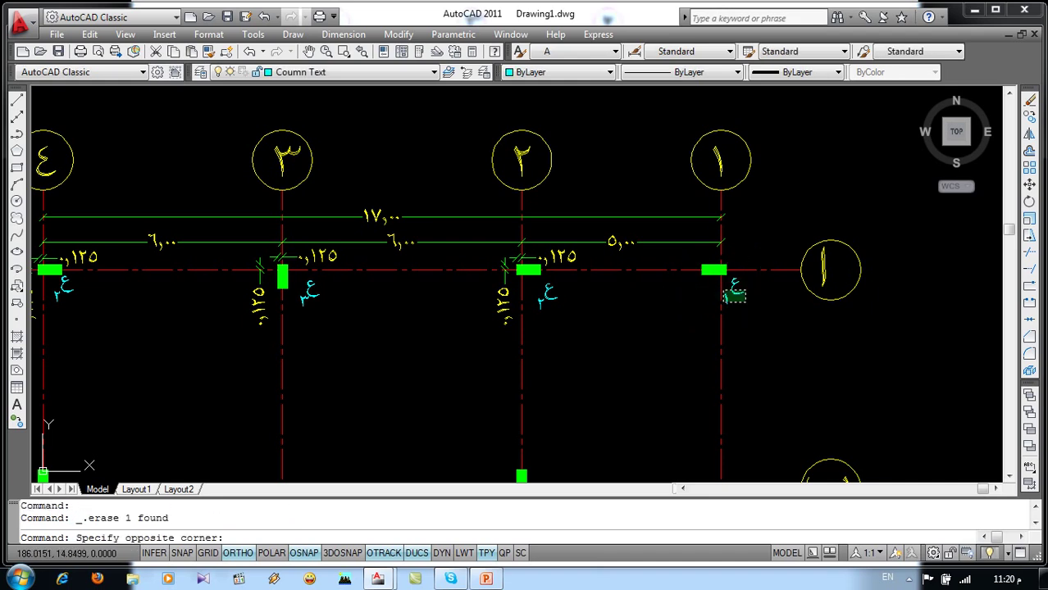
{"action": "left_click", "coordinate": [724, 303]}
{"action": "key", "text": "Delete"}
{"action": "left_click", "coordinate": [564, 281]}
{"action": "left_click", "coordinate": [517, 312]}
{"action": "key", "text": "Delete"}
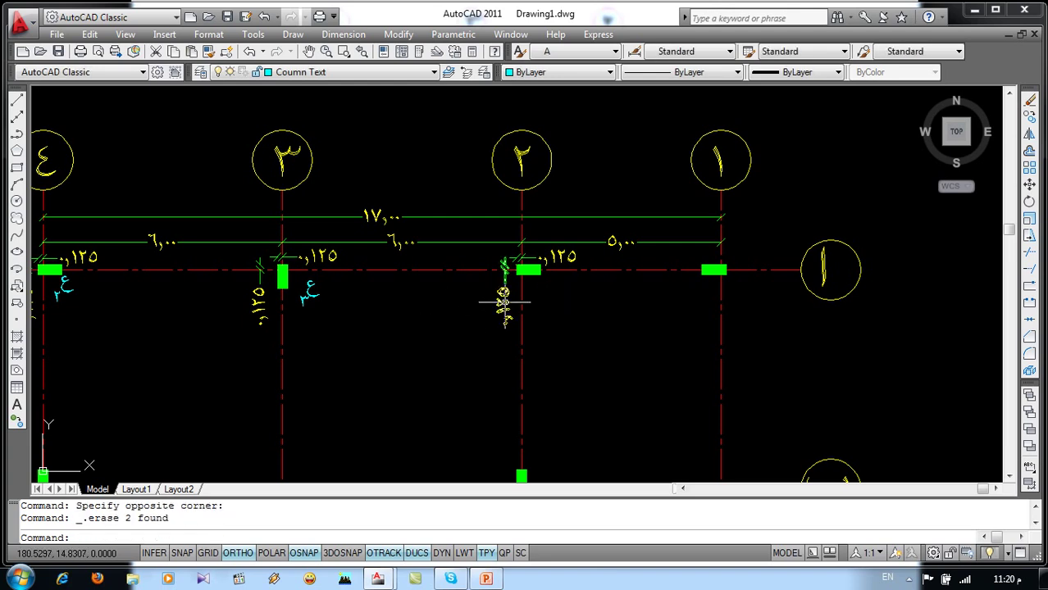
{"action": "left_click", "coordinate": [504, 303]}
{"action": "key", "text": "Delete"}
Erase the ١٢٥ texts and ع٣, ع٤ labels at columns ٣ and ٤
{"action": "middle_click_drag", "start_coordinate": [440, 275], "coordinate": [623, 258]}
{"action": "left_click", "coordinate": [499, 239]}
{"action": "left_click", "coordinate": [529, 291]}
{"action": "left_click", "coordinate": [490, 256]}
{"action": "key", "text": "Delete"}
{"action": "left_click", "coordinate": [495, 257]}
{"action": "left_click", "coordinate": [414, 303]}
{"action": "key", "text": "Delete"}
{"action": "left_click", "coordinate": [288, 240]}
{"action": "left_click", "coordinate": [234, 289]}
{"action": "key", "text": "Delete"}
{"action": "left_click", "coordinate": [221, 283]}
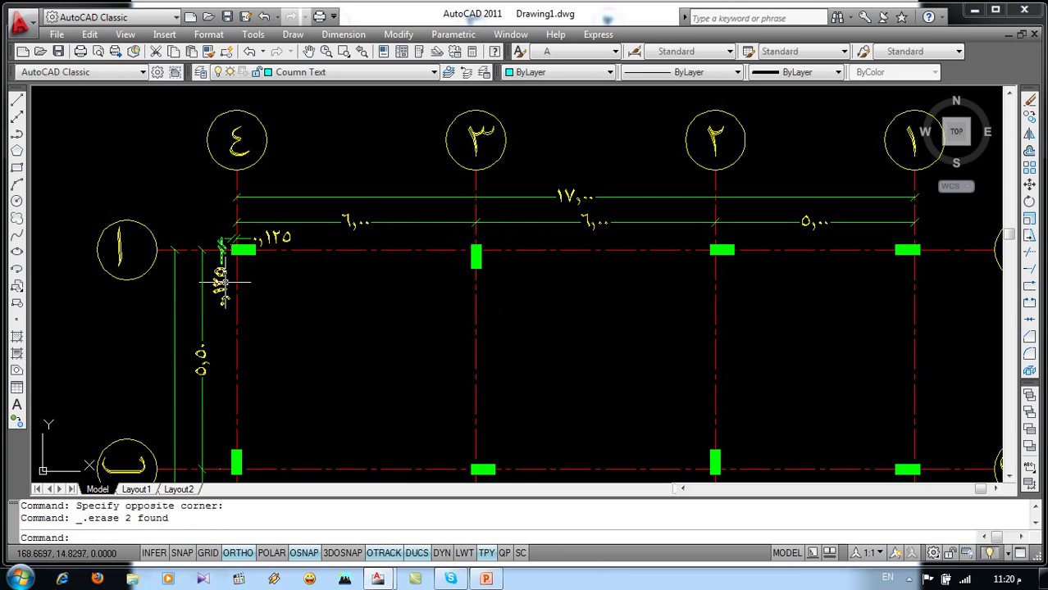
{"action": "key", "text": "Delete"}
{"action": "scroll", "coordinate": [221, 243], "scroll_direction": "down", "scroll_amount": 4}
{"action": "scroll", "coordinate": [222, 244], "scroll_direction": "down", "scroll_amount": 1}
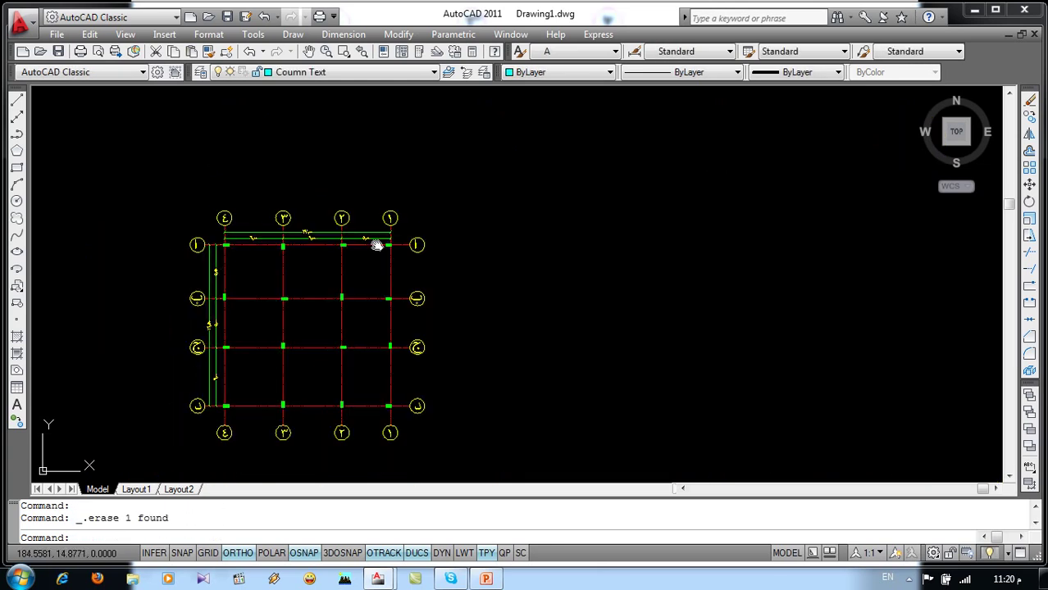
{"action": "middle_click_drag", "start_coordinate": [376, 246], "coordinate": [393, 172]}
Create a new layer called Footing in the Layer Properties Manager and set it current from the layer list
{"action": "left_click", "coordinate": [200, 74]}
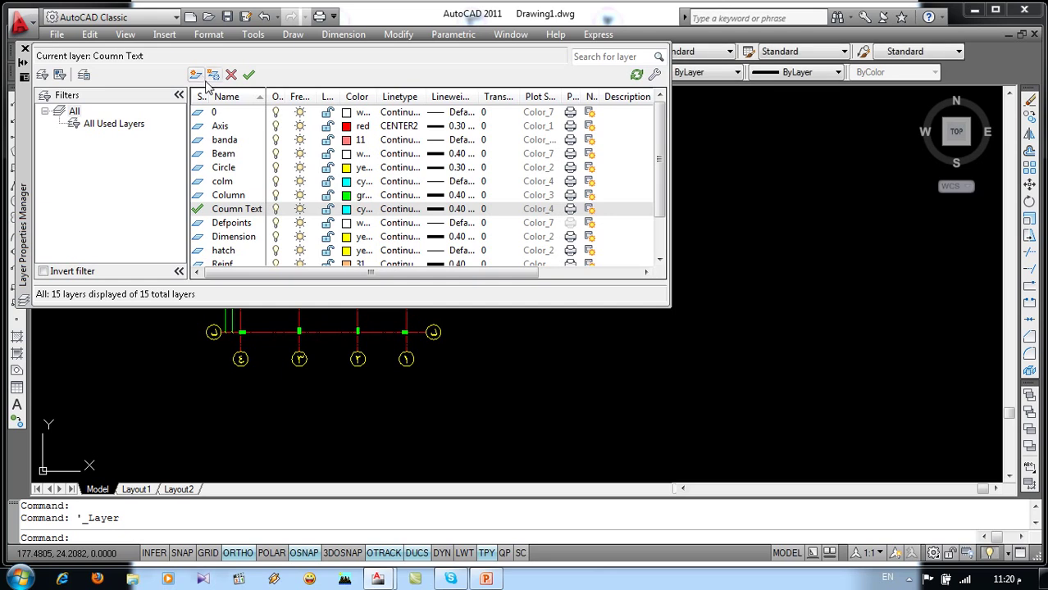
{"action": "left_click", "coordinate": [195, 74]}
{"action": "type", "text": "Footing"}
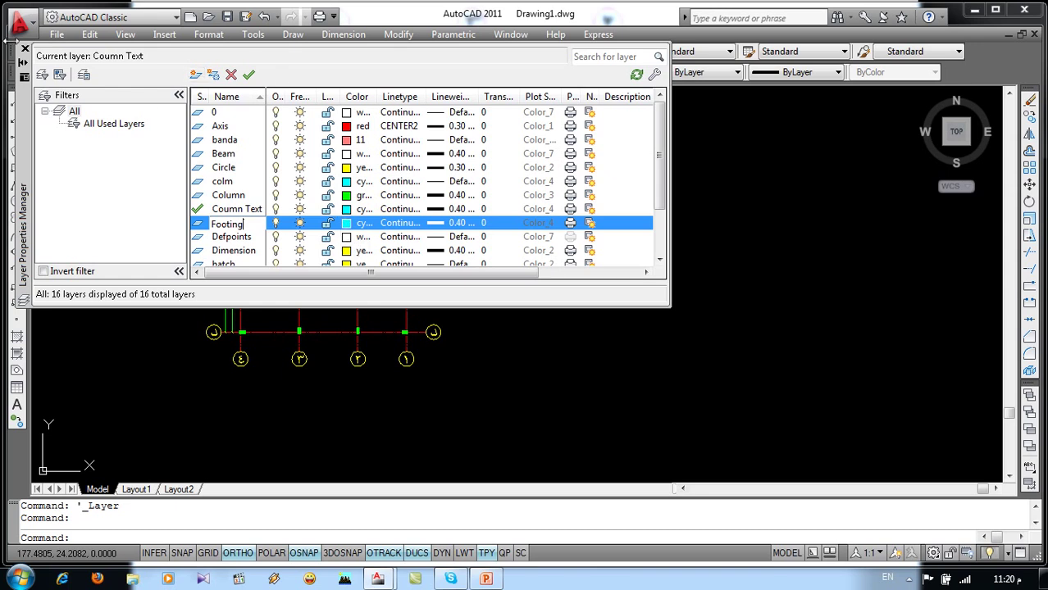
{"action": "left_click", "coordinate": [25, 49]}
{"action": "left_click", "coordinate": [352, 72]}
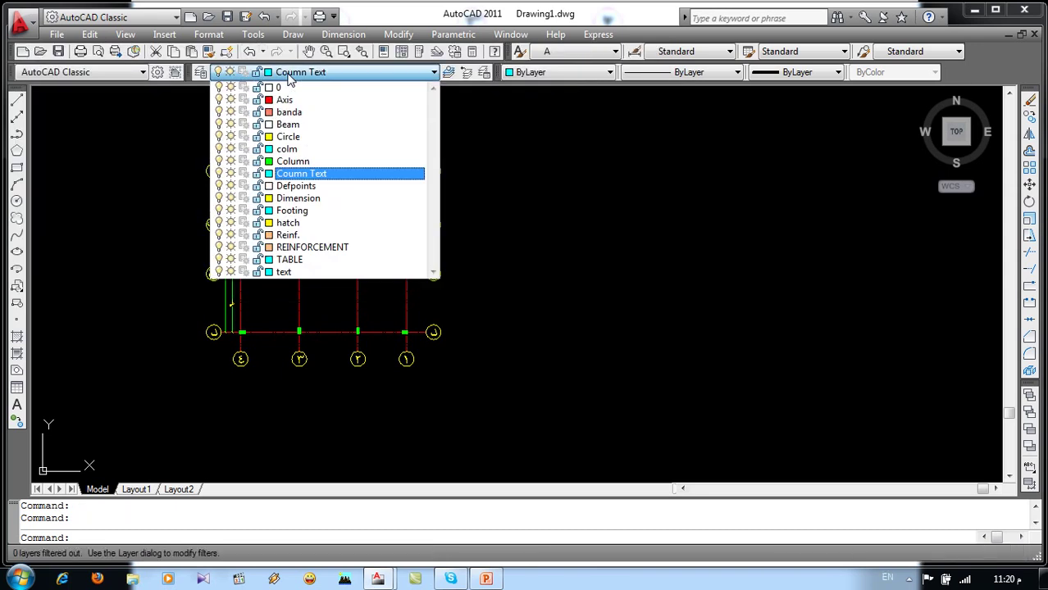
{"action": "left_click", "coordinate": [306, 207]}
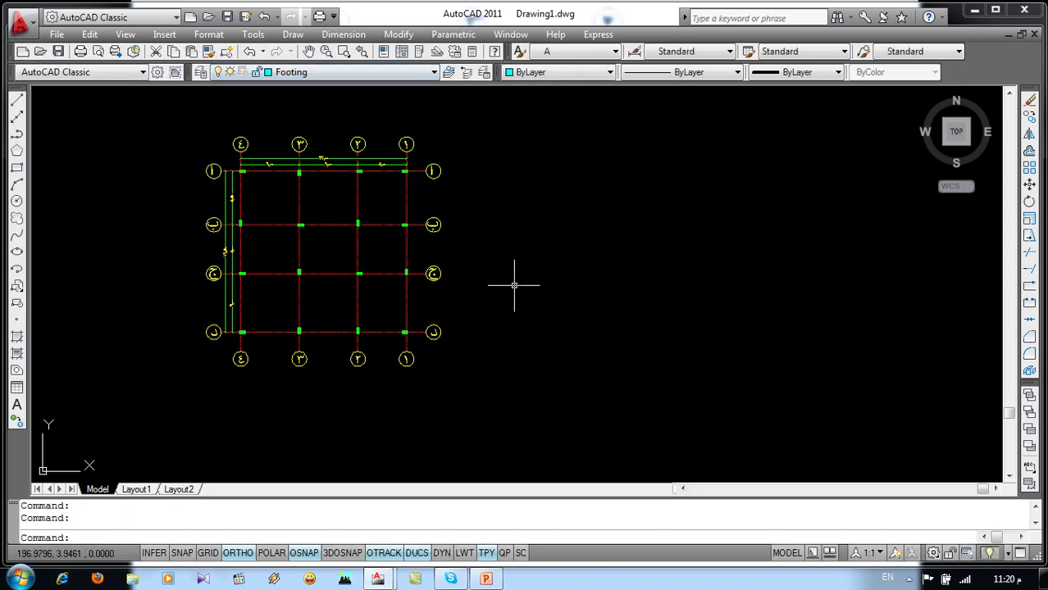
{"action": "left_click", "coordinate": [526, 538]}
{"action": "type", "text": "rec"}
{"action": "key", "text": "Return"}
Draw a 2.5 by 2 footing rectangle and offset it 0.3 inward
{"action": "left_click", "coordinate": [514, 244]}
{"action": "type", "text": "@2.5,2"}
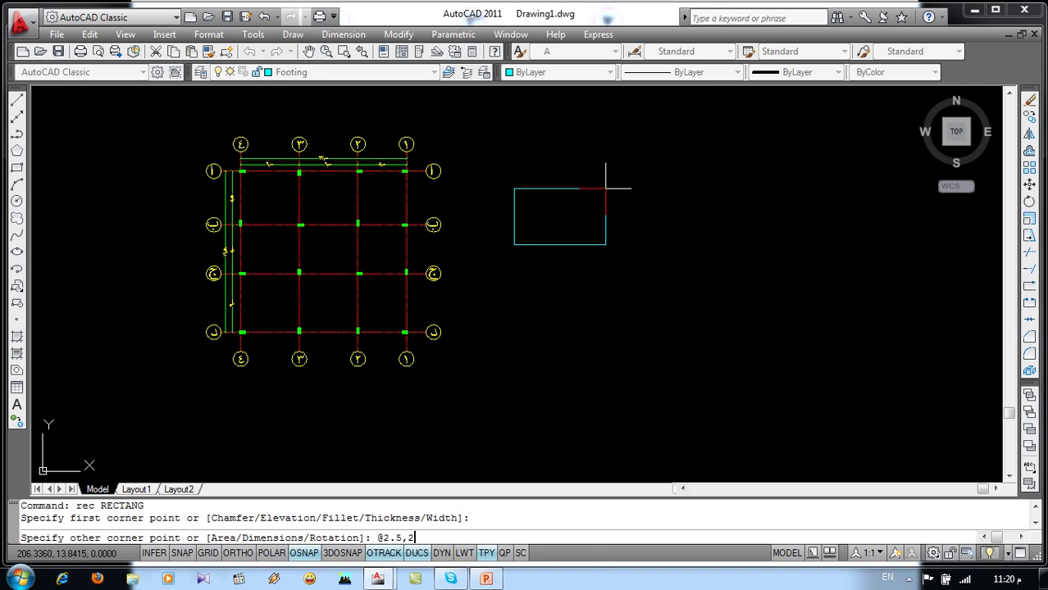
{"action": "key", "text": "Return"}
{"action": "scroll", "coordinate": [522, 229], "scroll_direction": "up", "scroll_amount": 3}
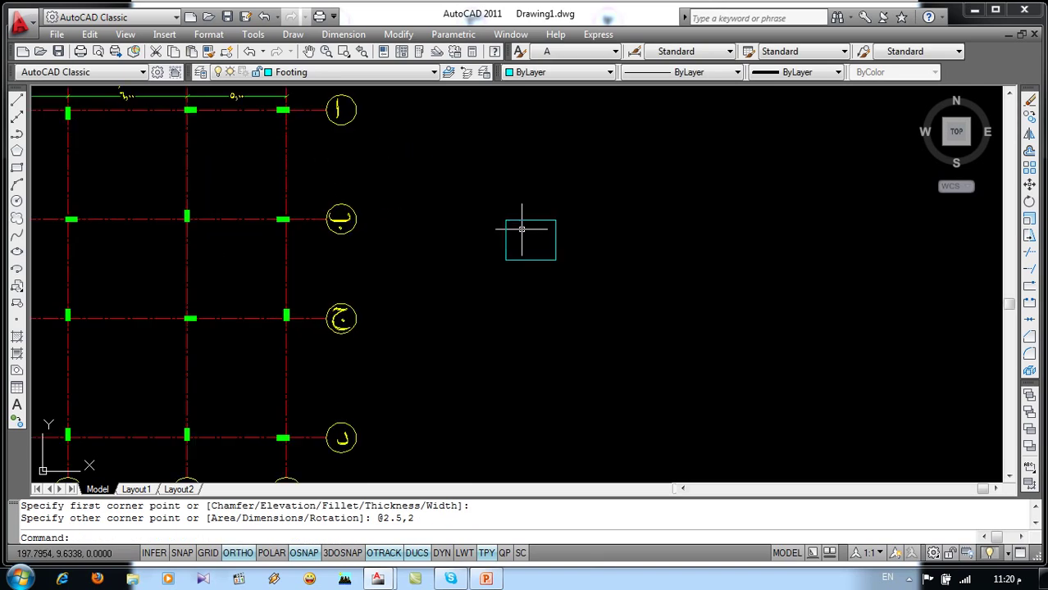
{"action": "type", "text": "o"}
{"action": "key", "text": "Return"}
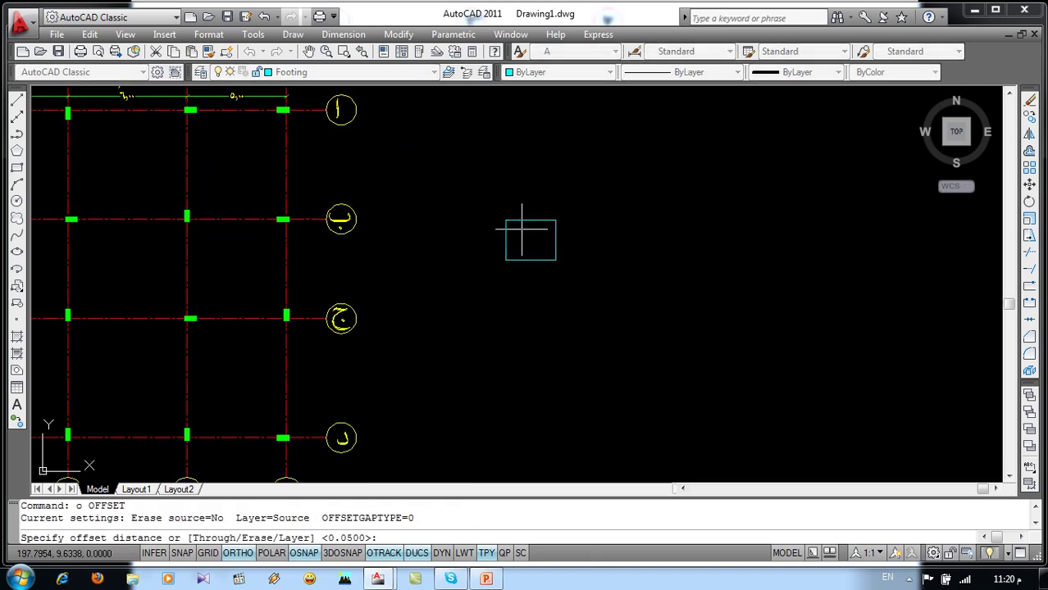
{"action": "type", "text": ".3"}
{"action": "key", "text": "Return"}
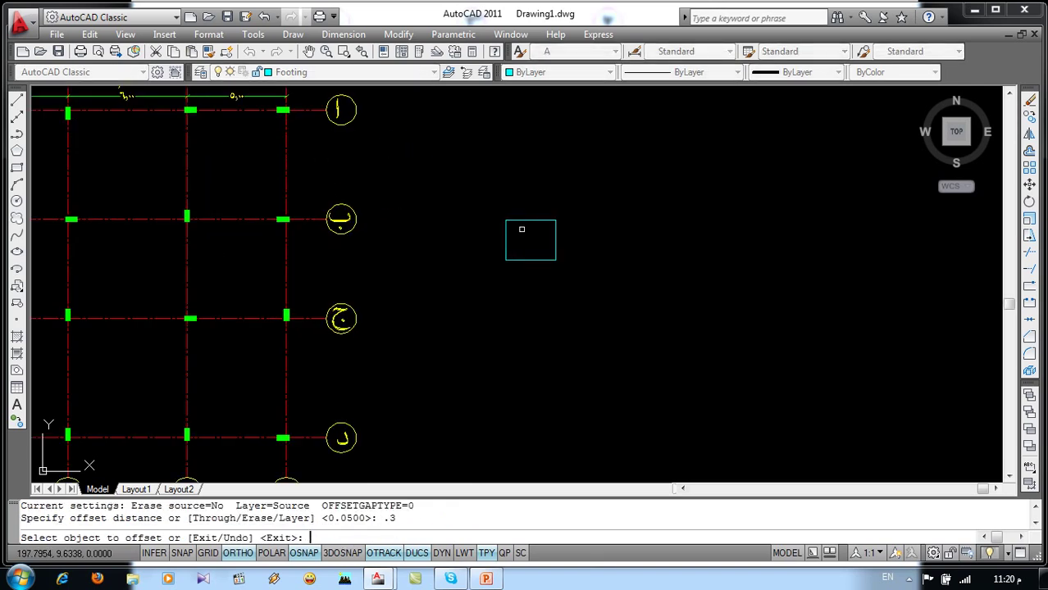
{"action": "left_click", "coordinate": [526, 216]}
{"action": "left_click", "coordinate": [525, 220]}
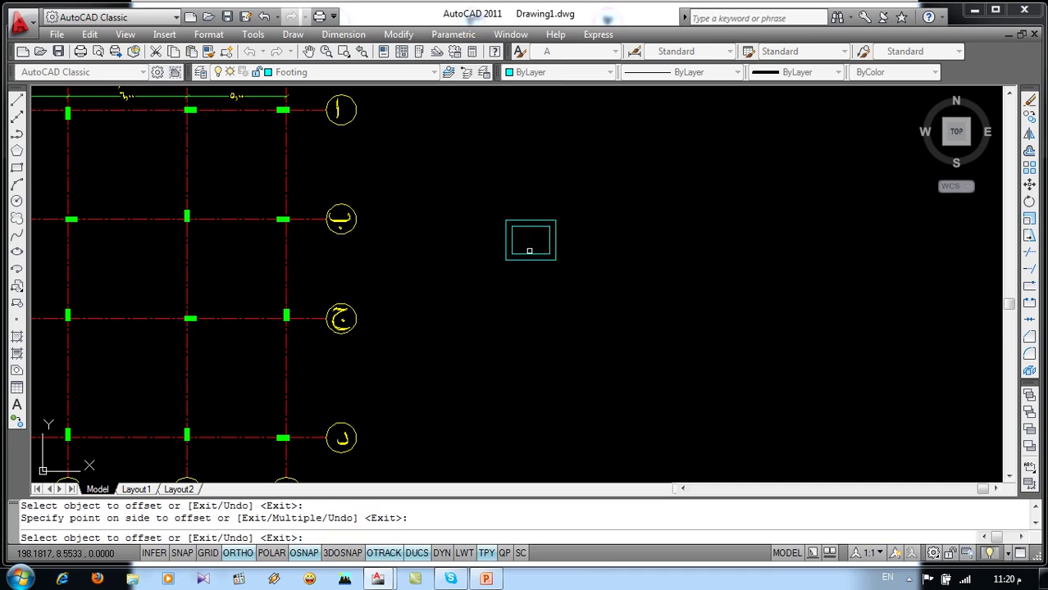
{"action": "left_click", "coordinate": [533, 244]}
{"action": "key", "text": "Return"}
{"action": "scroll", "coordinate": [533, 246], "scroll_direction": "up", "scroll_amount": 4}
{"action": "scroll", "coordinate": [533, 246], "scroll_direction": "down", "scroll_amount": 3}
{"action": "scroll", "coordinate": [558, 257], "scroll_direction": "down", "scroll_amount": 2}
Move both footing rectangles next to the top-right corner column
{"action": "middle_click_drag", "start_coordinate": [559, 257], "coordinate": [679, 333]}
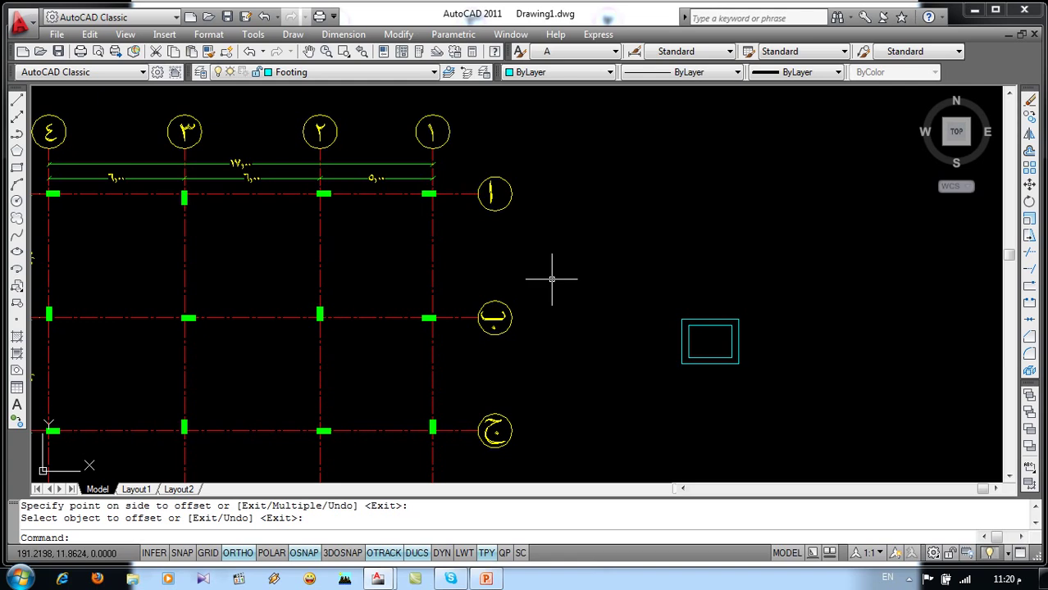
{"action": "key", "text": "Return"}
{"action": "left_click", "coordinate": [717, 278]}
{"action": "left_click", "coordinate": [667, 328]}
{"action": "key", "text": "Return"}
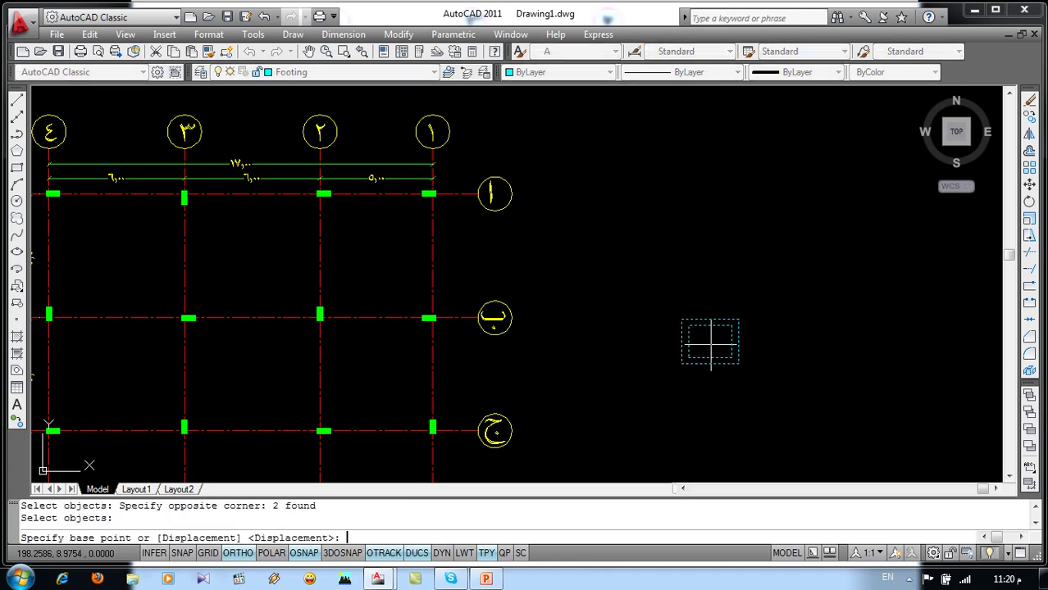
{"action": "left_click", "coordinate": [708, 343]}
{"action": "scroll", "coordinate": [479, 238], "scroll_direction": "up", "scroll_amount": 3}
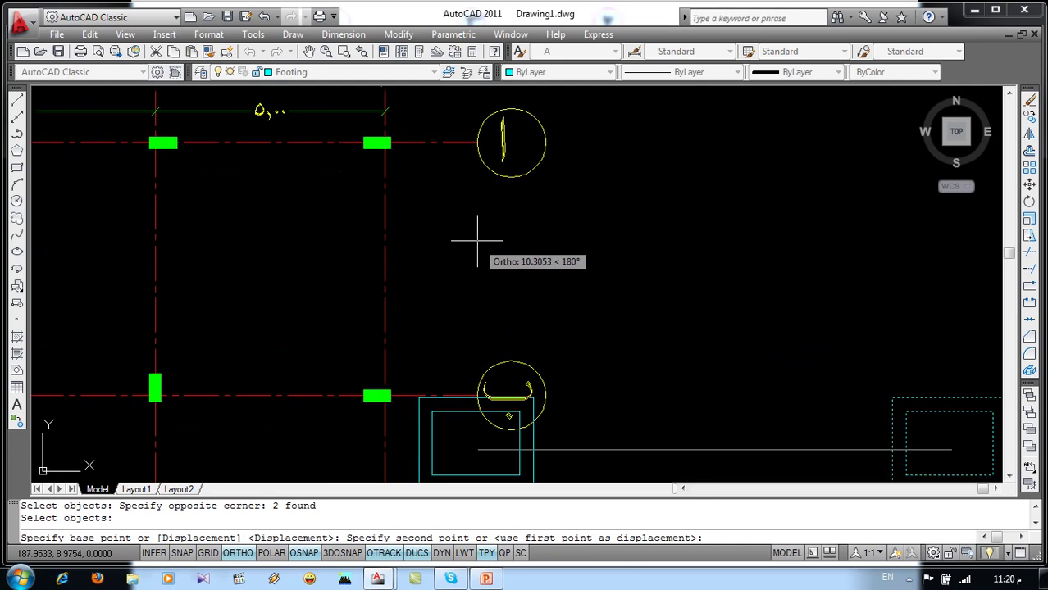
{"action": "left_click", "coordinate": [480, 219]}
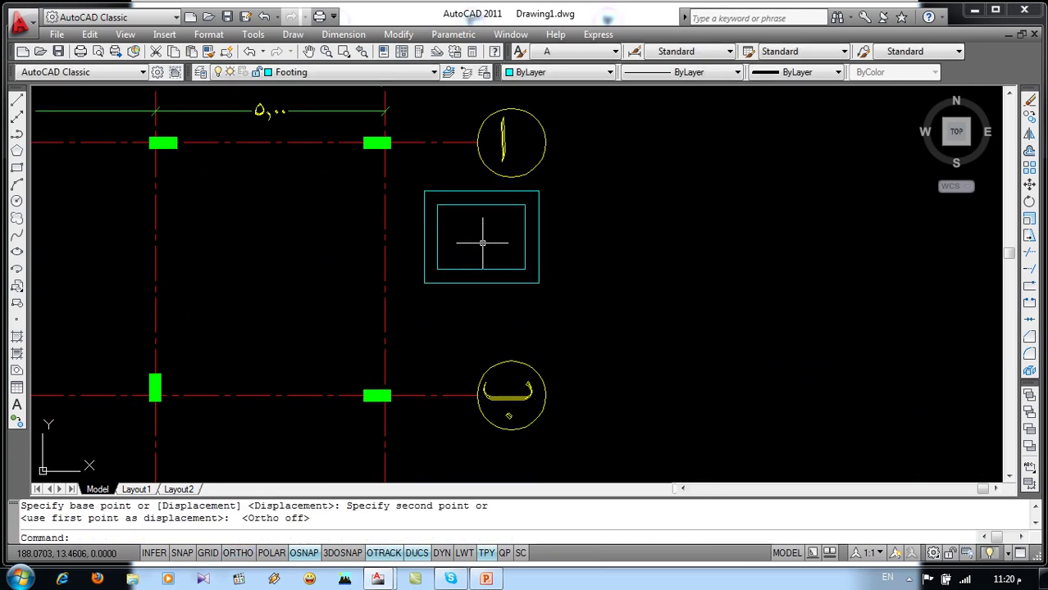
{"action": "middle_click_drag", "start_coordinate": [480, 219], "coordinate": [572, 305]}
{"action": "scroll", "coordinate": [585, 315], "scroll_direction": "up", "scroll_amount": 2}
Draw helper diagonals across the inner footing rectangle and the green corner column
{"action": "type", "text": "l"}
{"action": "key", "text": "Return"}
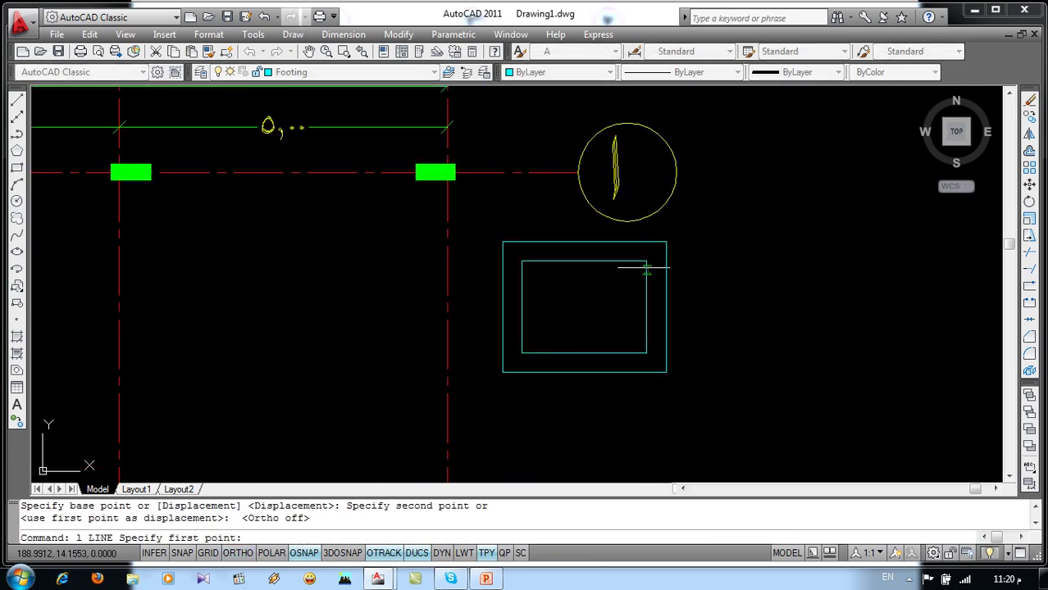
{"action": "left_click", "coordinate": [646, 262]}
{"action": "left_click", "coordinate": [522, 353]}
{"action": "key", "text": "Return"}
{"action": "key", "text": "Return"}
{"action": "scroll", "coordinate": [443, 173], "scroll_direction": "up", "scroll_amount": 2}
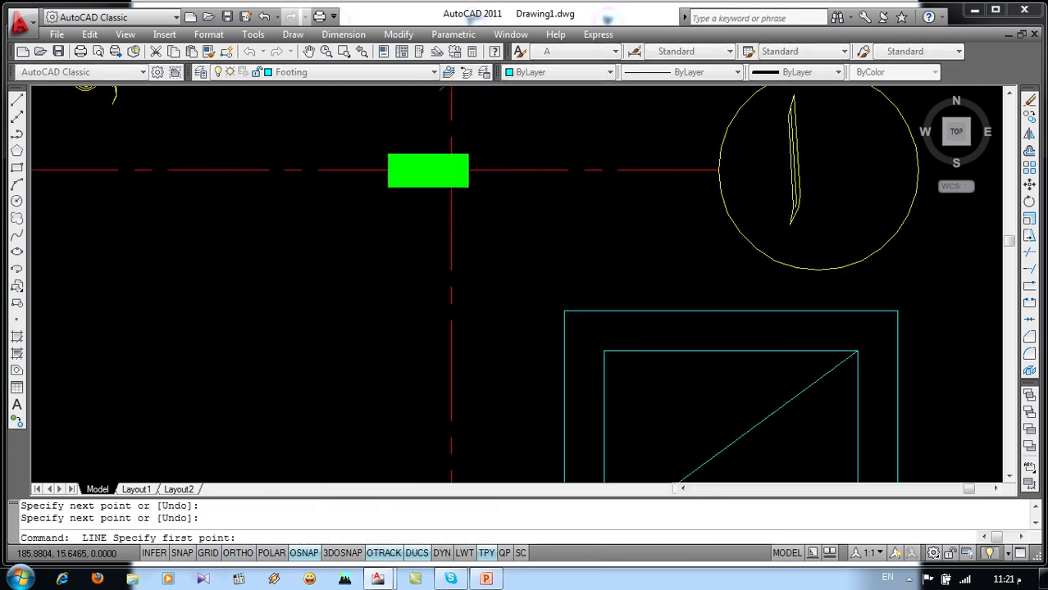
{"action": "scroll", "coordinate": [443, 173], "scroll_direction": "up", "scroll_amount": 1}
{"action": "left_click", "coordinate": [478, 146]}
{"action": "left_click", "coordinate": [364, 194]}
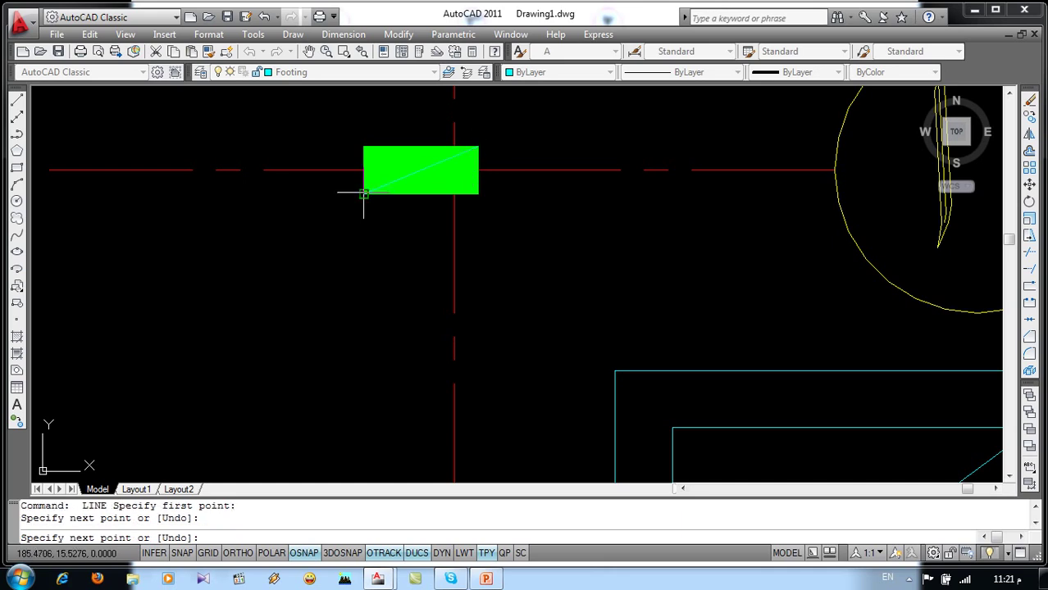
{"action": "key", "text": "Return"}
{"action": "scroll", "coordinate": [338, 197], "scroll_direction": "down", "scroll_amount": 3}
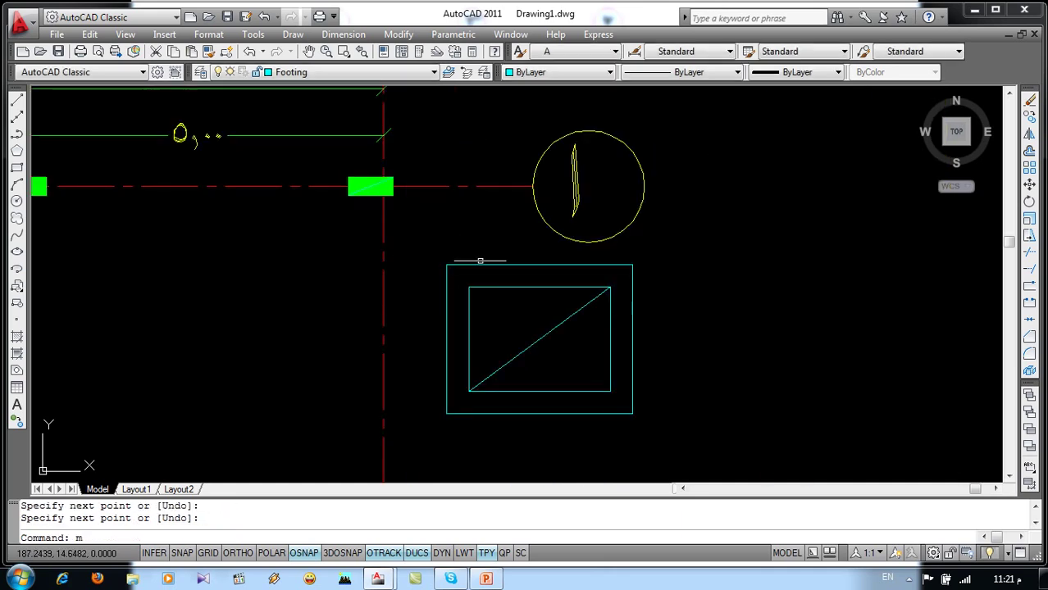
Centre the footing on the corner column using the diagonal midpoints, then delete the column's helper diagonal
{"action": "key", "text": "Return"}
{"action": "left_click", "coordinate": [657, 293]}
{"action": "left_click", "coordinate": [518, 352]}
{"action": "key", "text": "Return"}
{"action": "left_click", "coordinate": [544, 335]}
{"action": "middle_click_drag", "start_coordinate": [374, 187], "coordinate": [486, 351]}
{"action": "scroll", "coordinate": [476, 336], "scroll_direction": "up", "scroll_amount": 4}
{"action": "left_click", "coordinate": [474, 336]}
{"action": "key", "text": "Return"}
{"action": "key", "text": "Return"}
{"action": "left_click", "coordinate": [381, 377]}
{"action": "key", "text": "Delete"}
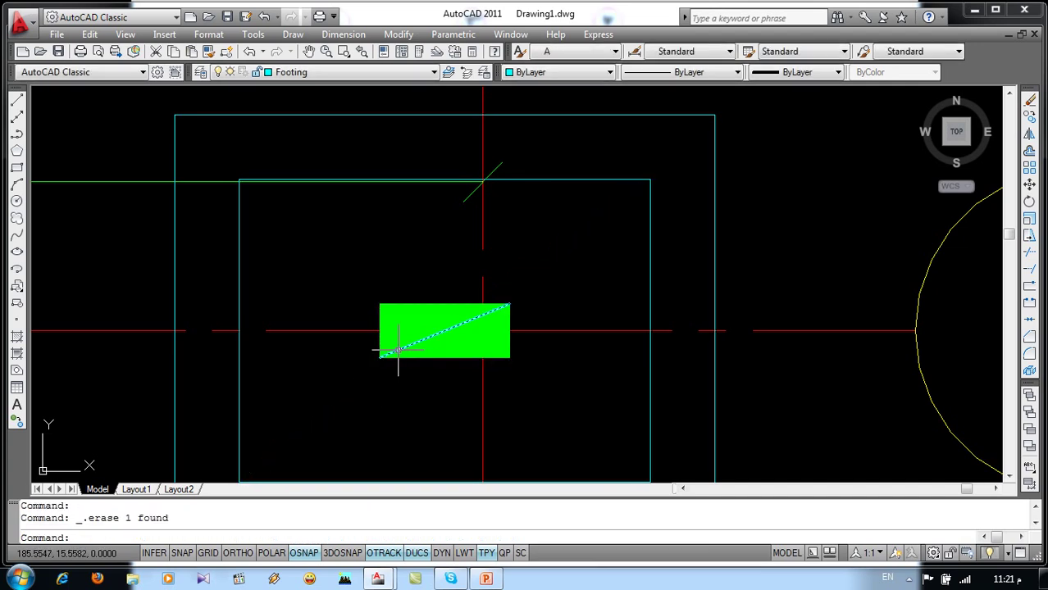
{"action": "scroll", "coordinate": [418, 315], "scroll_direction": "down", "scroll_amount": 5}
{"action": "middle_click_drag", "start_coordinate": [388, 346], "coordinate": [461, 321]}
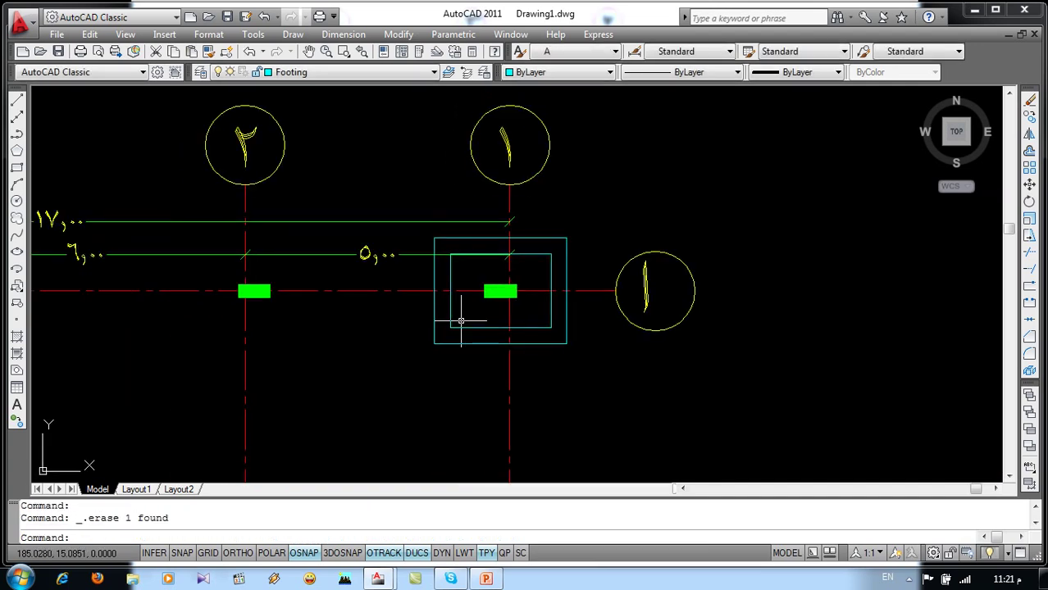
Copy the footing rectangles to surround the column at grid ١/ا
{"action": "type", "text": "co"}
{"action": "key", "text": "Return"}
{"action": "scroll", "coordinate": [381, 300], "scroll_direction": "down", "scroll_amount": 3}
{"action": "middle_click_drag", "start_coordinate": [382, 300], "coordinate": [673, 300]}
{"action": "scroll", "coordinate": [246, 311], "scroll_direction": "up", "scroll_amount": 3}
{"action": "scroll", "coordinate": [163, 319], "scroll_direction": "up", "scroll_amount": 5}
{"action": "key", "text": "Return"}
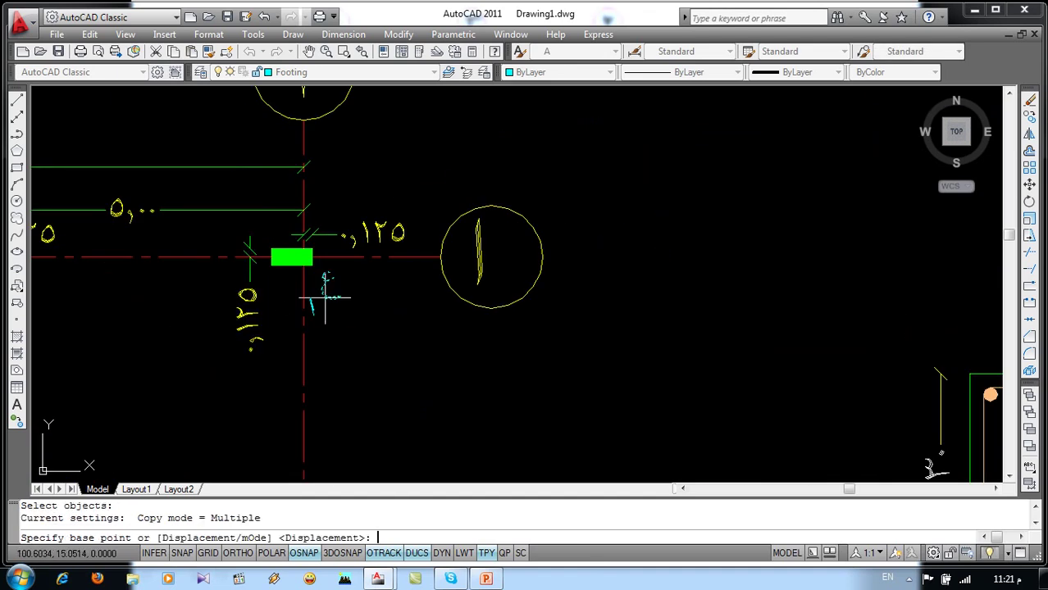
{"action": "left_click", "coordinate": [304, 257]}
{"action": "scroll", "coordinate": [280, 316], "scroll_direction": "down", "scroll_amount": 5}
{"action": "scroll", "coordinate": [519, 289], "scroll_direction": "up", "scroll_amount": 4}
{"action": "scroll", "coordinate": [508, 263], "scroll_direction": "up", "scroll_amount": 4}
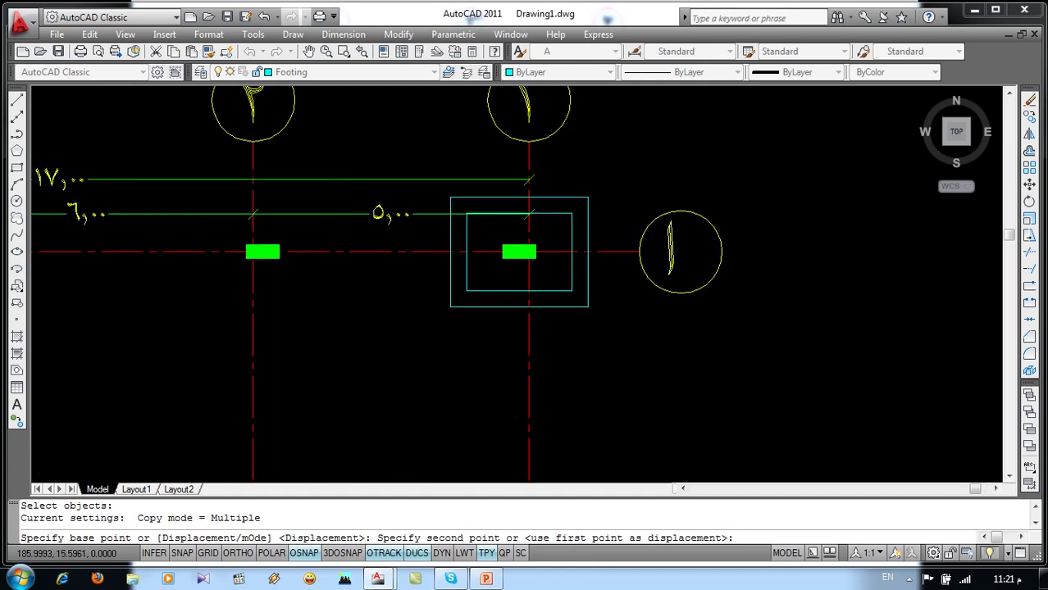
{"action": "scroll", "coordinate": [504, 255], "scroll_direction": "up", "scroll_amount": 2}
{"action": "left_click", "coordinate": [505, 255]}
{"action": "key", "text": "Return"}
Change the footing's label text to ق١
{"action": "double_click", "coordinate": [437, 226]}
{"action": "type", "text": "R1"}
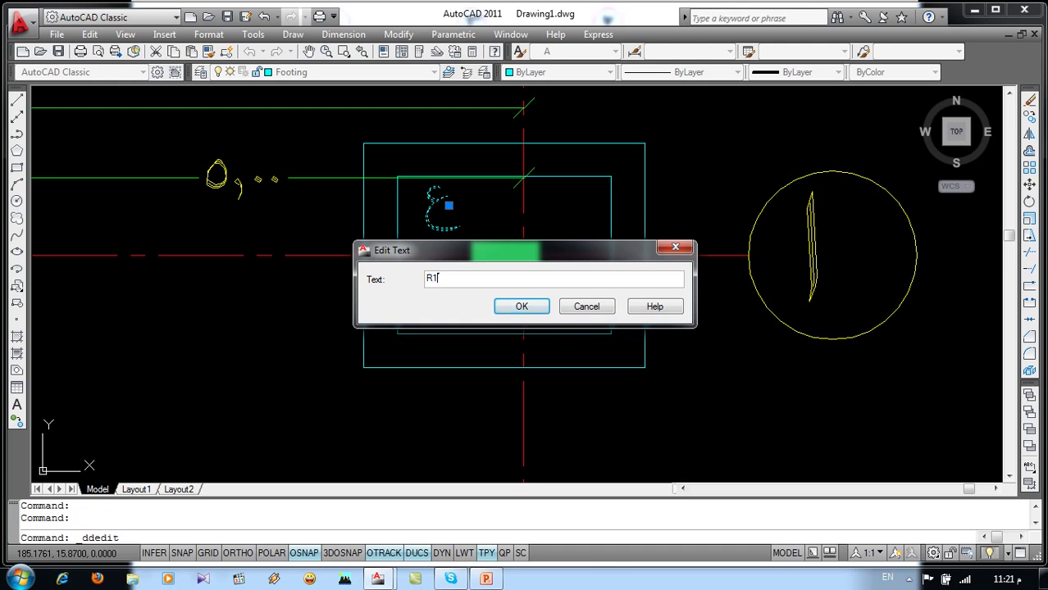
{"action": "key", "text": "Return"}
{"action": "key", "text": "Escape"}
{"action": "key", "text": "Escape"}
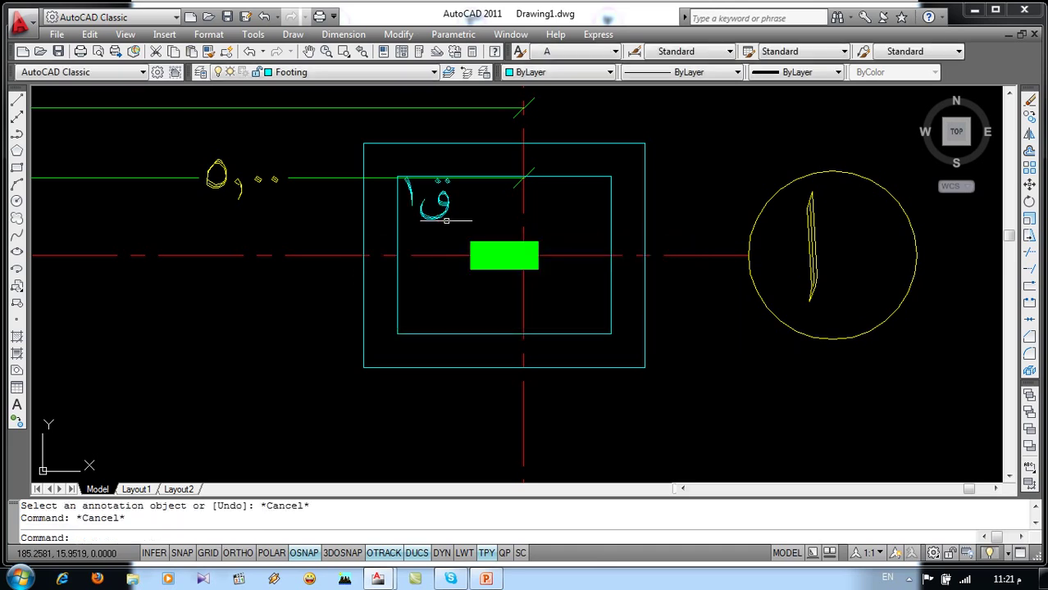
{"action": "scroll", "coordinate": [453, 215], "scroll_direction": "down", "scroll_amount": 2}
{"action": "scroll", "coordinate": [453, 215], "scroll_direction": "down", "scroll_amount": 2}
{"action": "middle_click_drag", "start_coordinate": [495, 254], "coordinate": [515, 256]}
{"action": "type", "text": "co"}
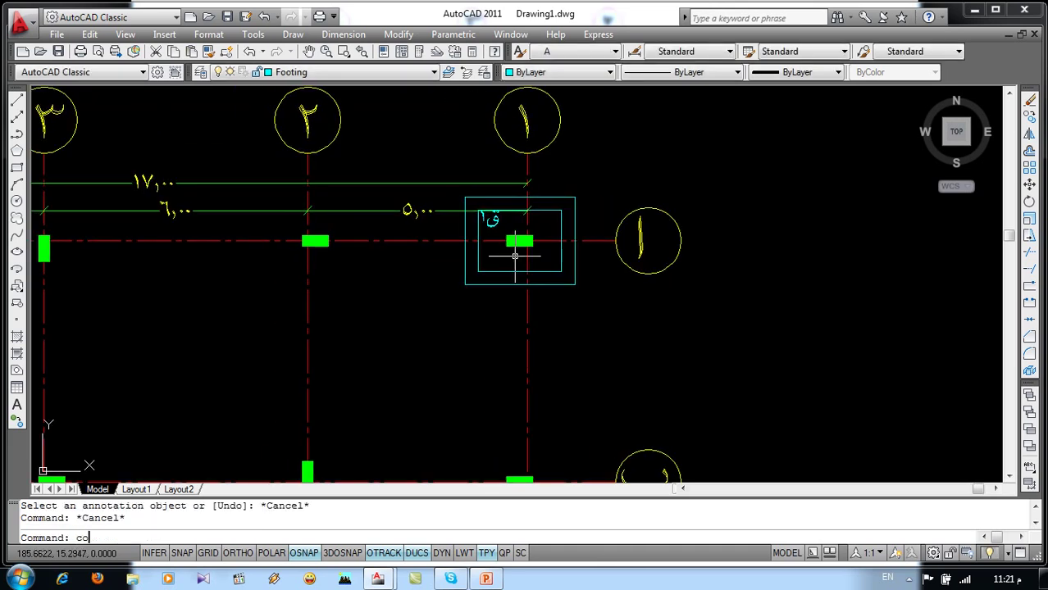
Copy the ق١ footing and its label from its column to column ٢ on row ا
{"action": "key", "text": "Return"}
{"action": "left_click", "coordinate": [518, 246]}
{"action": "left_click", "coordinate": [463, 279]}
{"action": "left_click", "coordinate": [490, 219]}
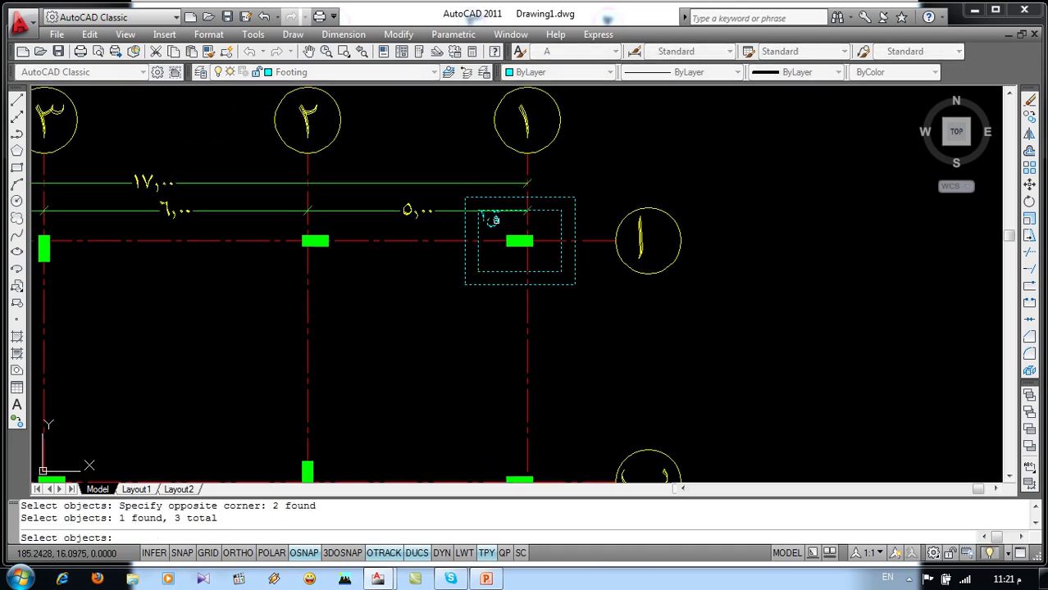
{"action": "key", "text": "Return"}
{"action": "left_click", "coordinate": [507, 246]}
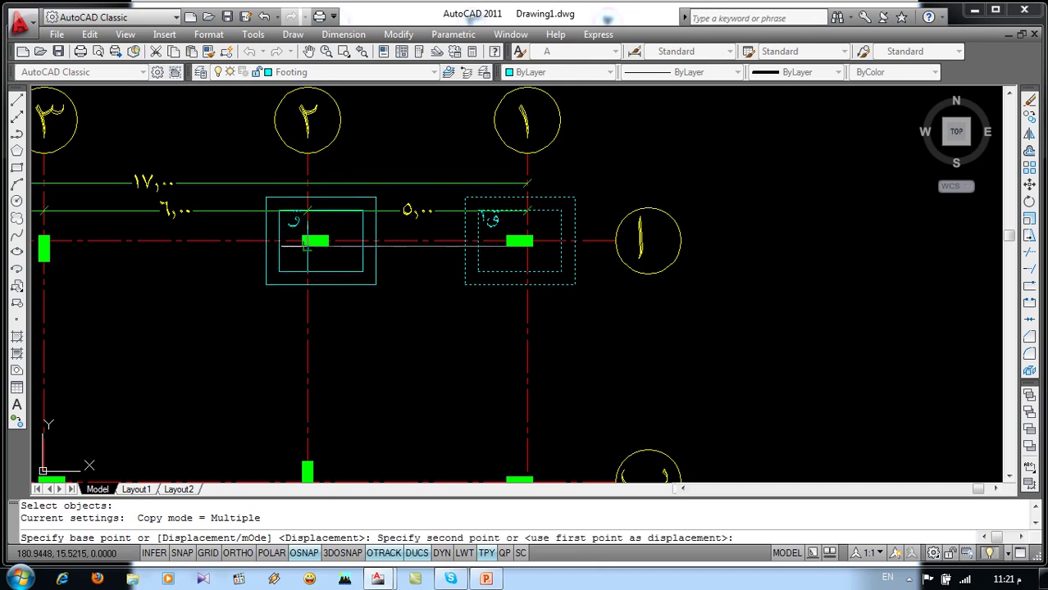
{"action": "left_click", "coordinate": [304, 245]}
Place further ق١ footing copies at columns ٣ and ١ on row ب
{"action": "middle_click_drag", "start_coordinate": [329, 322], "coordinate": [476, 257]}
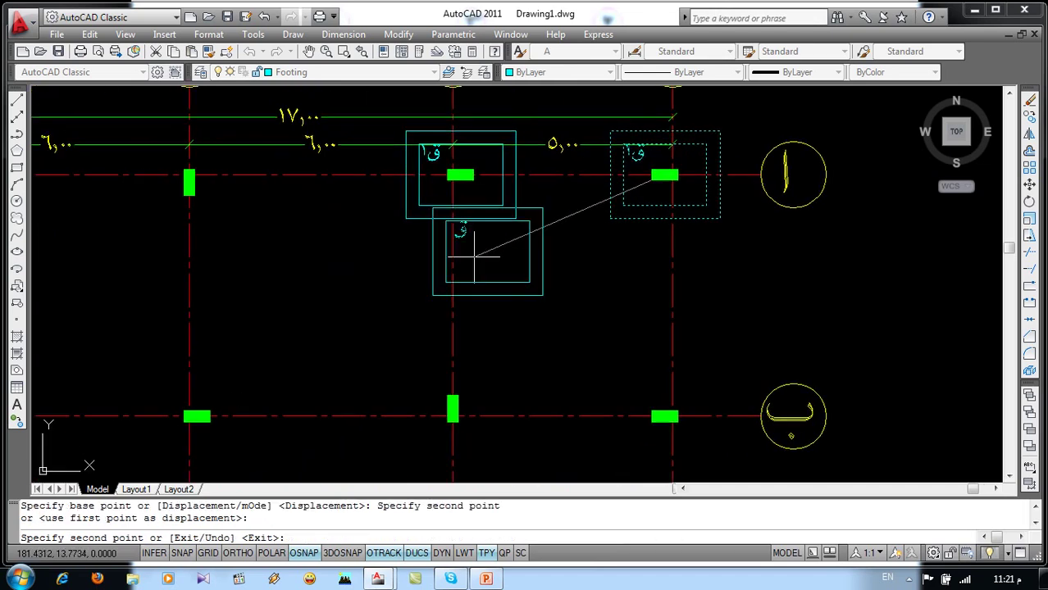
{"action": "mouse_move", "coordinate": [285, 286]}
{"action": "middle_mouse_down"}
{"action": "mouse_move", "coordinate": [215, 222]}
{"action": "mouse_move", "coordinate": [288, 229]}
{"action": "middle_mouse_up"}
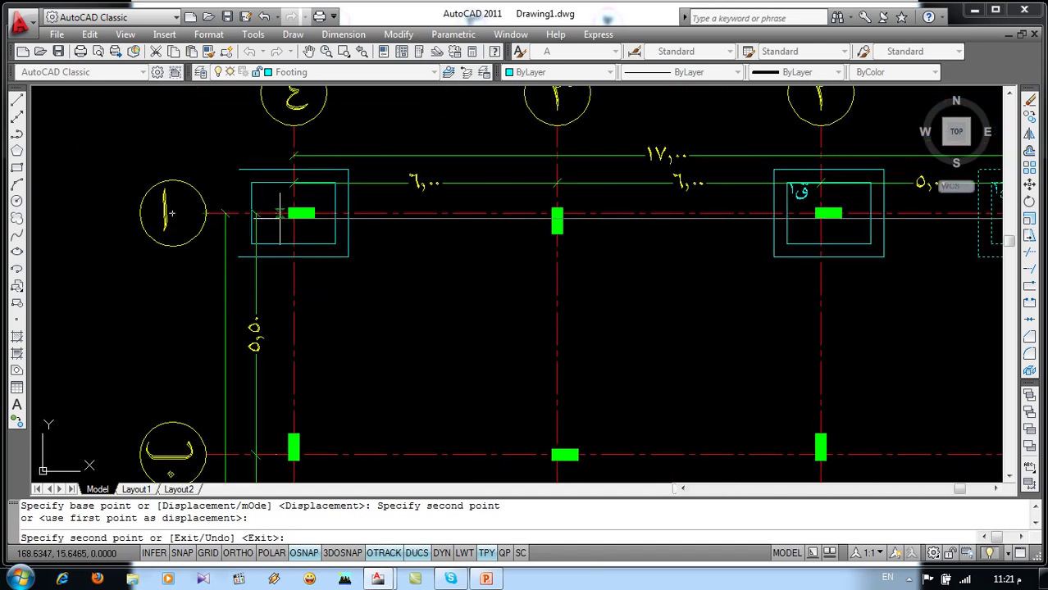
{"action": "middle_click_drag", "start_coordinate": [343, 332], "coordinate": [326, 197]}
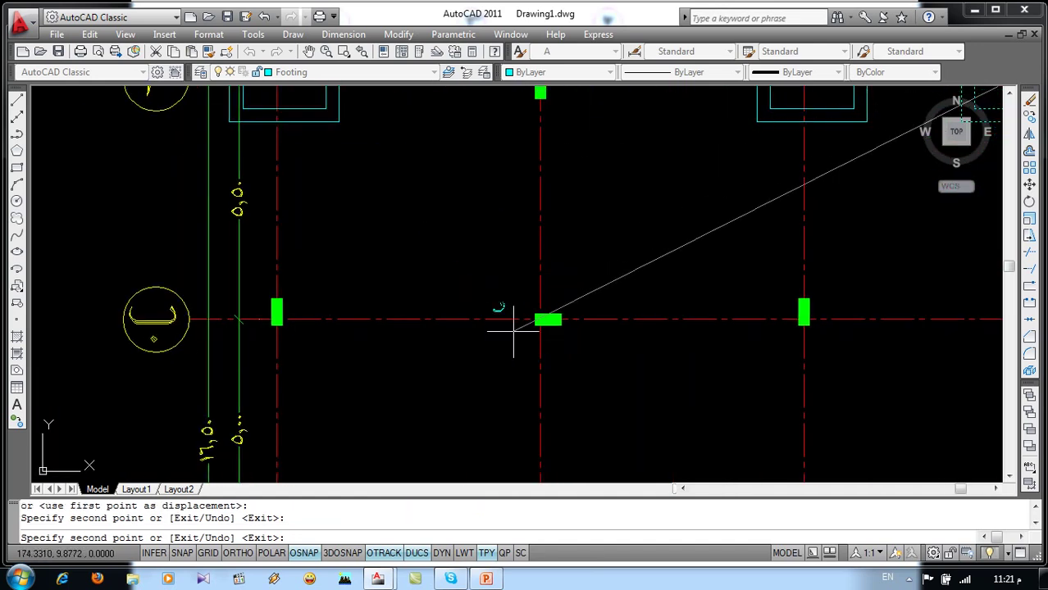
{"action": "left_click", "coordinate": [529, 327]}
{"action": "middle_click_drag", "start_coordinate": [615, 337], "coordinate": [403, 339]}
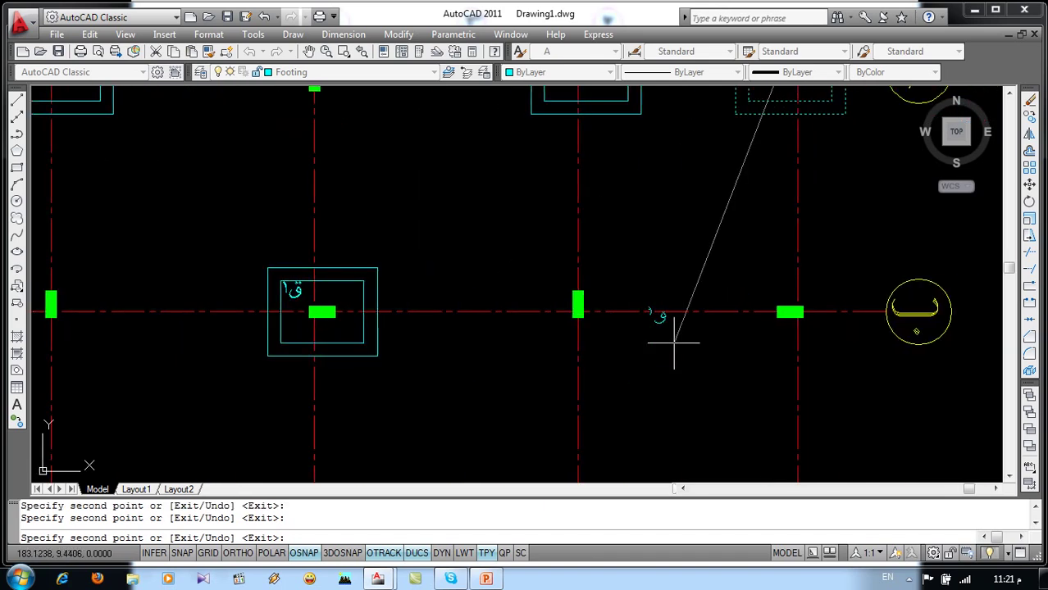
{"action": "middle_click_drag", "start_coordinate": [775, 334], "coordinate": [563, 295]}
{"action": "left_click", "coordinate": [568, 281]}
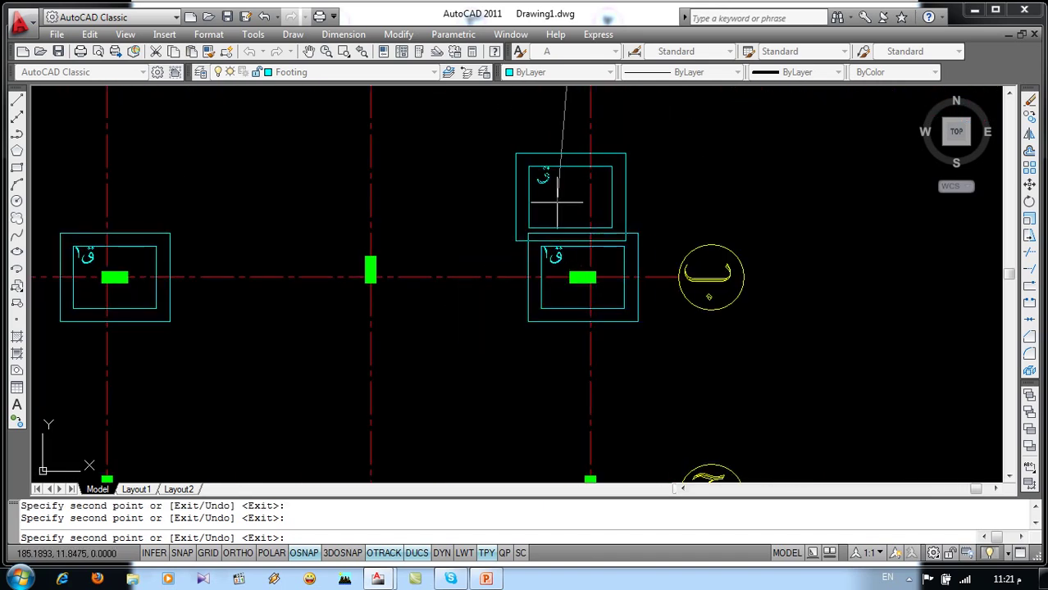
Place ق١ footing copies at columns ٢ and ٤ on row ج
{"action": "scroll", "coordinate": [556, 195], "scroll_direction": "down", "scroll_amount": 4}
{"action": "scroll", "coordinate": [484, 318], "scroll_direction": "up", "scroll_amount": 4}
{"action": "left_click", "coordinate": [483, 319]}
{"action": "scroll", "coordinate": [483, 318], "scroll_direction": "down", "scroll_amount": 4}
{"action": "scroll", "coordinate": [351, 252], "scroll_direction": "up", "scroll_amount": 2}
{"action": "scroll", "coordinate": [374, 222], "scroll_direction": "up", "scroll_amount": 2}
{"action": "left_click", "coordinate": [383, 228]}
Place ق١ footing copies at columns ٤ and ١ on the bottom row and finish copying
{"action": "scroll", "coordinate": [384, 227], "scroll_direction": "down", "scroll_amount": 4}
{"action": "scroll", "coordinate": [405, 299], "scroll_direction": "up", "scroll_amount": 1}
{"action": "scroll", "coordinate": [335, 286], "scroll_direction": "up", "scroll_amount": 5}
{"action": "scroll", "coordinate": [337, 292], "scroll_direction": "up", "scroll_amount": 2}
{"action": "left_click", "coordinate": [338, 292]}
{"action": "scroll", "coordinate": [338, 292], "scroll_direction": "down", "scroll_amount": 4}
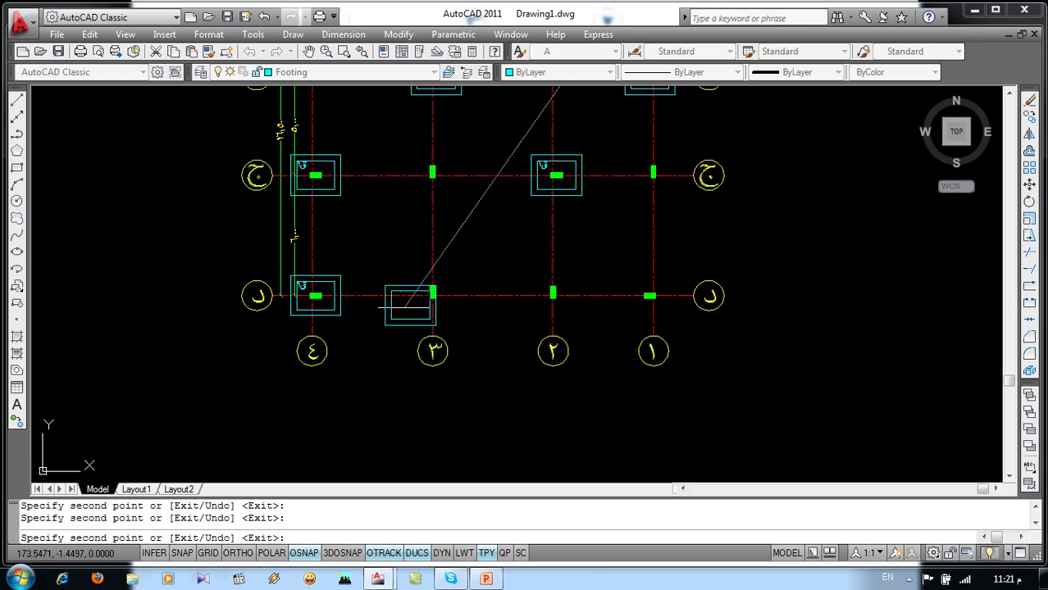
{"action": "scroll", "coordinate": [656, 295], "scroll_direction": "up", "scroll_amount": 4}
{"action": "left_click", "coordinate": [662, 295]}
{"action": "scroll", "coordinate": [574, 292], "scroll_direction": "down", "scroll_amount": 7}
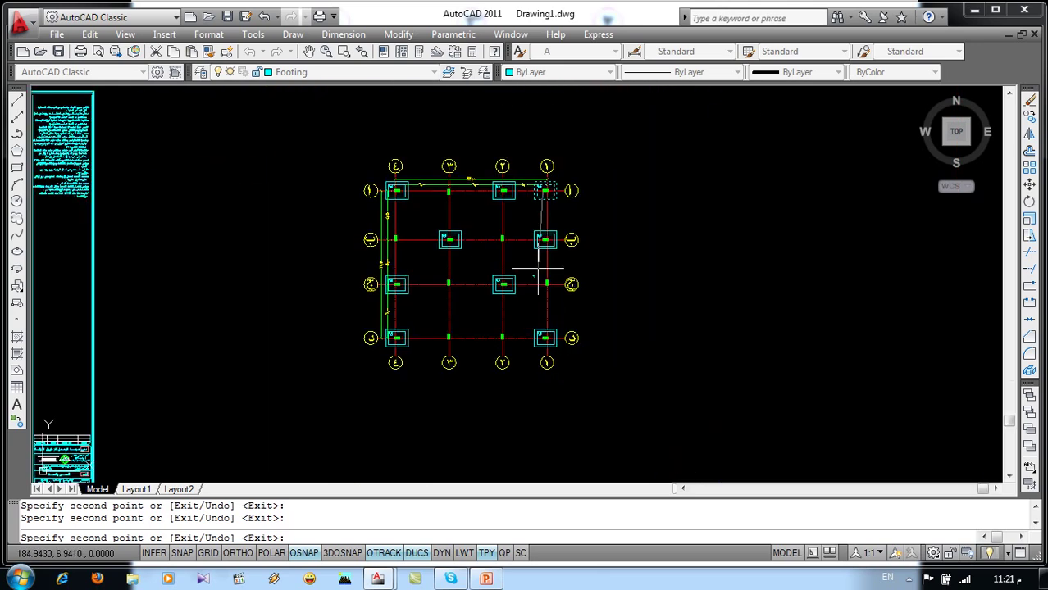
{"action": "scroll", "coordinate": [465, 156], "scroll_direction": "up", "scroll_amount": 5}
{"action": "key", "text": "Return"}
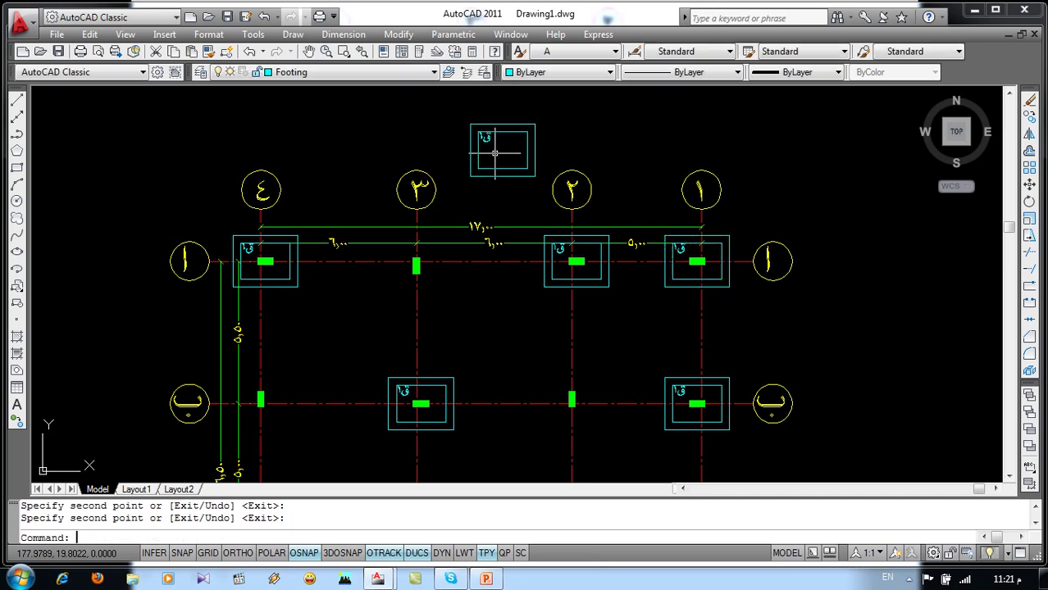
{"action": "scroll", "coordinate": [495, 153], "scroll_direction": "up", "scroll_amount": 3}
Rotate the spare footing 90 degrees to stand upright
{"action": "key", "text": "Return"}
{"action": "left_click", "coordinate": [582, 135]}
{"action": "left_click", "coordinate": [488, 183]}
{"action": "key", "text": "Return"}
{"action": "left_click", "coordinate": [506, 143]}
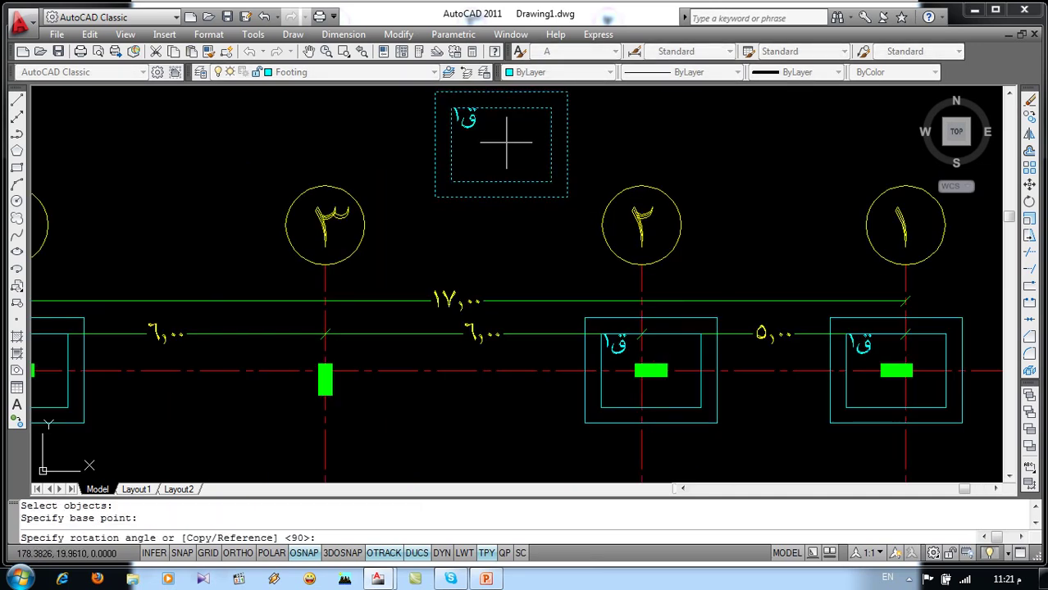
{"action": "type", "text": "90"}
{"action": "key", "text": "Return"}
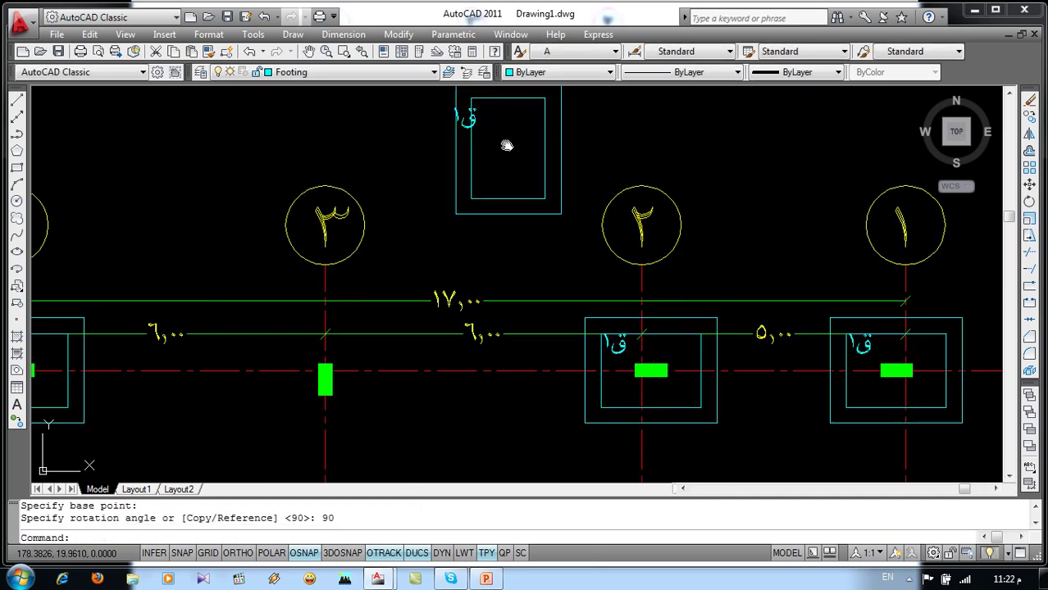
{"action": "middle_click_drag", "start_coordinate": [507, 146], "coordinate": [507, 227]}
Move the ق١ label inside the rotated footing
{"action": "type", "text": "m"}
{"action": "key", "text": "Return"}
{"action": "left_click", "coordinate": [466, 201]}
{"action": "key", "text": "Return"}
{"action": "left_click", "coordinate": [398, 205]}
{"action": "left_click", "coordinate": [420, 200]}
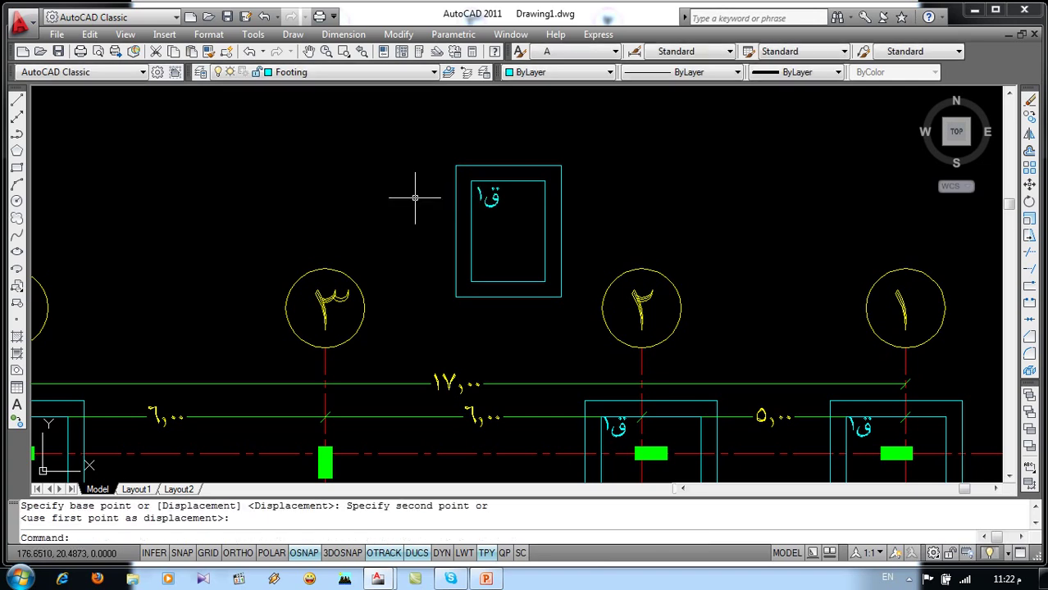
Draw a corner-to-corner diagonal across the footing and a helper line at the column corner
{"action": "type", "text": "l"}
{"action": "key", "text": "Return"}
{"action": "left_click", "coordinate": [545, 181]}
{"action": "left_click", "coordinate": [470, 281]}
{"action": "key", "text": "Return"}
{"action": "middle_click_drag", "start_coordinate": [456, 324], "coordinate": [501, 234]}
{"action": "key", "text": "Return"}
{"action": "left_click", "coordinate": [374, 357]}
{"action": "left_click", "coordinate": [358, 392]}
{"action": "key", "text": "Return"}
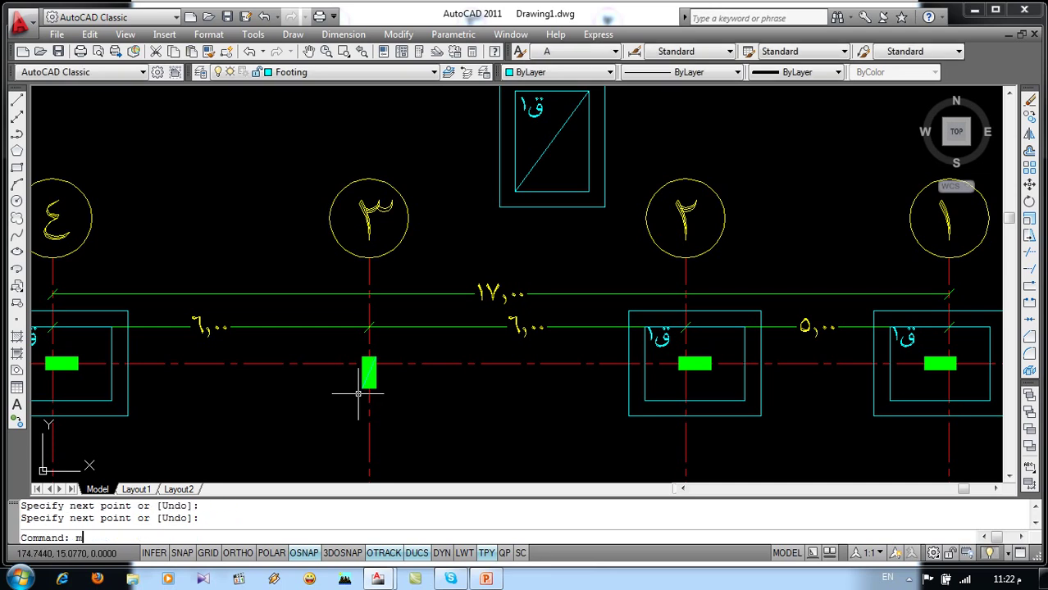
Move the footing, label and diagonal by the diagonal's midpoint onto column ٣/ا
{"action": "key", "text": "Return"}
{"action": "left_click", "coordinate": [627, 101]}
{"action": "left_click", "coordinate": [486, 154]}
{"action": "key", "text": "Return"}
{"action": "left_click", "coordinate": [552, 141]}
{"action": "scroll", "coordinate": [374, 370], "scroll_direction": "up", "scroll_amount": 4}
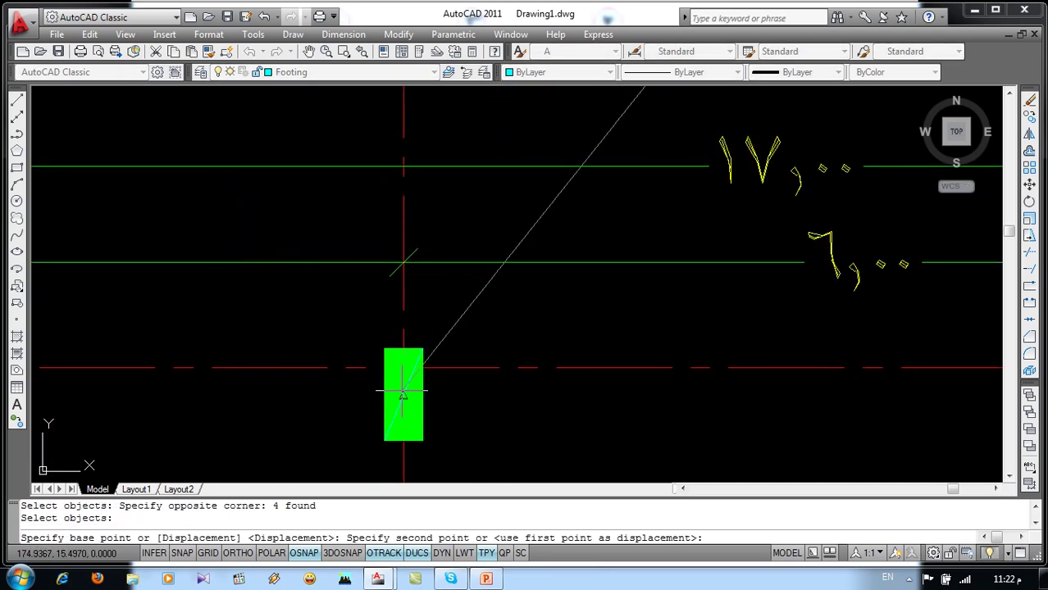
{"action": "left_click", "coordinate": [403, 395]}
{"action": "key", "text": "Return"}
{"action": "middle_click_drag", "start_coordinate": [370, 432], "coordinate": [362, 304]}
{"action": "key", "text": "Return"}
Erase the diagonal helper line
{"action": "left_click", "coordinate": [355, 319]}
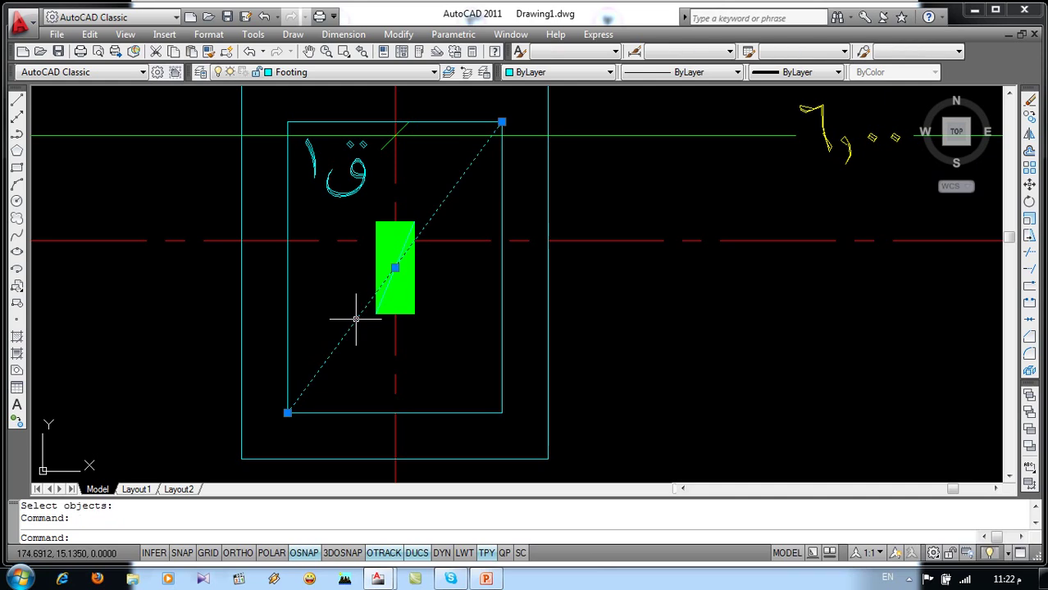
{"action": "key", "text": "Delete"}
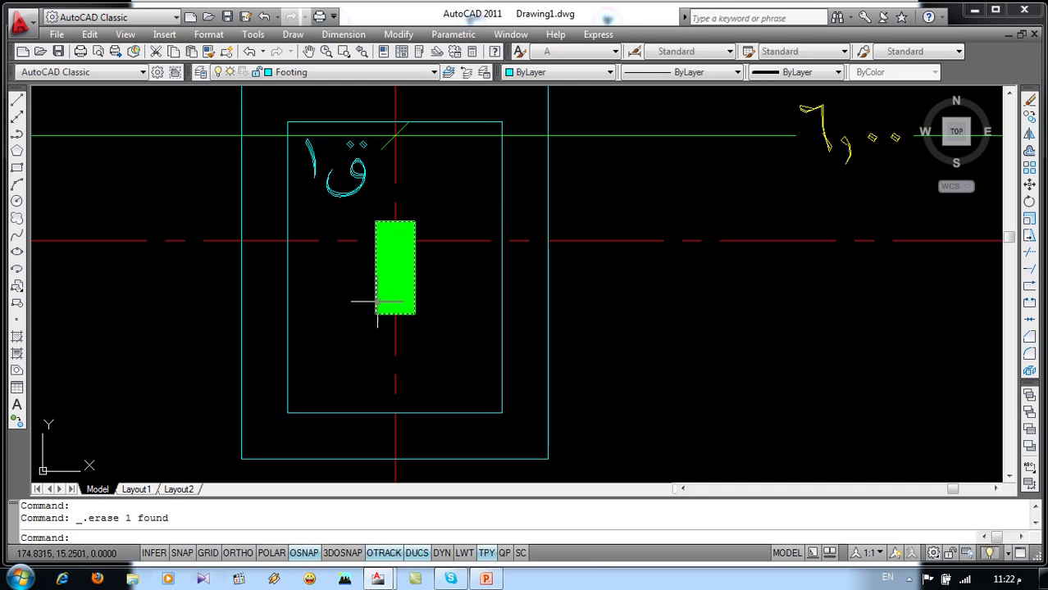
{"action": "scroll", "coordinate": [403, 322], "scroll_direction": "down", "scroll_amount": 5}
{"action": "middle_click_drag", "start_coordinate": [403, 322], "coordinate": [406, 320]}
Select the upright ق١ footing at ٣/ا for copying
{"action": "type", "text": "c"}
{"action": "key", "text": "Return"}
{"action": "left_click_drag", "start_coordinate": [374, 240], "coordinate": [465, 344]}
{"action": "left_click", "coordinate": [401, 286]}
Copy the upright footing from its column to columns ٤ and ٢ on row ب
{"action": "key", "text": "Return"}
{"action": "left_click", "coordinate": [419, 293]}
{"action": "middle_click_drag", "start_coordinate": [419, 293], "coordinate": [379, 125]}
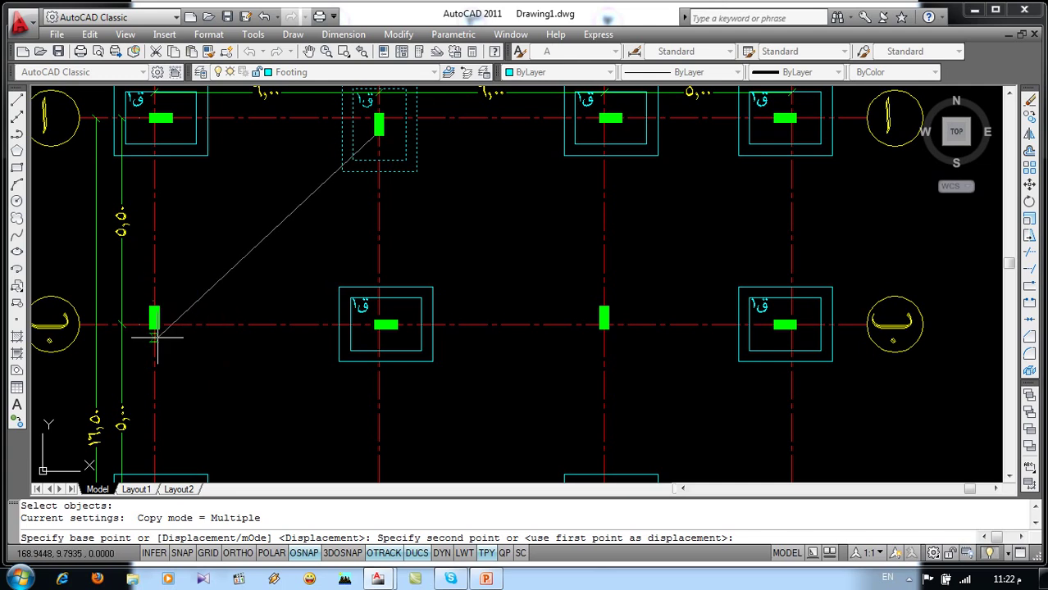
{"action": "left_click", "coordinate": [154, 318]}
{"action": "middle_click_drag", "start_coordinate": [460, 374], "coordinate": [372, 348]}
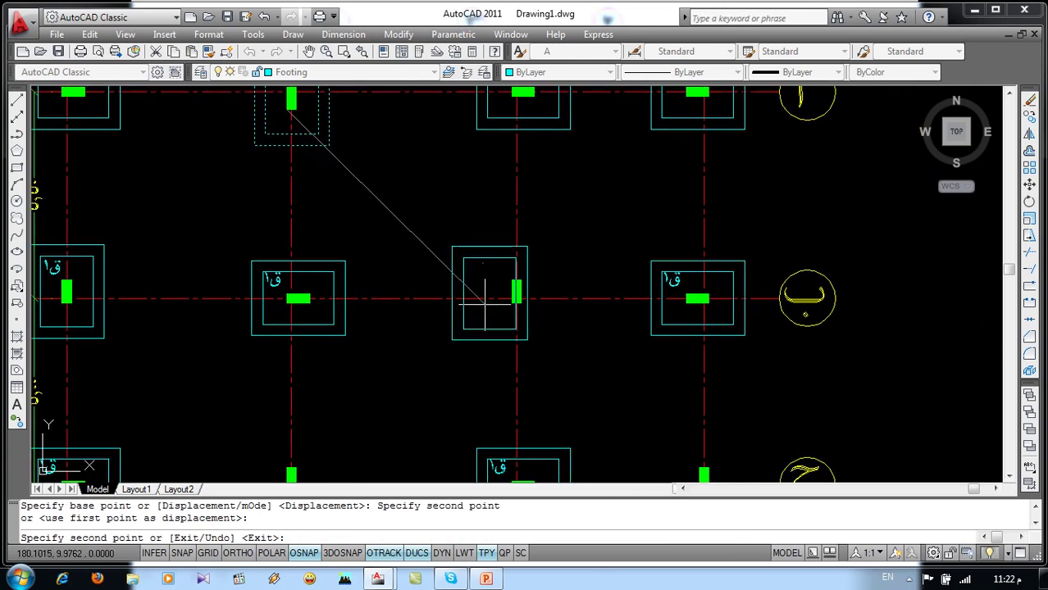
{"action": "left_click", "coordinate": [517, 295]}
Place upright footing copies at columns ١ and ٣ on row ج and column ٢ on row د
{"action": "middle_click_drag", "start_coordinate": [539, 358], "coordinate": [560, 165]}
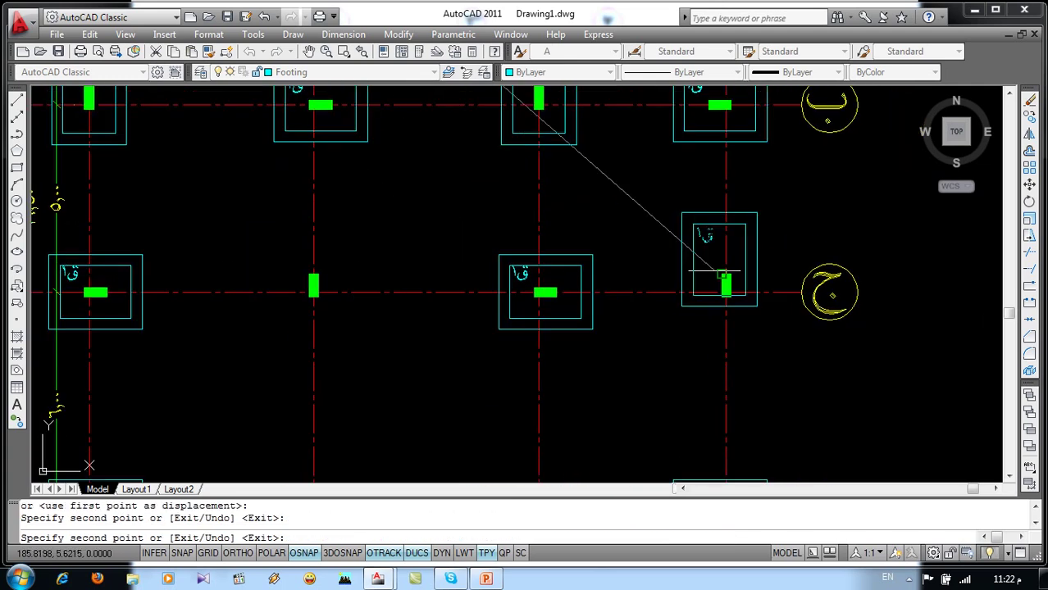
{"action": "left_click", "coordinate": [718, 297]}
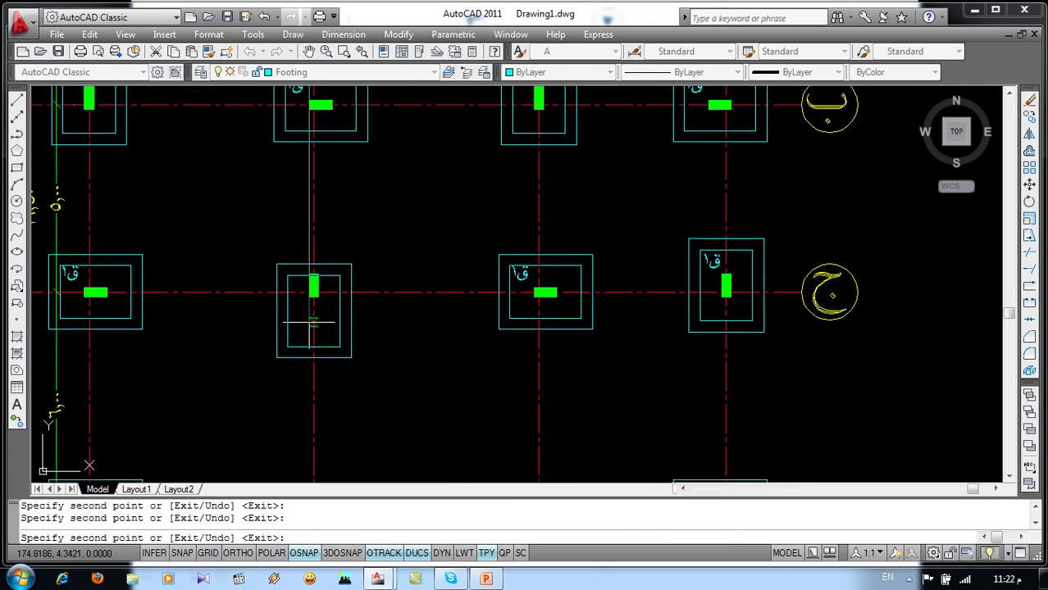
{"action": "left_click", "coordinate": [314, 293]}
{"action": "scroll", "coordinate": [410, 243], "scroll_direction": "down", "scroll_amount": 4}
{"action": "scroll", "coordinate": [486, 361], "scroll_direction": "up", "scroll_amount": 4}
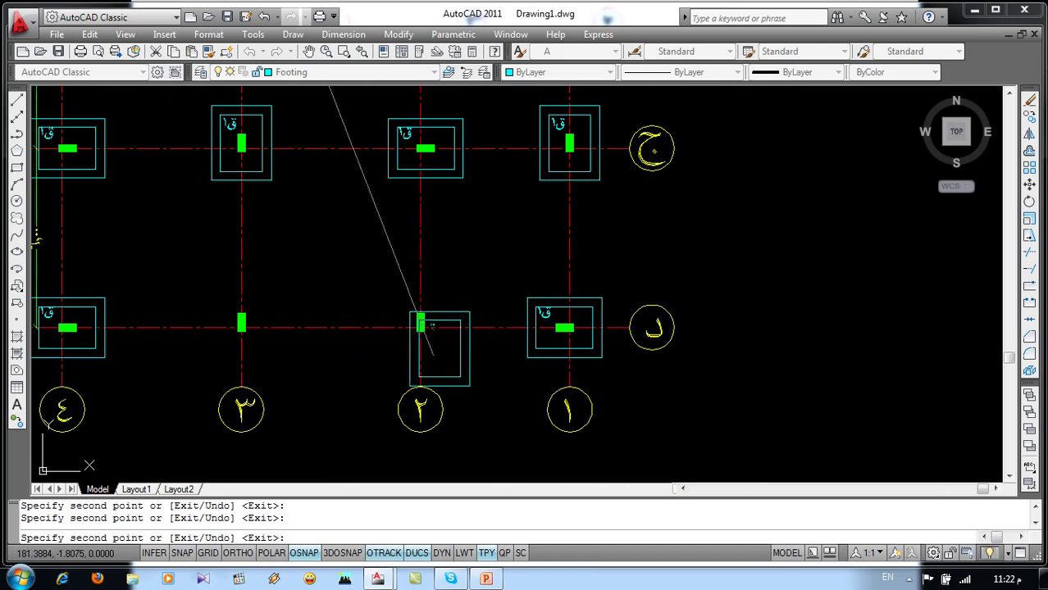
{"action": "left_click", "coordinate": [421, 328]}
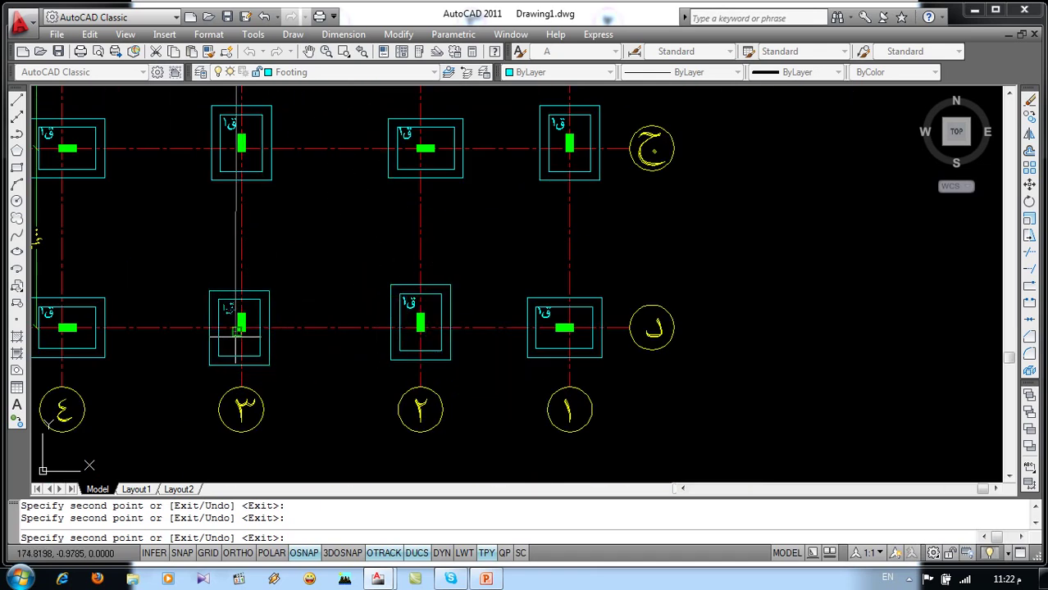
{"action": "key", "text": "Return"}
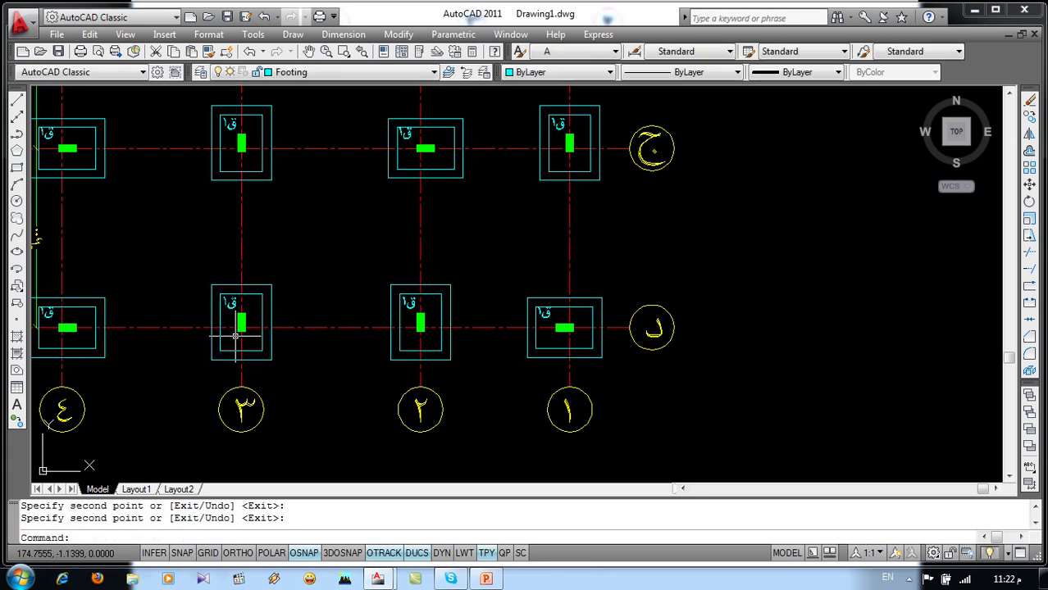
Zoom in on the last two footings of row ا and their 5,00 spacing
{"action": "scroll", "coordinate": [298, 295], "scroll_direction": "down", "scroll_amount": 3}
{"action": "scroll", "coordinate": [369, 295], "scroll_direction": "down", "scroll_amount": 2}
{"action": "scroll", "coordinate": [438, 280], "scroll_direction": "up", "scroll_amount": 5}
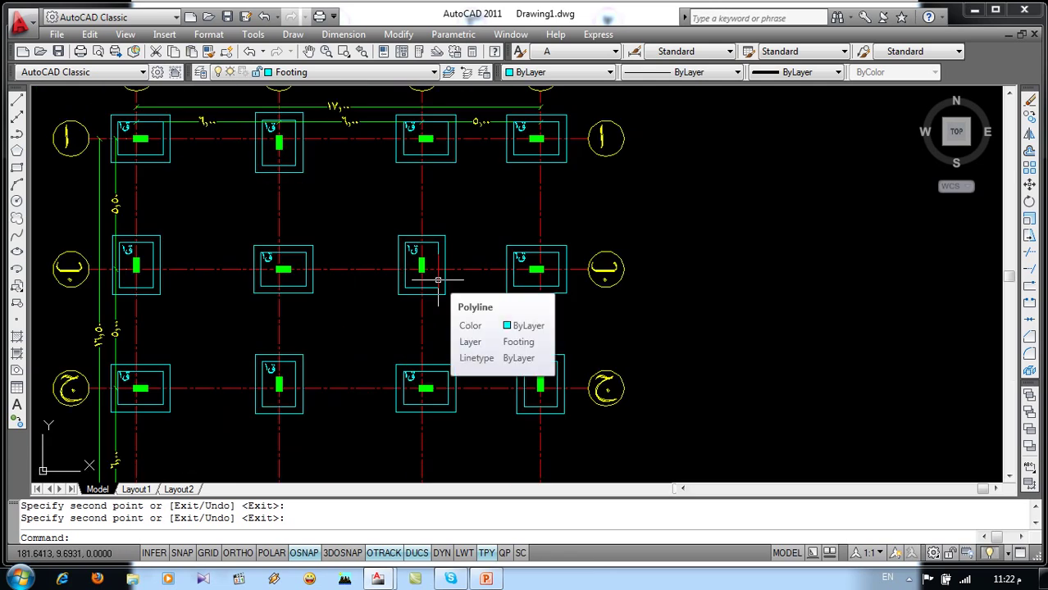
{"action": "mouse_move", "coordinate": [945, 580]}
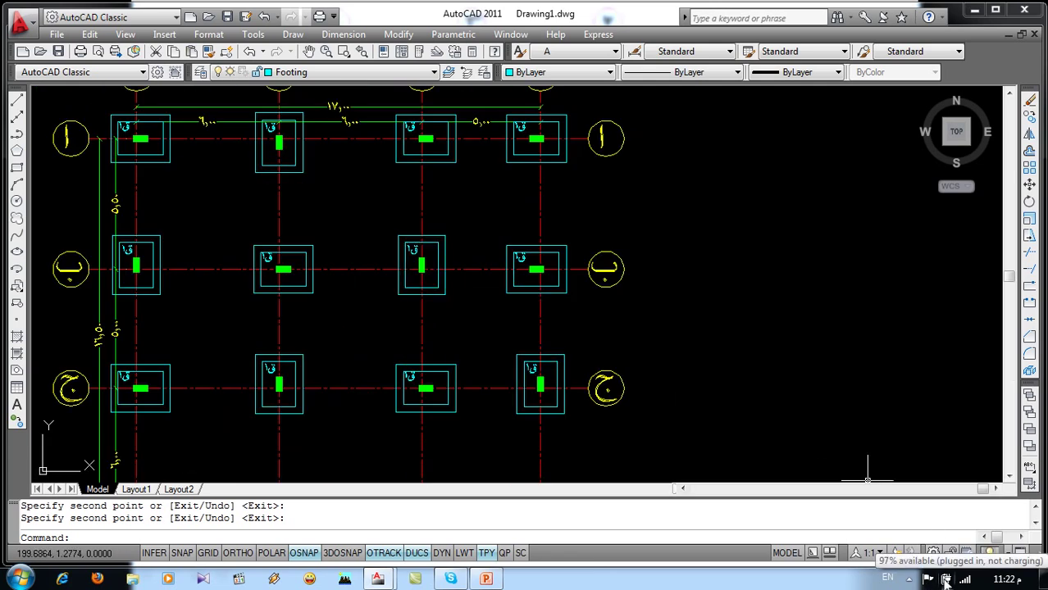
{"action": "scroll", "coordinate": [574, 221], "scroll_direction": "up", "scroll_amount": 1}
{"action": "scroll", "coordinate": [541, 209], "scroll_direction": "up", "scroll_amount": 2}
{"action": "scroll", "coordinate": [523, 202], "scroll_direction": "up", "scroll_amount": 3}
Draw the top beam line between the row ا columns and a vertical beam down to row ب
{"action": "key", "text": "Return"}
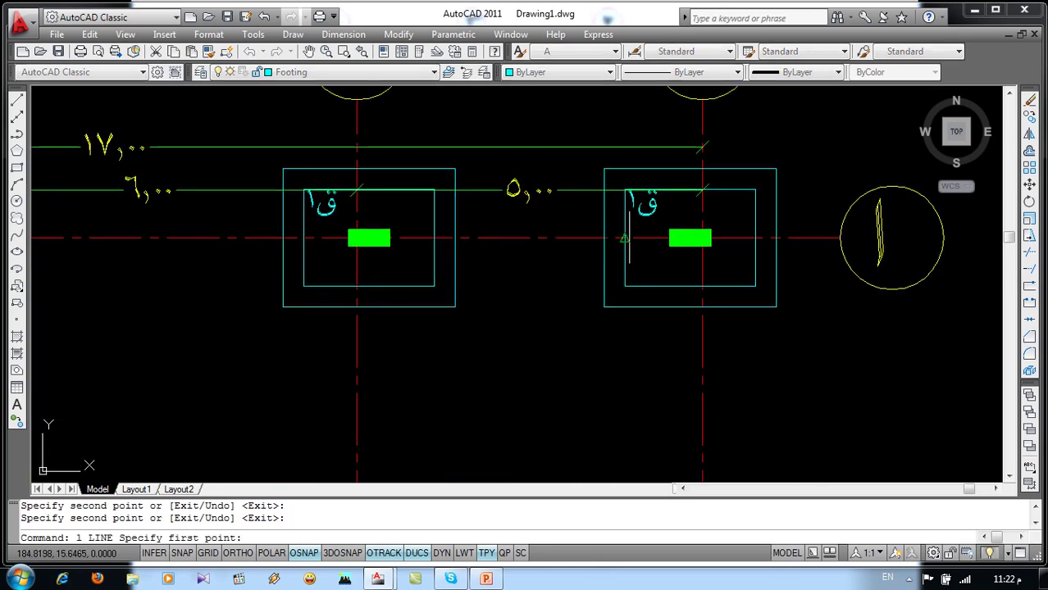
{"action": "left_click", "coordinate": [670, 230]}
{"action": "left_click", "coordinate": [390, 230]}
{"action": "key", "text": "Return"}
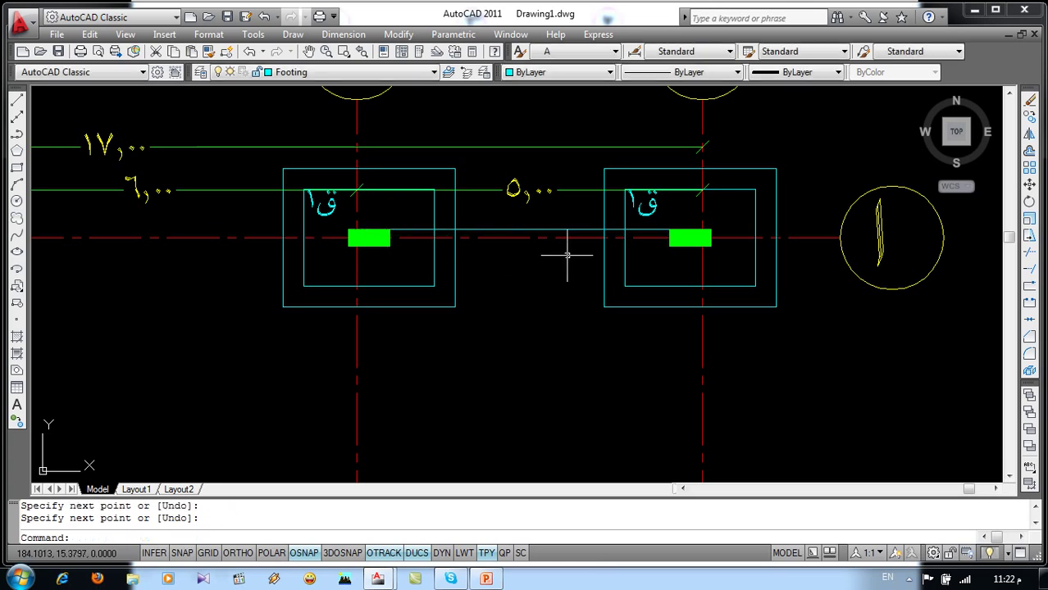
{"action": "key", "text": "Return"}
{"action": "left_click", "coordinate": [357, 245]}
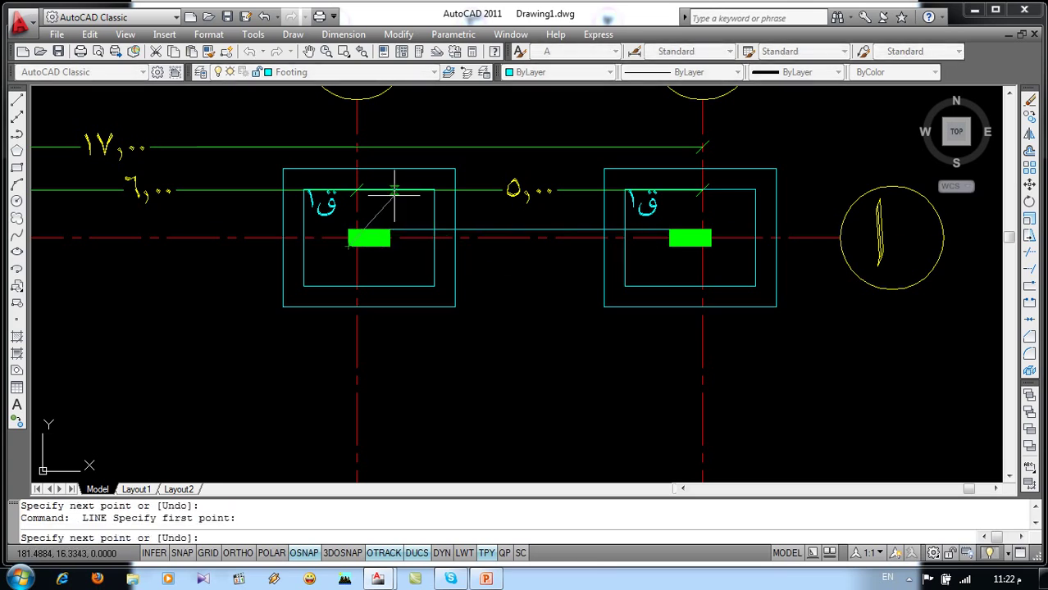
{"action": "scroll", "coordinate": [395, 197], "scroll_direction": "down", "scroll_amount": 4}
{"action": "left_click", "coordinate": [379, 352]}
{"action": "key", "text": "Return"}
{"action": "key", "text": "Return"}
Draw the lower horizontal beam and the right vertical beam to close the loop
{"action": "left_click", "coordinate": [381, 362]}
{"action": "left_click", "coordinate": [502, 361]}
{"action": "key", "text": "Return"}
{"action": "key", "text": "Return"}
{"action": "left_click", "coordinate": [522, 359]}
{"action": "key", "text": "Return"}
{"action": "key", "text": "Return"}
{"action": "left_click", "coordinate": [519, 358]}
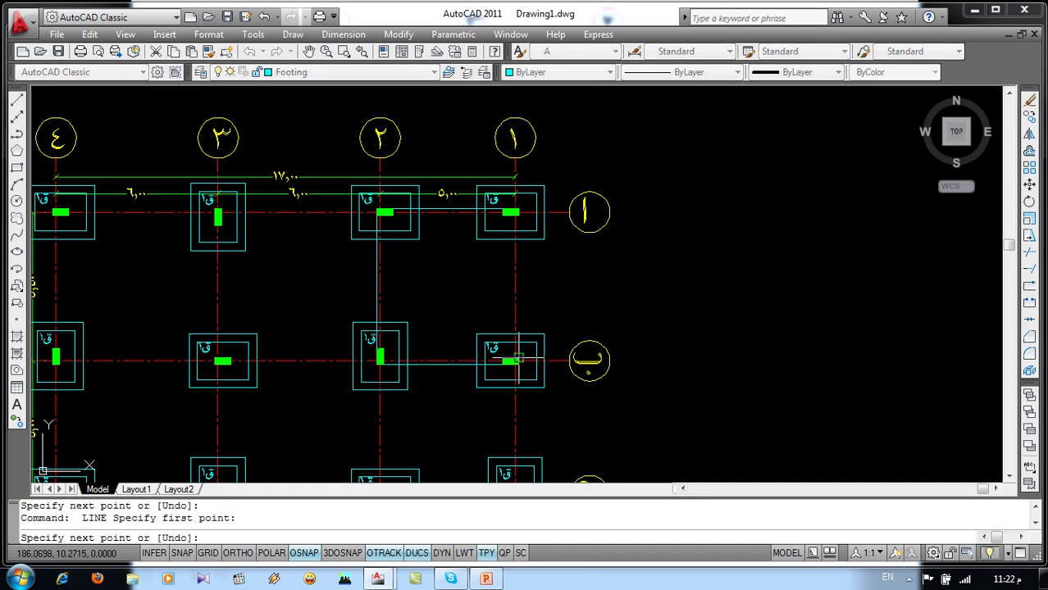
{"action": "left_click", "coordinate": [518, 215]}
{"action": "key", "text": "Return"}
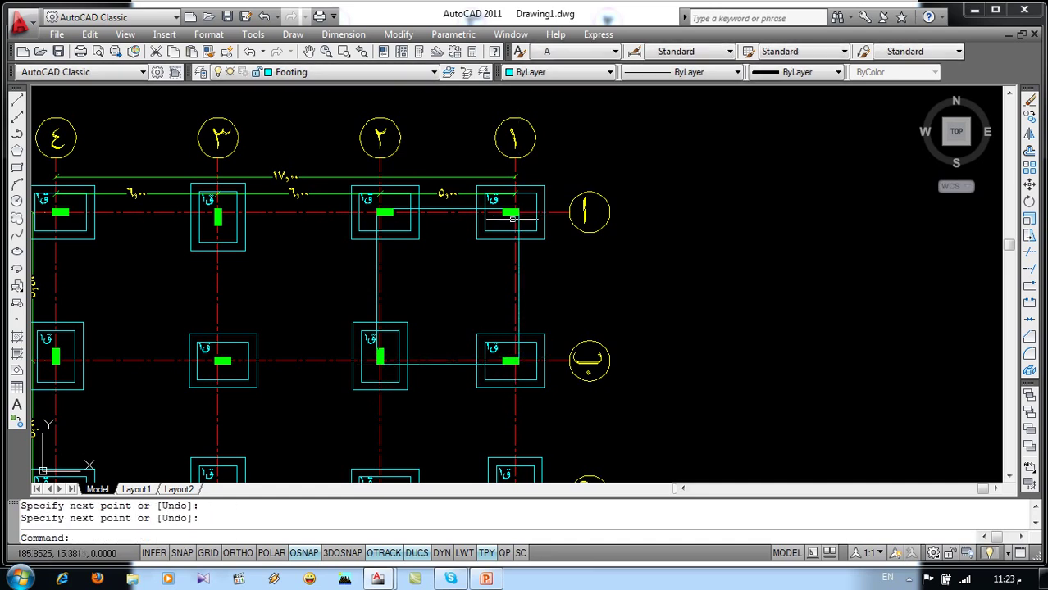
{"action": "scroll", "coordinate": [472, 235], "scroll_direction": "up", "scroll_amount": 2}
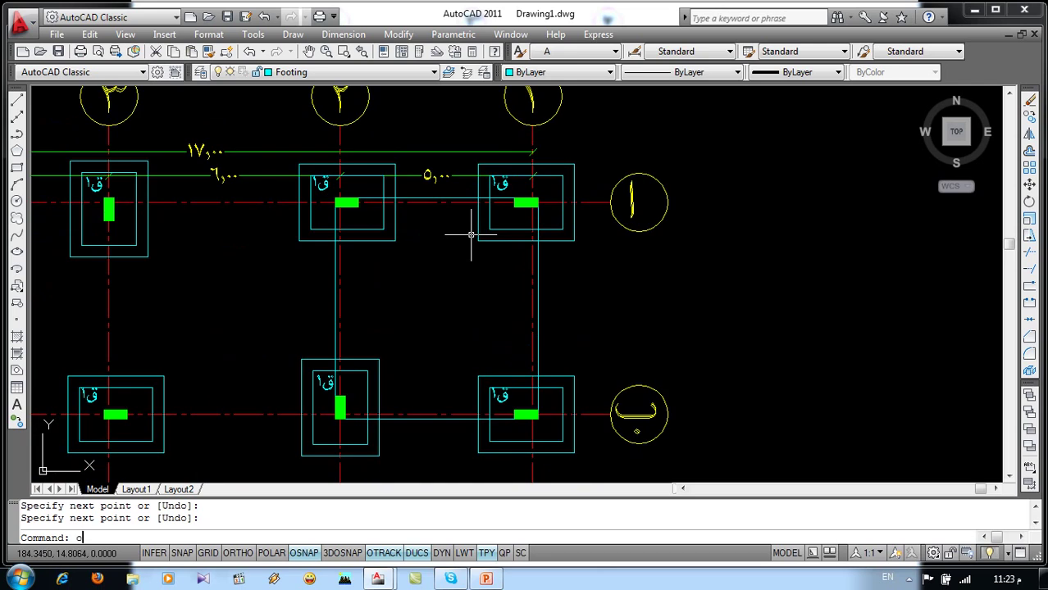
Offset the top beam line and the grid 1 and grid 2 beam lines inward by 0.25
{"action": "key", "text": "Return"}
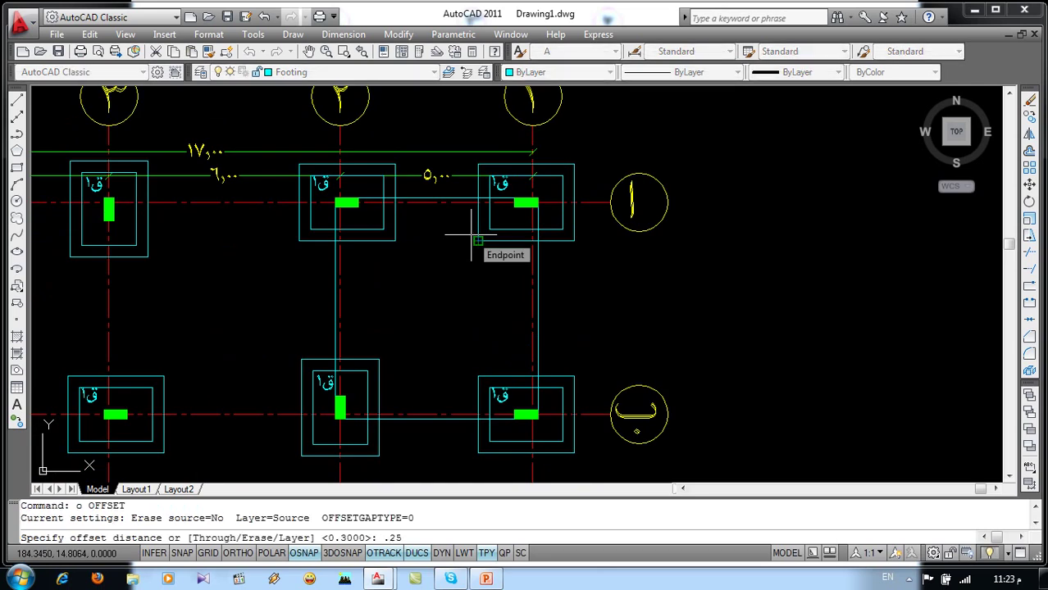
{"action": "key", "text": "Return"}
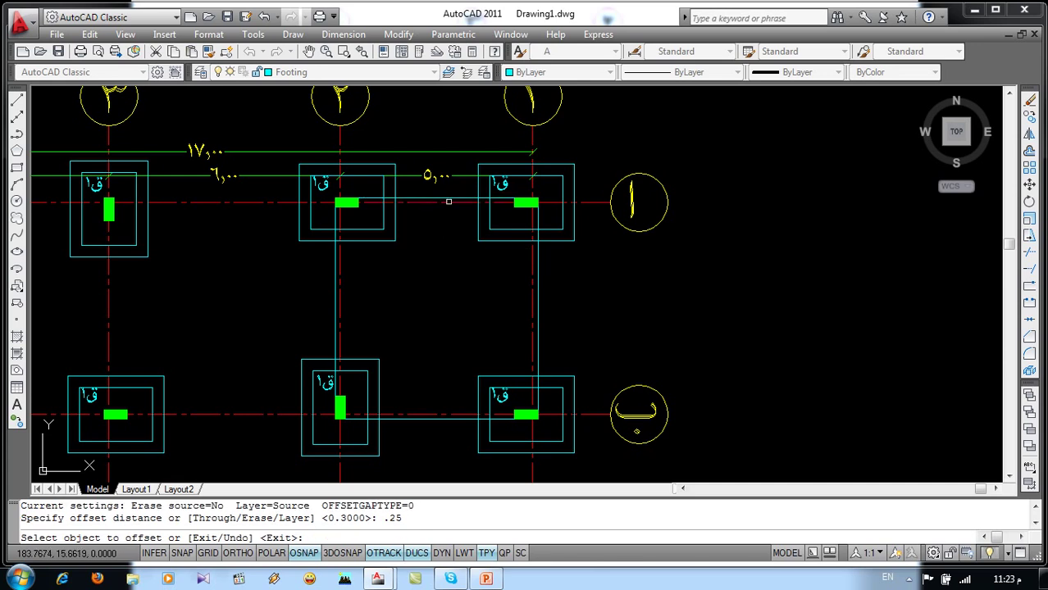
{"action": "left_click", "coordinate": [448, 199]}
{"action": "left_click", "coordinate": [456, 255]}
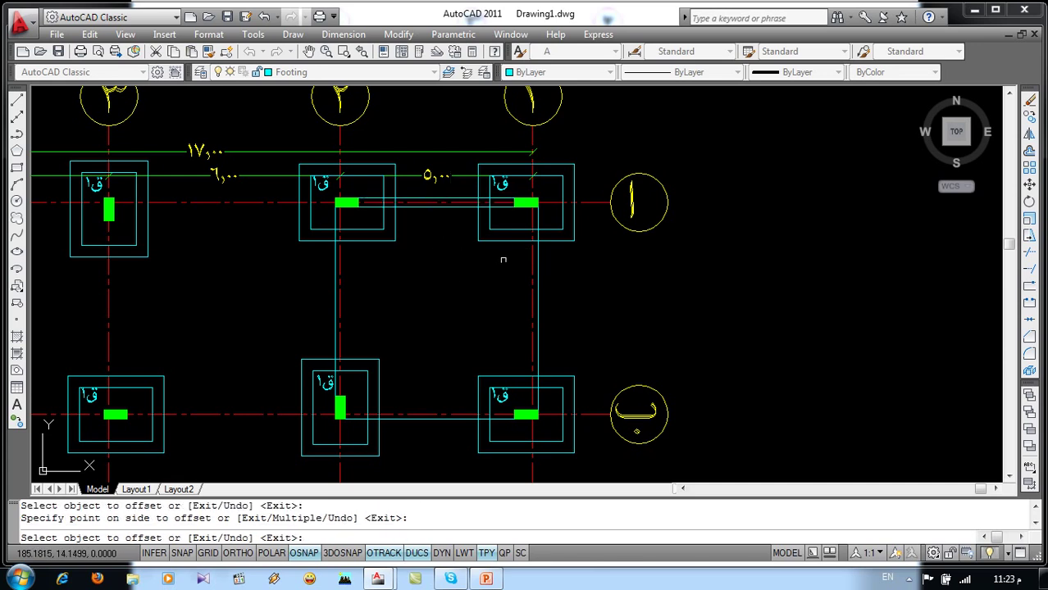
{"action": "left_click", "coordinate": [539, 282]}
{"action": "left_click", "coordinate": [497, 289]}
{"action": "left_click", "coordinate": [332, 309]}
{"action": "left_click", "coordinate": [409, 308]}
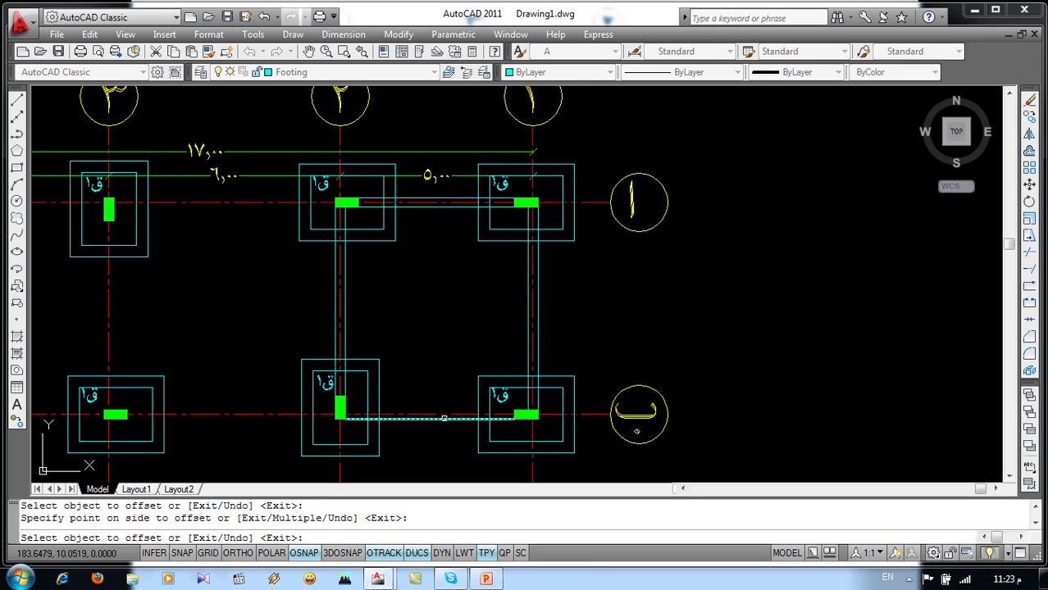
{"action": "key", "text": "Return"}
{"action": "scroll", "coordinate": [446, 362], "scroll_direction": "down", "scroll_amount": 4}
{"action": "scroll", "coordinate": [533, 295], "scroll_direction": "up", "scroll_amount": 2}
{"action": "scroll", "coordinate": [538, 286], "scroll_direction": "up", "scroll_amount": 1}
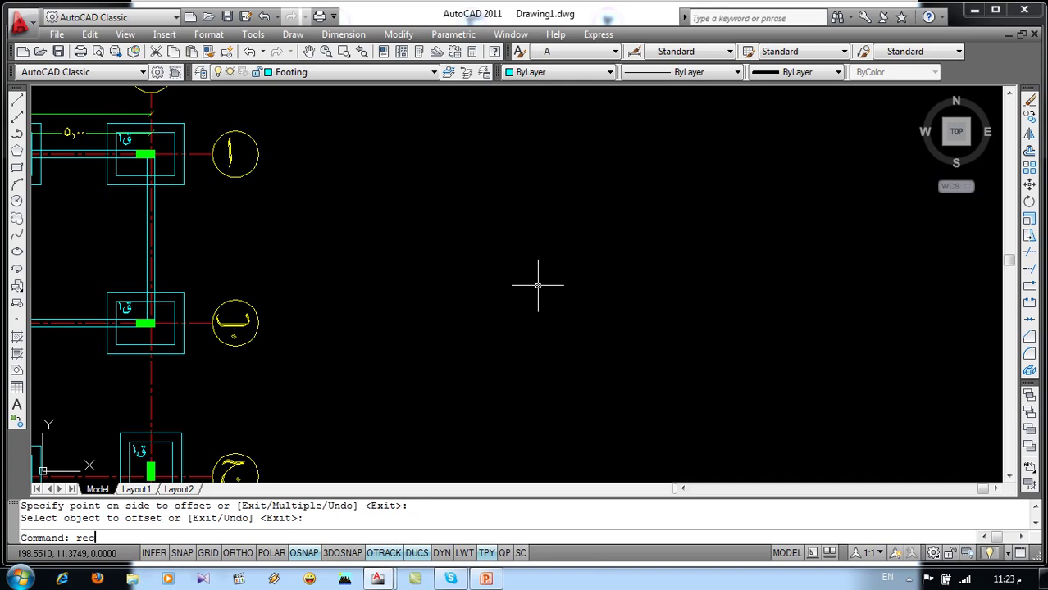
Draw the stacked section rectangles: thin base, footing on top of it, and tall column
{"action": "key", "text": "Return"}
{"action": "left_click", "coordinate": [470, 284]}
{"action": "left_click", "coordinate": [752, 303]}
{"action": "key", "text": "Return"}
{"action": "left_click", "coordinate": [726, 284]}
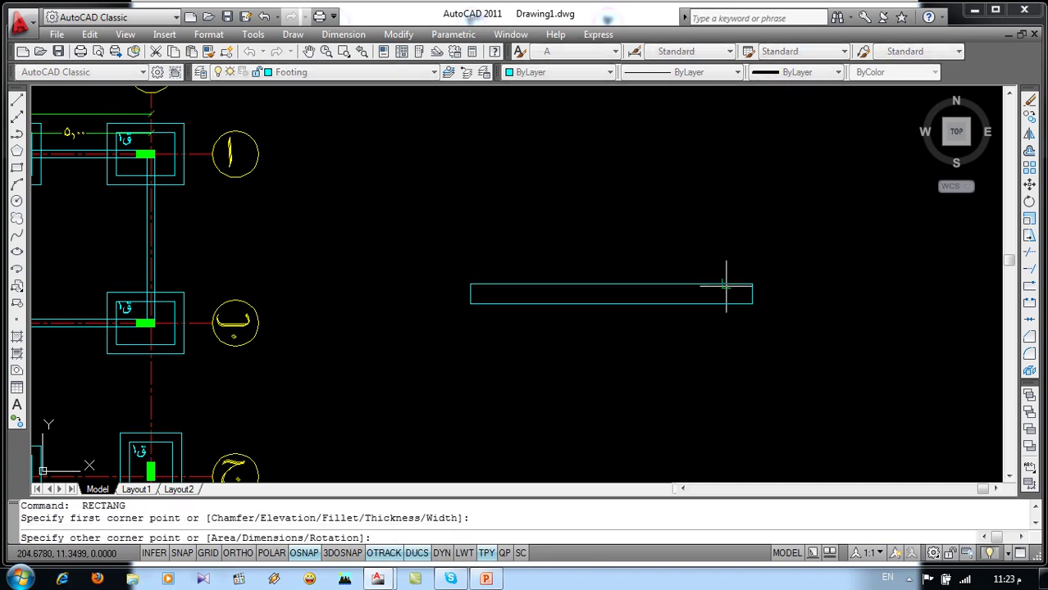
{"action": "left_click", "coordinate": [496, 240]}
{"action": "key", "text": "Return"}
{"action": "left_click", "coordinate": [596, 241]}
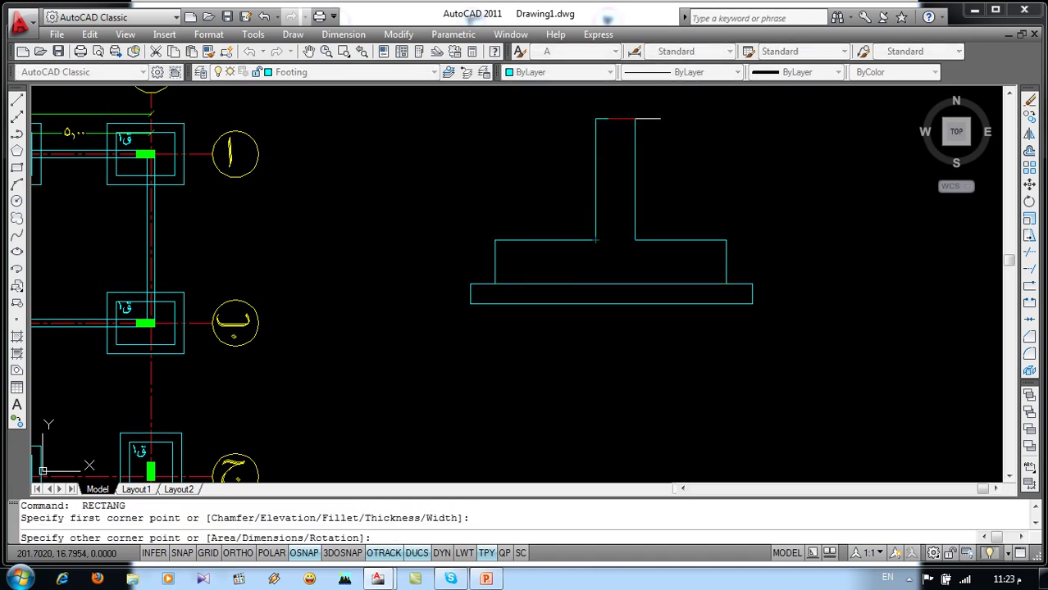
{"action": "left_click", "coordinate": [634, 119]}
Add the side rectangles extending left of the column and right of the footing
{"action": "middle_click_drag", "start_coordinate": [585, 239], "coordinate": [519, 274]}
{"action": "key", "text": "Return"}
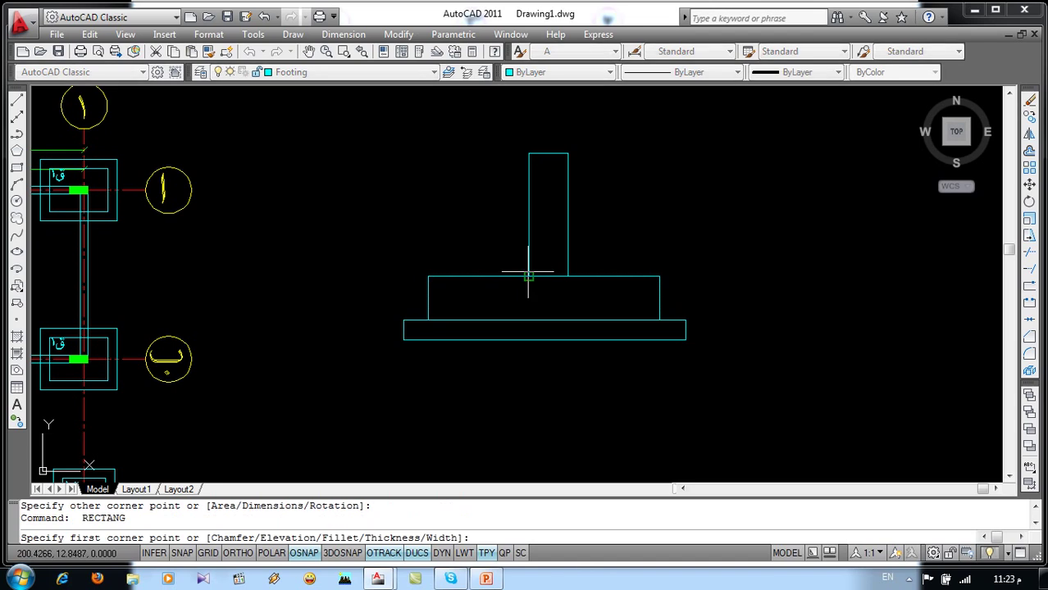
{"action": "left_click", "coordinate": [529, 275]}
{"action": "left_click", "coordinate": [285, 216]}
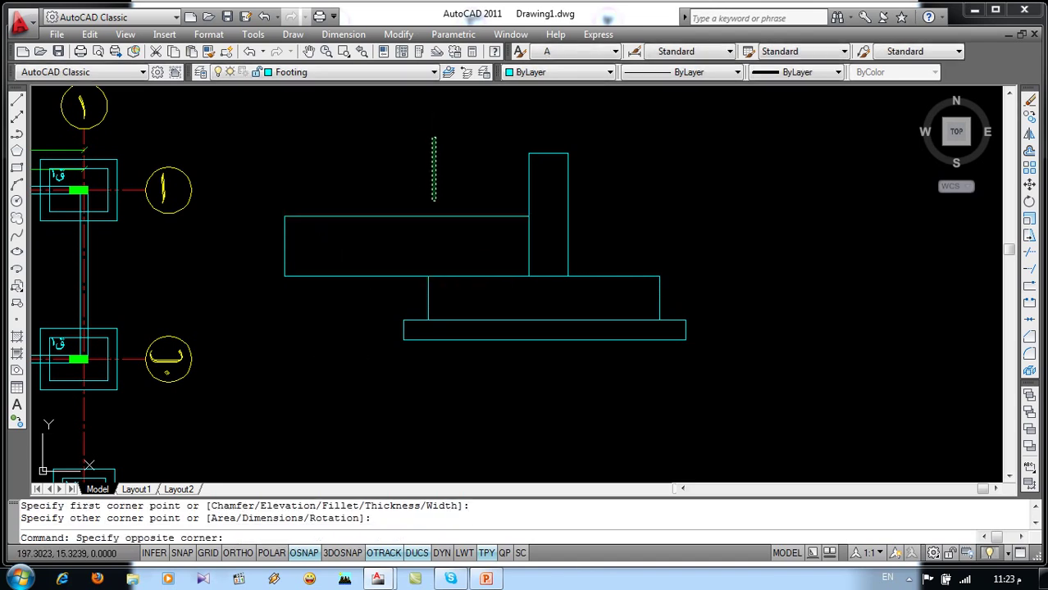
{"action": "left_click", "coordinate": [433, 200]}
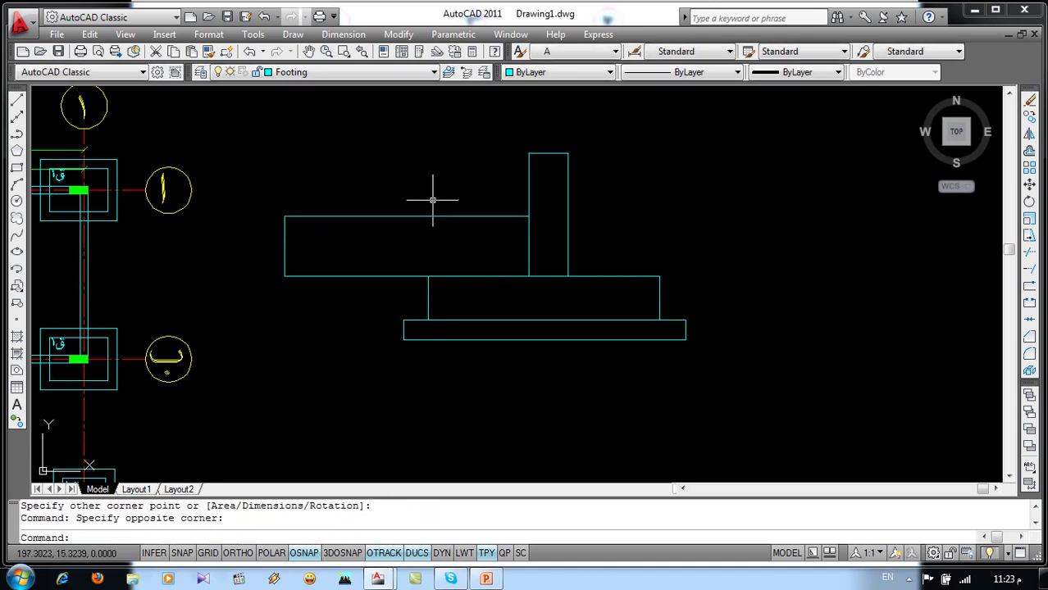
{"action": "key", "text": "Return"}
{"action": "left_click", "coordinate": [660, 320]}
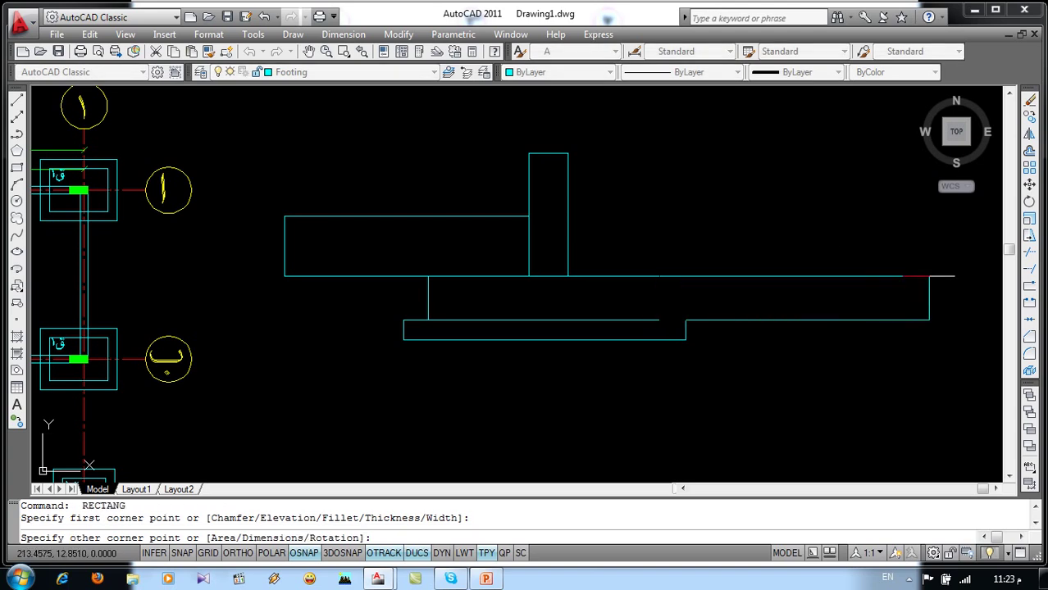
{"action": "left_click", "coordinate": [933, 276]}
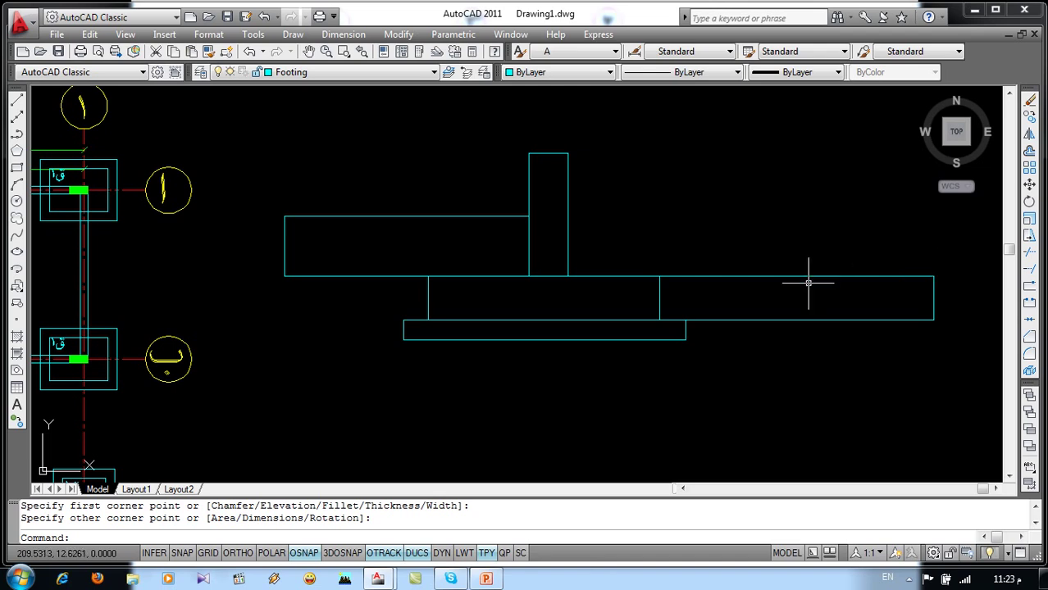
{"action": "scroll", "coordinate": [642, 282], "scroll_direction": "down", "scroll_amount": 5}
{"action": "middle_click_drag", "start_coordinate": [607, 279], "coordinate": [654, 279]}
{"action": "scroll", "coordinate": [566, 276], "scroll_direction": "up", "scroll_amount": 1}
{"action": "scroll", "coordinate": [544, 276], "scroll_direction": "up", "scroll_amount": 3}
{"action": "scroll", "coordinate": [544, 277], "scroll_direction": "up", "scroll_amount": 4}
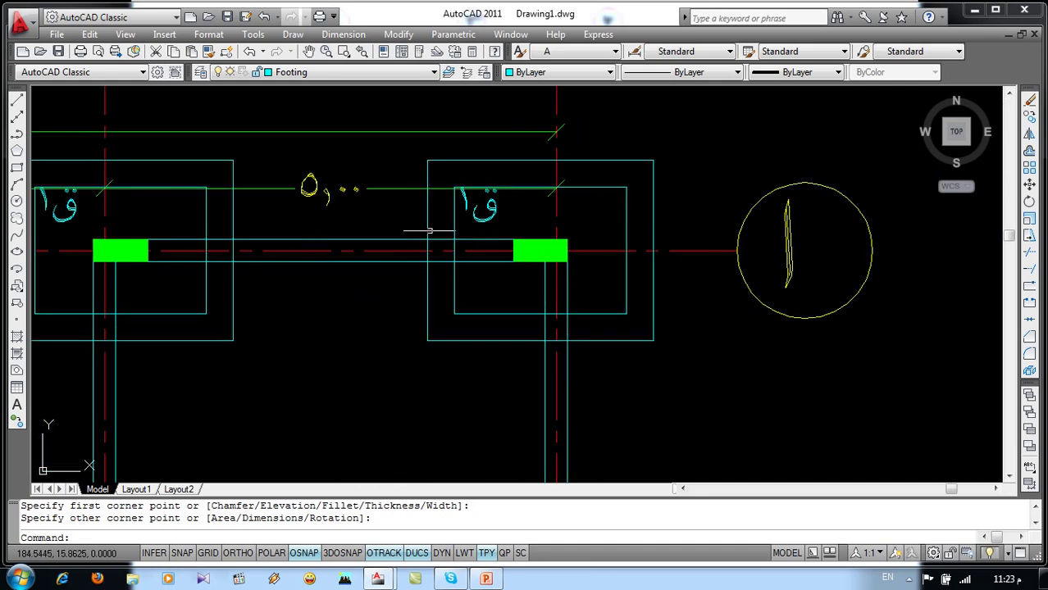
Turn off the Axis layer to hide the grid lines
{"action": "left_click", "coordinate": [352, 73]}
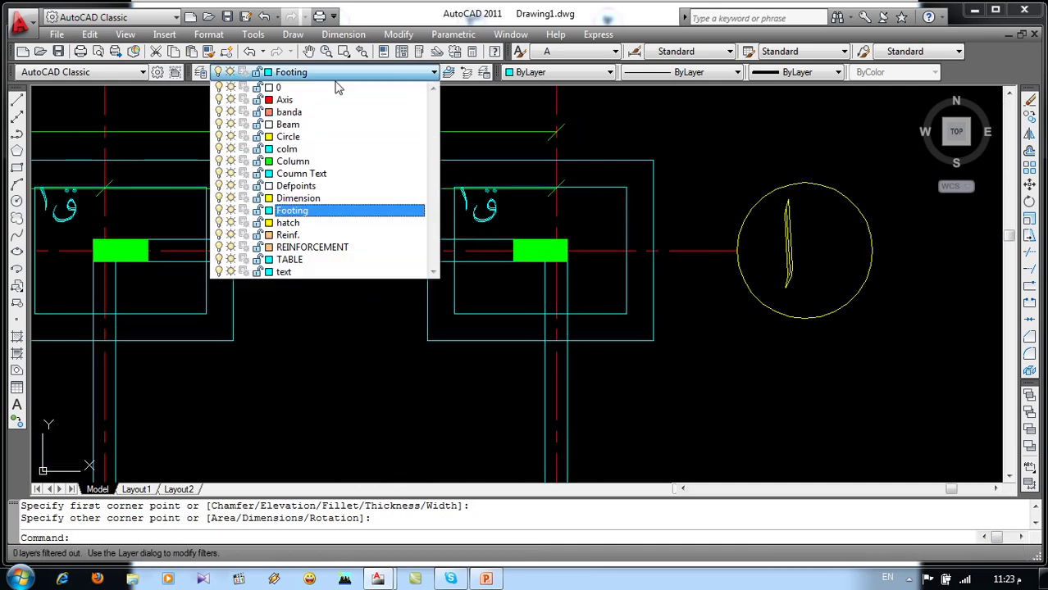
{"action": "left_click", "coordinate": [219, 99]}
{"action": "left_click", "coordinate": [438, 317]}
{"action": "type", "text": "tr"}
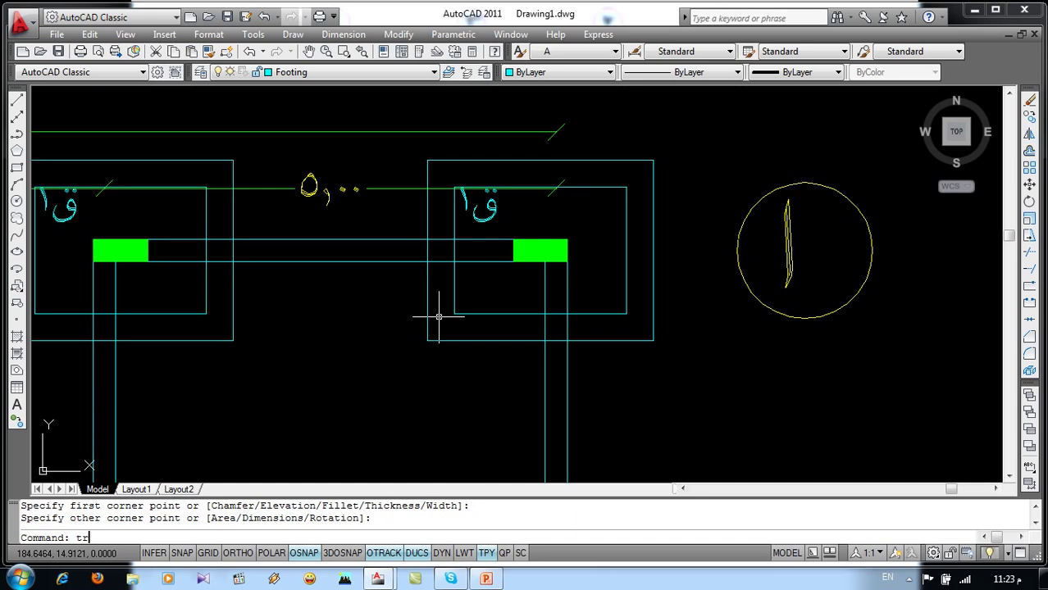
Trim the tie-beam top and bottom edges and the footing edge where they overlap
{"action": "key", "text": "Return"}
{"action": "key", "text": "Return"}
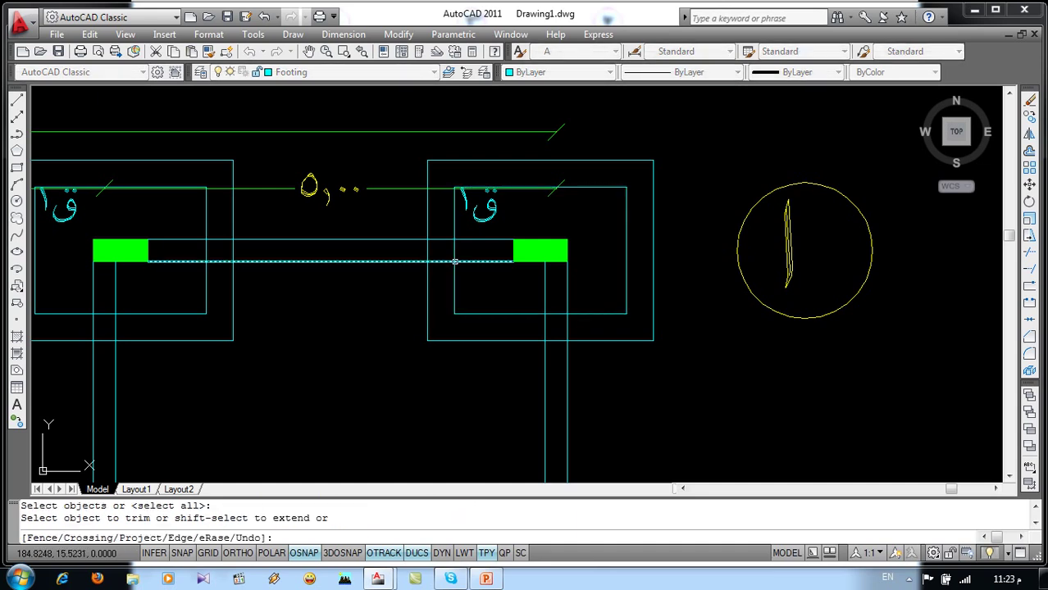
{"action": "left_click", "coordinate": [442, 253]}
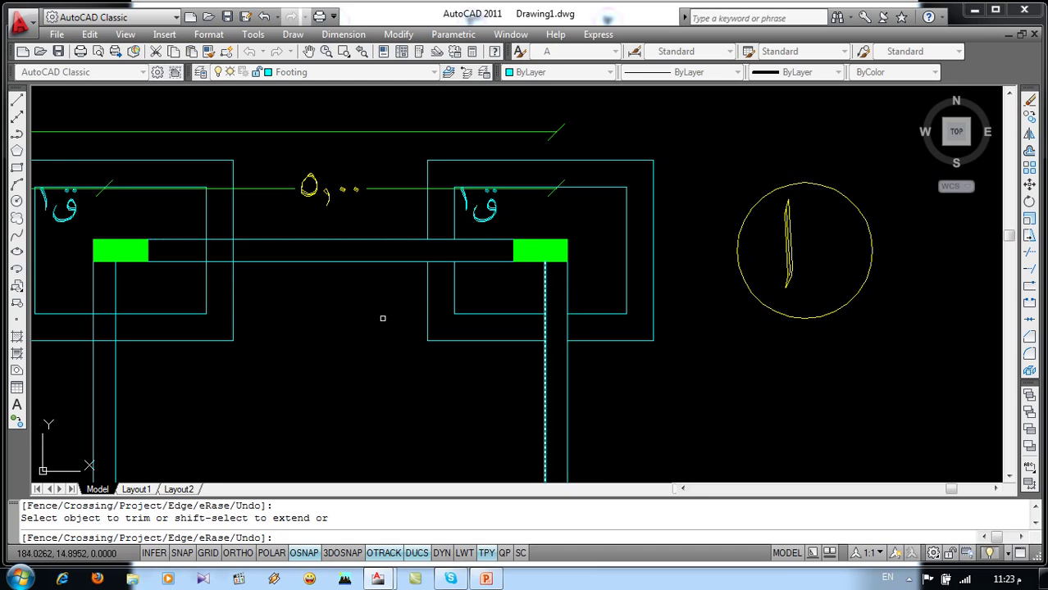
{"action": "middle_click_drag", "start_coordinate": [382, 318], "coordinate": [561, 316]}
{"action": "scroll", "coordinate": [383, 247], "scroll_direction": "up", "scroll_amount": 2}
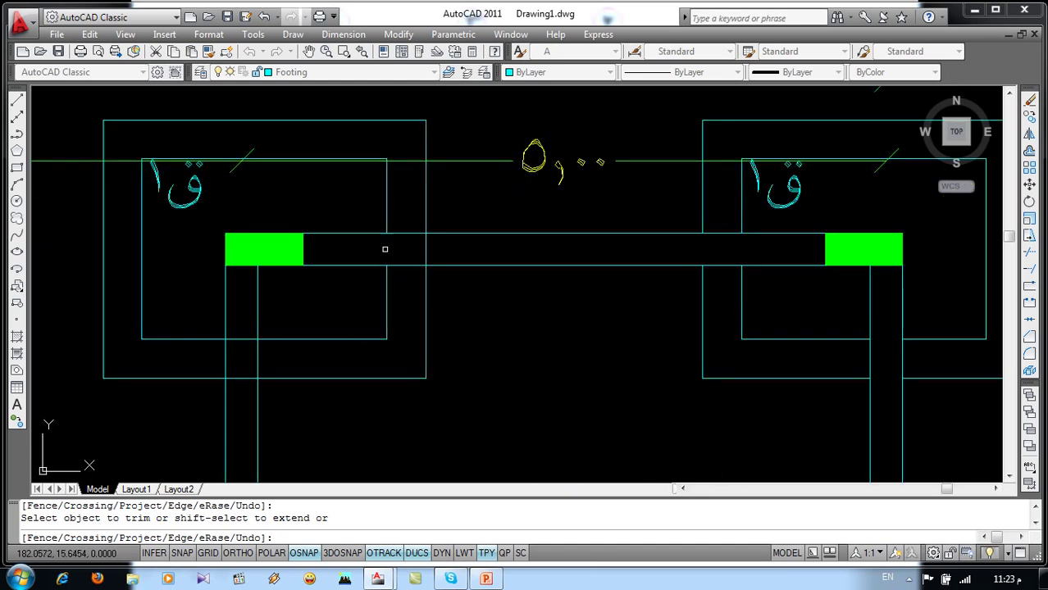
{"action": "left_click", "coordinate": [366, 266]}
{"action": "left_click", "coordinate": [355, 235]}
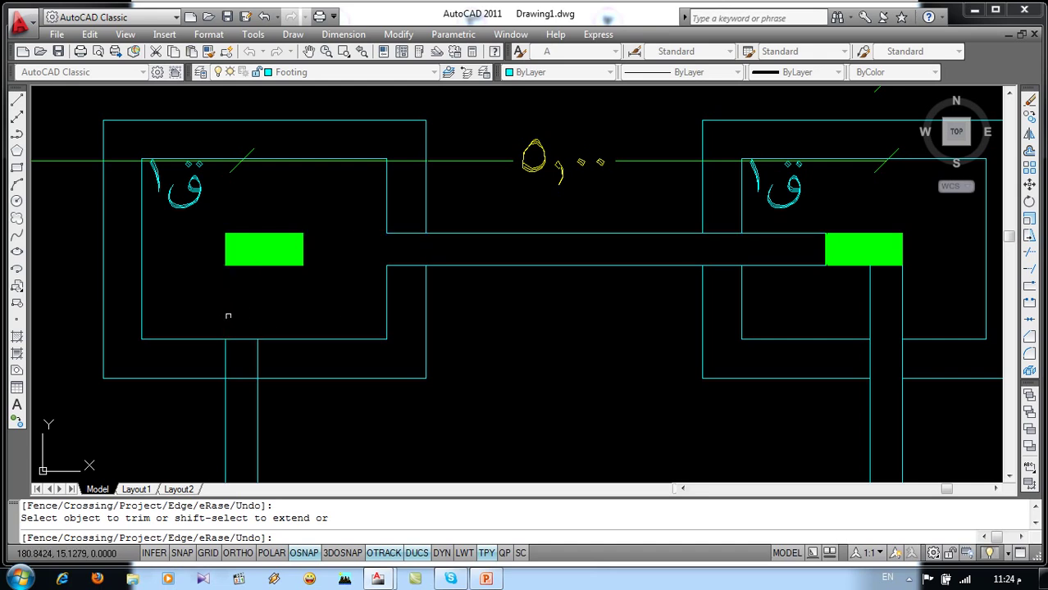
{"action": "left_click", "coordinate": [243, 338]}
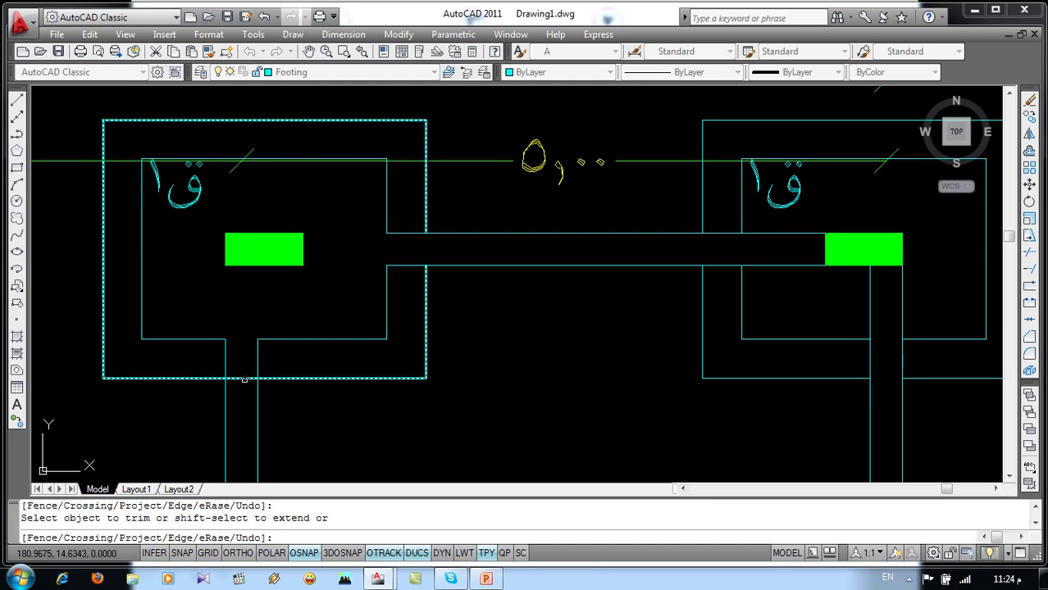
{"action": "key", "text": "Return"}
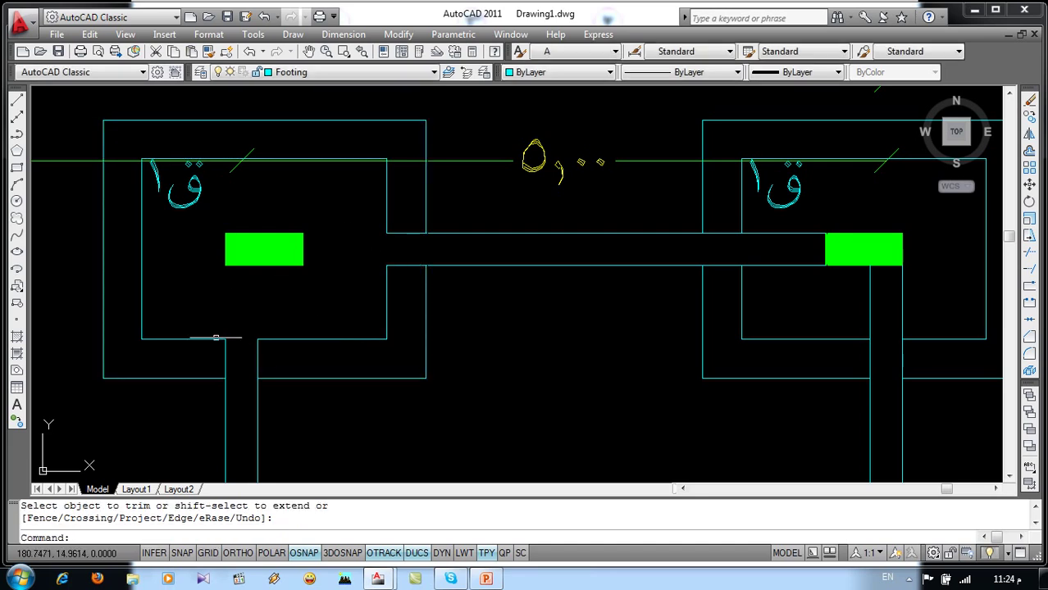
Review the trimmed footings, leaving the current layer unchanged, and zoom out to the full plan
{"action": "middle_click_drag", "start_coordinate": [555, 348], "coordinate": [445, 315]}
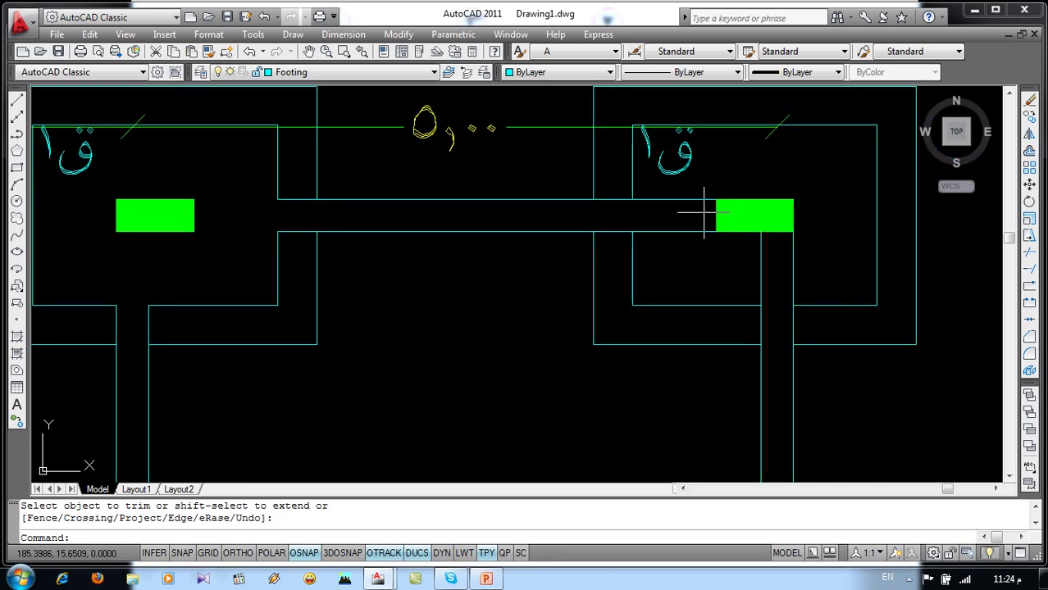
{"action": "middle_click_drag", "start_coordinate": [351, 237], "coordinate": [465, 255]}
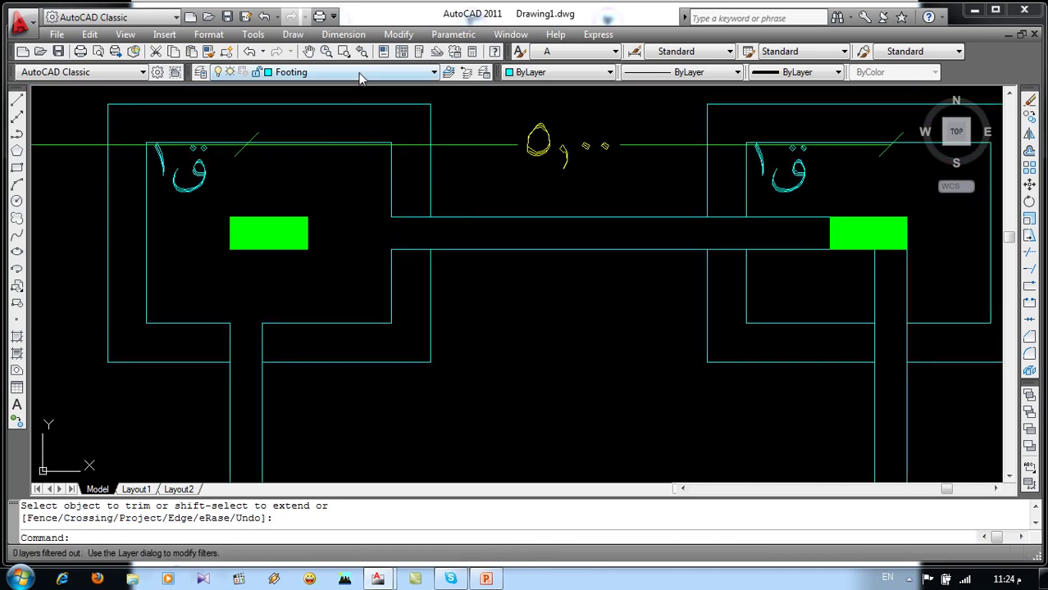
{"action": "left_click", "coordinate": [312, 72]}
{"action": "left_click", "coordinate": [524, 257]}
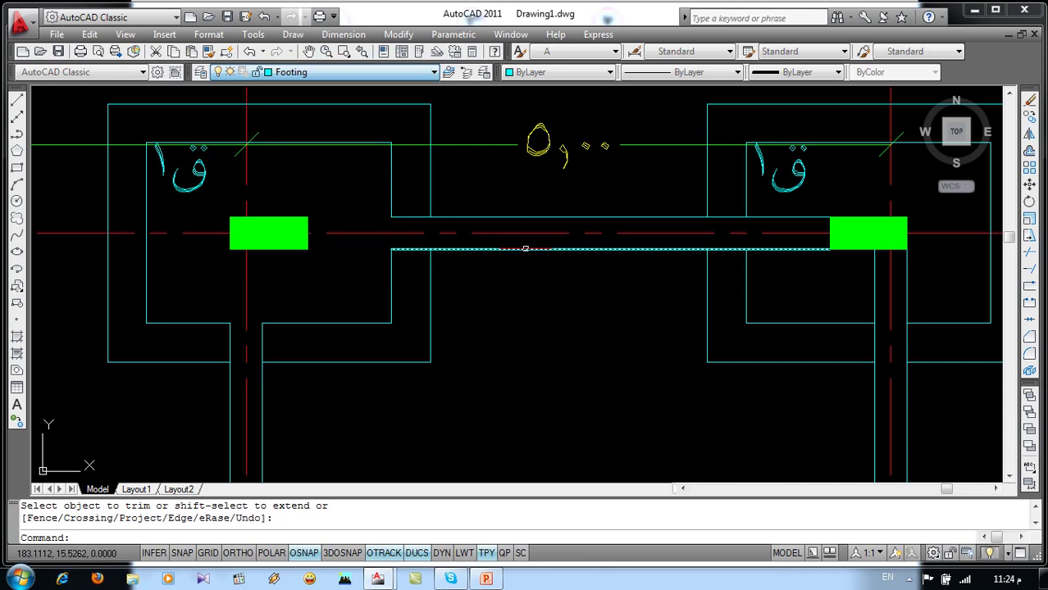
{"action": "scroll", "coordinate": [508, 246], "scroll_direction": "down", "scroll_amount": 5}
{"action": "scroll", "coordinate": [477, 225], "scroll_direction": "down", "scroll_amount": 2}
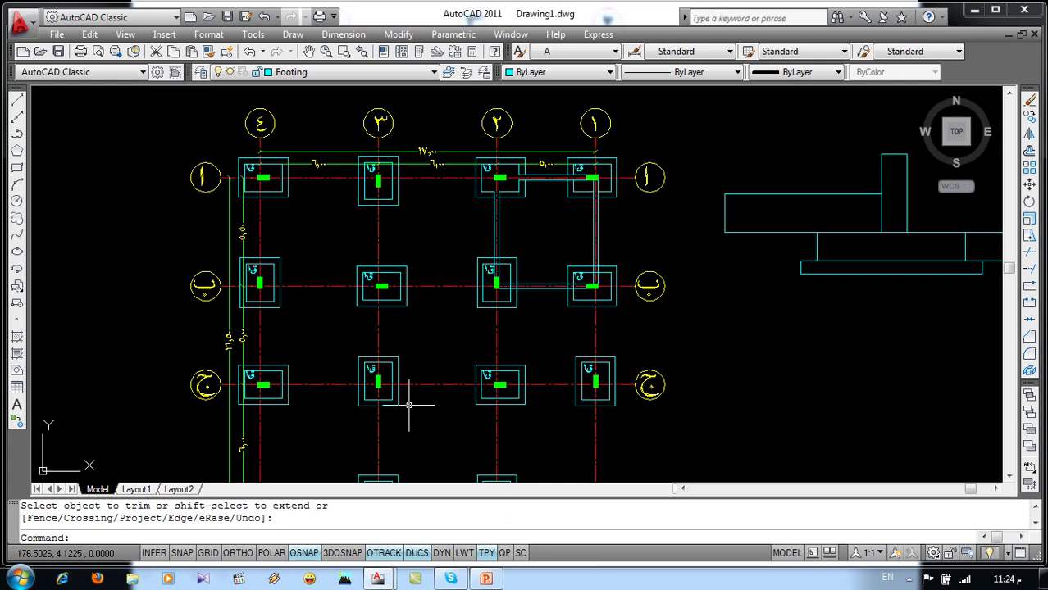
Erase the footing section sketch and recentre the foundation plan
{"action": "scroll", "coordinate": [492, 244], "scroll_direction": "down", "scroll_amount": 4}
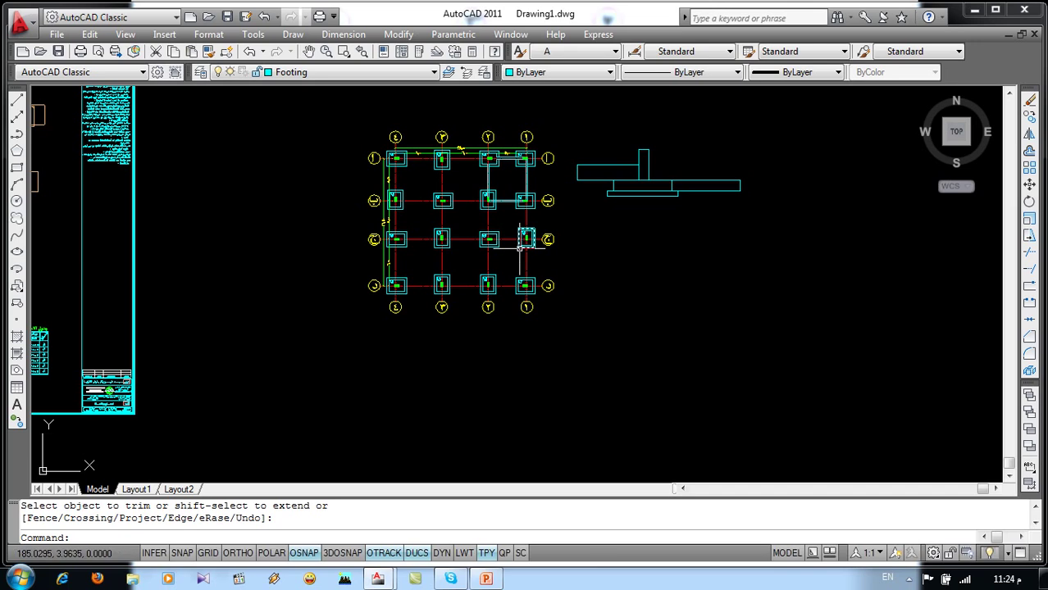
{"action": "left_click", "coordinate": [764, 135]}
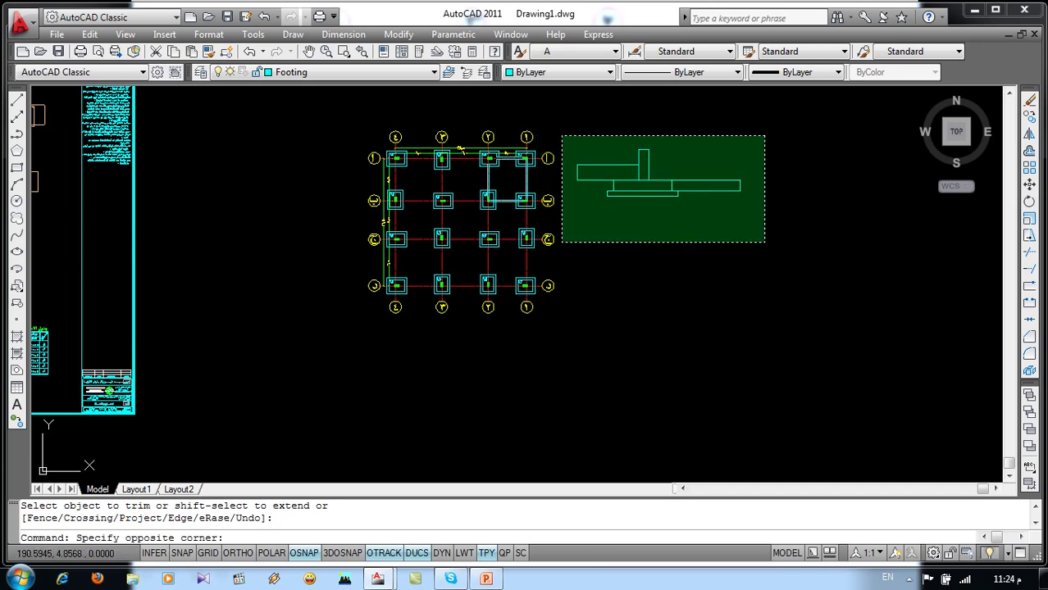
{"action": "left_click", "coordinate": [562, 240]}
{"action": "key", "text": "Delete"}
{"action": "middle_click_drag", "start_coordinate": [562, 241], "coordinate": [464, 261]}
In Notes.dwg, select the footing and tie-beam schedule tables and copy them
{"action": "left_click", "coordinate": [510, 35]}
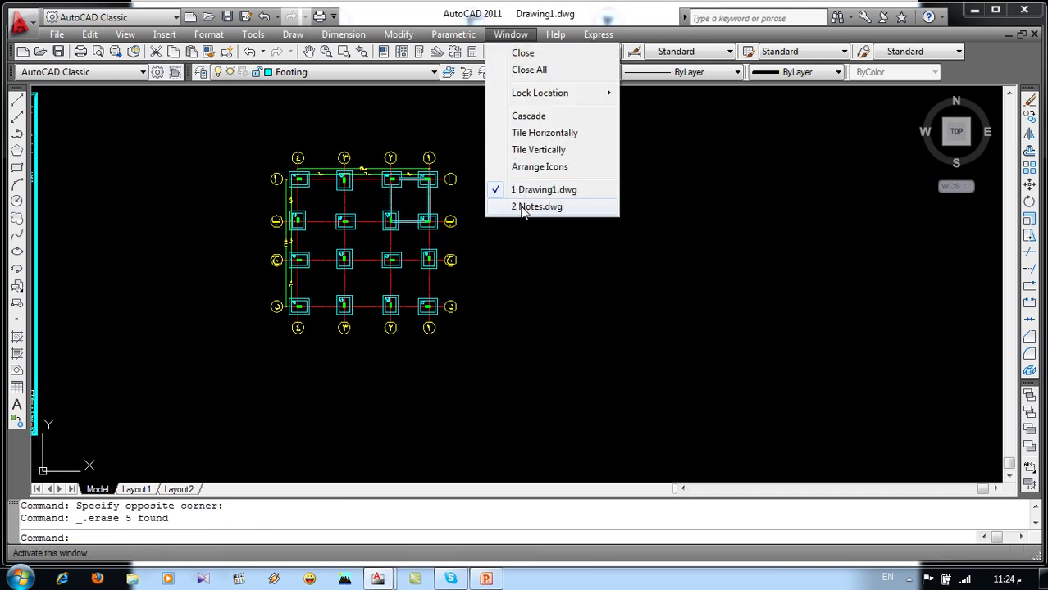
{"action": "left_click", "coordinate": [524, 207]}
{"action": "key", "text": "Escape"}
{"action": "scroll", "coordinate": [433, 215], "scroll_direction": "up", "scroll_amount": 2}
{"action": "scroll", "coordinate": [565, 254], "scroll_direction": "up", "scroll_amount": 5}
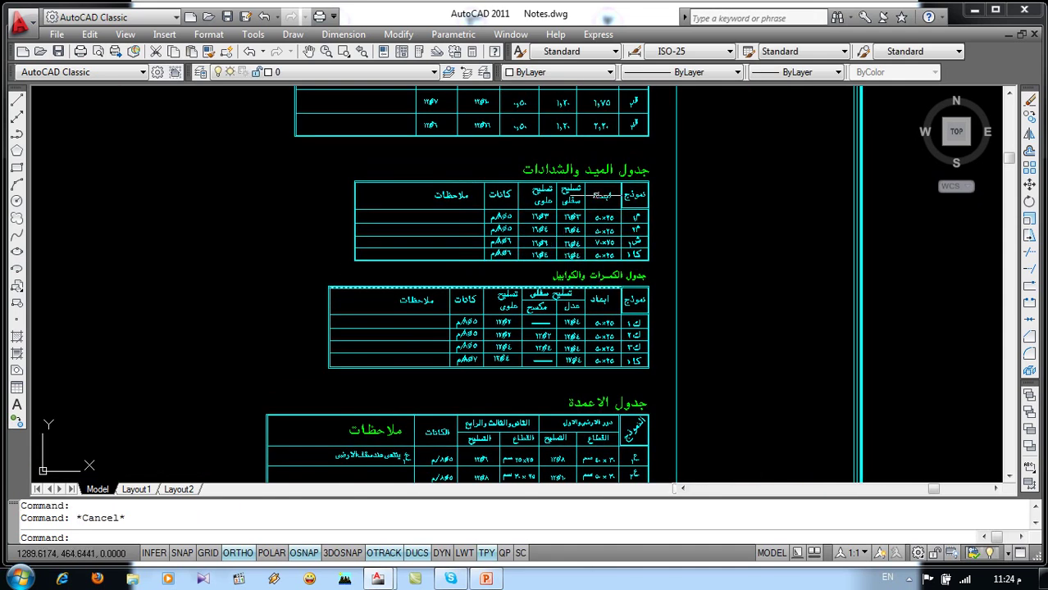
{"action": "middle_click_drag", "start_coordinate": [598, 175], "coordinate": [603, 313]}
{"action": "left_click", "coordinate": [670, 108]}
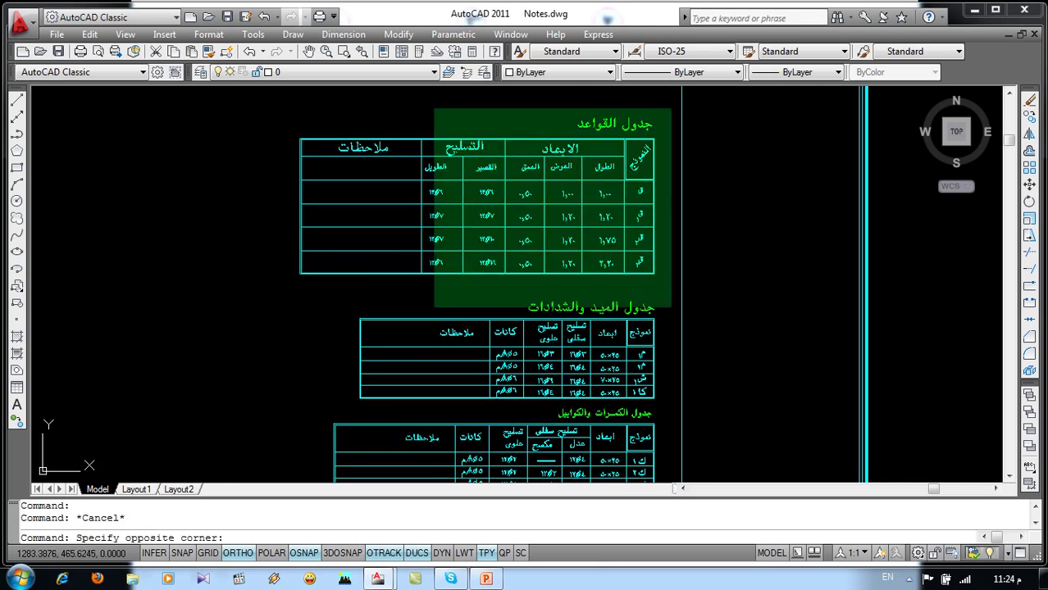
{"action": "left_click", "coordinate": [269, 404]}
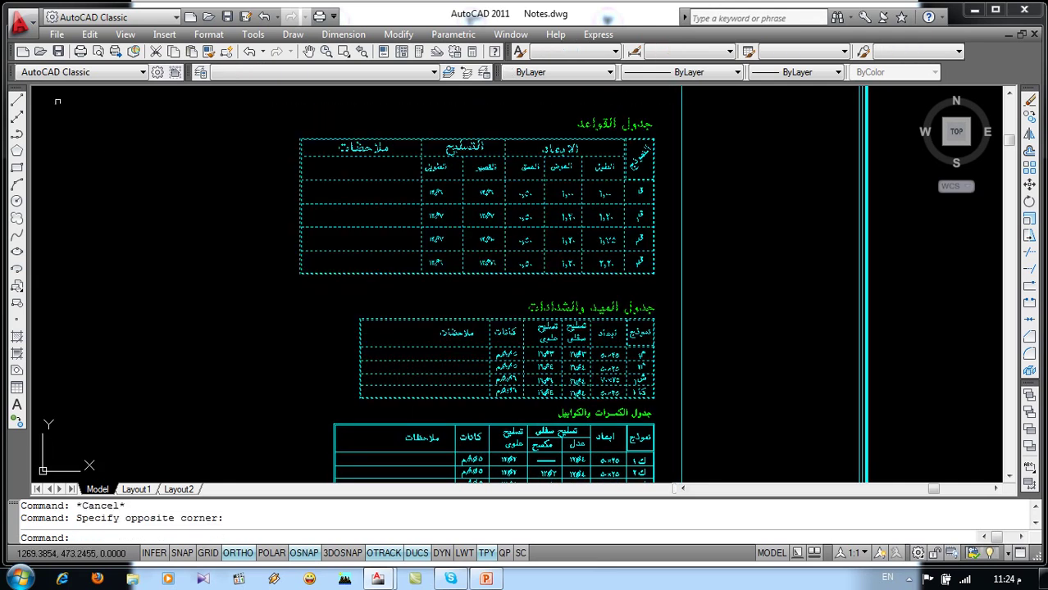
{"action": "left_click", "coordinate": [87, 35]}
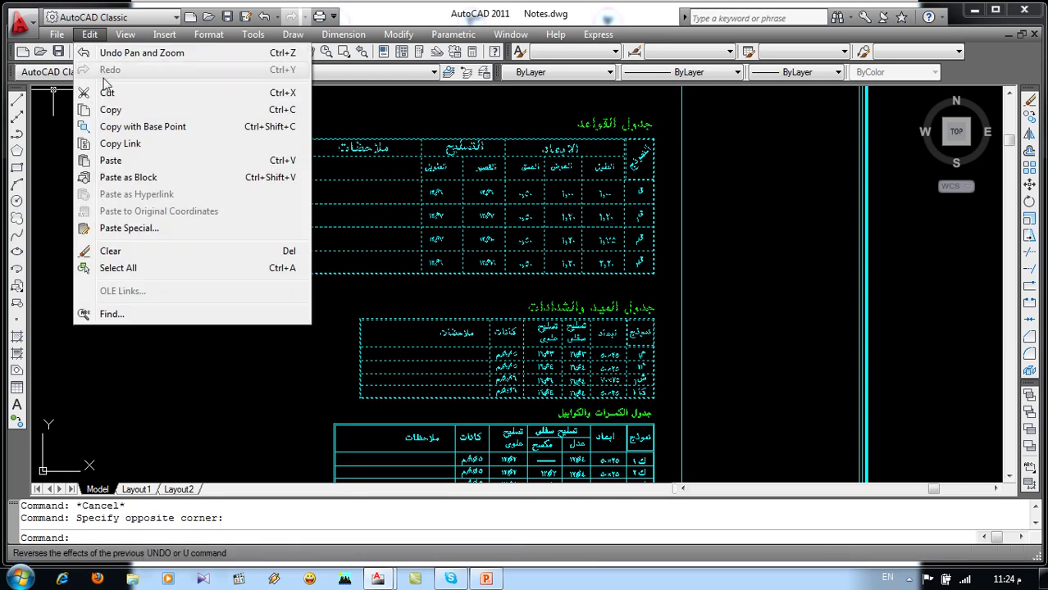
{"action": "left_click", "coordinate": [110, 110]}
Paste the schedule tables to the right of the footing plan in Drawing1, then return to Notes.dwg
{"action": "left_click", "coordinate": [506, 34]}
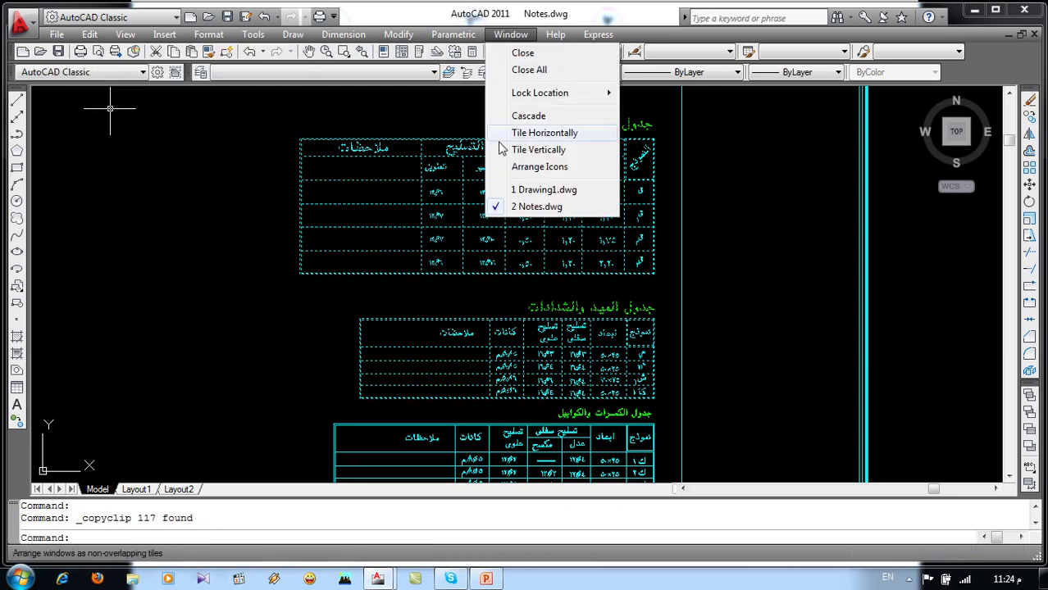
{"action": "left_click", "coordinate": [519, 189]}
{"action": "left_click", "coordinate": [90, 34]}
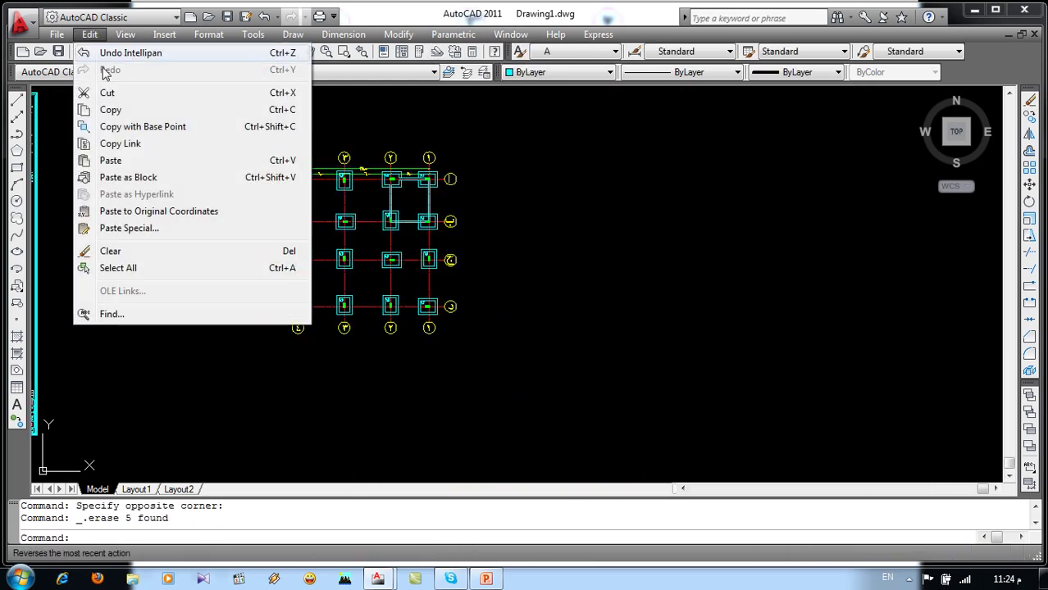
{"action": "left_click", "coordinate": [120, 159]}
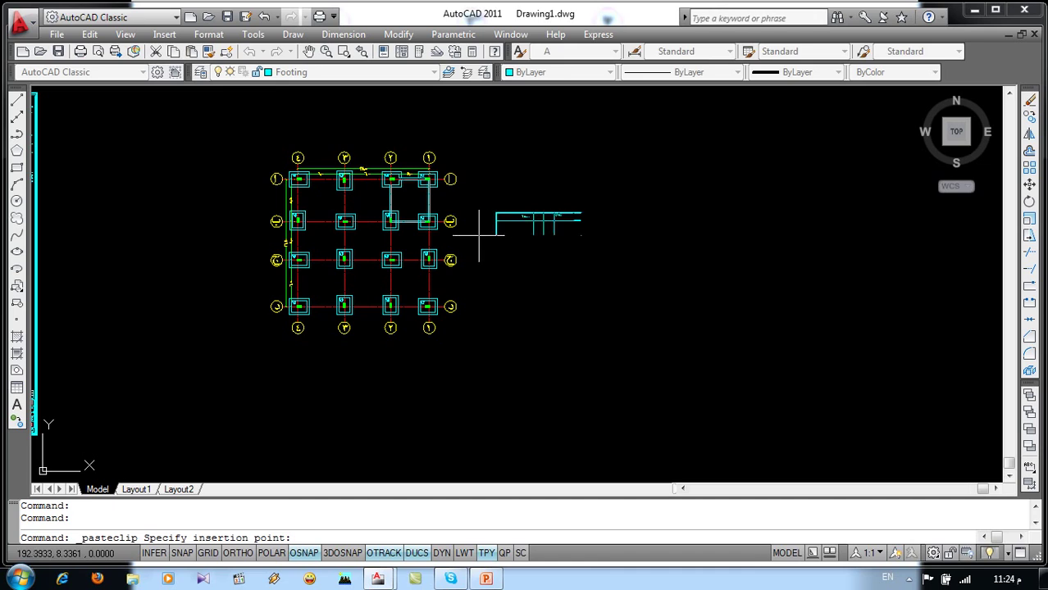
{"action": "left_click", "coordinate": [482, 234]}
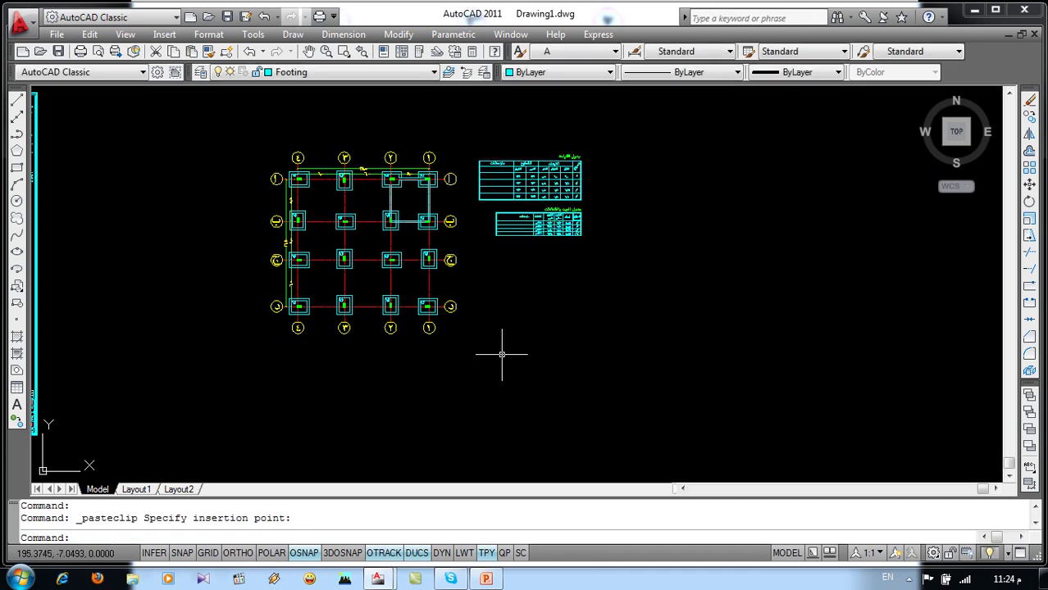
{"action": "left_click", "coordinate": [510, 35]}
{"action": "left_click", "coordinate": [524, 206]}
Select the column of Arabic general notes in Notes.dwg and copy it
{"action": "scroll", "coordinate": [304, 203], "scroll_direction": "down", "scroll_amount": 5}
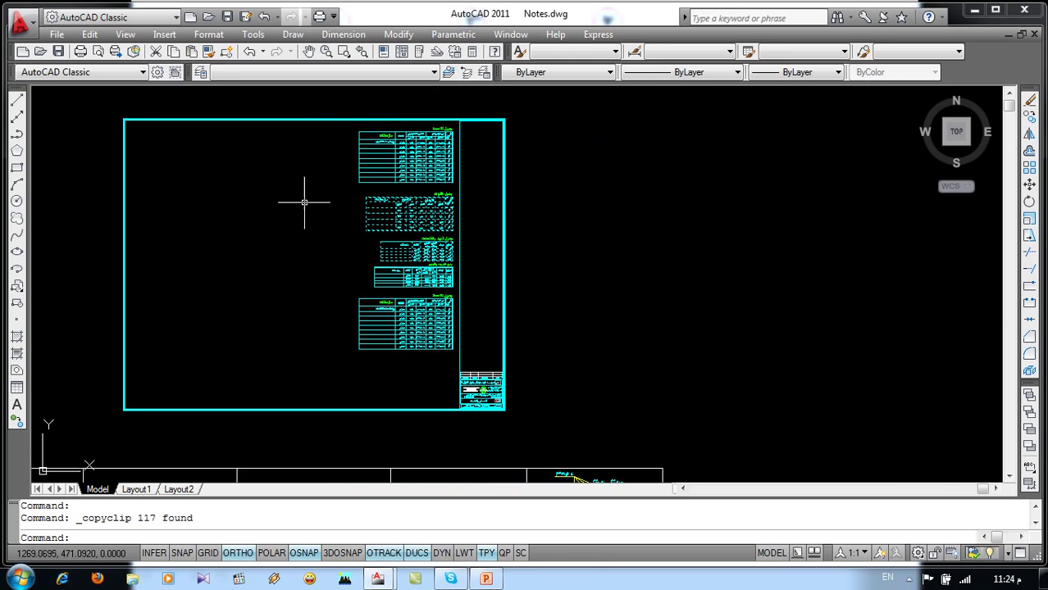
{"action": "key", "text": "Escape"}
{"action": "middle_click_drag", "start_coordinate": [304, 202], "coordinate": [428, 239]}
{"action": "key", "text": "Escape"}
{"action": "scroll", "coordinate": [417, 227], "scroll_direction": "down", "scroll_amount": 4}
{"action": "scroll", "coordinate": [245, 240], "scroll_direction": "up", "scroll_amount": 7}
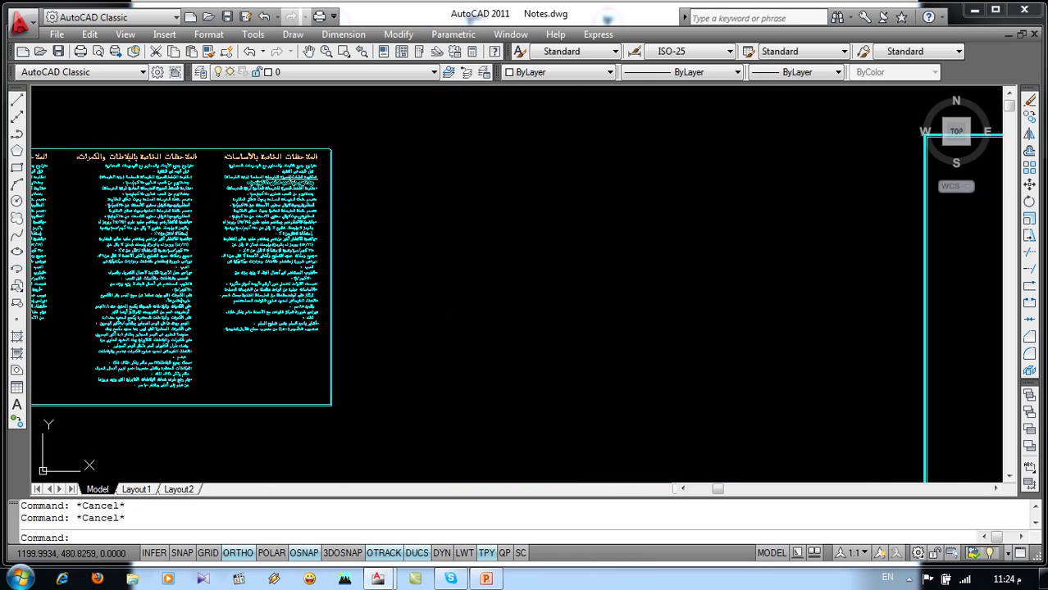
{"action": "left_click", "coordinate": [324, 161]}
{"action": "left_click", "coordinate": [204, 345]}
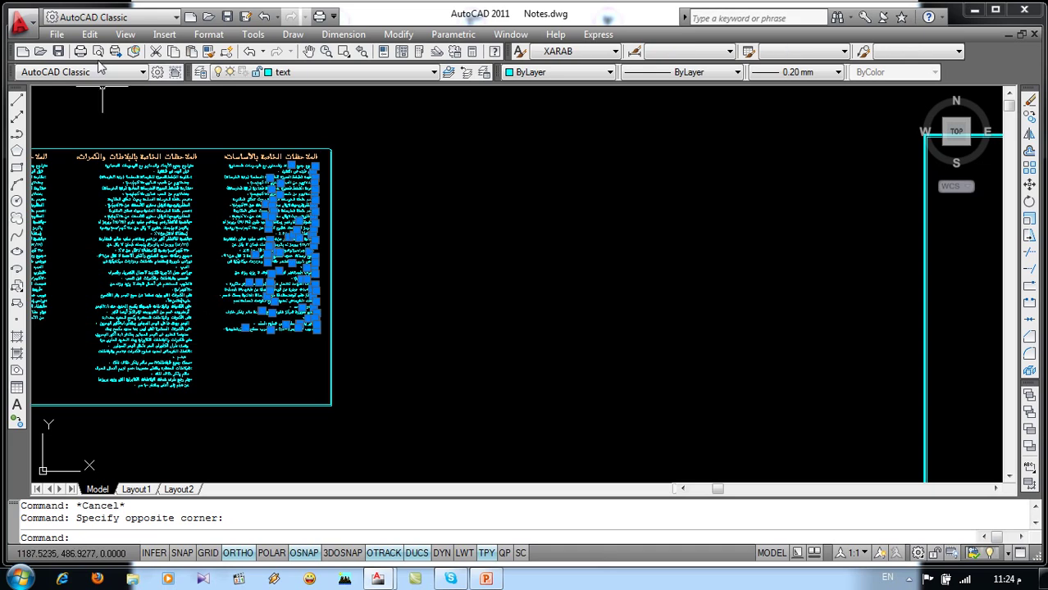
{"action": "left_click", "coordinate": [89, 34]}
{"action": "left_click", "coordinate": [106, 109]}
Paste the notes beside the schedule tables in Drawing1, then return to Notes.dwg
{"action": "left_click", "coordinate": [510, 35]}
{"action": "left_click", "coordinate": [557, 185]}
{"action": "key", "text": "ctrl+v"}
{"action": "left_click", "coordinate": [89, 35]}
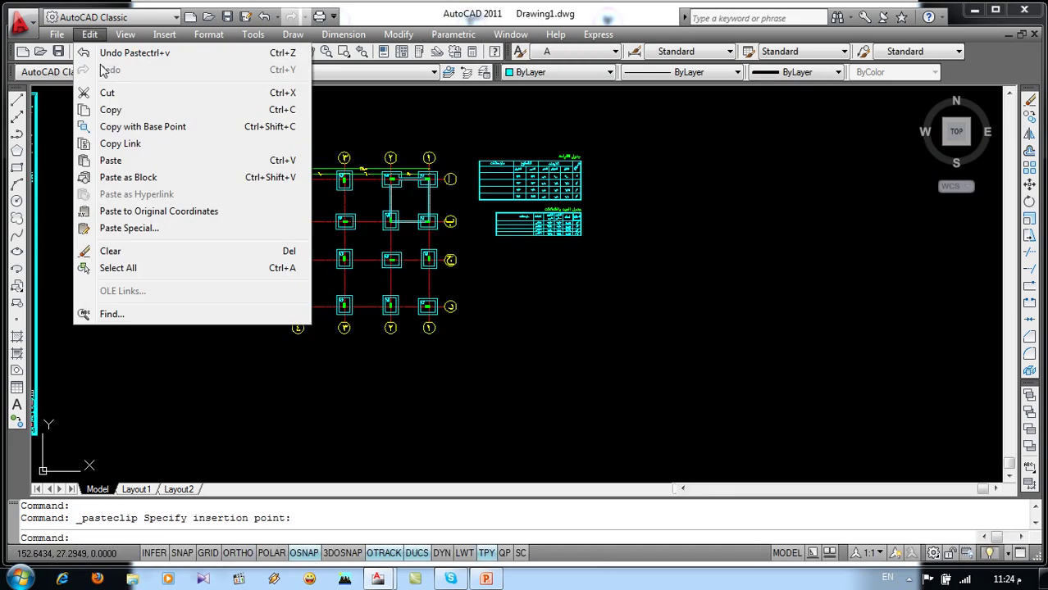
{"action": "left_click", "coordinate": [130, 159]}
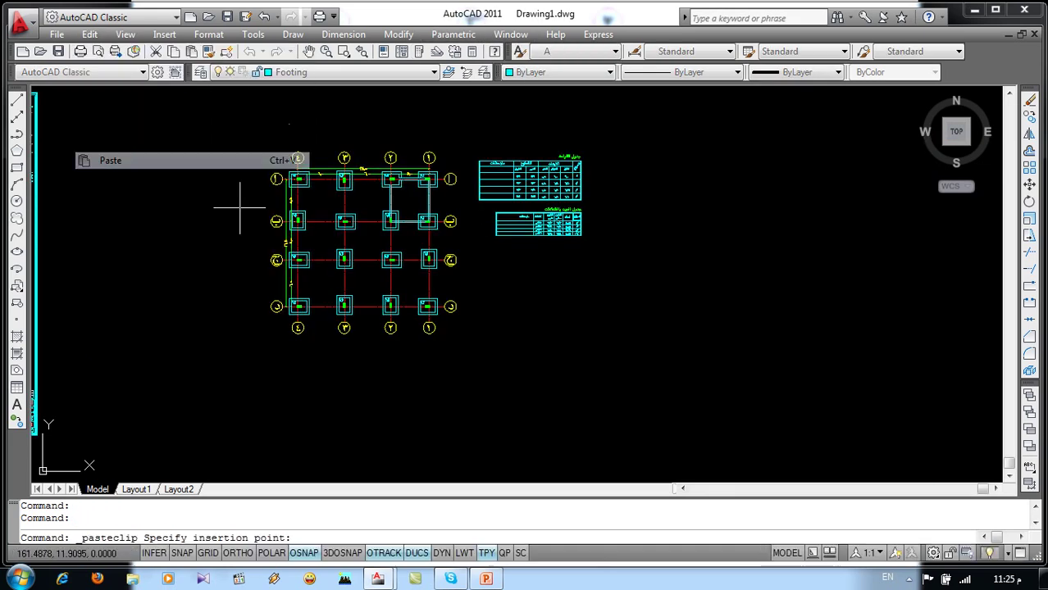
{"action": "left_click", "coordinate": [609, 267]}
{"action": "left_click", "coordinate": [507, 36]}
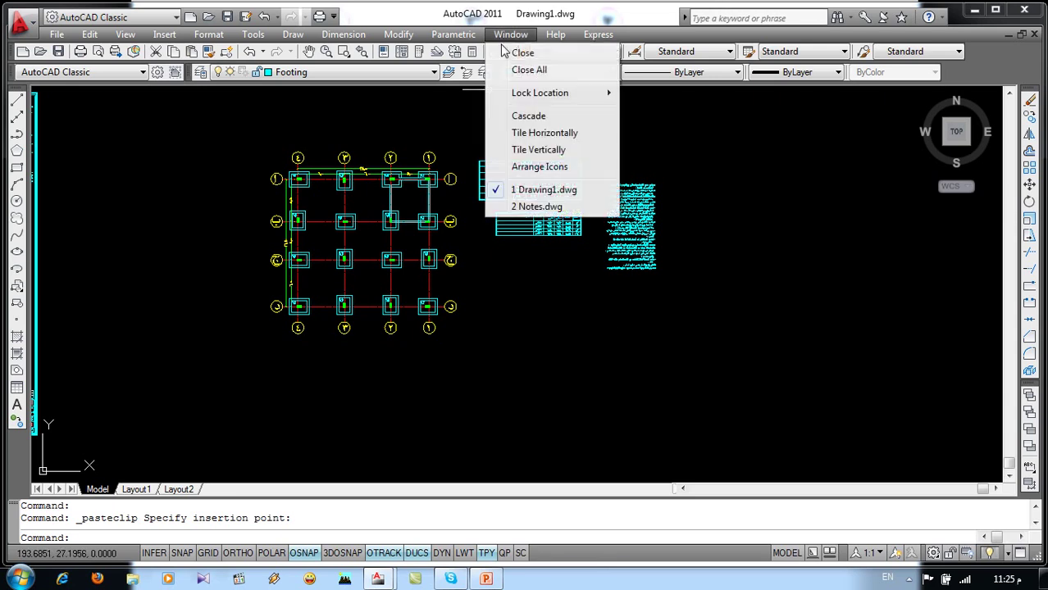
{"action": "left_click", "coordinate": [541, 207]}
Select the title-block sheet frame in Notes.dwg and copy it
{"action": "scroll", "coordinate": [510, 215], "scroll_direction": "down", "scroll_amount": 5}
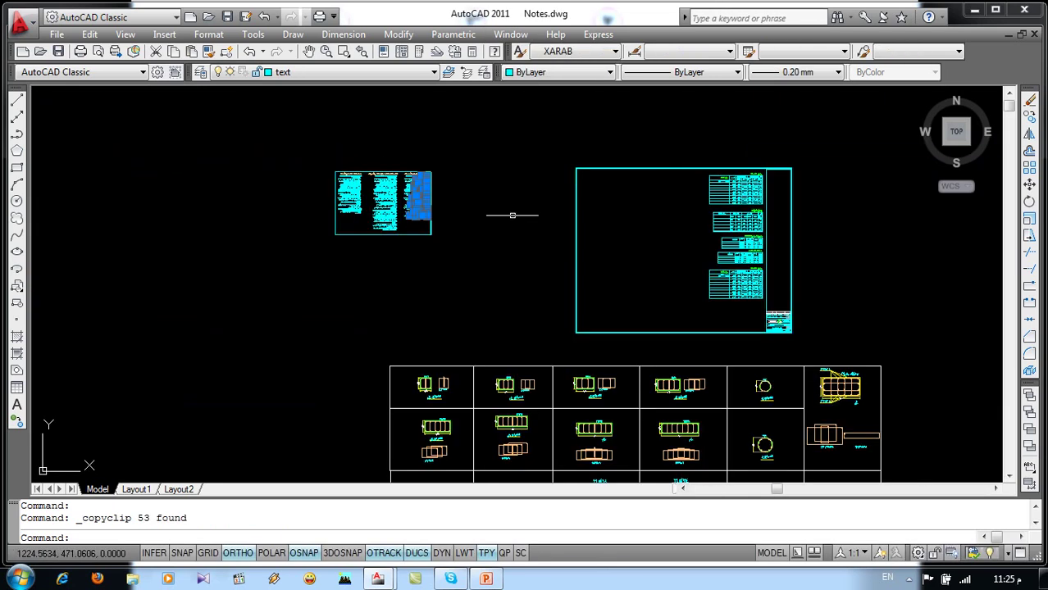
{"action": "key", "text": "Escape"}
{"action": "scroll", "coordinate": [653, 300], "scroll_direction": "up", "scroll_amount": 3}
{"action": "left_click", "coordinate": [637, 258]}
{"action": "left_click", "coordinate": [519, 318]}
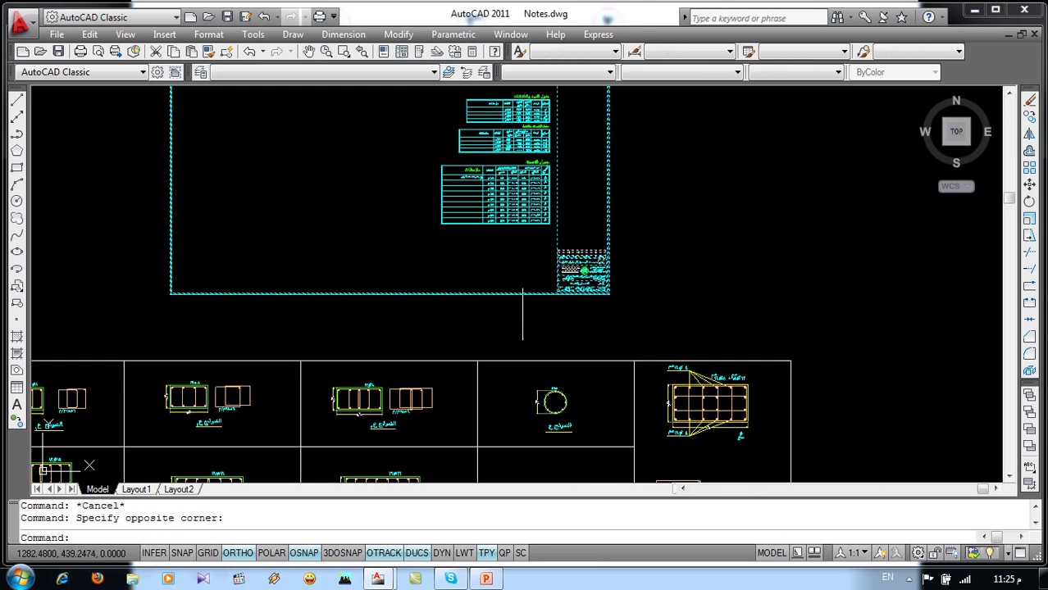
{"action": "left_click", "coordinate": [89, 34]}
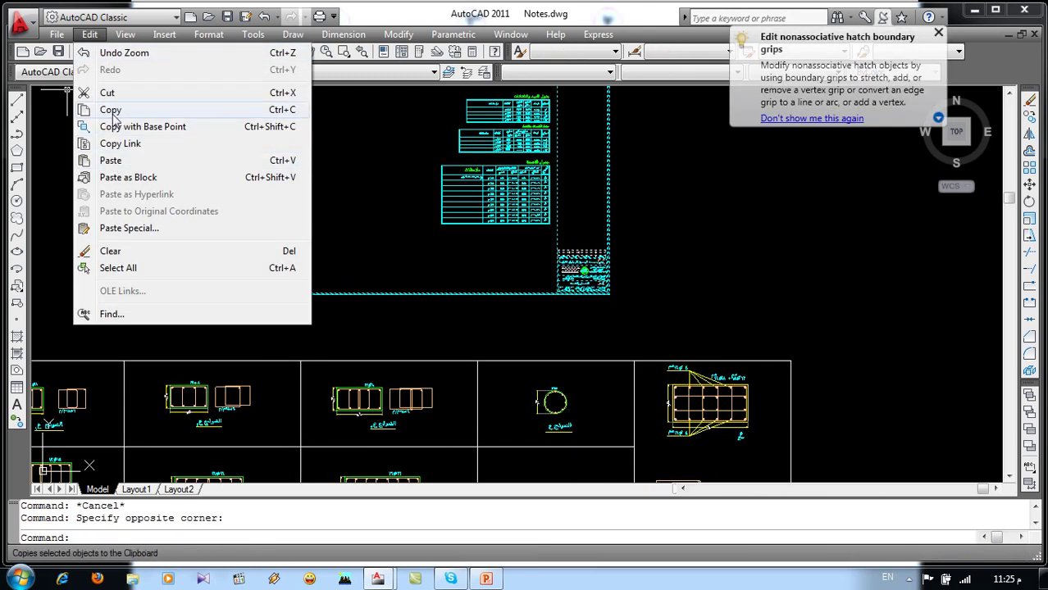
{"action": "left_click", "coordinate": [110, 109]}
Paste the frame into Drawing1 as a block around the plan, tables and notes
{"action": "left_click", "coordinate": [510, 34]}
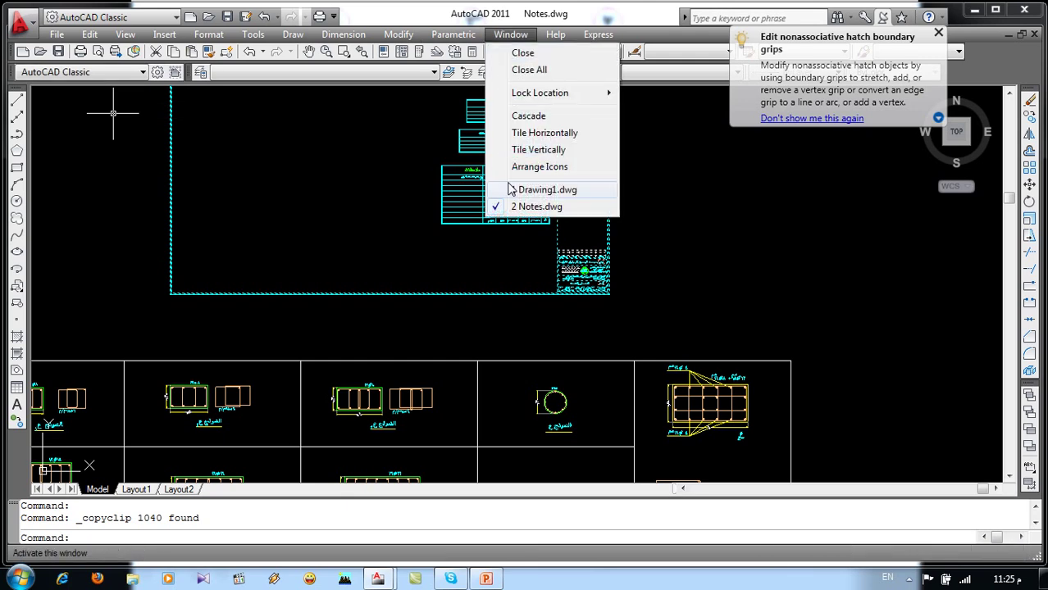
{"action": "left_click", "coordinate": [458, 189]}
{"action": "key", "text": "ctrl+v"}
{"action": "left_click", "coordinate": [89, 35]}
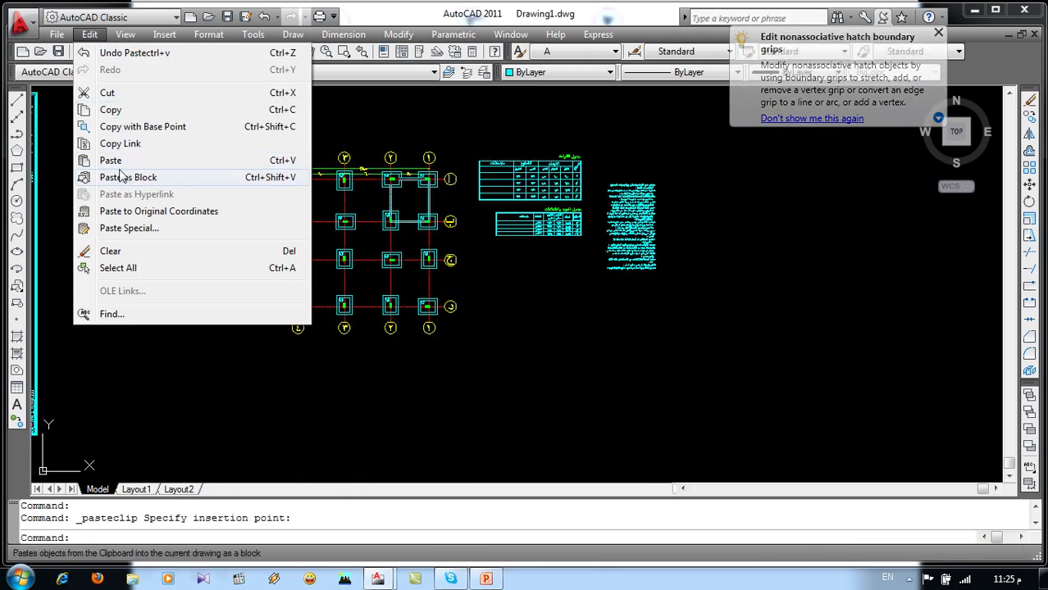
{"action": "left_click", "coordinate": [128, 177]}
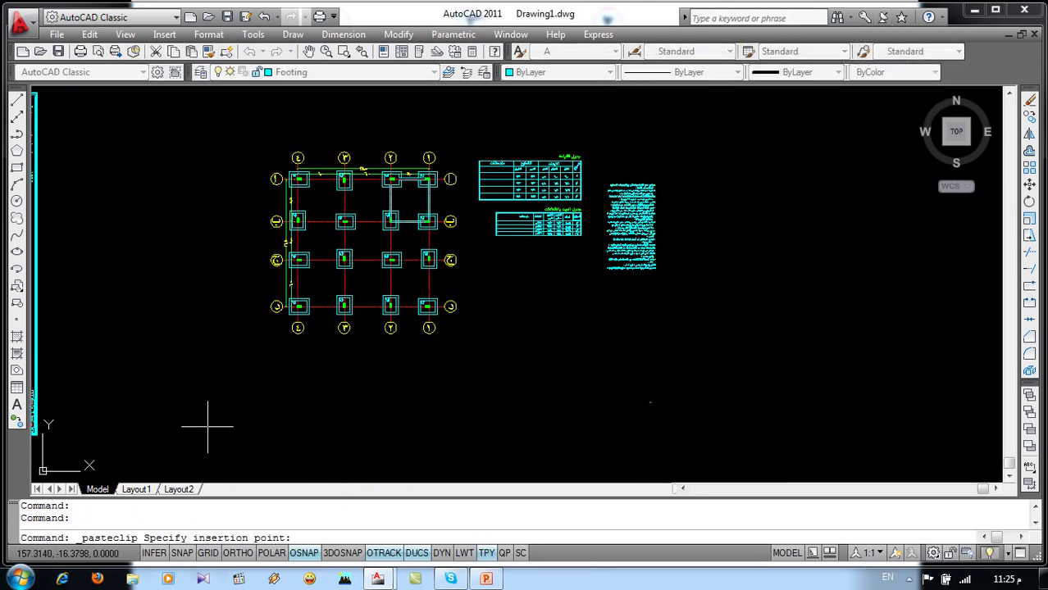
{"action": "left_click", "coordinate": [210, 459]}
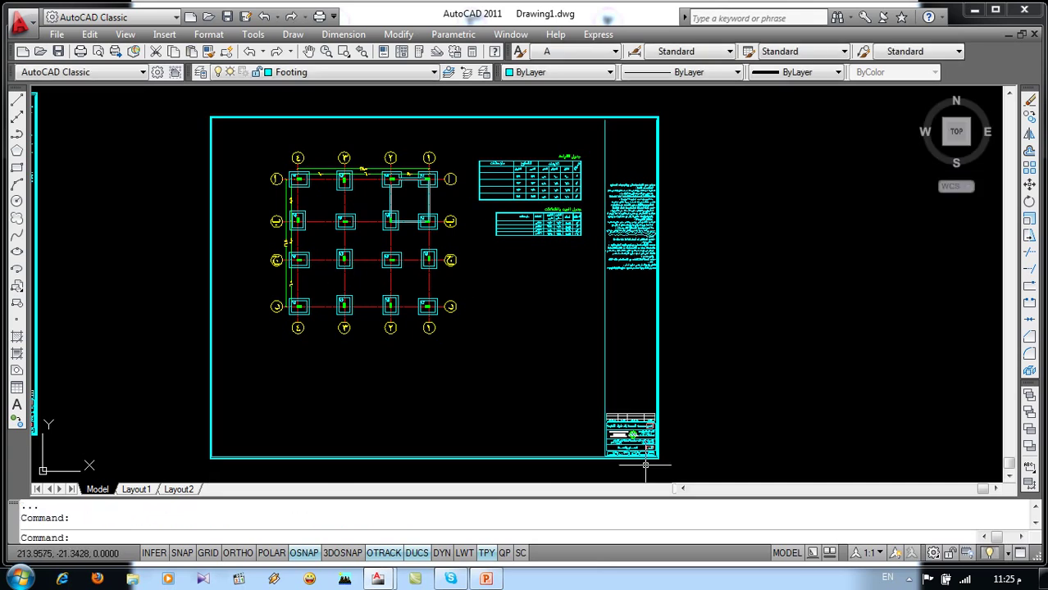
Change the sheet title text in the title block to الاساسات
{"action": "scroll", "coordinate": [644, 460], "scroll_direction": "up", "scroll_amount": 6}
{"action": "scroll", "coordinate": [655, 374], "scroll_direction": "up", "scroll_amount": 4}
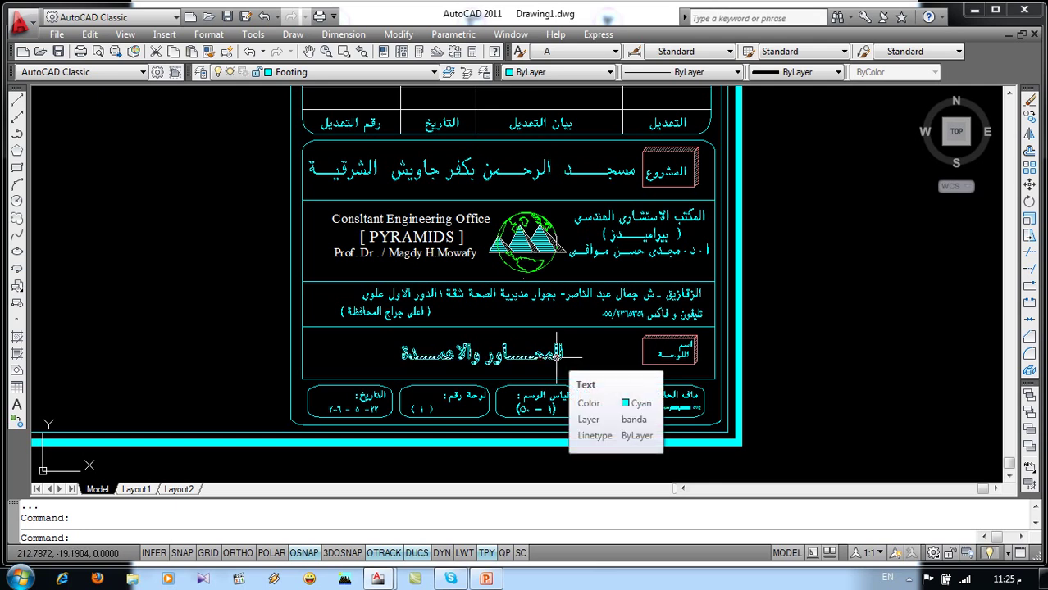
{"action": "double_click", "coordinate": [557, 354]}
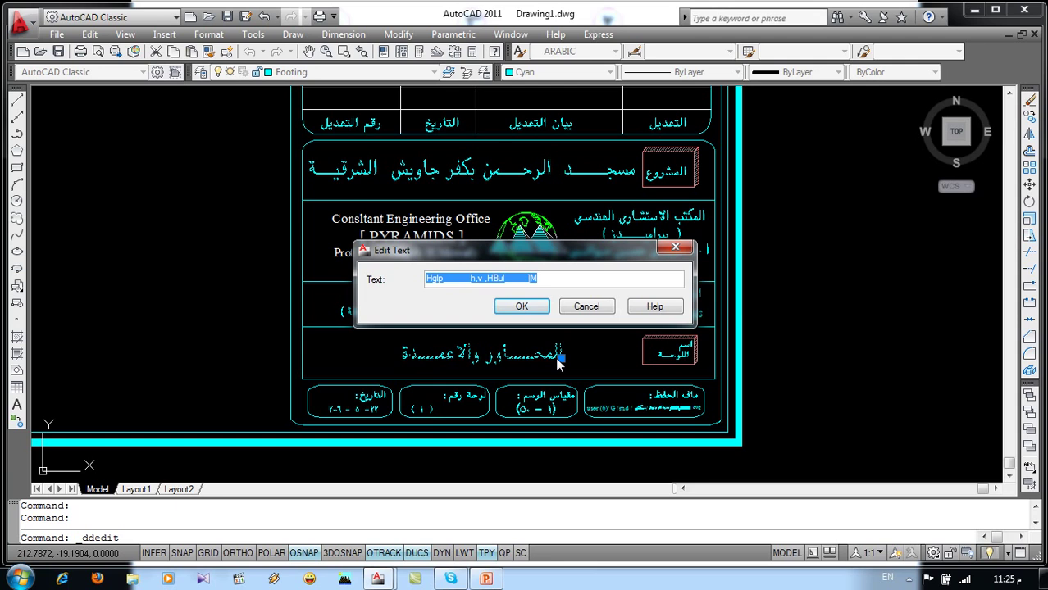
{"action": "type", "text": "H"}
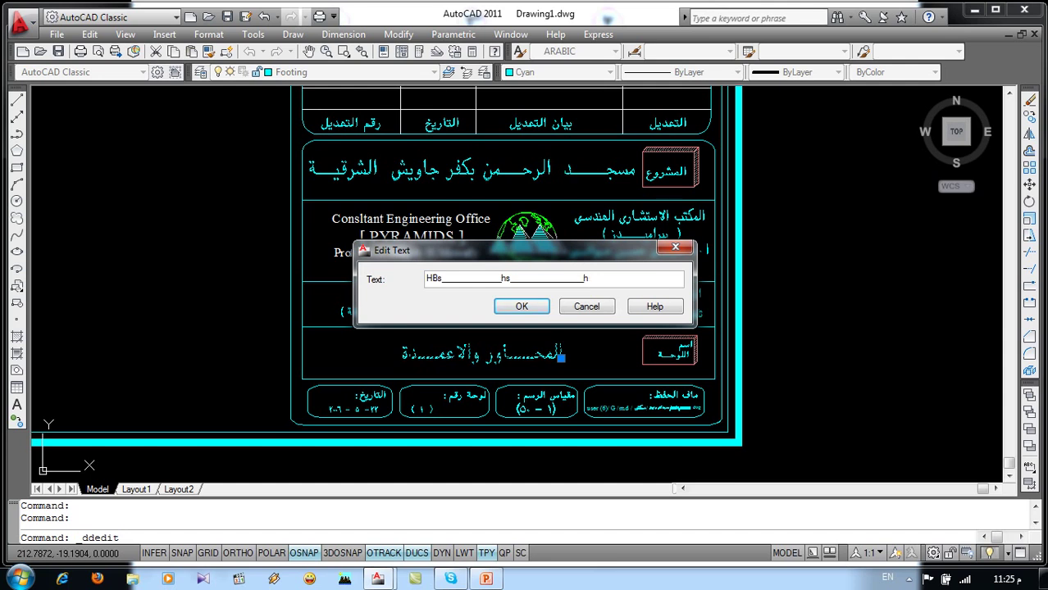
{"action": "key", "text": "Return"}
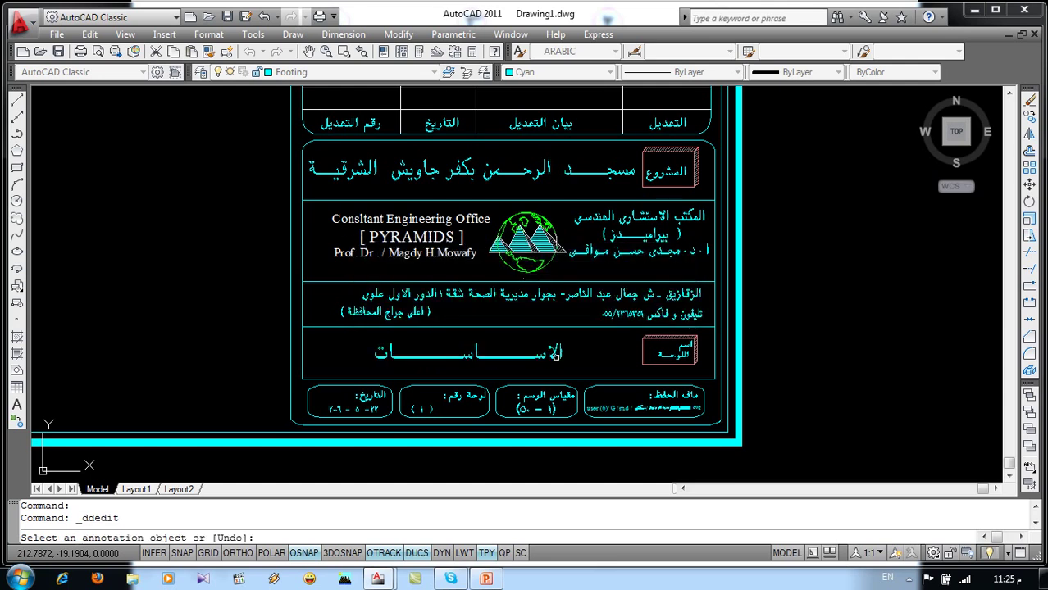
{"action": "key", "text": "Escape"}
Check the project name text without changing it, then zoom out to see the whole sheets
{"action": "scroll", "coordinate": [555, 353], "scroll_direction": "down", "scroll_amount": 3}
{"action": "scroll", "coordinate": [624, 352], "scroll_direction": "up", "scroll_amount": 2}
{"action": "scroll", "coordinate": [652, 347], "scroll_direction": "up", "scroll_amount": 2}
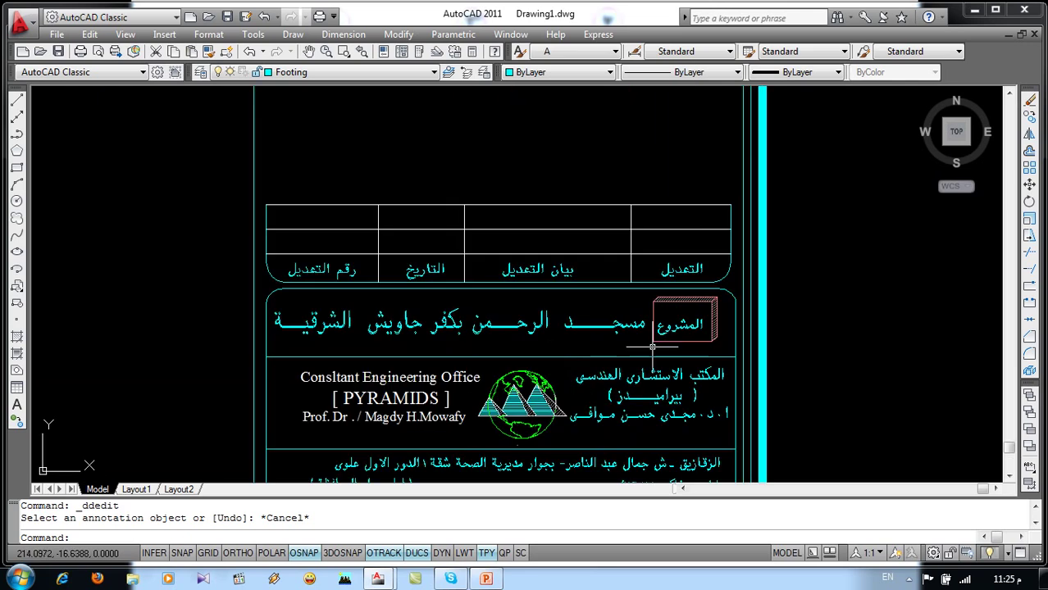
{"action": "double_click", "coordinate": [586, 328]}
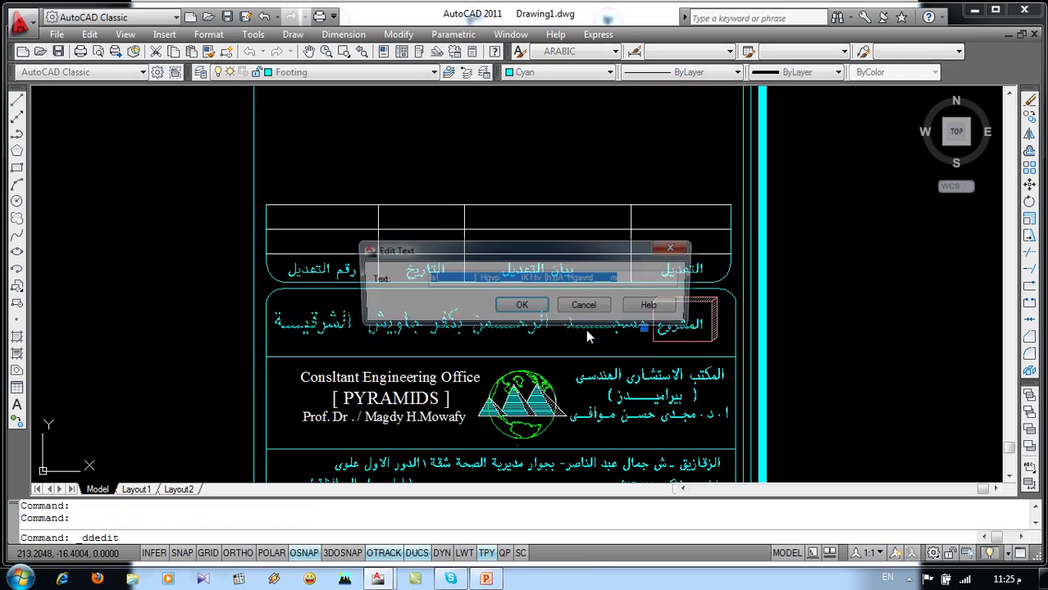
{"action": "left_click", "coordinate": [584, 305]}
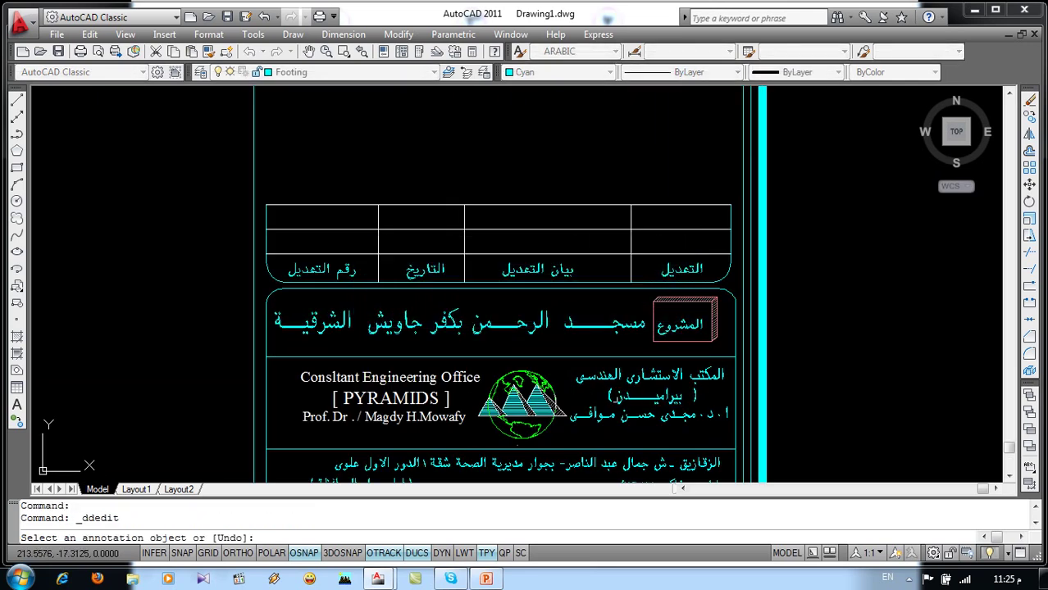
{"action": "key", "text": "Escape"}
{"action": "scroll", "coordinate": [629, 429], "scroll_direction": "down", "scroll_amount": 5}
{"action": "scroll", "coordinate": [561, 292], "scroll_direction": "down", "scroll_amount": 2}
{"action": "middle_click_drag", "start_coordinate": [561, 292], "coordinate": [740, 278]}
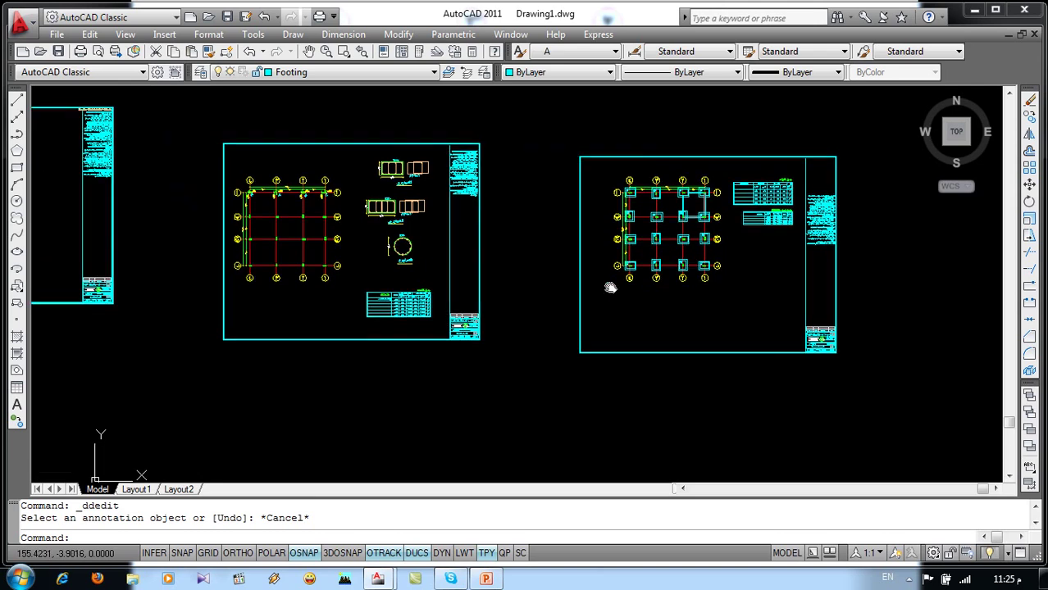
{"action": "scroll", "coordinate": [555, 257], "scroll_direction": "down", "scroll_amount": 2}
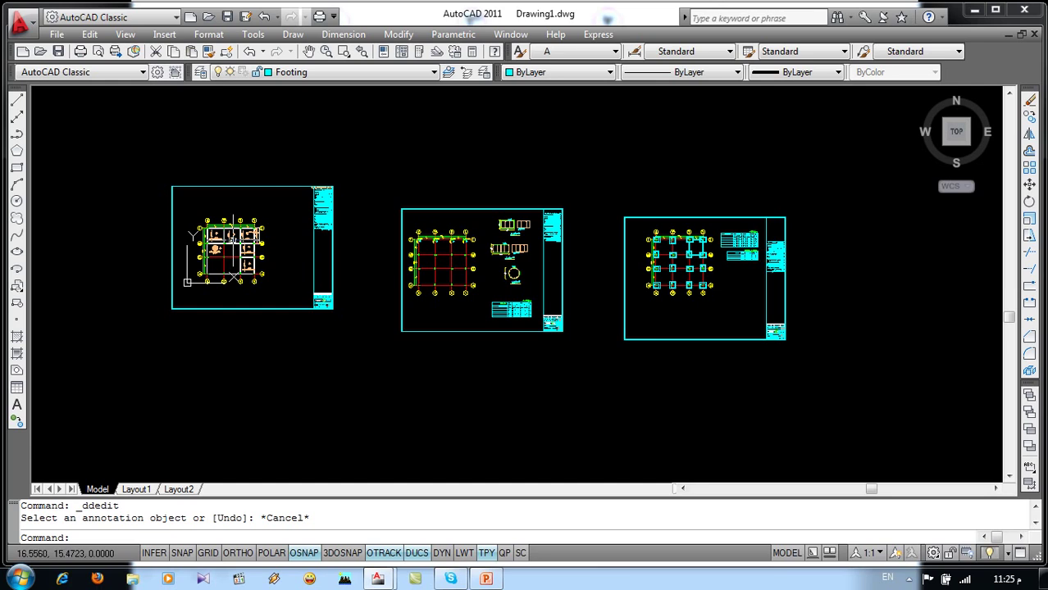
{"action": "scroll", "coordinate": [233, 237], "scroll_direction": "up", "scroll_amount": 6}
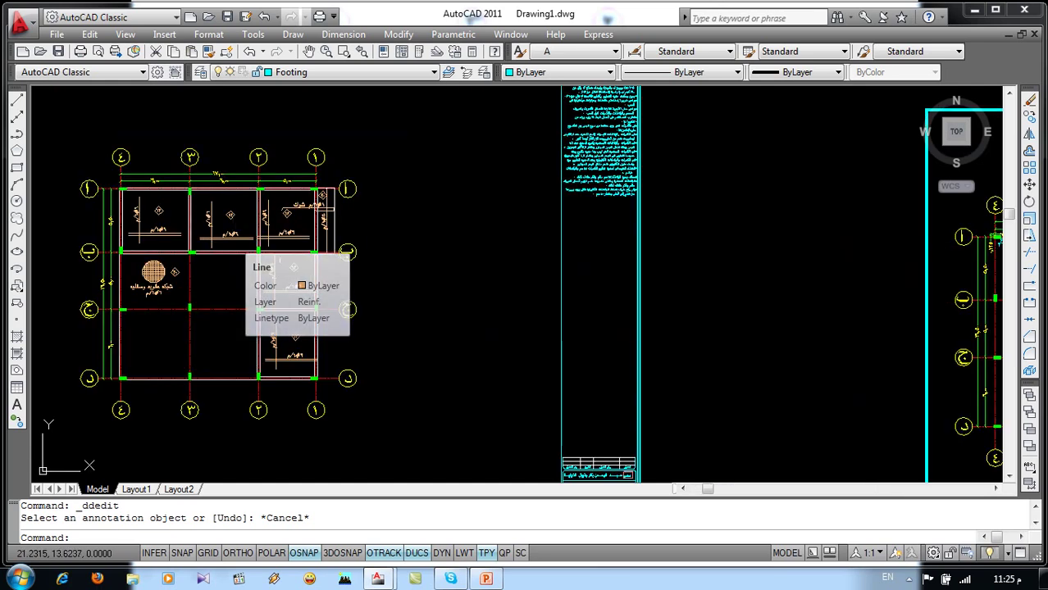
{"action": "scroll", "coordinate": [271, 195], "scroll_direction": "up", "scroll_amount": 5}
{"action": "scroll", "coordinate": [237, 180], "scroll_direction": "up", "scroll_amount": 3}
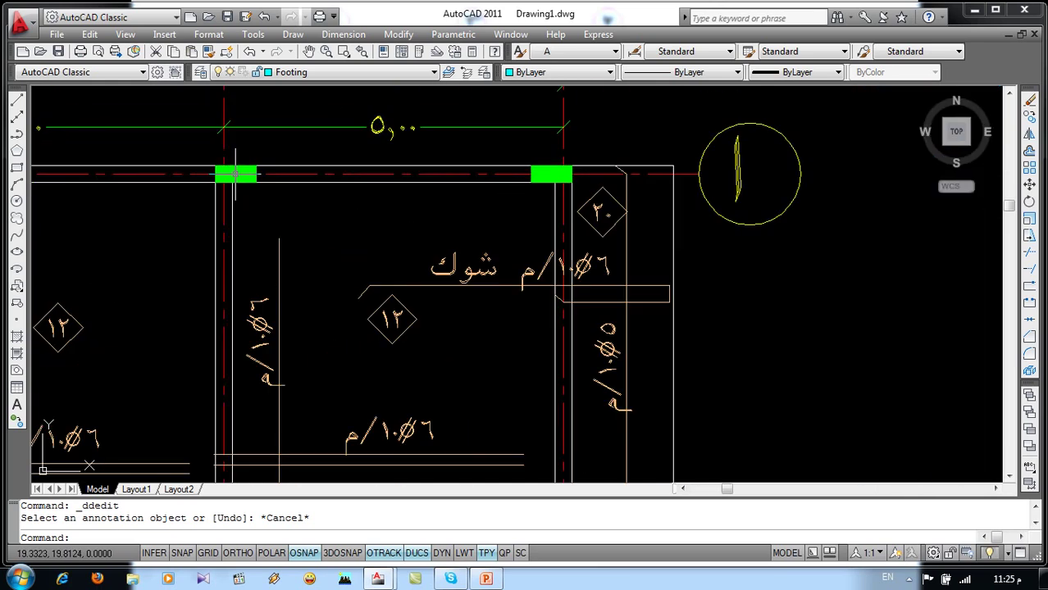
{"action": "scroll", "coordinate": [143, 193], "scroll_direction": "down", "scroll_amount": 6}
{"action": "scroll", "coordinate": [116, 226], "scroll_direction": "down", "scroll_amount": 5}
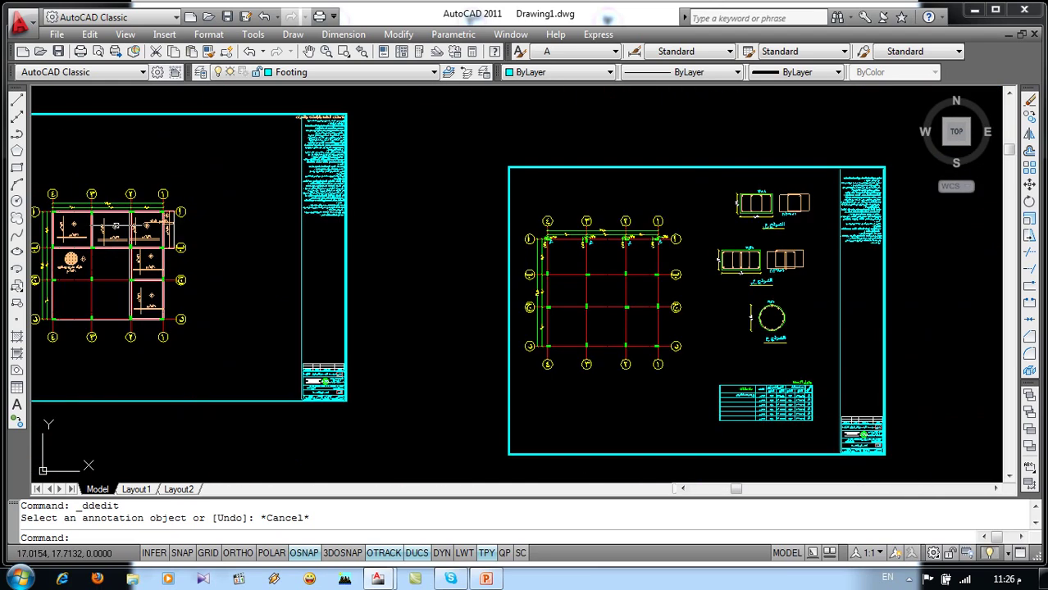
{"action": "scroll", "coordinate": [631, 239], "scroll_direction": "up", "scroll_amount": 3}
{"action": "scroll", "coordinate": [631, 240], "scroll_direction": "up", "scroll_amount": 5}
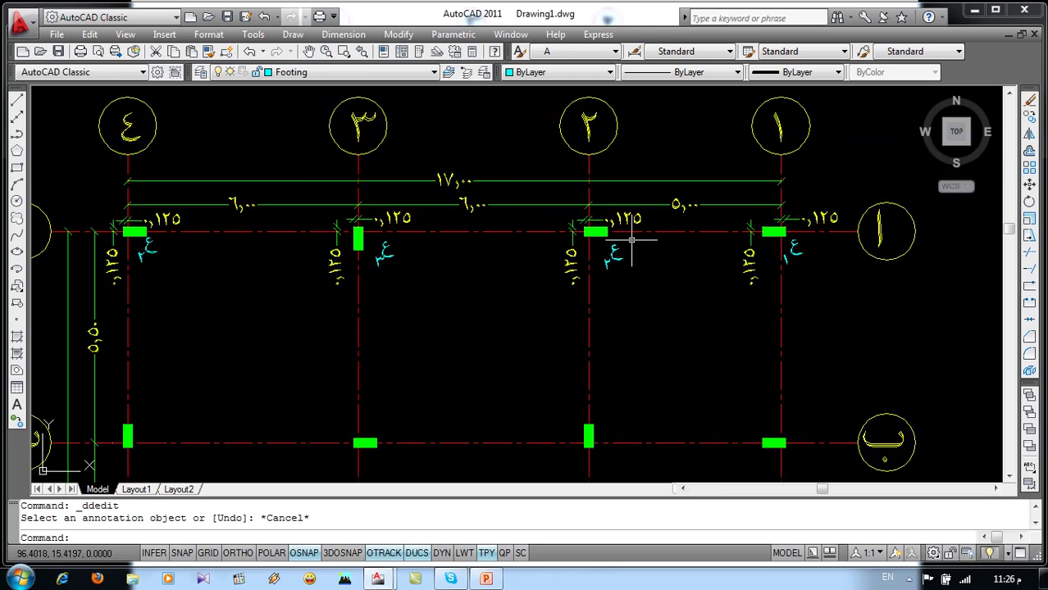
{"action": "scroll", "coordinate": [632, 239], "scroll_direction": "down", "scroll_amount": 5}
{"action": "middle_click_drag", "start_coordinate": [794, 292], "coordinate": [475, 248]}
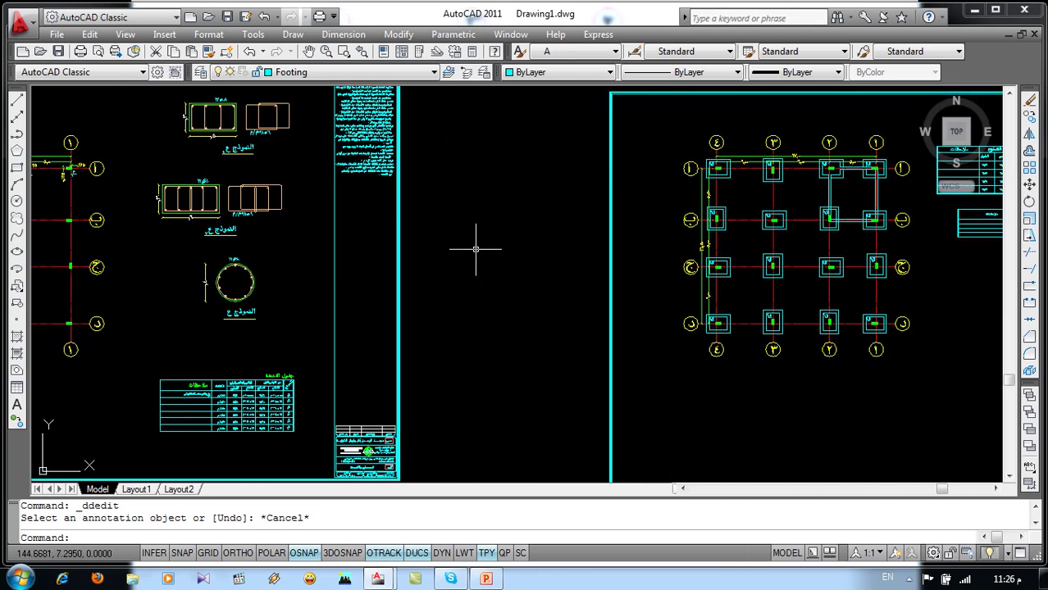
{"action": "scroll", "coordinate": [535, 313], "scroll_direction": "up", "scroll_amount": 1}
{"action": "scroll", "coordinate": [666, 223], "scroll_direction": "up", "scroll_amount": 4}
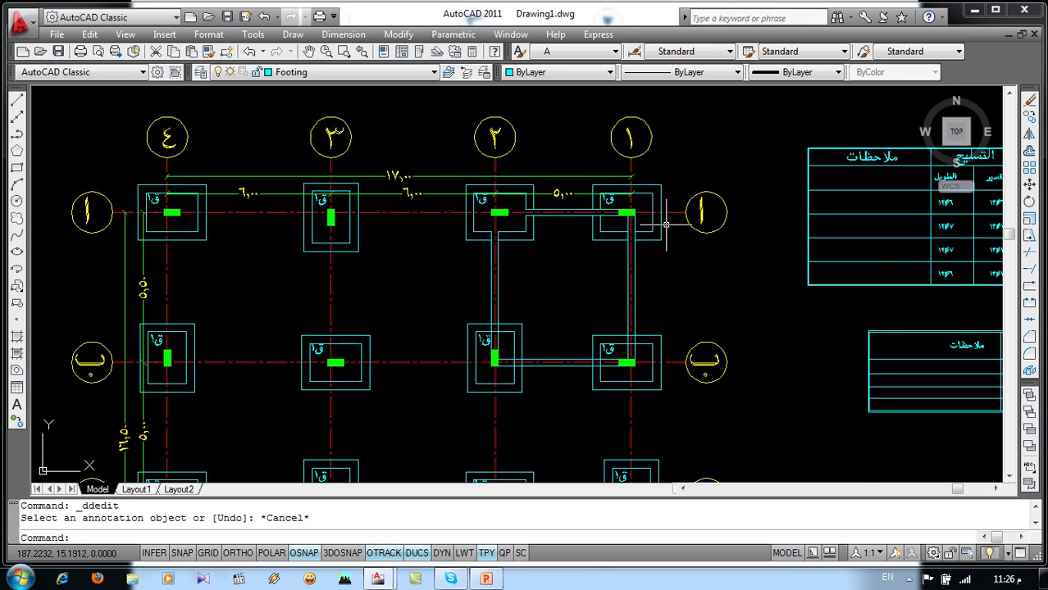
{"action": "scroll", "coordinate": [662, 199], "scroll_direction": "up", "scroll_amount": 5}
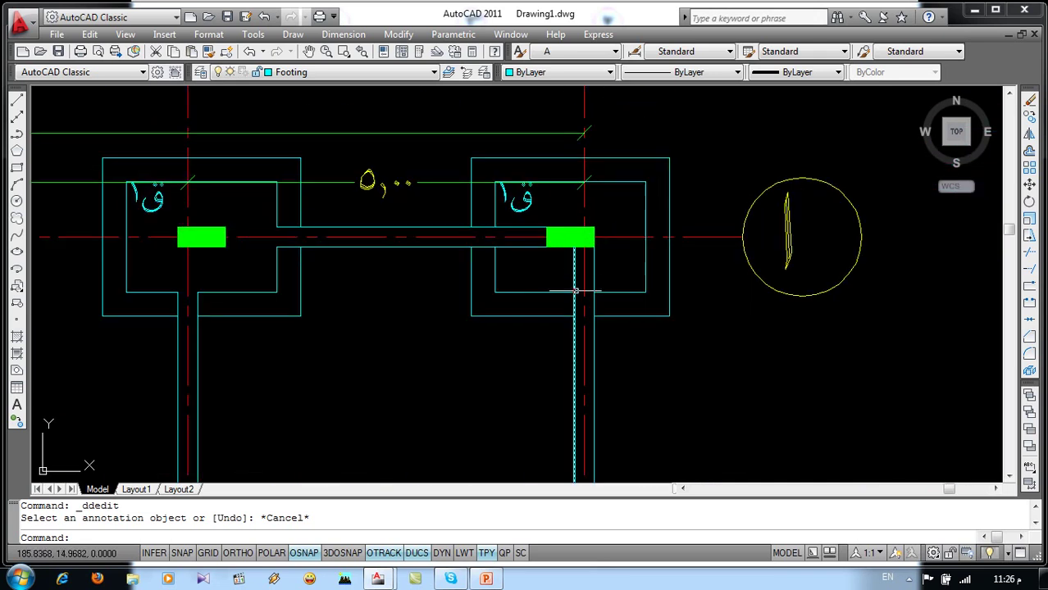
{"action": "middle_click_drag", "start_coordinate": [411, 273], "coordinate": [559, 259]}
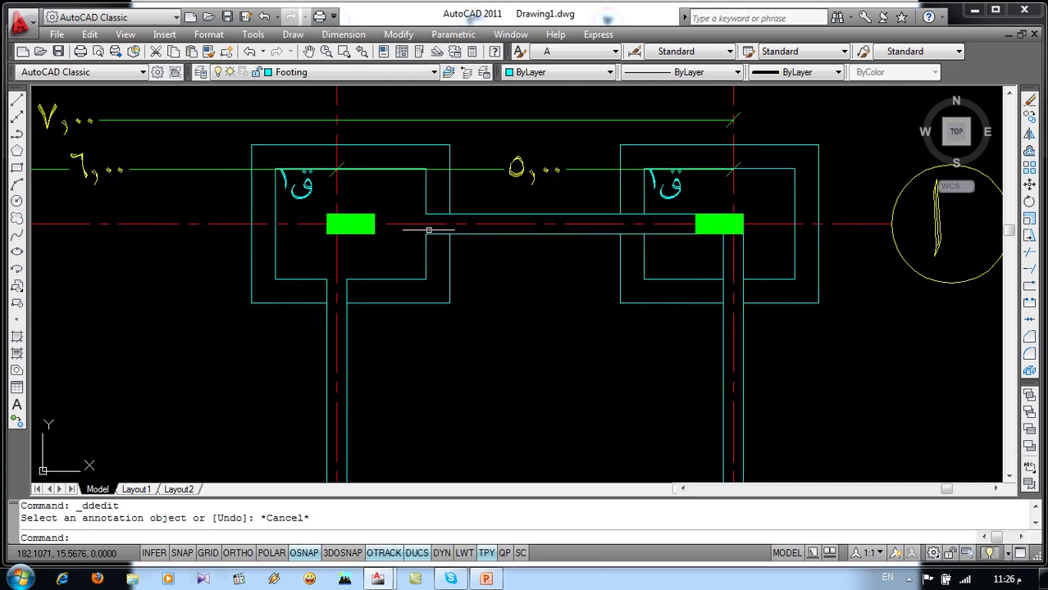
{"action": "scroll", "coordinate": [344, 305], "scroll_direction": "down", "scroll_amount": 6}
{"action": "scroll", "coordinate": [344, 305], "scroll_direction": "down", "scroll_amount": 4}
{"action": "middle_click_drag", "start_coordinate": [465, 281], "coordinate": [645, 276]}
{"action": "scroll", "coordinate": [645, 276], "scroll_direction": "down", "scroll_amount": 2}
{"action": "middle_click_drag", "start_coordinate": [490, 292], "coordinate": [617, 298]}
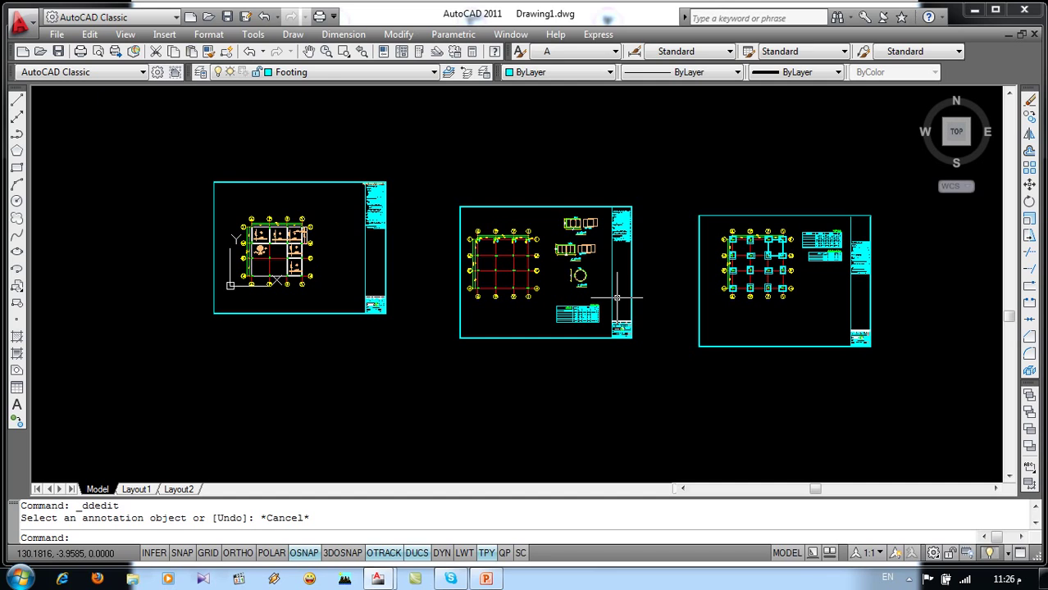
{"action": "left_click", "coordinate": [715, 142]}
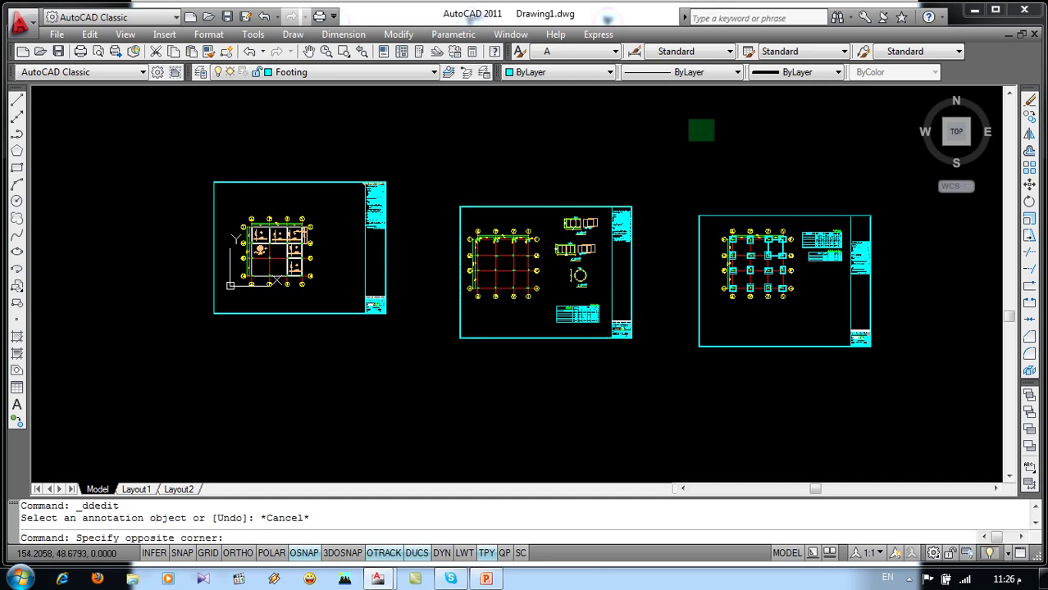
{"action": "left_click", "coordinate": [688, 118]}
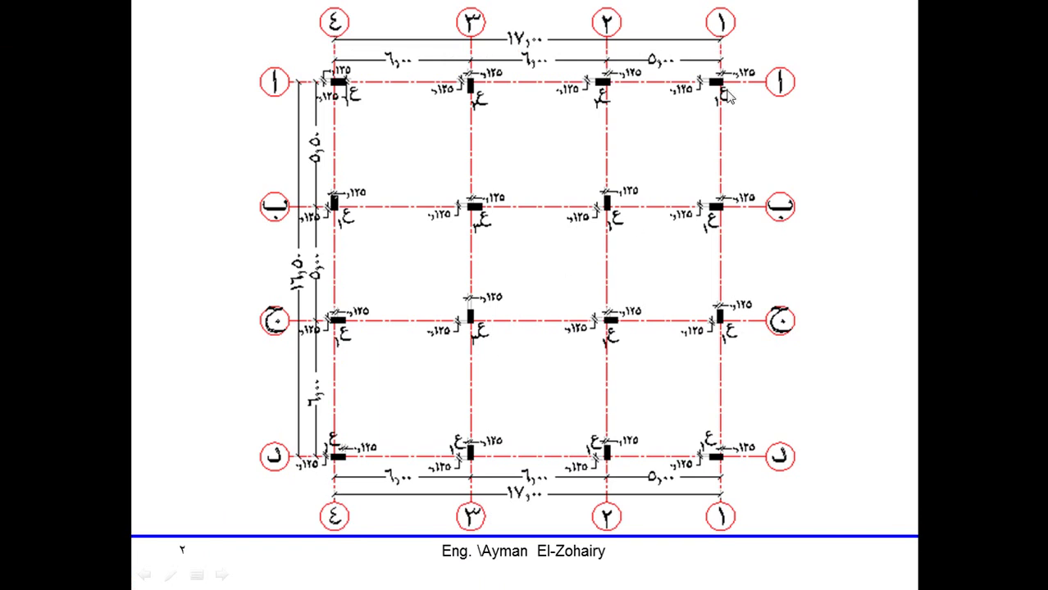
Advance to slide 3 on footings and tie beams, then play past the end and exit the show
{"action": "left_click", "coordinate": [464, 207]}
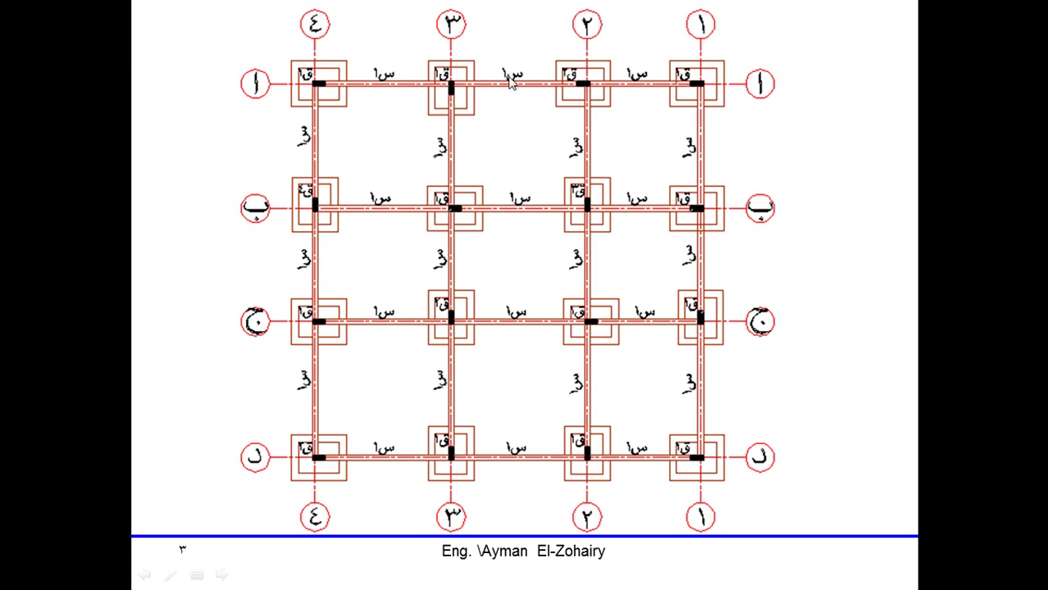
{"action": "left_click", "coordinate": [547, 260]}
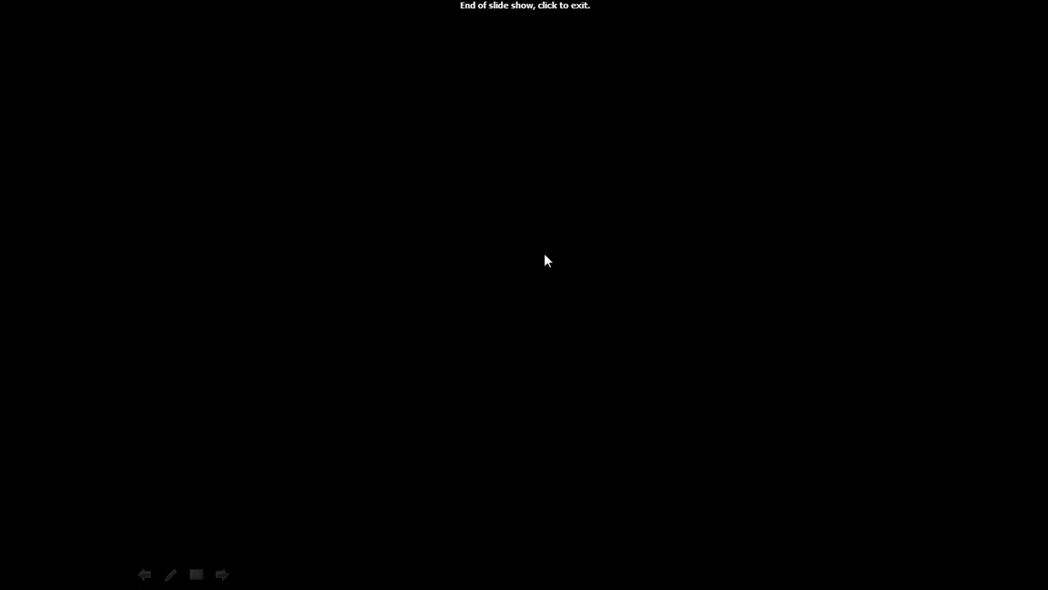
{"action": "left_click", "coordinate": [585, 247]}
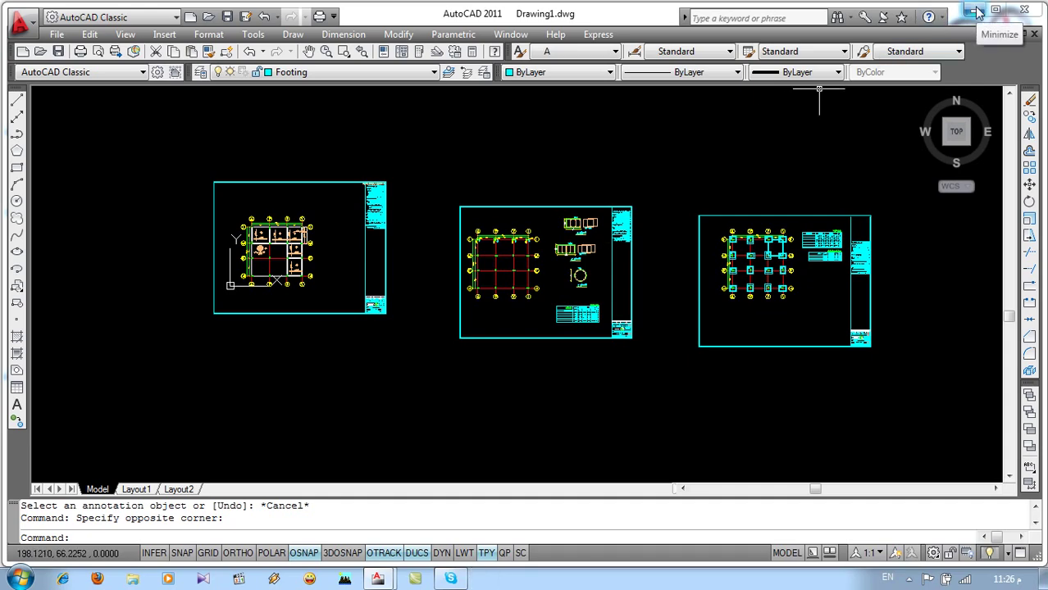
Minimize AutoCAD and refresh the desktop from its right-click menu
{"action": "left_click", "coordinate": [978, 12]}
{"action": "right_click", "coordinate": [506, 150]}
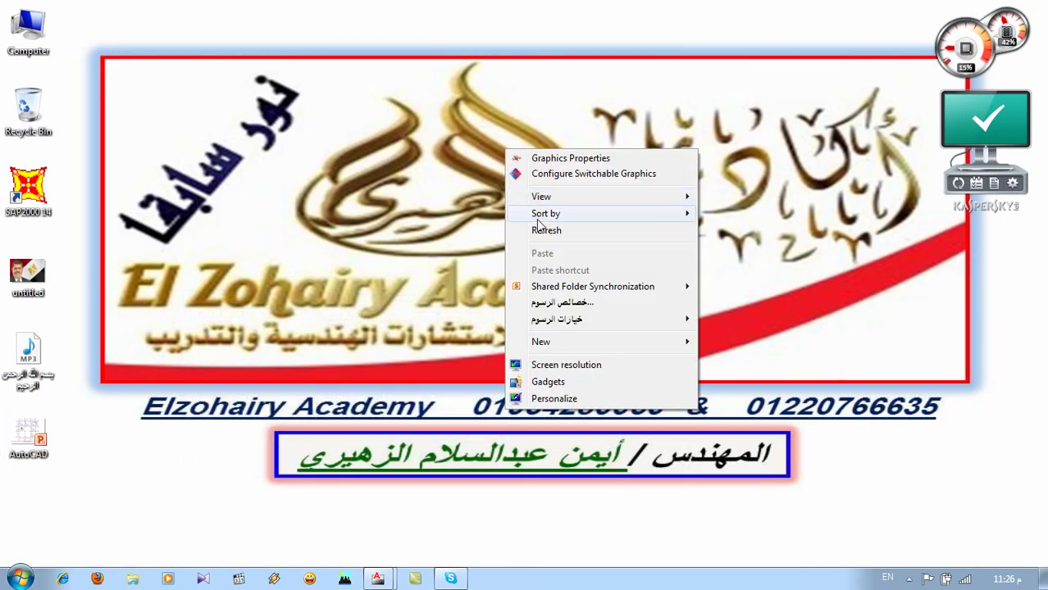
{"action": "left_click", "coordinate": [545, 231]}
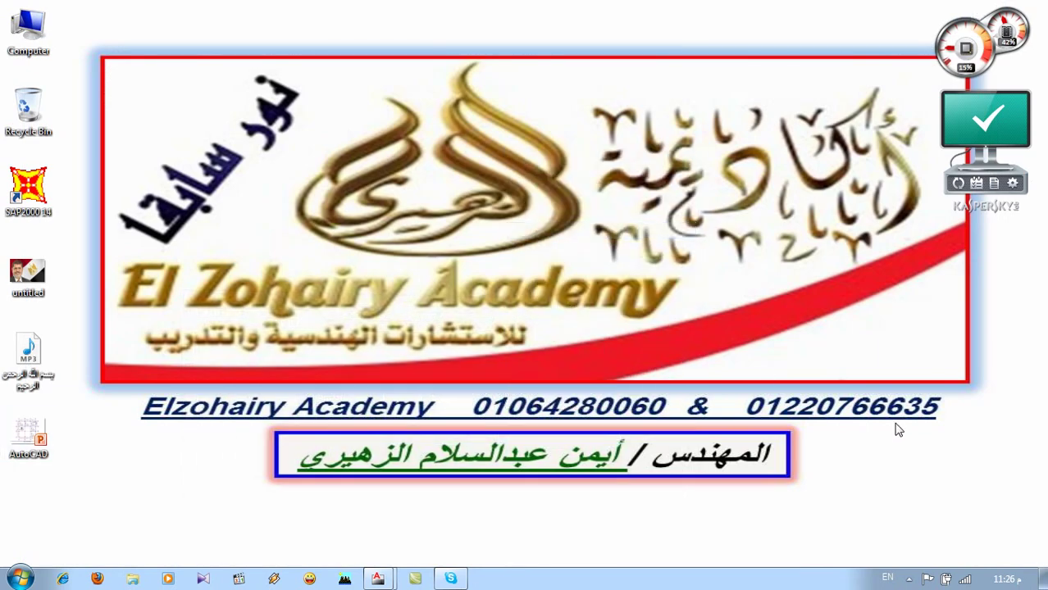